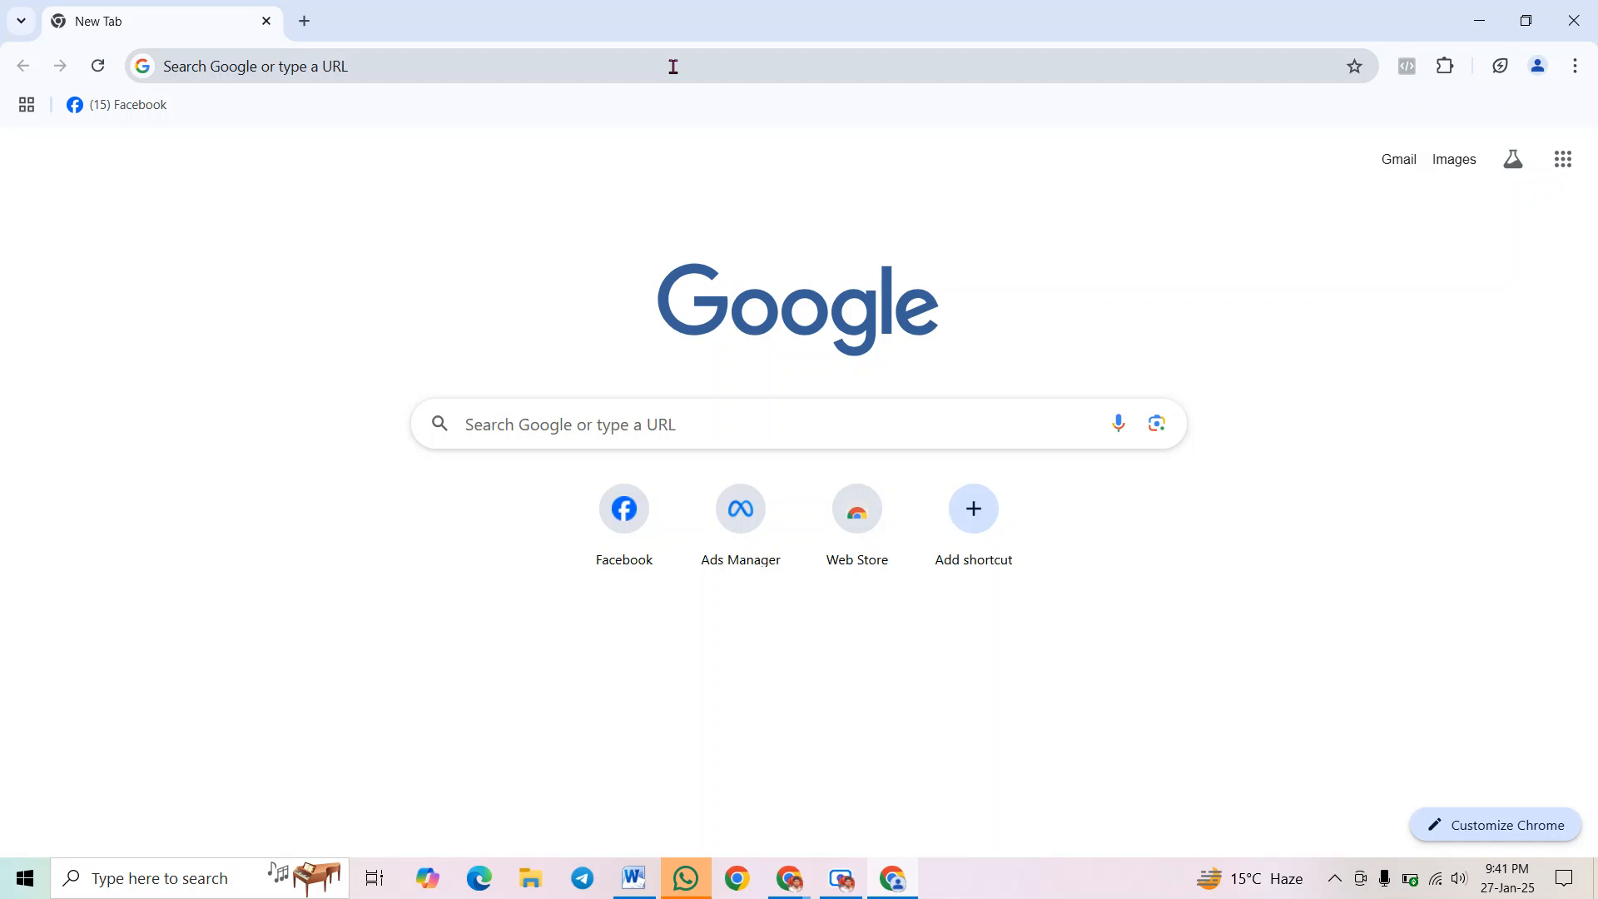
Search Google for "ads manager" and open Facebook's main Ads Manager result
{"action": "left_click", "coordinate": [655, 58]}
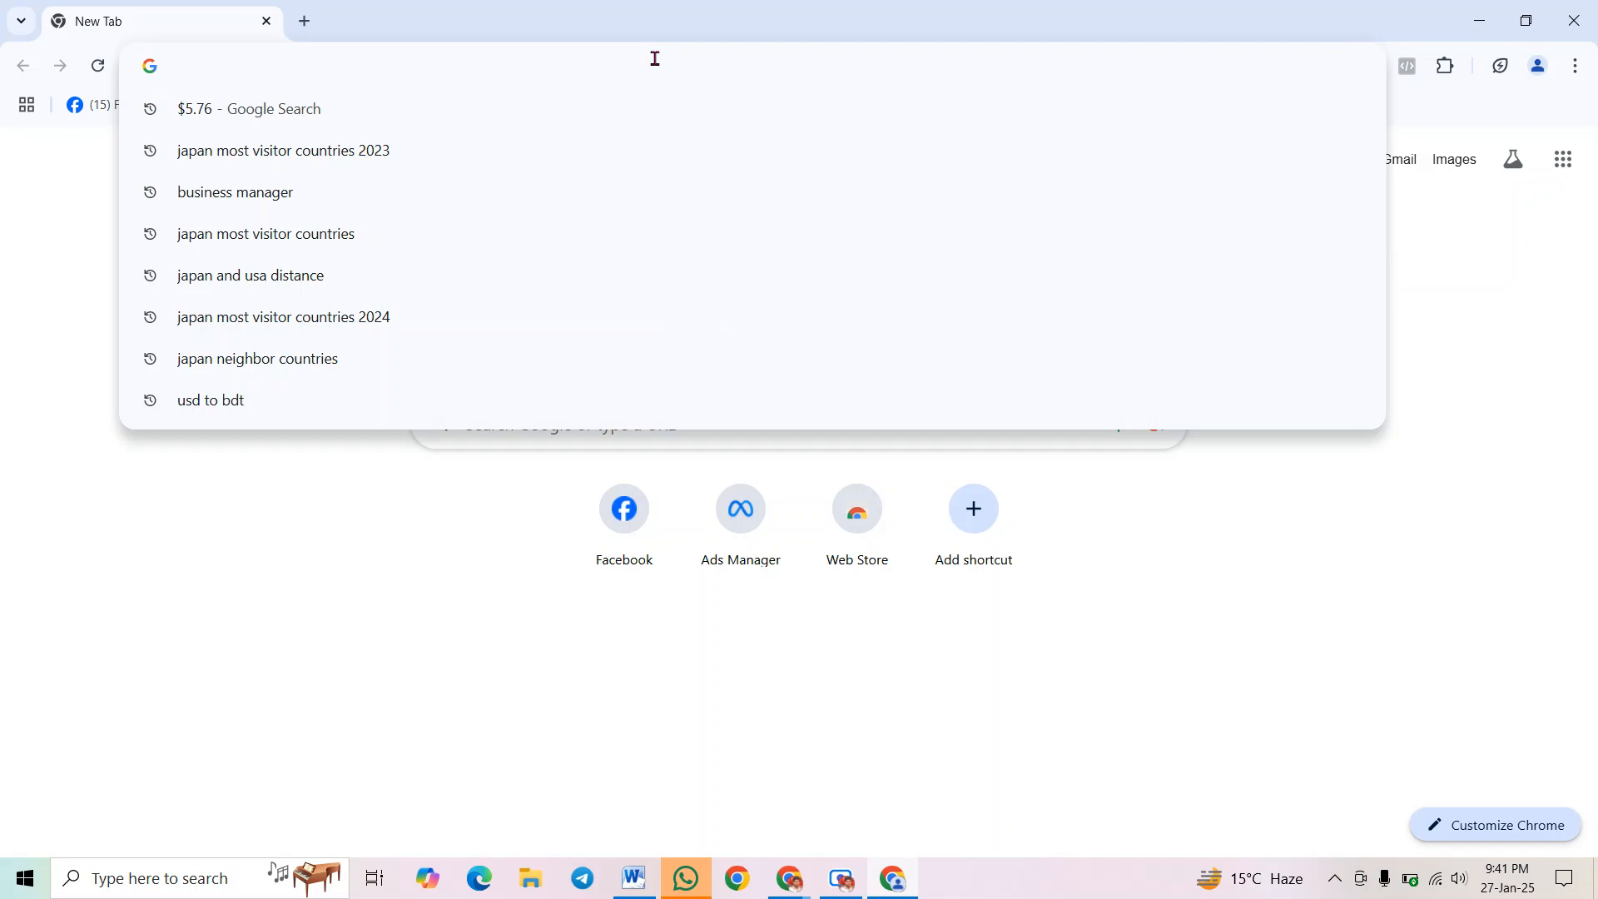
{"action": "type", "text": "ads"}
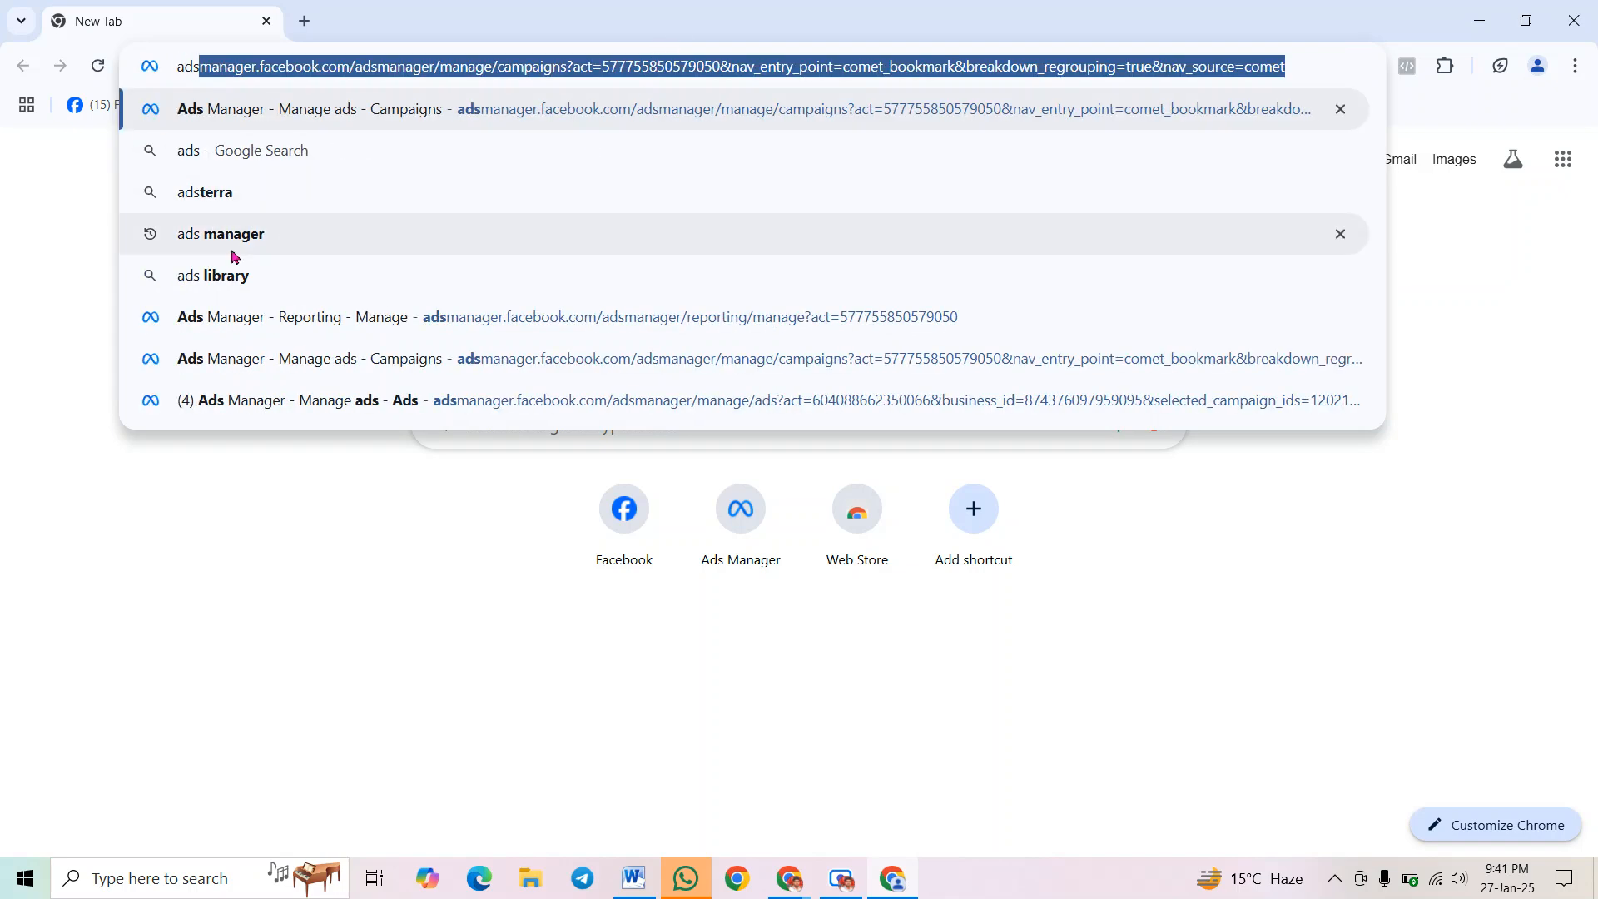
{"action": "left_click", "coordinate": [208, 234]}
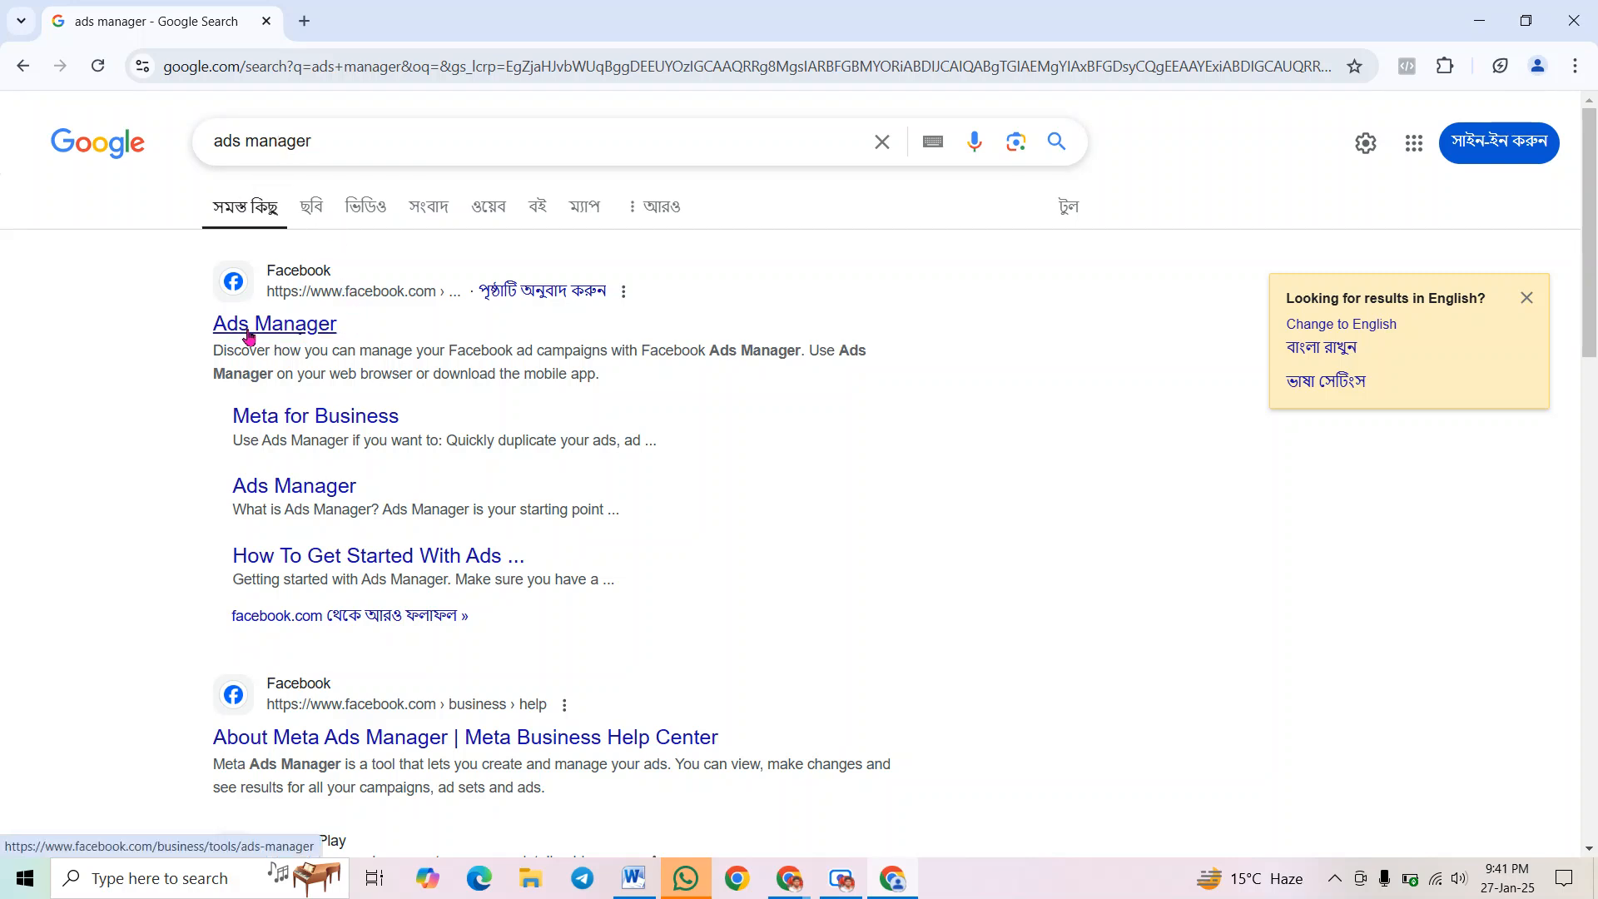
{"action": "left_click", "coordinate": [283, 333]}
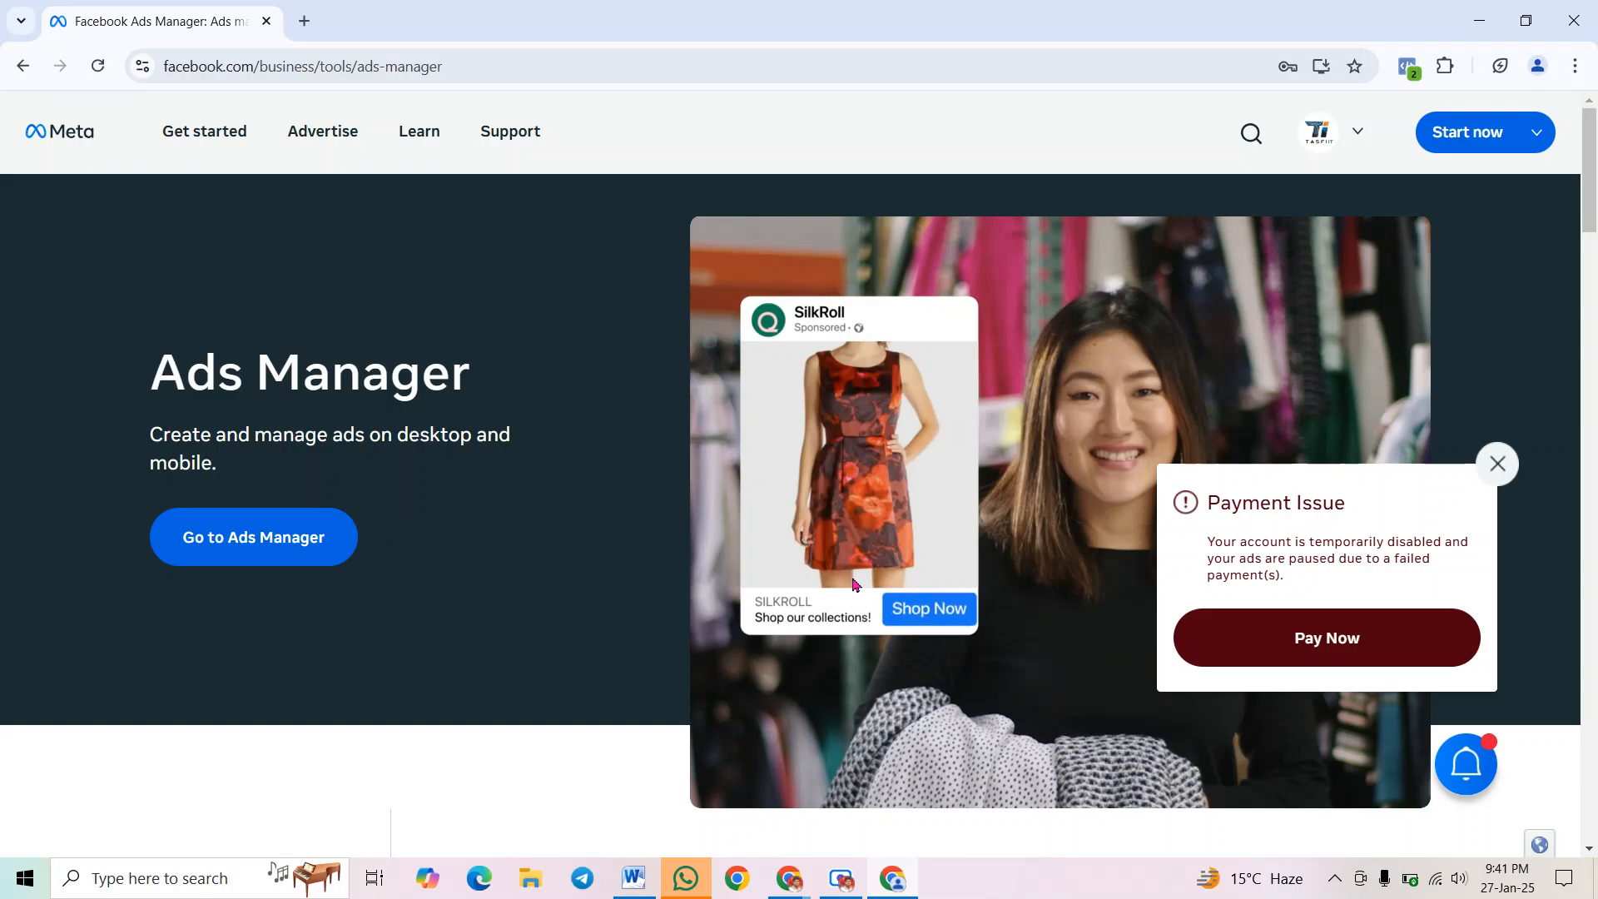
Dismiss the payment issue notice and go from the product page to the Ads Manager campaign list
{"action": "scroll", "coordinate": [882, 551], "scroll_direction": "down", "scroll_amount": 10}
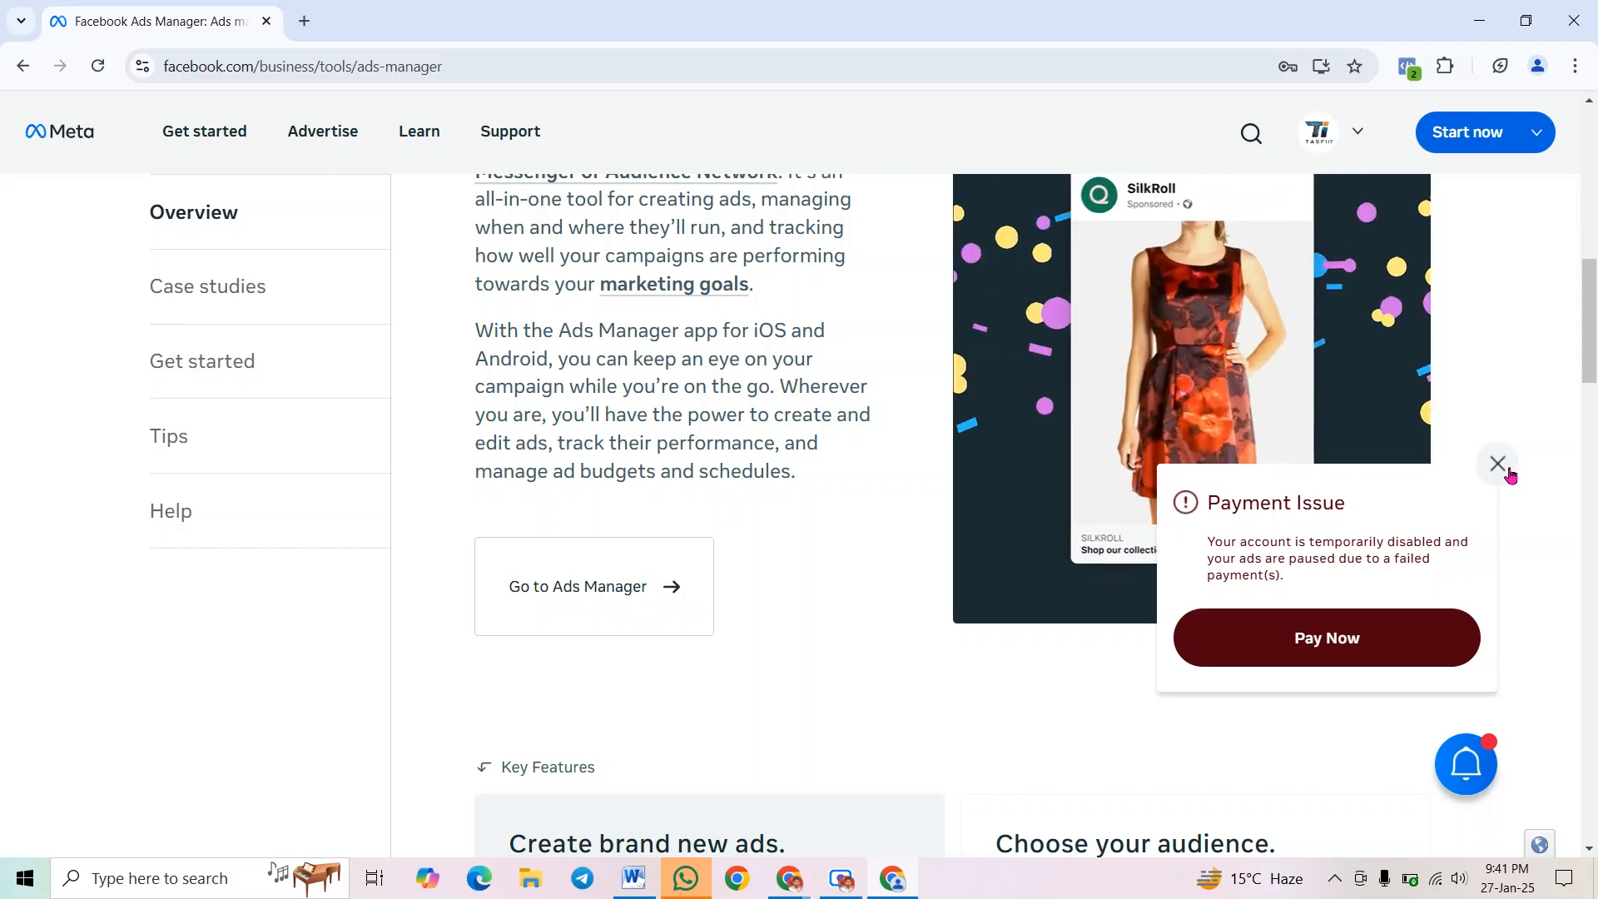
{"action": "left_click", "coordinate": [1506, 470]}
{"action": "scroll", "coordinate": [907, 591], "scroll_direction": "up", "scroll_amount": 10}
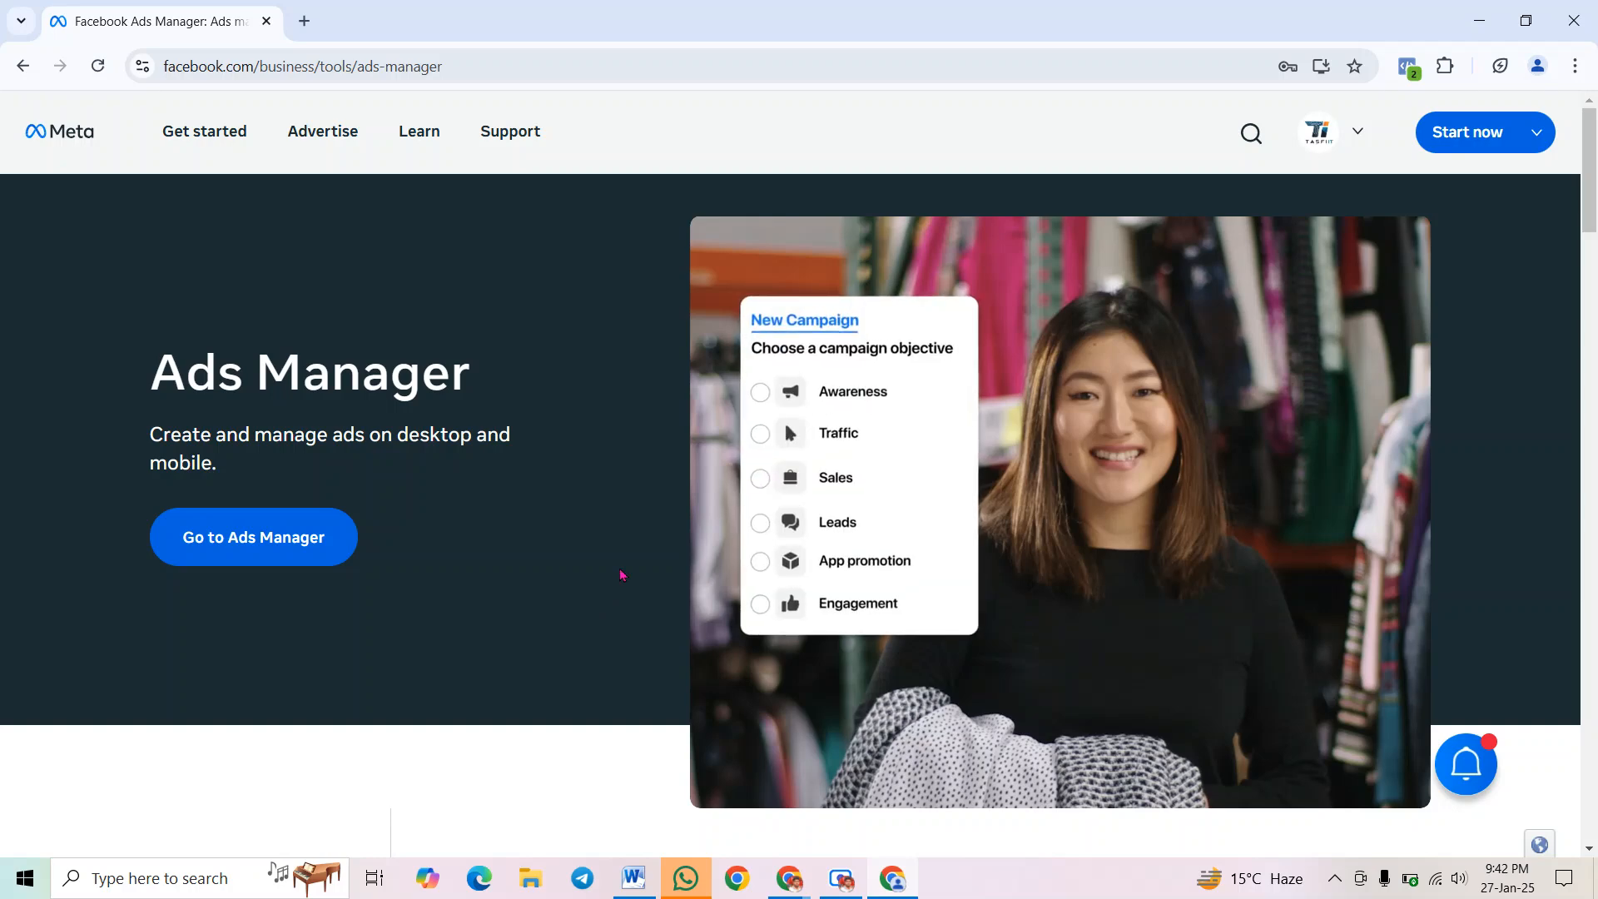
{"action": "left_click_drag", "start_coordinate": [163, 375], "coordinate": [553, 341]}
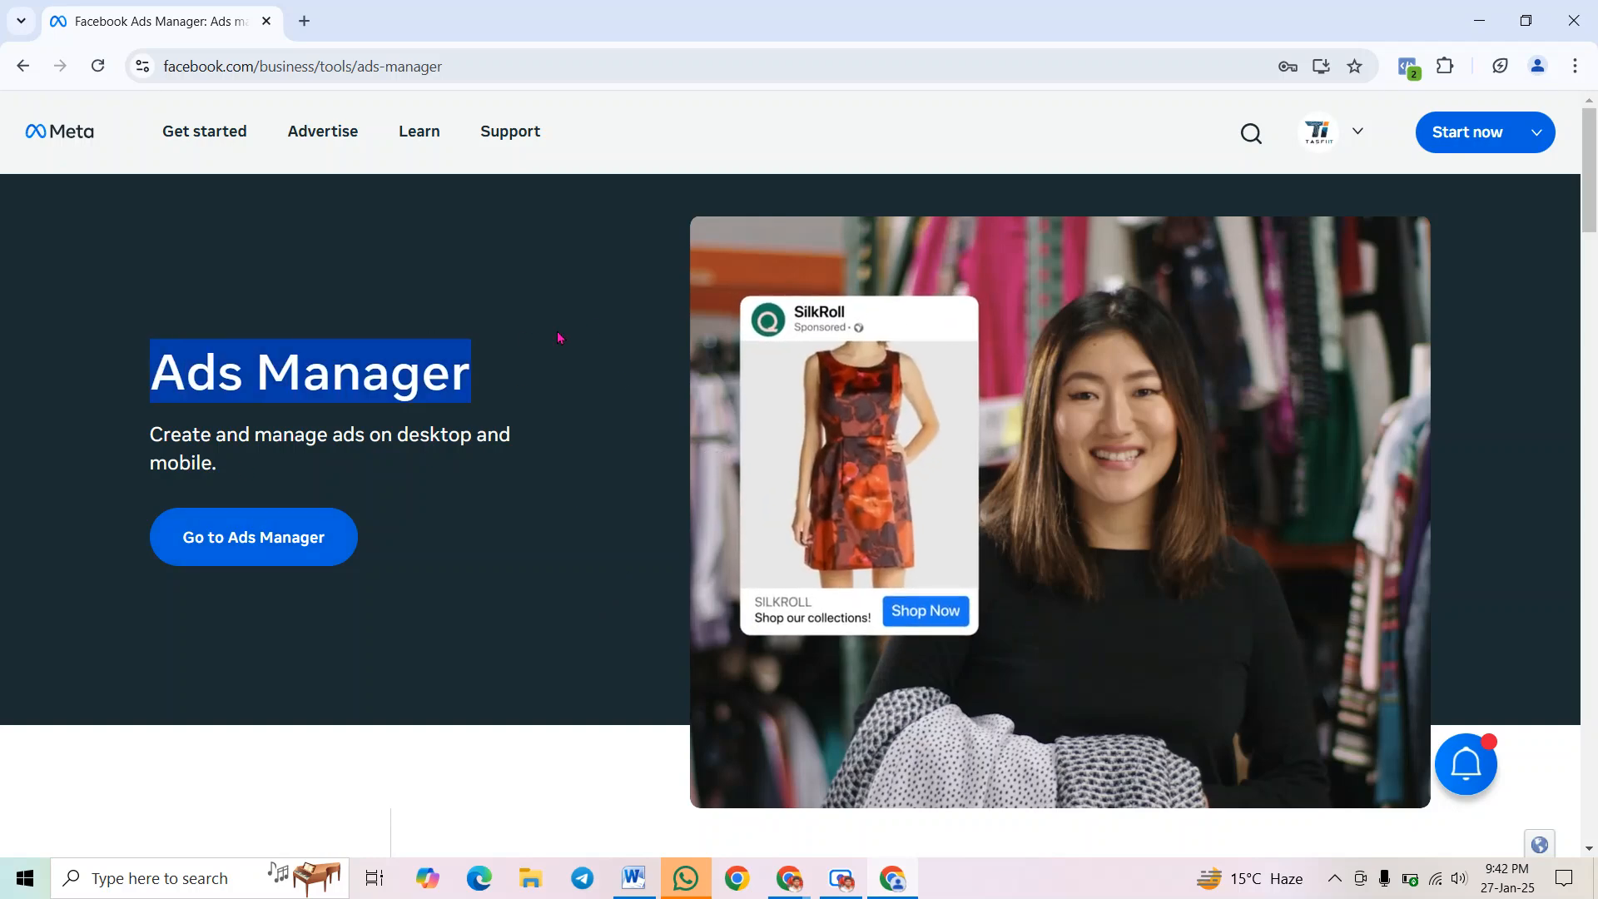
{"action": "left_click", "coordinate": [247, 546]}
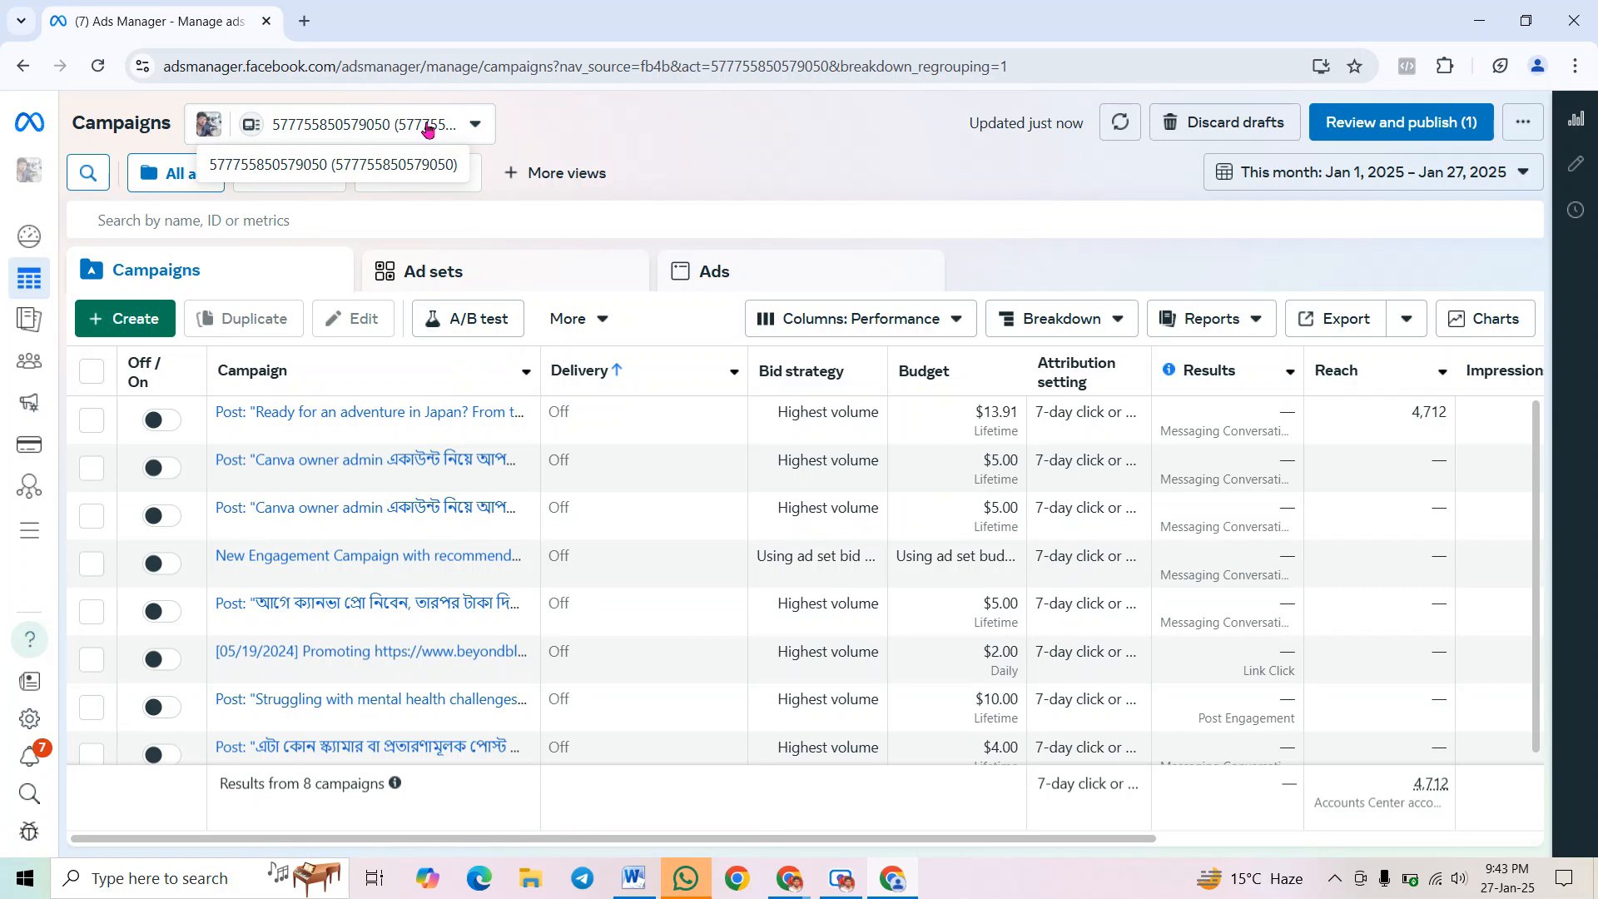
Review the business portfolios and ad accounts available in the account selector, leaving the current account selected
{"action": "left_click", "coordinate": [428, 129]}
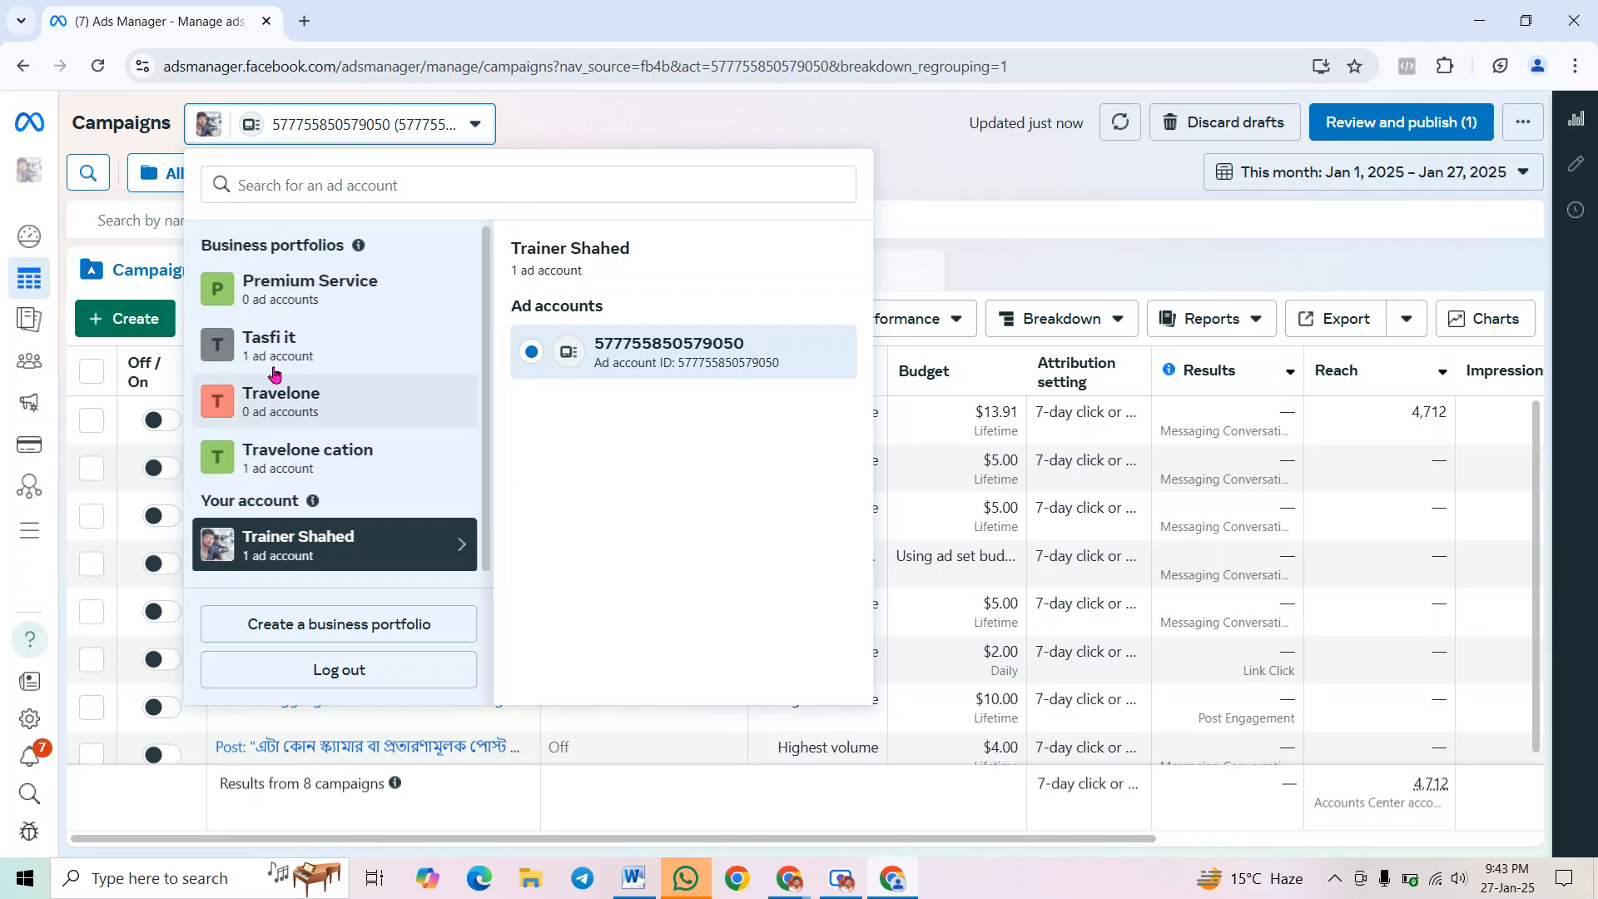
{"action": "left_click", "coordinate": [680, 127]}
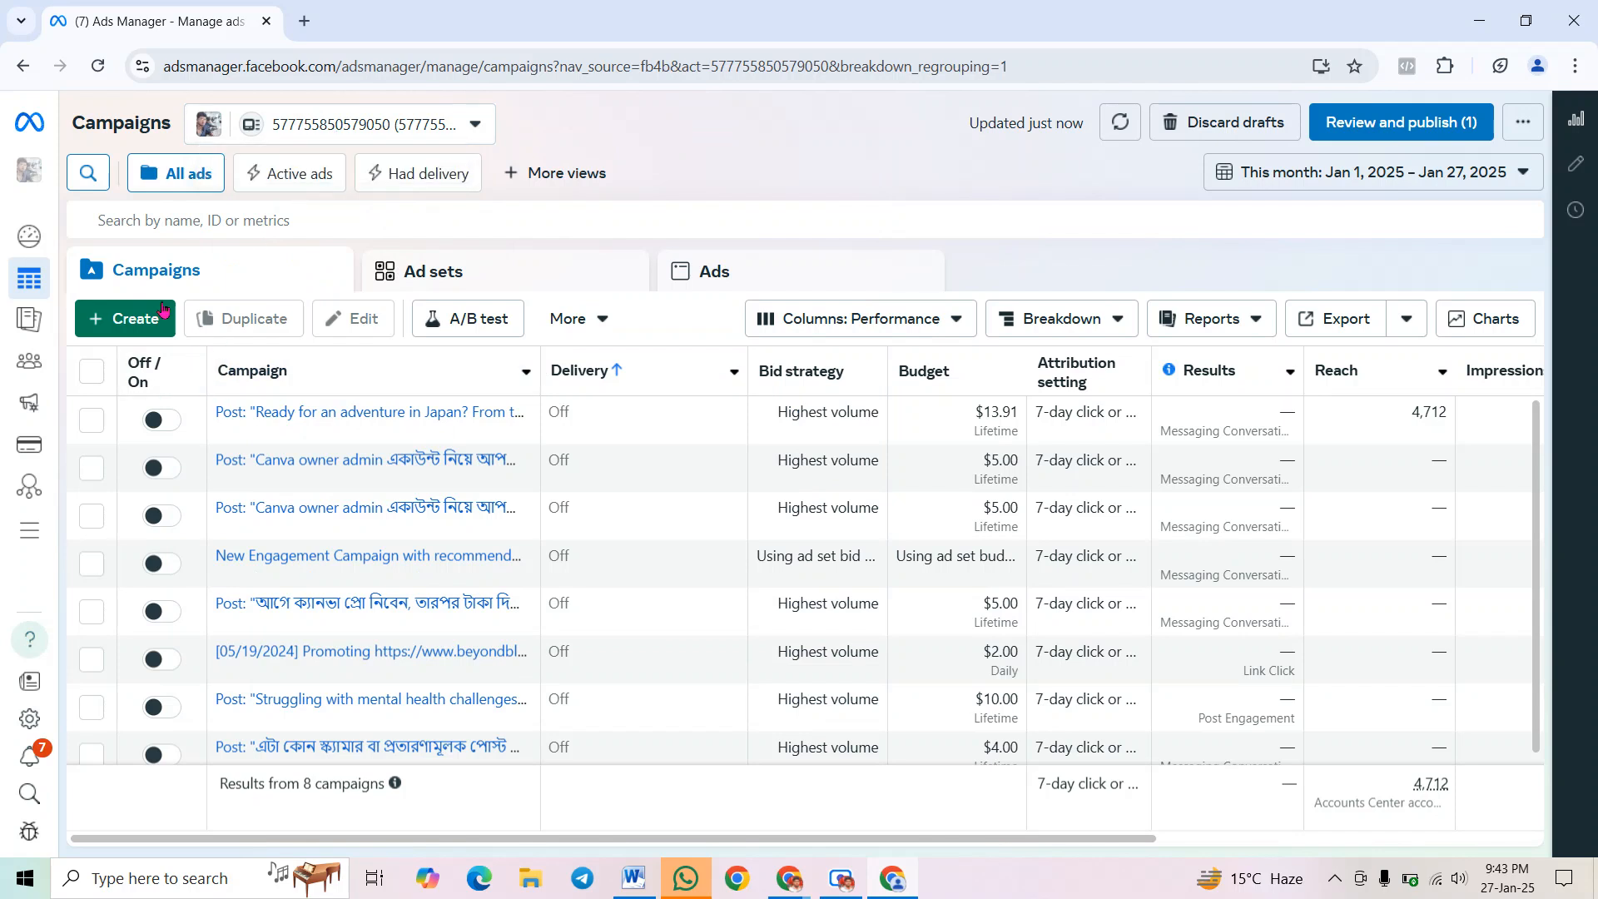
Start a new Auction campaign with Sales as its objective
{"action": "mouse_move", "coordinate": [27, 285]}
{"action": "mouse_move", "coordinate": [163, 350]}
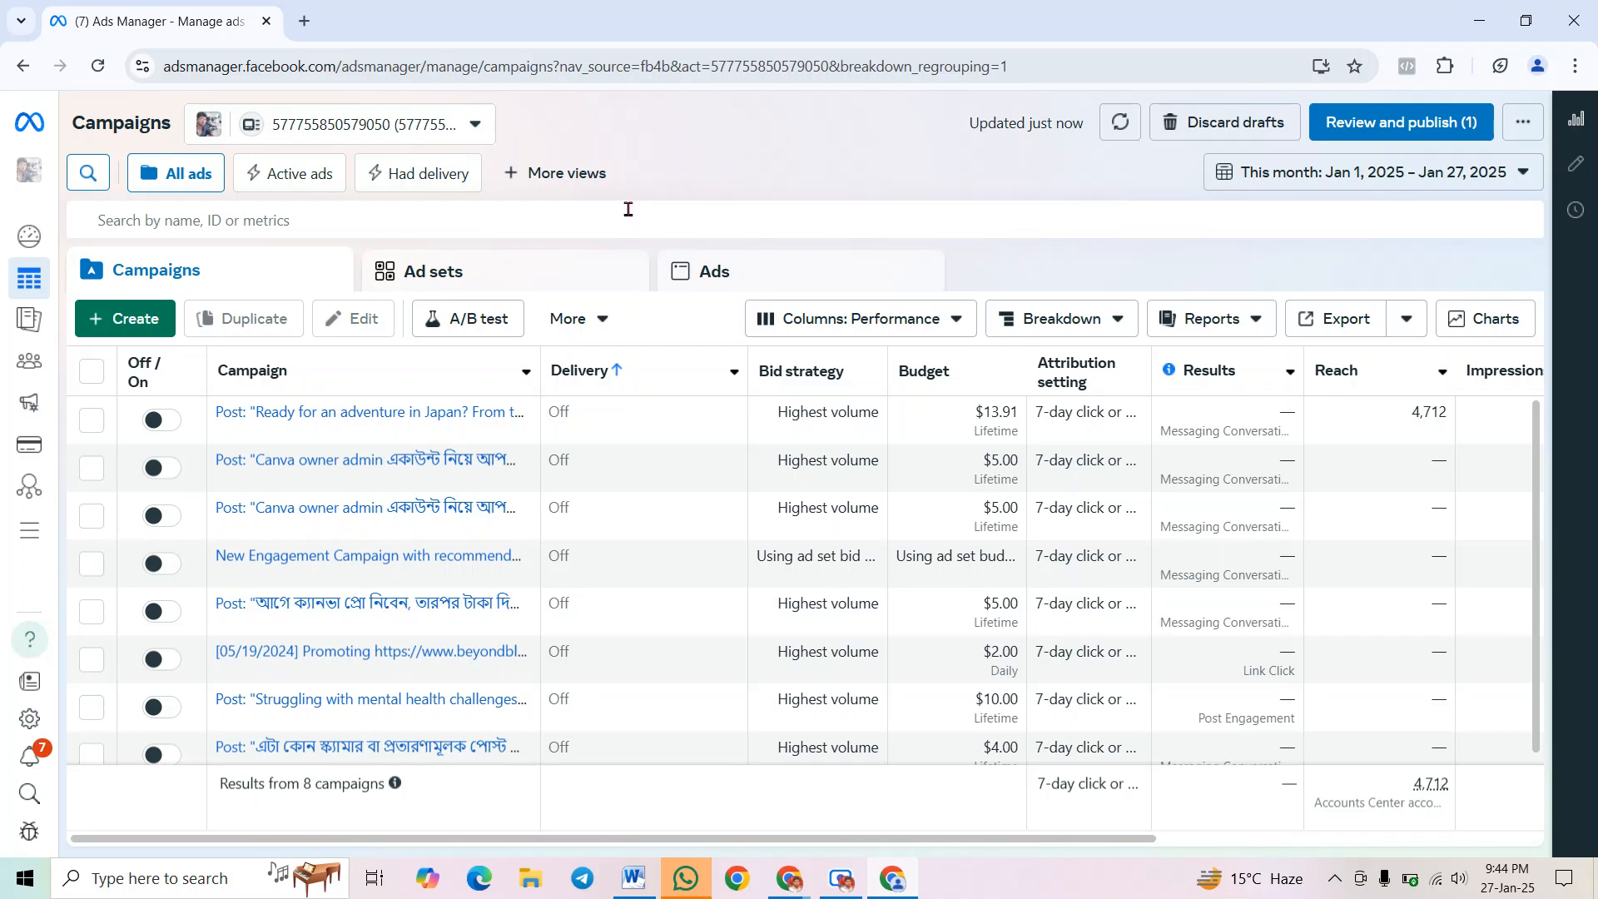
{"action": "left_click", "coordinate": [131, 327]}
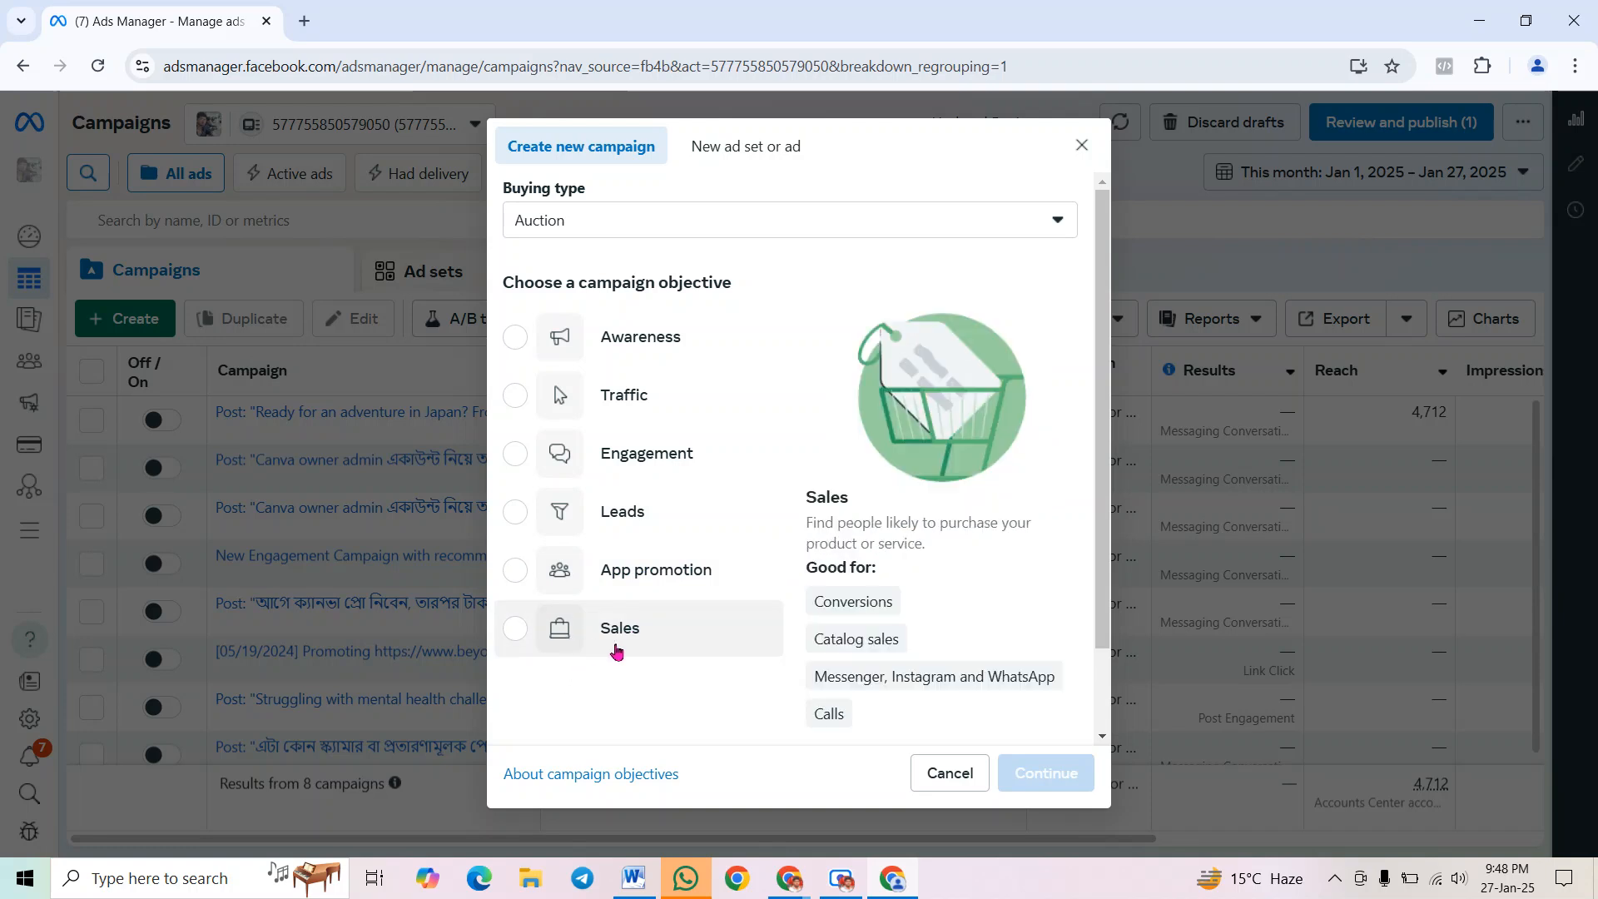
{"action": "left_click", "coordinate": [539, 638]}
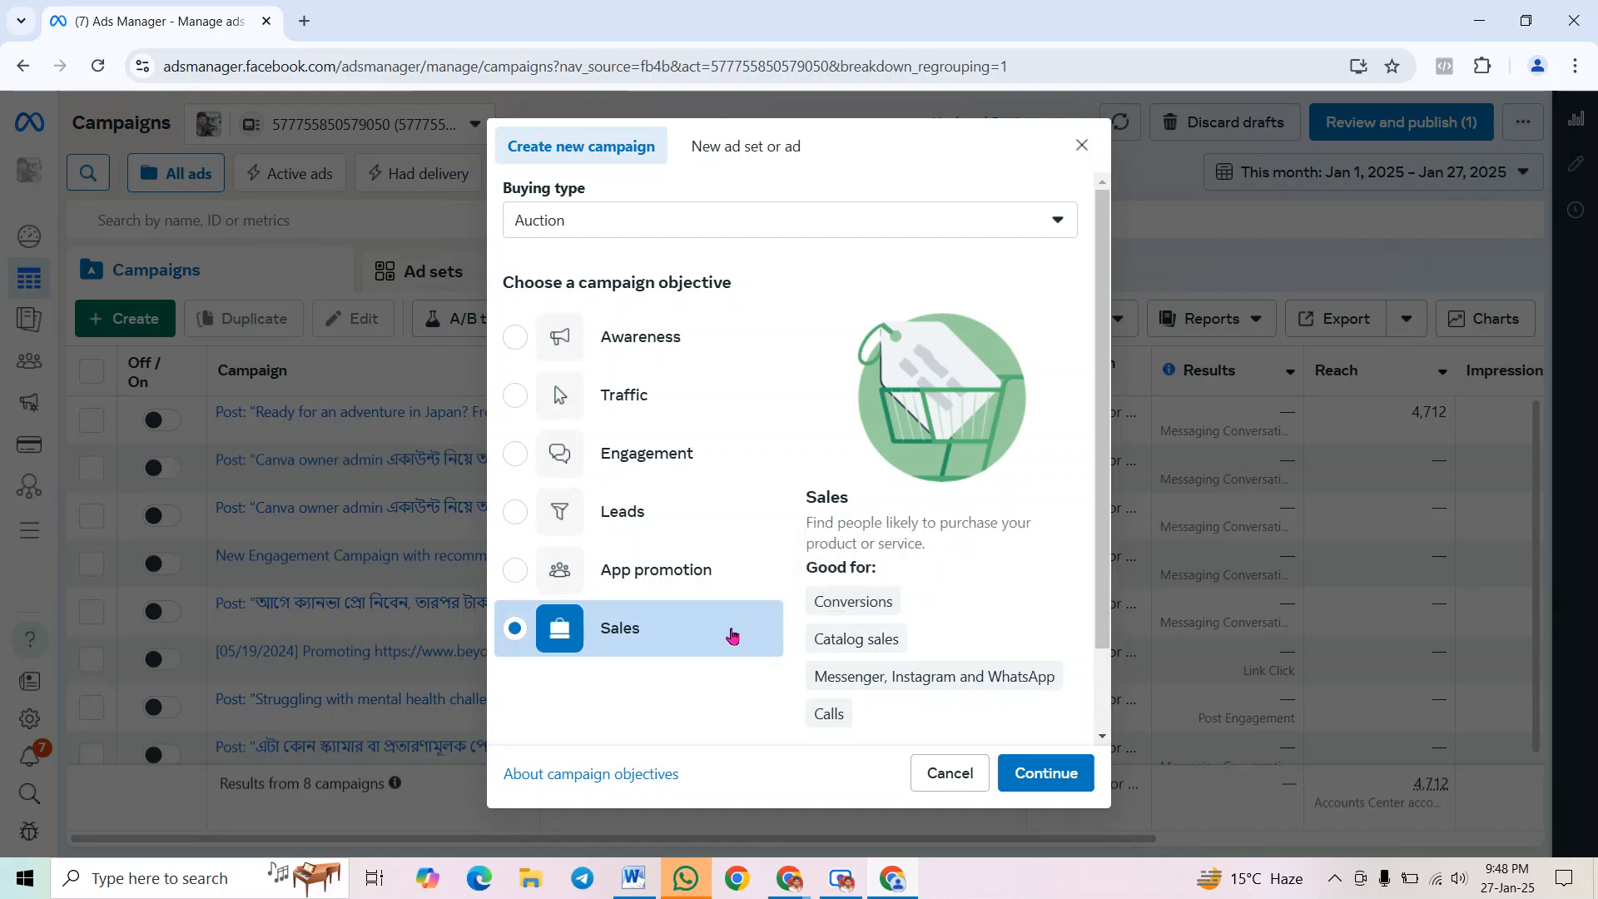
{"action": "left_click", "coordinate": [1044, 778]}
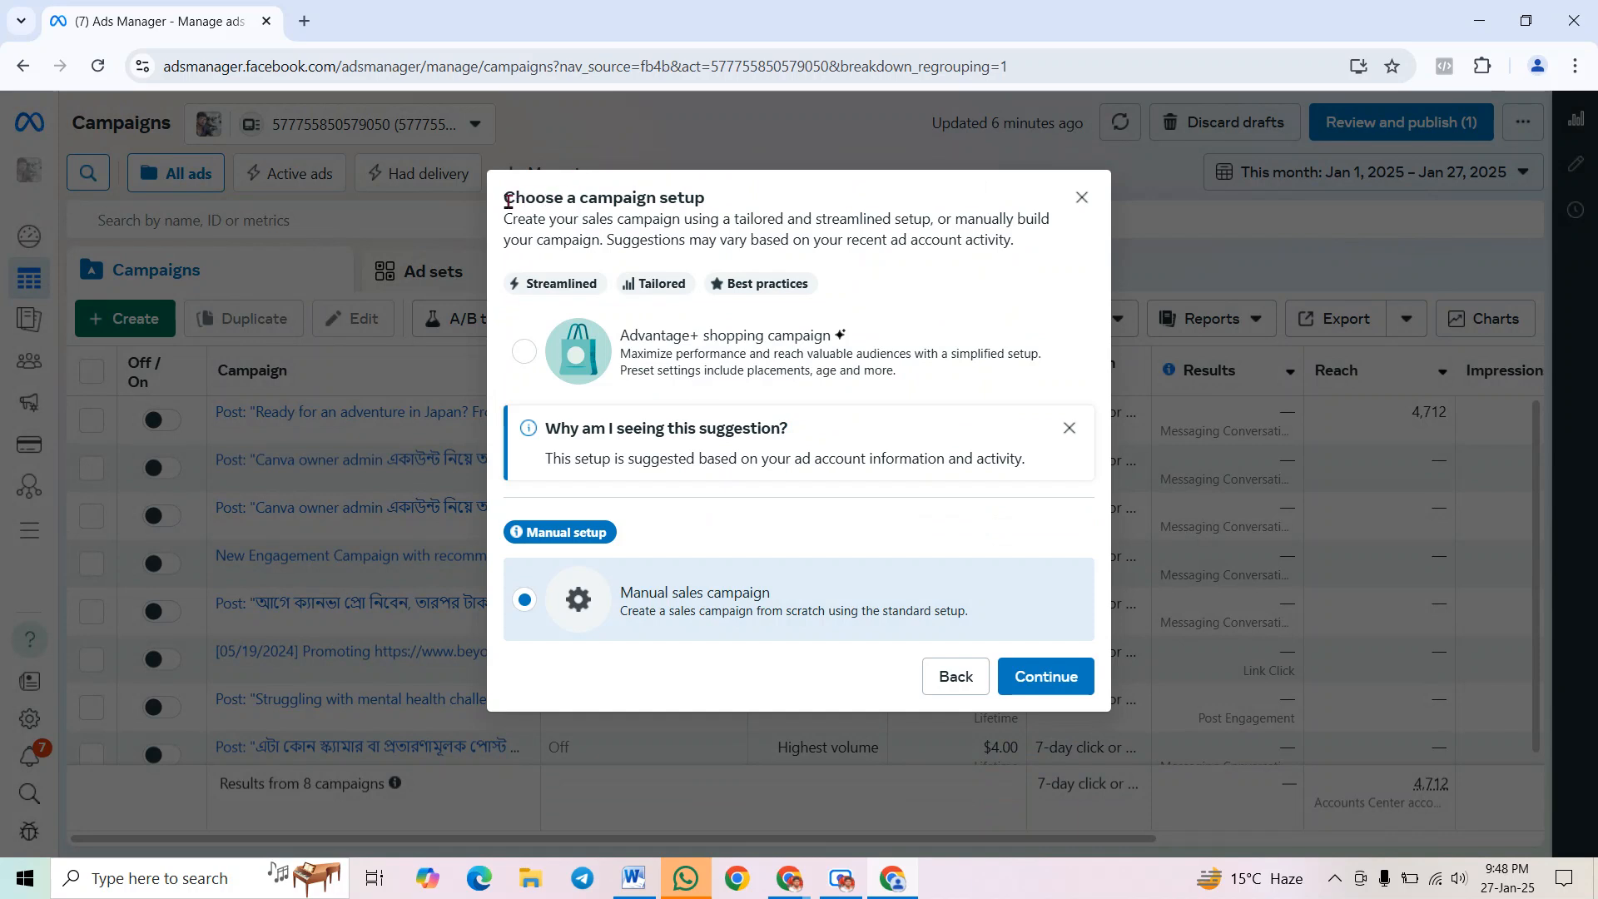
Dismiss the setup suggestion explanation and create the campaign with the Manual sales campaign setup
{"action": "left_click_drag", "start_coordinate": [503, 204], "coordinate": [732, 204]}
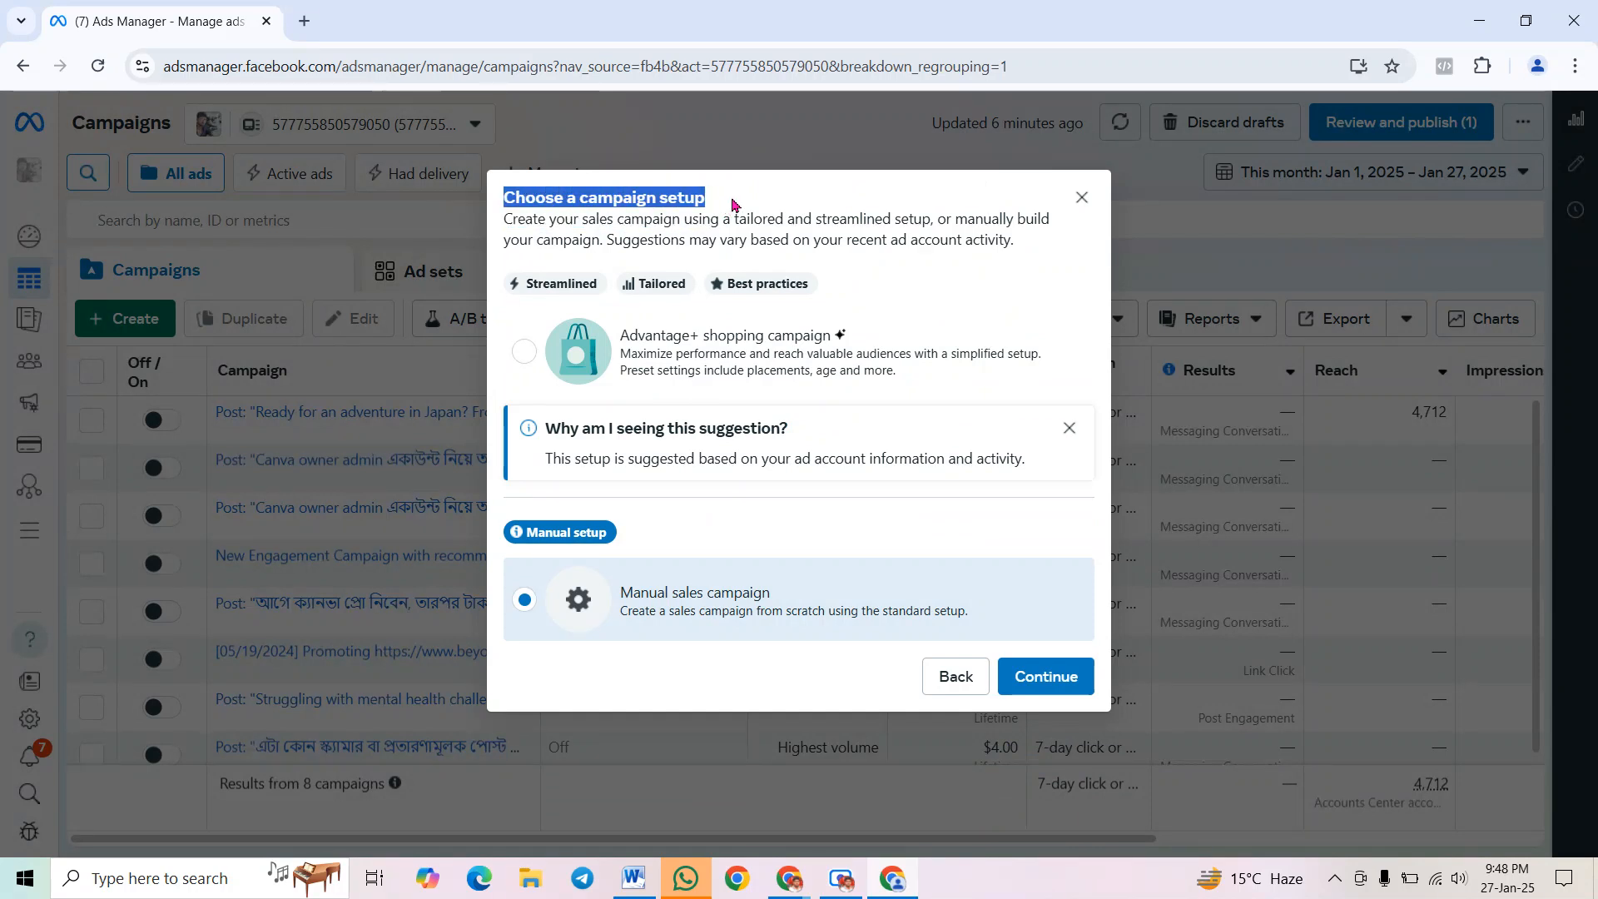
{"action": "left_click", "coordinate": [641, 194]}
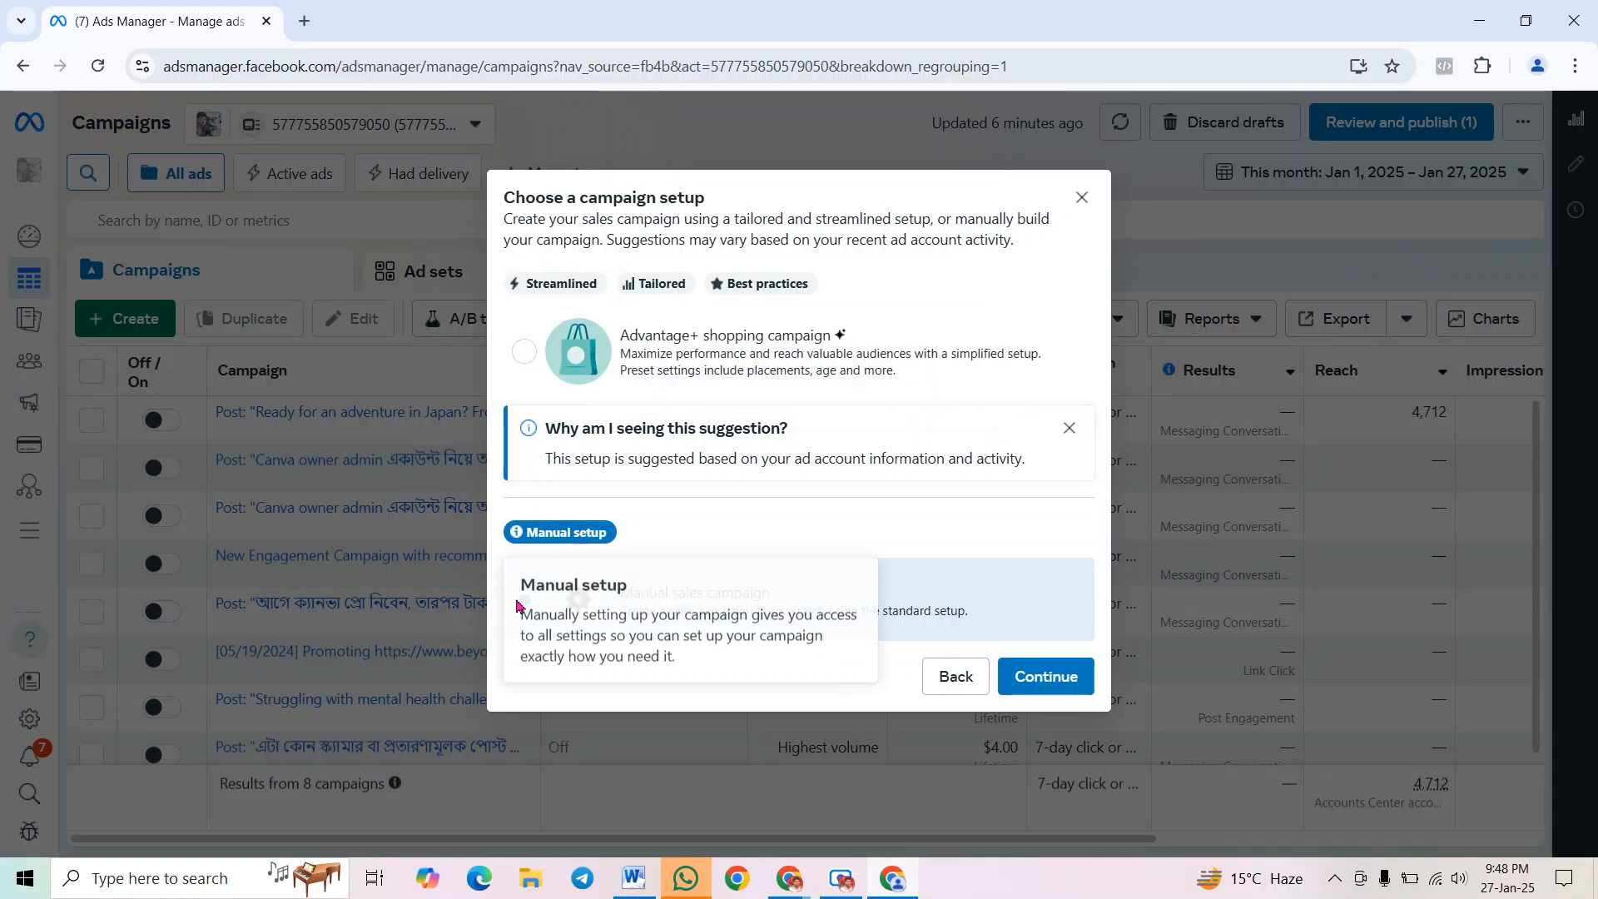
{"action": "left_click", "coordinate": [1068, 427]}
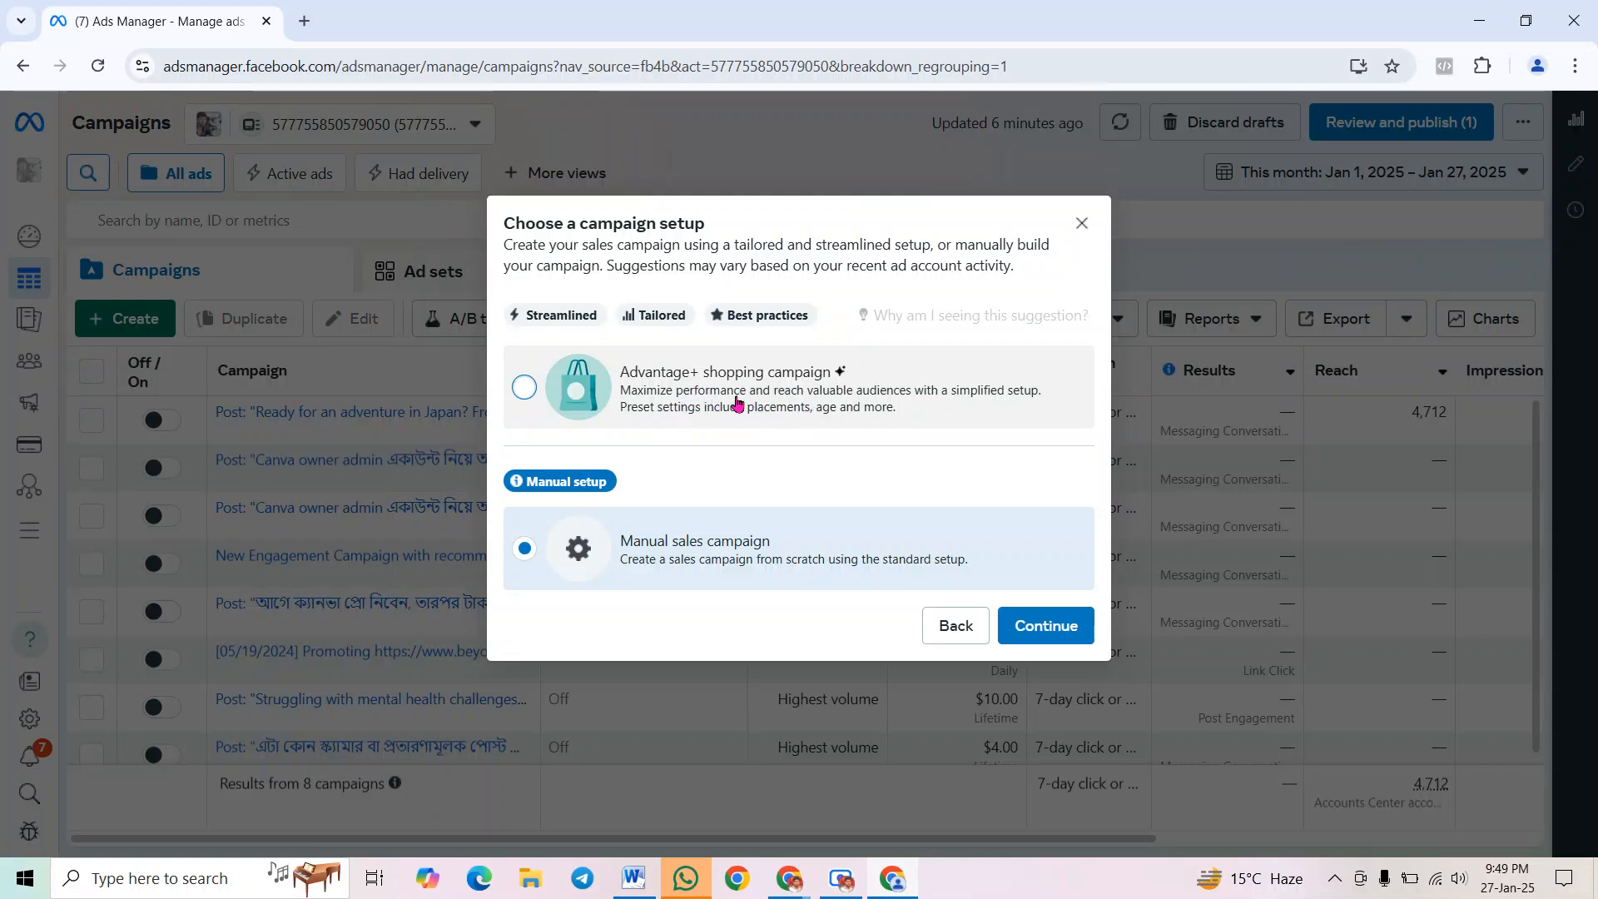
{"action": "left_click", "coordinate": [525, 388]}
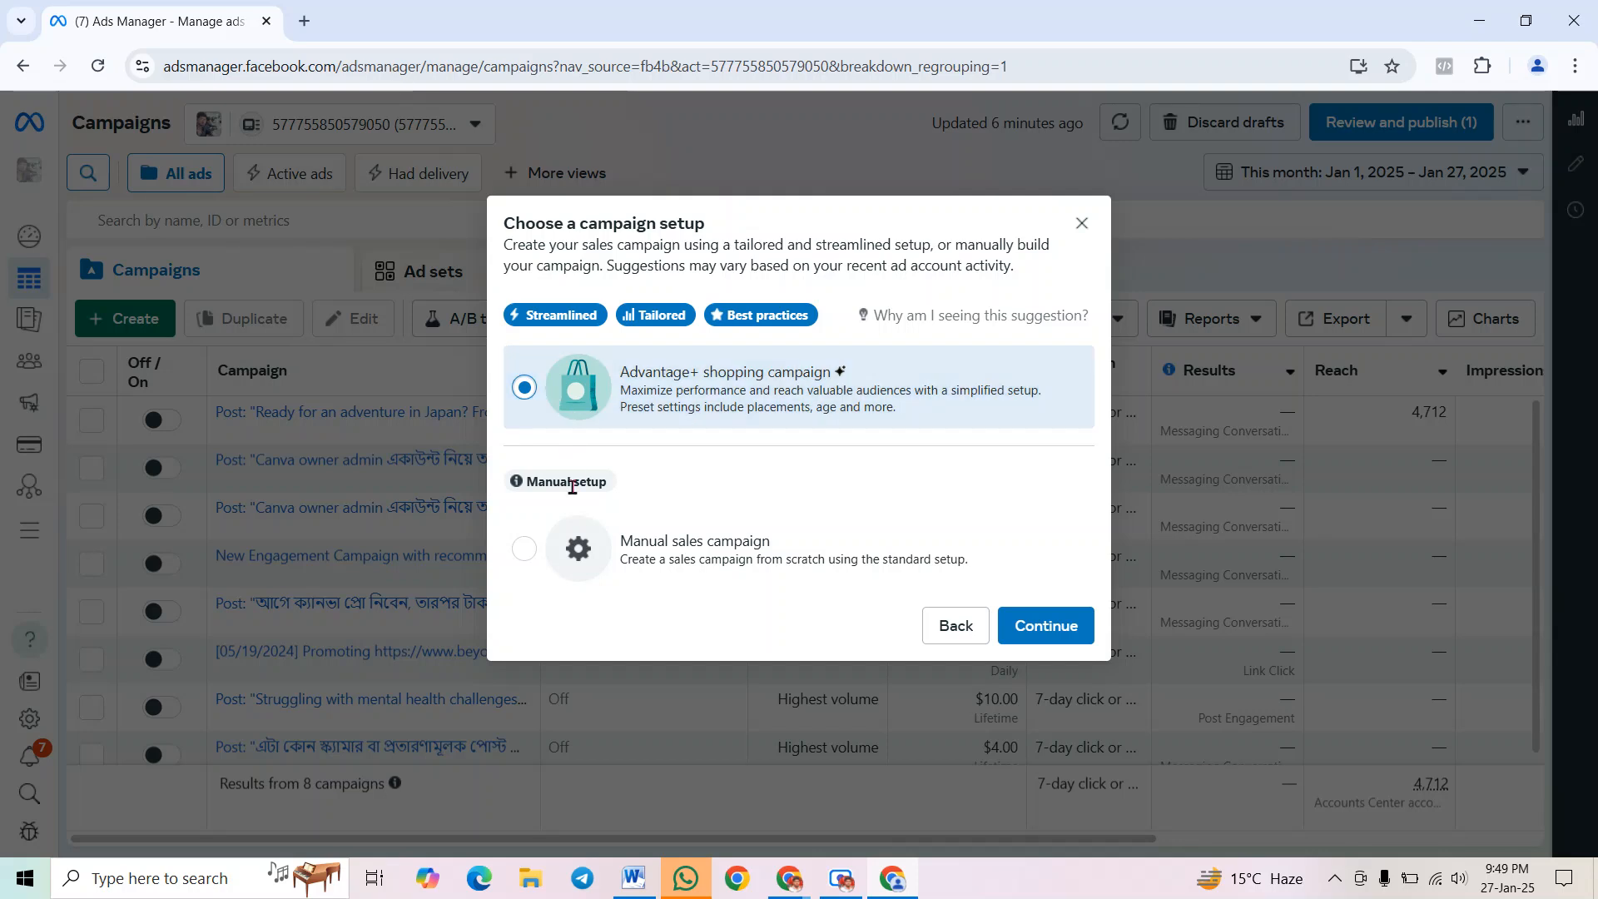
{"action": "left_click", "coordinate": [526, 551]}
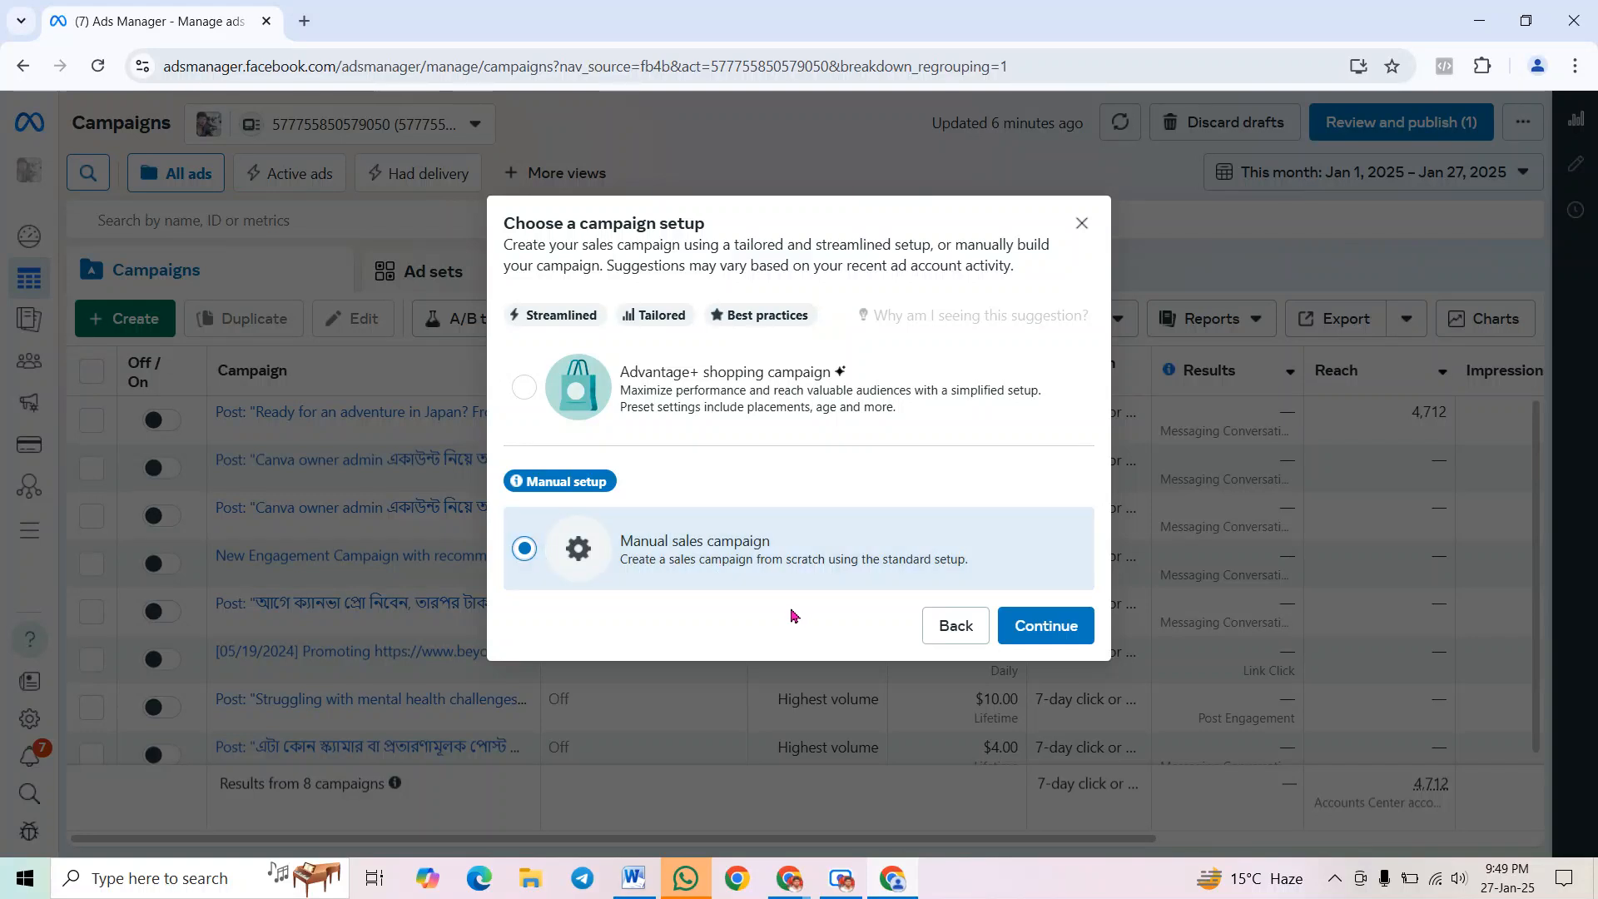
{"action": "left_click", "coordinate": [1049, 636]}
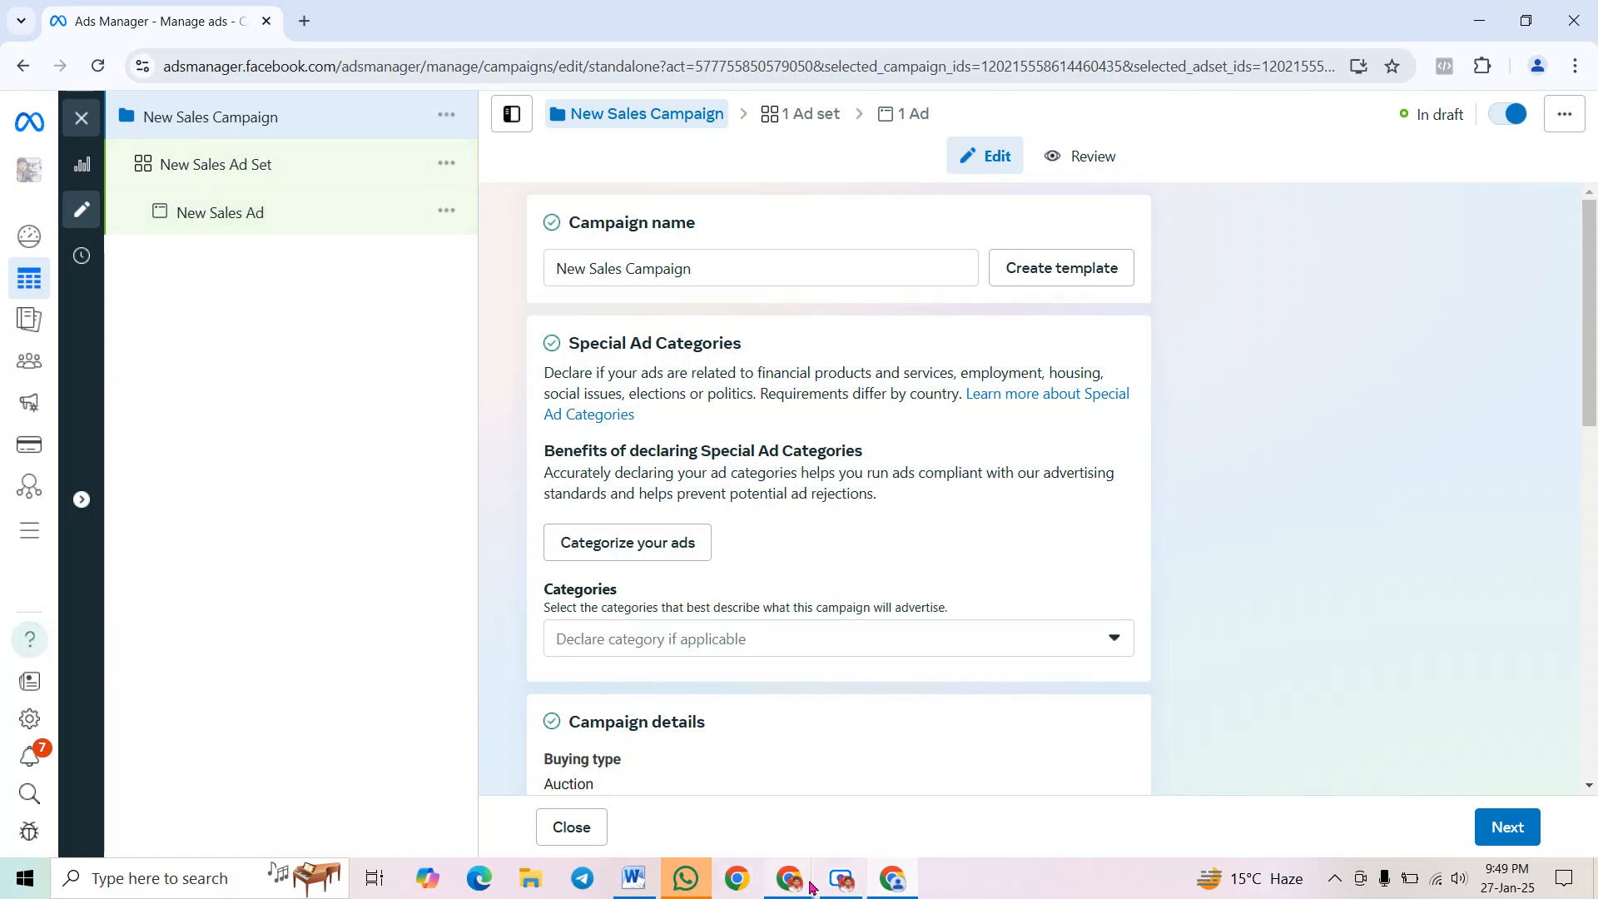
Pause the Scre.io screen recording and dismiss the call time-limit notice in the Google Meet window
{"action": "left_click", "coordinate": [842, 879]}
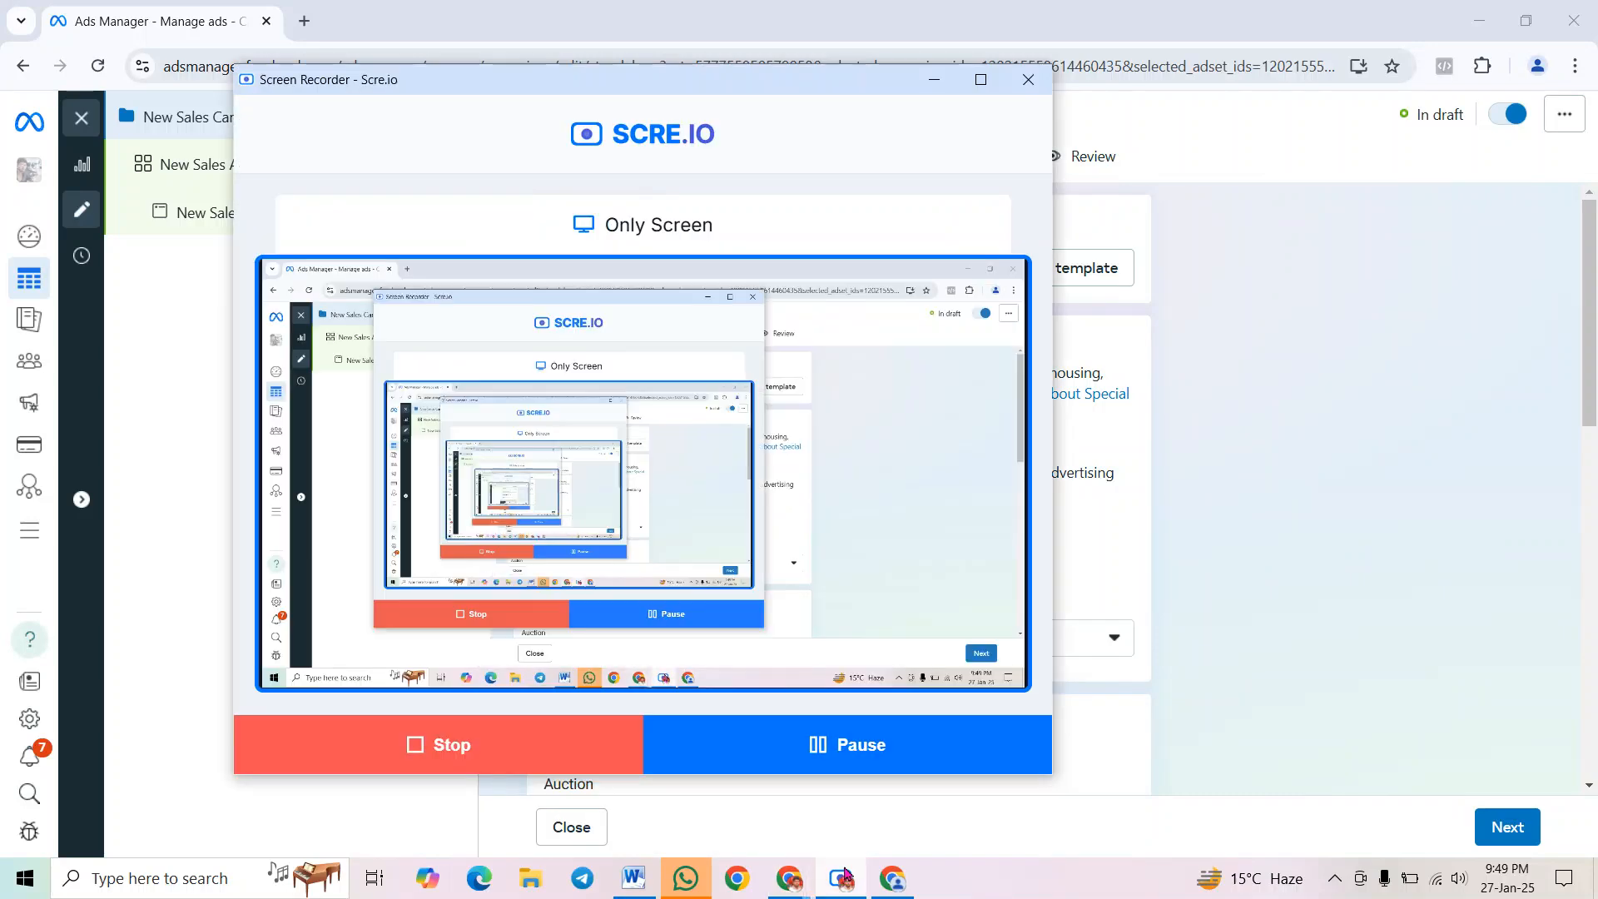
{"action": "left_click", "coordinate": [893, 752]}
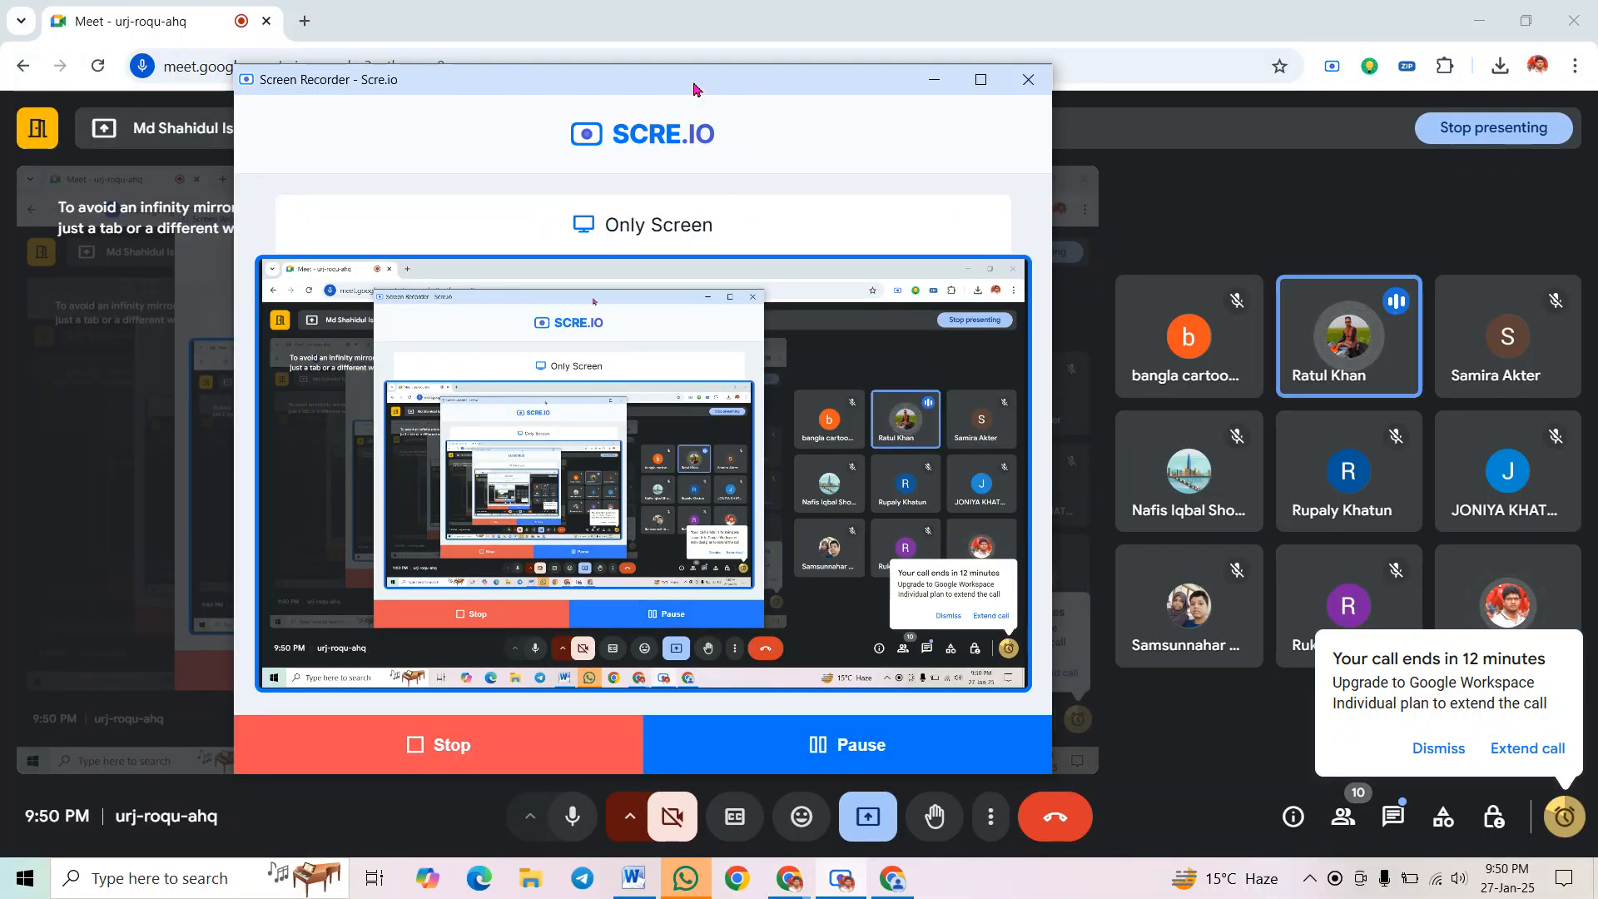
{"action": "left_click_drag", "start_coordinate": [690, 81], "coordinate": [905, 93]}
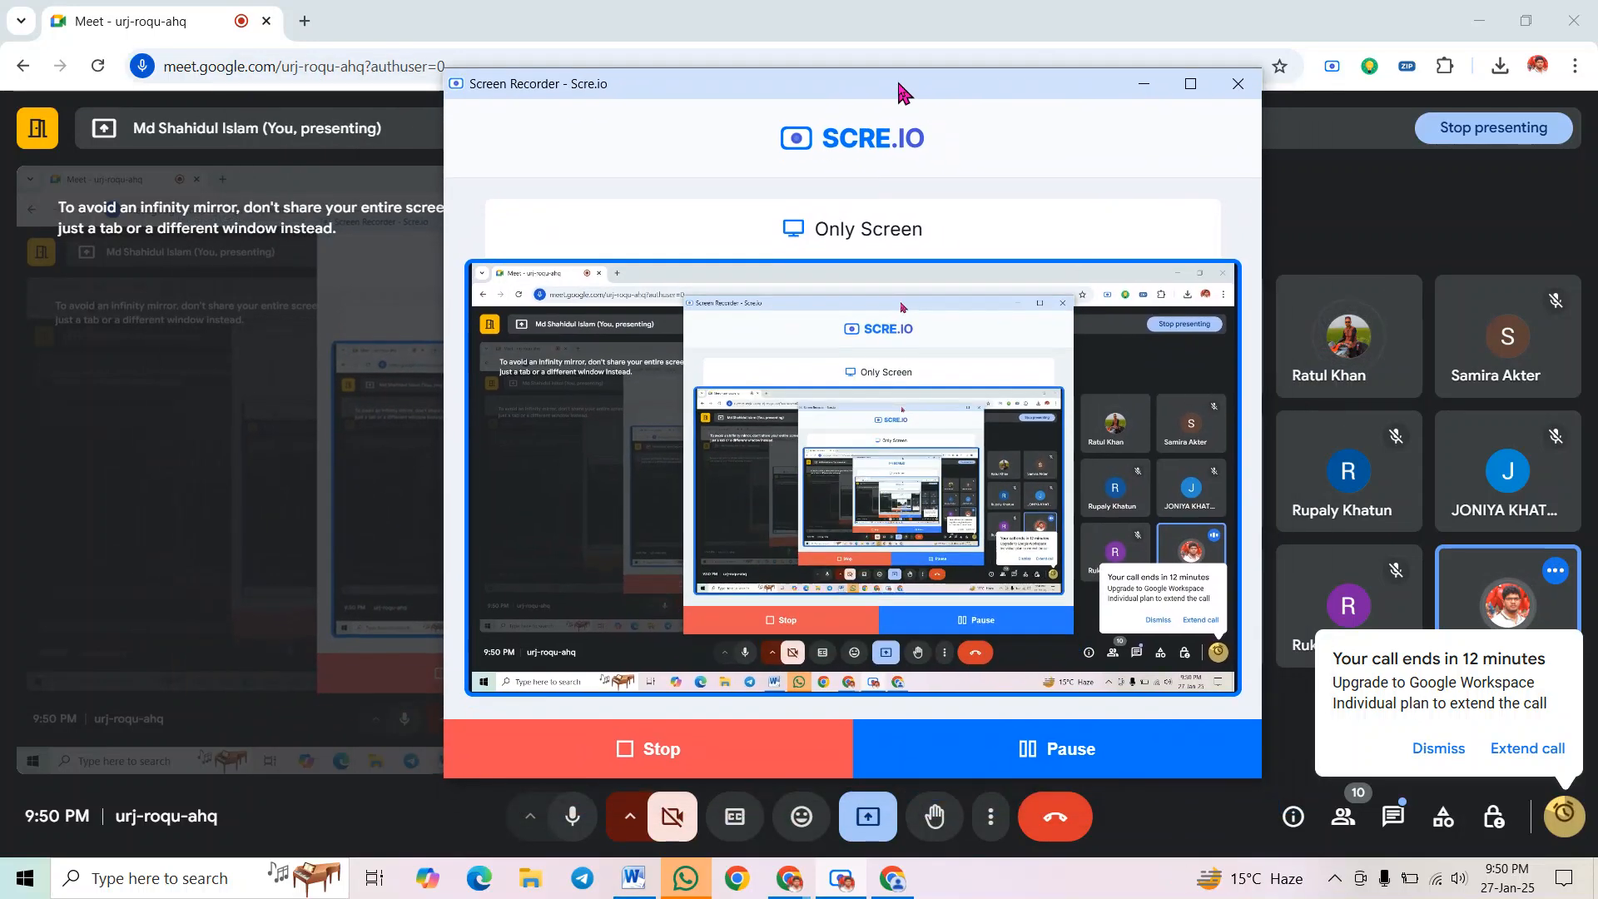
{"action": "left_click", "coordinate": [1438, 747]}
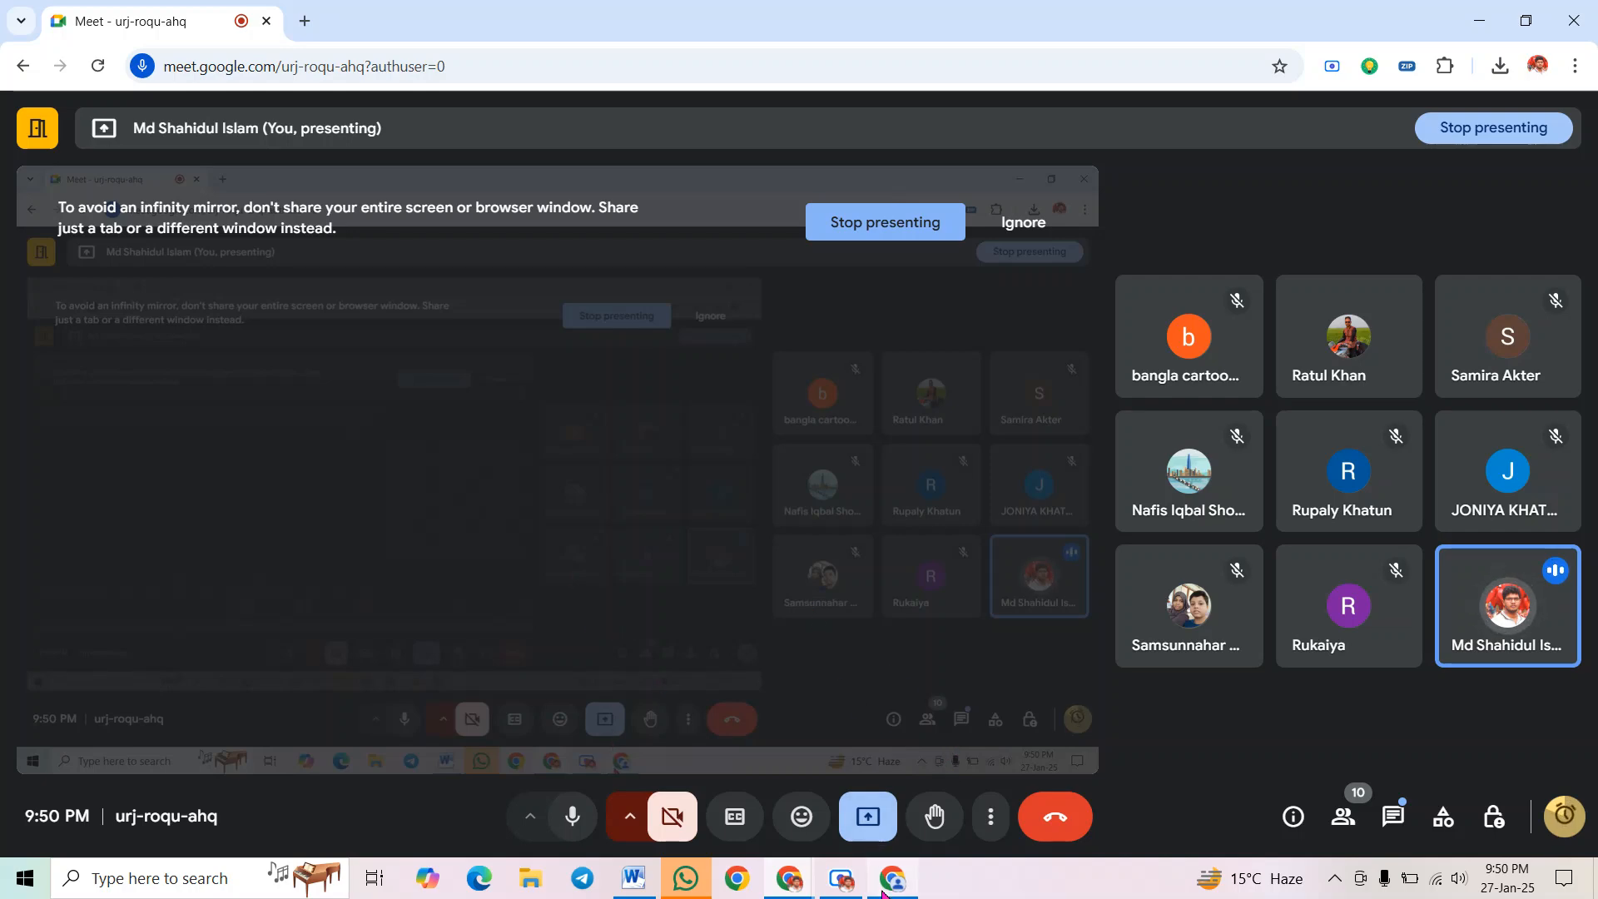
{"action": "left_click", "coordinate": [896, 867]}
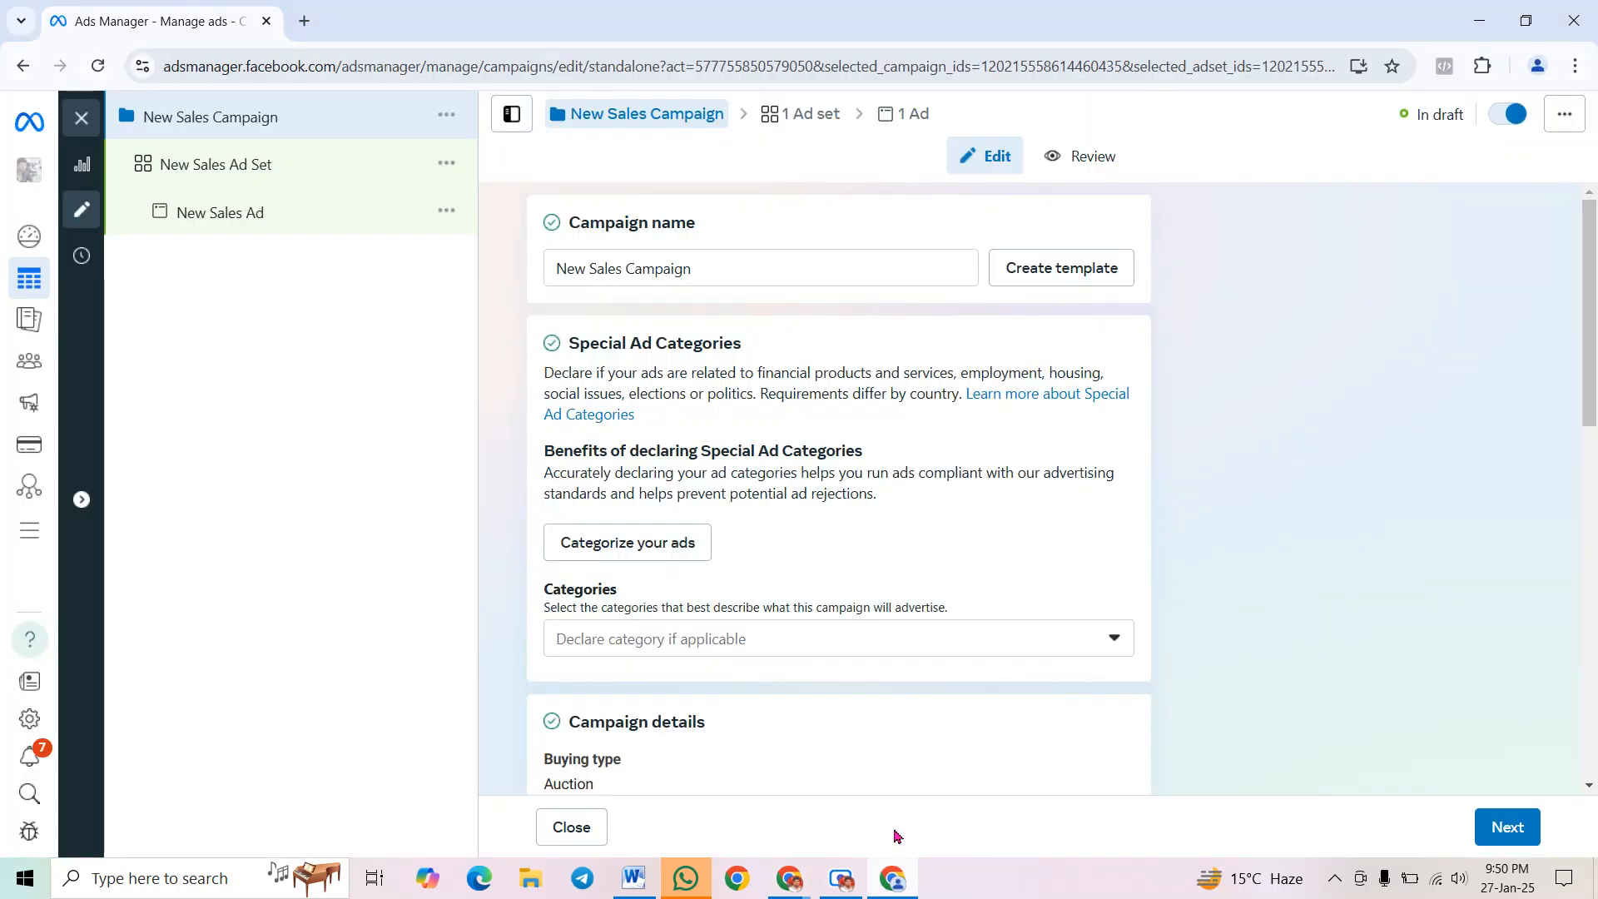
{"action": "left_click", "coordinate": [836, 876]}
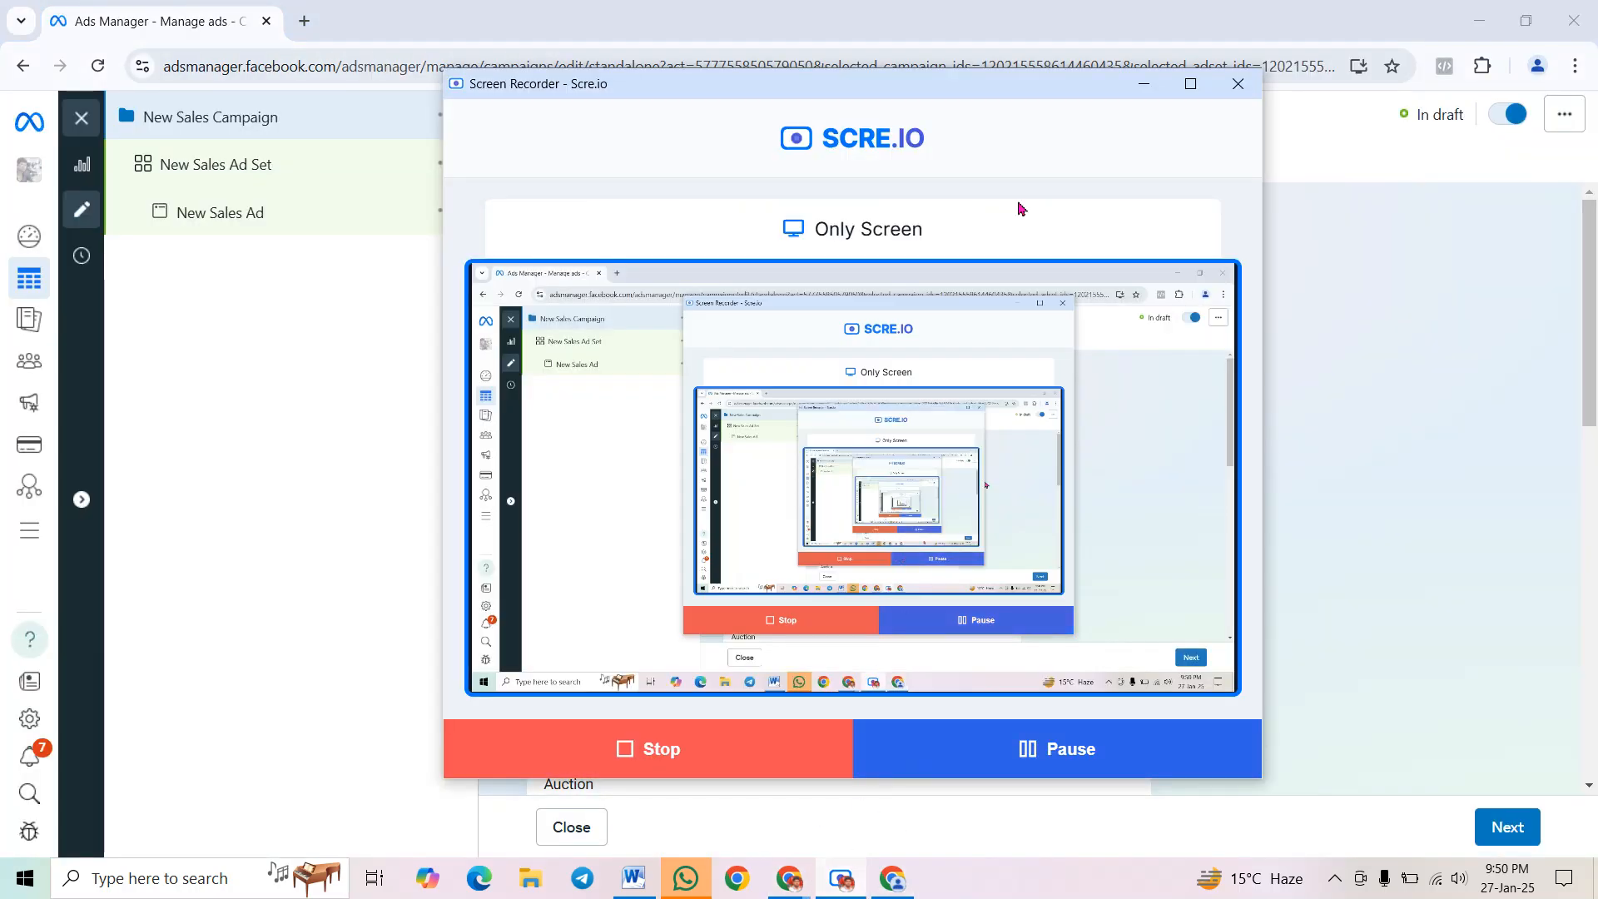
{"action": "left_click_drag", "start_coordinate": [936, 79], "coordinate": [801, 56]}
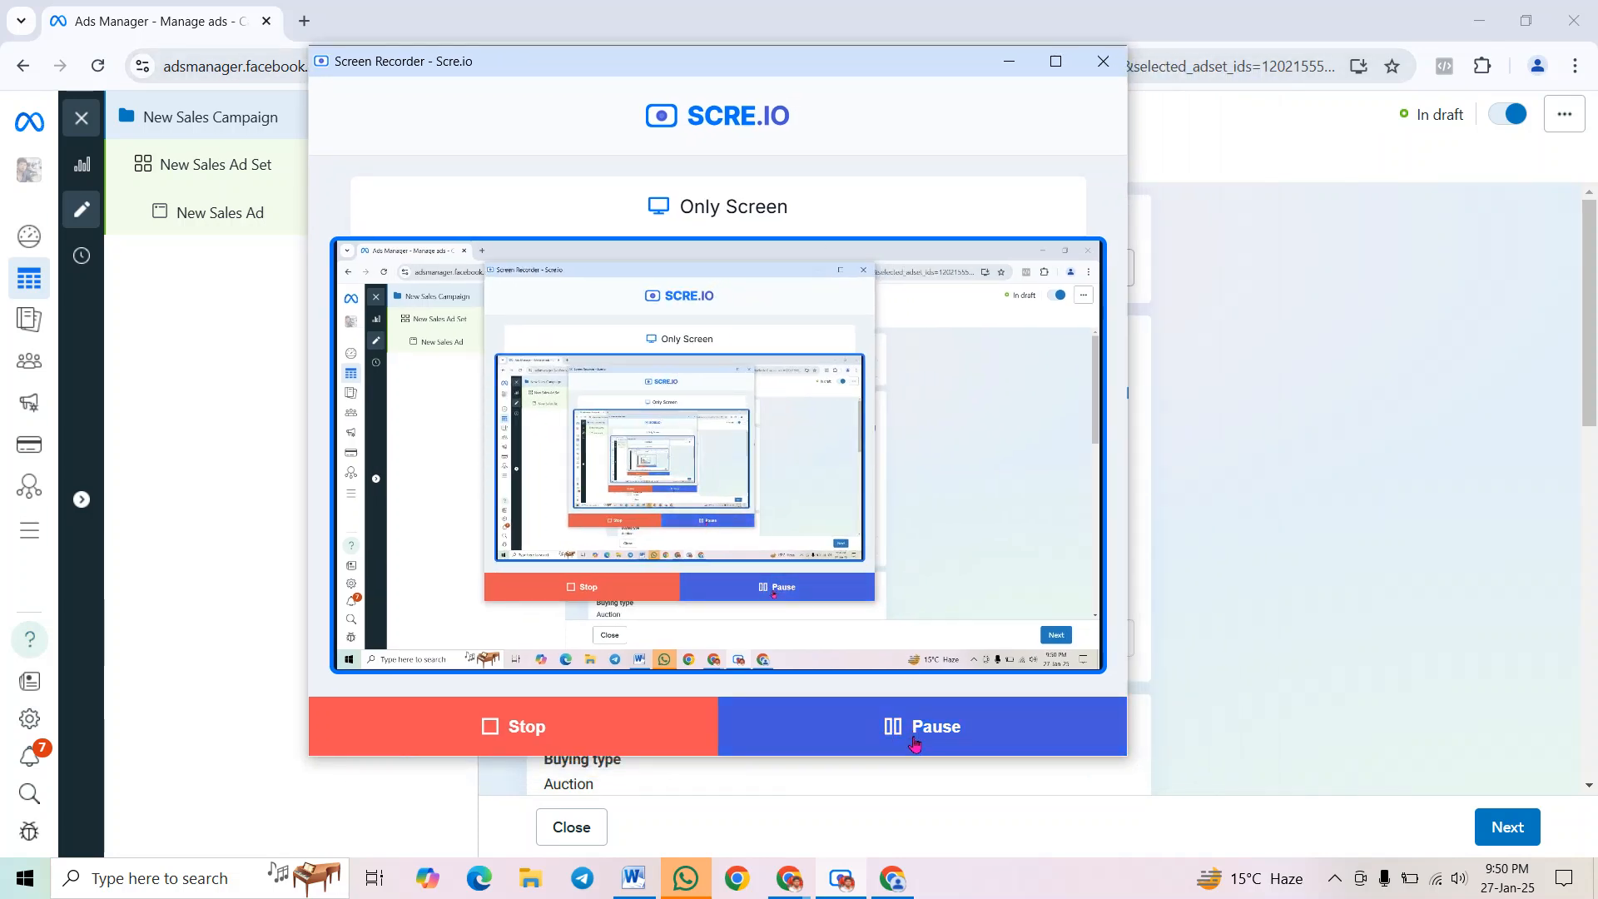
{"action": "left_click_drag", "start_coordinate": [760, 71], "coordinate": [941, 90]}
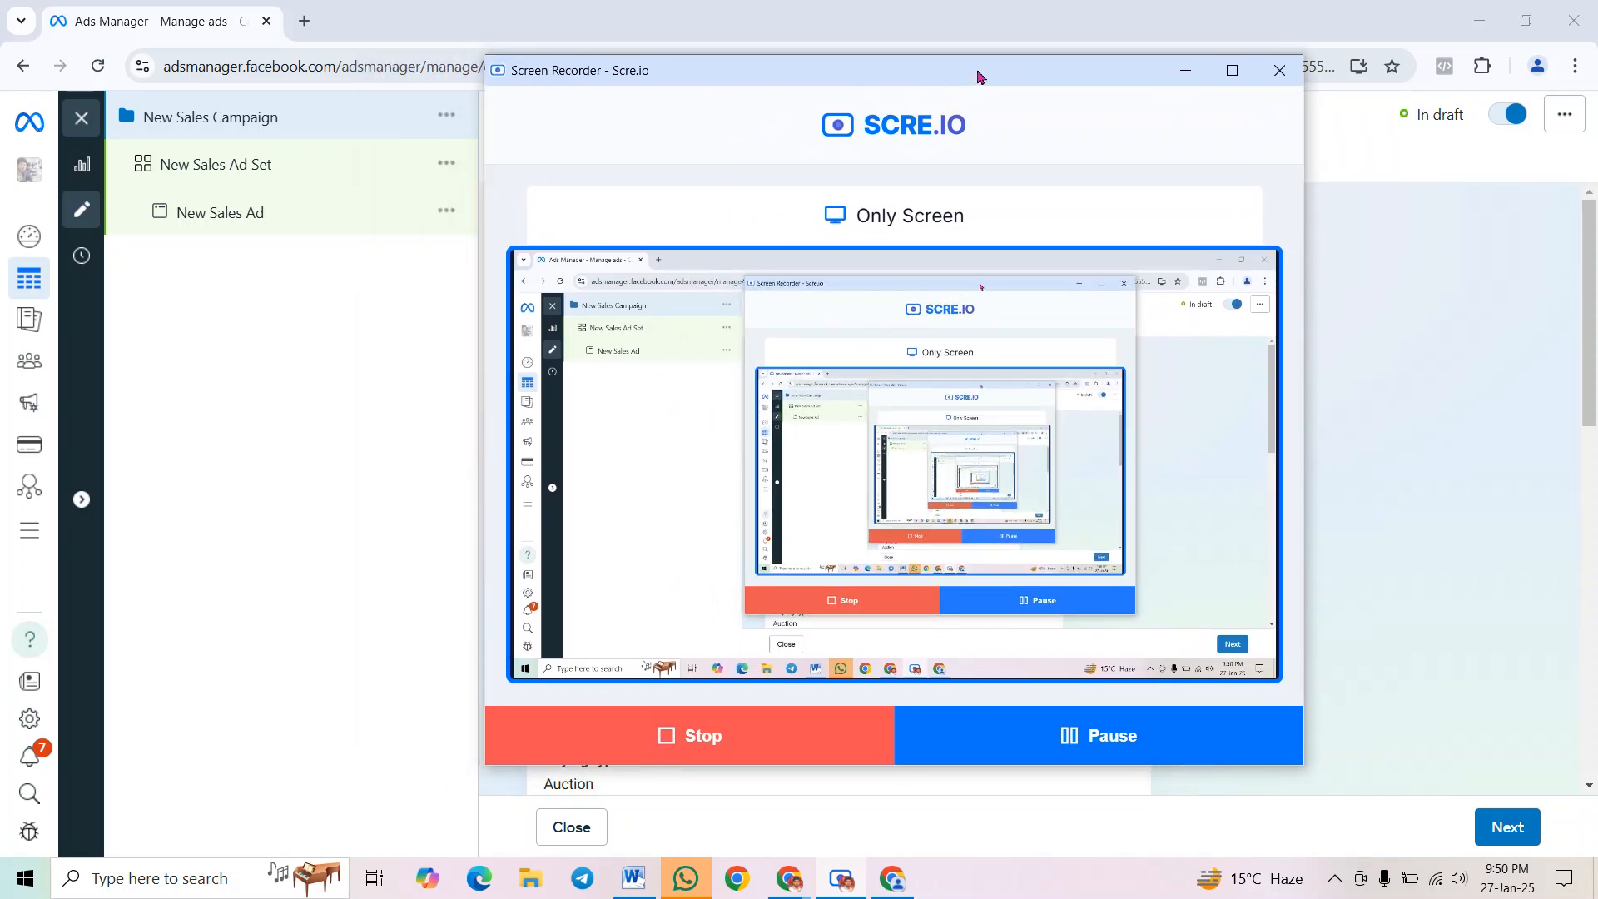
{"action": "left_click_drag", "start_coordinate": [978, 78], "coordinate": [960, 96]}
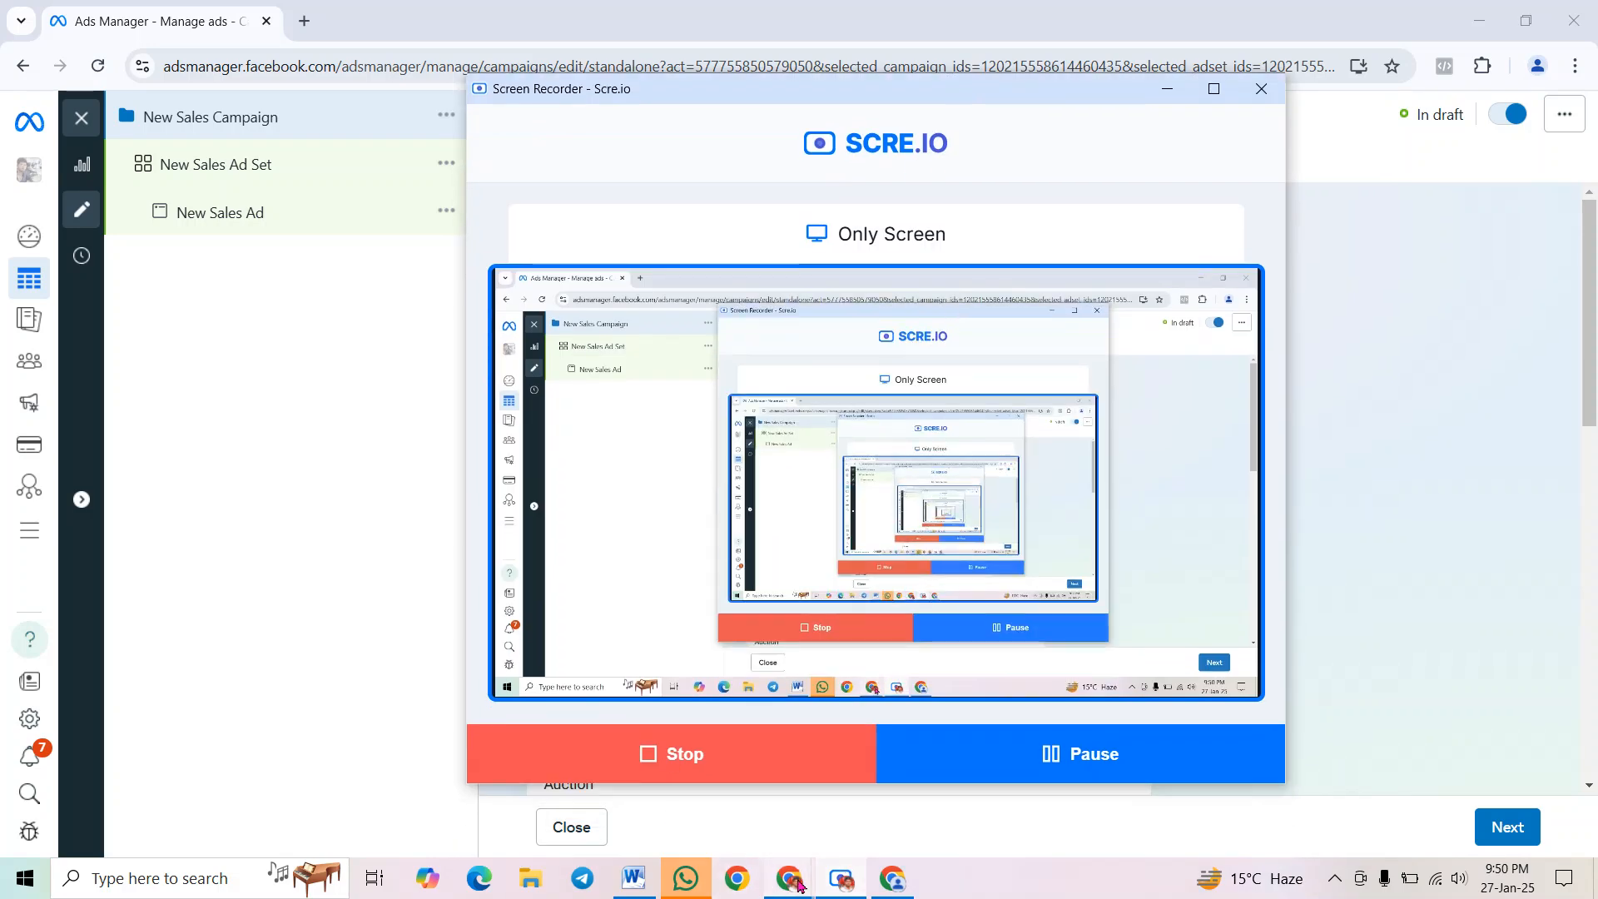
{"action": "mouse_move", "coordinate": [799, 884]}
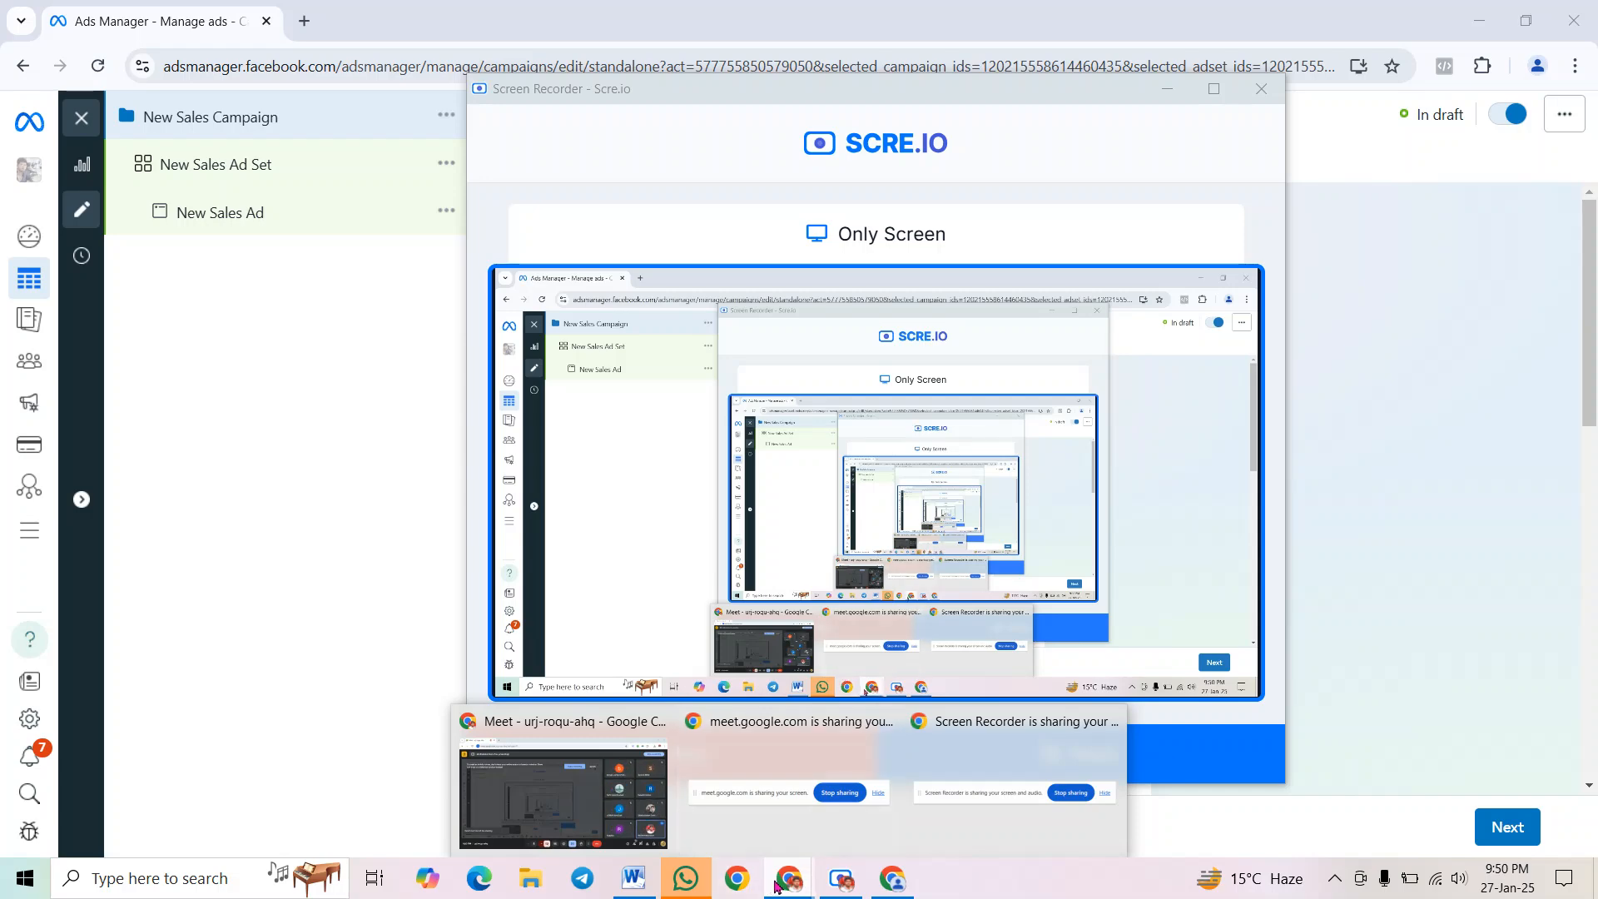
{"action": "left_click", "coordinate": [304, 22]}
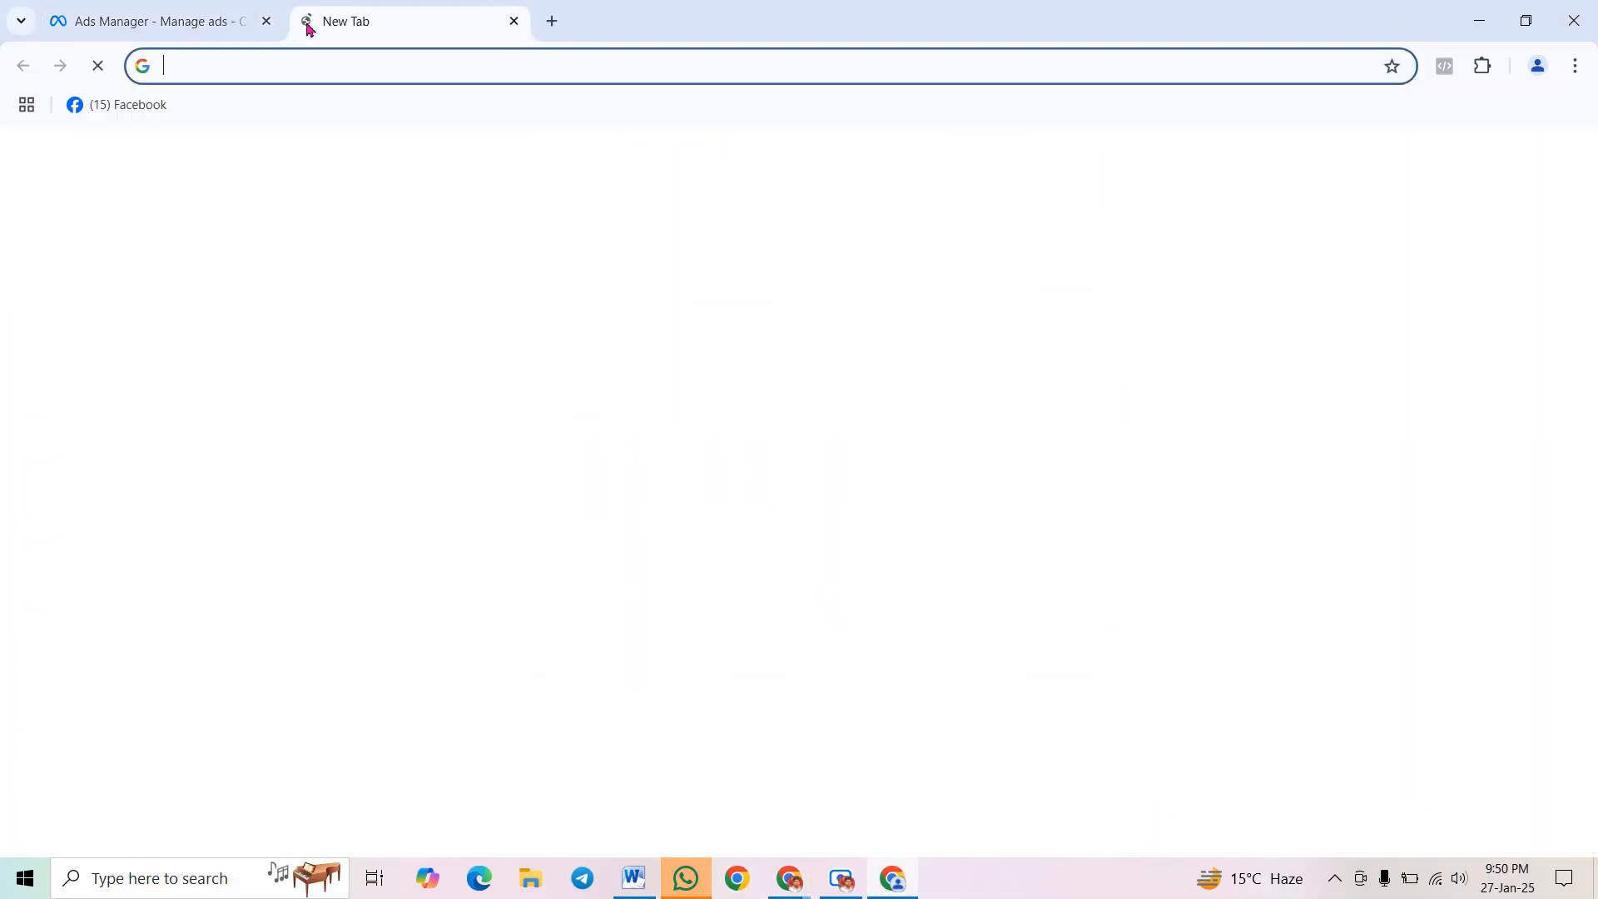
{"action": "left_click", "coordinate": [513, 21]}
Try to start a Scre.io recording of the entire screen only, with system and microphone audio, from the Google Meet browser window
{"action": "mouse_move", "coordinate": [792, 880]}
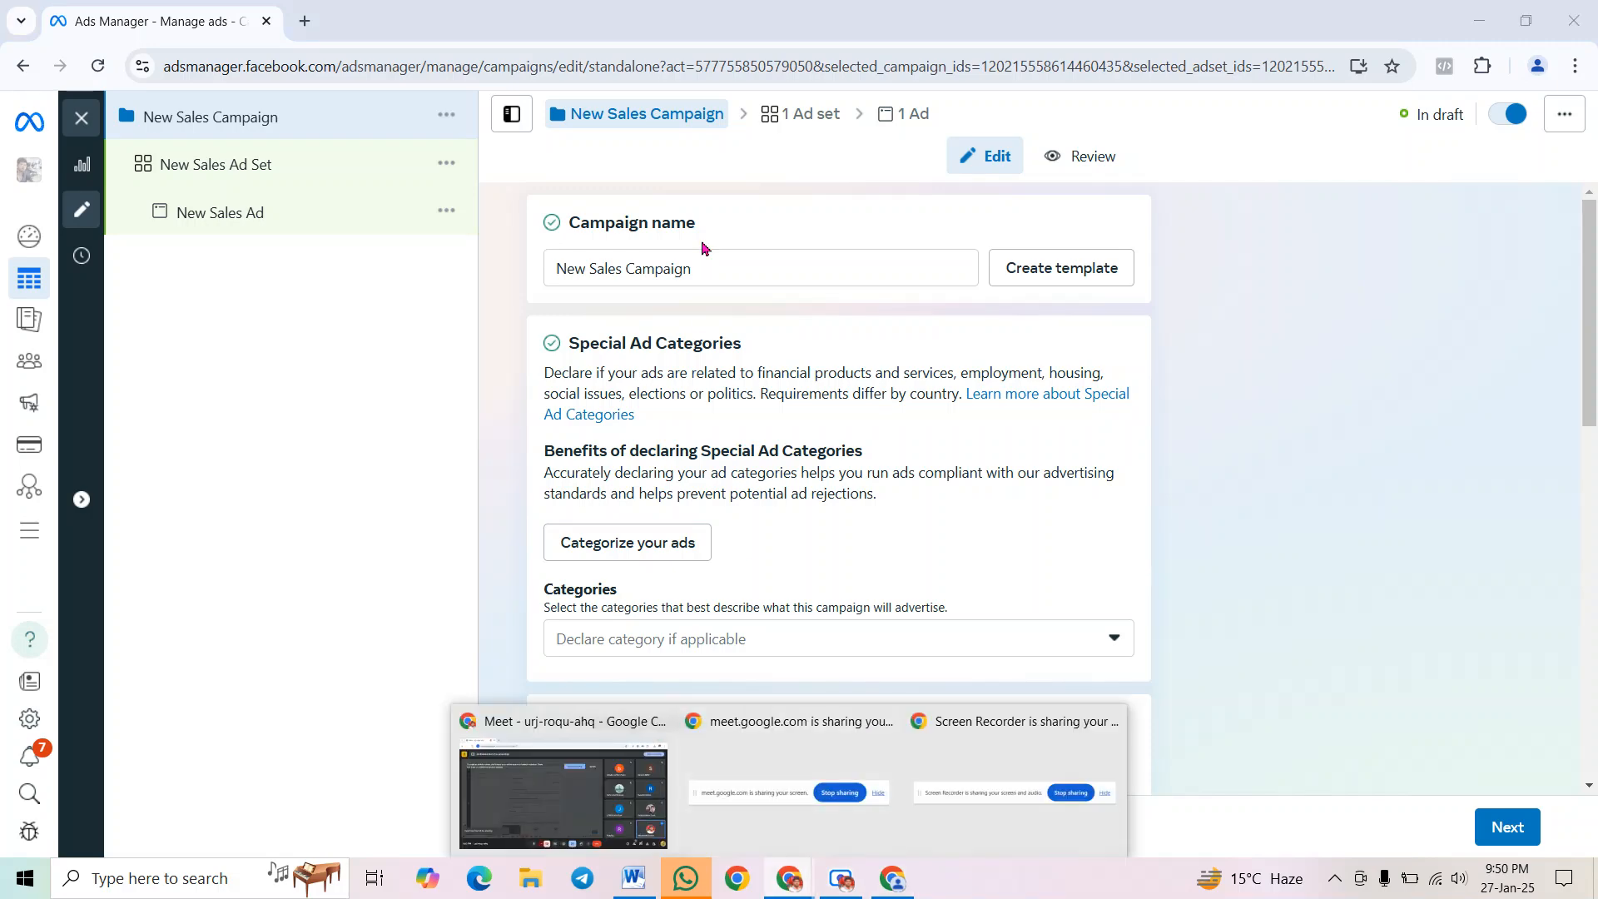
{"action": "left_click", "coordinate": [580, 844]}
{"action": "left_click", "coordinate": [305, 21]}
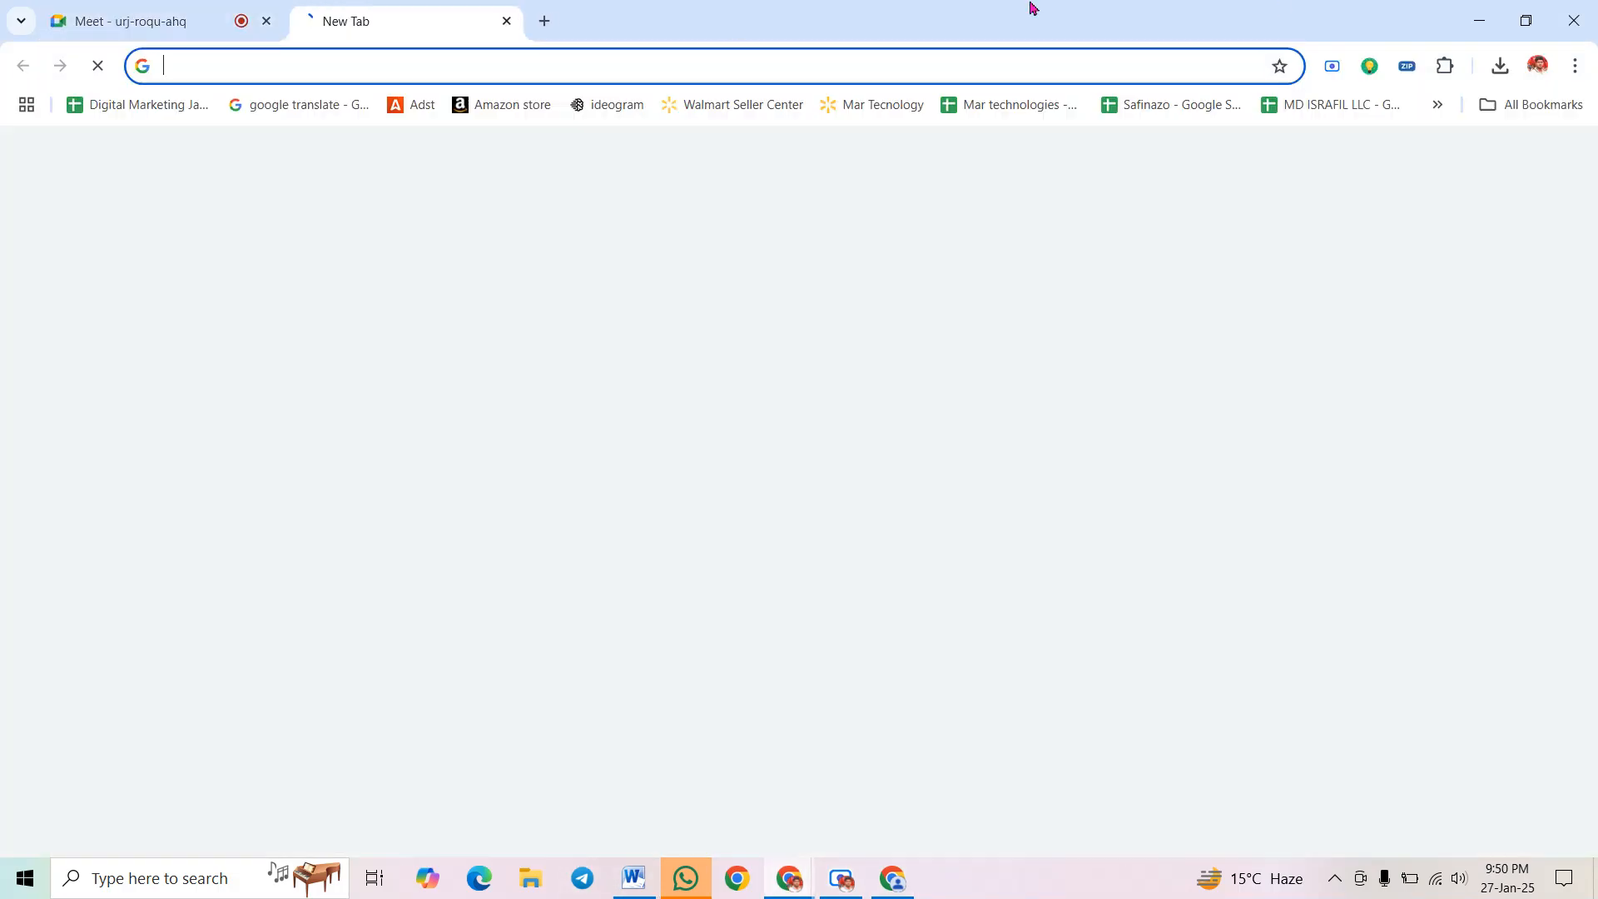
{"action": "left_click", "coordinate": [1332, 66]}
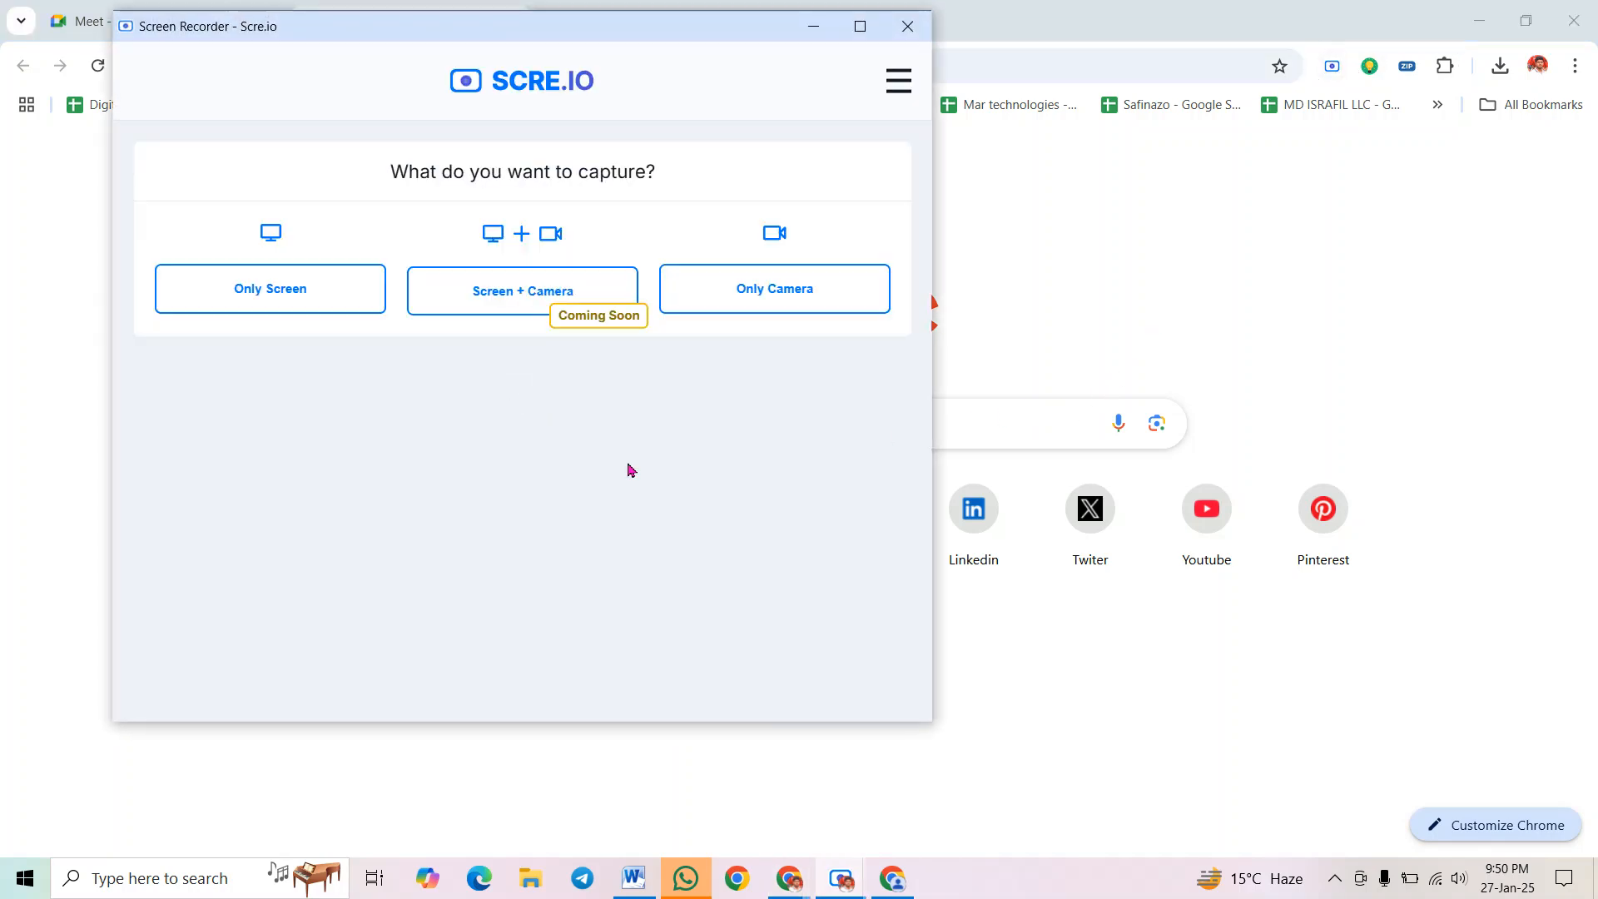
{"action": "left_click", "coordinate": [379, 301]}
{"action": "left_click", "coordinate": [478, 517]}
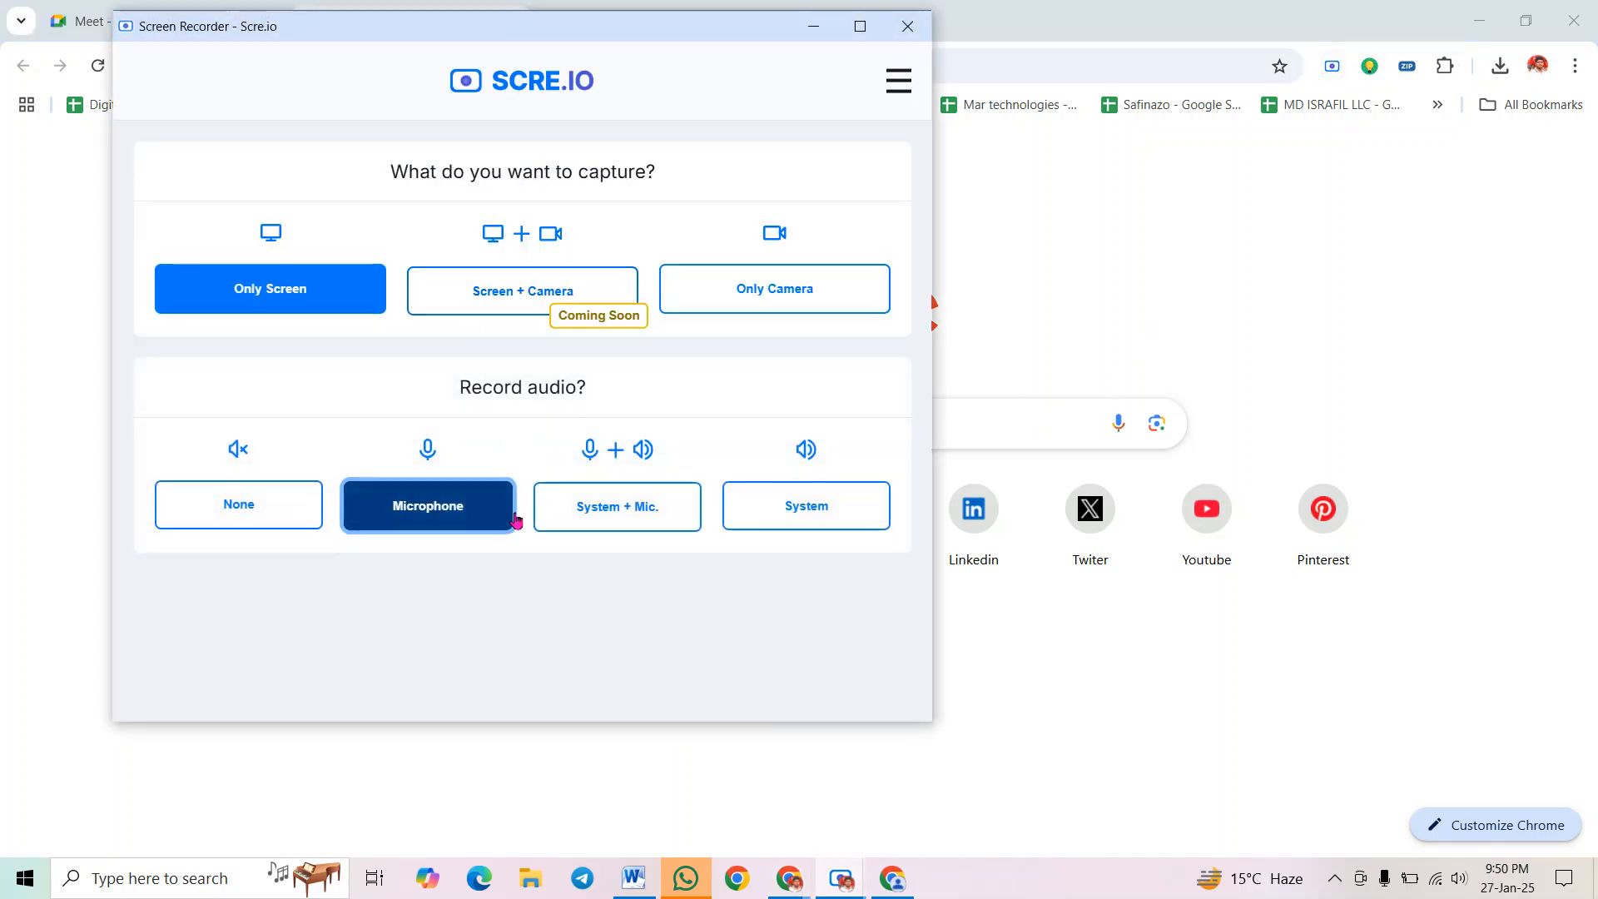
{"action": "left_click", "coordinate": [637, 506]}
{"action": "left_click", "coordinate": [535, 691]}
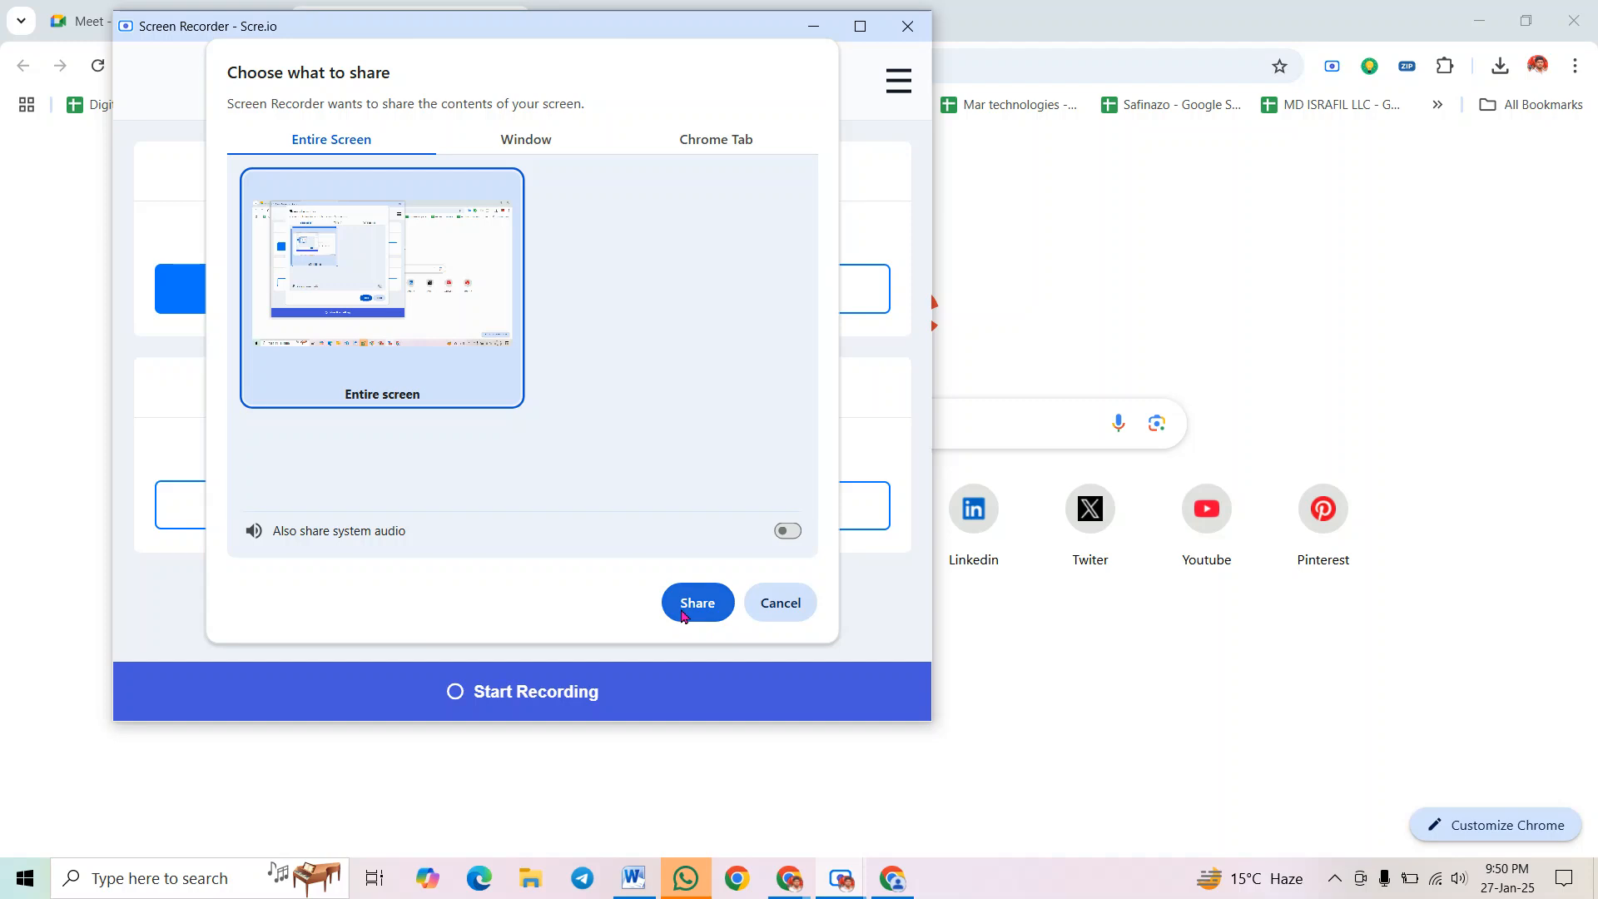
{"action": "left_click", "coordinate": [697, 604]}
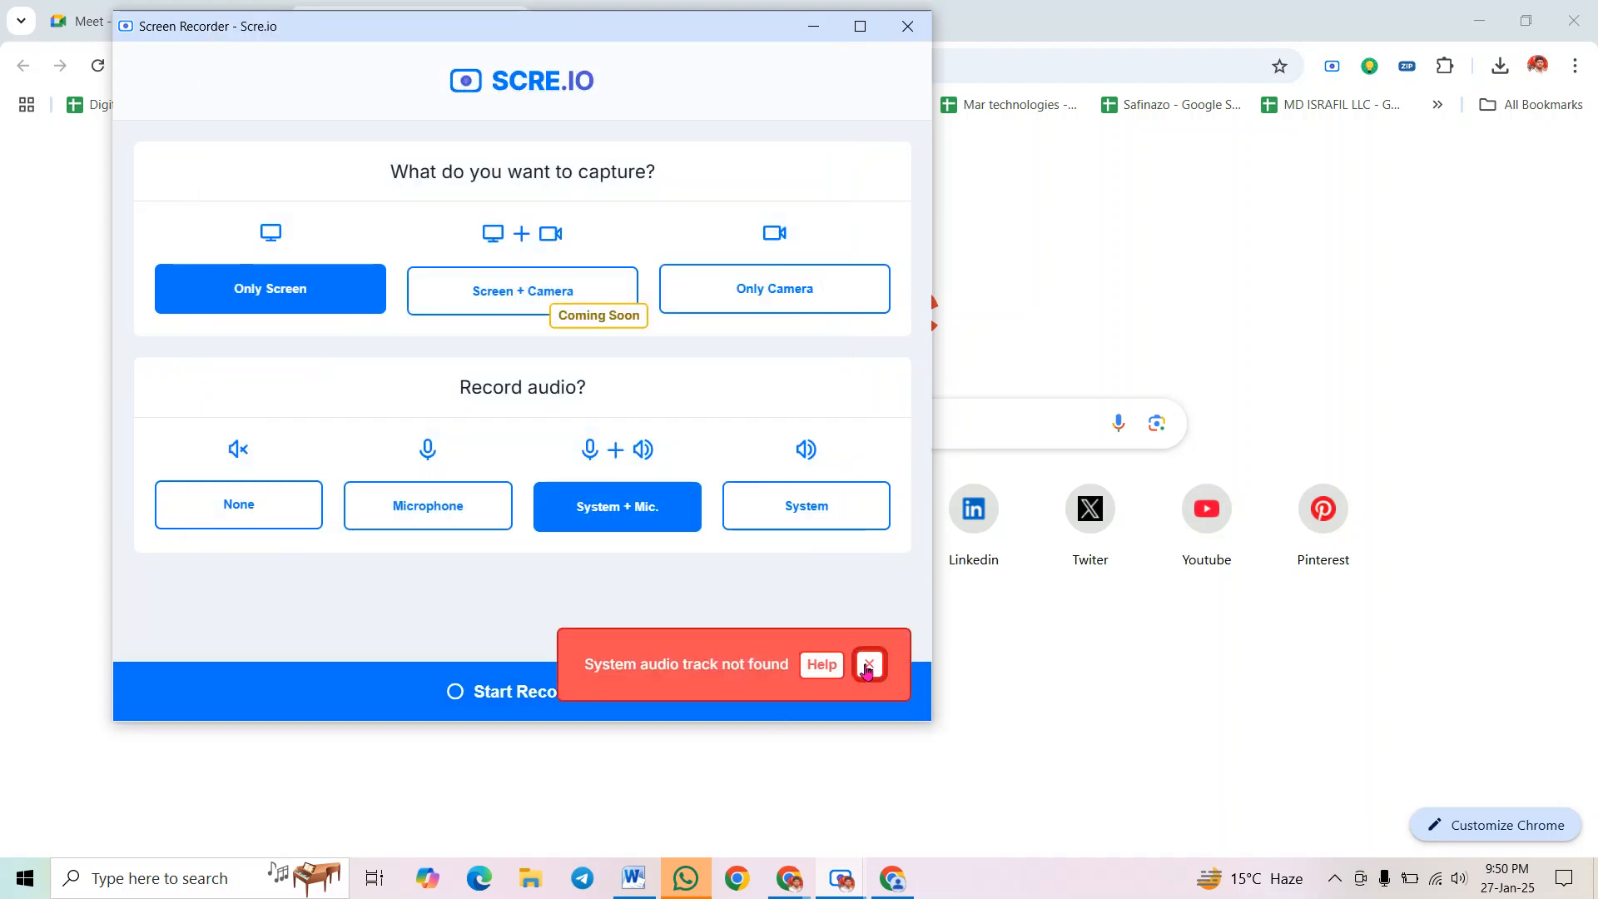
{"action": "left_click", "coordinate": [870, 666]}
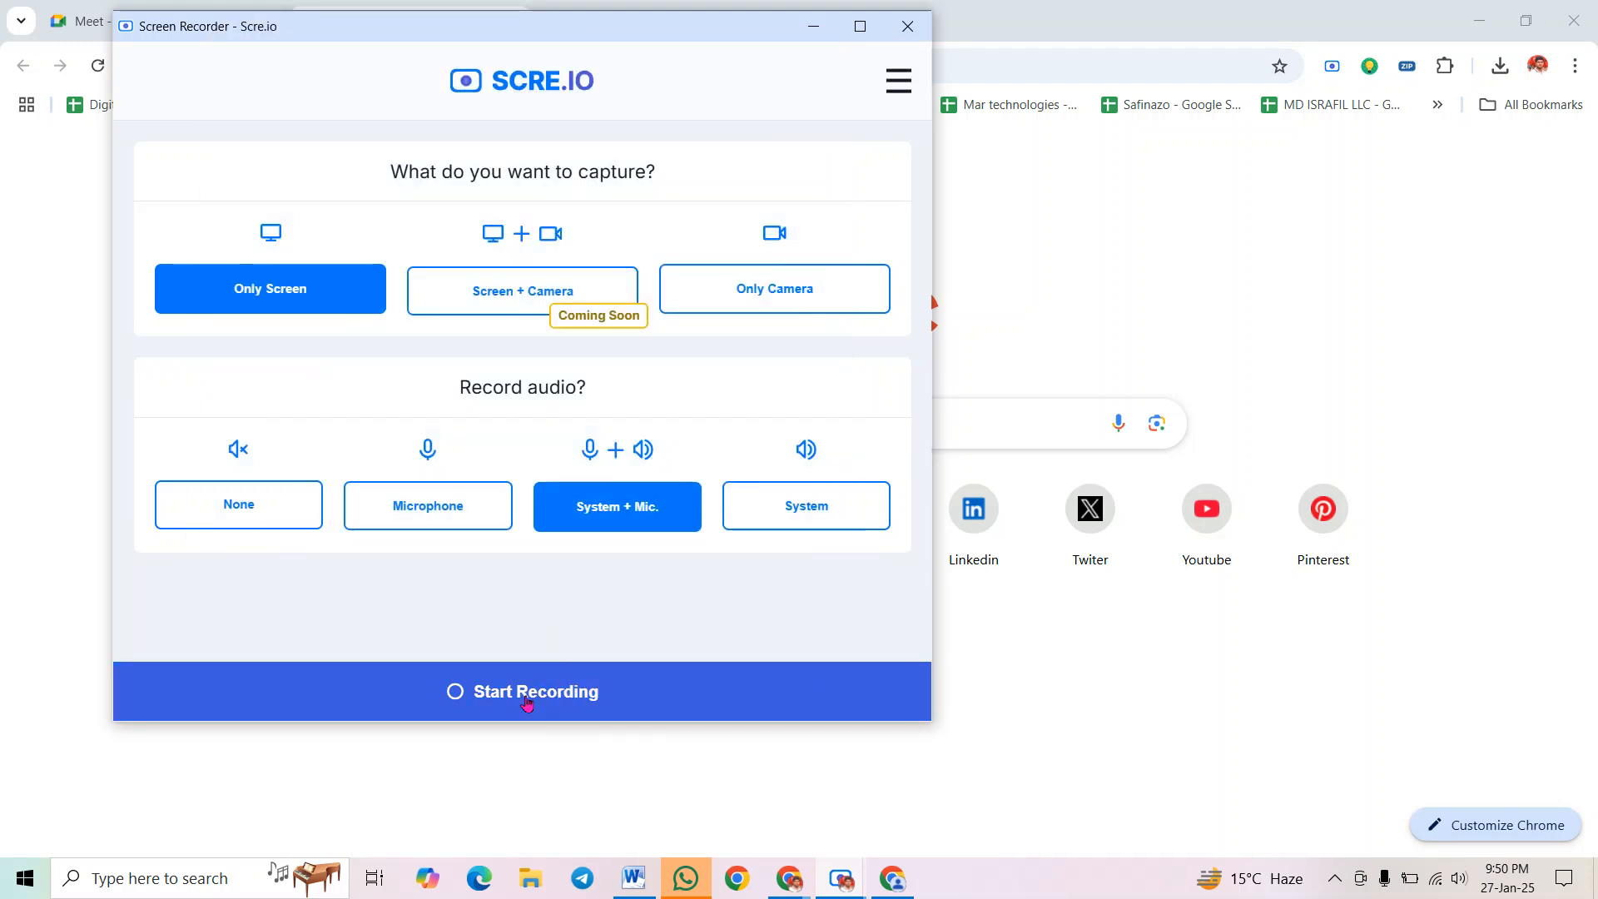
Retry the entire-screen recording with the same audio setup, then close the new recorder window
{"action": "left_click", "coordinate": [526, 704]}
{"action": "left_click", "coordinate": [496, 298]}
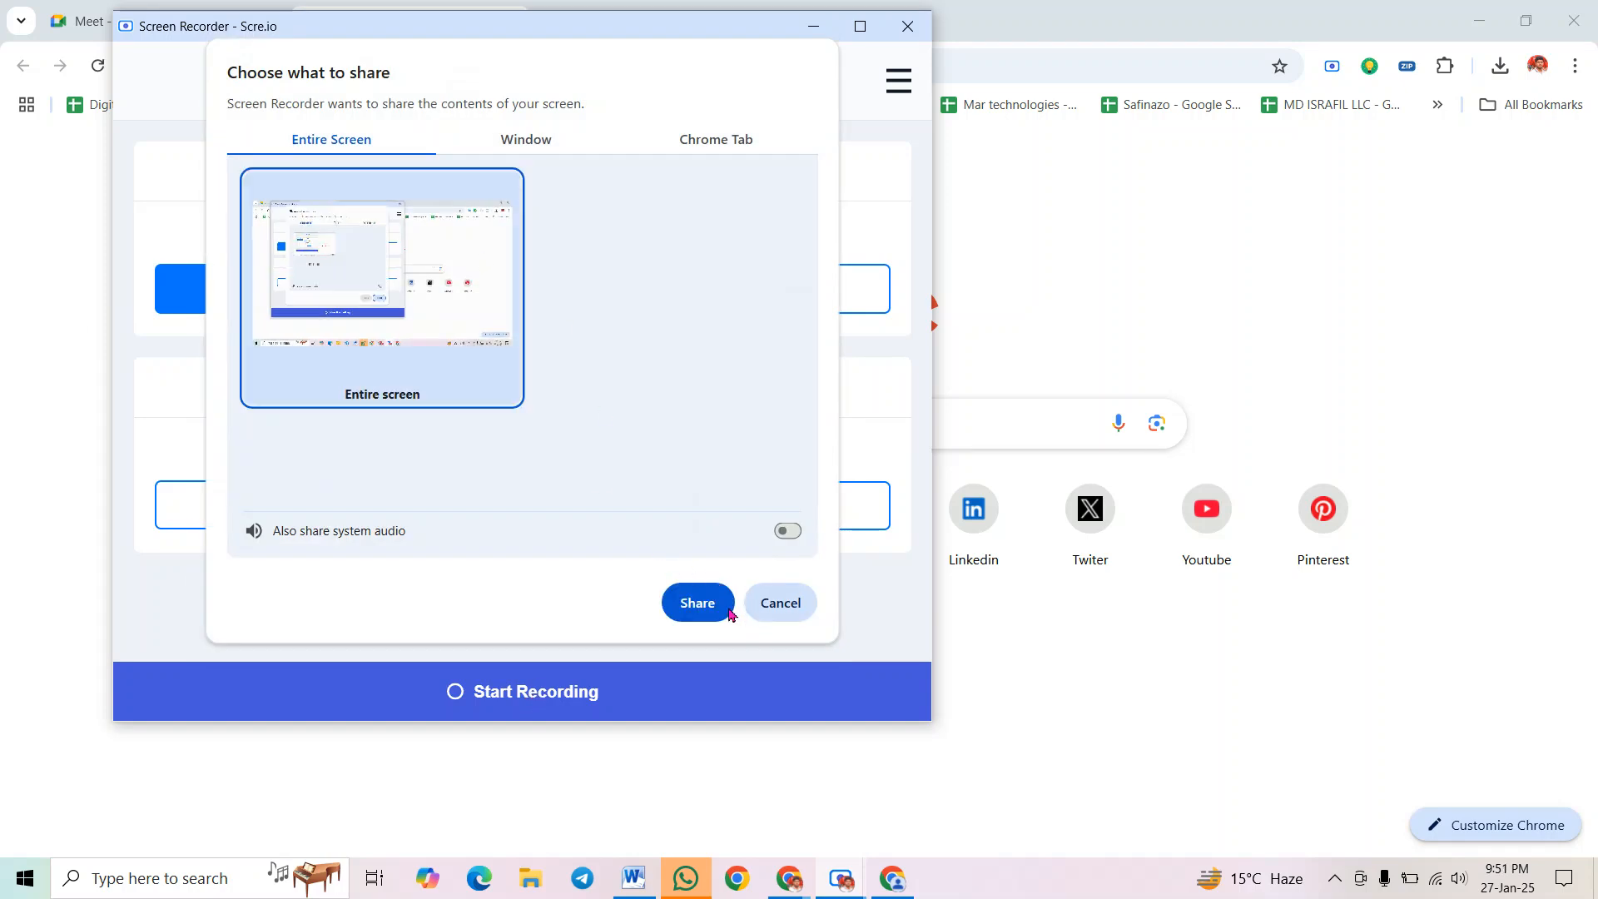
{"action": "left_click", "coordinate": [732, 606]}
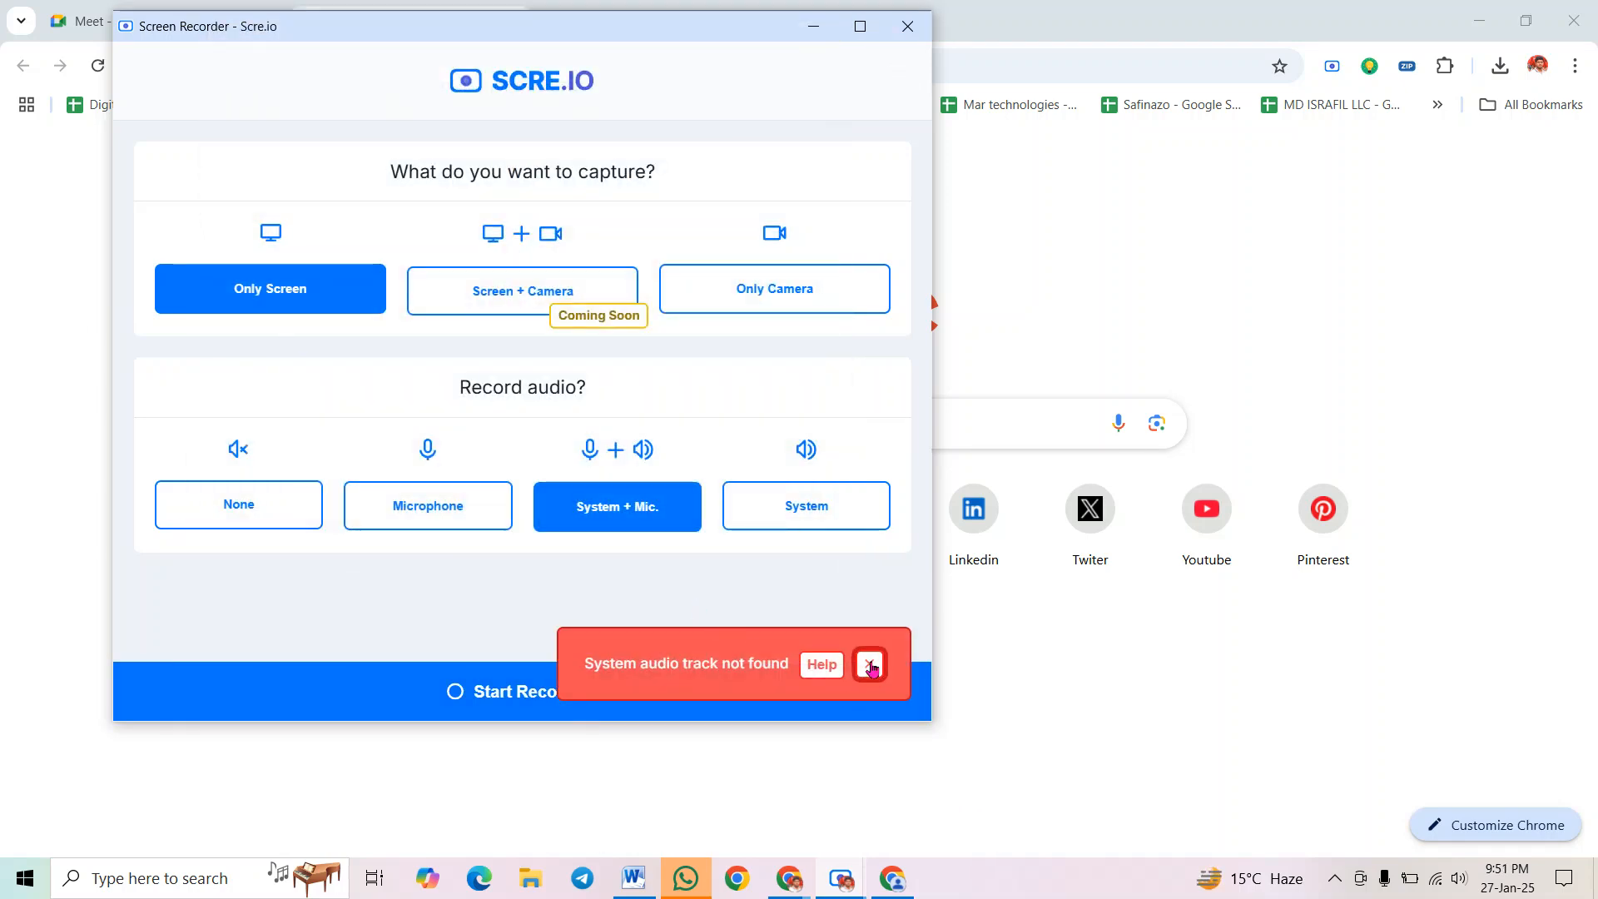
{"action": "left_click", "coordinate": [871, 666]}
{"action": "left_click", "coordinate": [907, 26]}
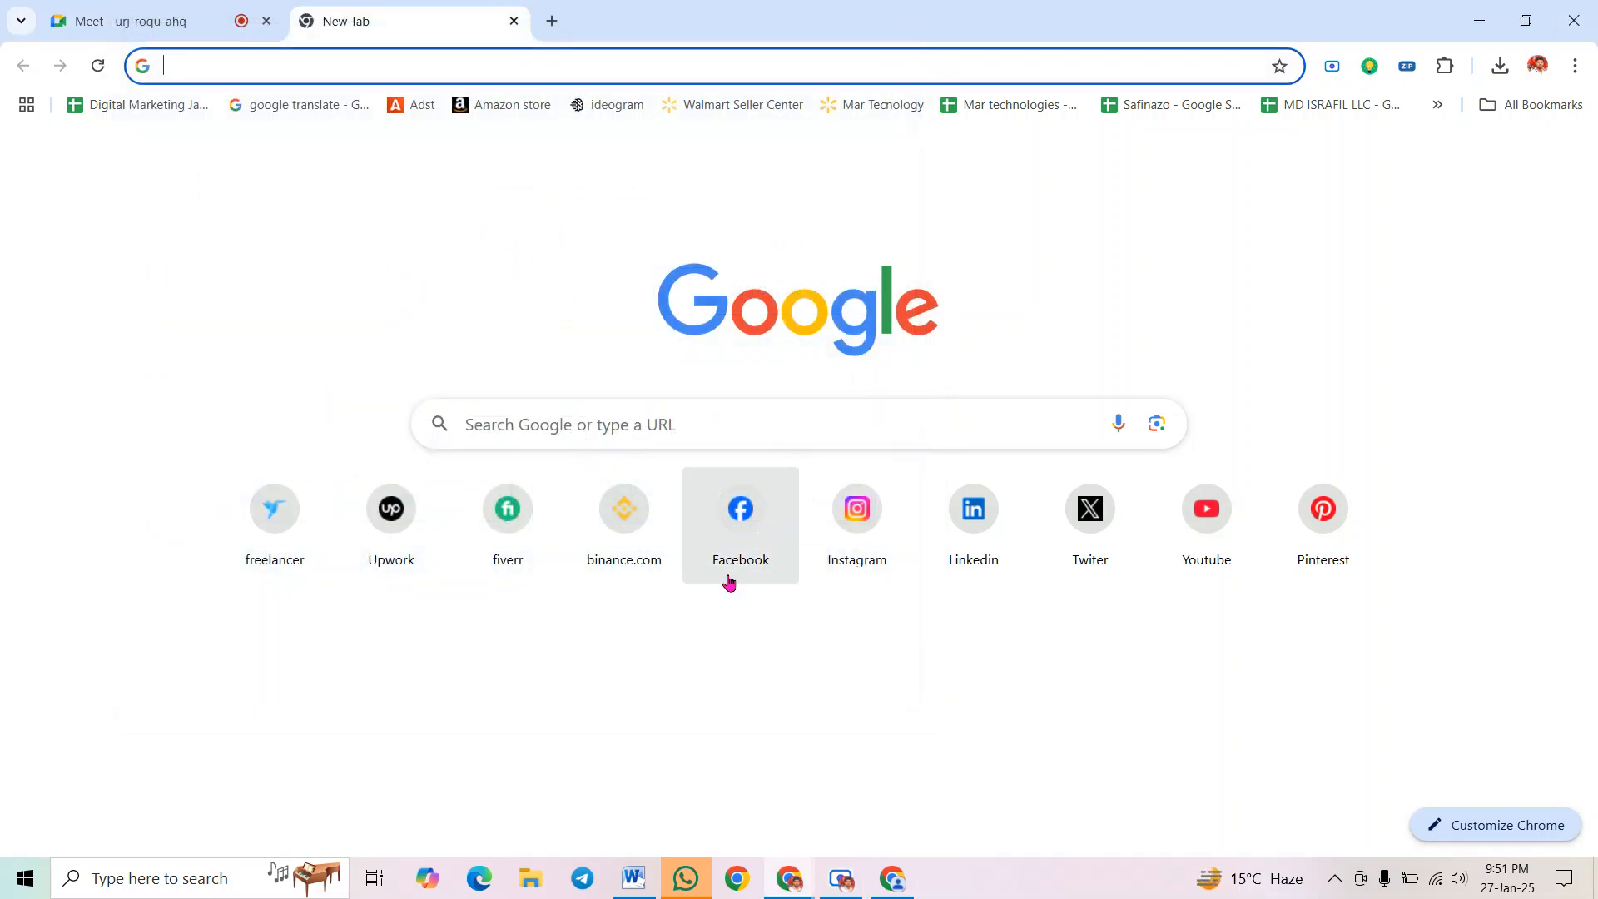
Check the existing Scre.io recorder window and switch back to the campaign draft in Ads Manager
{"action": "left_click", "coordinate": [837, 876]}
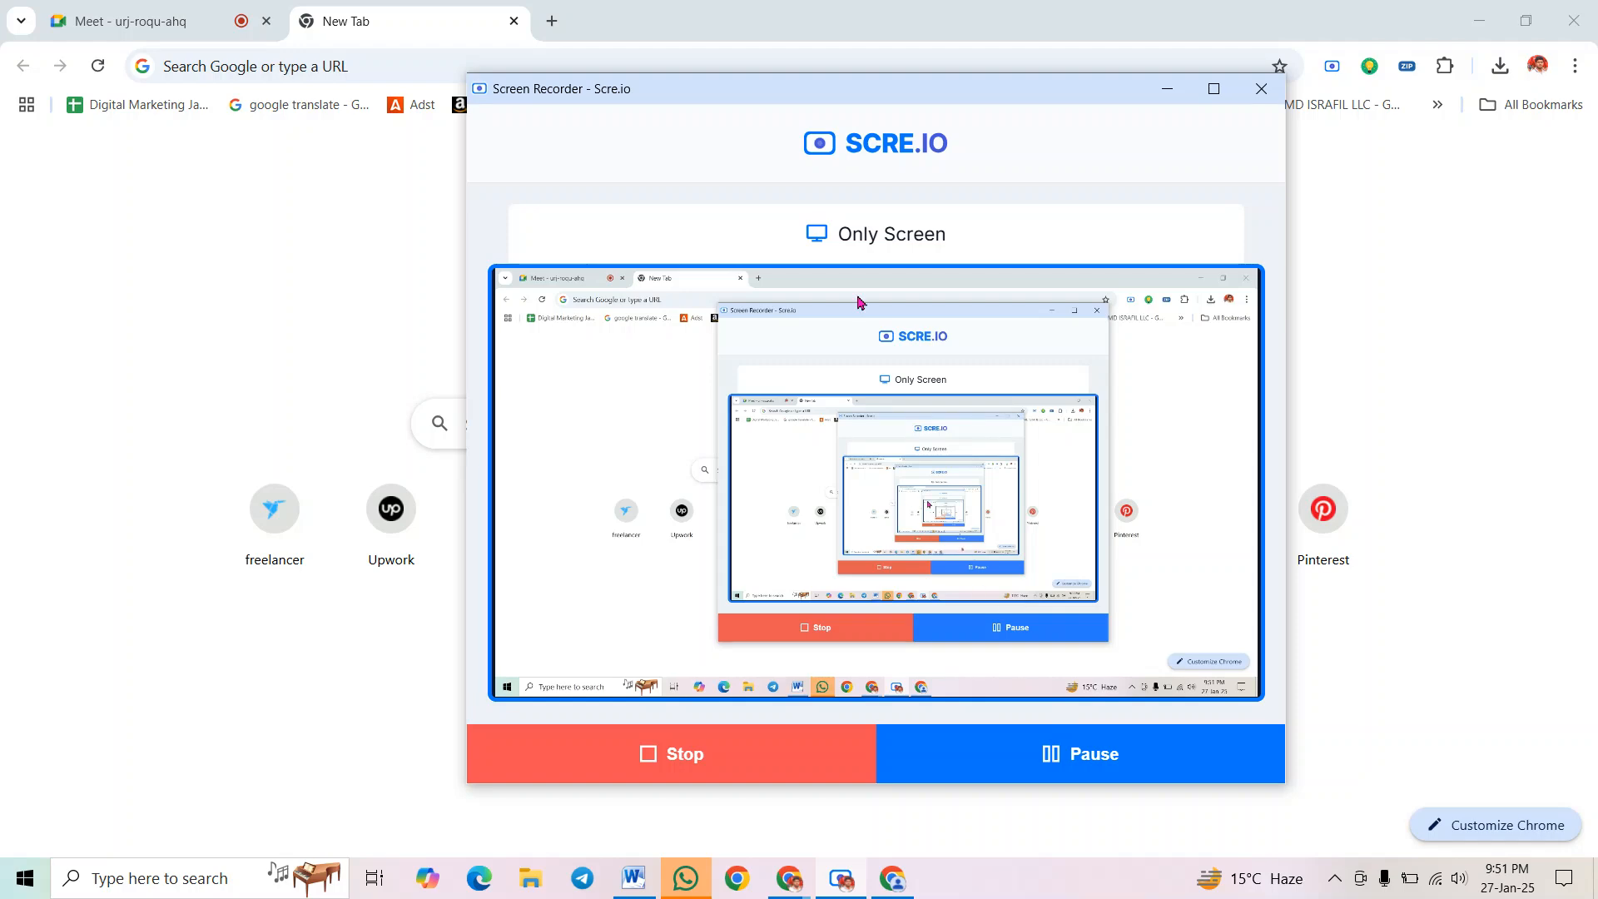
{"action": "left_click", "coordinate": [345, 15]}
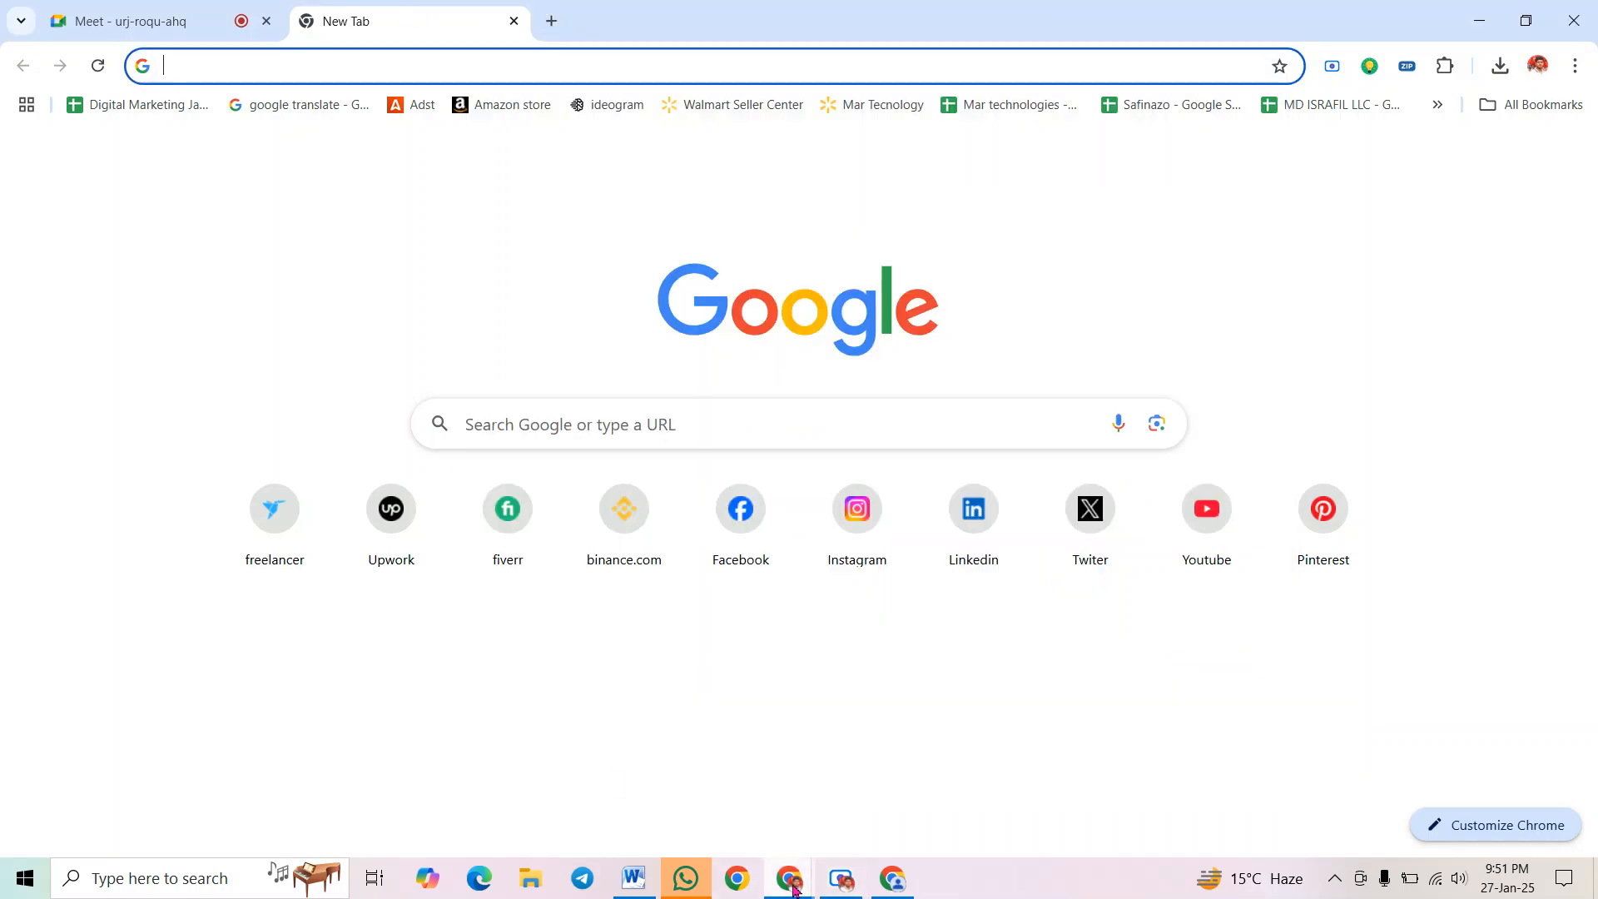
{"action": "left_click", "coordinate": [893, 878]}
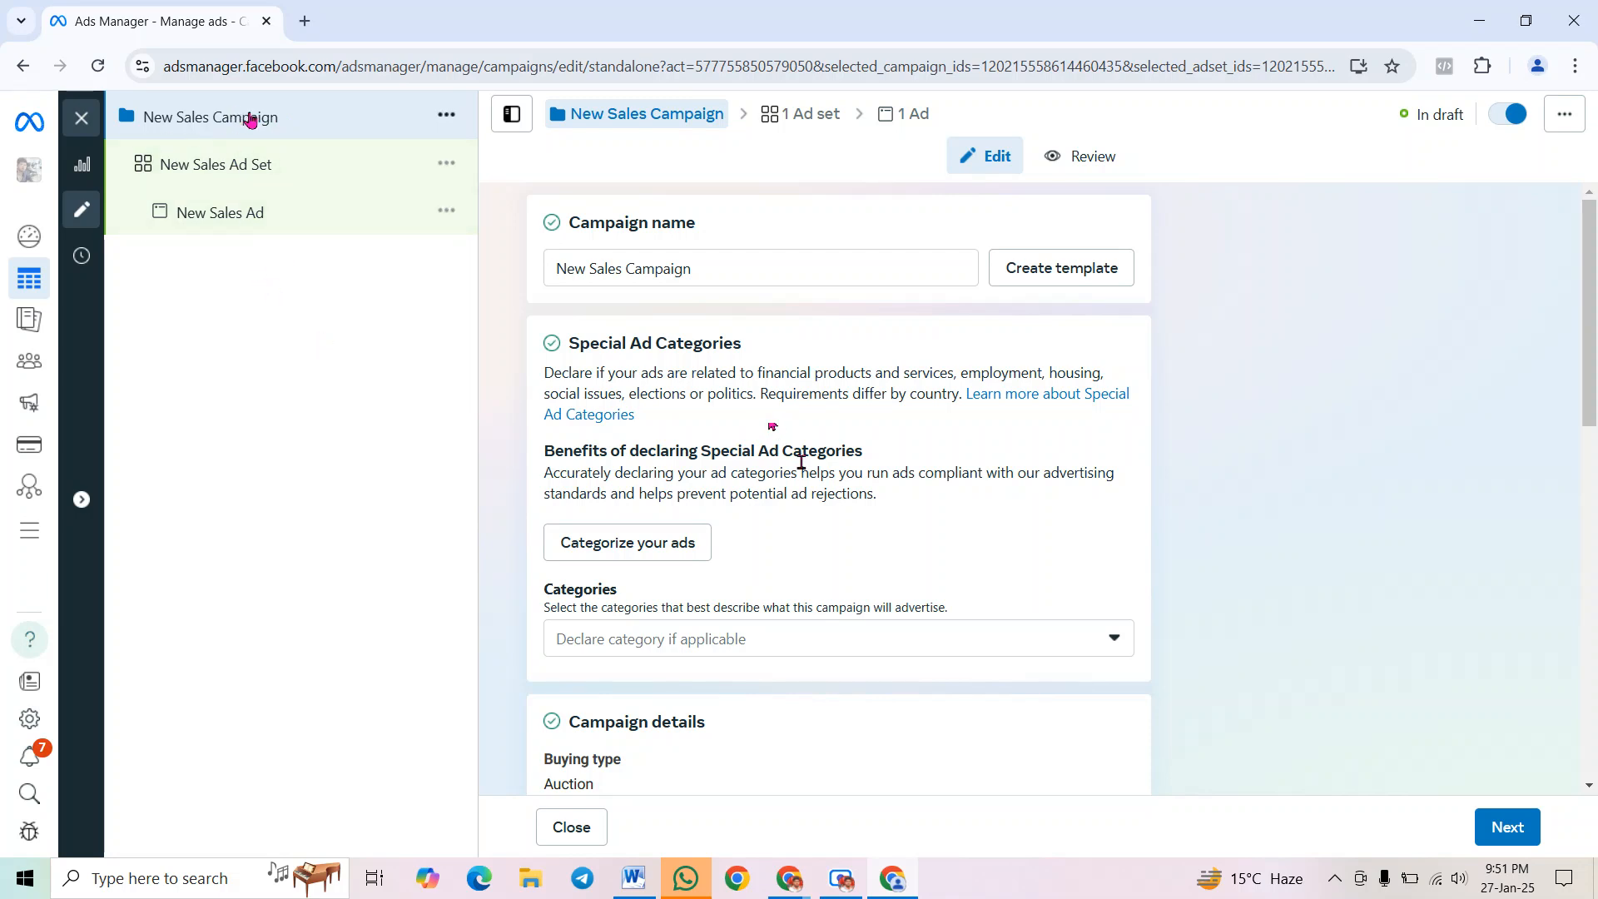
Rename the campaign as Test ads
{"action": "left_click_drag", "start_coordinate": [776, 268], "coordinate": [517, 270]}
{"action": "left_click_drag", "start_coordinate": [573, 221], "coordinate": [736, 230]}
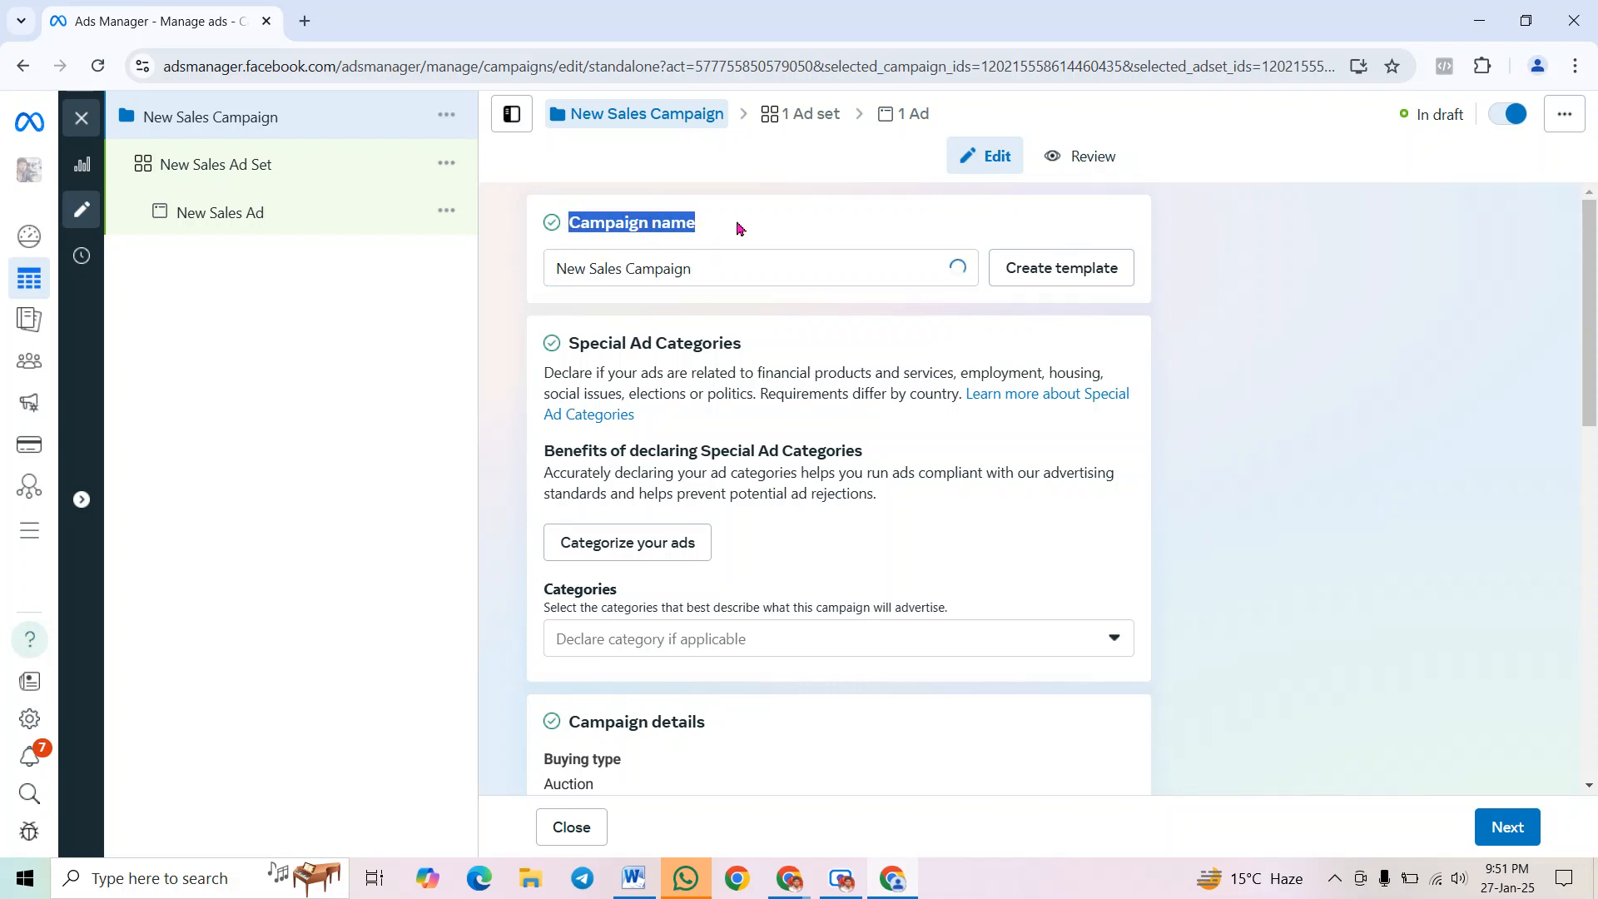
{"action": "left_click", "coordinate": [636, 222]}
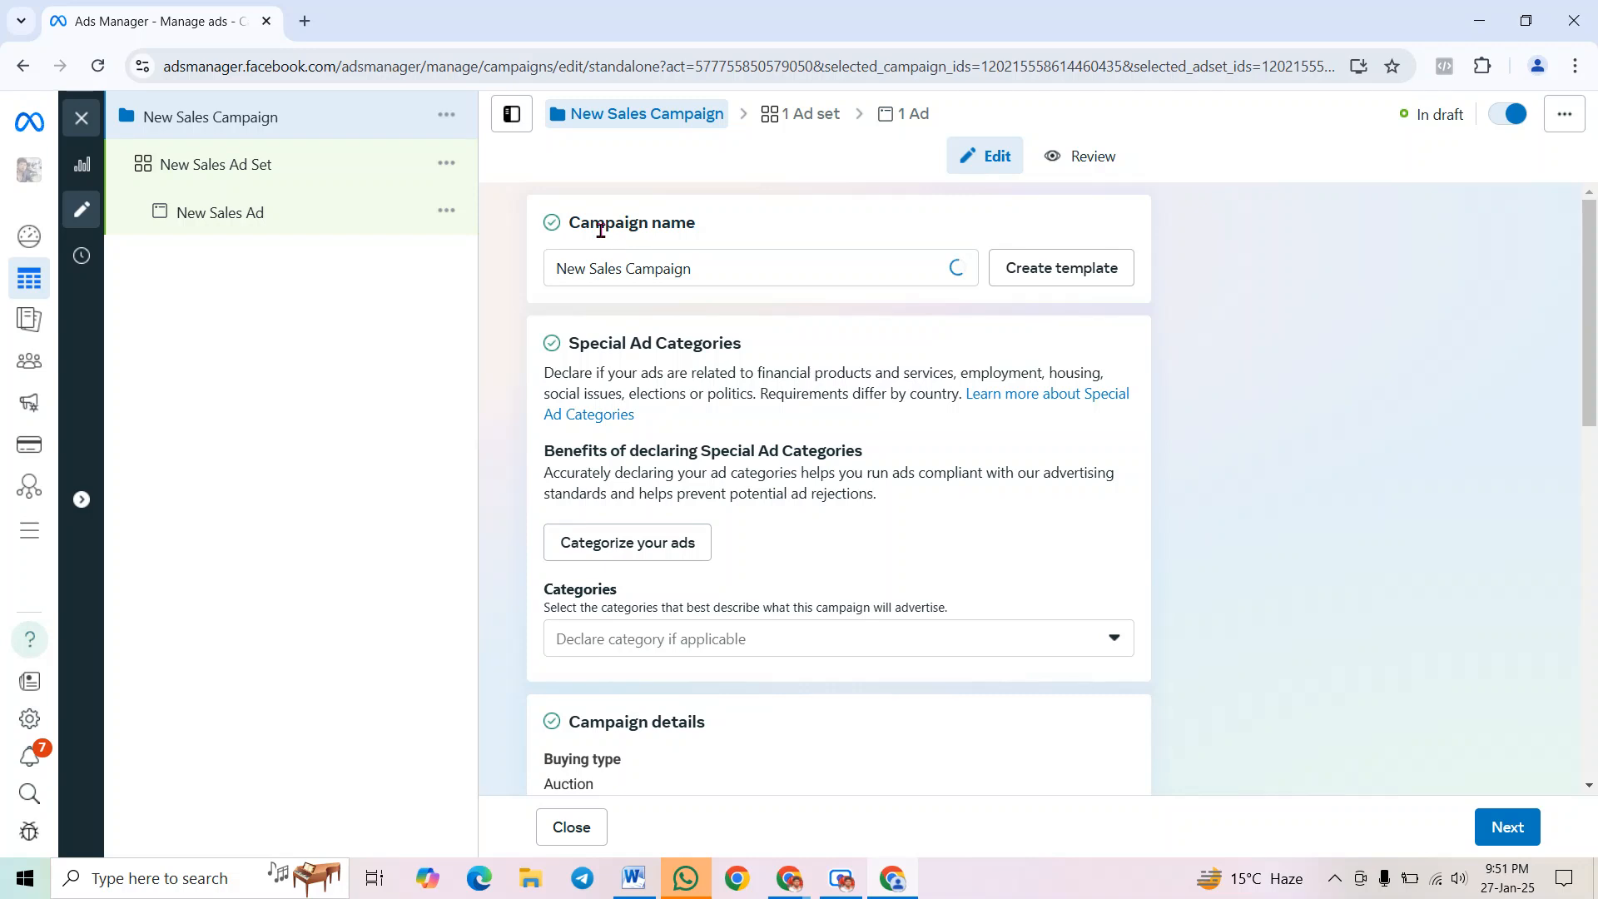
{"action": "left_click_drag", "start_coordinate": [575, 220], "coordinate": [558, 278]}
{"action": "left_click", "coordinate": [760, 267]}
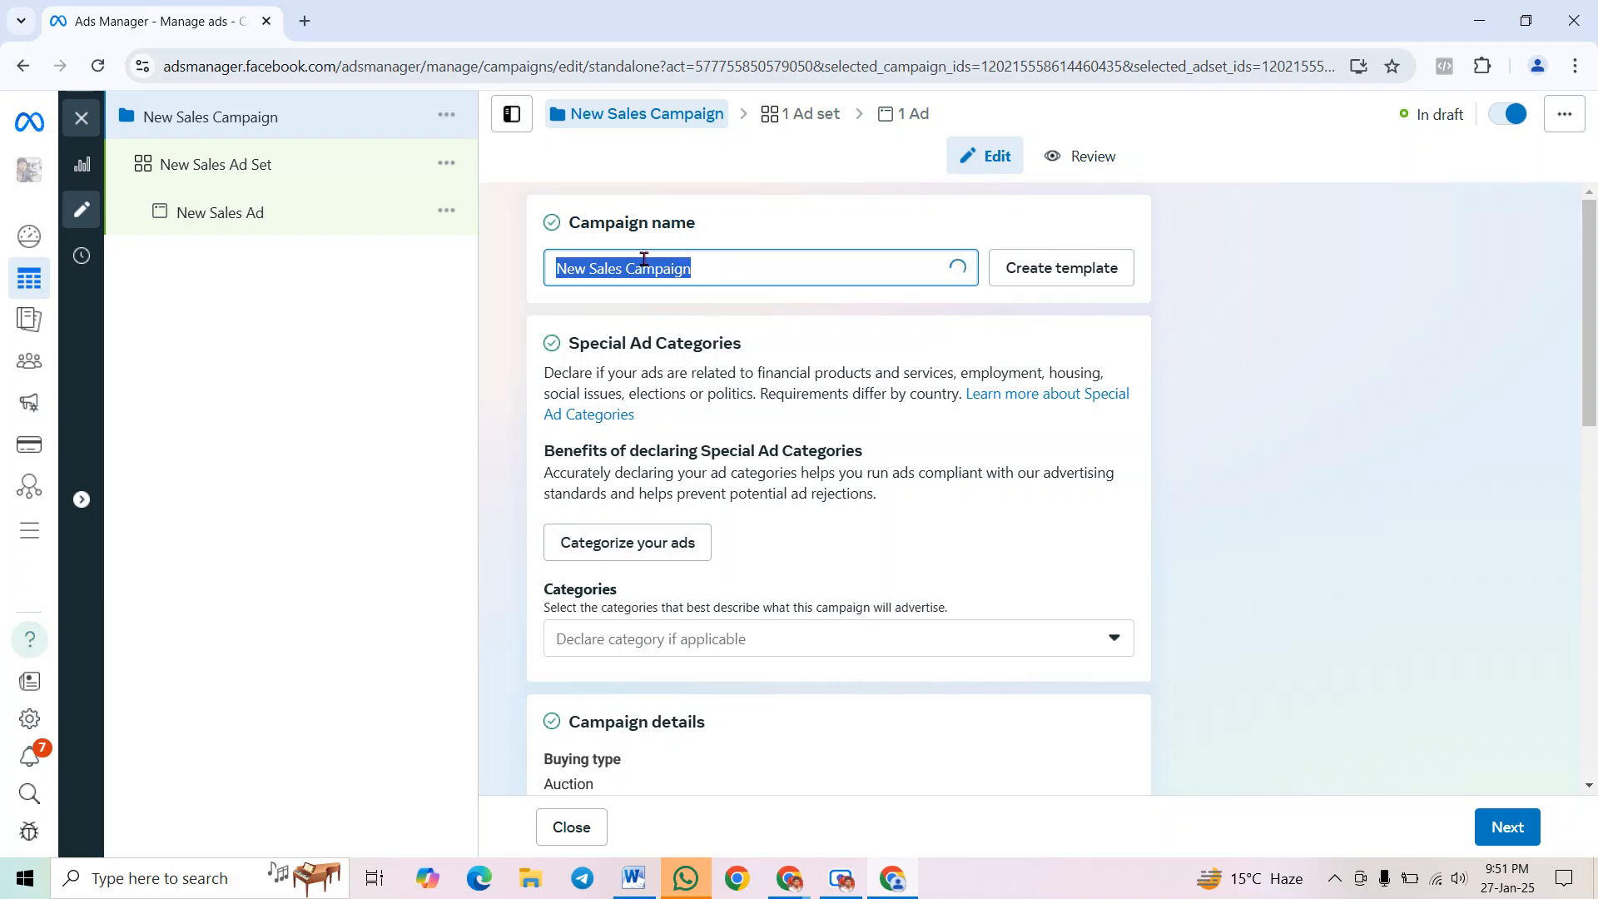
{"action": "left_click_drag", "start_coordinate": [714, 261], "coordinate": [546, 296]}
{"action": "key", "text": "BackSpace"}
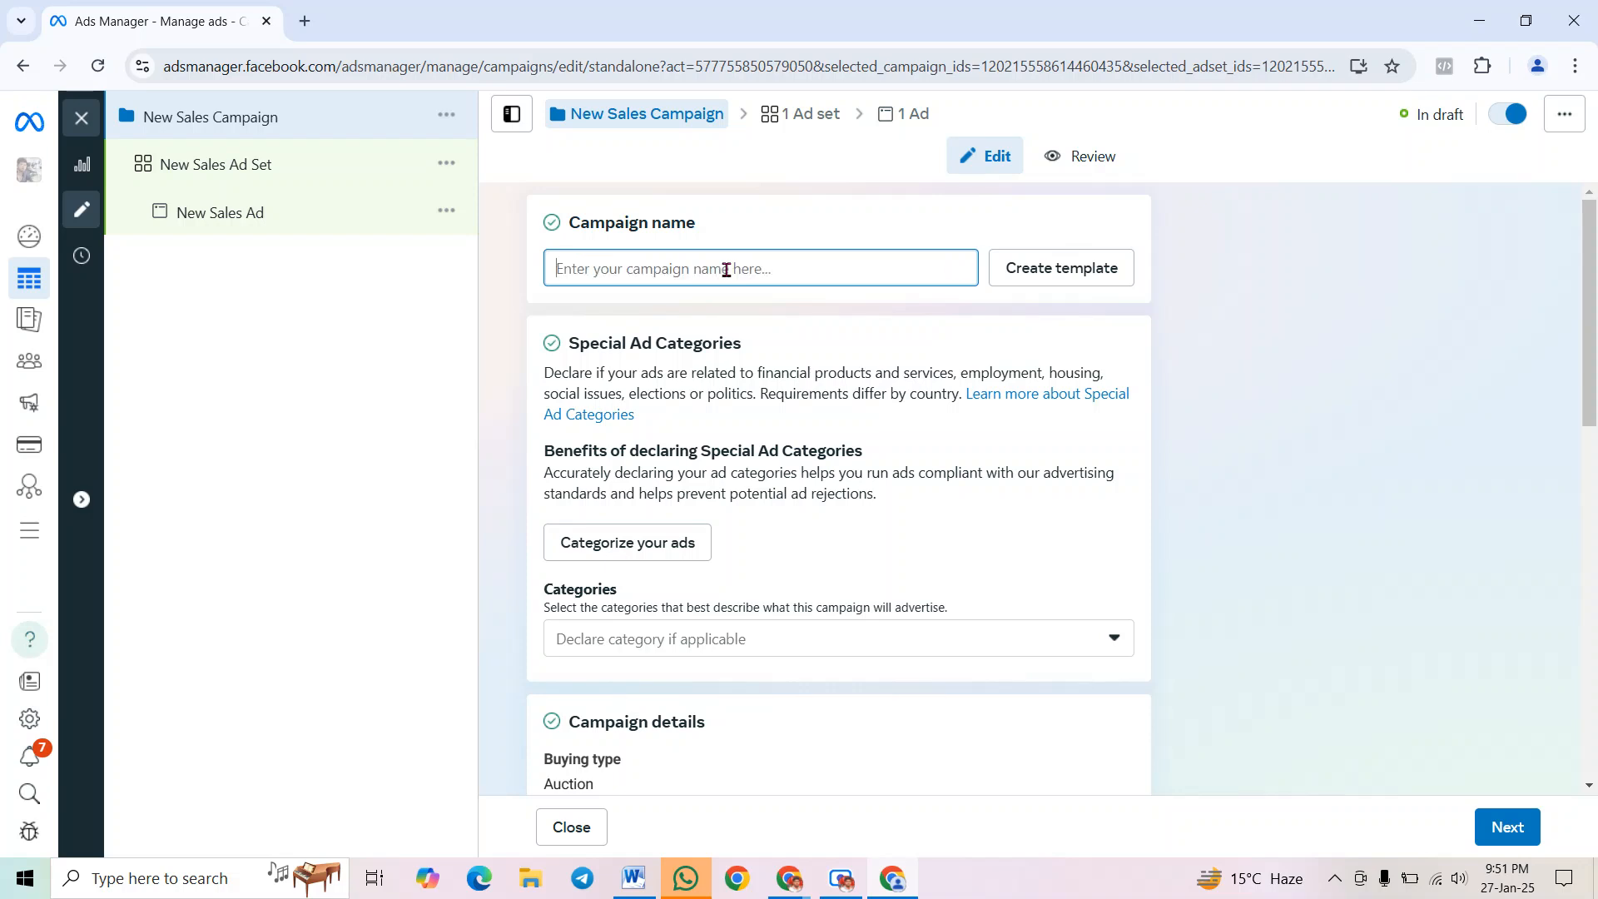
{"action": "type", "text": "Tes"}
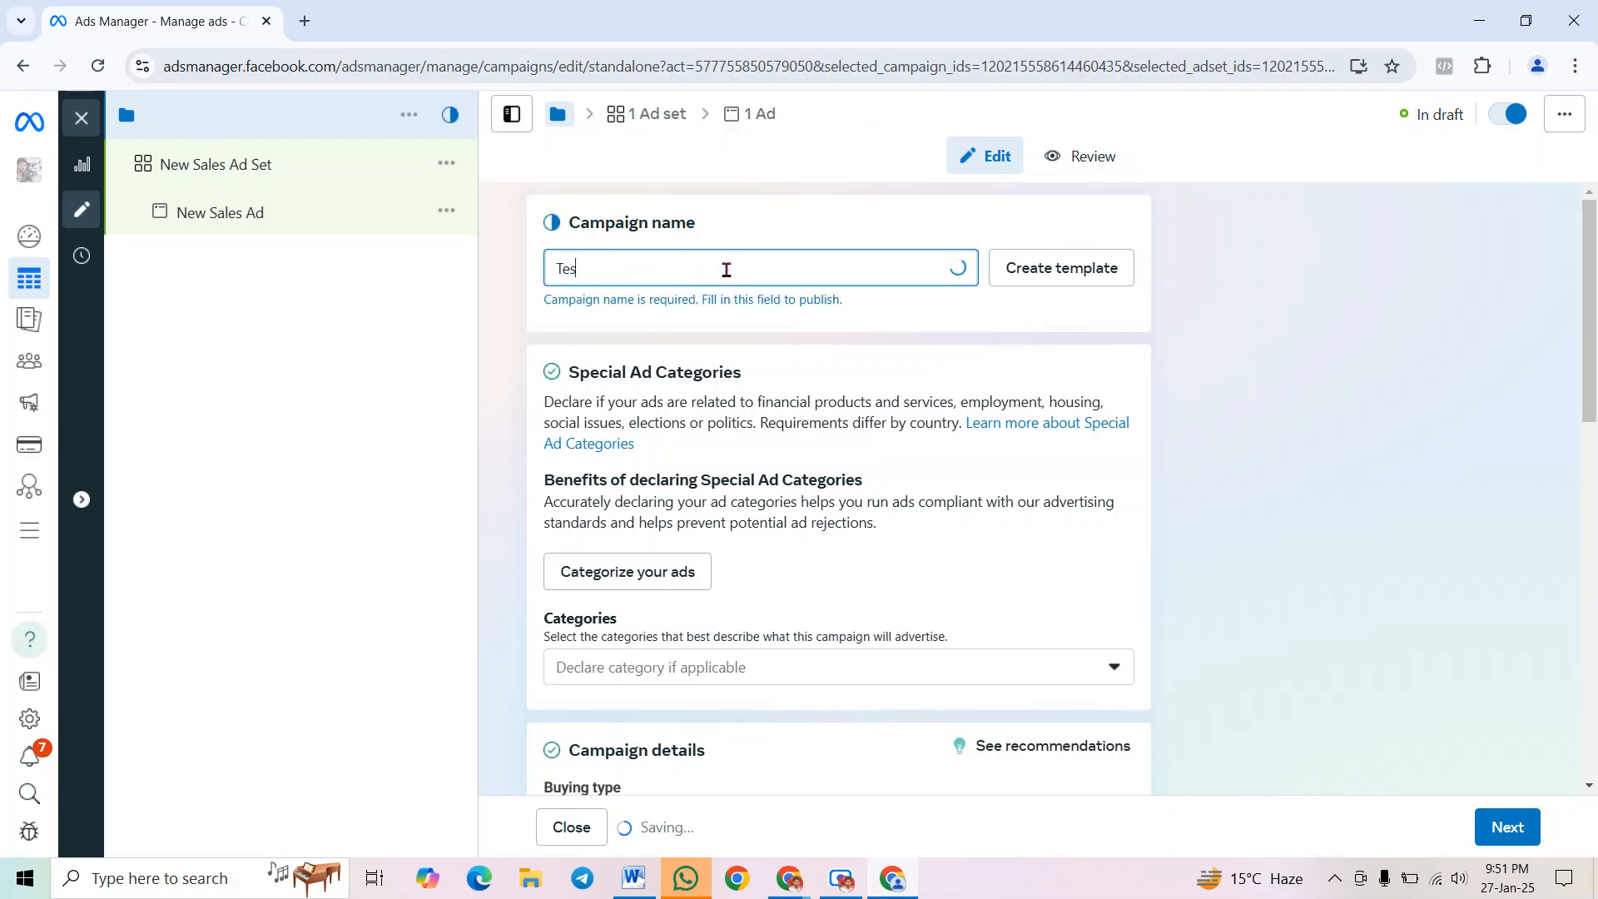
{"action": "type", "text": "t ads"}
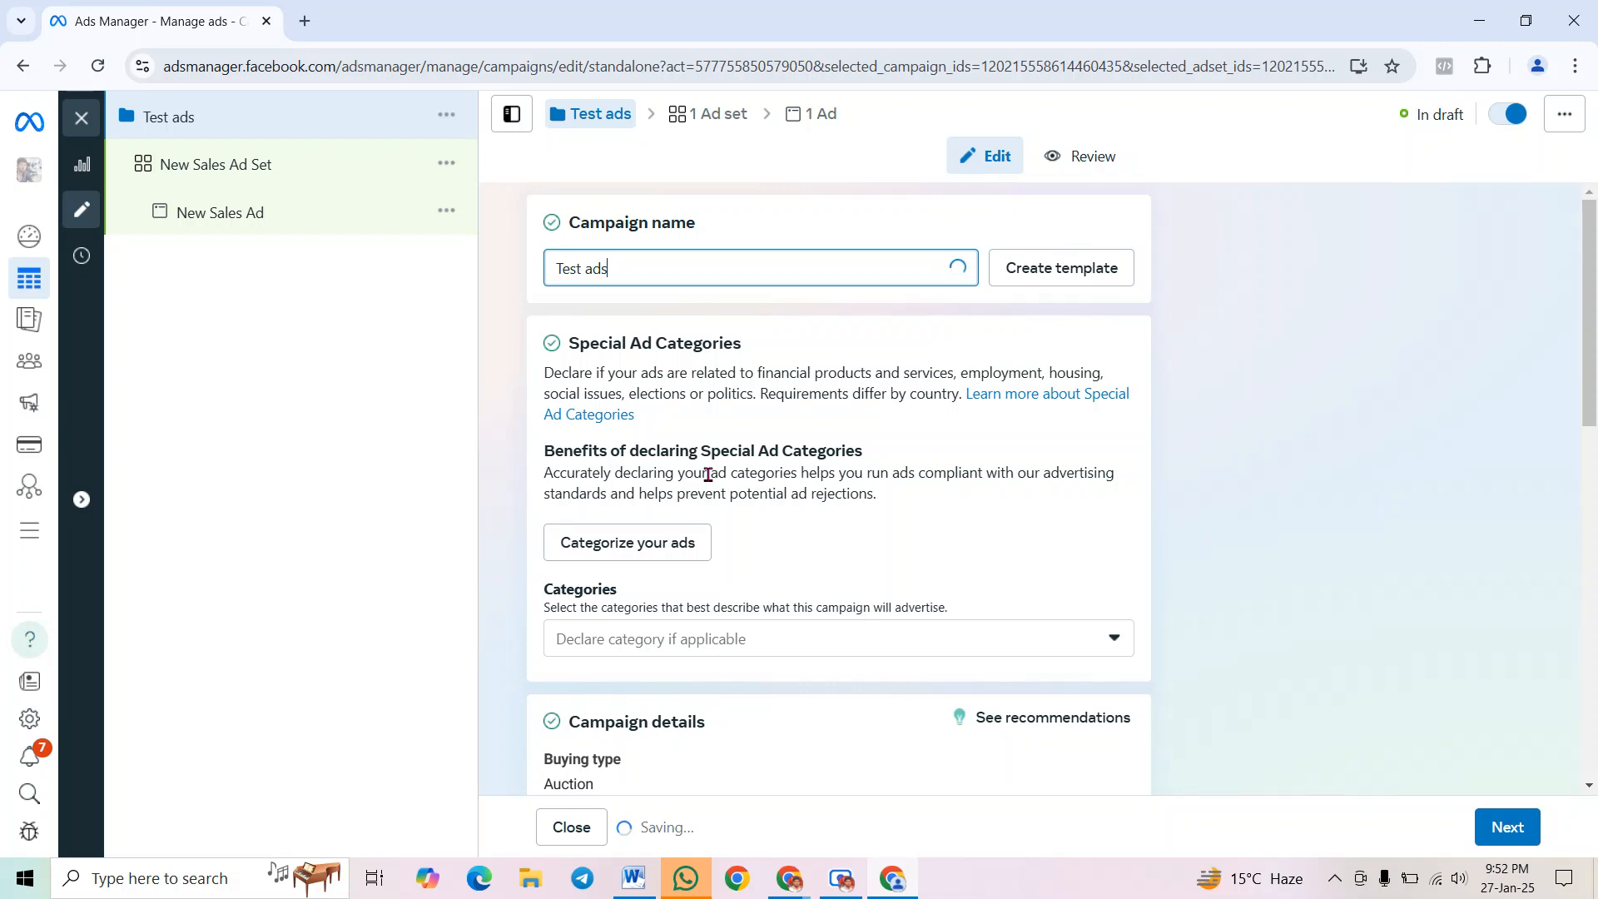
Review the available special ad categories without declaring any for the campaign
{"action": "left_click_drag", "start_coordinate": [565, 347], "coordinate": [757, 353]}
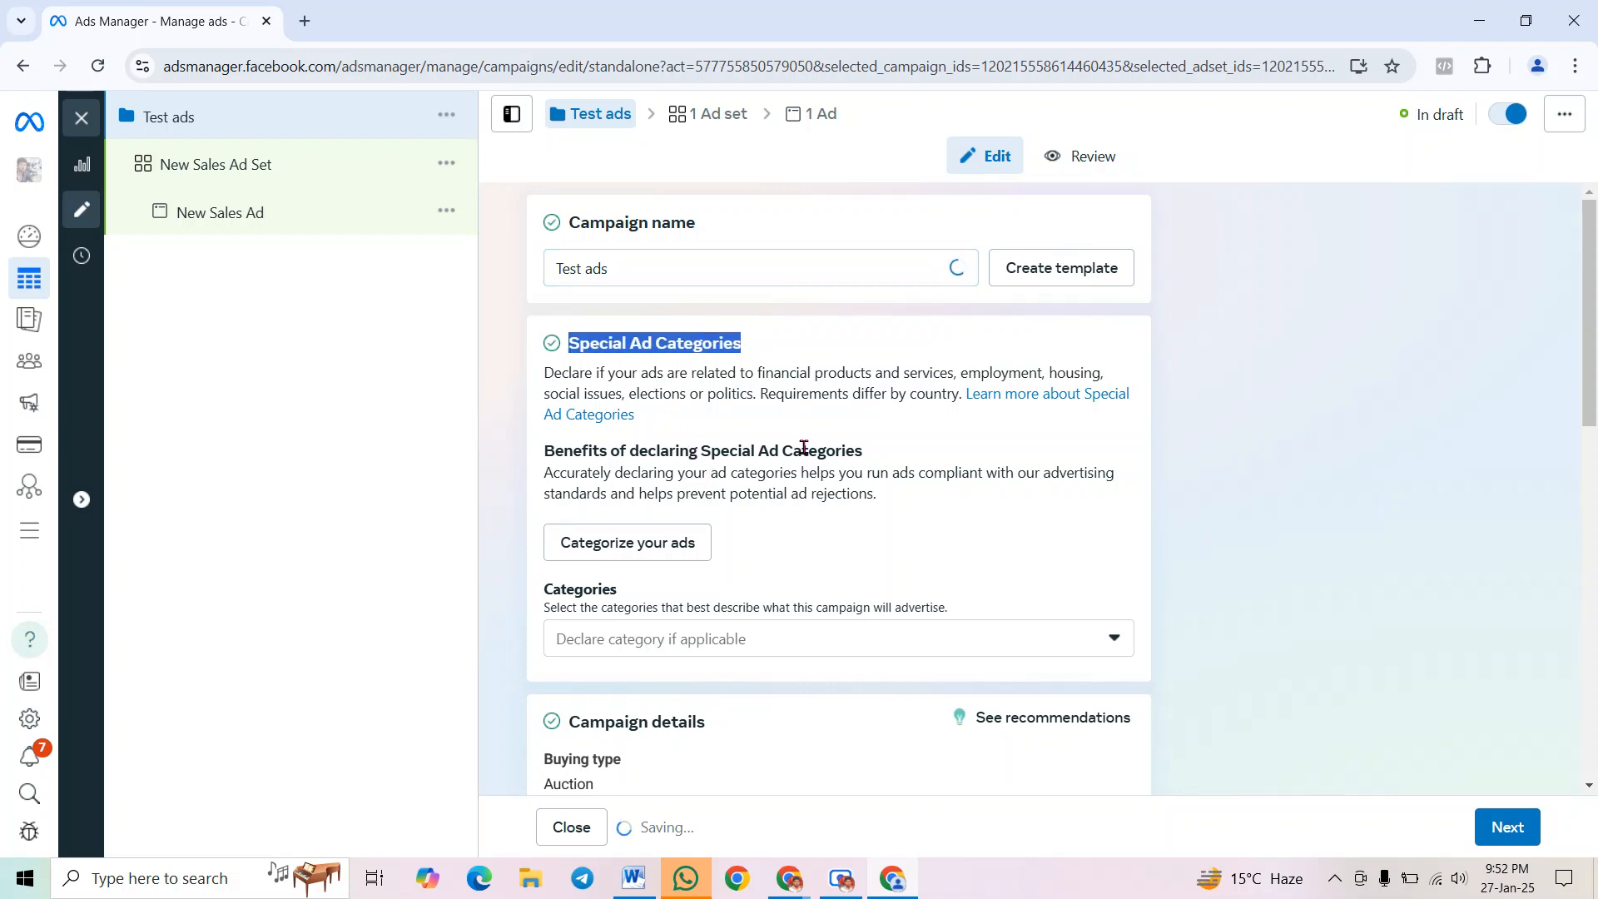
{"action": "scroll", "coordinate": [797, 450], "scroll_direction": "down", "scroll_amount": 3}
{"action": "left_click", "coordinate": [706, 337]}
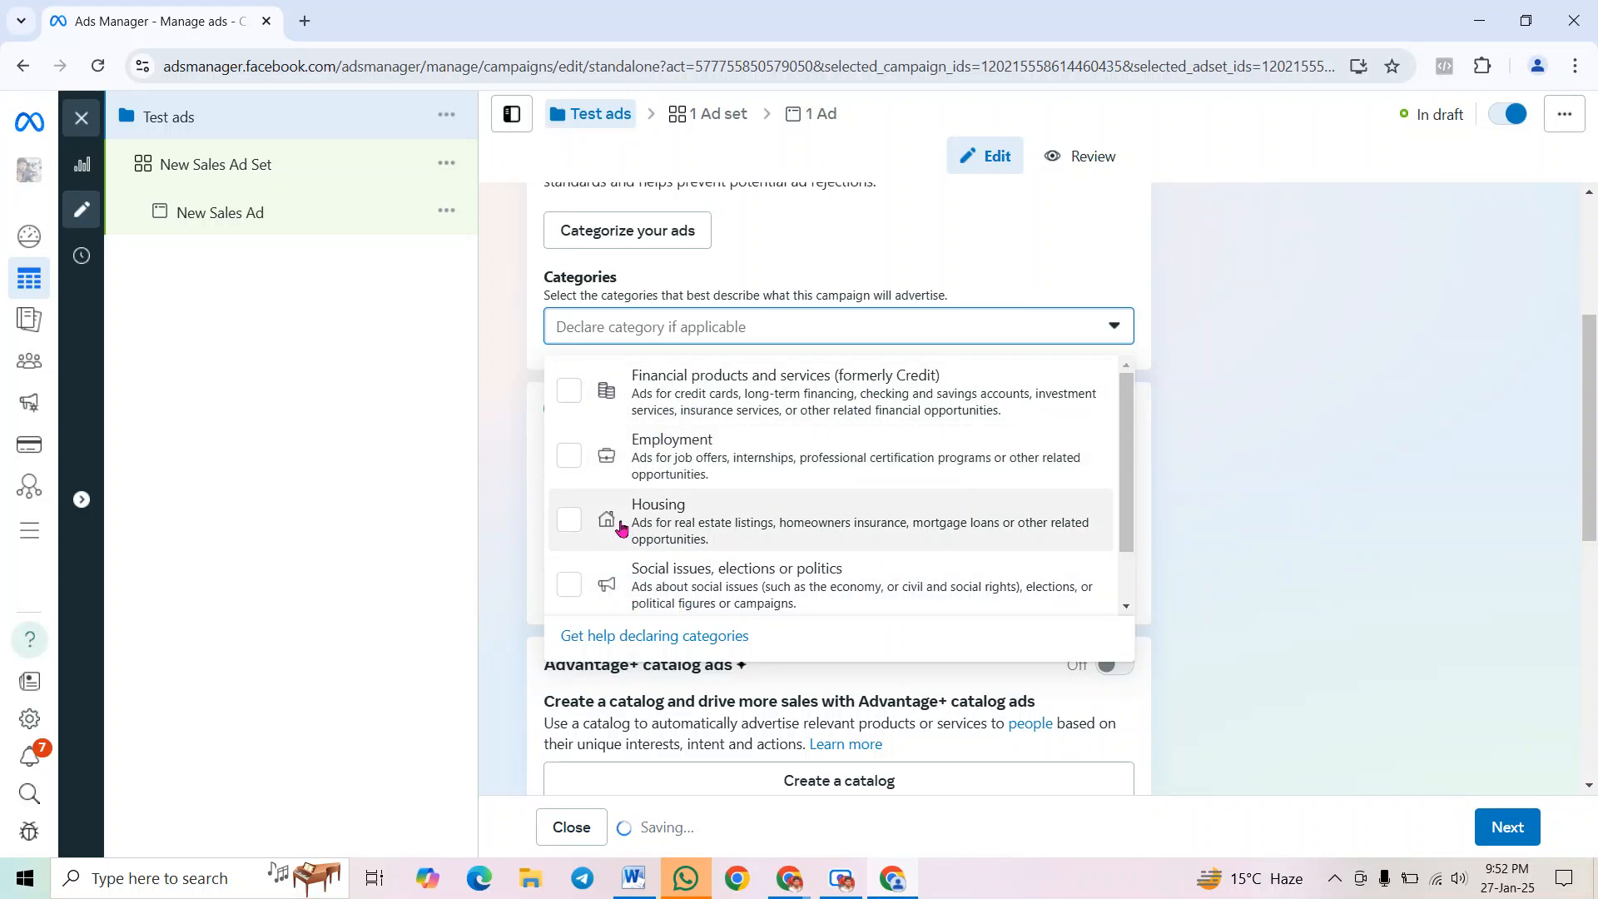
{"action": "left_click", "coordinate": [520, 471]}
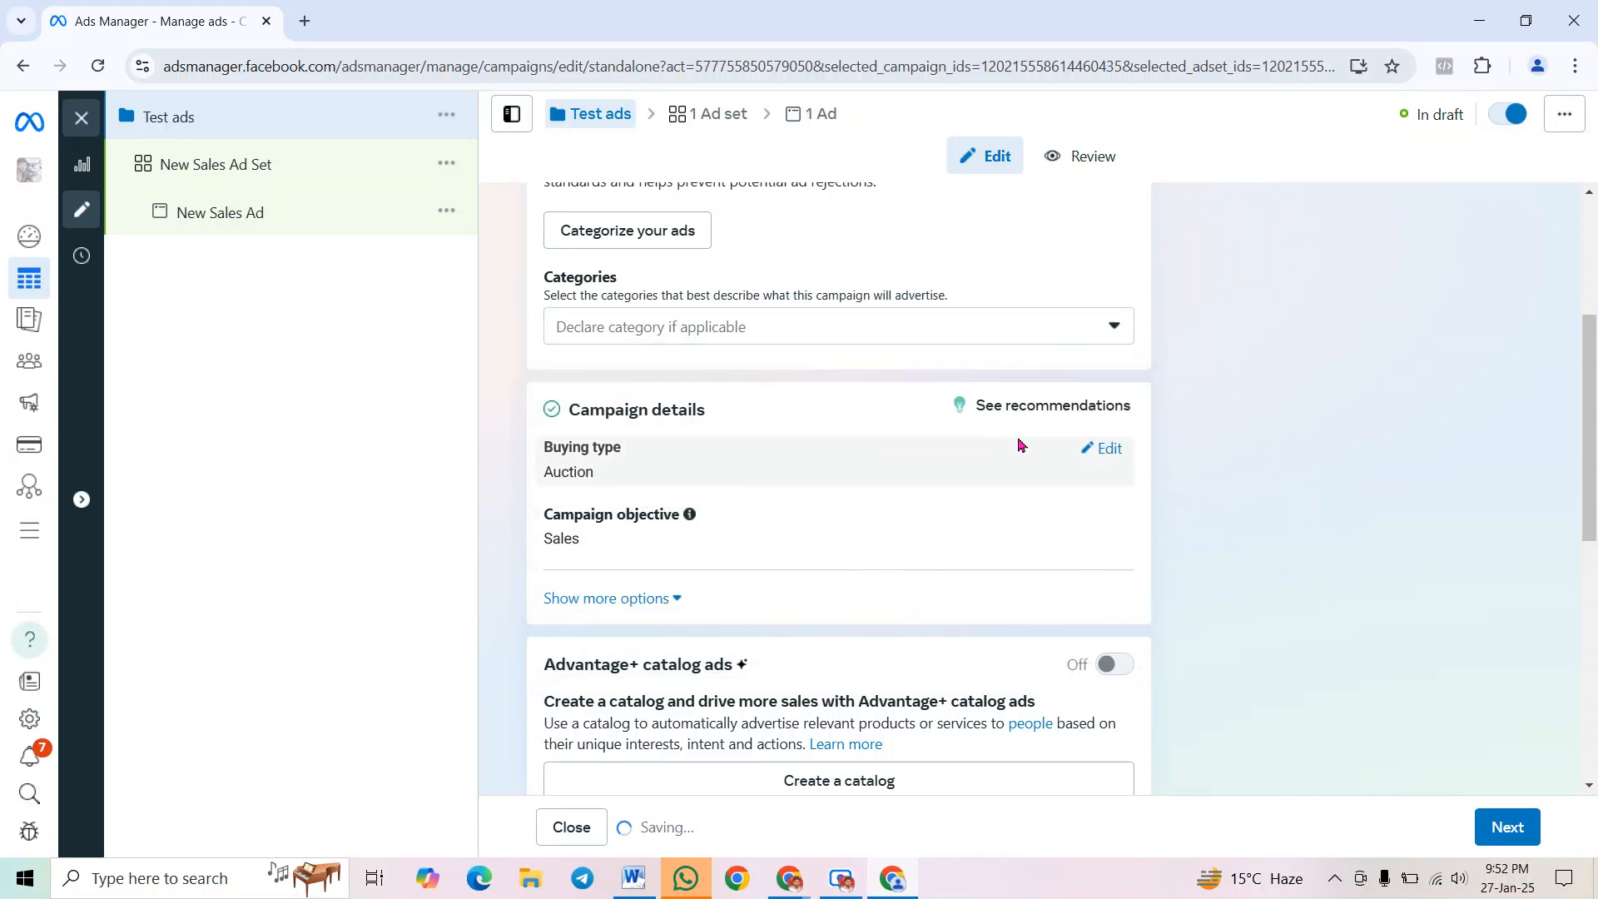
Open the campaign's buying type for editing, review its options and keep Auction selected
{"action": "left_click_drag", "start_coordinate": [540, 452], "coordinate": [624, 466]}
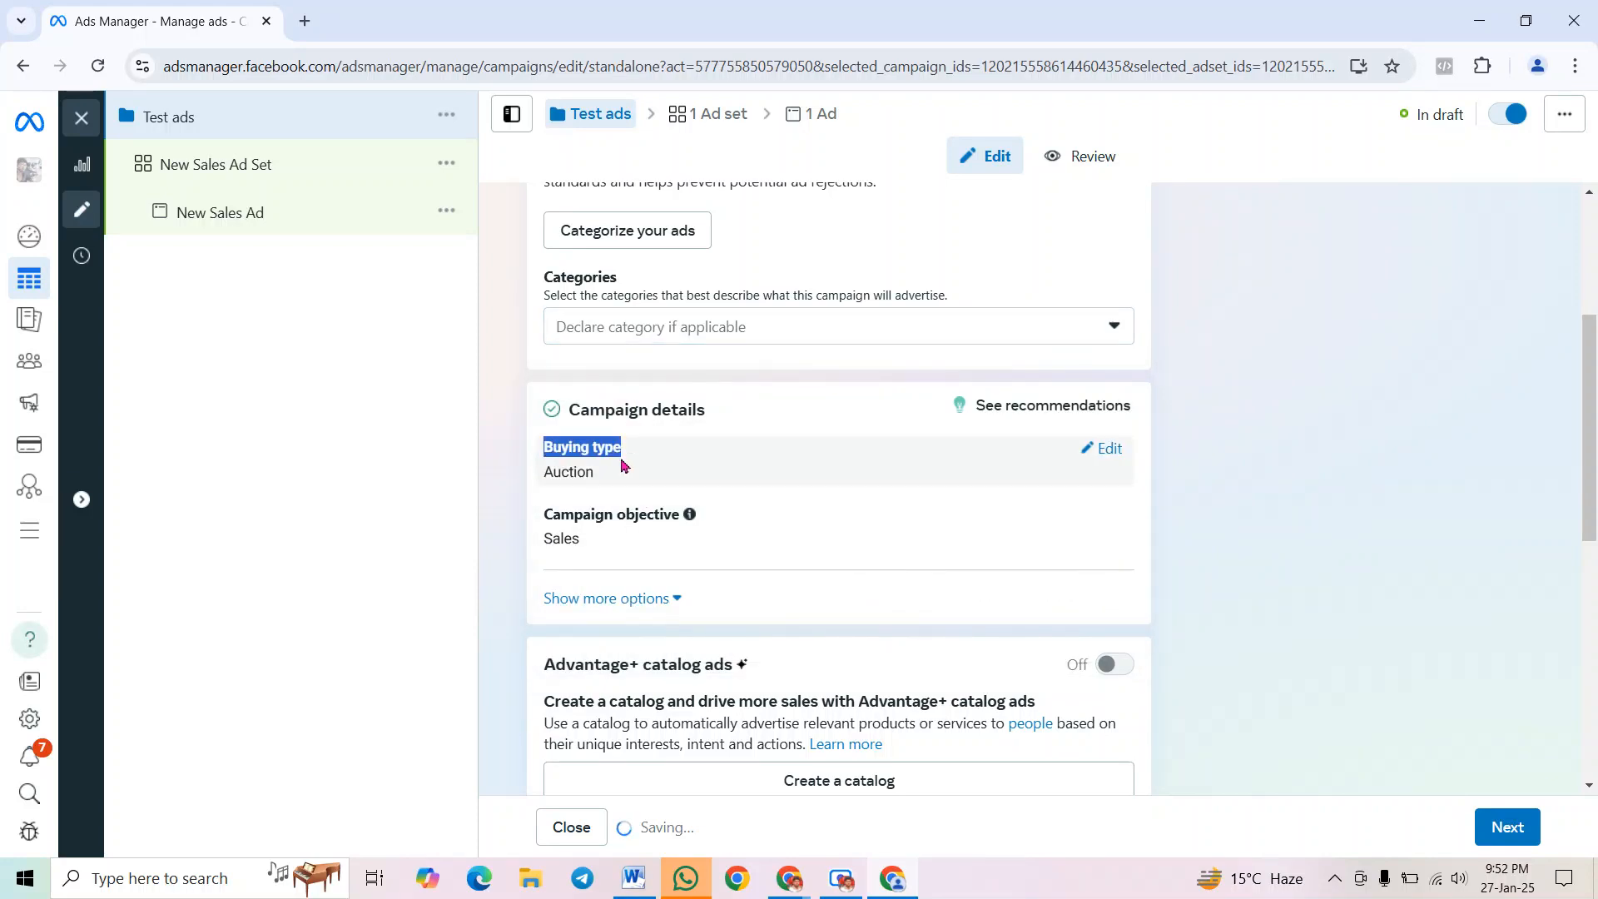
{"action": "left_click", "coordinate": [1107, 451]}
{"action": "left_click", "coordinate": [1062, 469]}
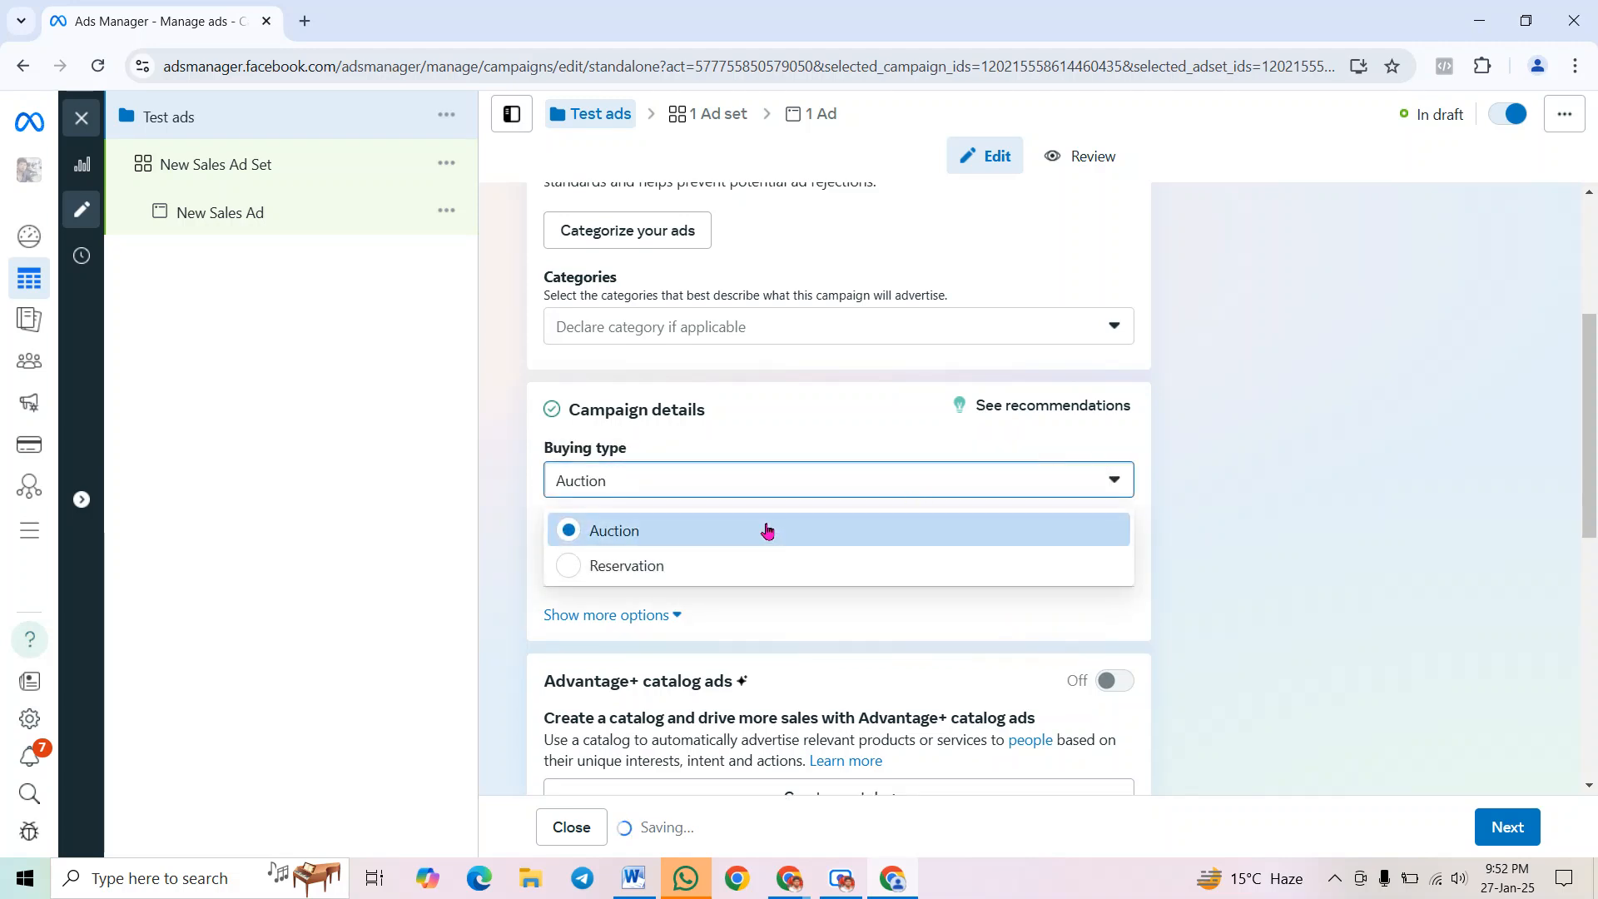
{"action": "left_click", "coordinate": [610, 534]}
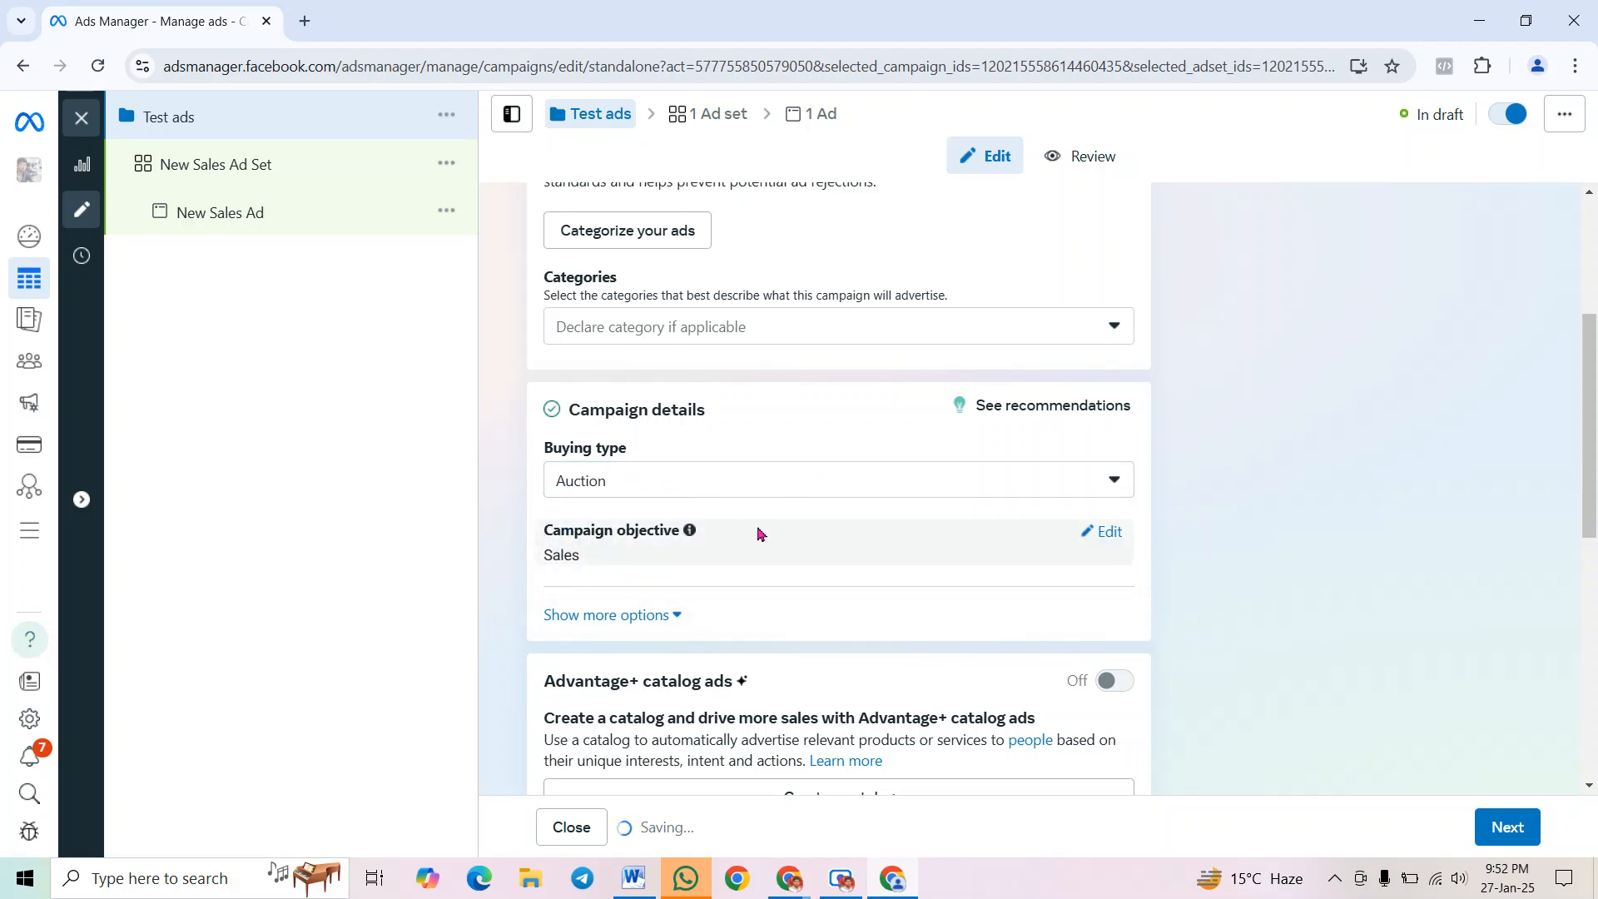
Expand the additional campaign details and examine the campaign spending limit and Advantage+ catalog ads settings
{"action": "scroll", "coordinate": [726, 535], "scroll_direction": "down", "scroll_amount": 3}
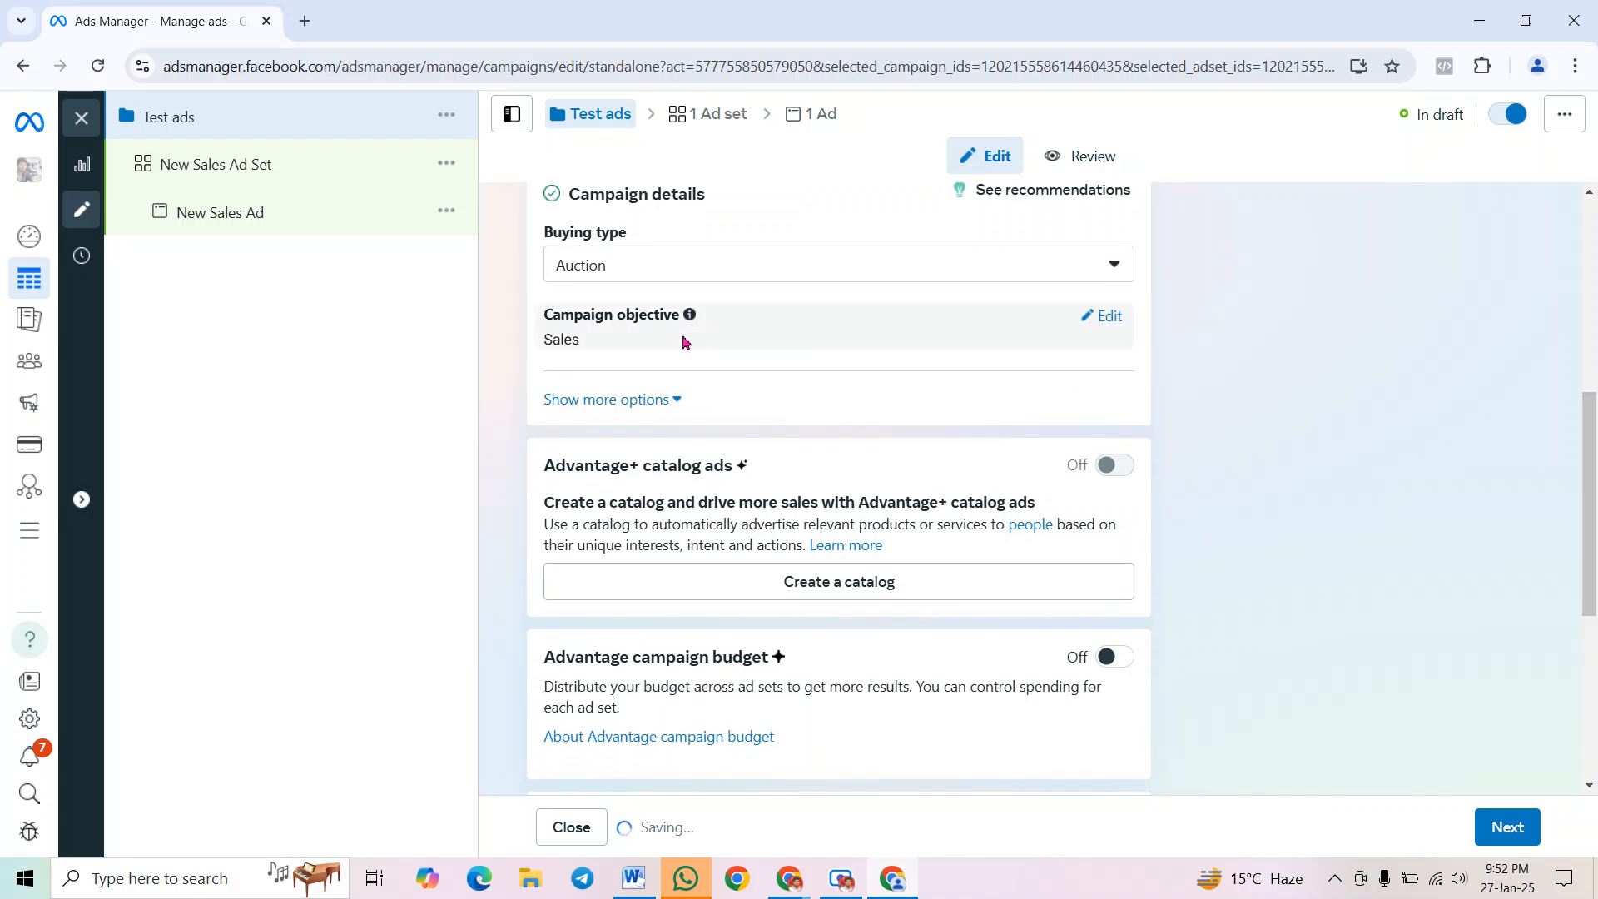
{"action": "left_click", "coordinate": [663, 401]}
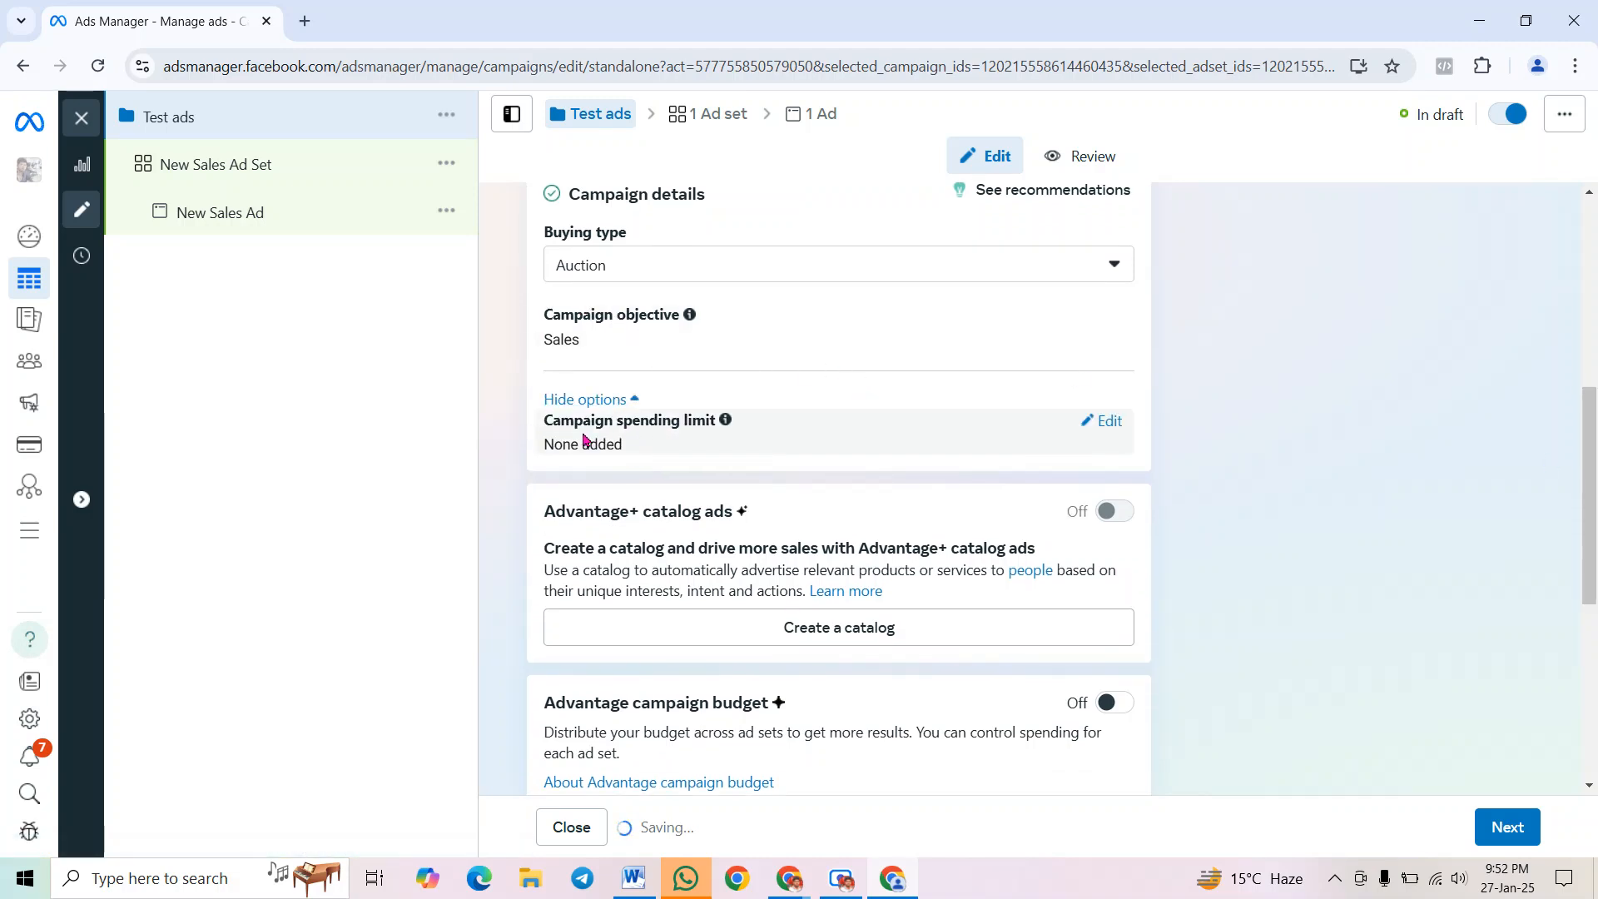
{"action": "left_click_drag", "start_coordinate": [546, 427], "coordinate": [723, 426]}
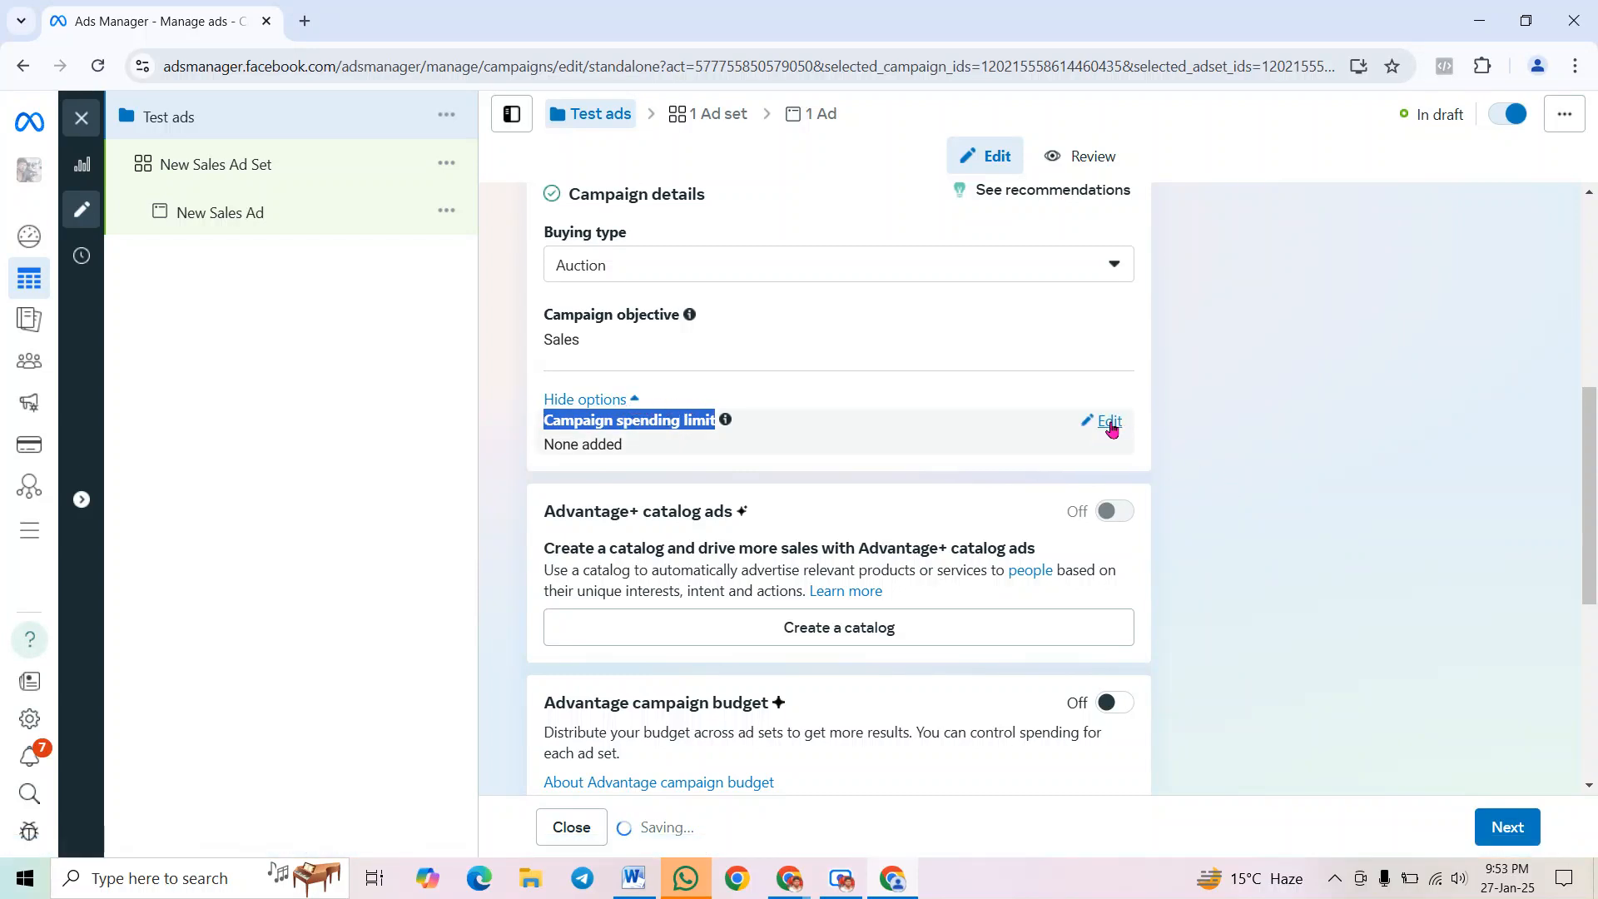
{"action": "scroll", "coordinate": [1116, 420], "scroll_direction": "down", "scroll_amount": 2}
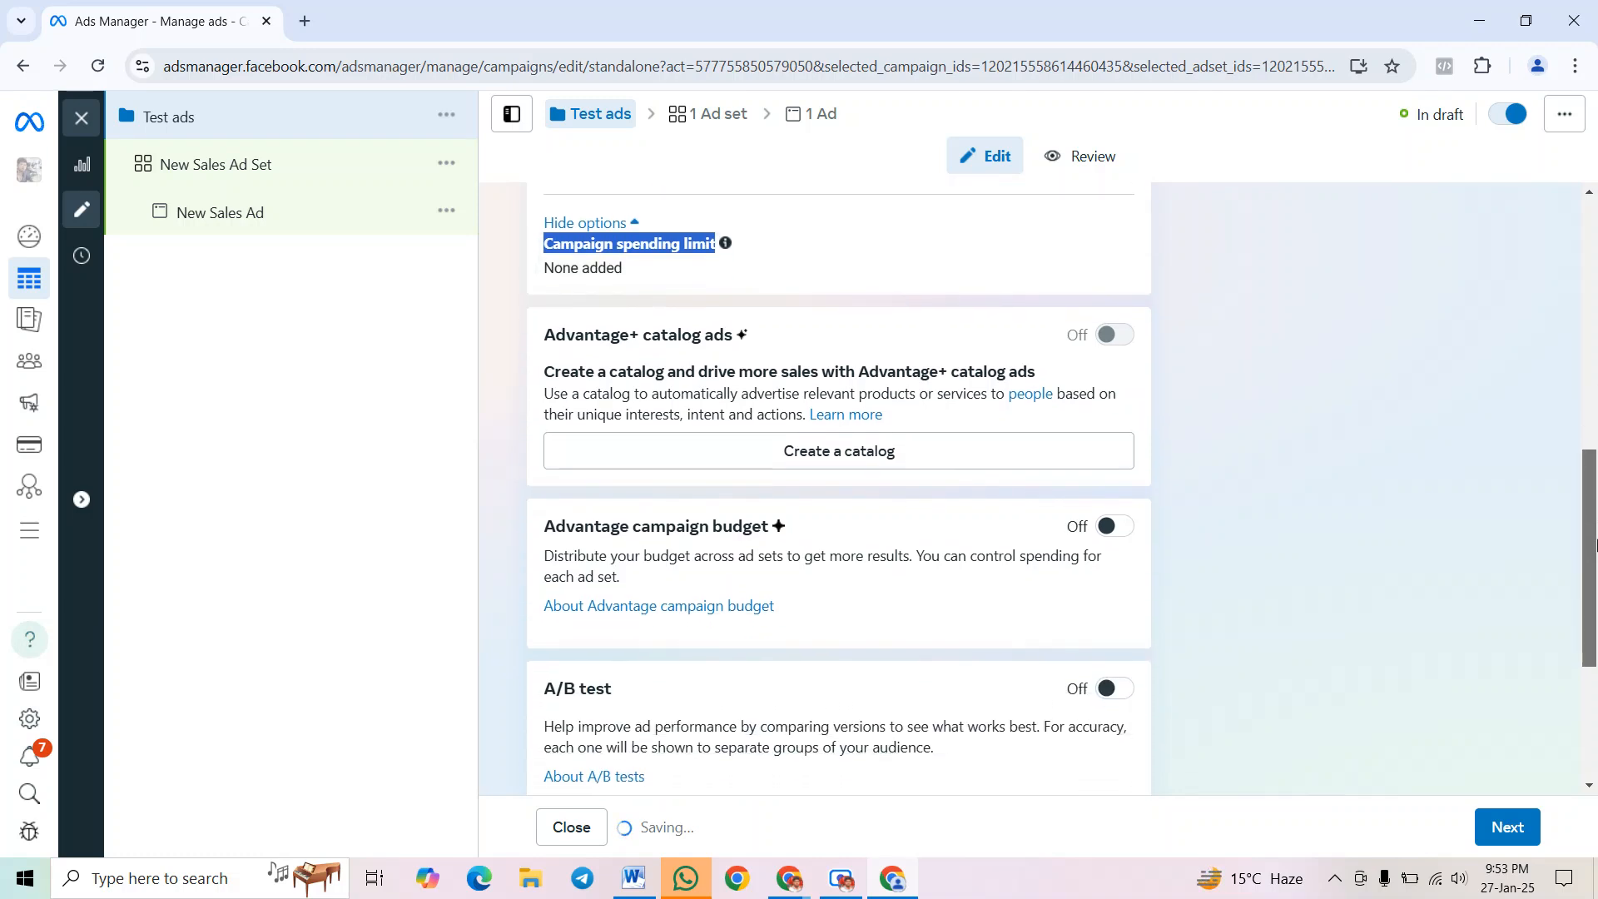
{"action": "left_click_drag", "start_coordinate": [542, 326], "coordinate": [741, 330]}
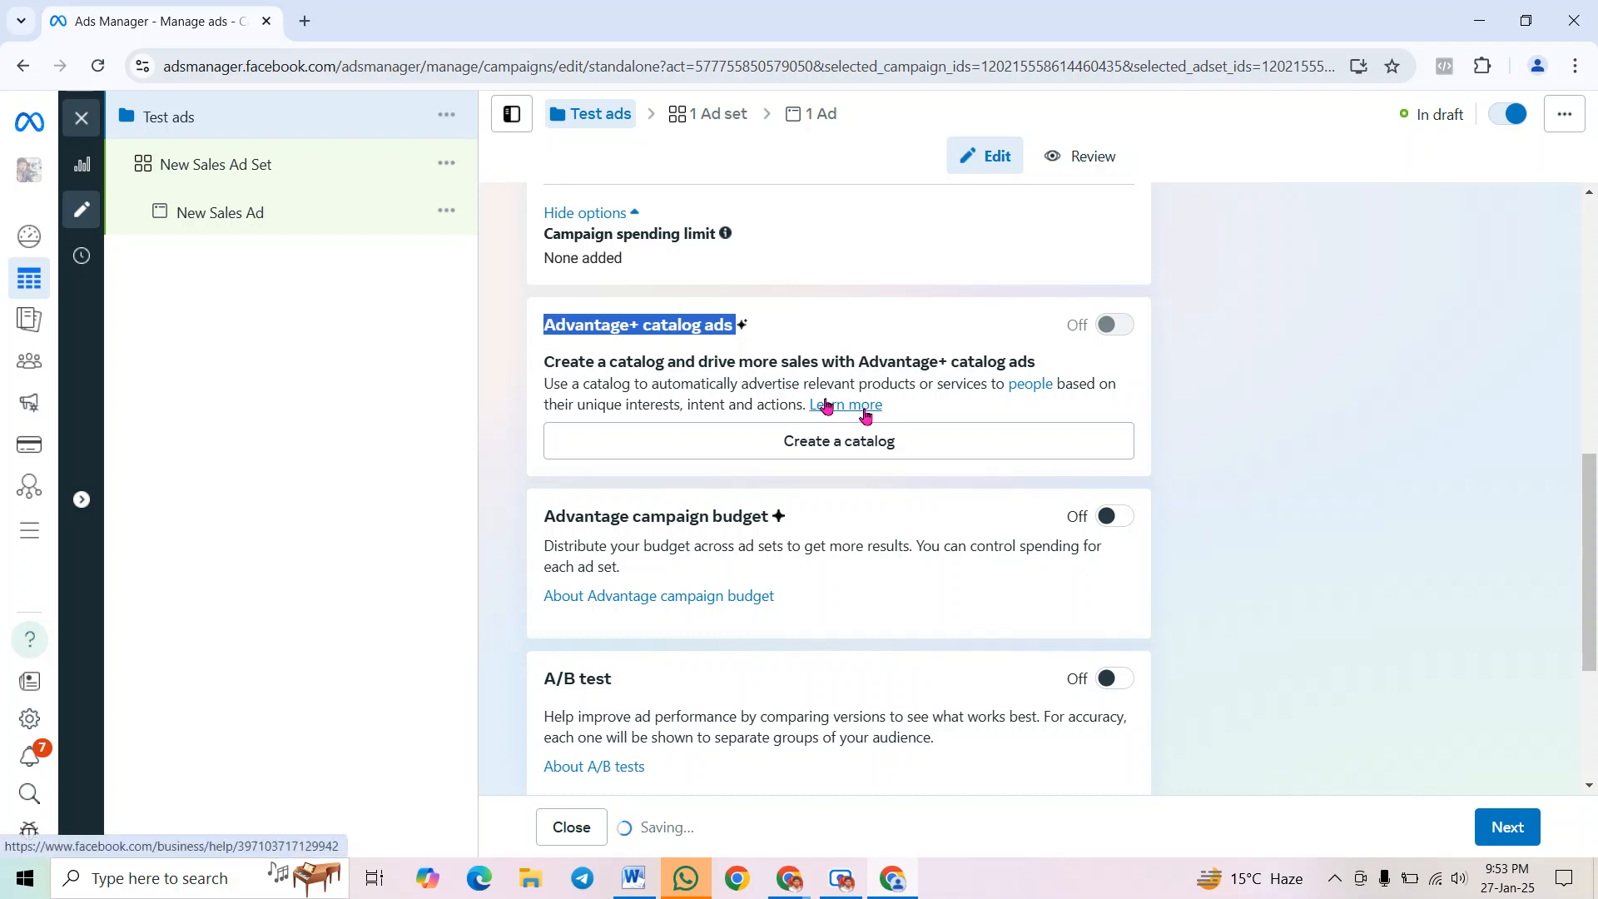
Turn on the Advantage campaign budget for the campaign
{"action": "scroll", "coordinate": [1593, 589], "scroll_direction": "down", "scroll_amount": 2}
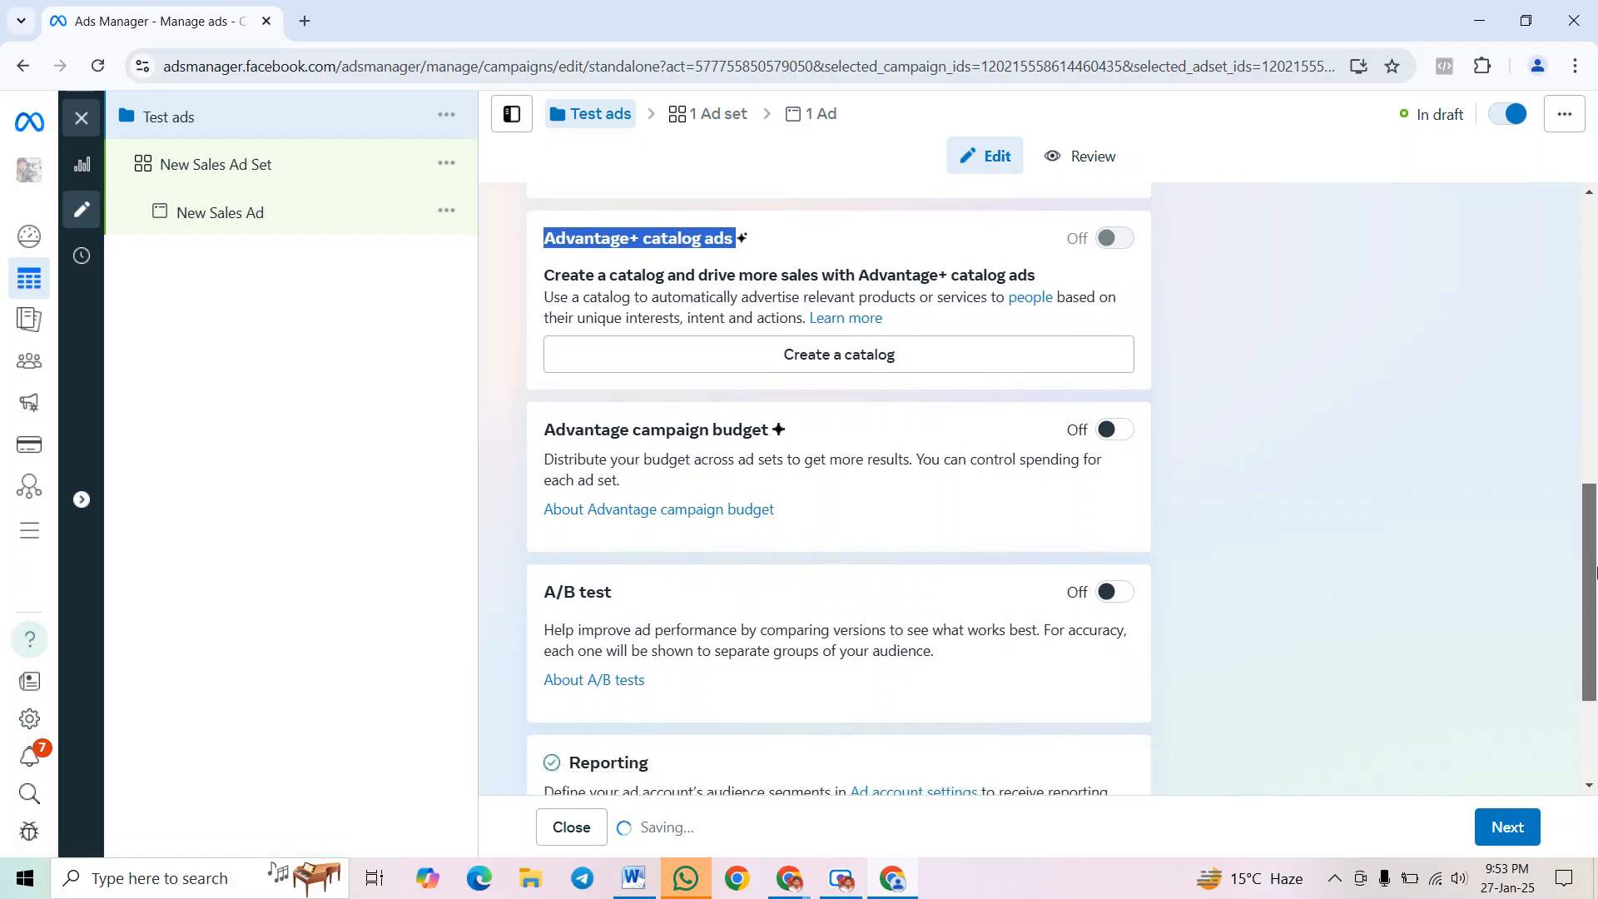
{"action": "left_click_drag", "start_coordinate": [538, 356], "coordinate": [795, 348]}
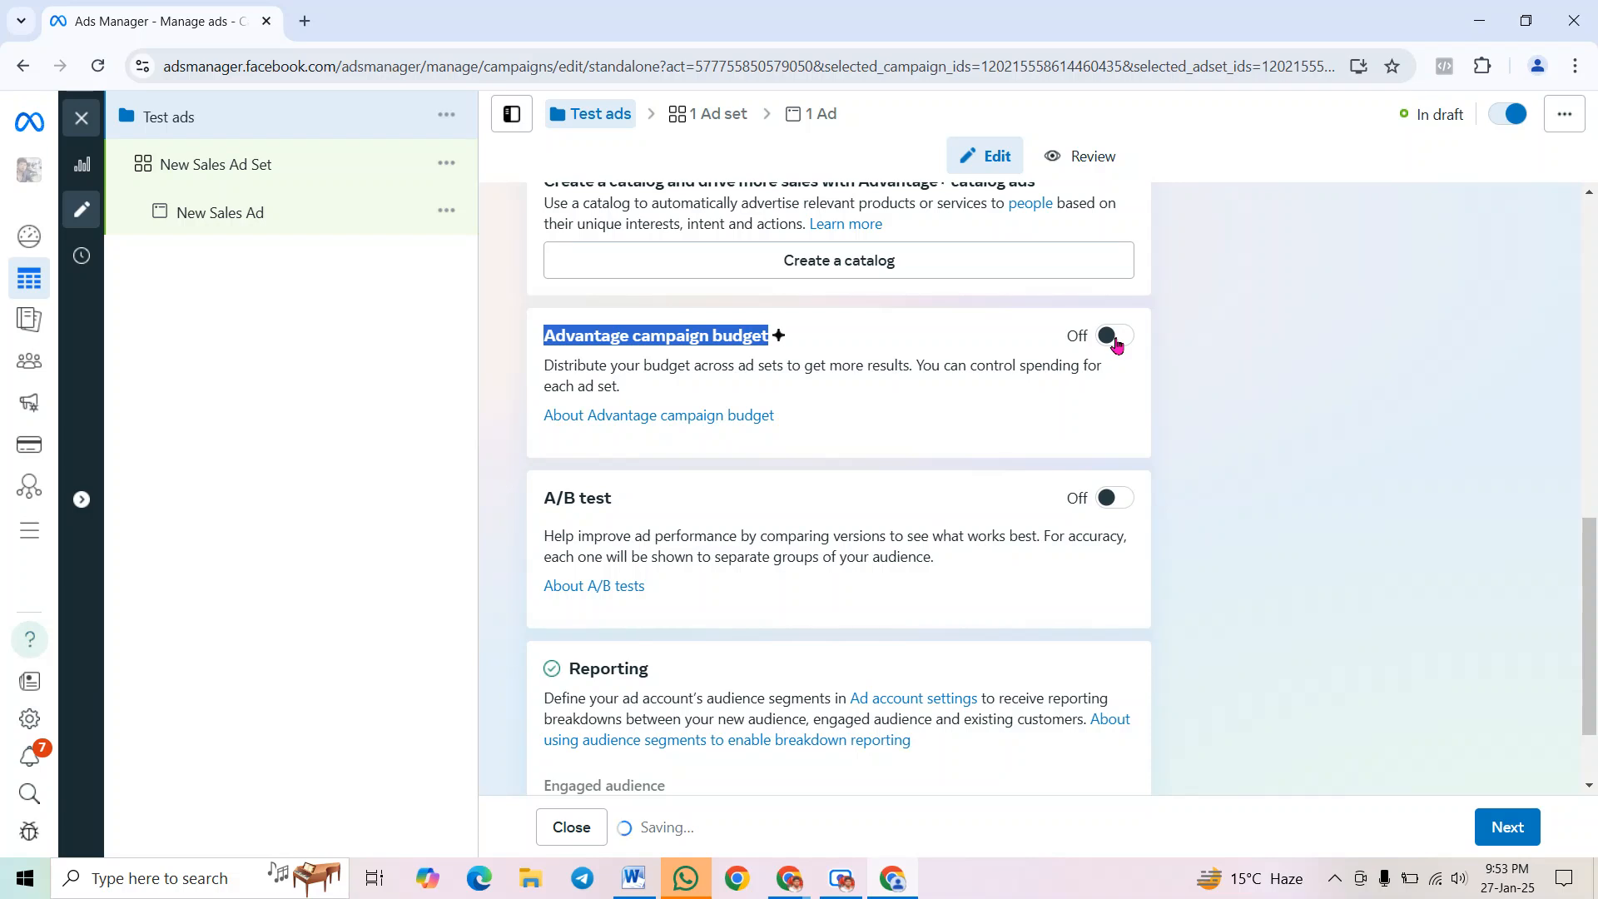
{"action": "left_click", "coordinate": [1125, 335]}
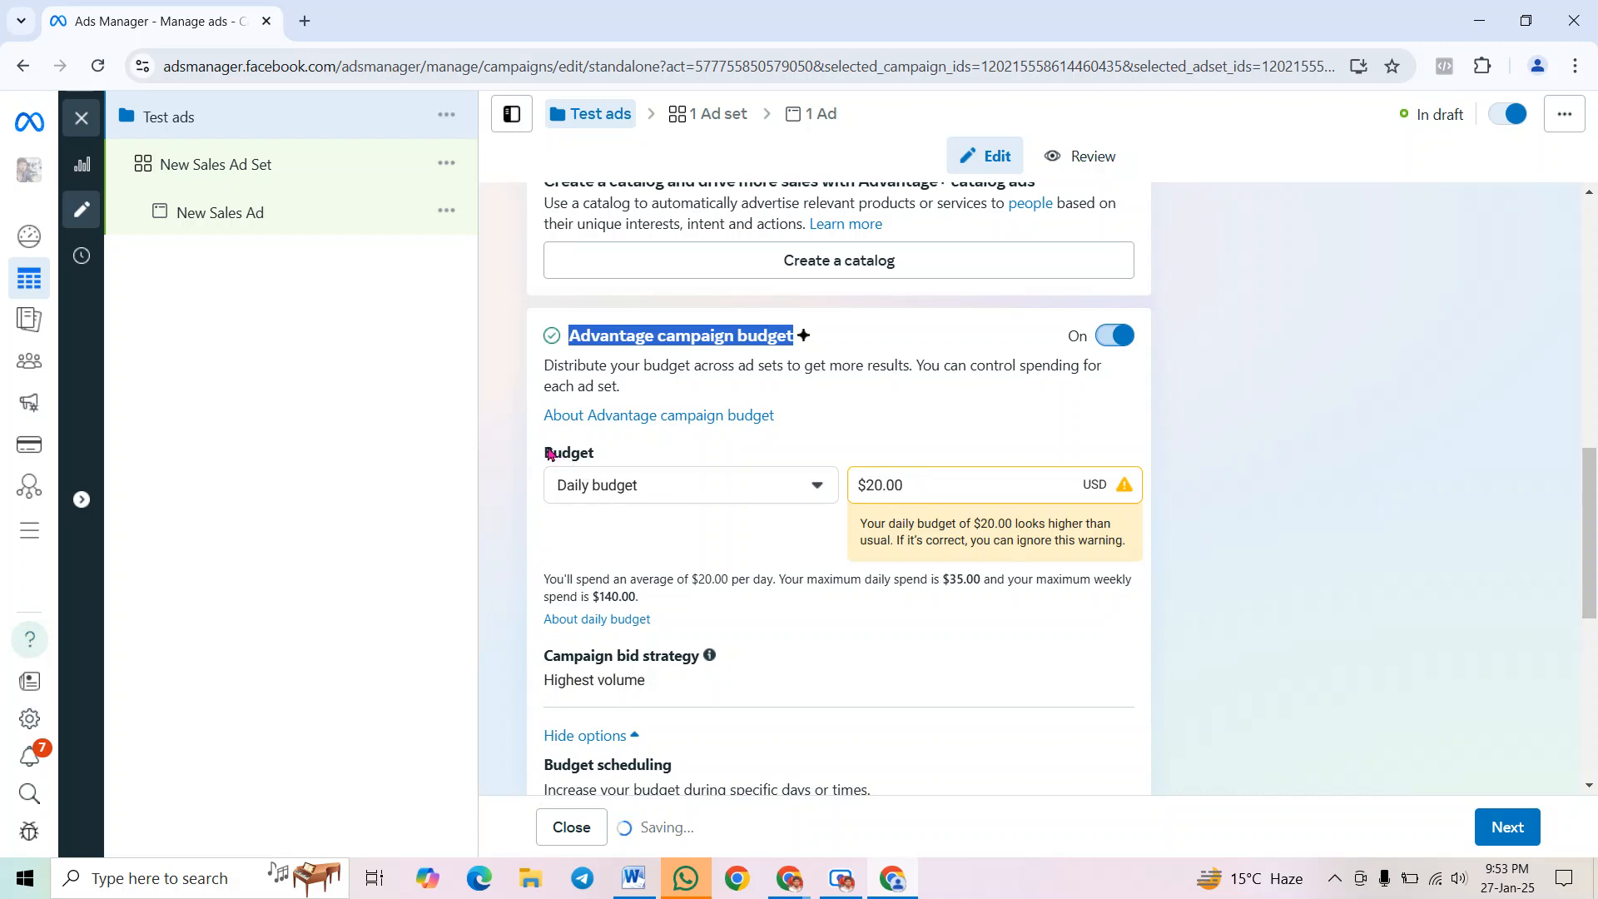
Review the daily and lifetime budget types for the campaign and keep Daily budget selected
{"action": "left_click_drag", "start_coordinate": [545, 452], "coordinate": [595, 456]}
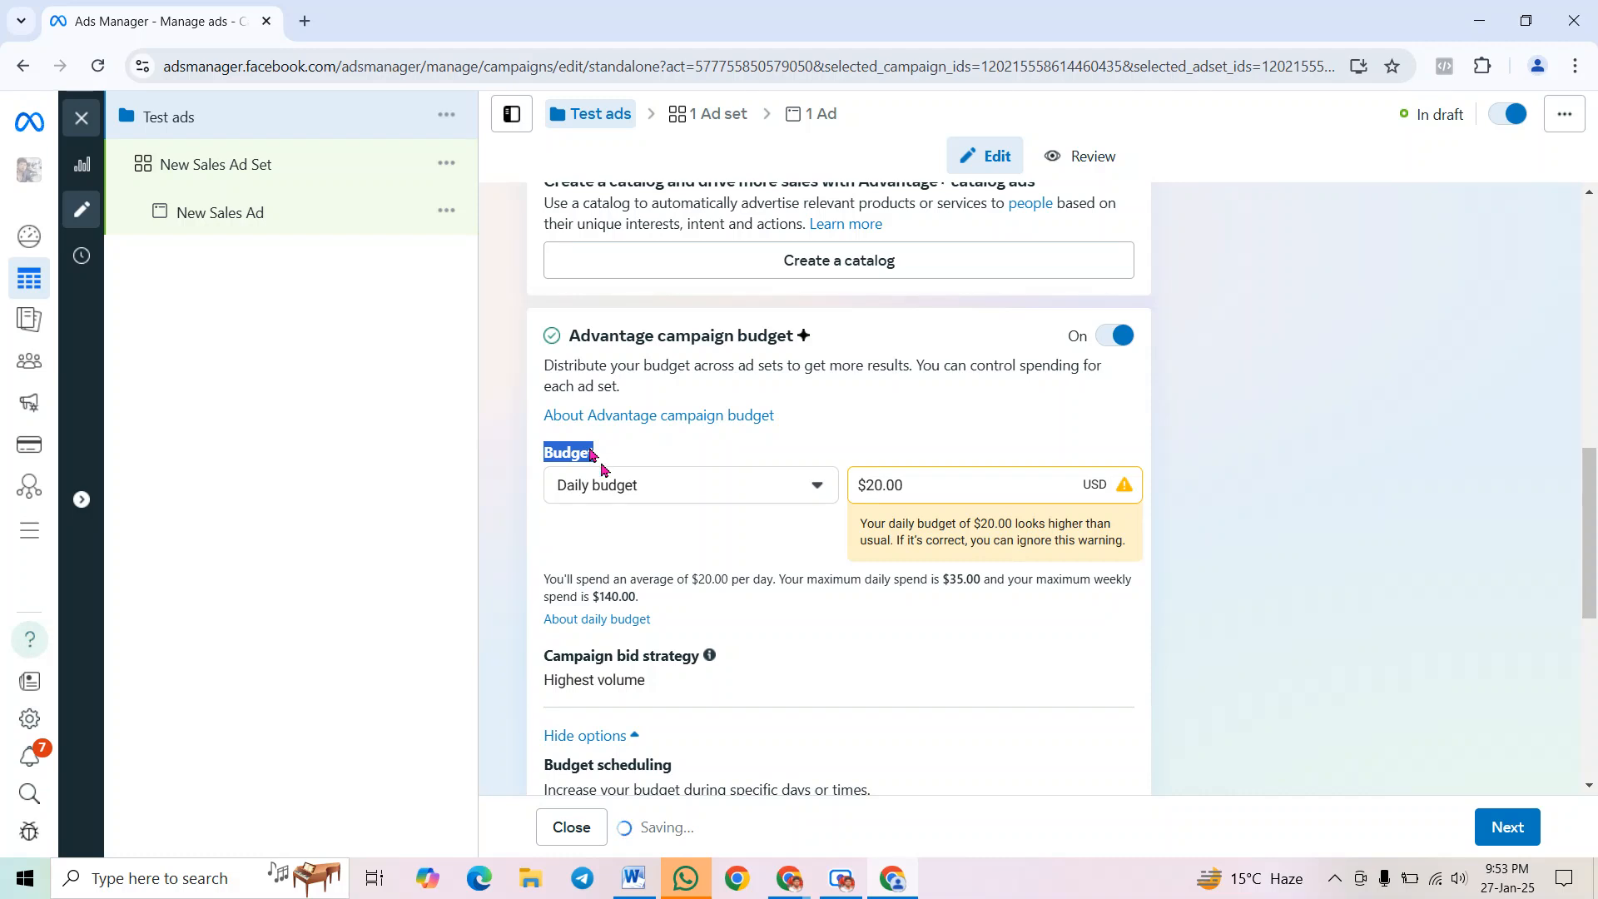
{"action": "left_click", "coordinate": [681, 483]}
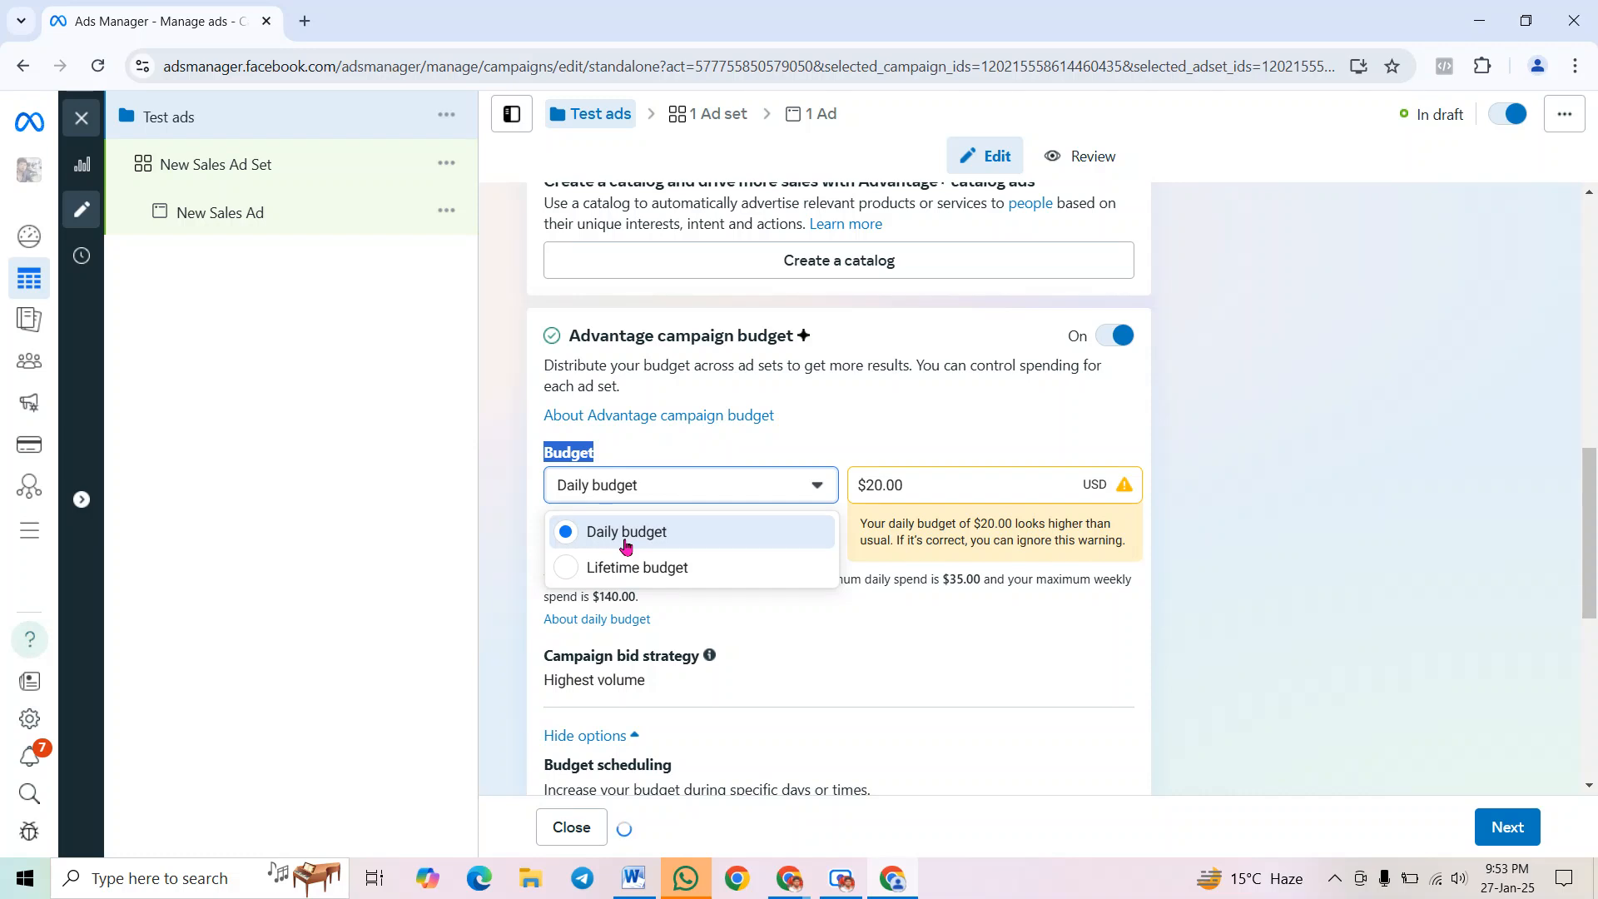
{"action": "left_click", "coordinate": [635, 540]}
{"action": "left_click", "coordinate": [636, 499]}
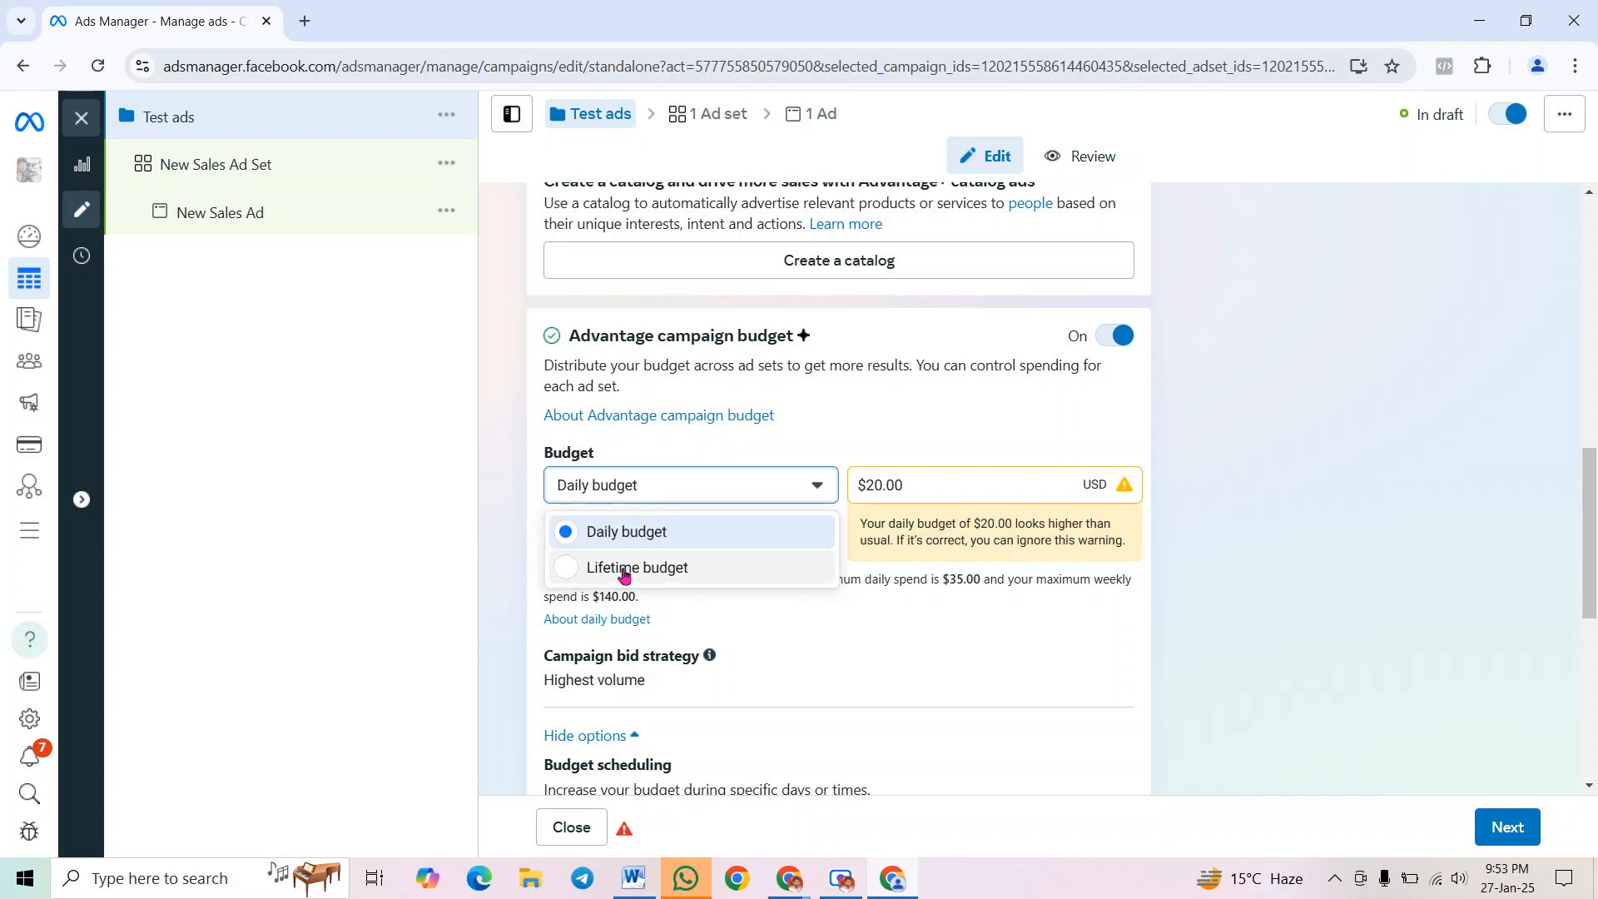
{"action": "left_click", "coordinate": [628, 537]}
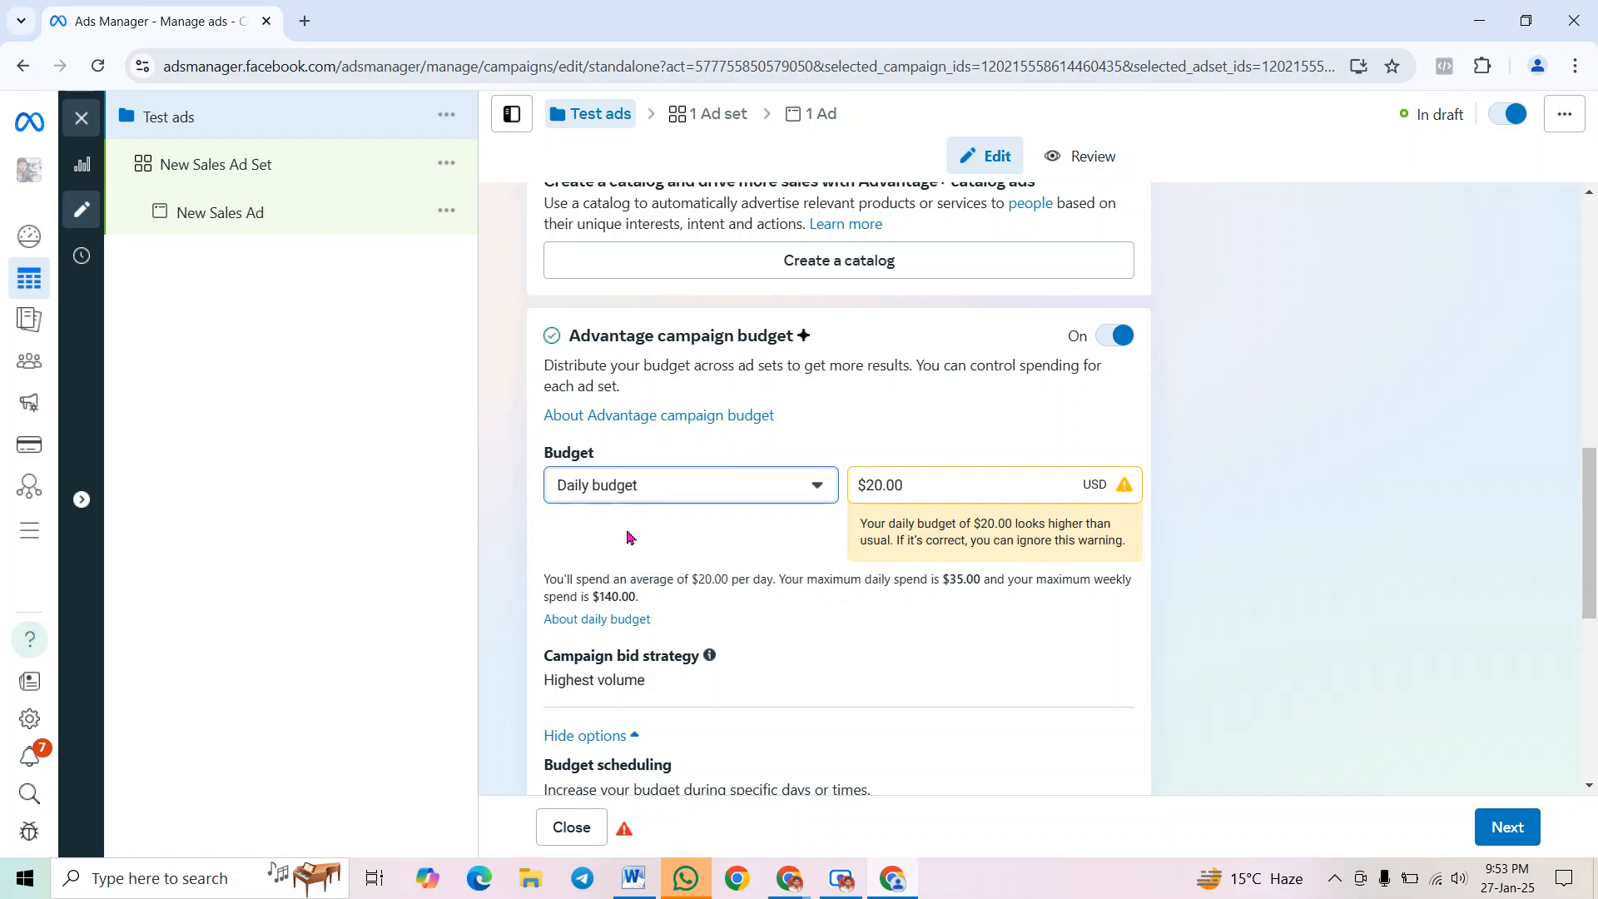
Set the campaign's daily budget to $10.00
{"action": "left_click", "coordinate": [941, 488]}
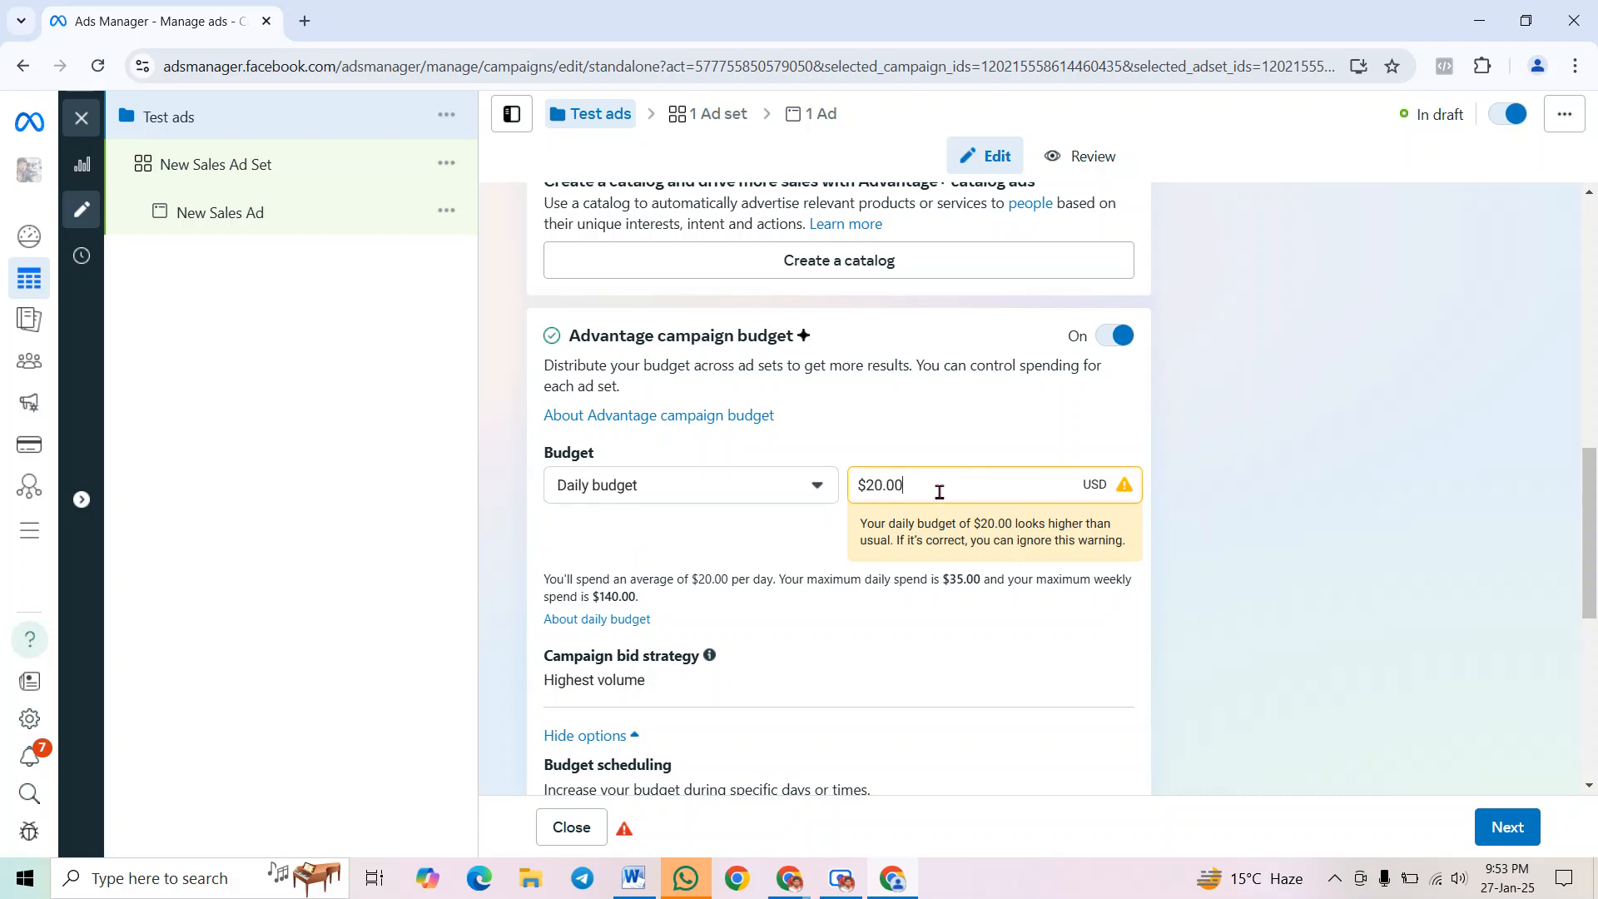
{"action": "type", "text": "10"}
{"action": "left_click", "coordinate": [961, 418]}
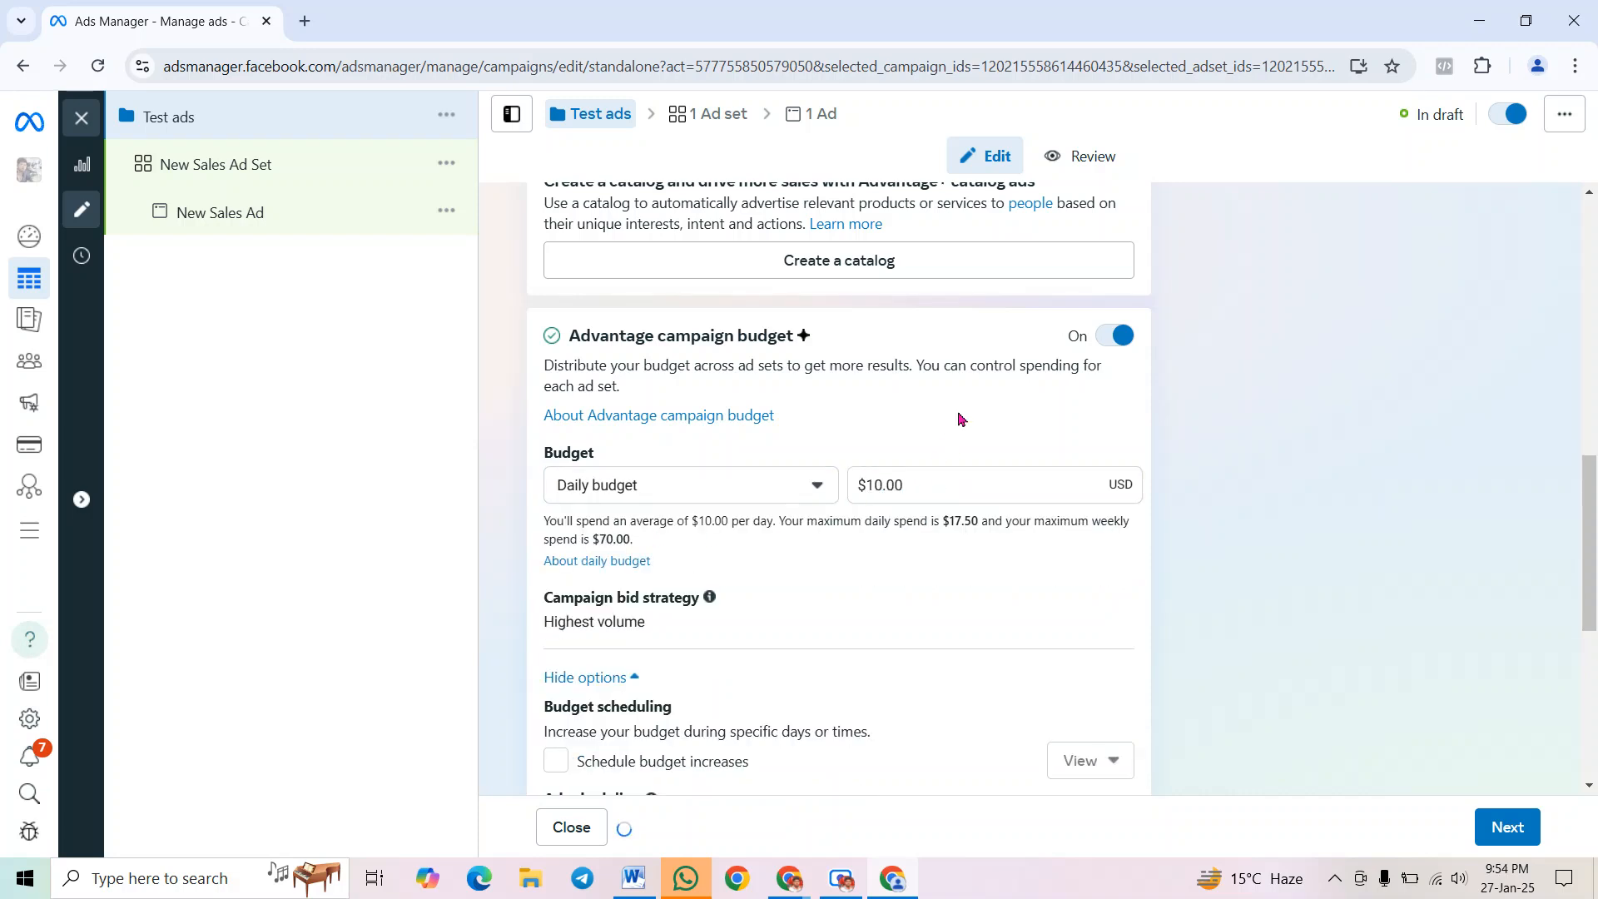
Try a daily budget of $2.00 for the campaign and restore it to $10.00
{"action": "left_click_drag", "start_coordinate": [916, 484], "coordinate": [858, 485]}
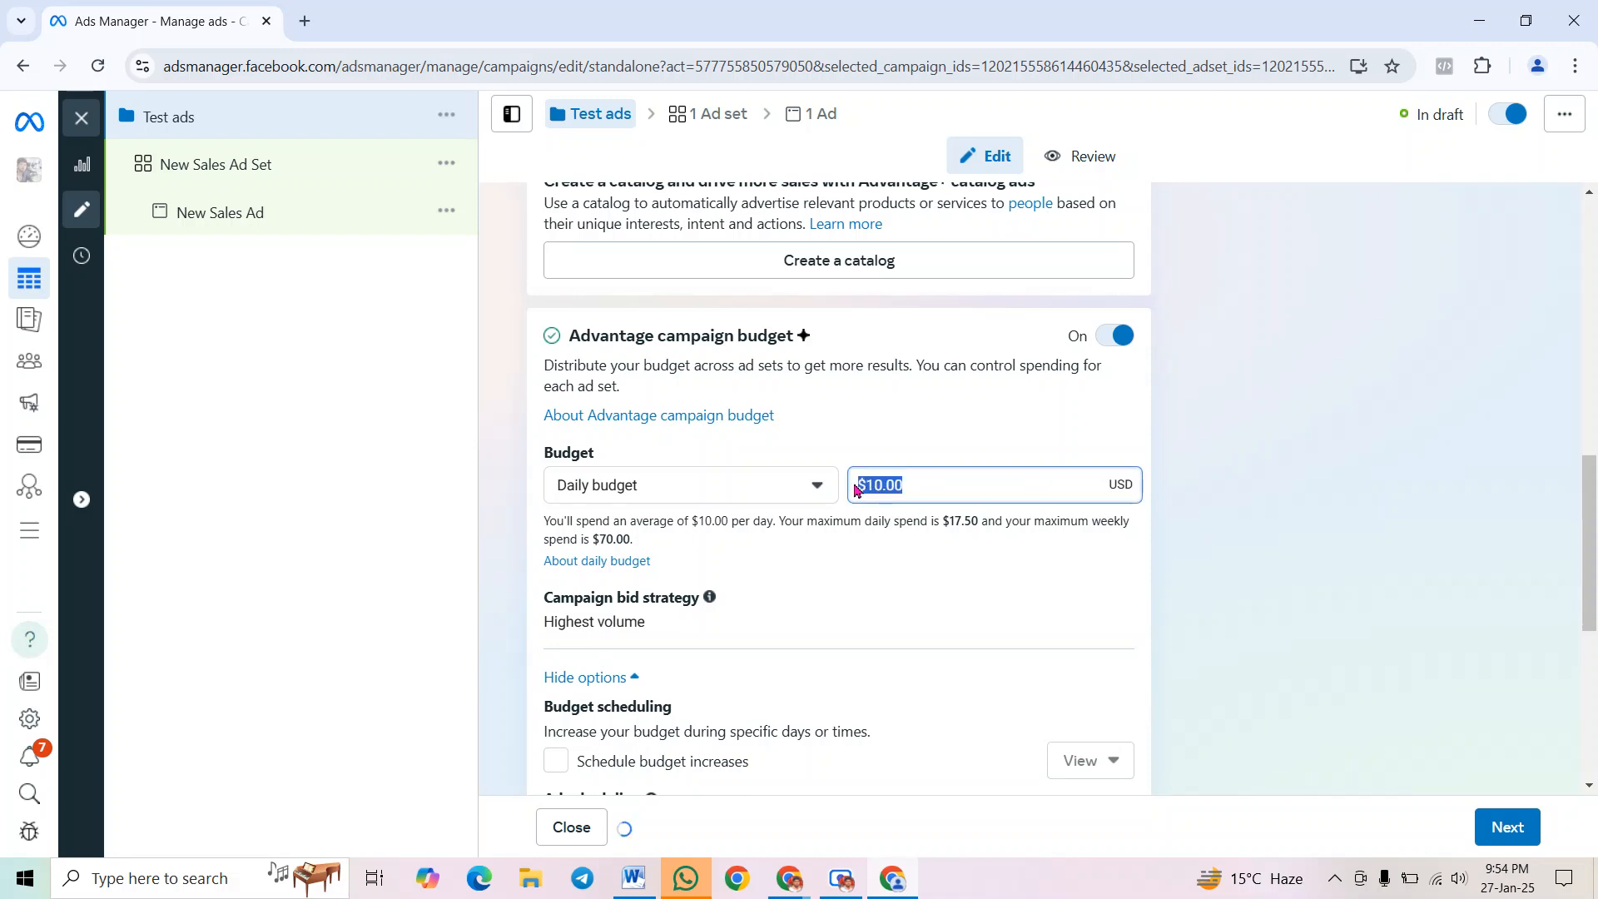
{"action": "type", "text": "2"}
{"action": "left_click", "coordinate": [924, 434]}
{"action": "left_click_drag", "start_coordinate": [923, 489], "coordinate": [836, 482]}
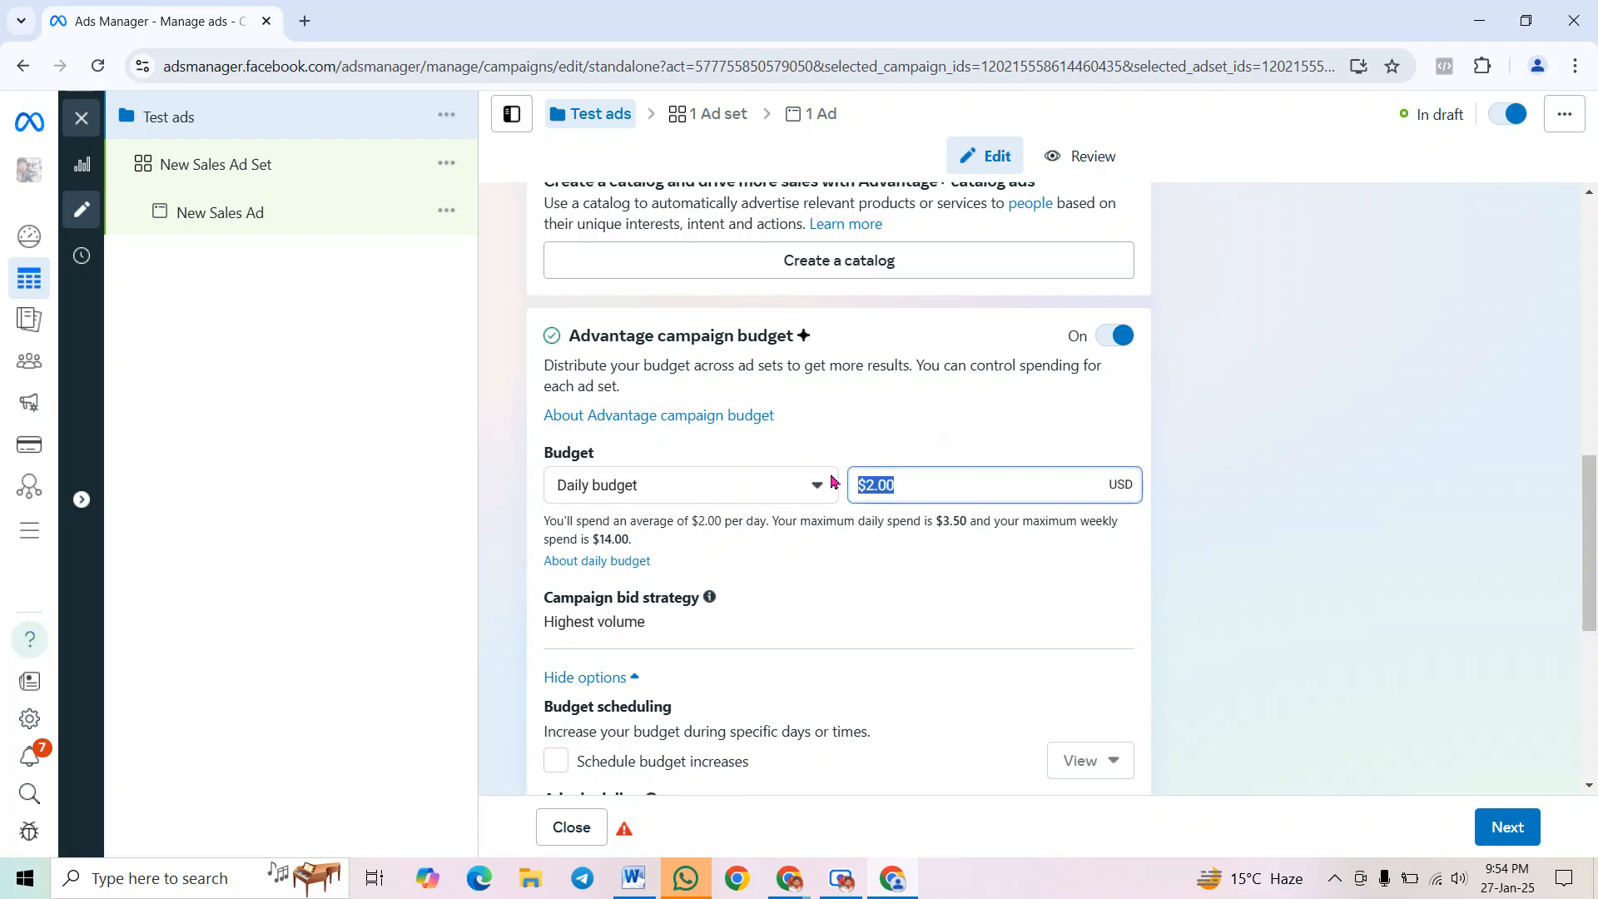
{"action": "type", "text": "10"}
{"action": "left_click", "coordinate": [945, 434]}
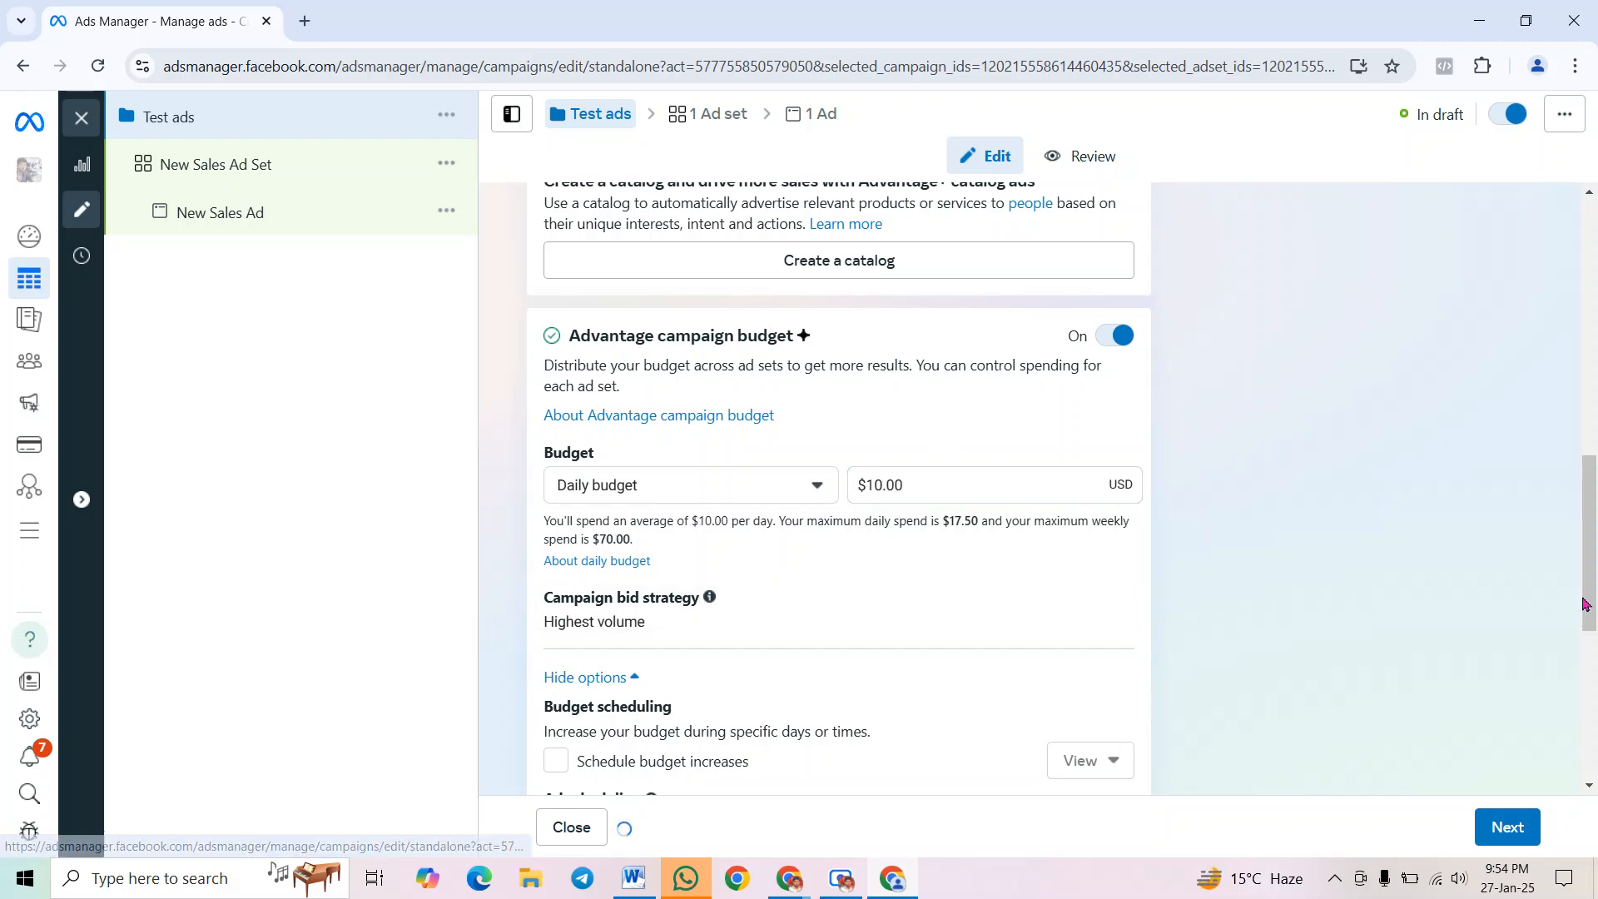
Open the campaign bid strategy for editing, review its options including Bid cap, and keep Highest volume
{"action": "left_click_drag", "start_coordinate": [1594, 547], "coordinate": [1594, 602]}
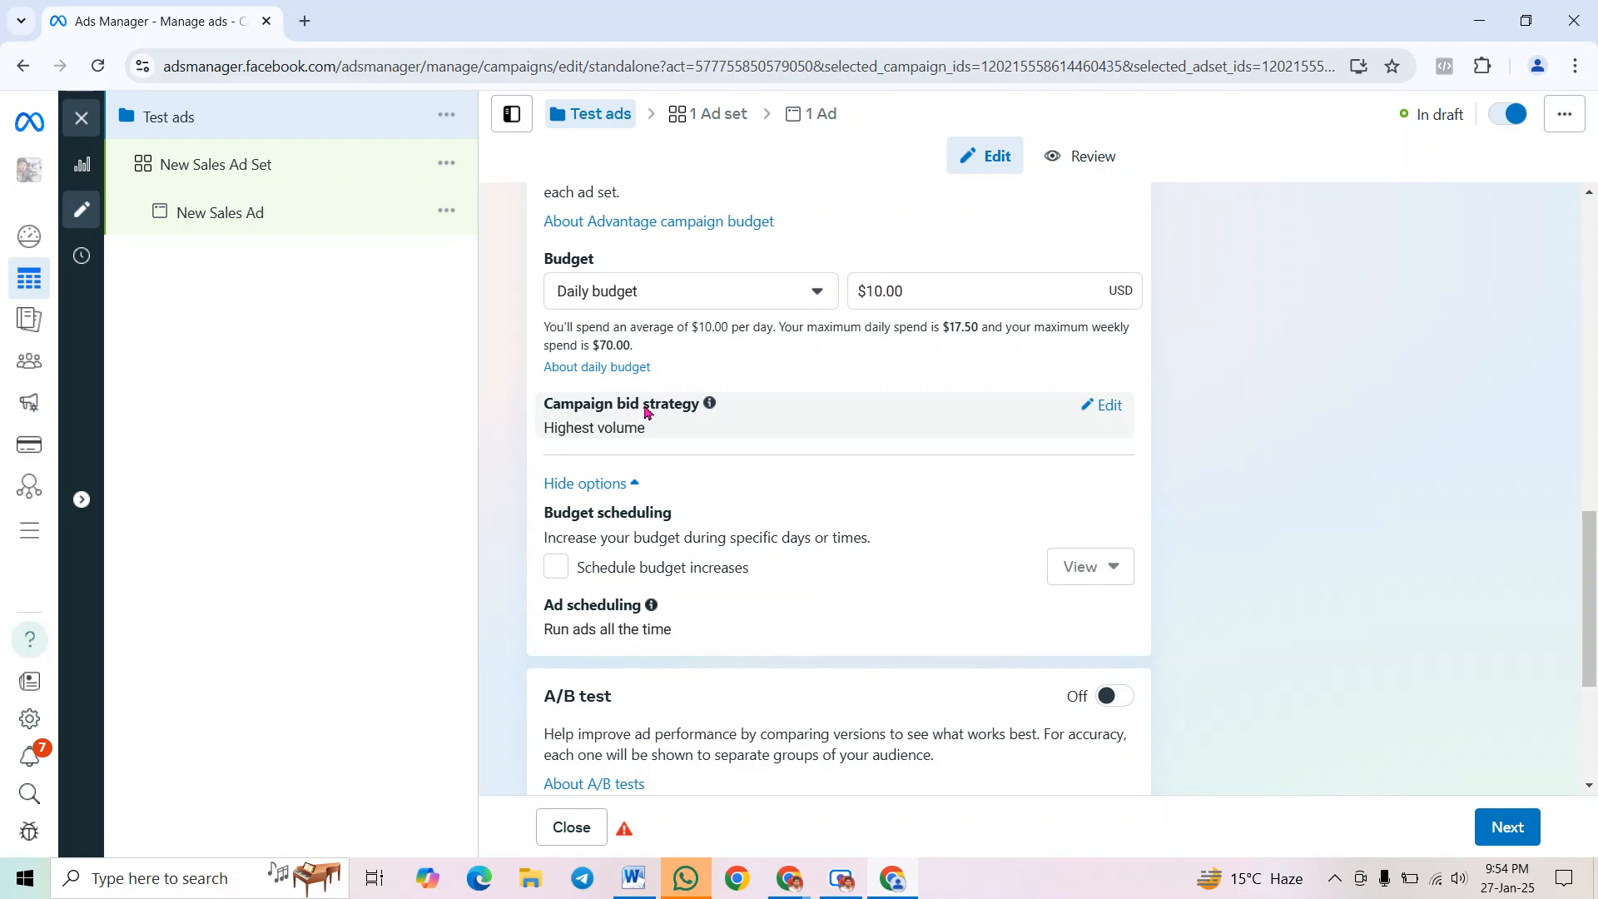
{"action": "left_click", "coordinate": [1106, 407]}
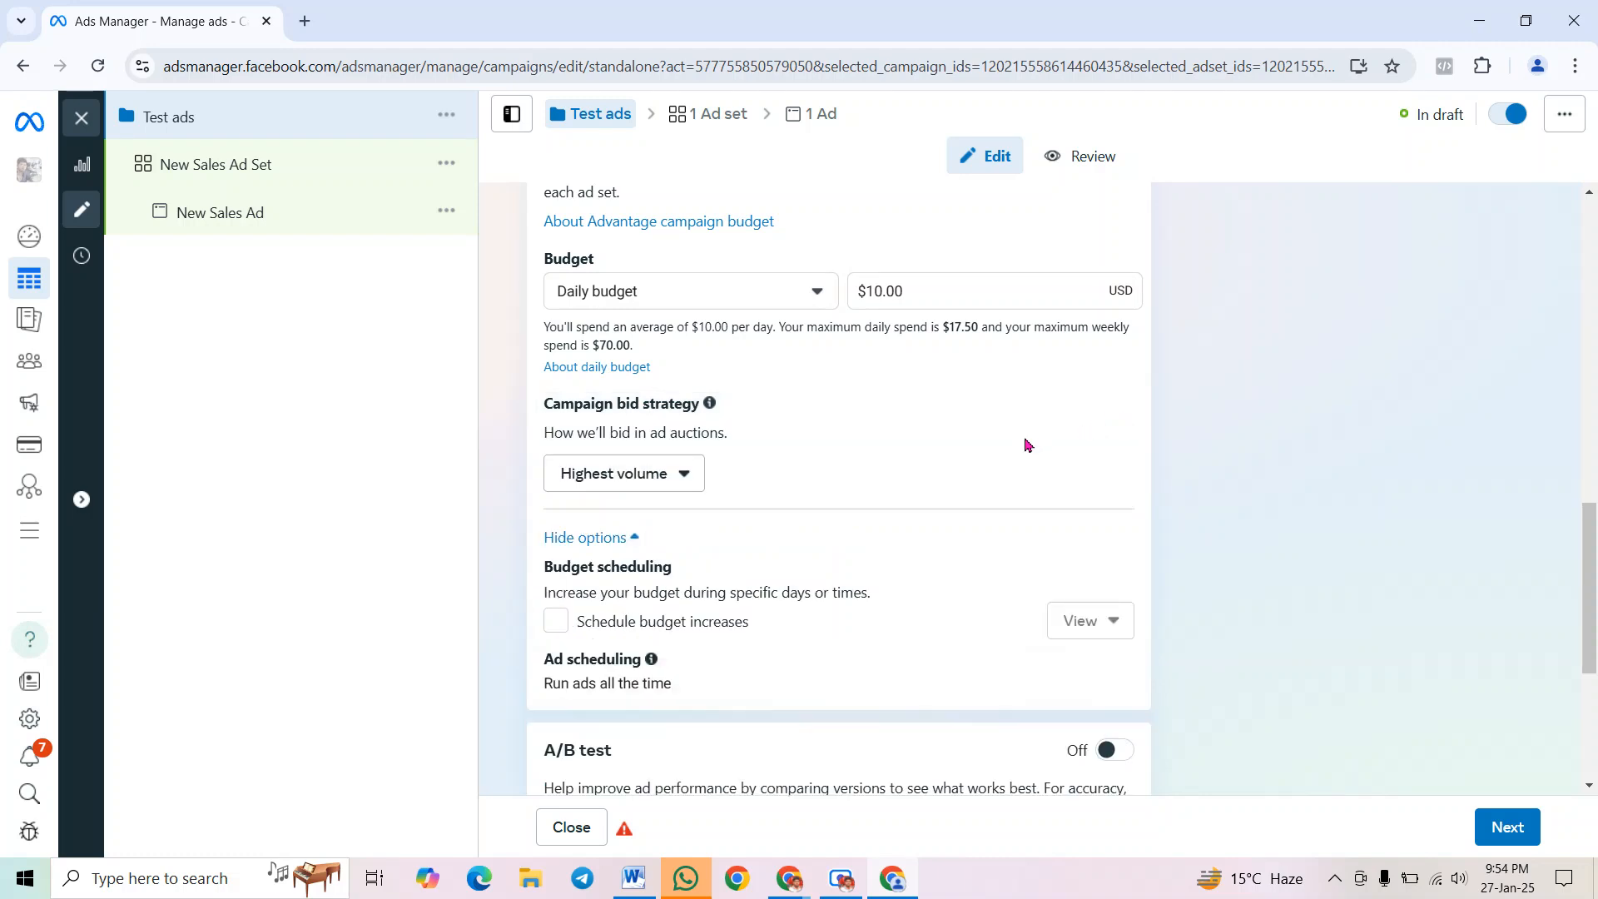
{"action": "left_click", "coordinate": [630, 462]}
{"action": "mouse_move", "coordinate": [662, 742]}
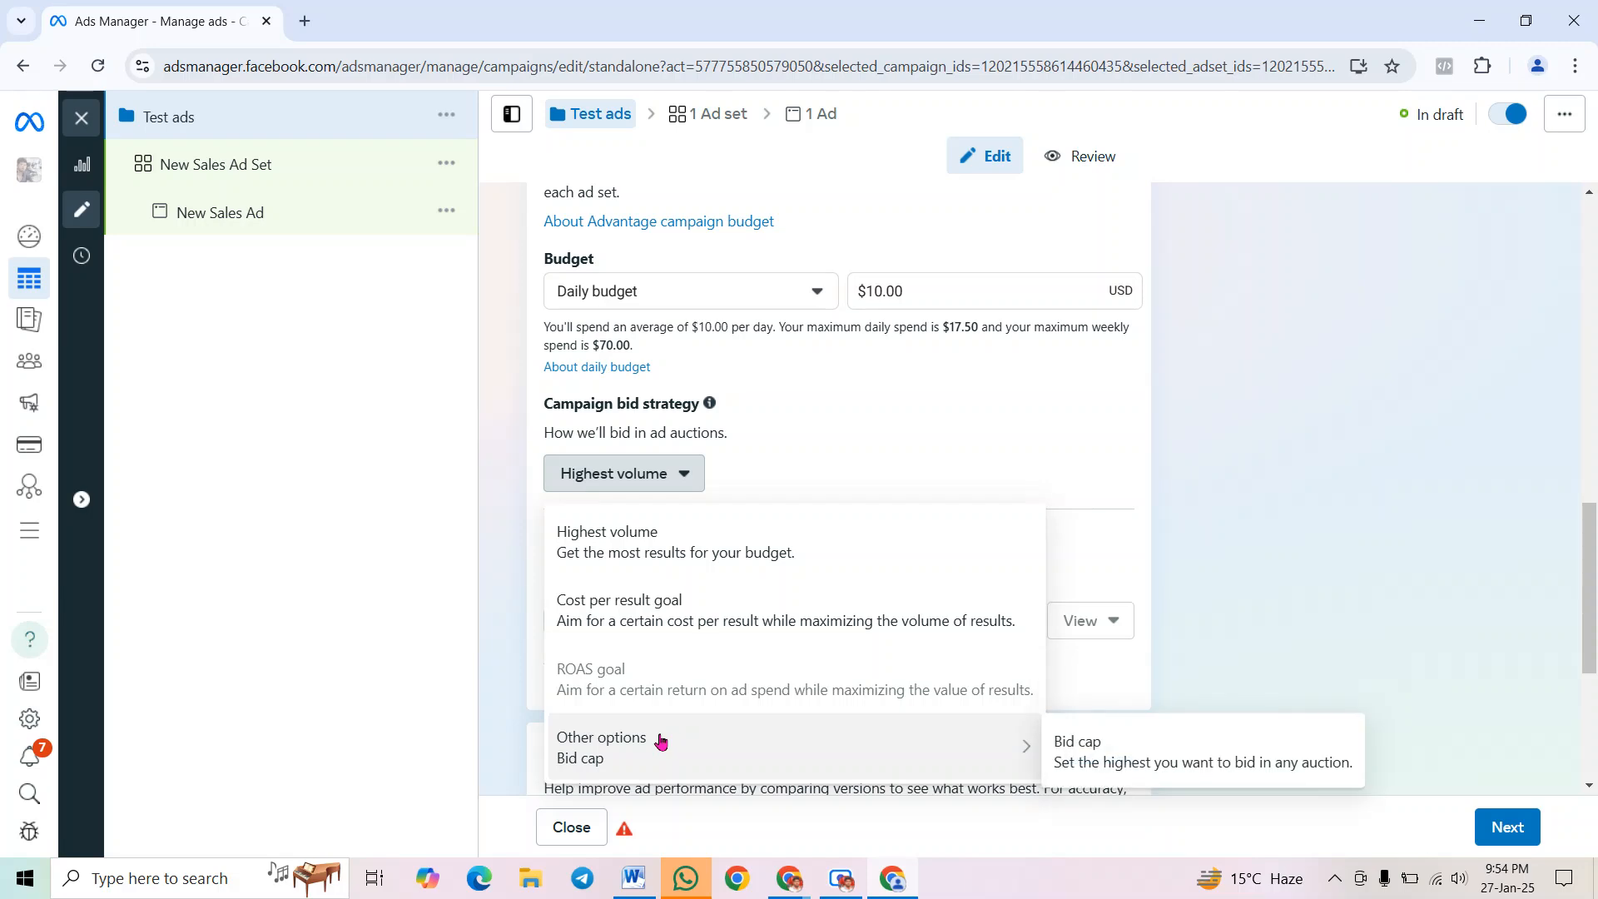
{"action": "left_click", "coordinate": [978, 463]}
Enable scheduled budget increases for the campaign and bring up the first time period's settings
{"action": "scroll", "coordinate": [845, 581], "scroll_direction": "down", "scroll_amount": 3}
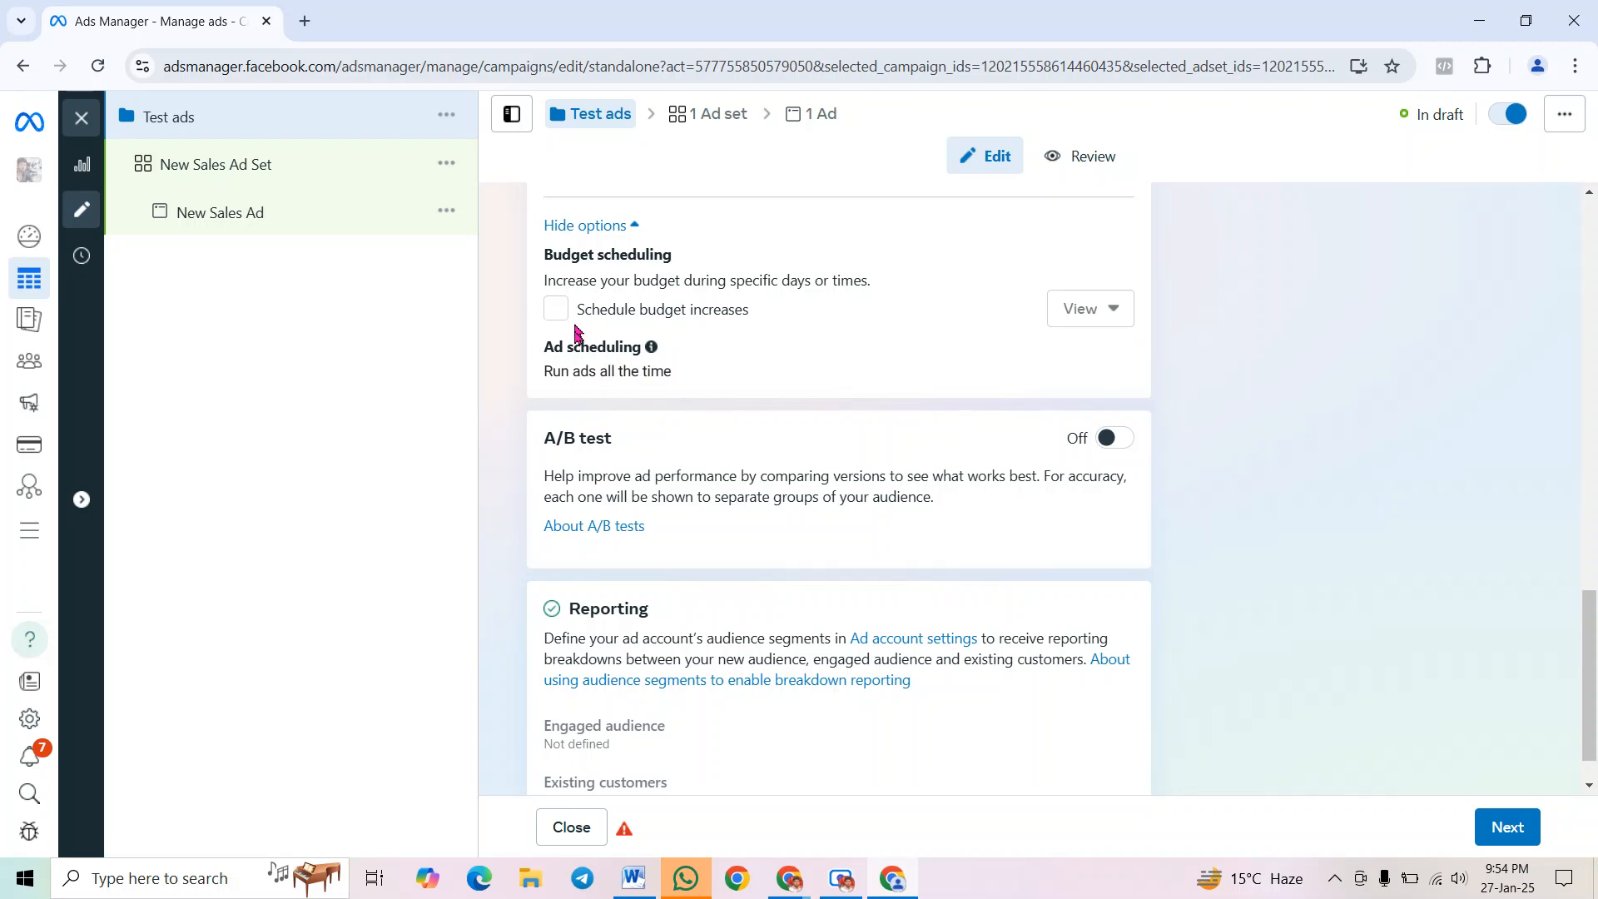
{"action": "scroll", "coordinate": [574, 328], "scroll_direction": "up", "scroll_amount": 3}
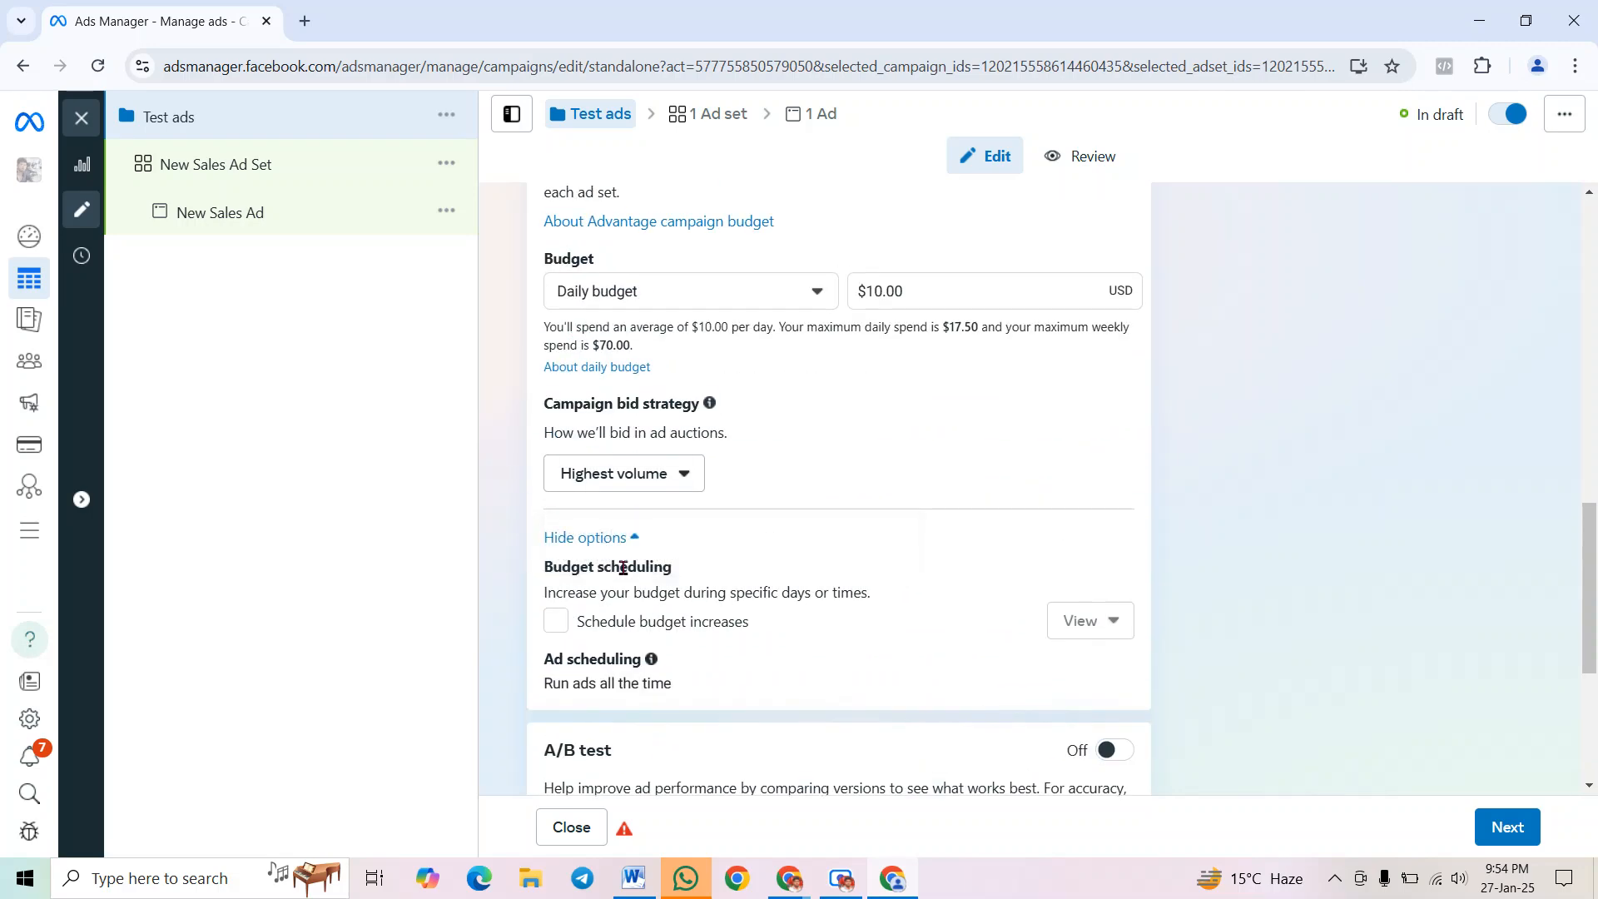
{"action": "left_click", "coordinate": [555, 623]}
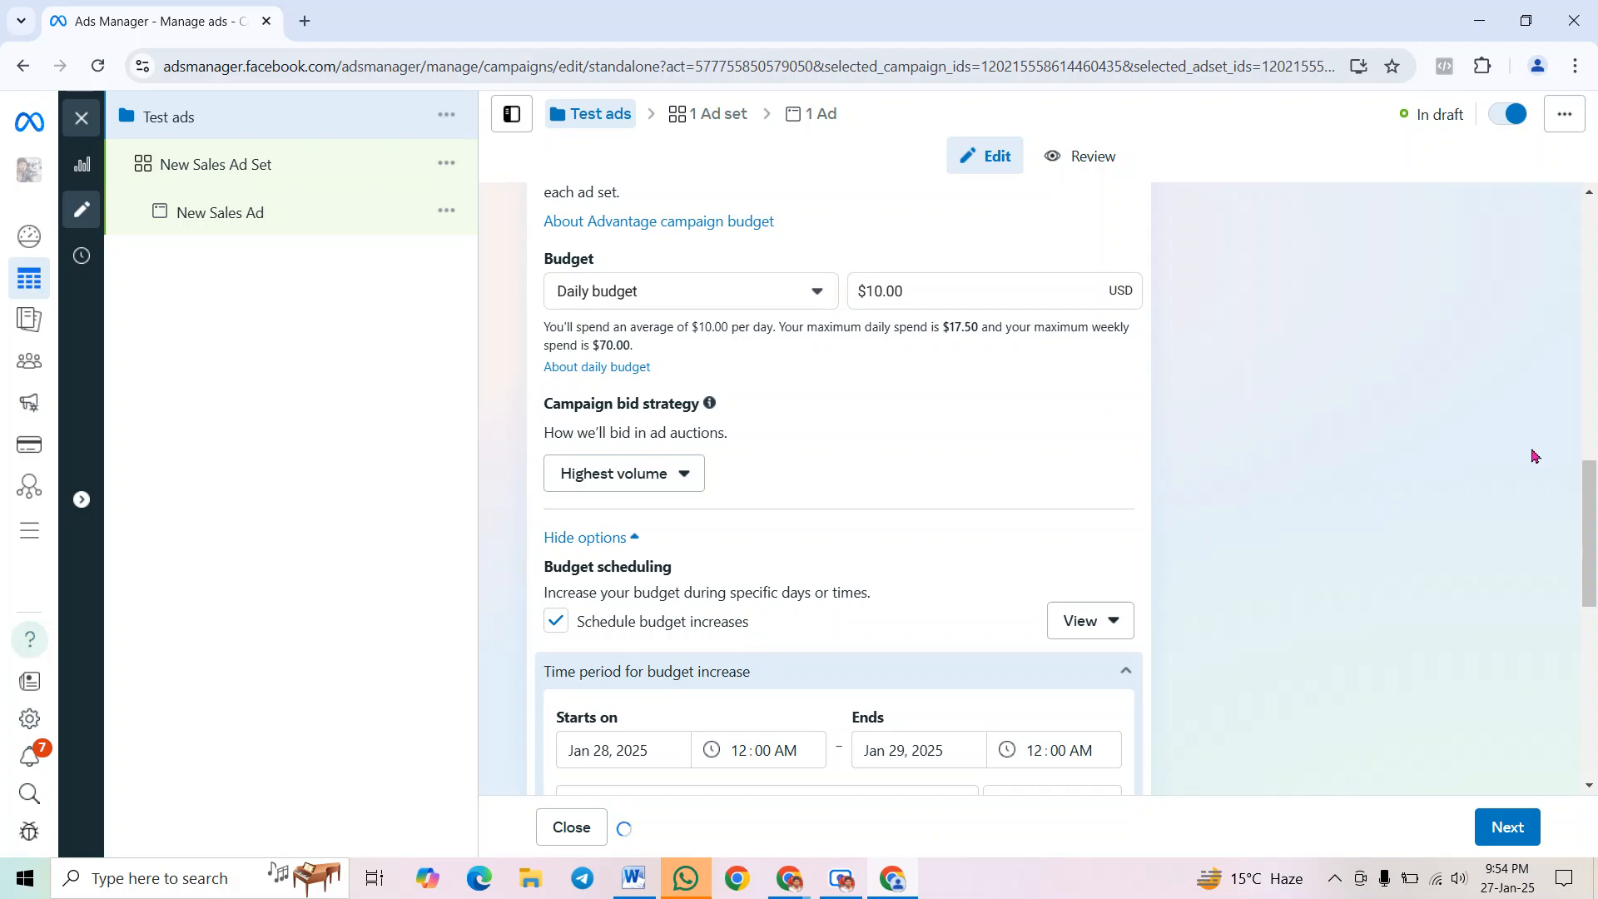
{"action": "left_click_drag", "start_coordinate": [1591, 526], "coordinate": [1591, 570]}
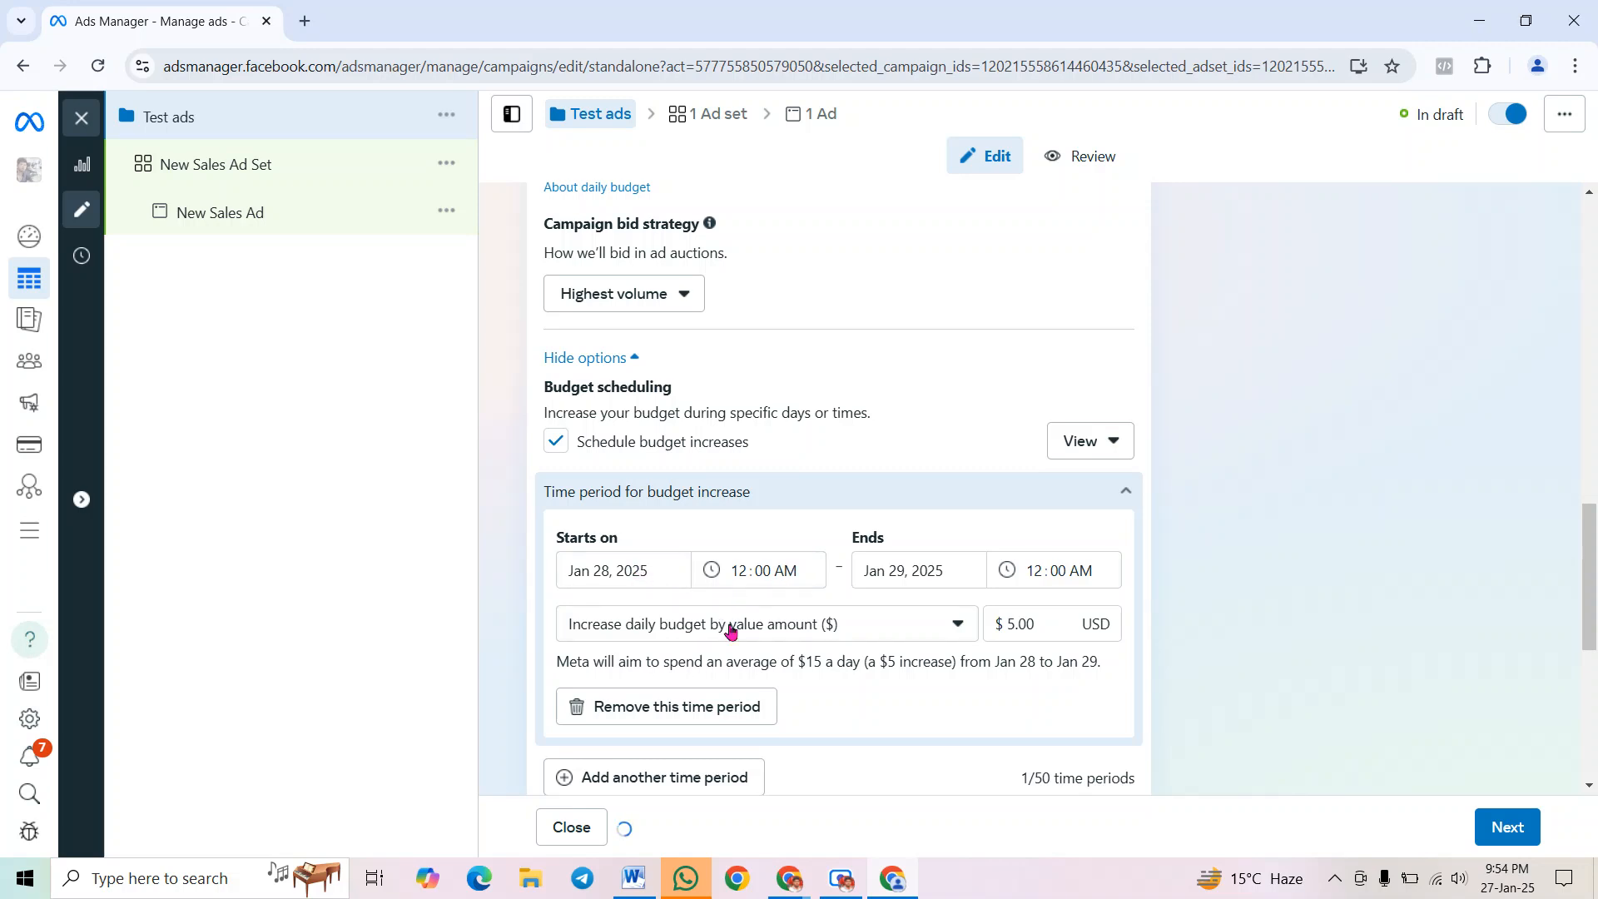
Add a second budget-increase time period, examine its dates, times and increase amount, and remove that period
{"action": "left_click", "coordinate": [672, 774]}
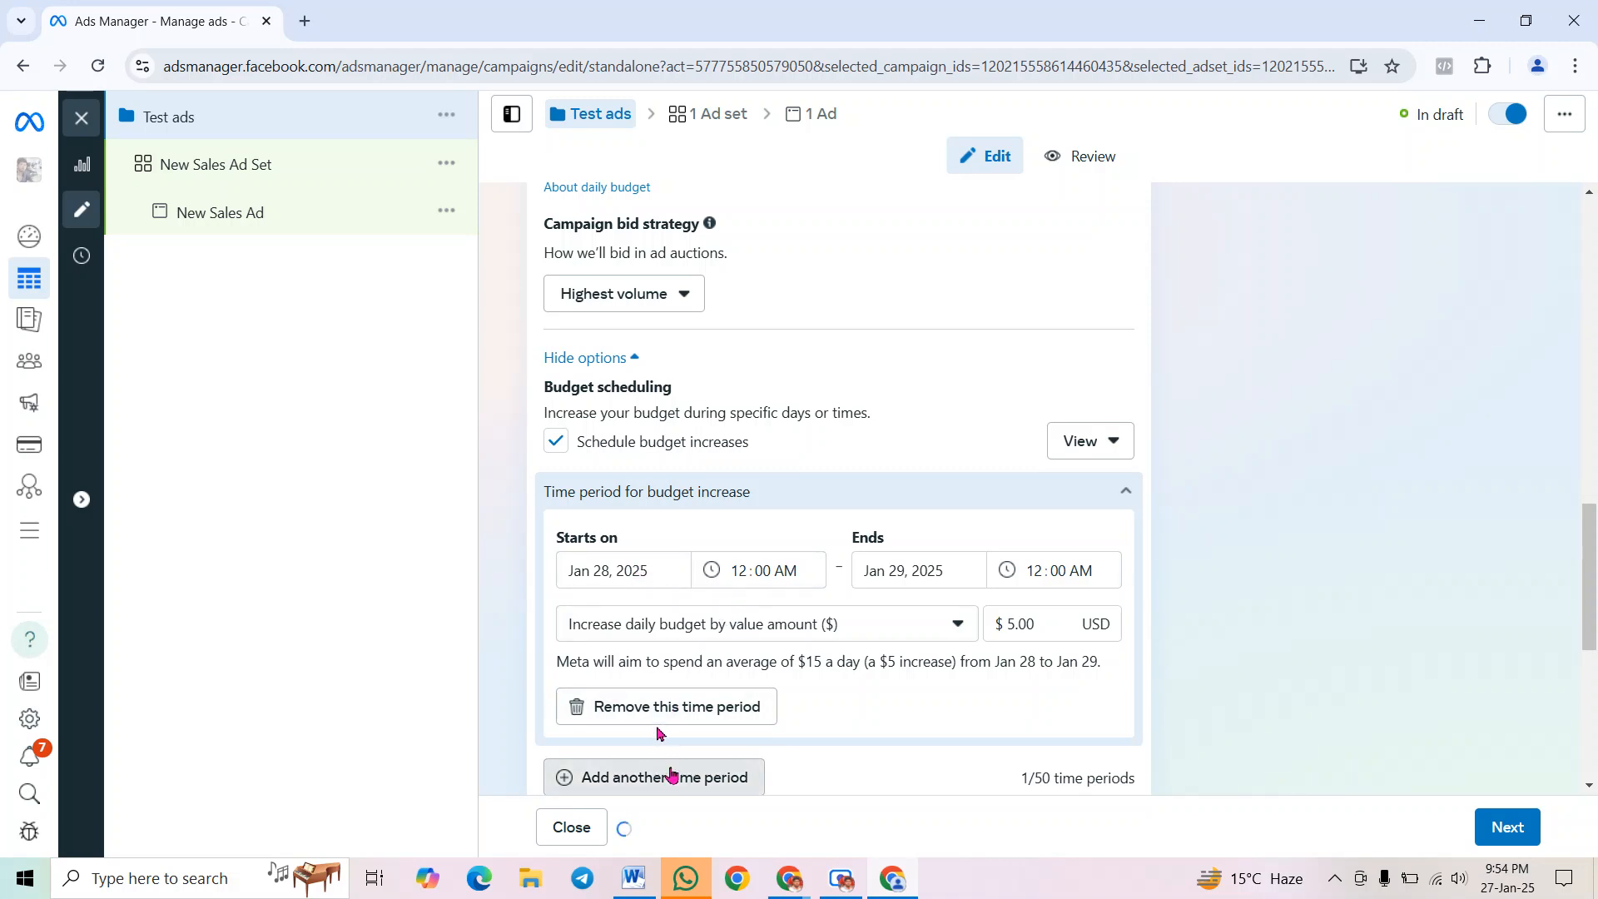
{"action": "scroll", "coordinate": [866, 620], "scroll_direction": "down", "scroll_amount": 3}
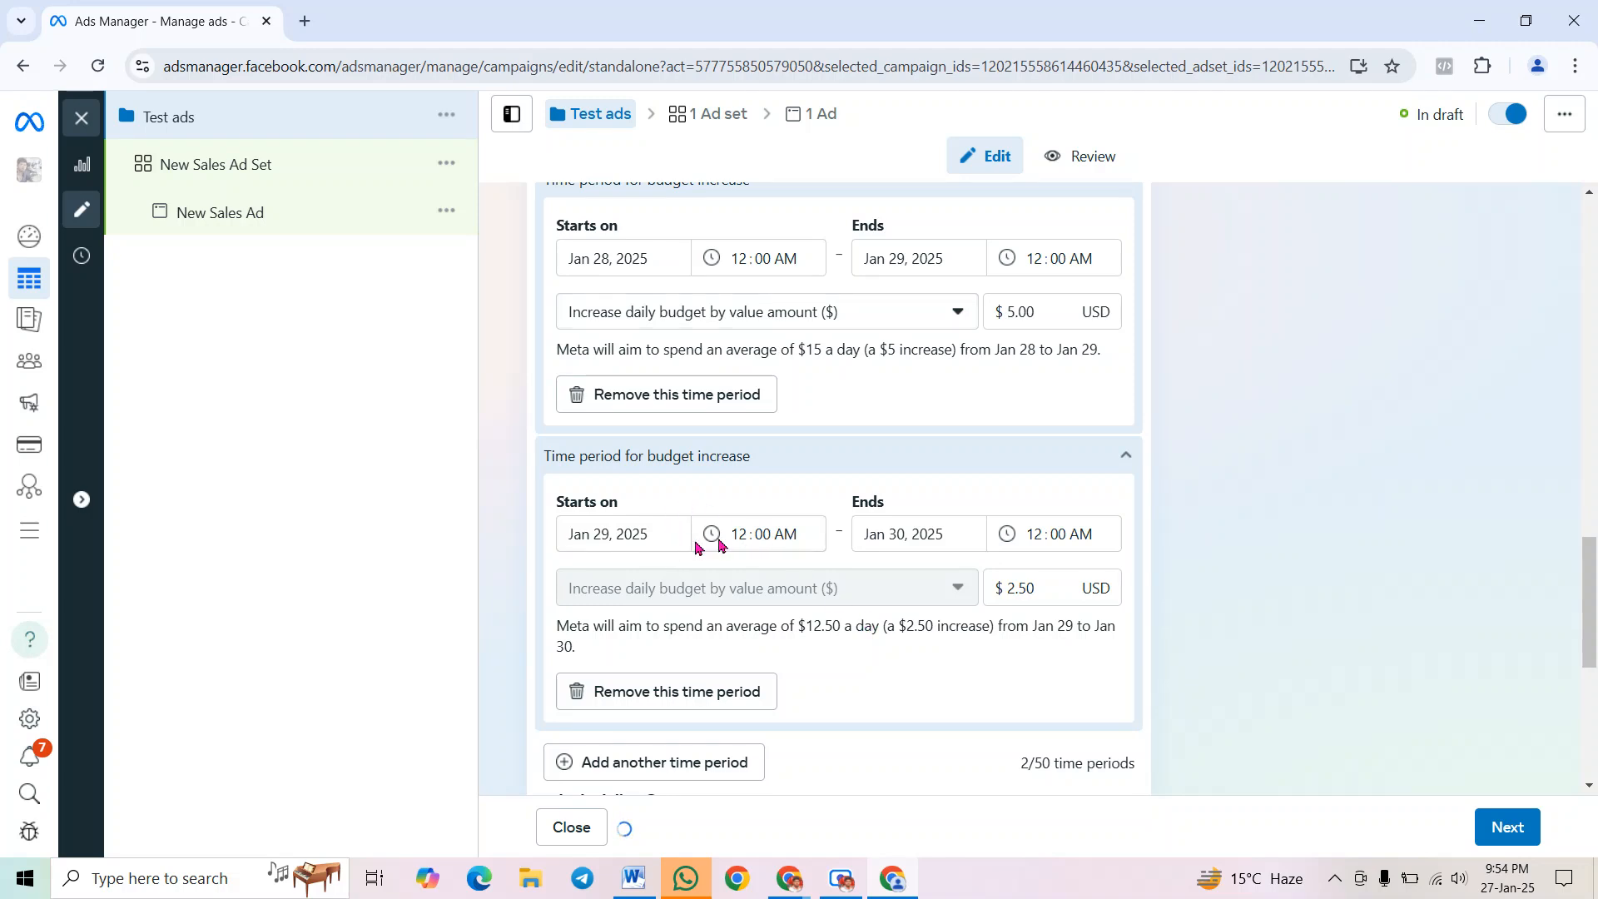
{"action": "left_click", "coordinate": [924, 537]}
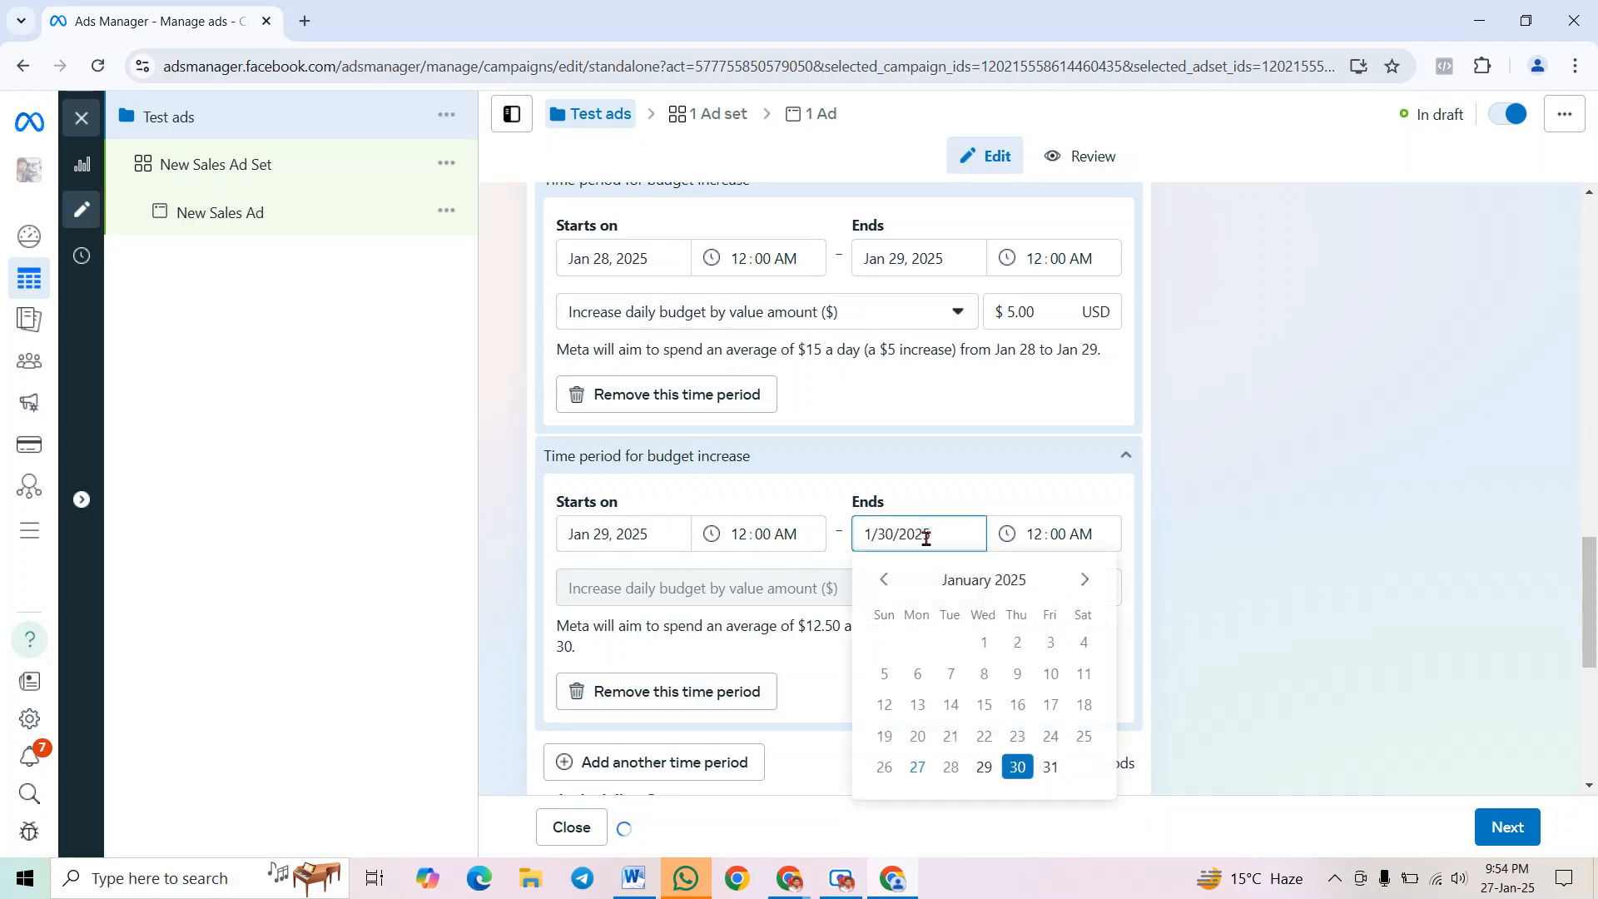
{"action": "left_click", "coordinate": [756, 535]}
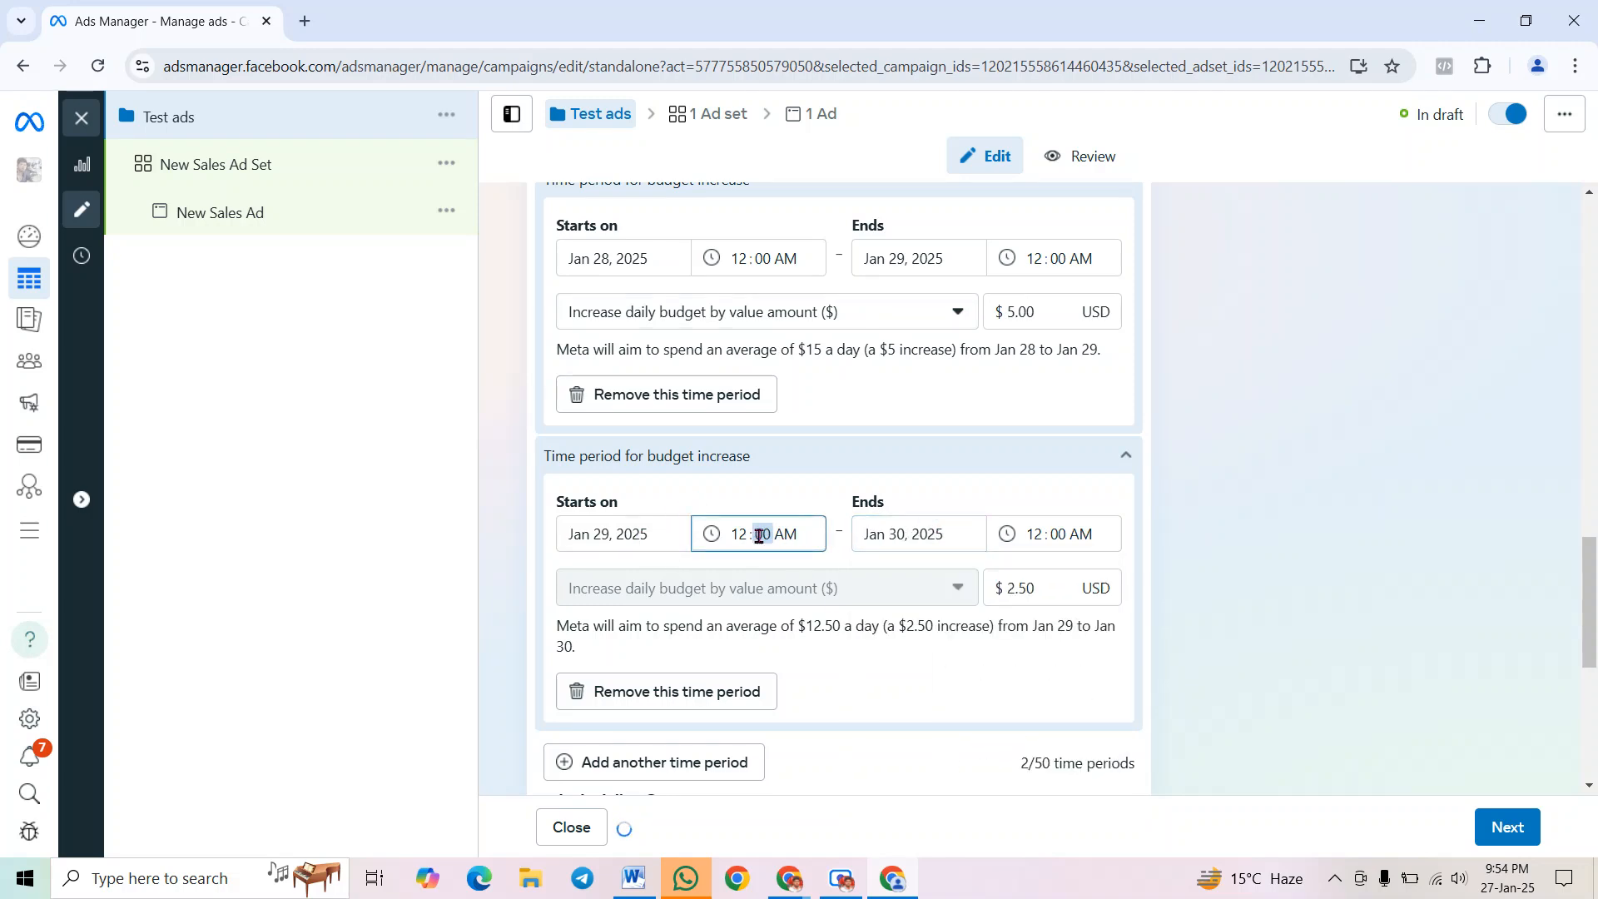
{"action": "left_click", "coordinate": [1051, 529]}
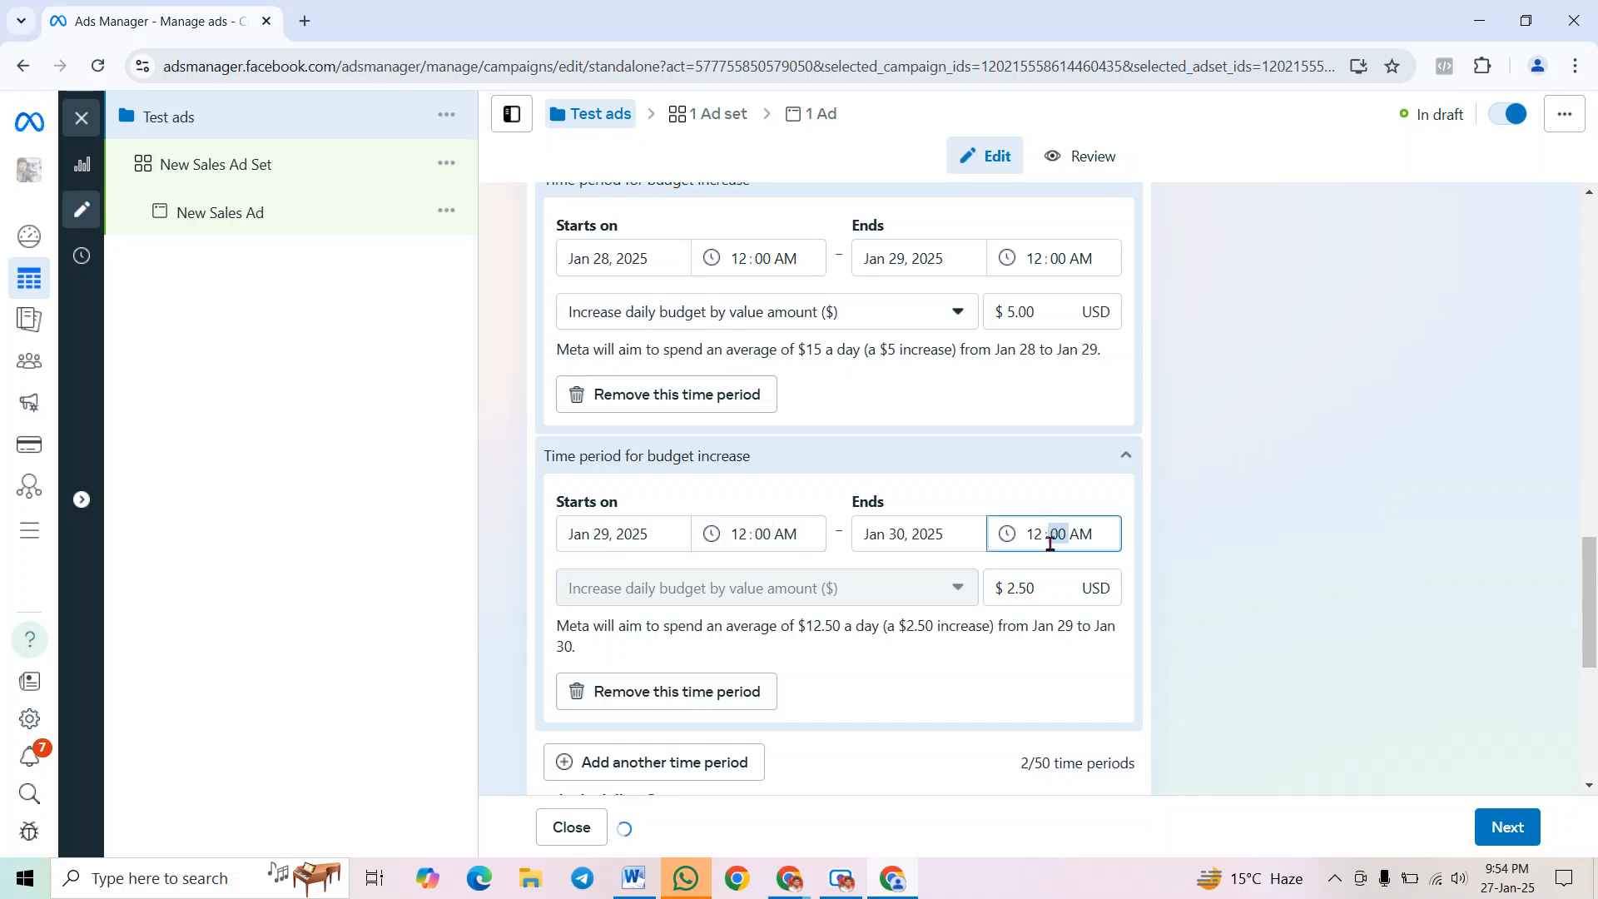
{"action": "left_click_drag", "start_coordinate": [1054, 589], "coordinate": [990, 597]}
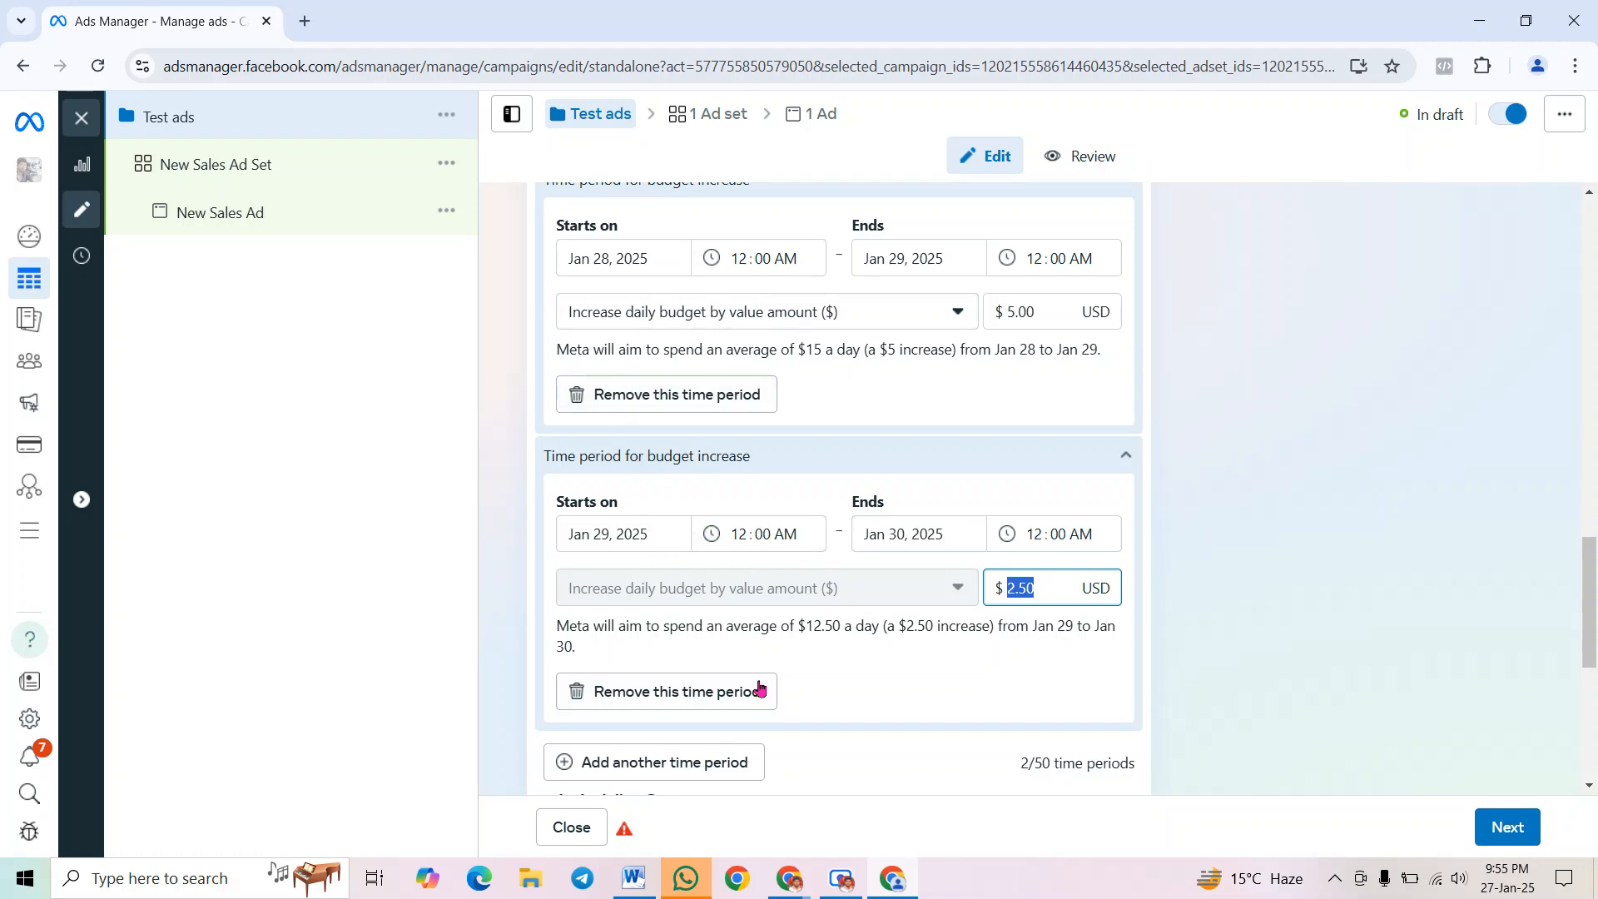
{"action": "left_click", "coordinate": [663, 692]}
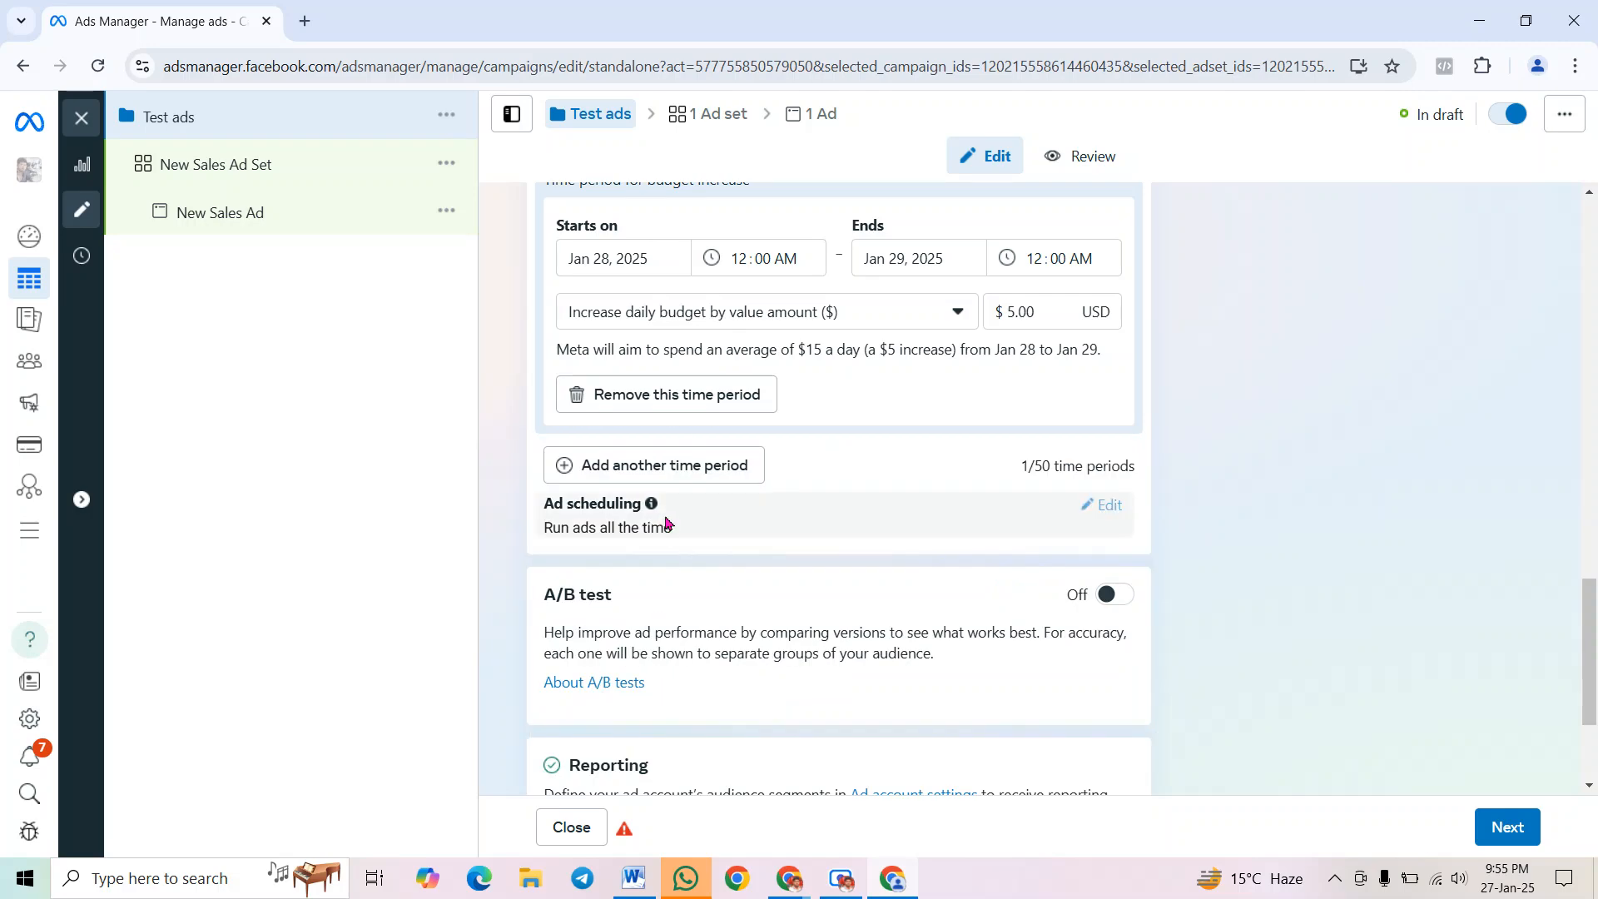
Add the second budget-increase time period again and remove both time periods from the schedule
{"action": "left_click", "coordinate": [662, 465]}
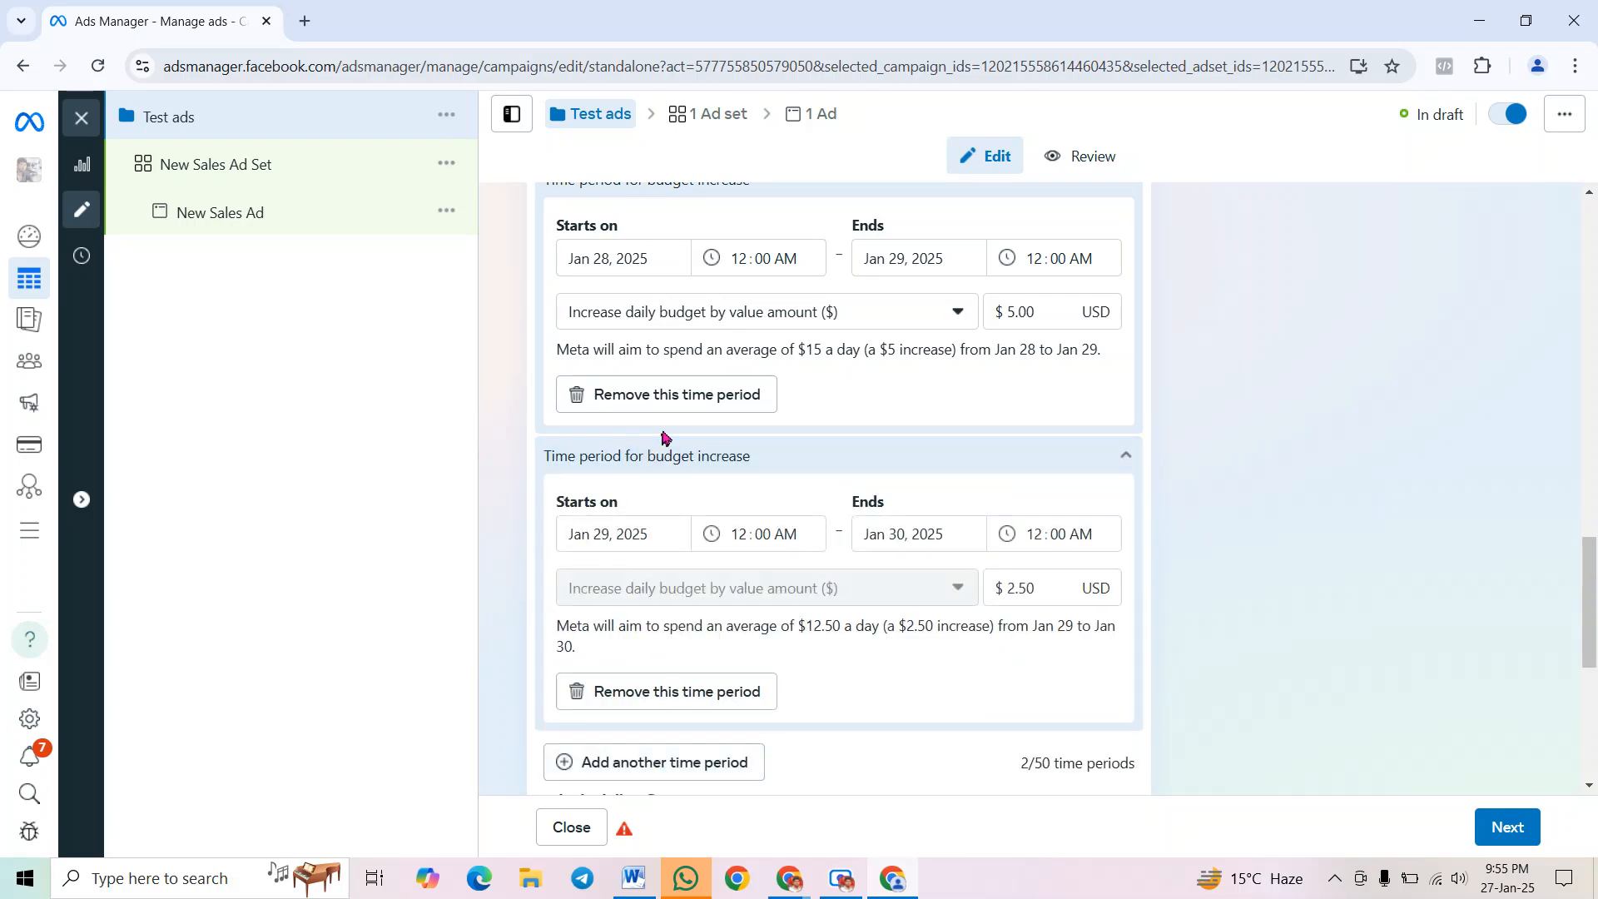
{"action": "left_click", "coordinate": [645, 696]}
{"action": "left_click", "coordinate": [683, 404]}
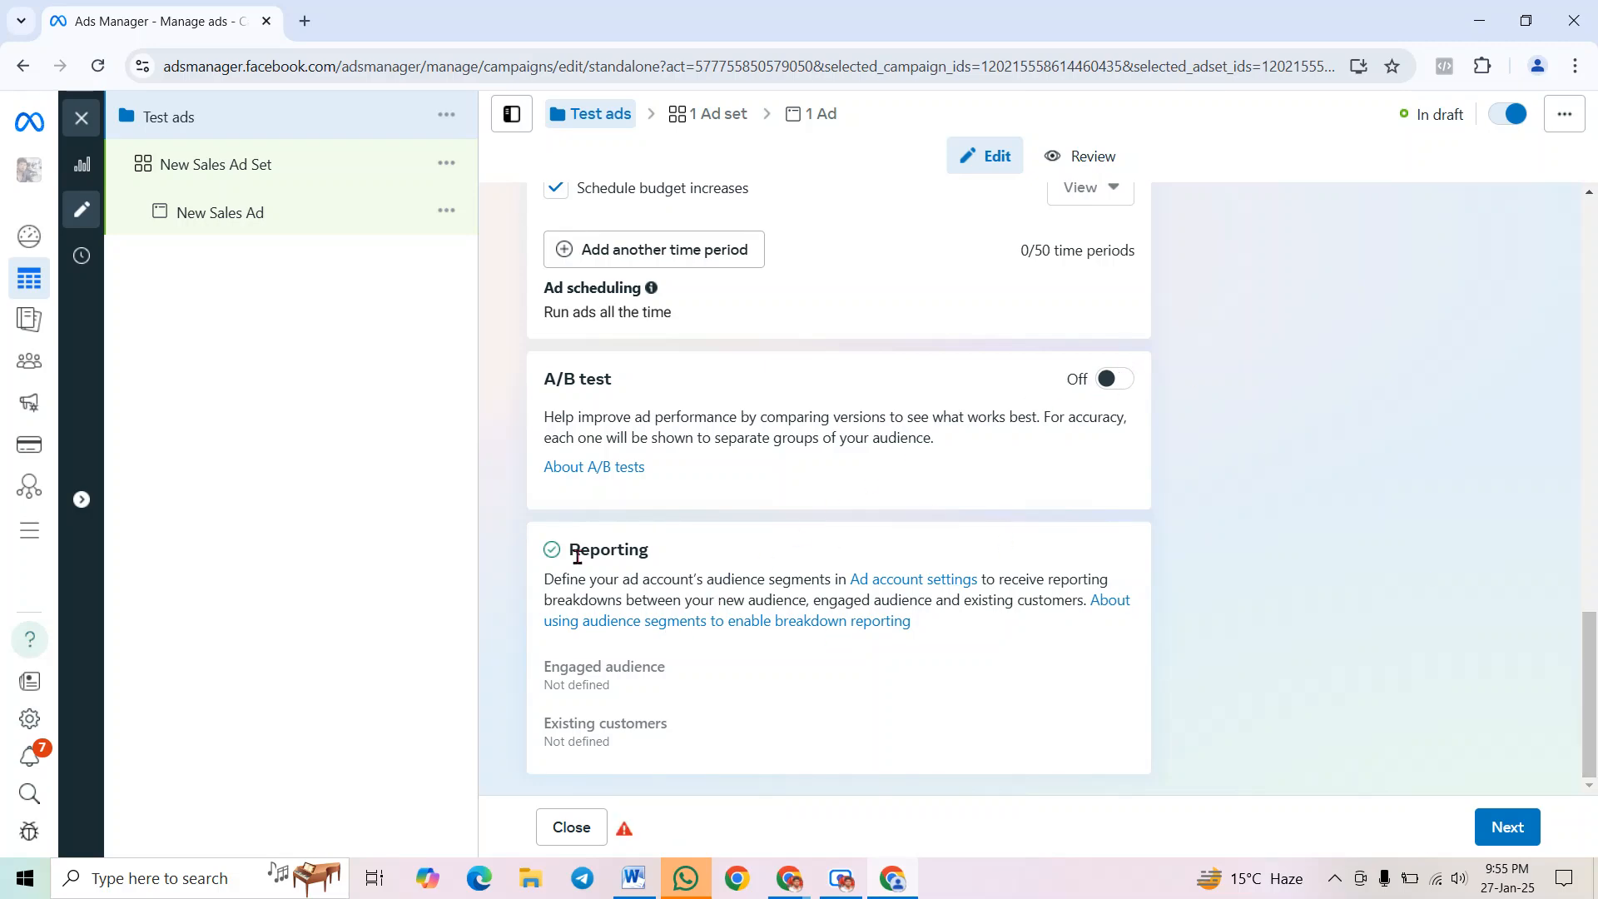
Look over the remaining campaign settings and proceed to the settings of New Sales Ad Set
{"action": "scroll", "coordinate": [824, 749], "scroll_direction": "up", "scroll_amount": 8}
{"action": "scroll", "coordinate": [828, 753], "scroll_direction": "down", "scroll_amount": 8}
{"action": "left_click", "coordinate": [1510, 825]}
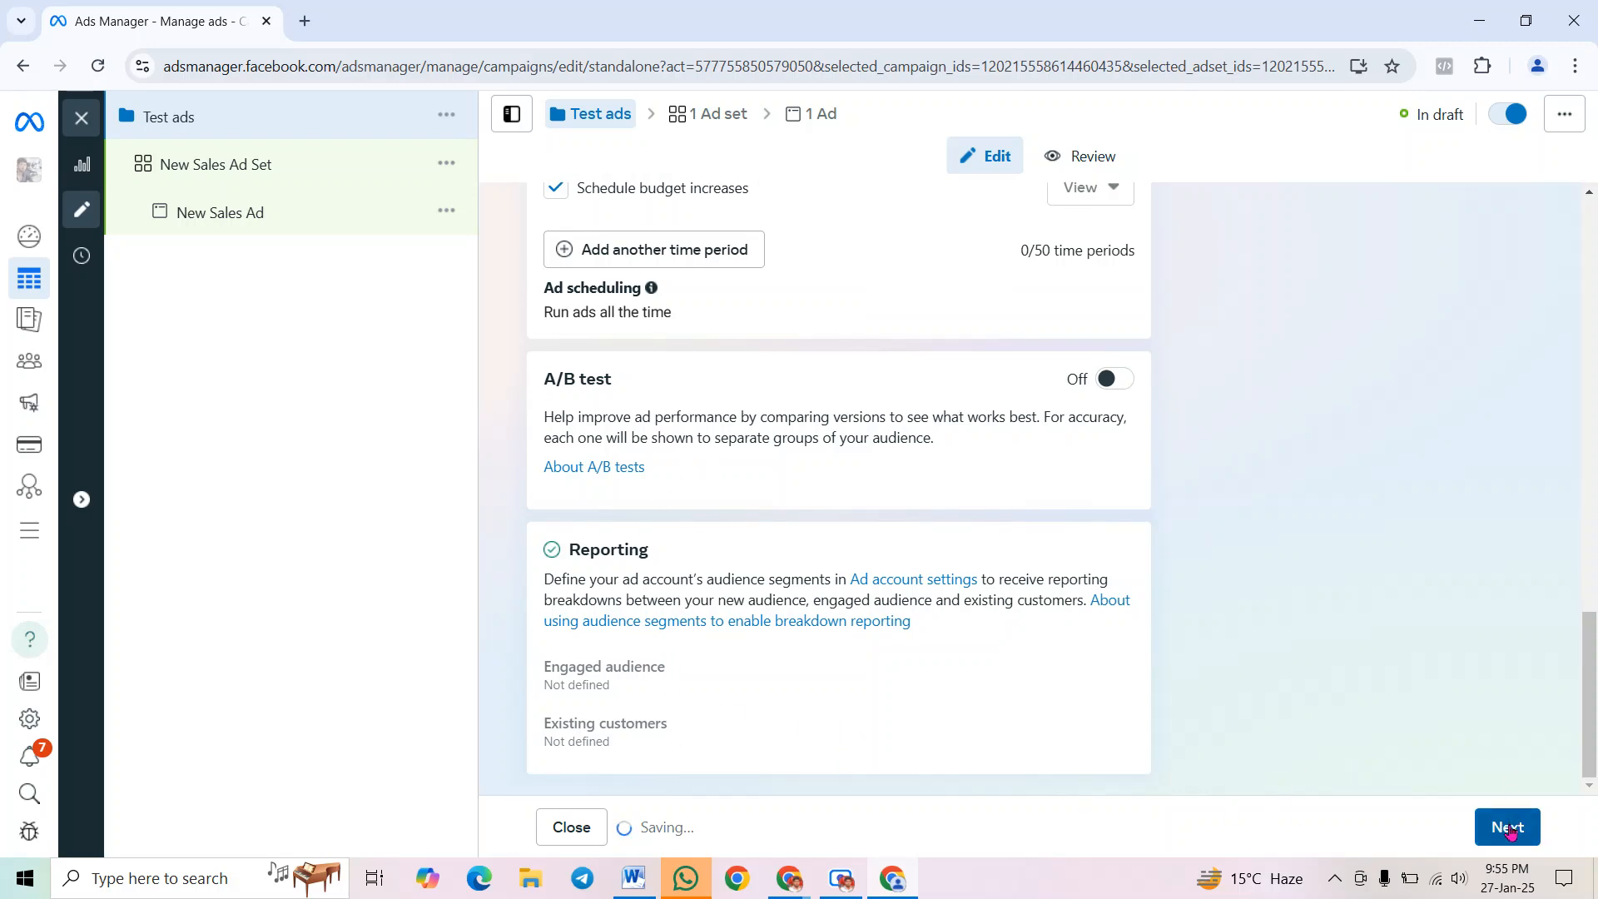
{"action": "left_click", "coordinate": [196, 168]}
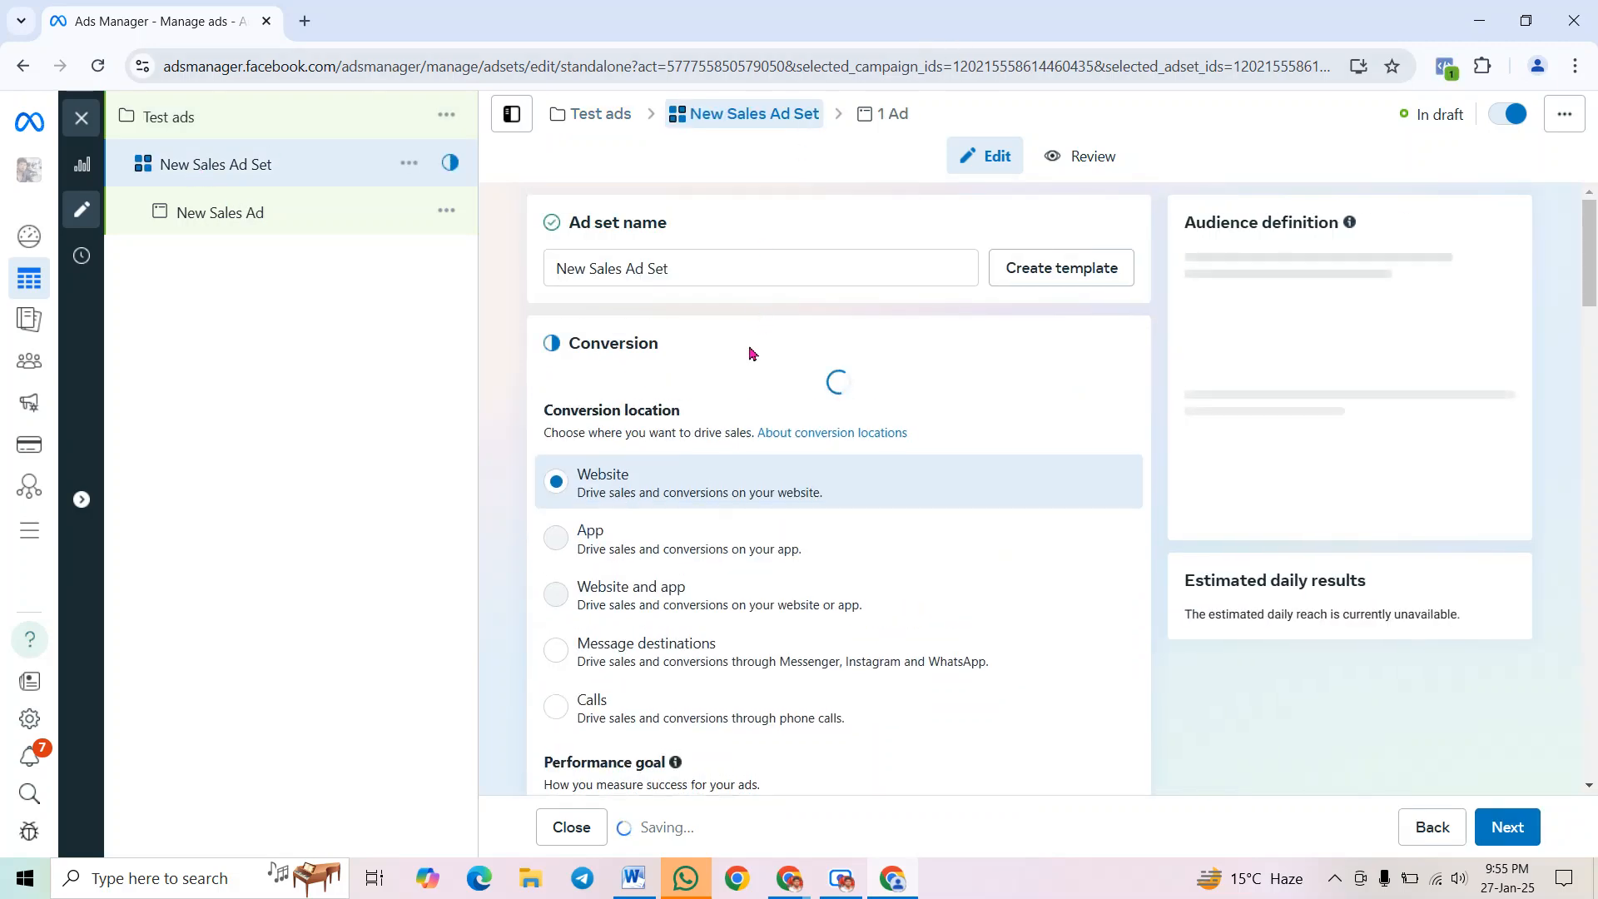
Rename the ad set as Ad Set
{"action": "left_click_drag", "start_coordinate": [689, 267], "coordinate": [549, 283]}
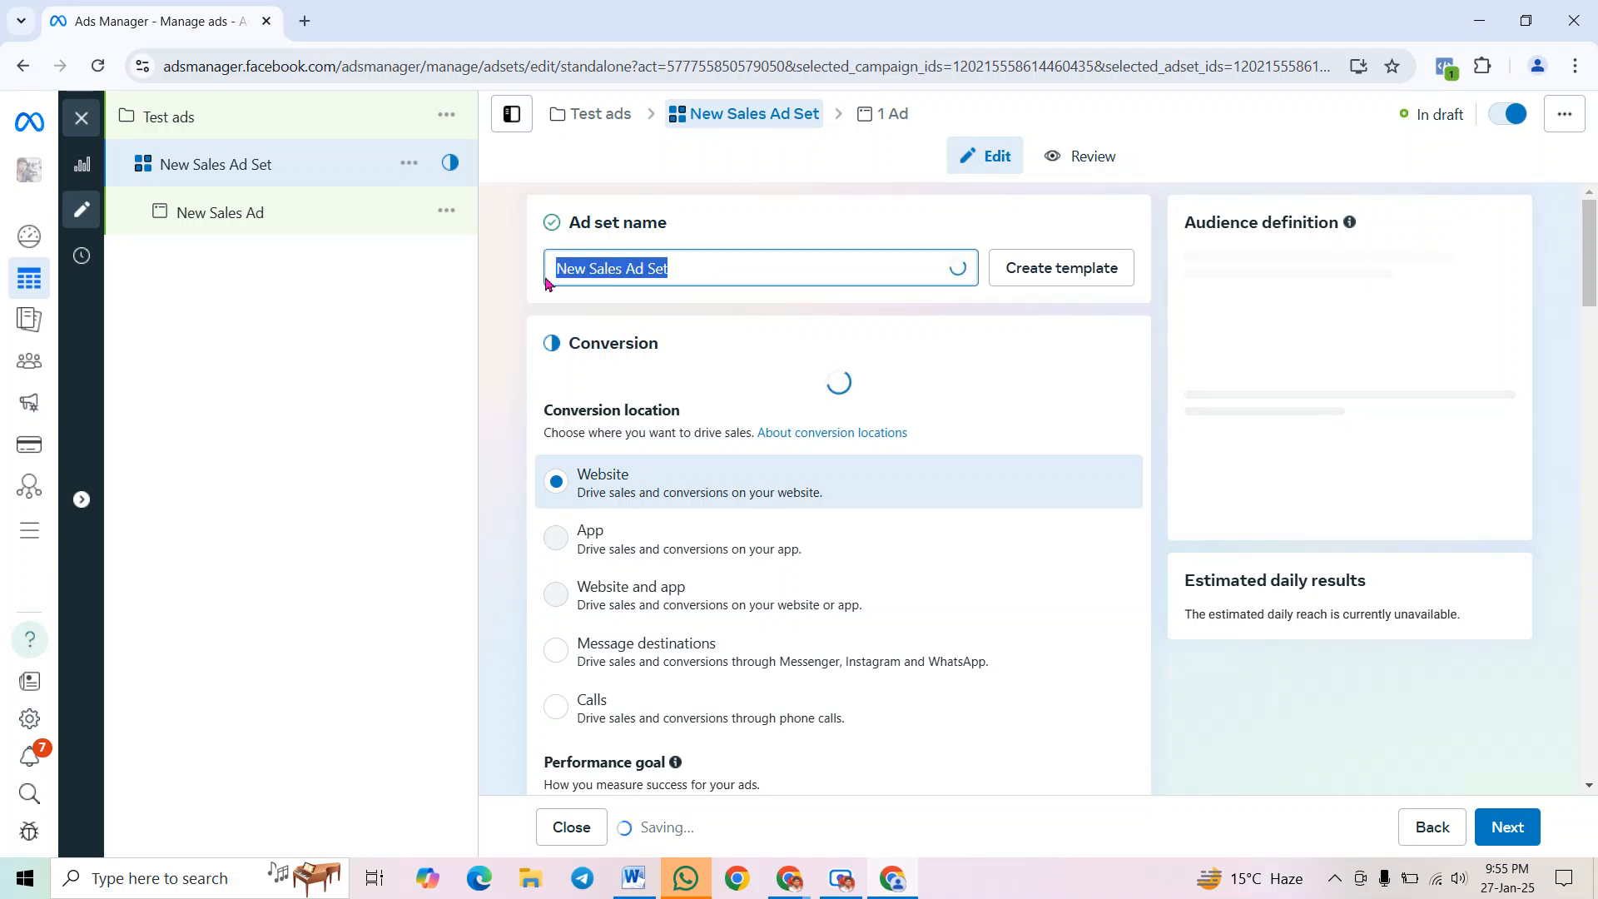
{"action": "left_click", "coordinate": [642, 269]}
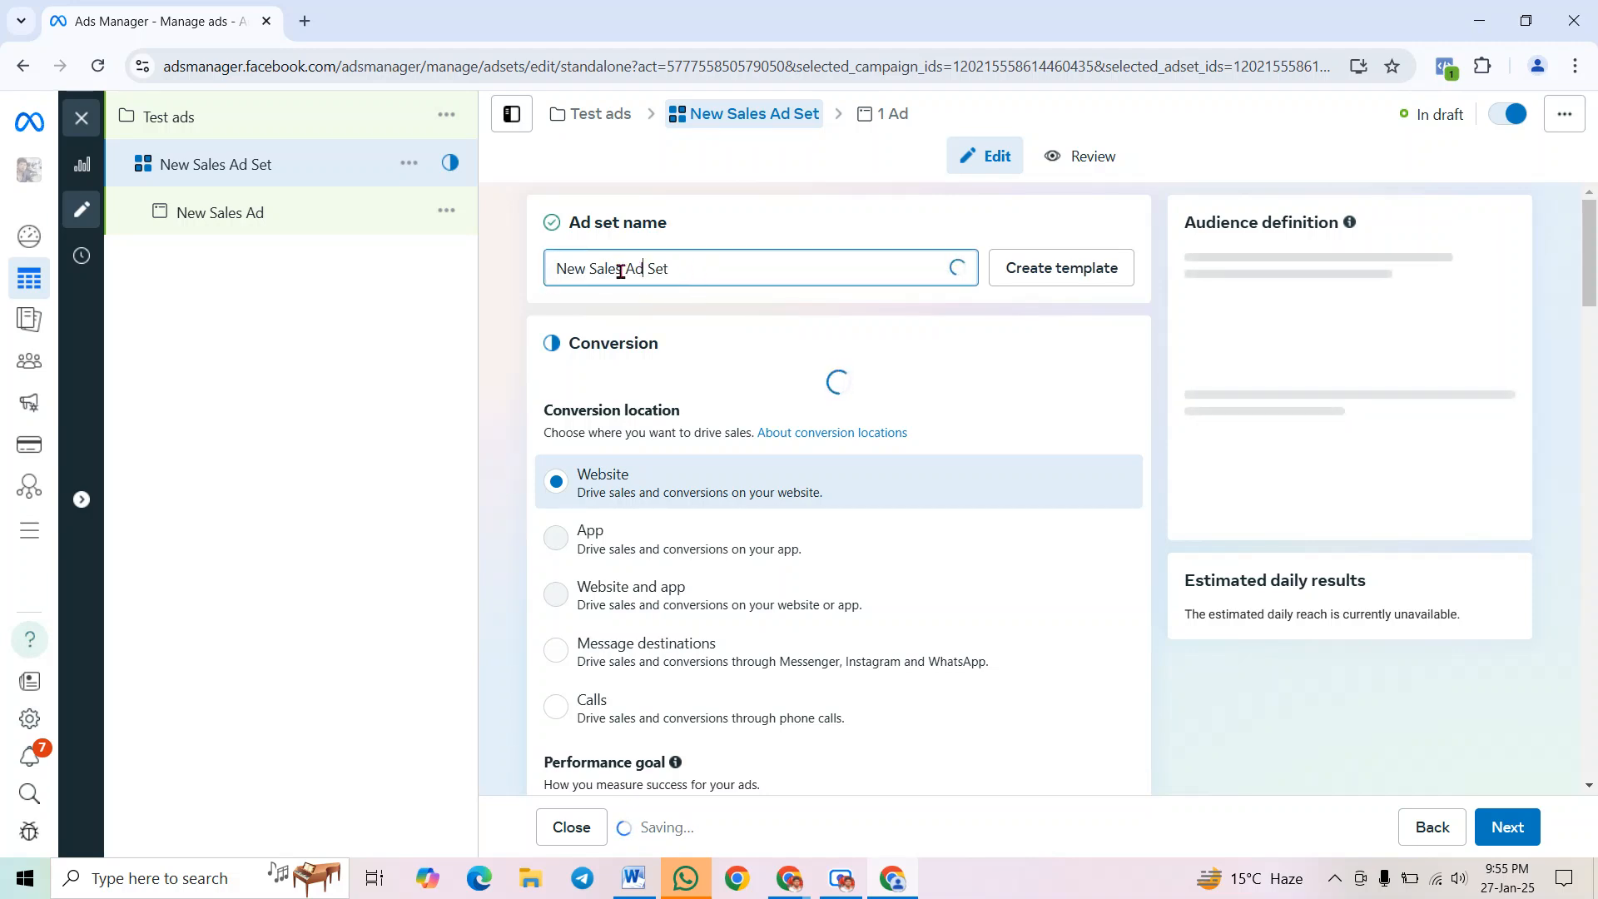
{"action": "left_click_drag", "start_coordinate": [626, 270], "coordinate": [528, 276]}
{"action": "key", "text": "BackSpace"}
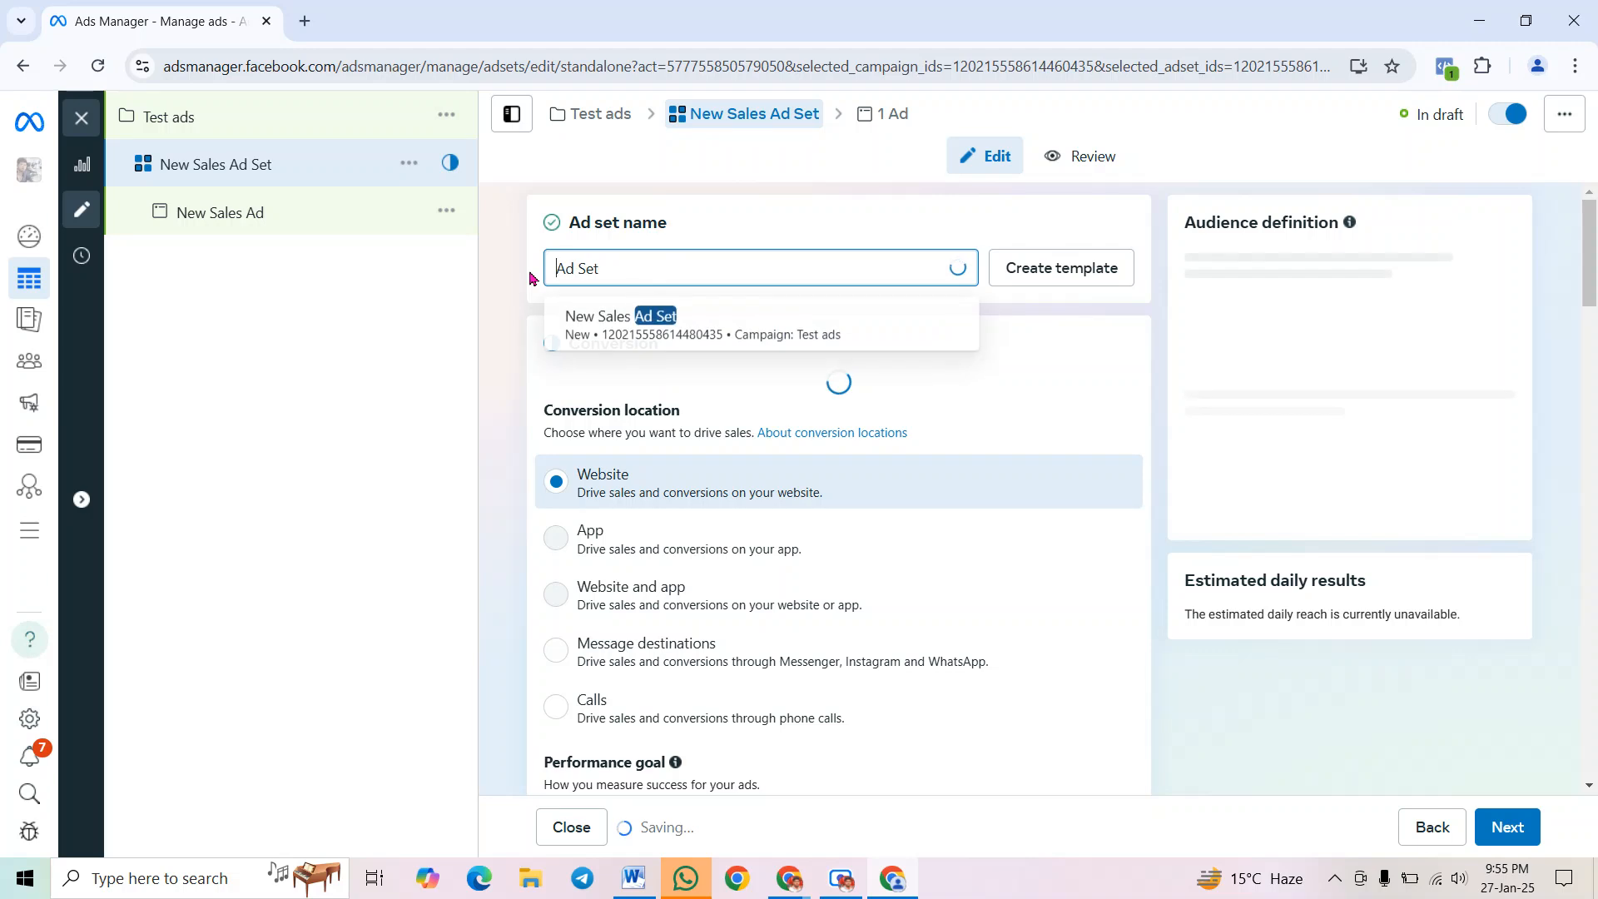
{"action": "left_click", "coordinate": [511, 278]}
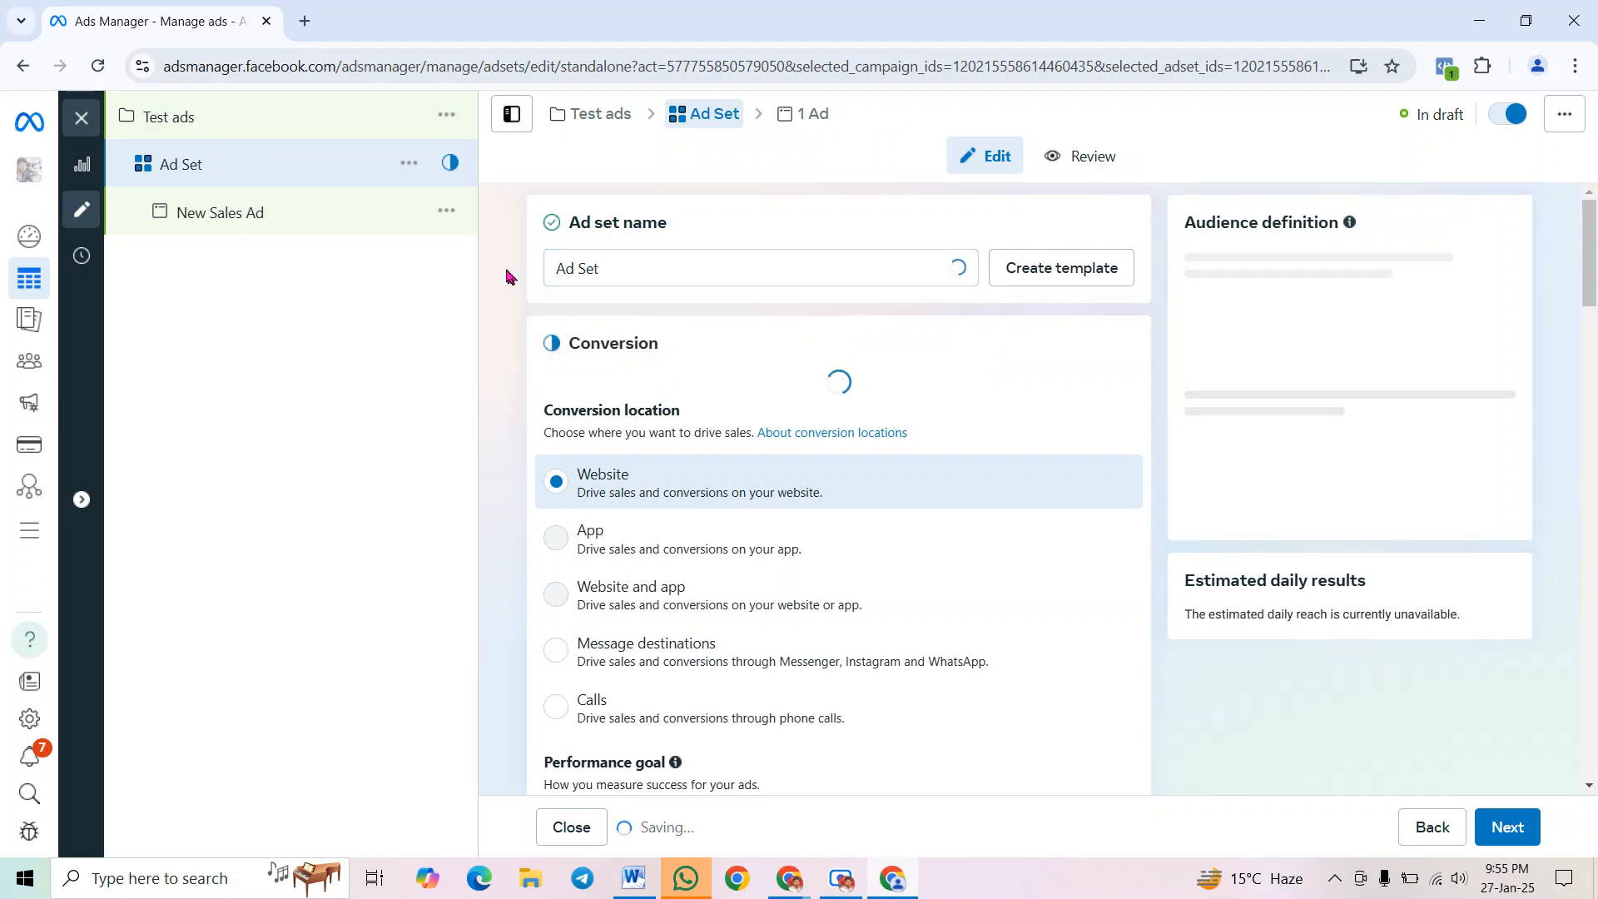
{"action": "left_click", "coordinate": [408, 163]}
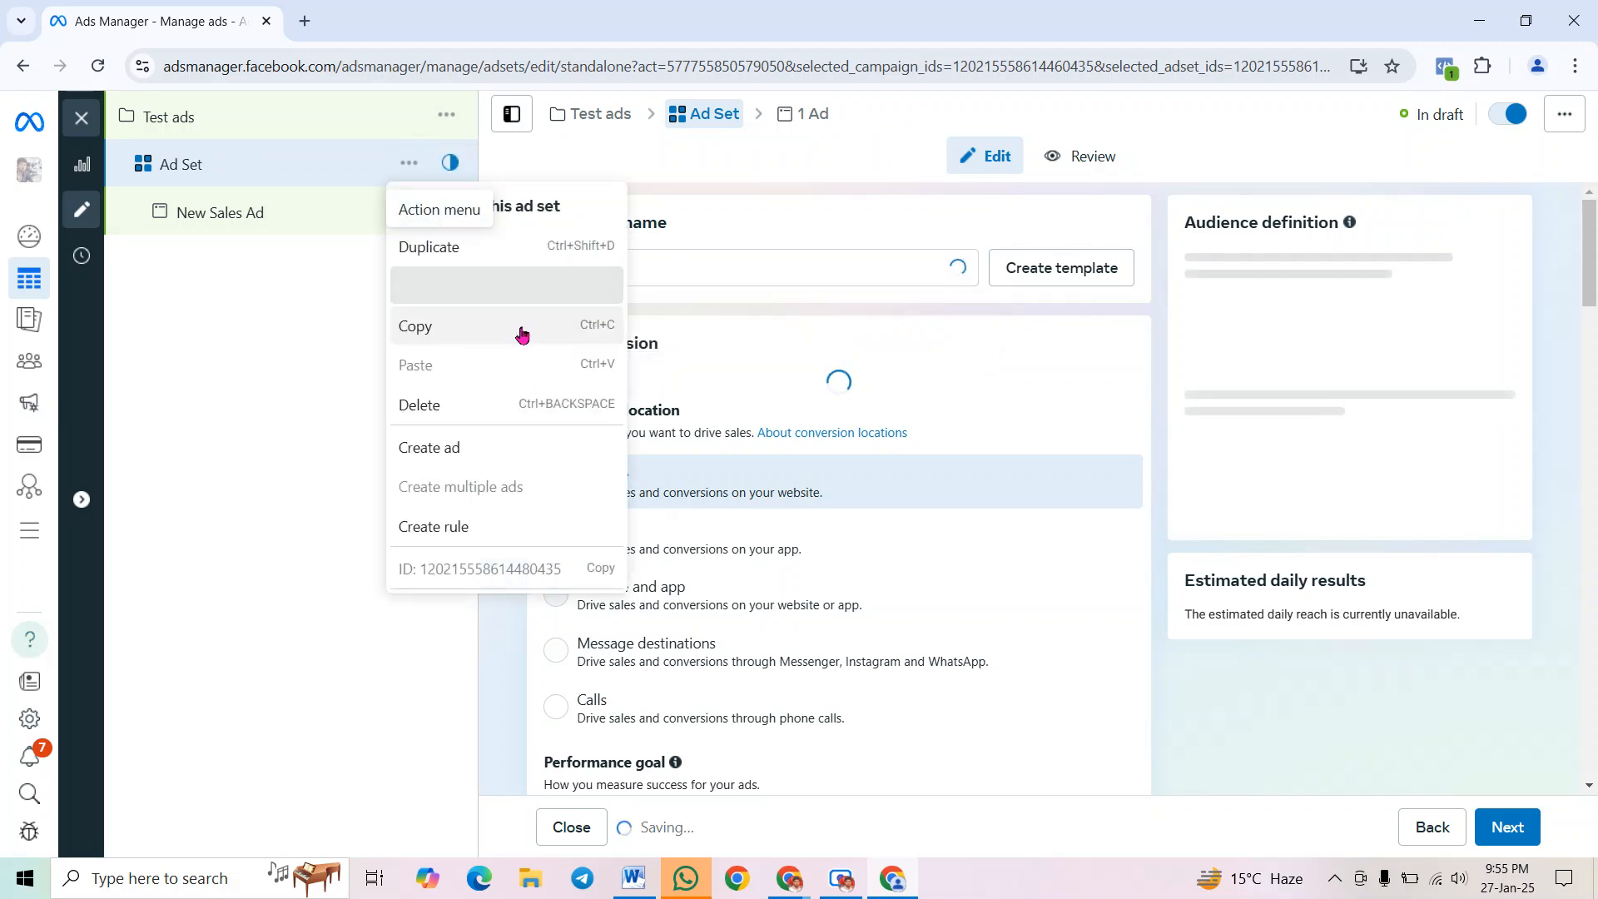
{"action": "left_click", "coordinate": [499, 636]}
Set the ad set's conversion location to Message destinations and bring up its Facebook Page and messaging app settings
{"action": "left_click_drag", "start_coordinate": [1597, 283], "coordinate": [1596, 285]}
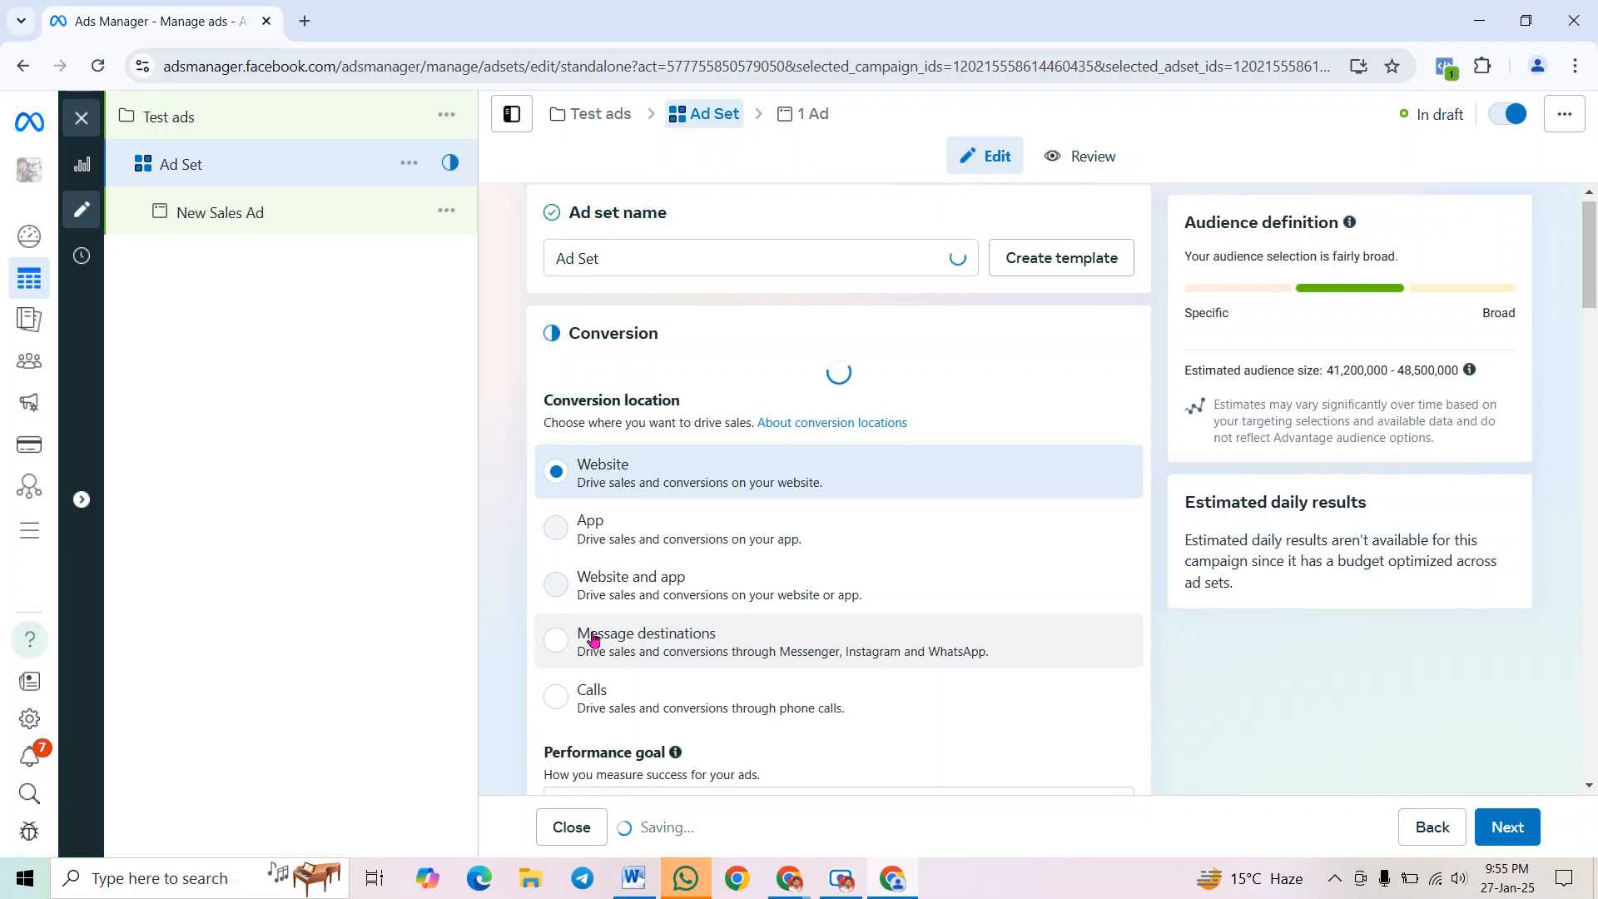
{"action": "left_click", "coordinate": [562, 660]}
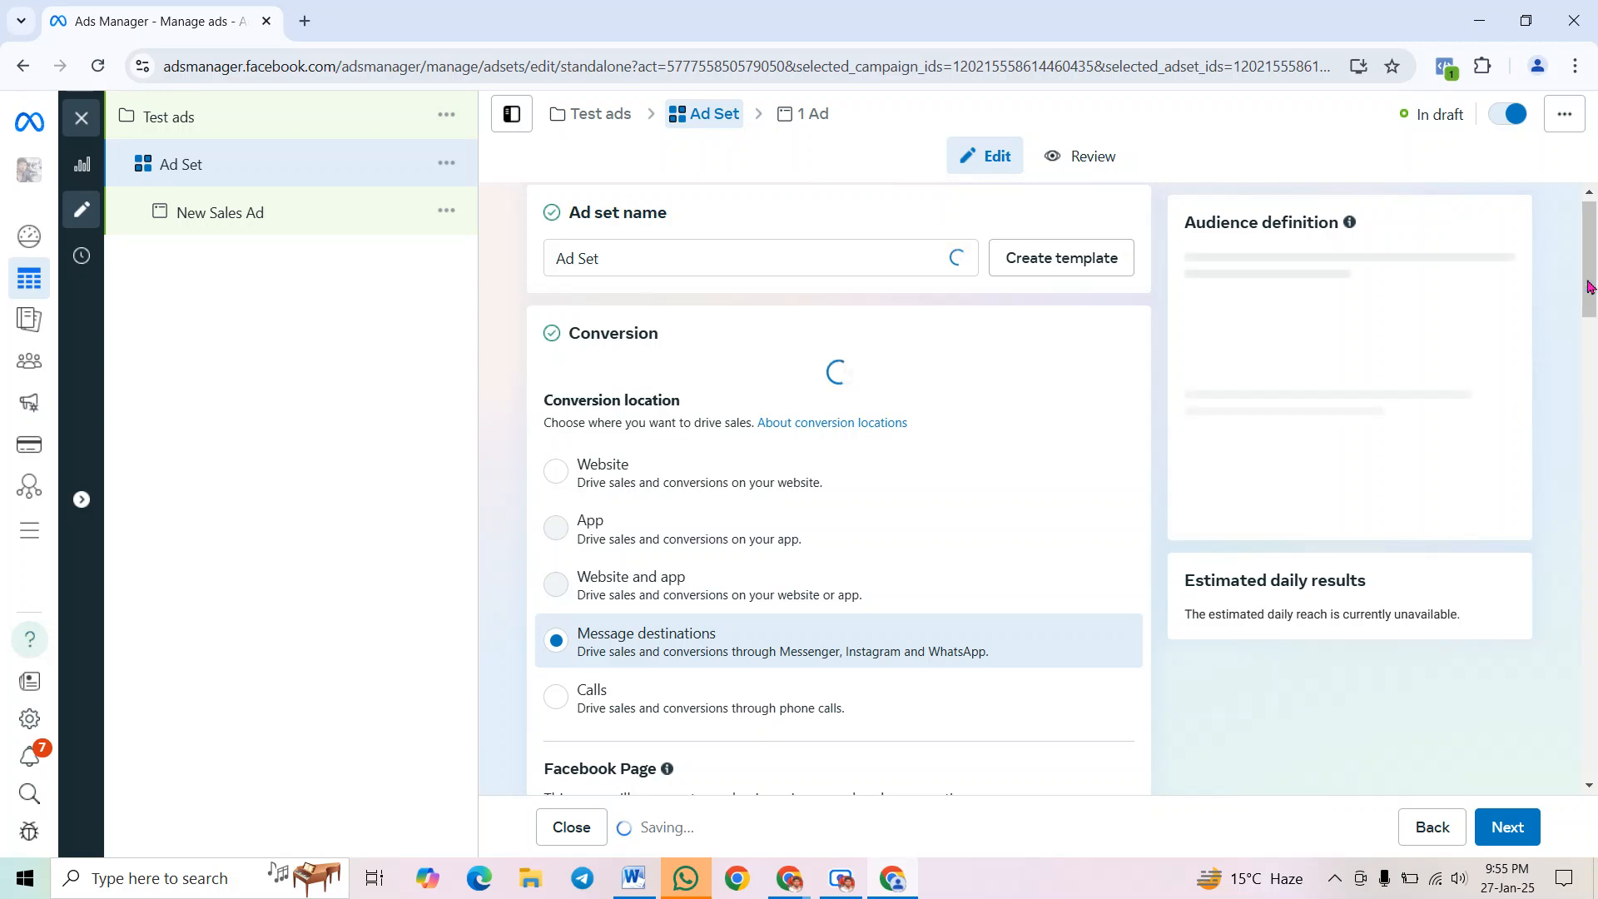
{"action": "left_click_drag", "start_coordinate": [1594, 285], "coordinate": [1591, 398]}
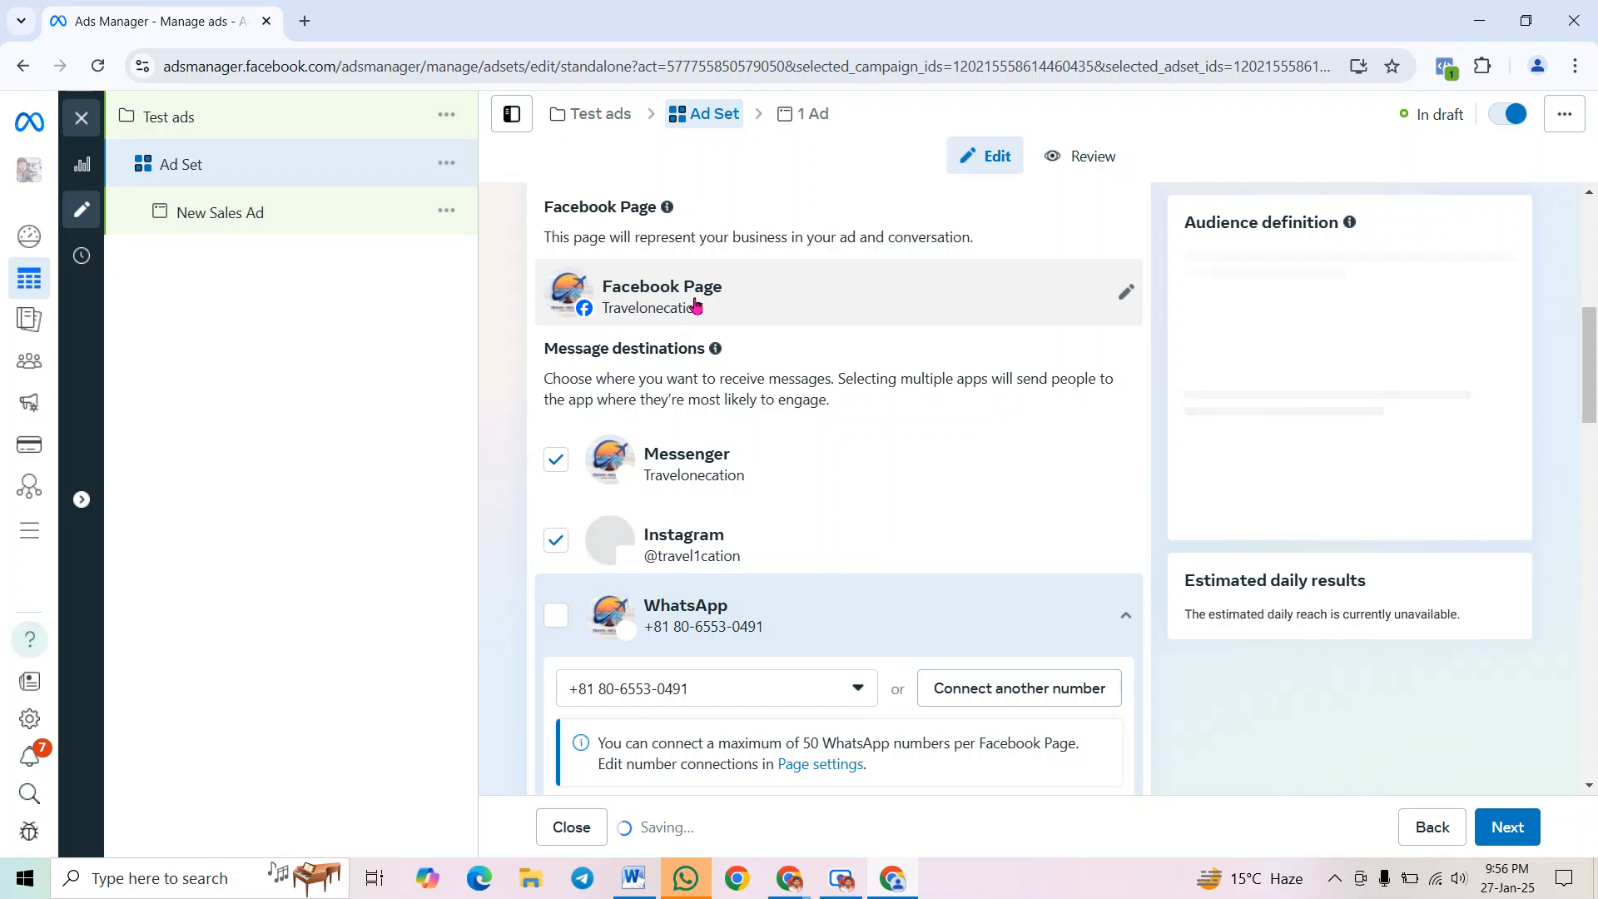
Change the ad set's Facebook Page to Tasfi it
{"action": "left_click_drag", "start_coordinate": [543, 207], "coordinate": [671, 215]}
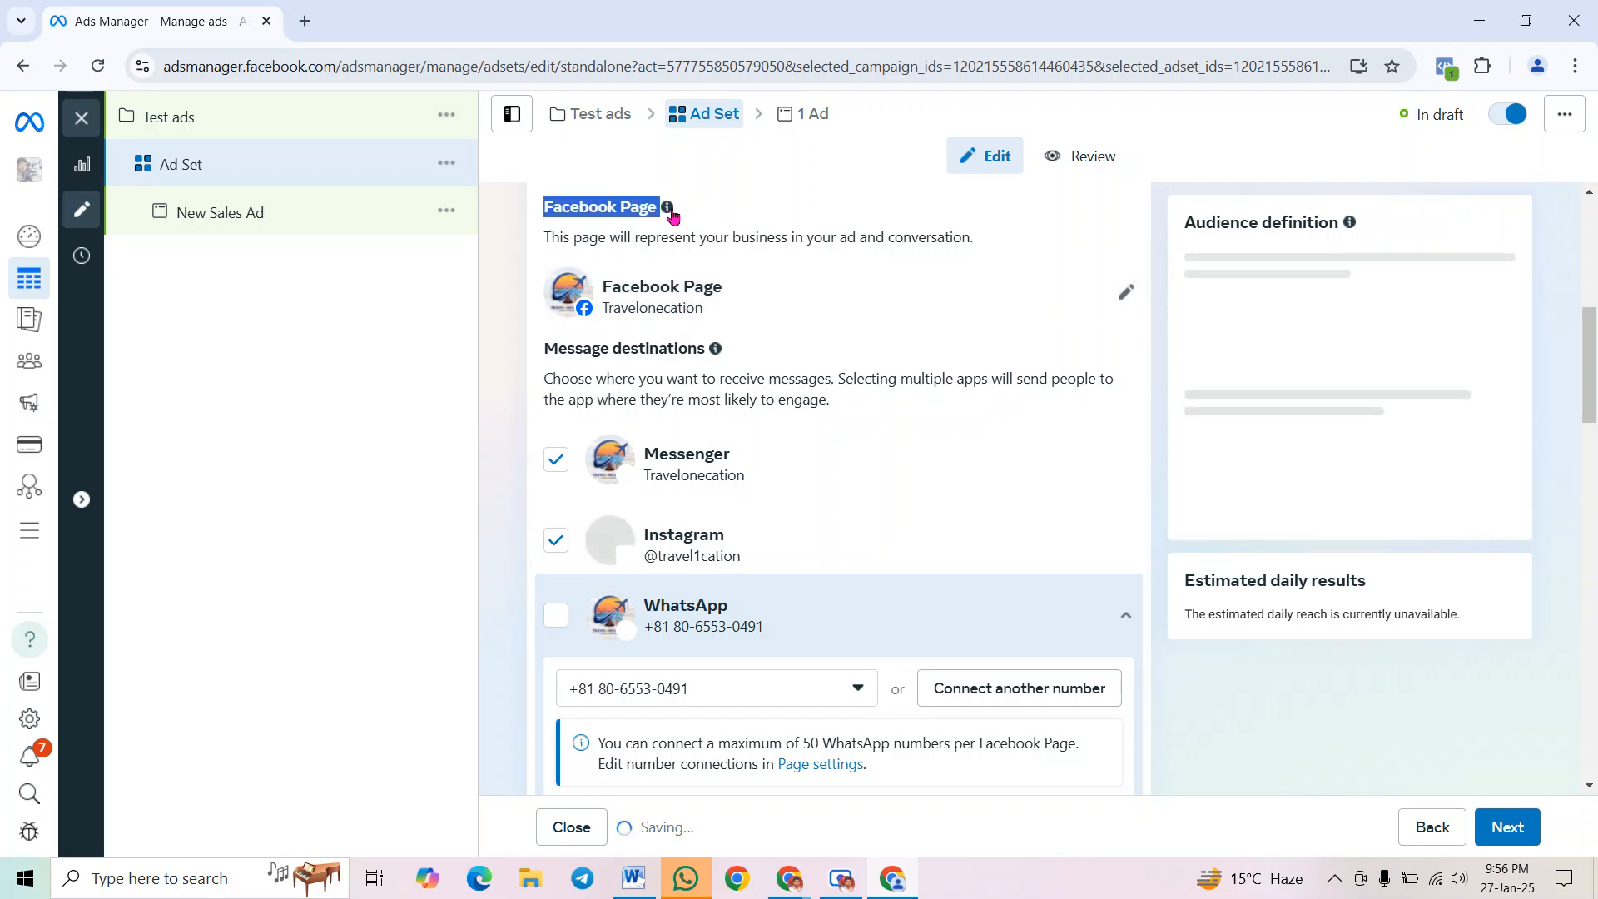
{"action": "left_click", "coordinate": [1014, 403]}
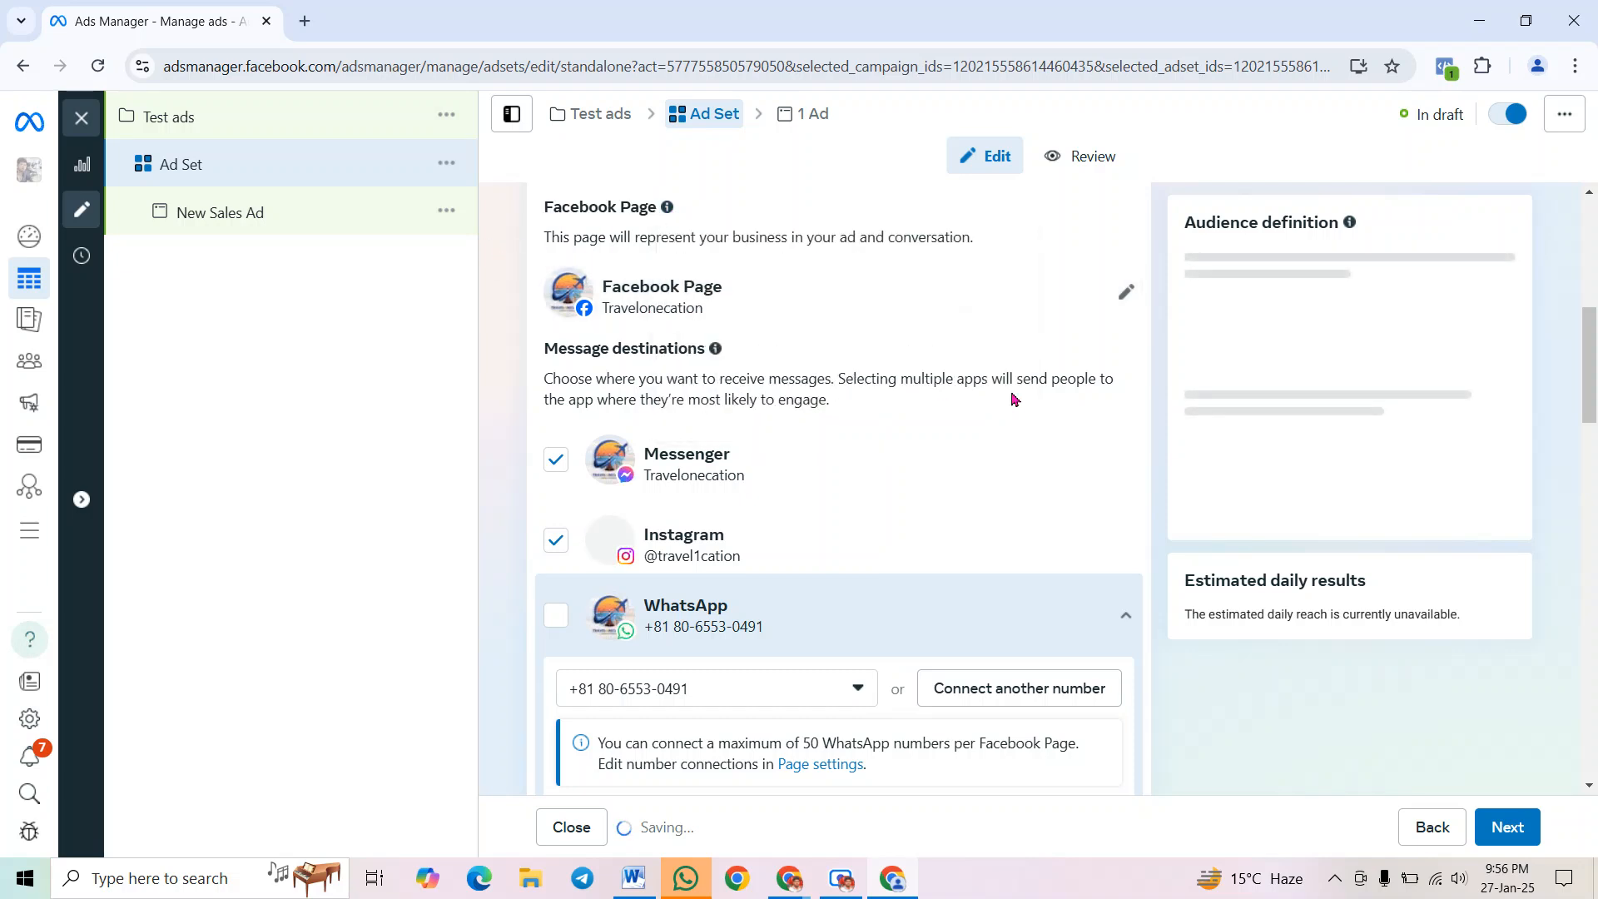
{"action": "left_click", "coordinate": [1126, 293]}
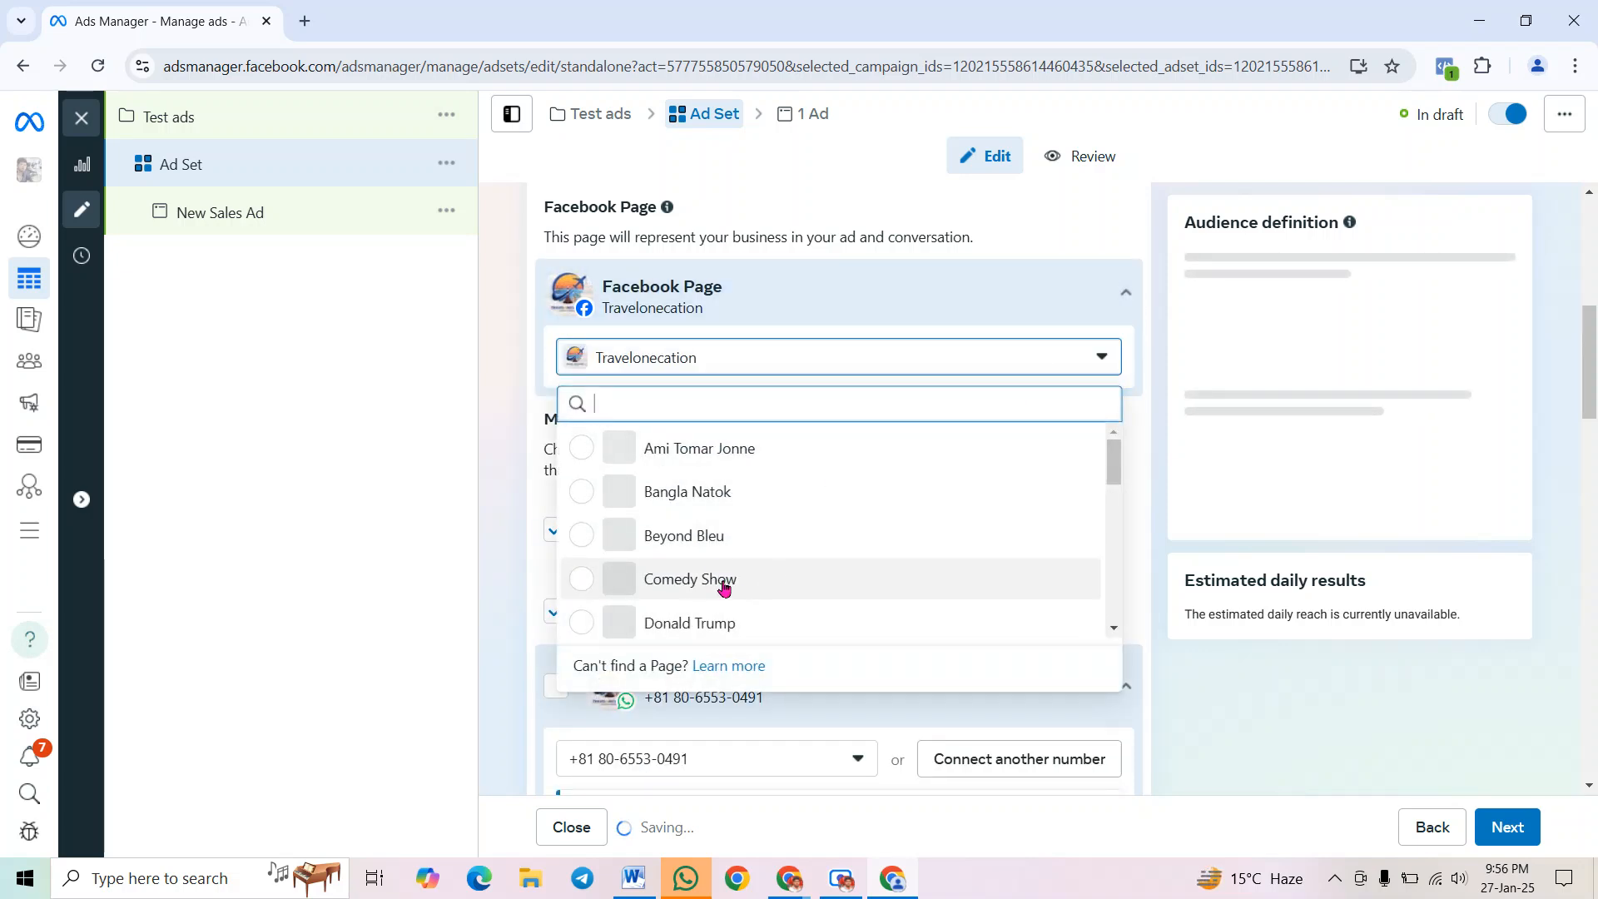
{"action": "scroll", "coordinate": [767, 560], "scroll_direction": "down", "scroll_amount": 10}
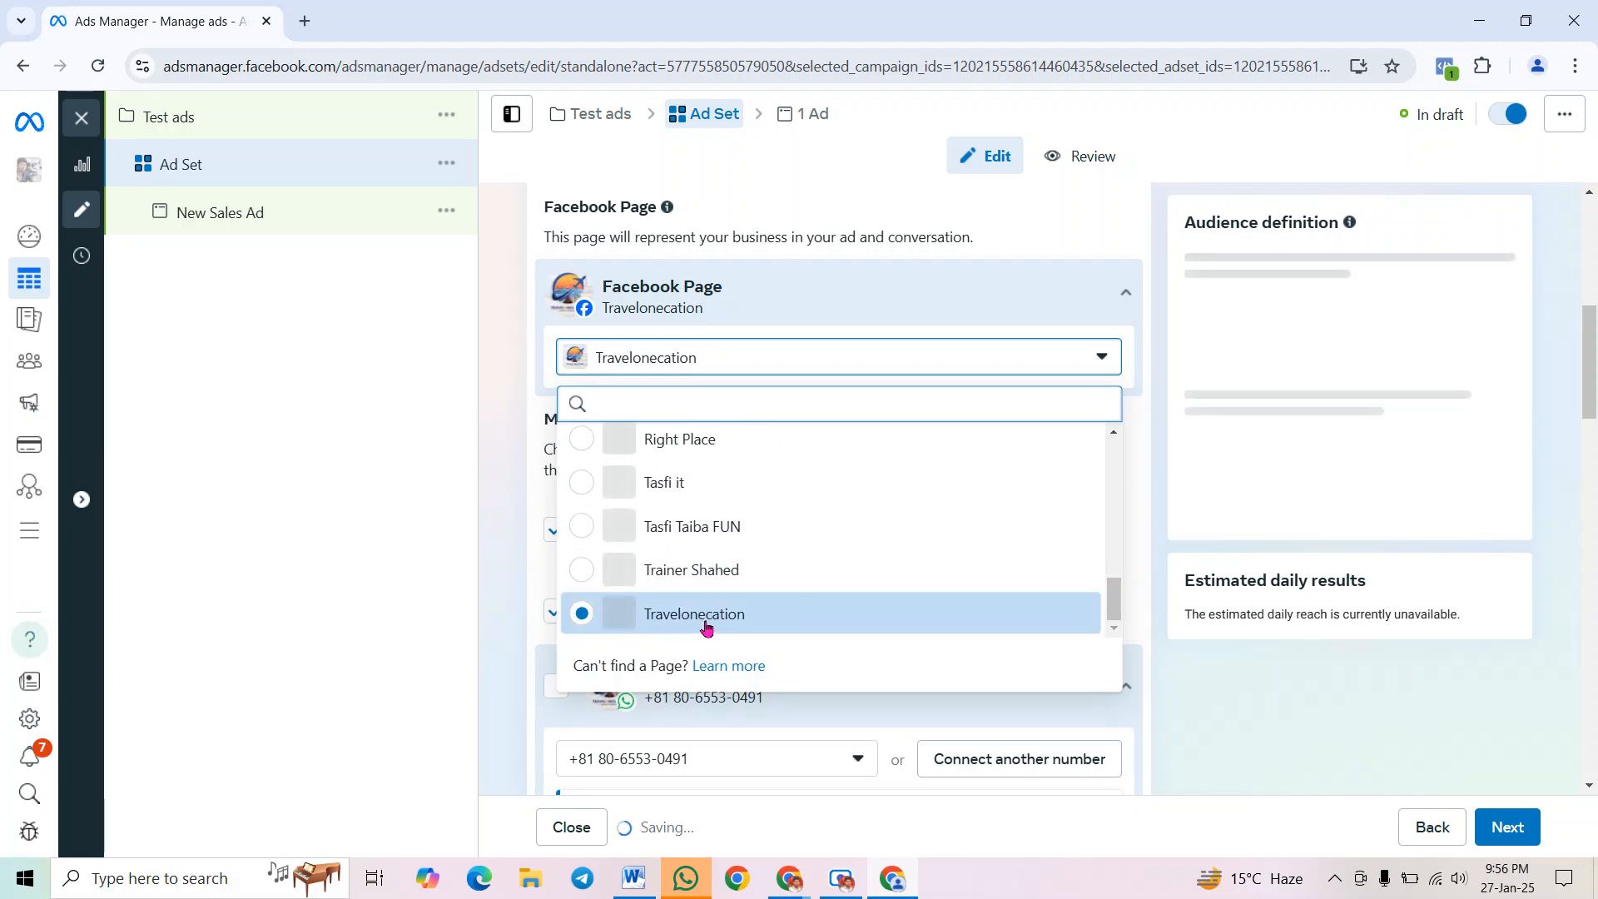
{"action": "scroll", "coordinate": [707, 625], "scroll_direction": "up", "scroll_amount": 4}
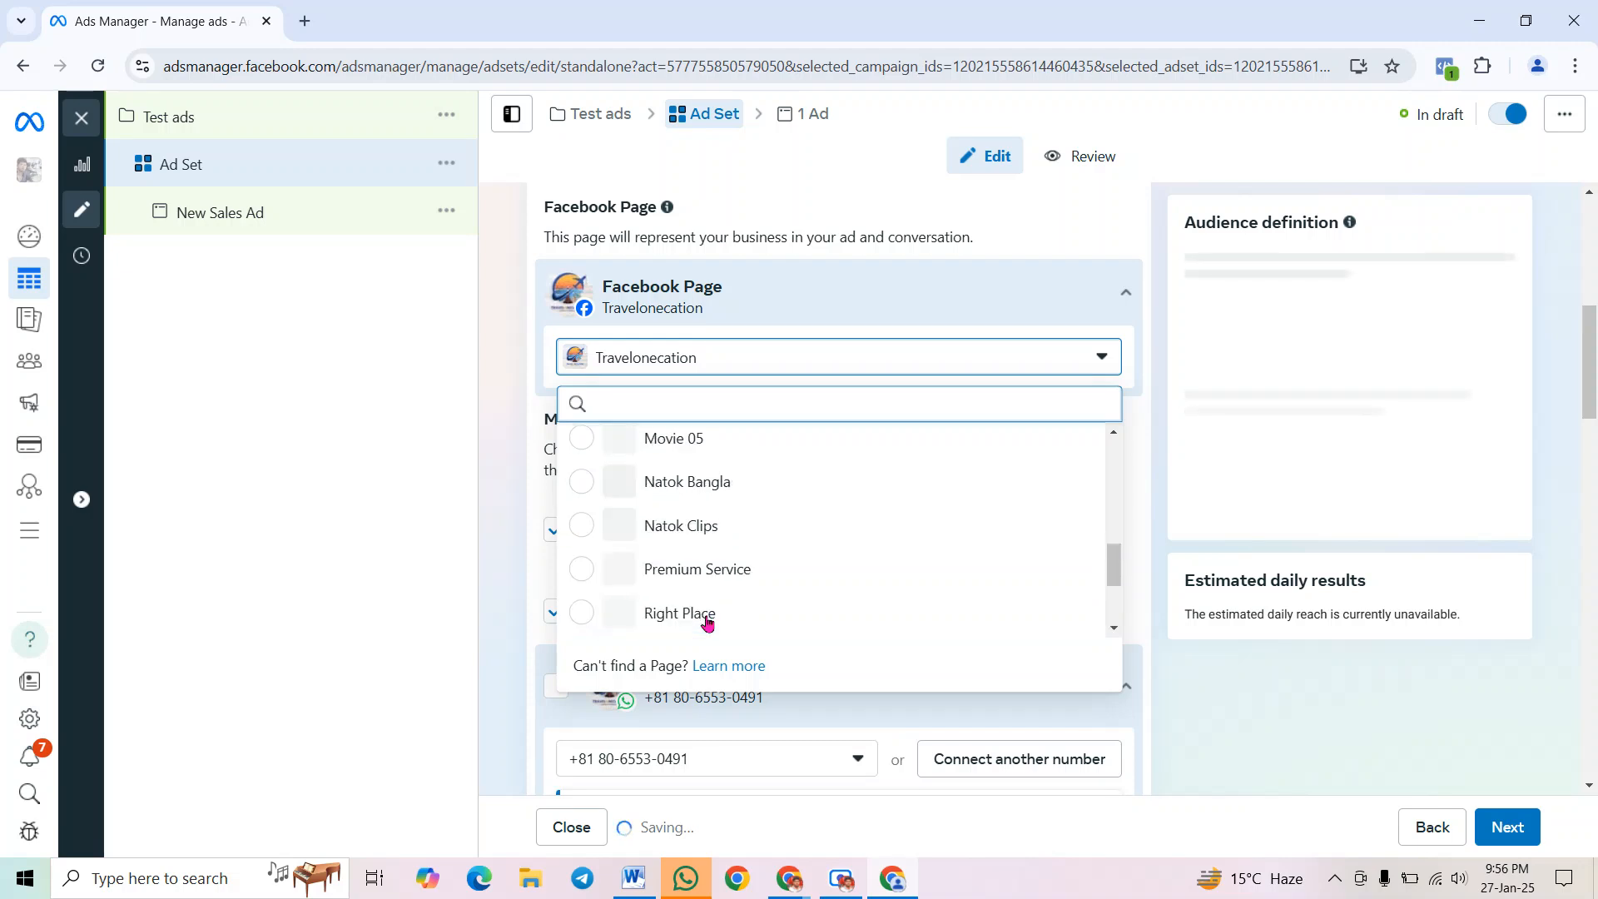
{"action": "scroll", "coordinate": [707, 620], "scroll_direction": "up", "scroll_amount": 5}
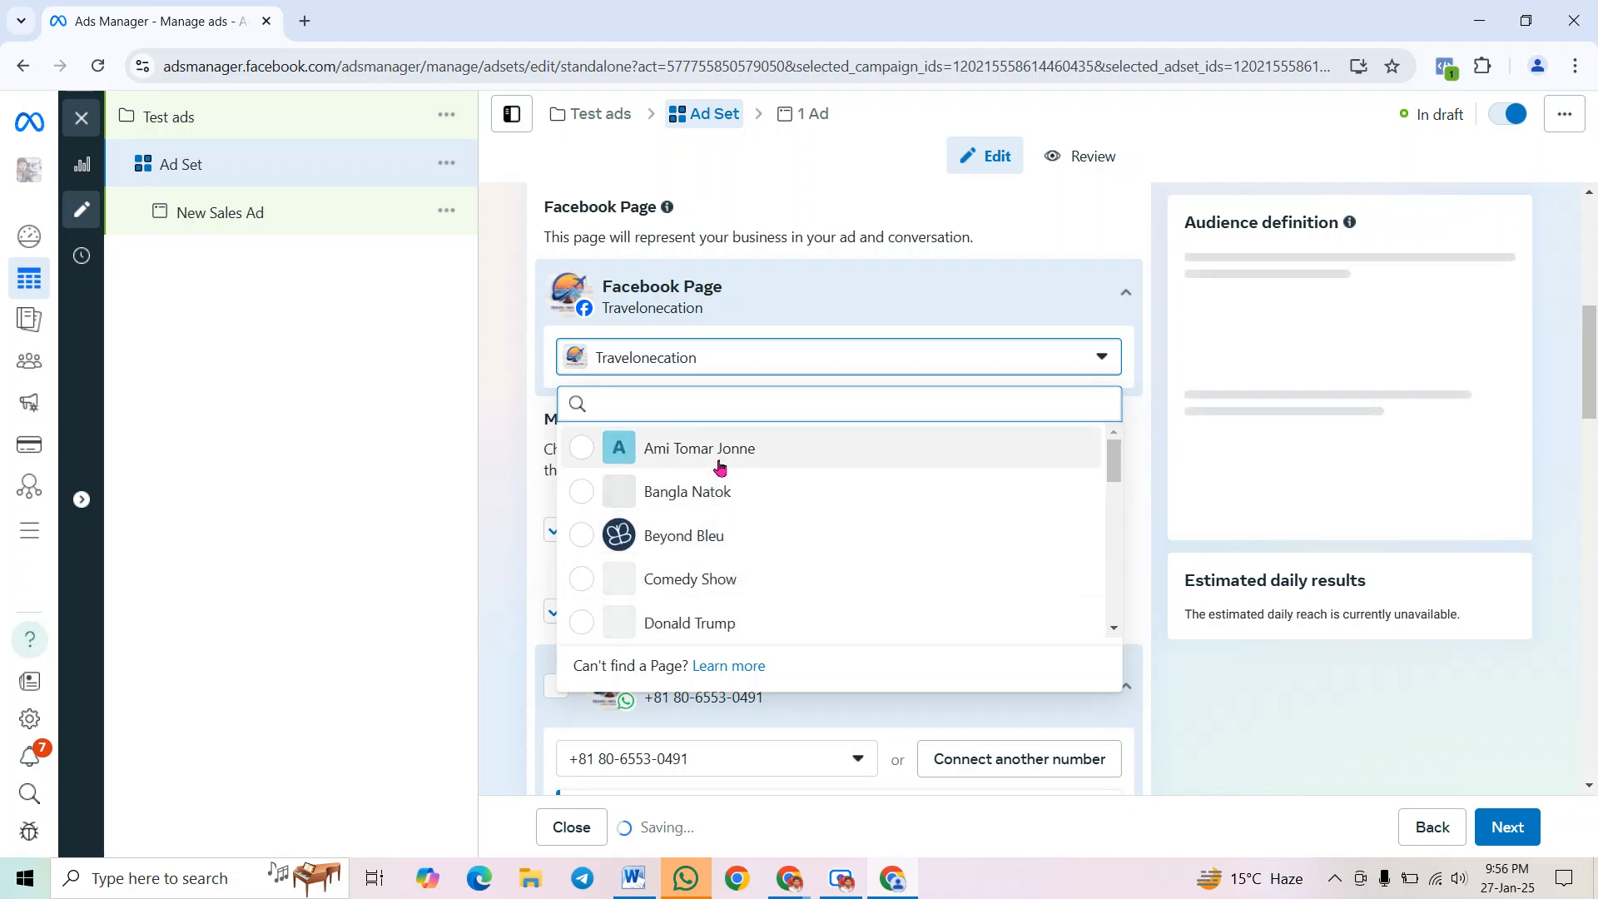
{"action": "scroll", "coordinate": [715, 599], "scroll_direction": "down", "scroll_amount": 3}
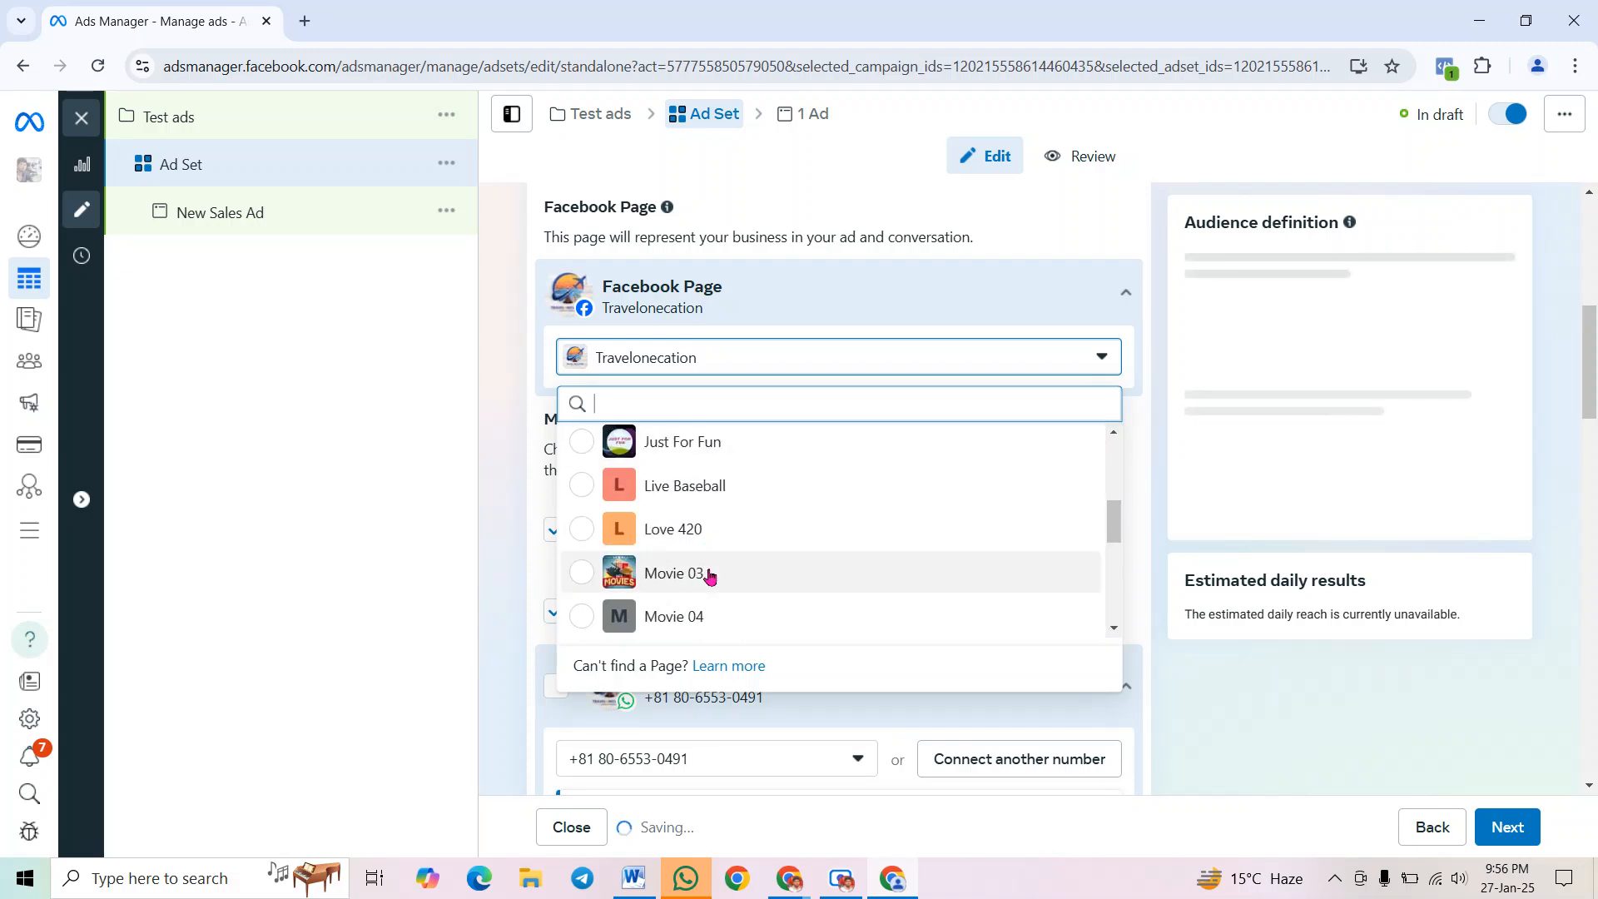
{"action": "scroll", "coordinate": [708, 574], "scroll_direction": "down", "scroll_amount": 3}
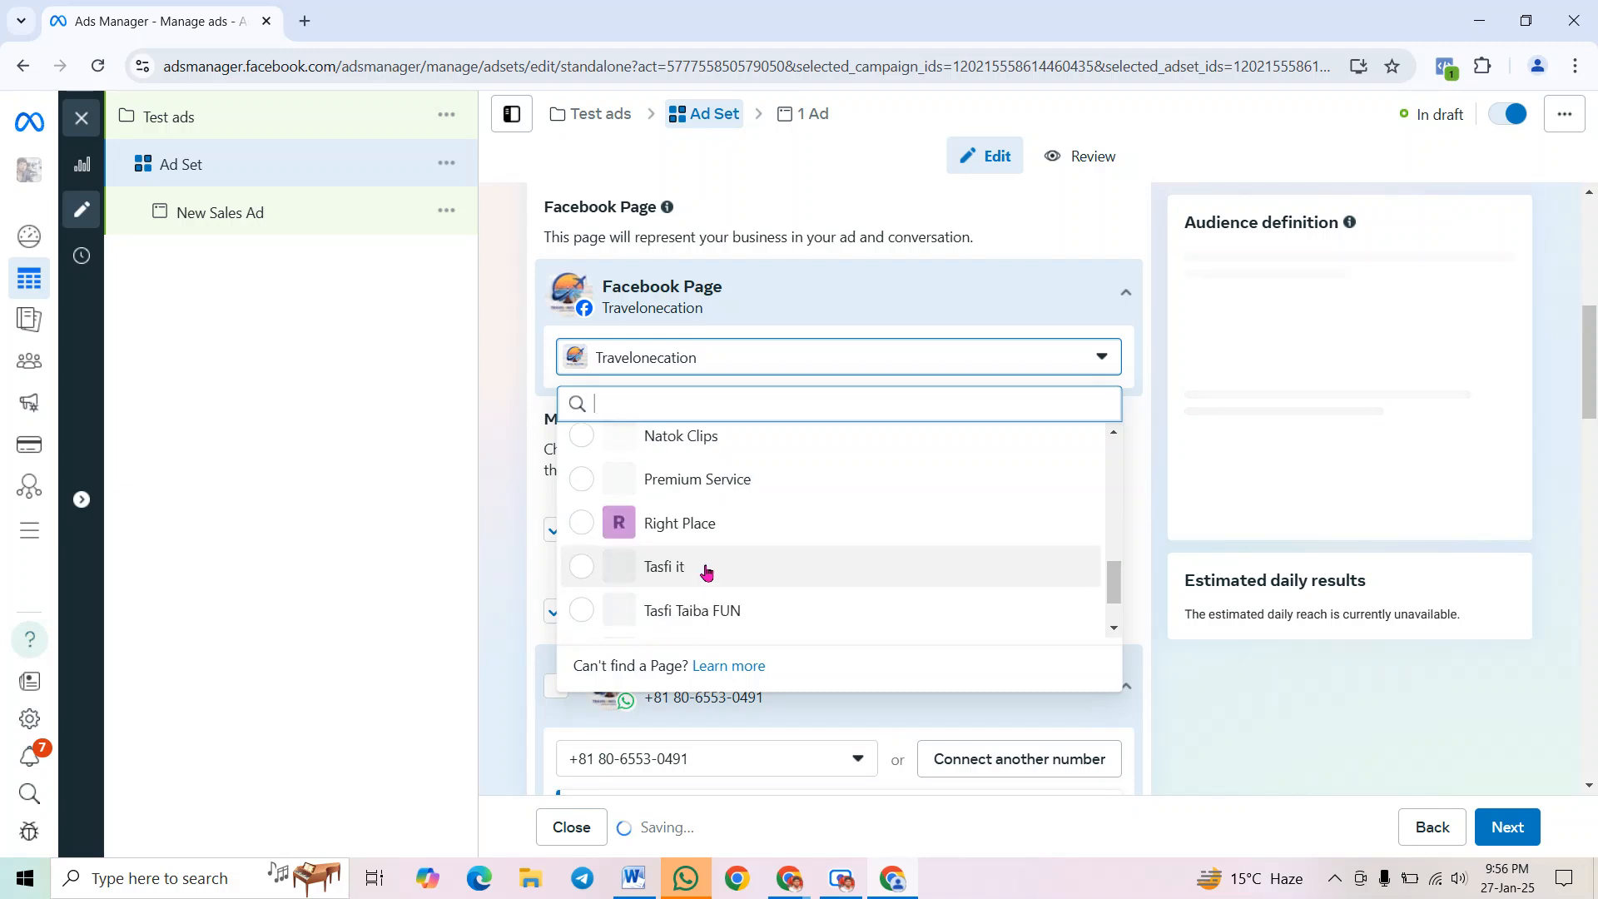
{"action": "left_click", "coordinate": [683, 575]}
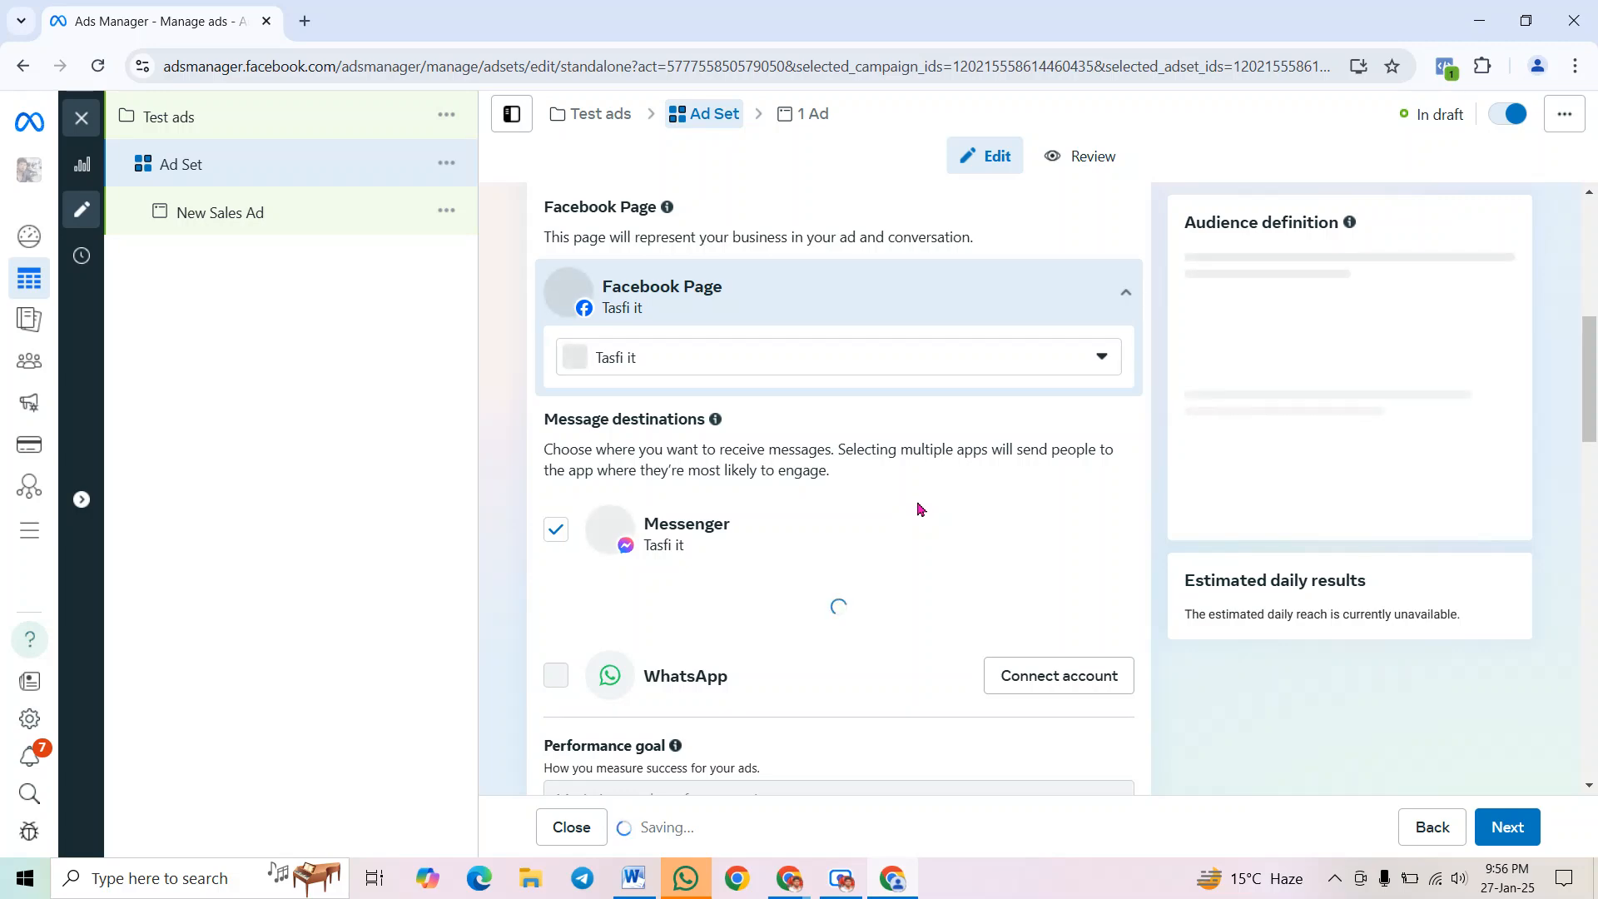
Examine the ad set's conversion location, message destinations and performance goal settings for the chosen Page
{"action": "scroll", "coordinate": [828, 409], "scroll_direction": "up", "scroll_amount": 7}
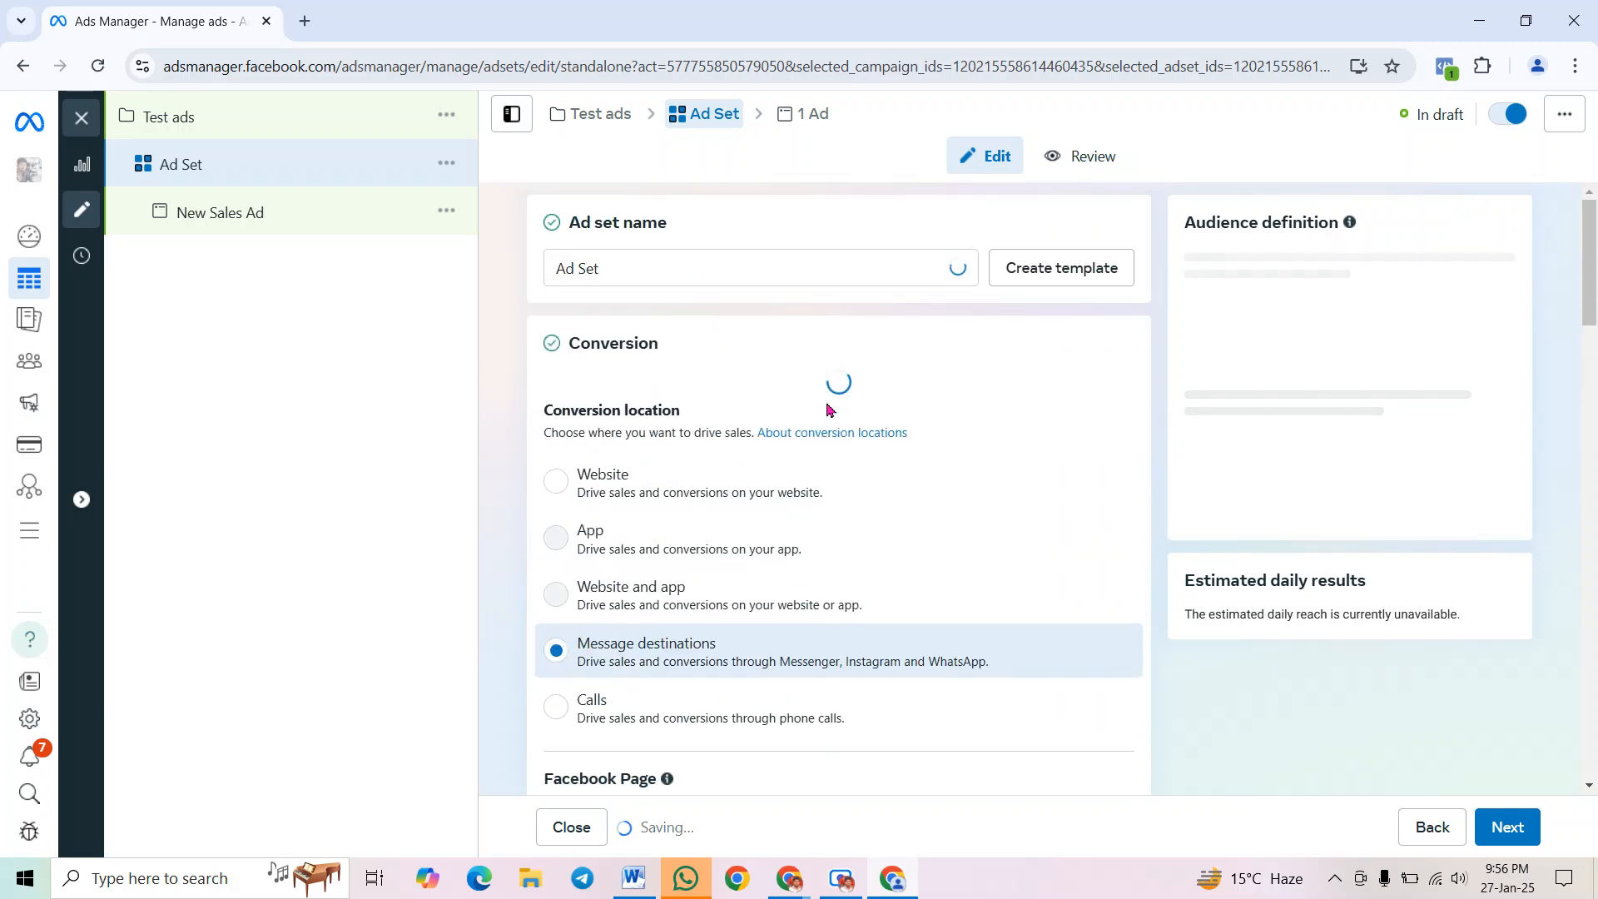
{"action": "scroll", "coordinate": [807, 531], "scroll_direction": "down", "scroll_amount": 4}
{"action": "scroll", "coordinate": [685, 553], "scroll_direction": "down", "scroll_amount": 4}
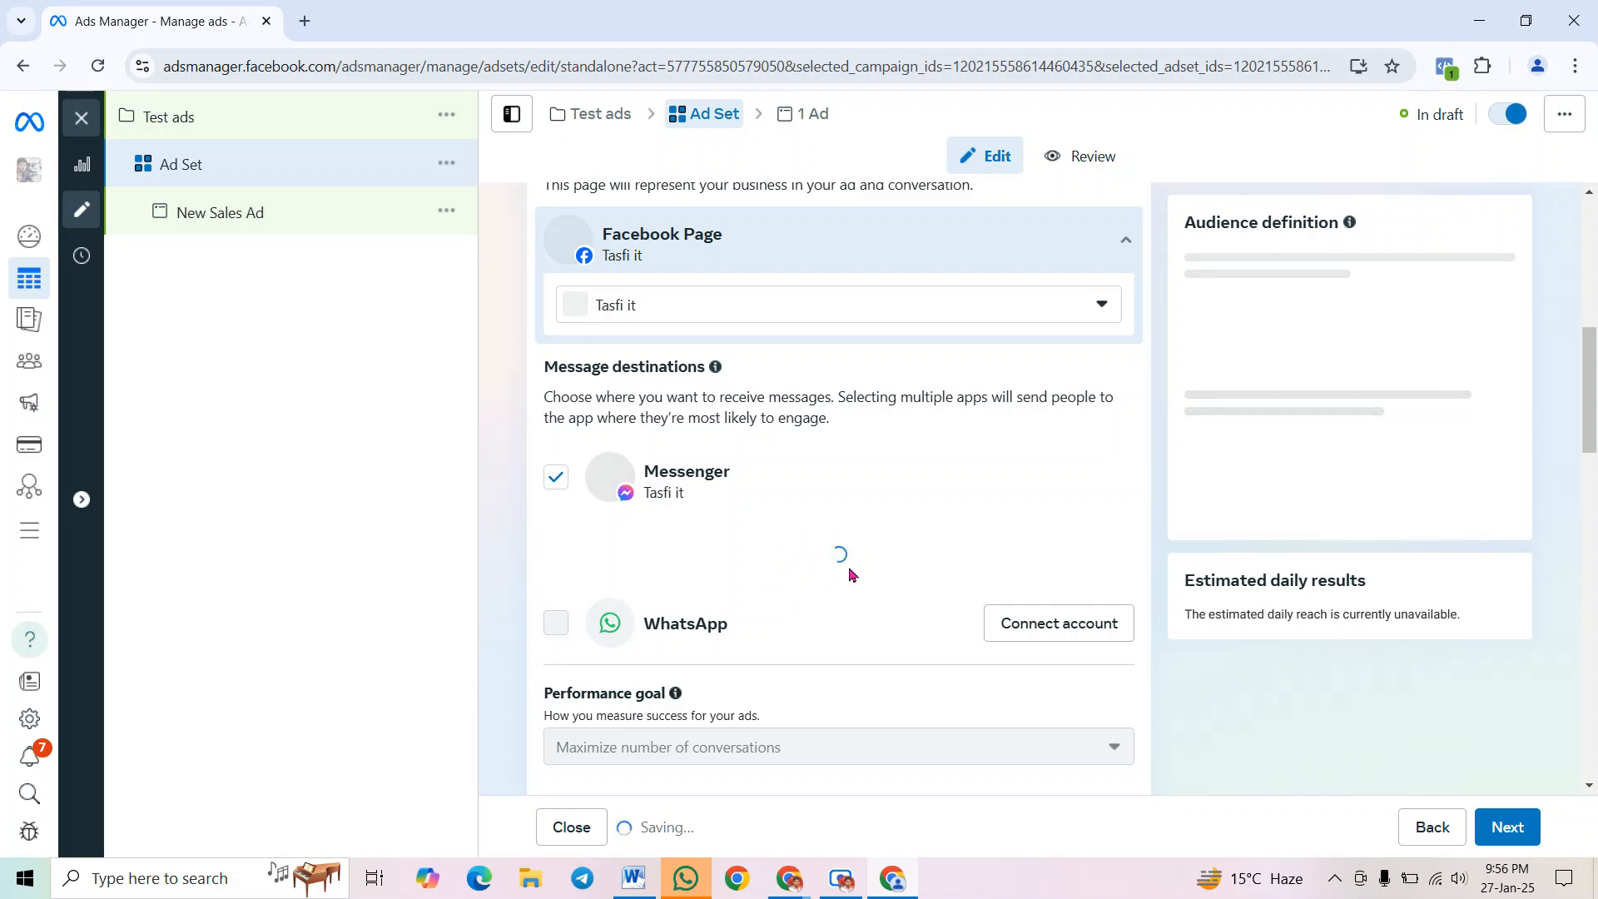
{"action": "scroll", "coordinate": [842, 569], "scroll_direction": "down", "scroll_amount": 3}
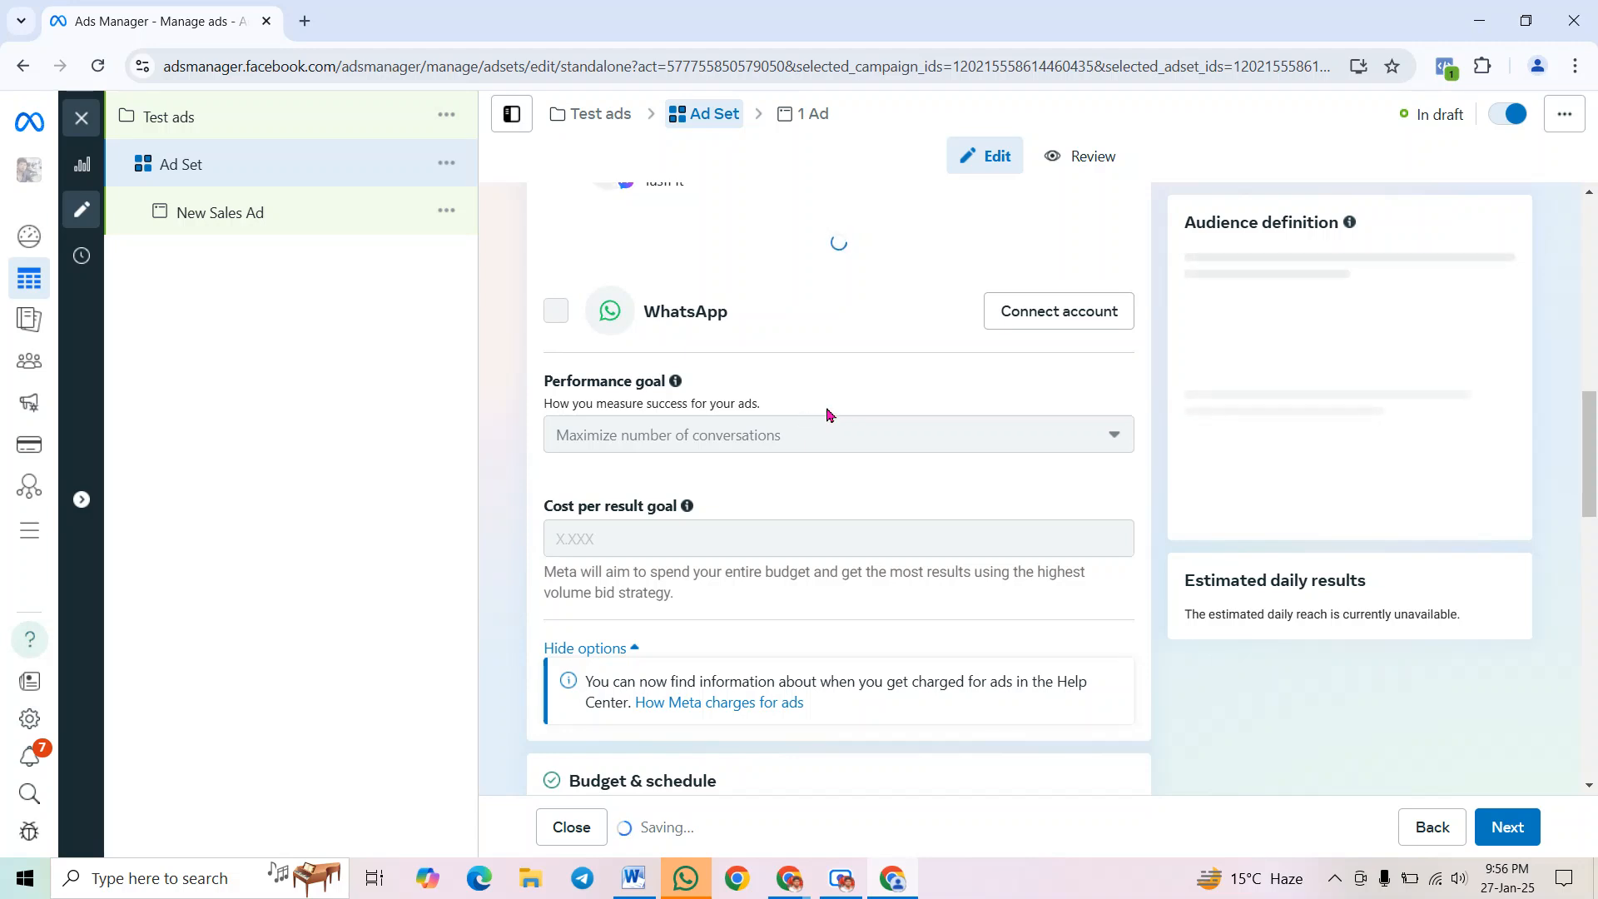
{"action": "scroll", "coordinate": [827, 416], "scroll_direction": "up", "scroll_amount": 3}
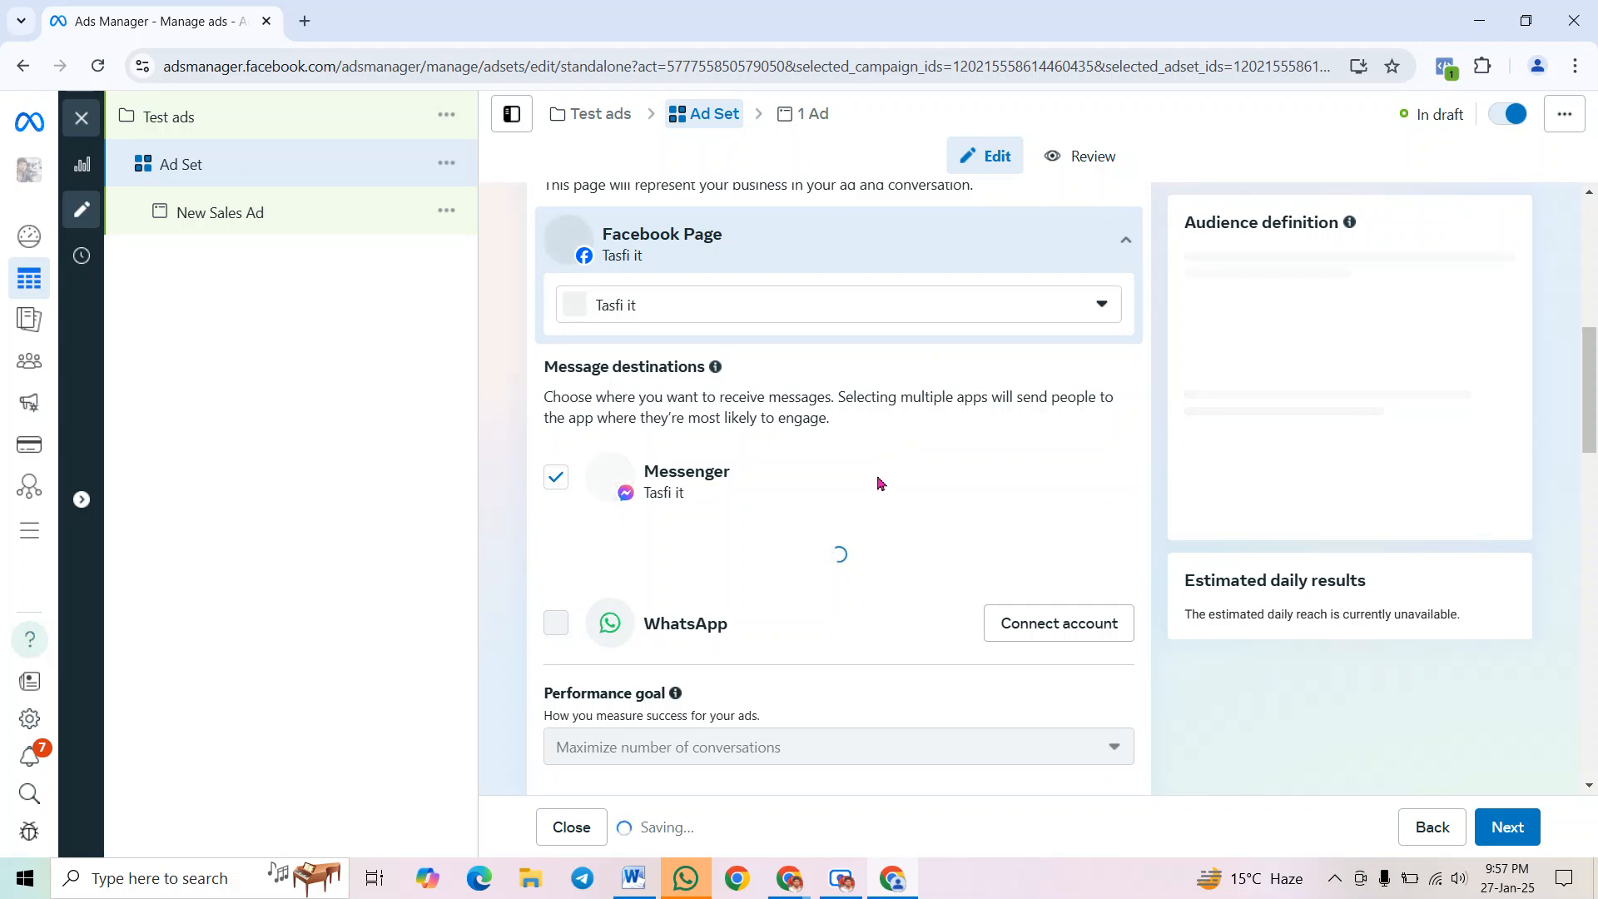
{"action": "scroll", "coordinate": [879, 482], "scroll_direction": "down", "scroll_amount": 1}
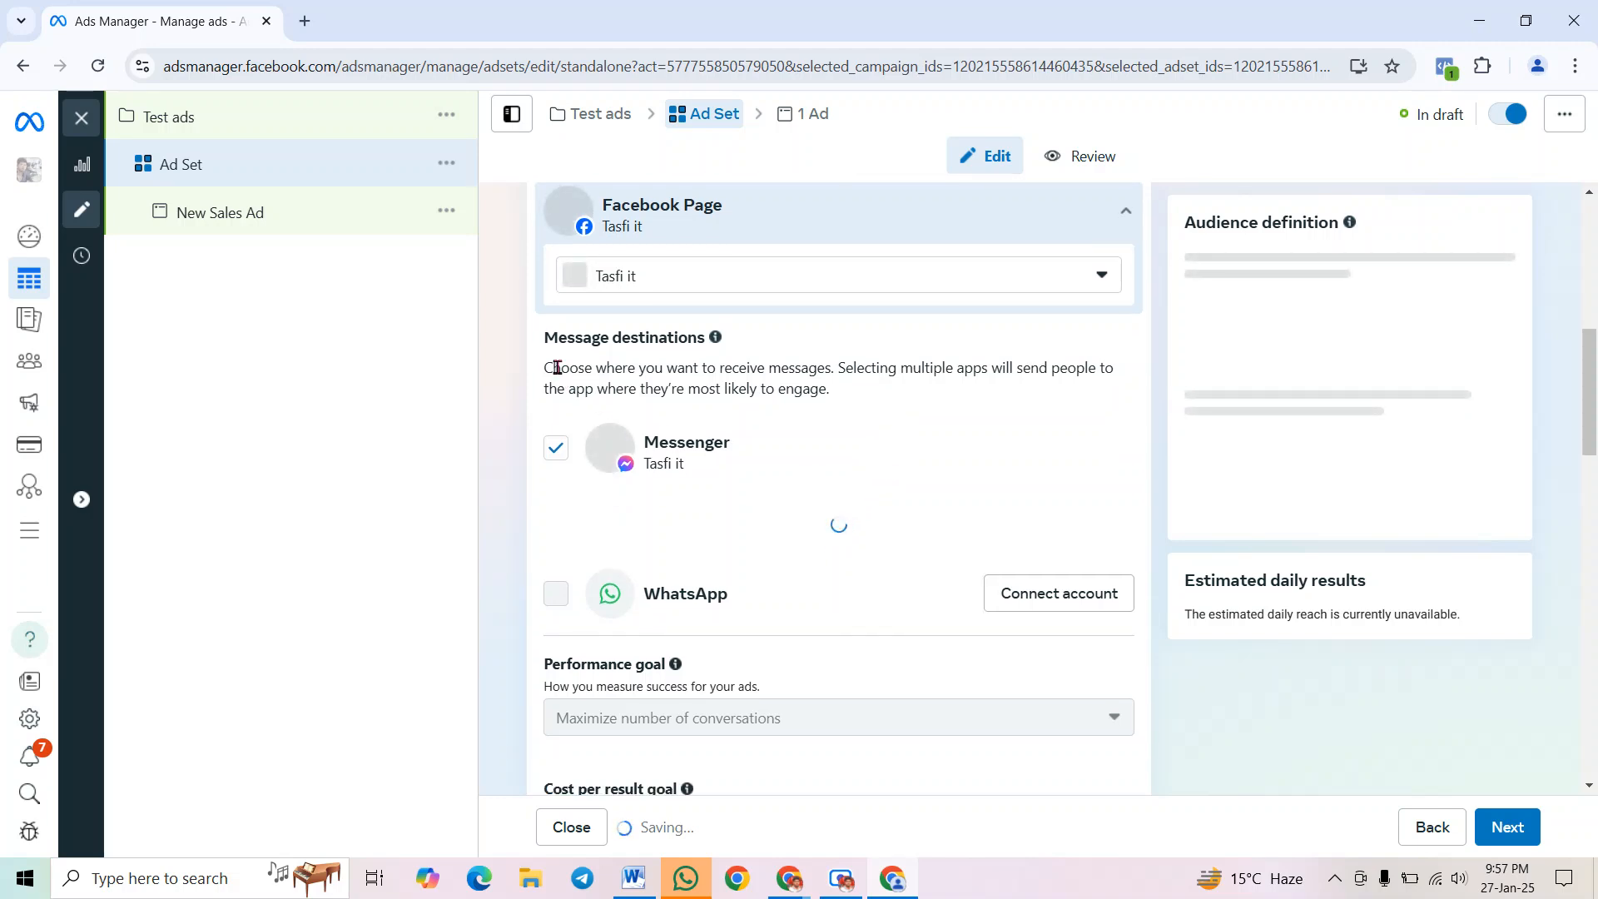
{"action": "left_click_drag", "start_coordinate": [543, 333], "coordinate": [711, 341]}
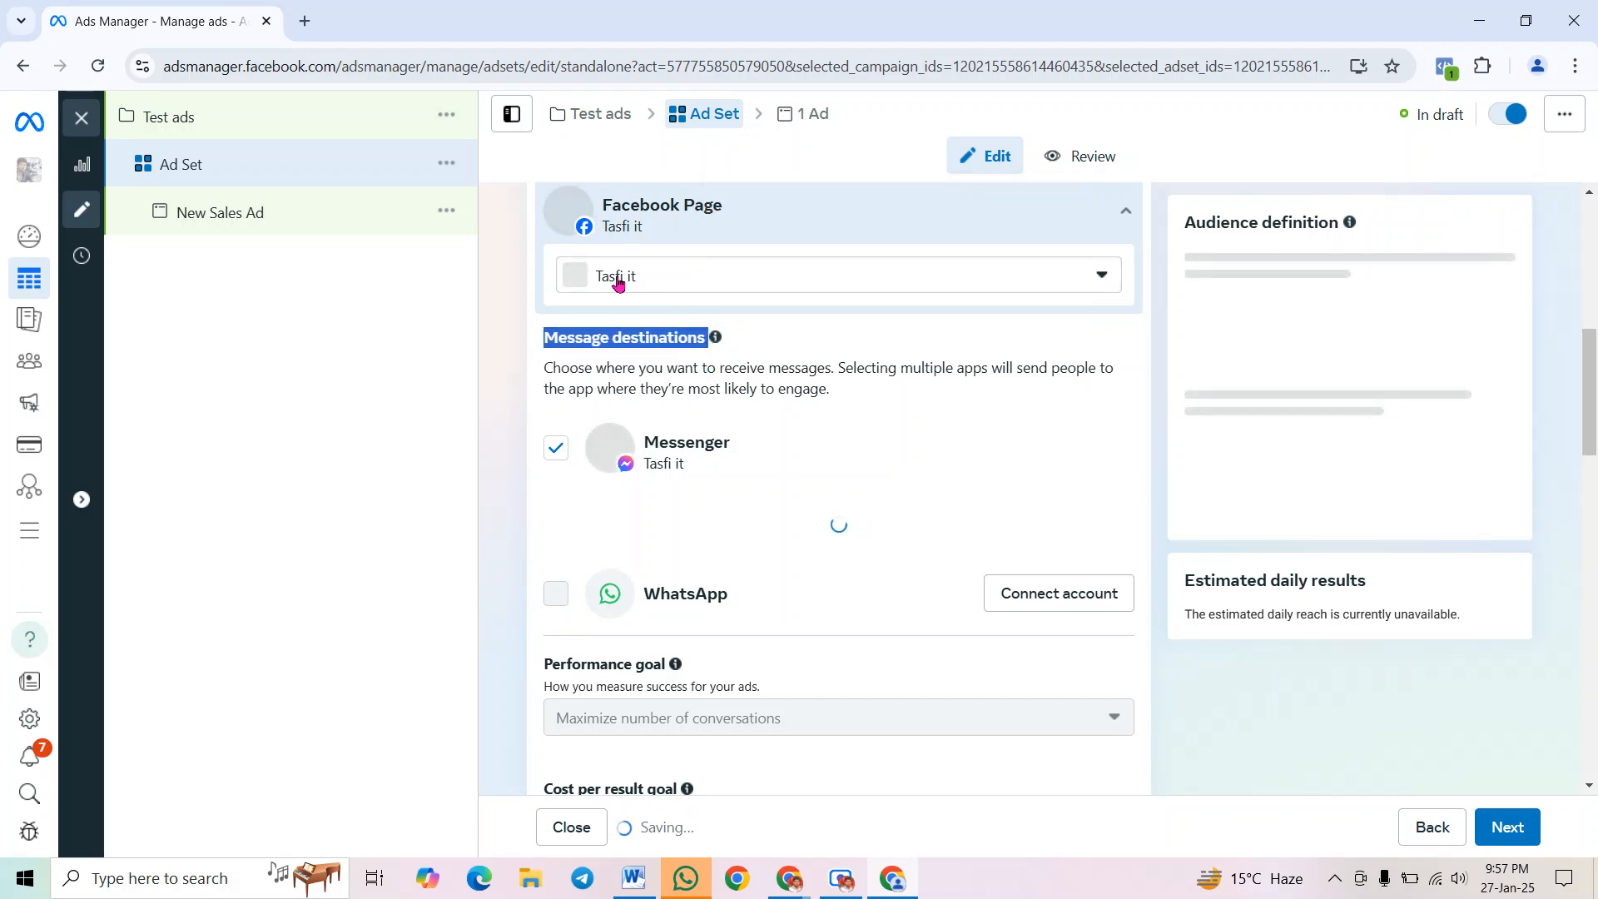
{"action": "left_click", "coordinate": [491, 344]}
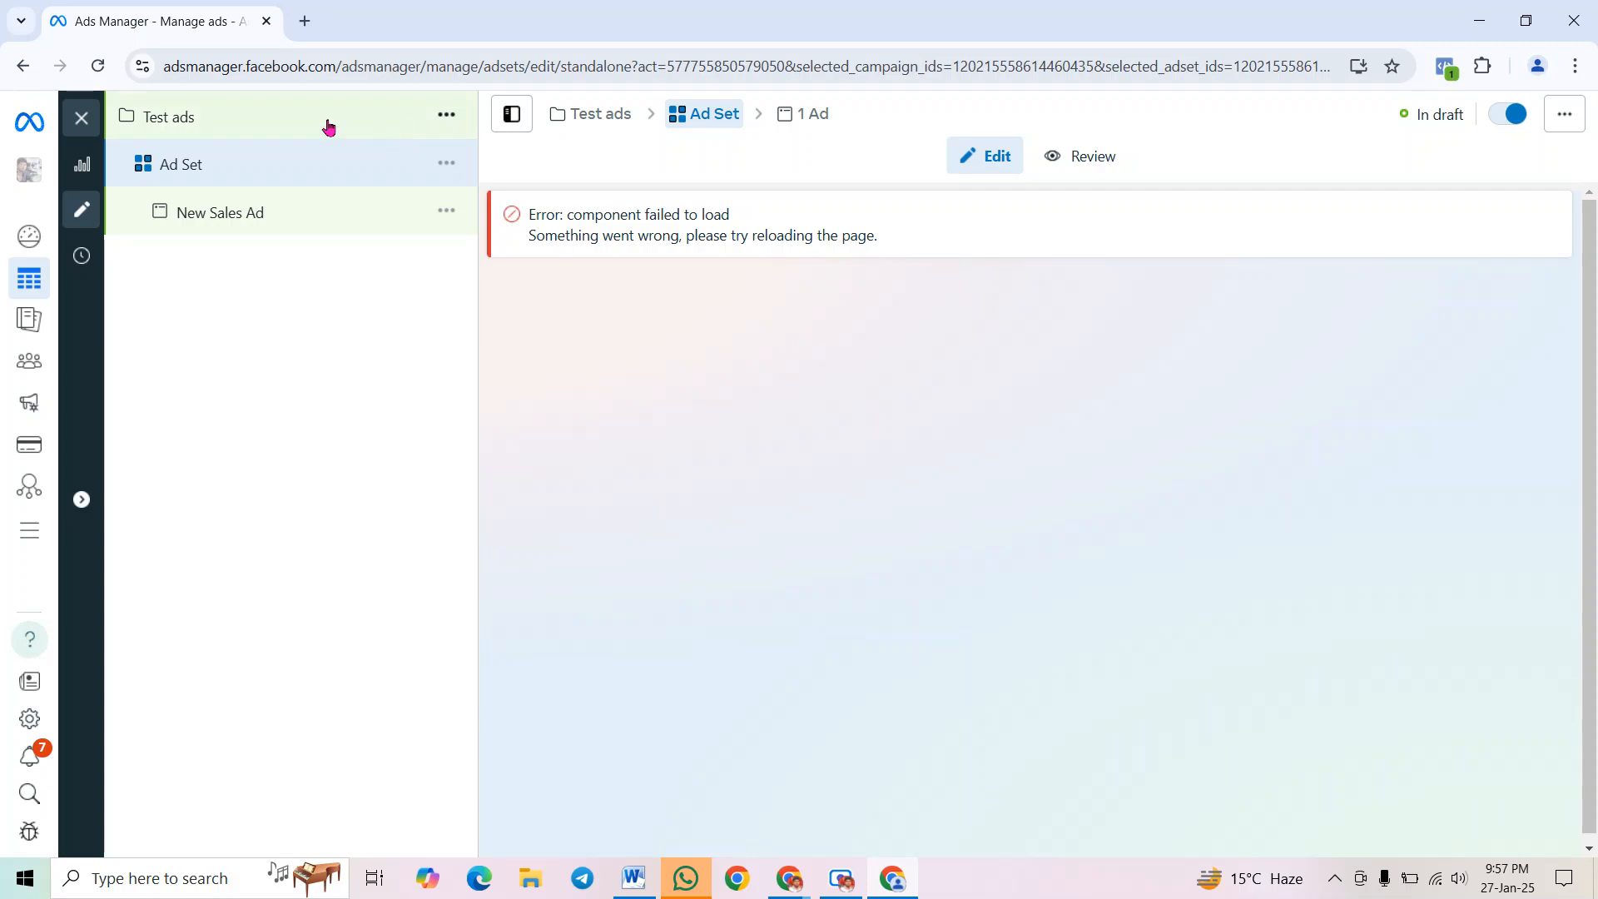
Reload the ad set editing page and confirm leaving any unsaved changes behind
{"action": "left_click", "coordinate": [97, 66]}
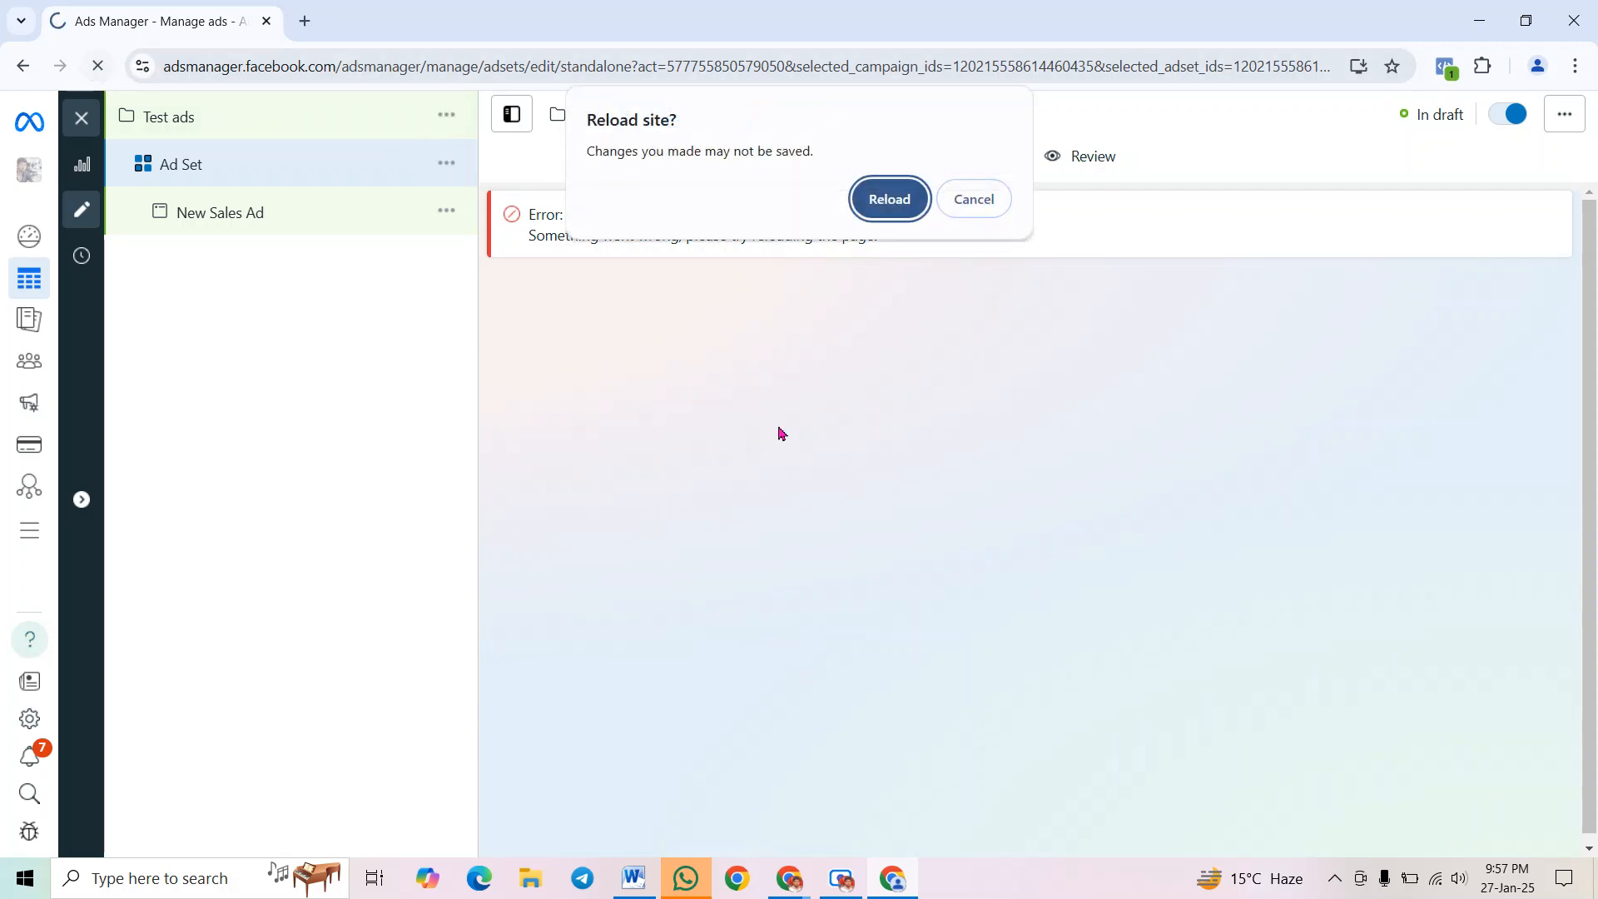
{"action": "left_click", "coordinate": [870, 213]}
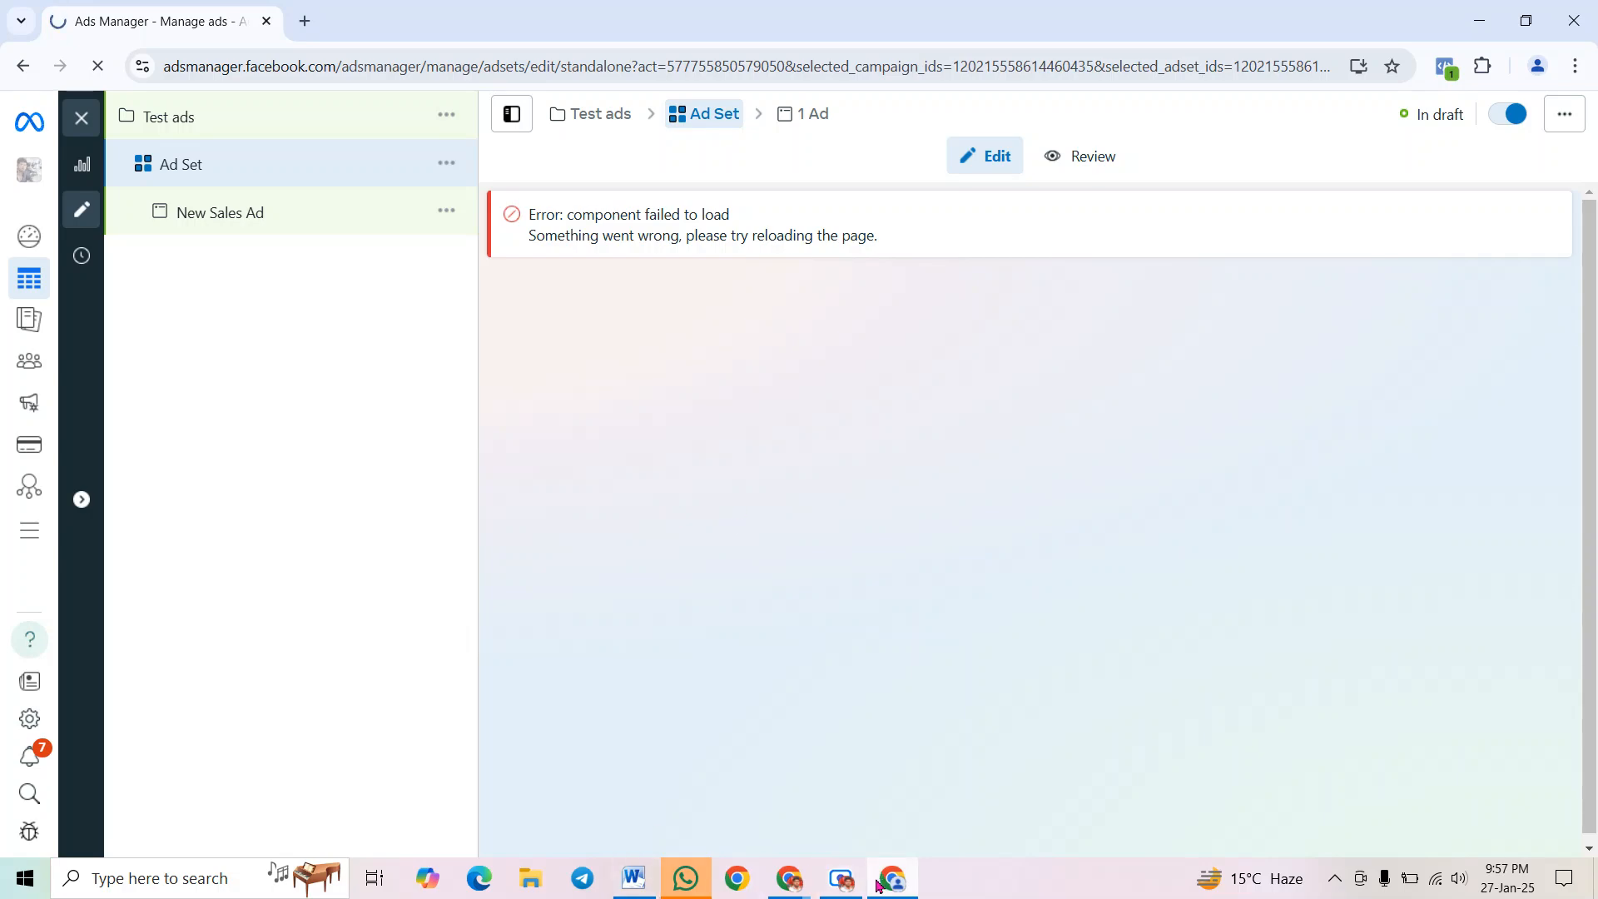
{"action": "left_click", "coordinate": [842, 879]}
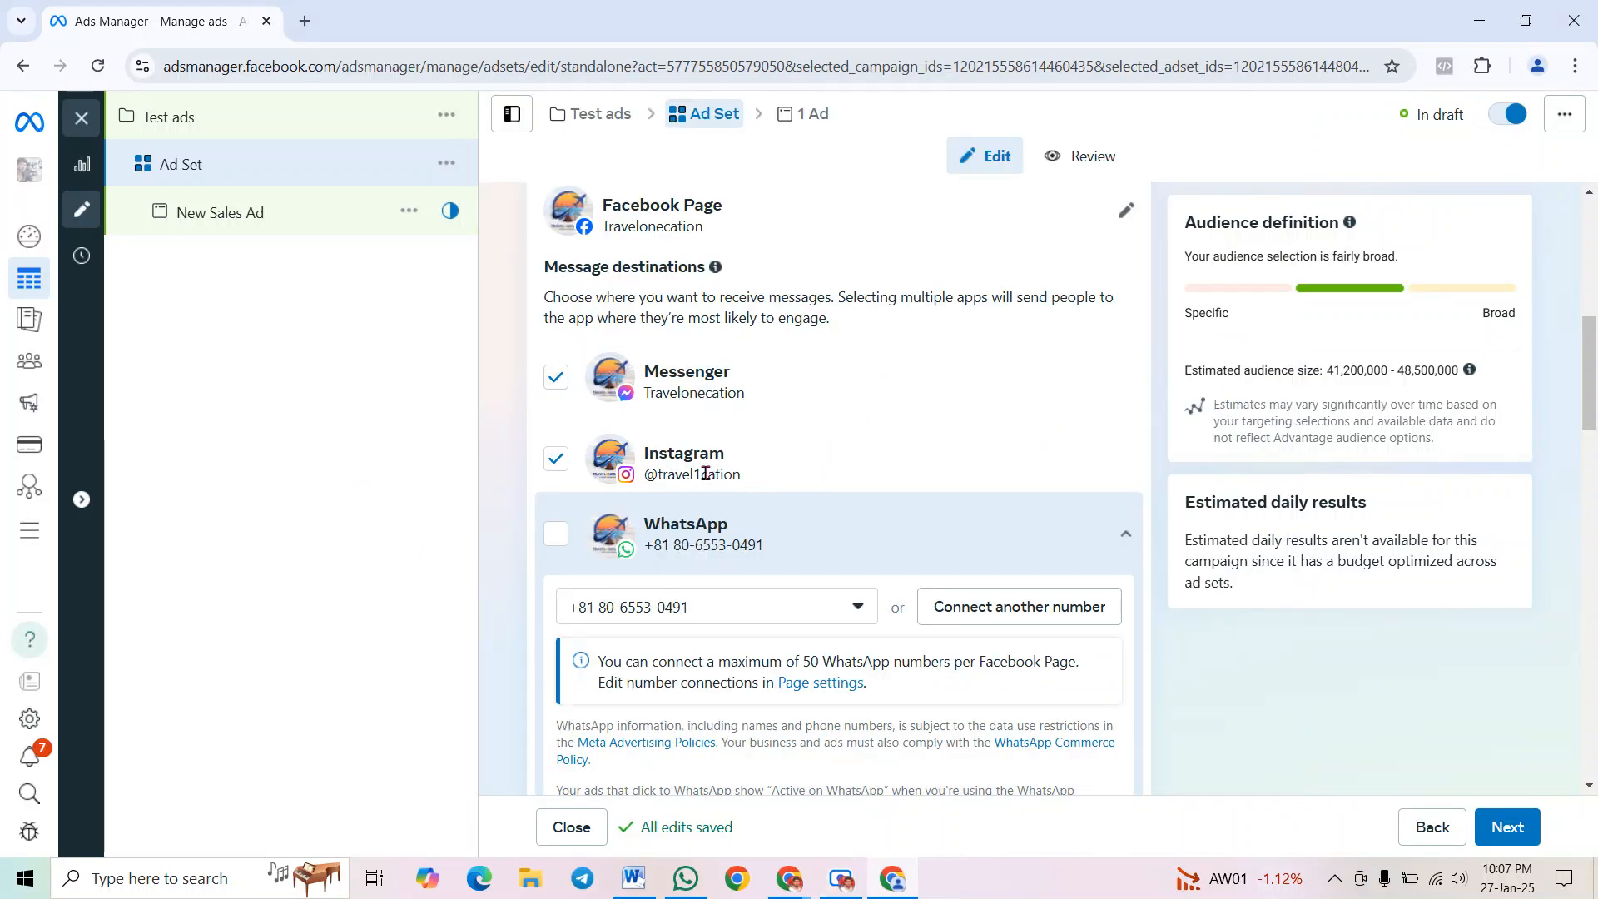
Select Tasfi it as the ad set's Facebook Page and check its message destinations
{"action": "scroll", "coordinate": [782, 424], "scroll_direction": "up", "scroll_amount": 5}
{"action": "scroll", "coordinate": [749, 466], "scroll_direction": "down", "scroll_amount": 5}
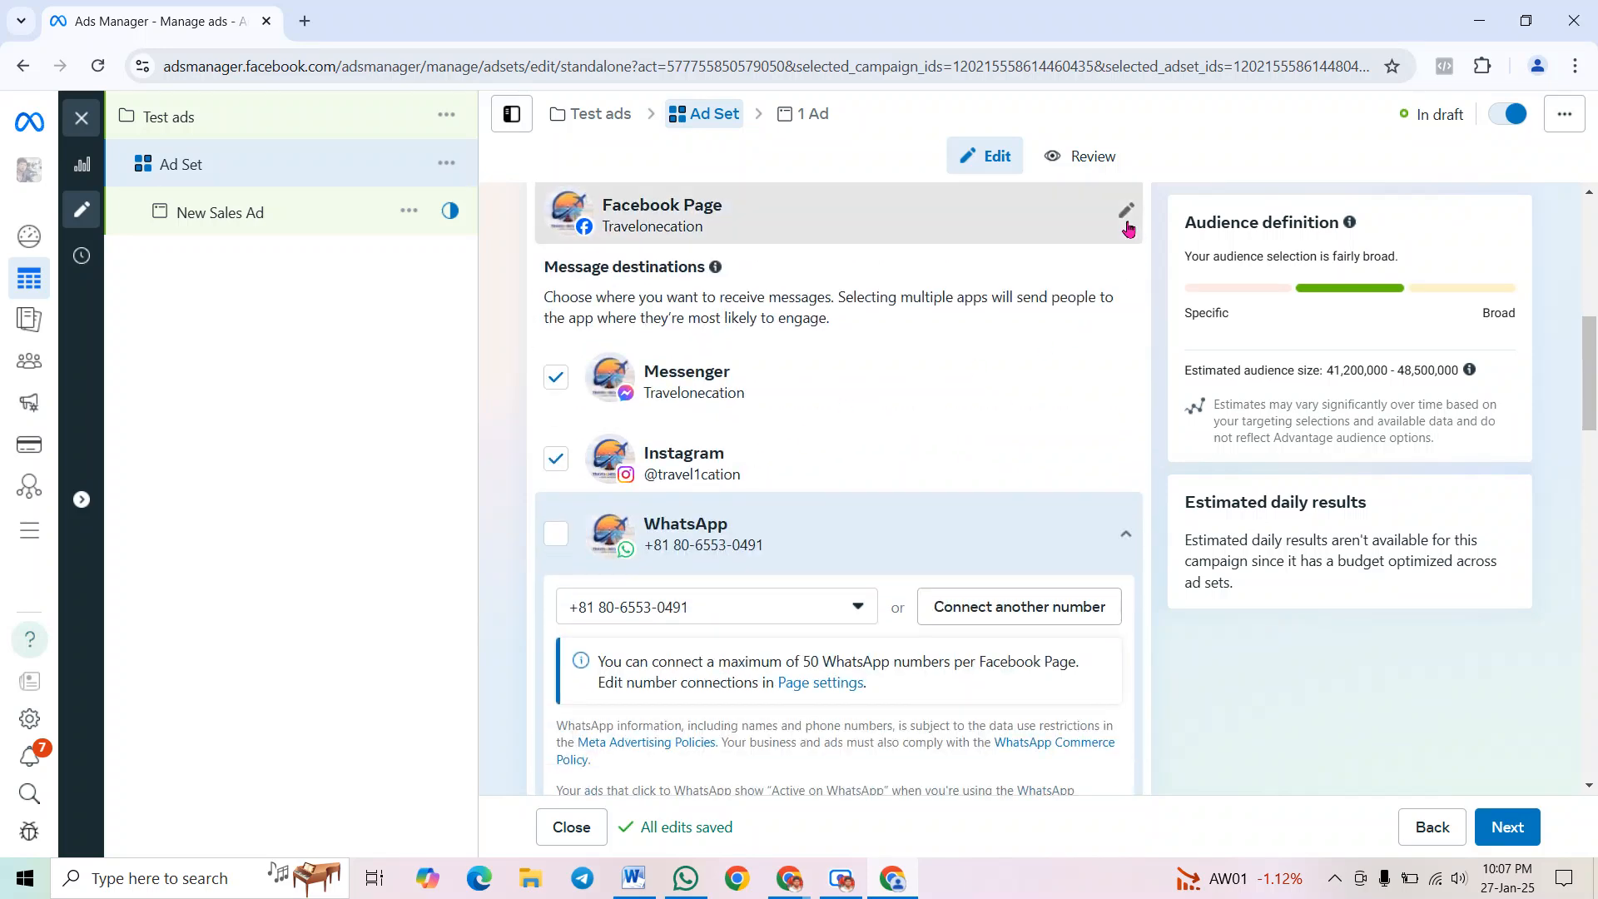
{"action": "left_click", "coordinate": [1126, 209]}
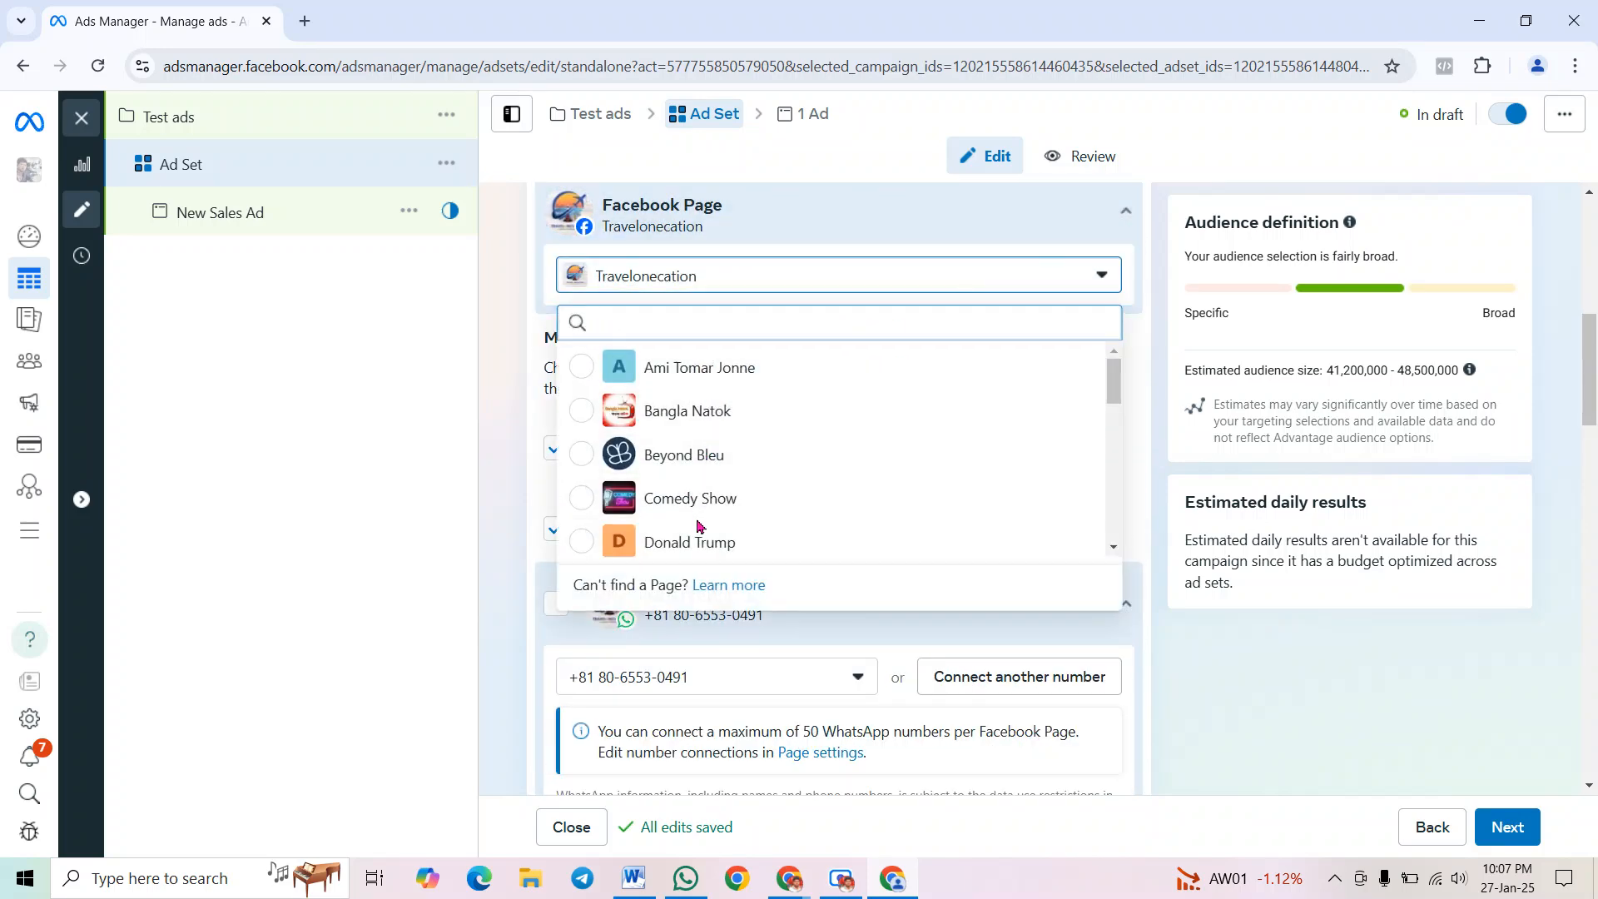
{"action": "scroll", "coordinate": [703, 510], "scroll_direction": "down", "scroll_amount": 5}
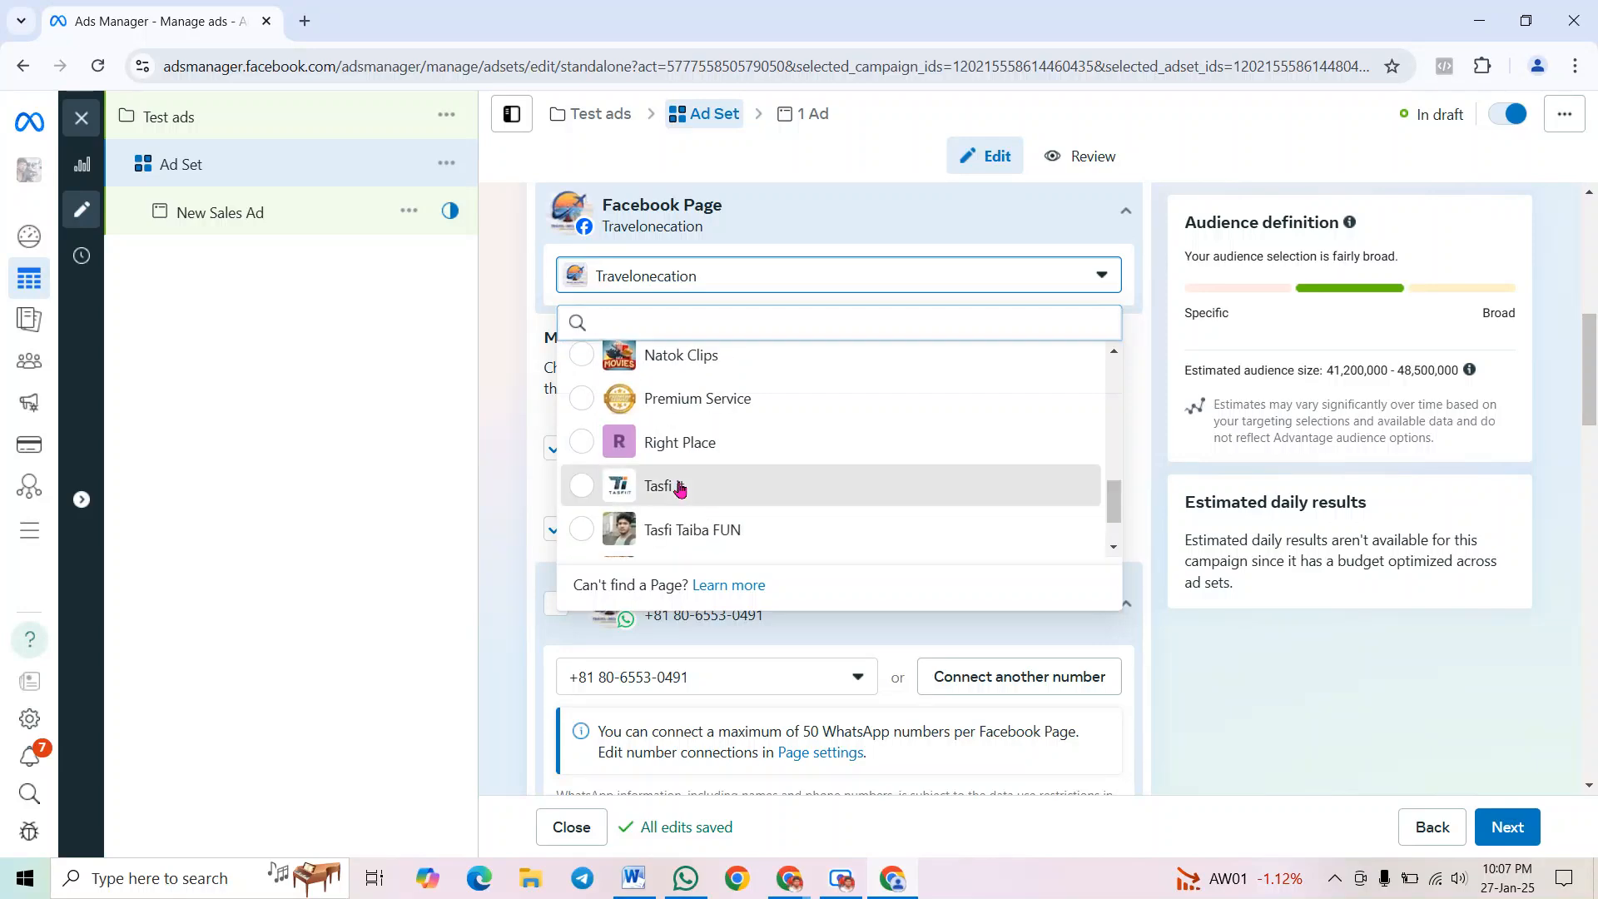
{"action": "left_click", "coordinate": [581, 497]}
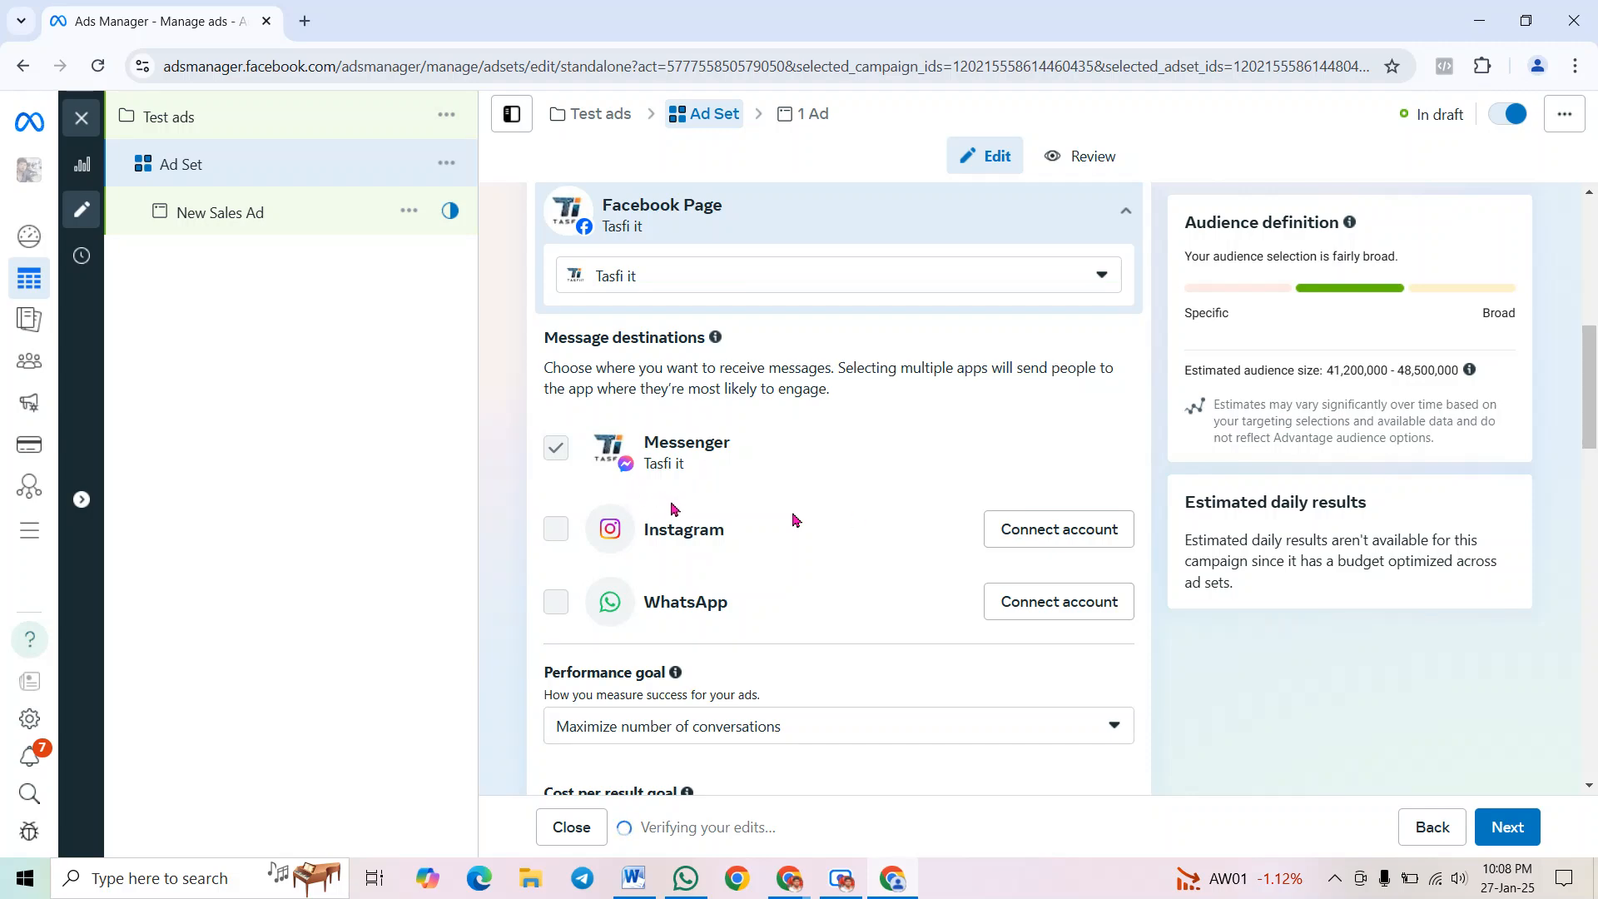
{"action": "scroll", "coordinate": [790, 520], "scroll_direction": "up", "scroll_amount": 4}
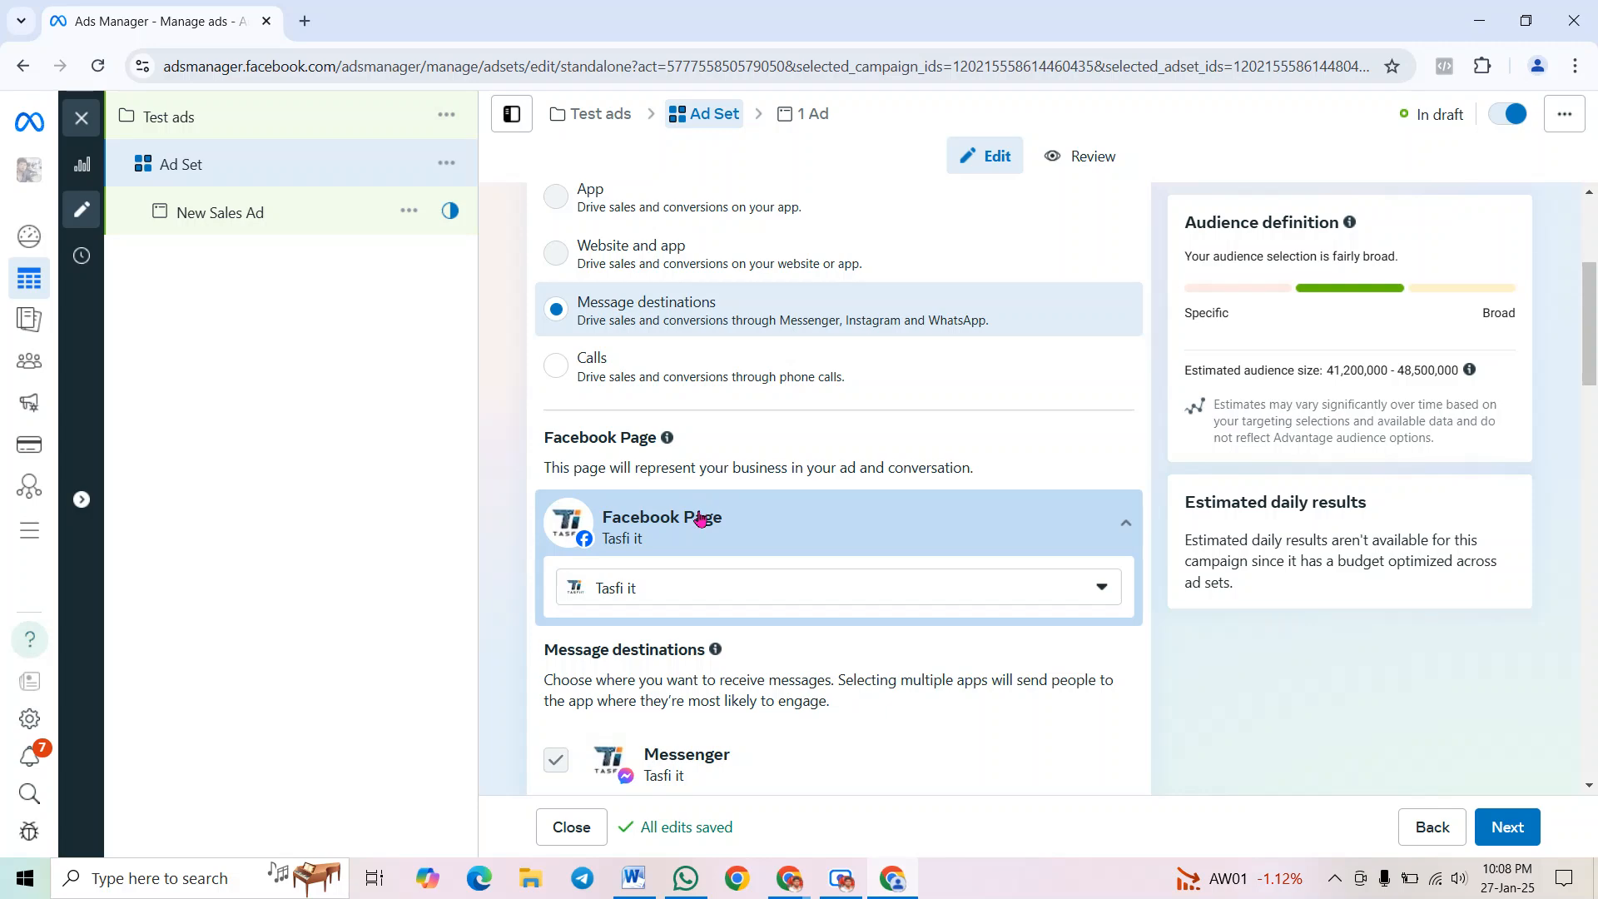
{"action": "scroll", "coordinate": [792, 568], "scroll_direction": "down", "scroll_amount": 4}
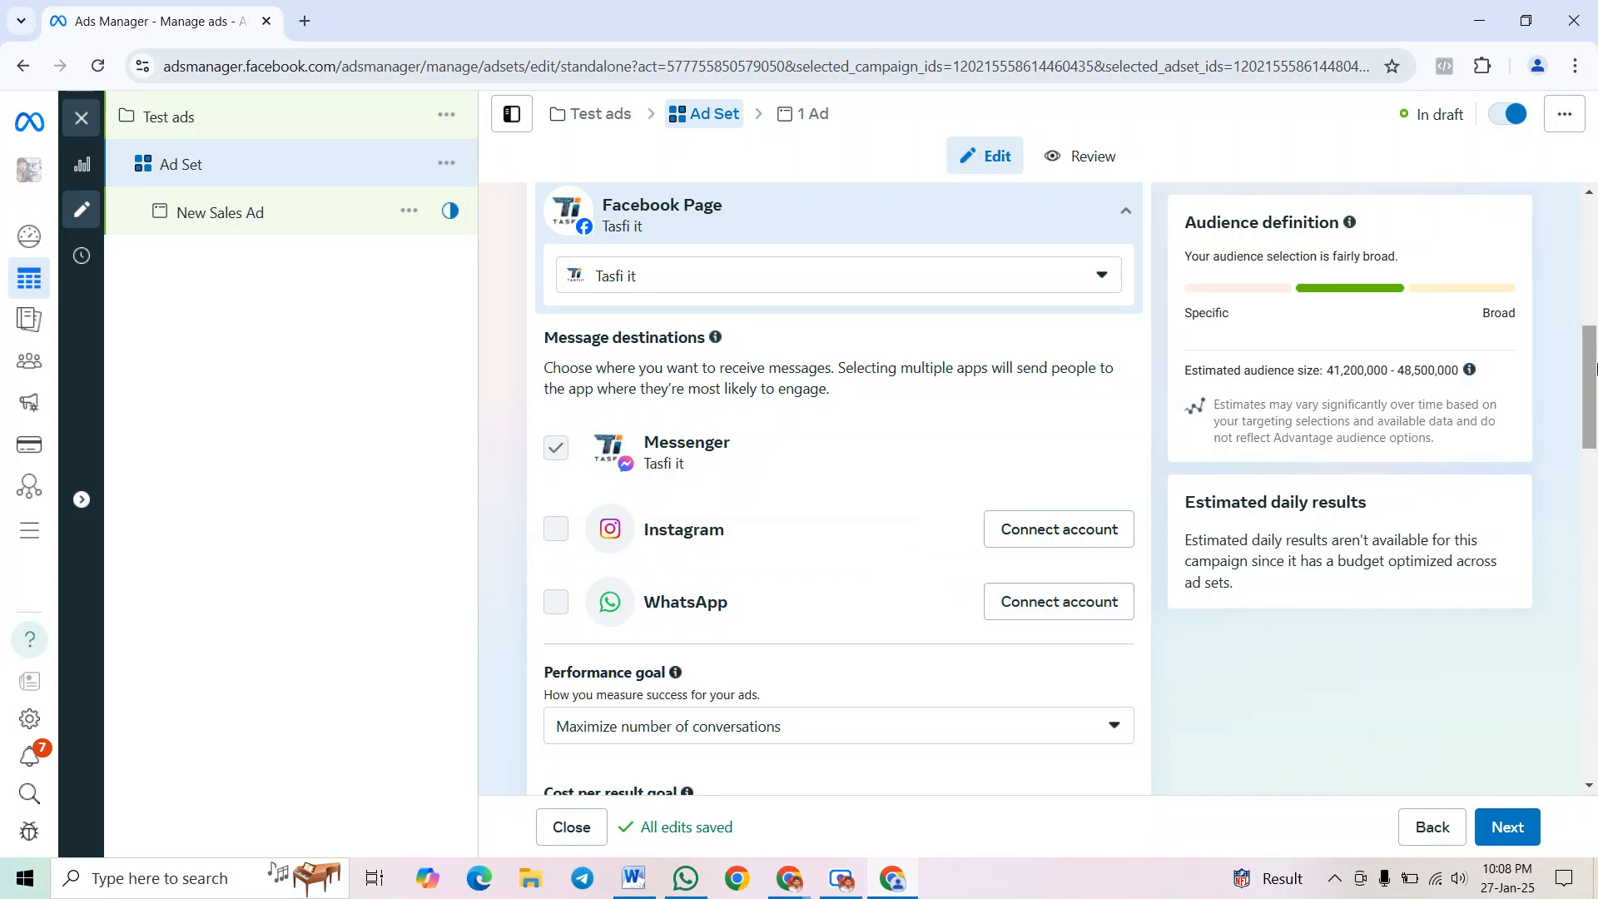
Try the performance goal Maximize number of link clicks and switch it back to Maximize number of conversations
{"action": "left_click_drag", "start_coordinate": [1596, 383], "coordinate": [1592, 440]}
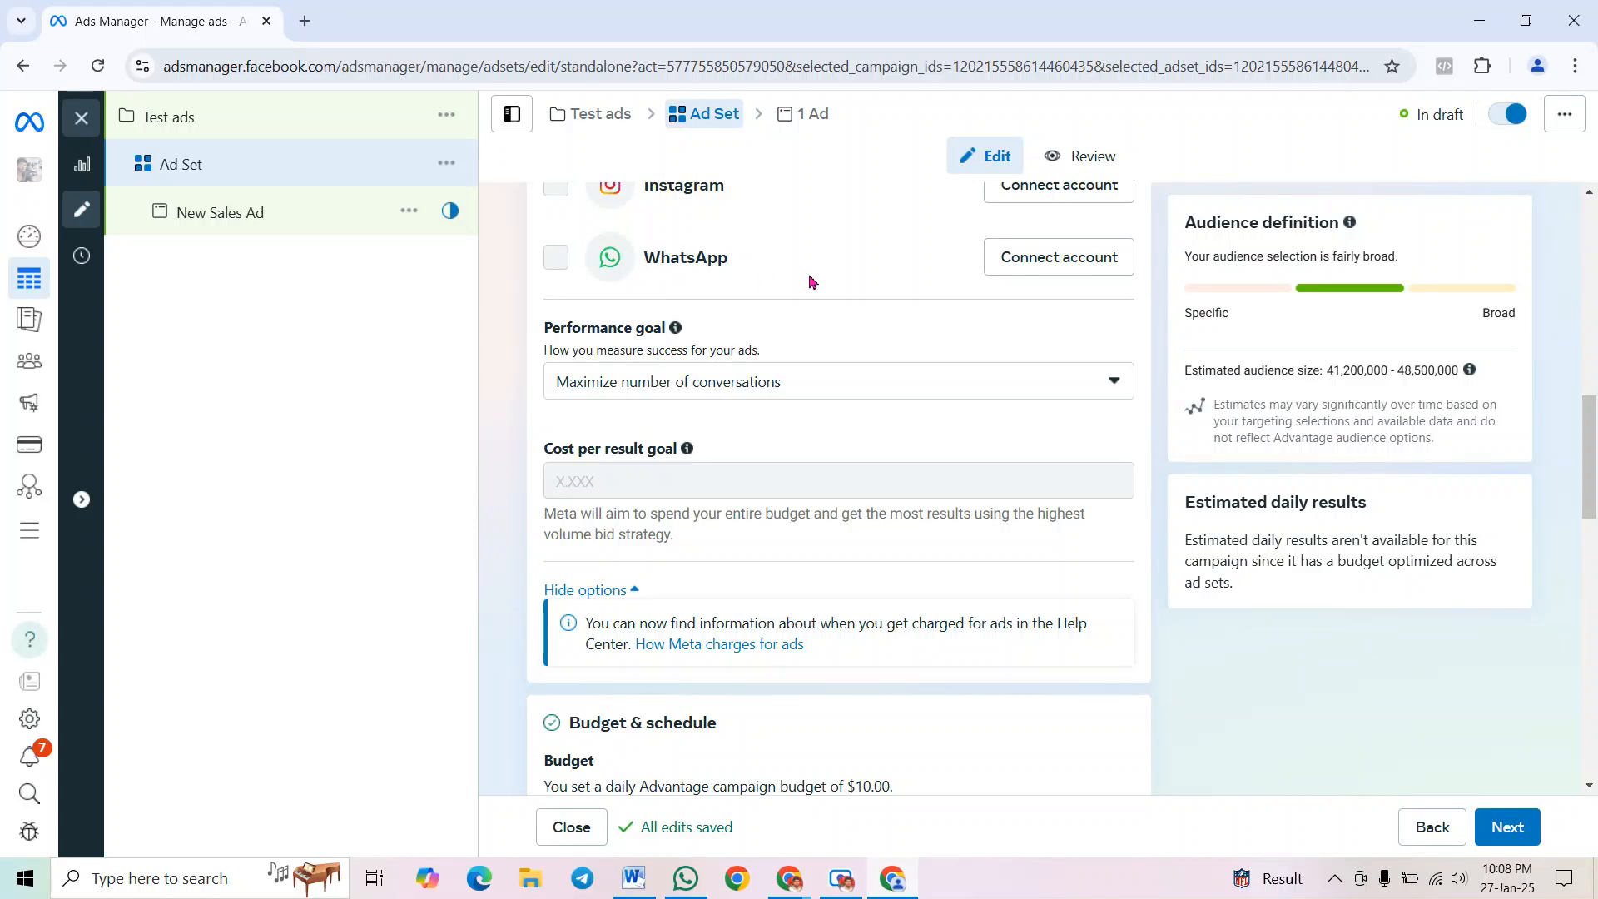
{"action": "left_click", "coordinate": [909, 384]}
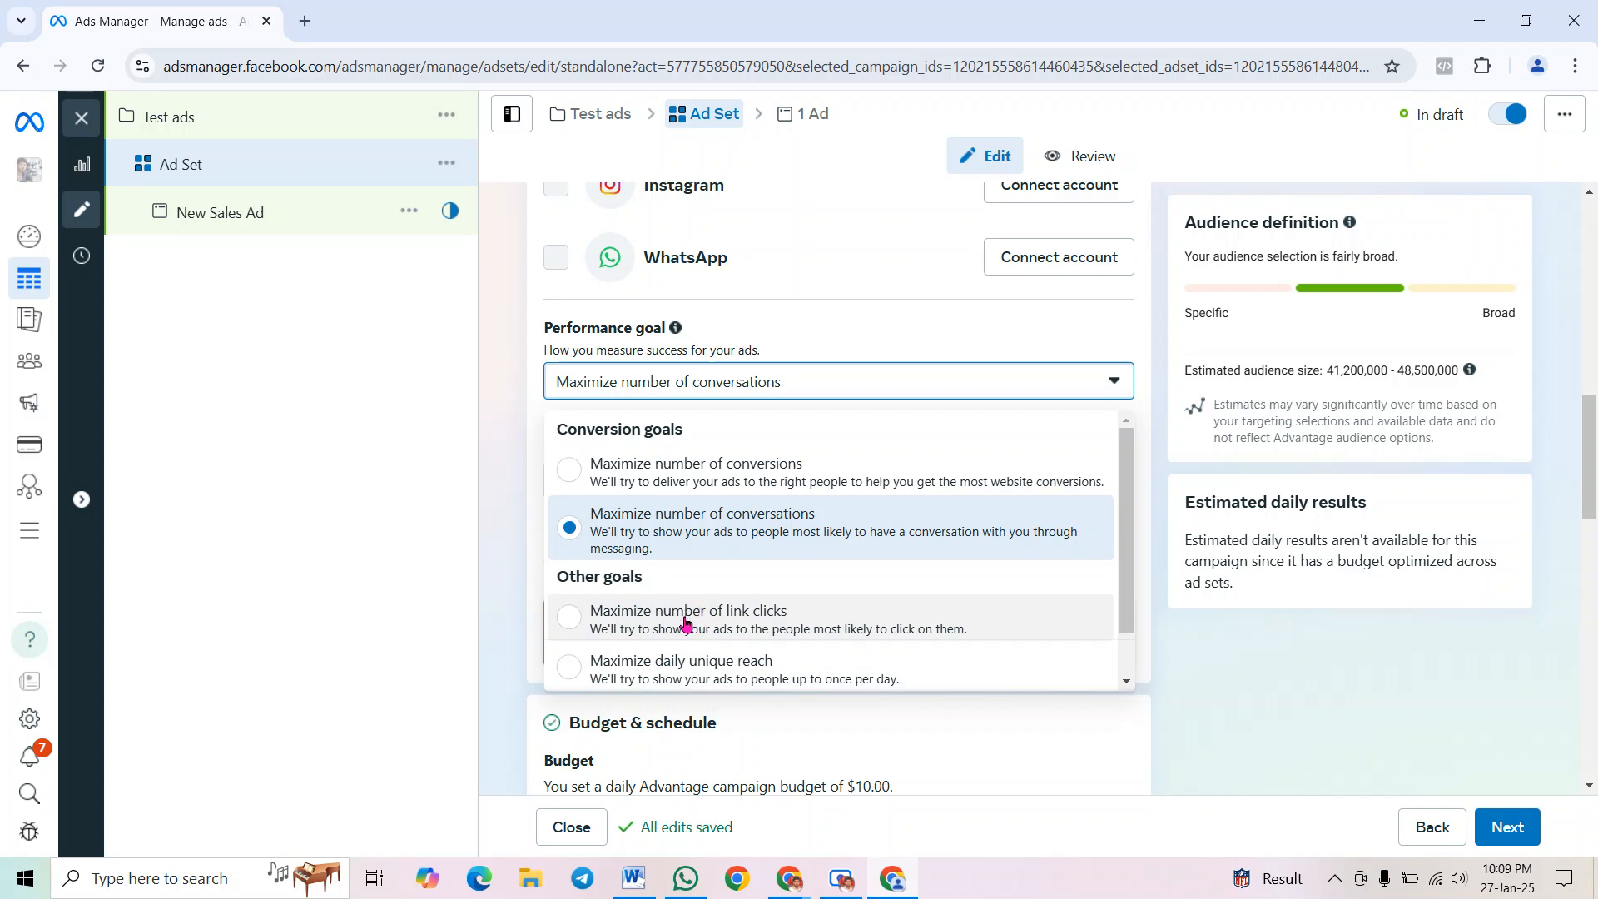
{"action": "left_click", "coordinate": [745, 616]}
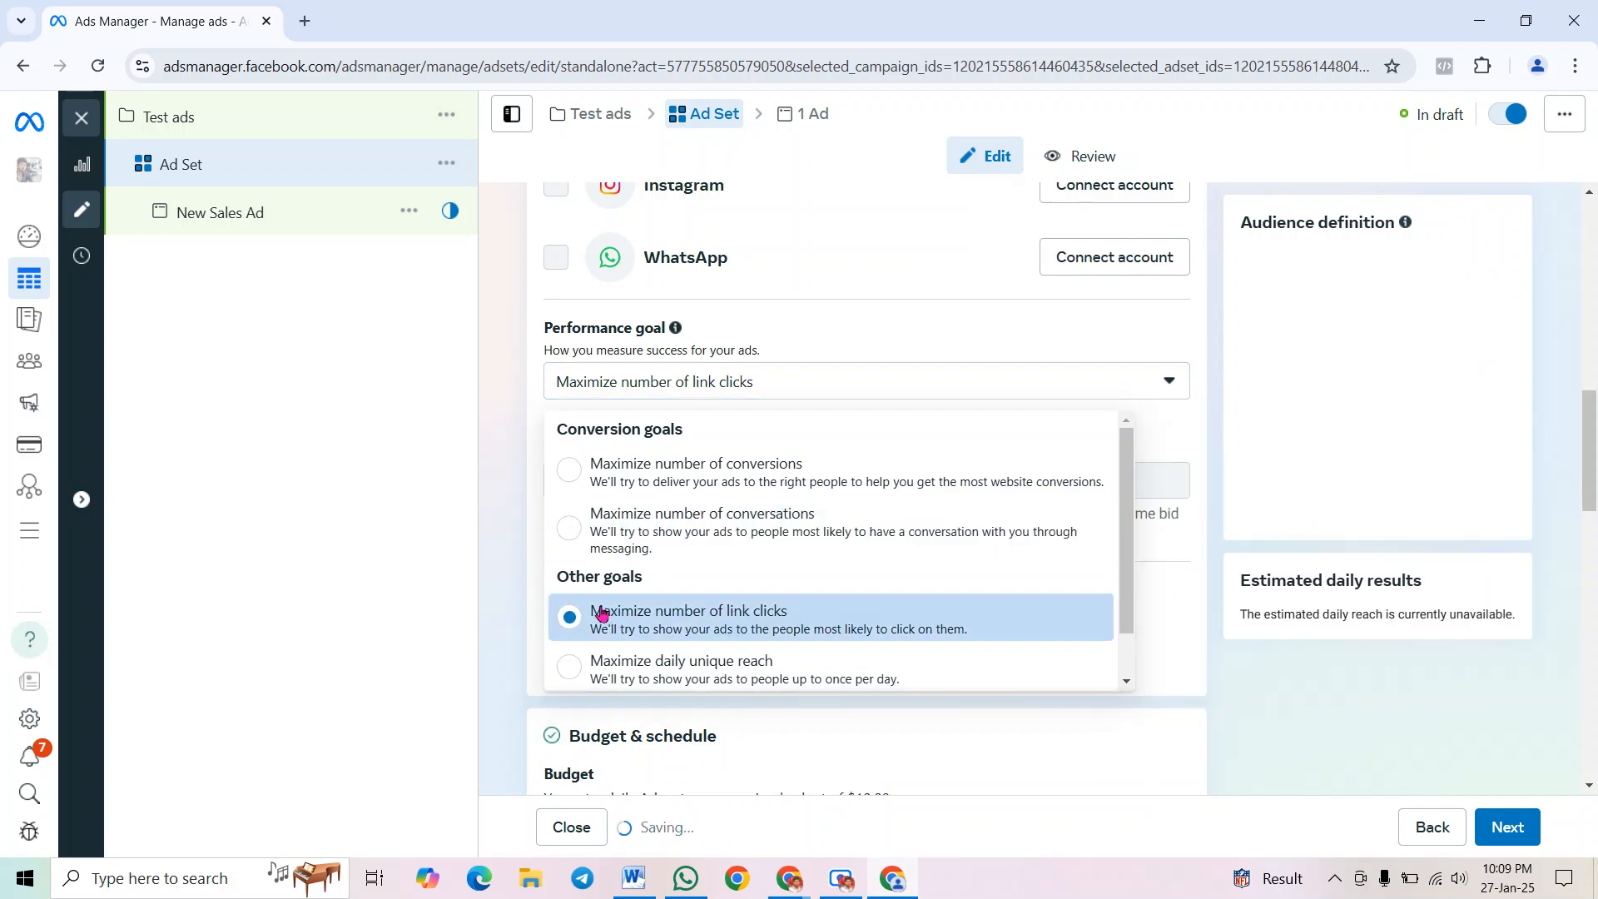
{"action": "left_click", "coordinate": [715, 385]}
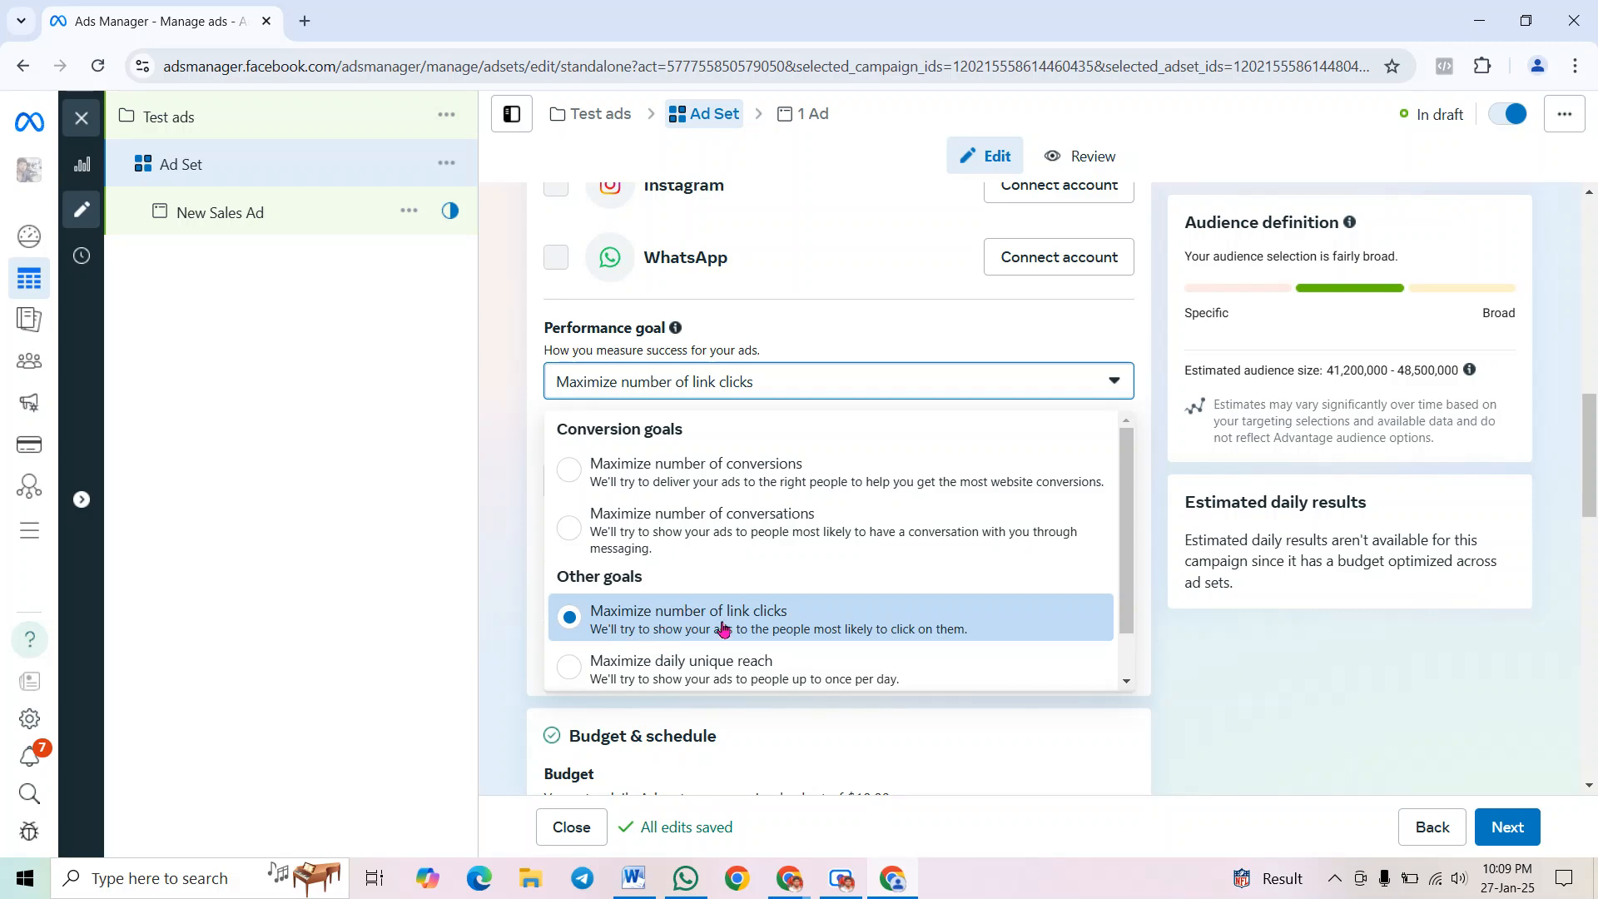
{"action": "left_click", "coordinate": [669, 532]}
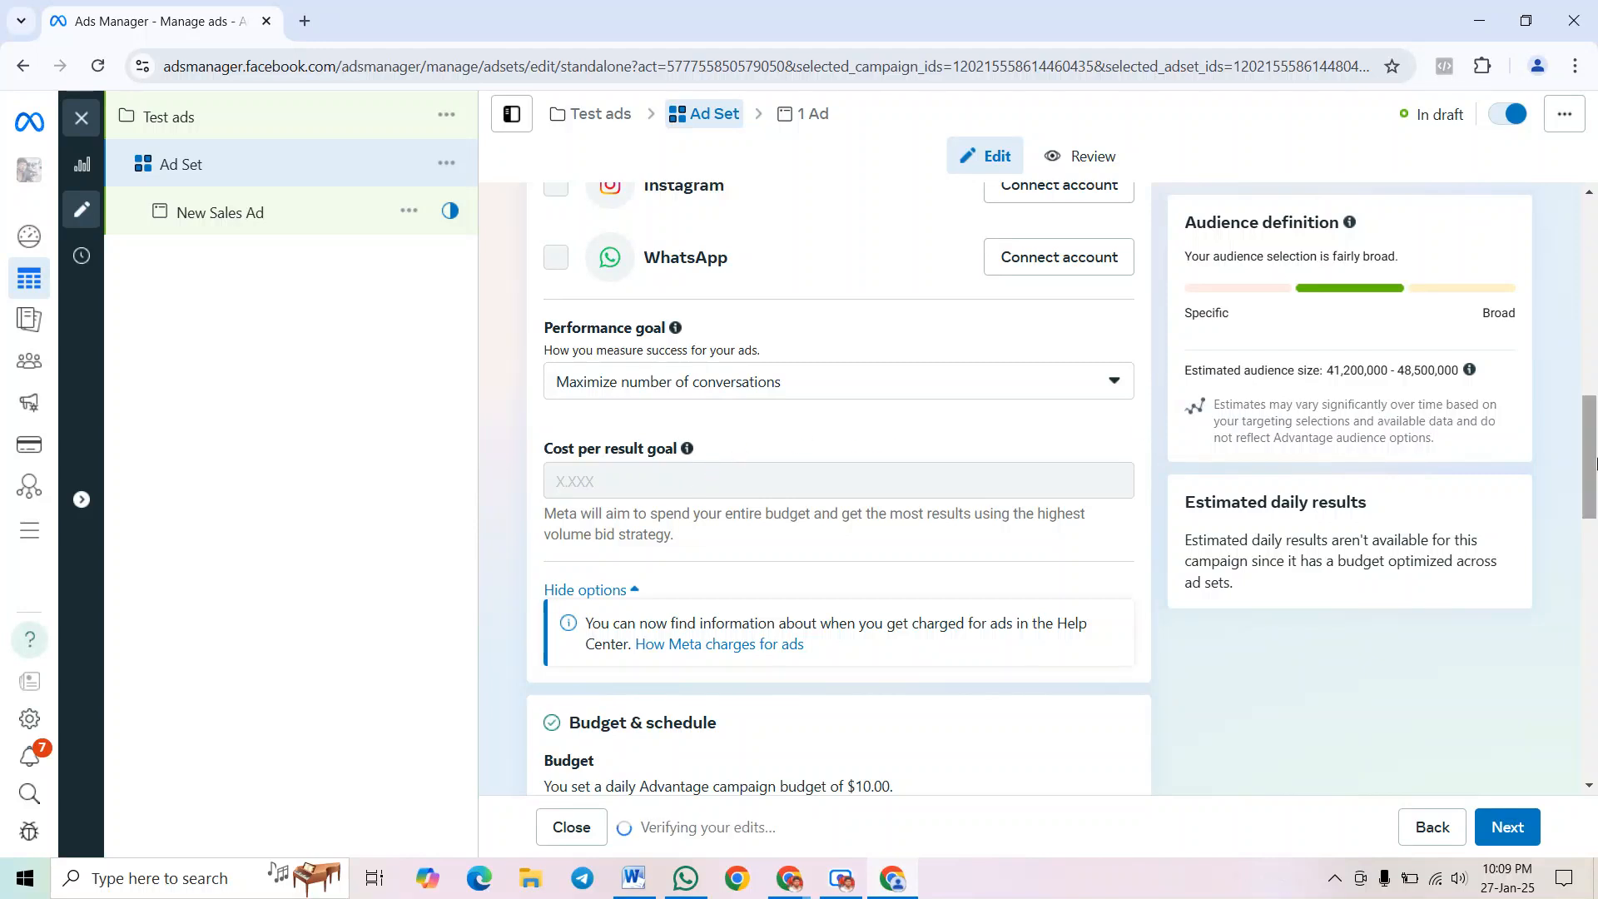
Set the ad set's schedule start date to Jan 28, 2025
{"action": "left_click_drag", "start_coordinate": [1591, 462], "coordinate": [1594, 547]}
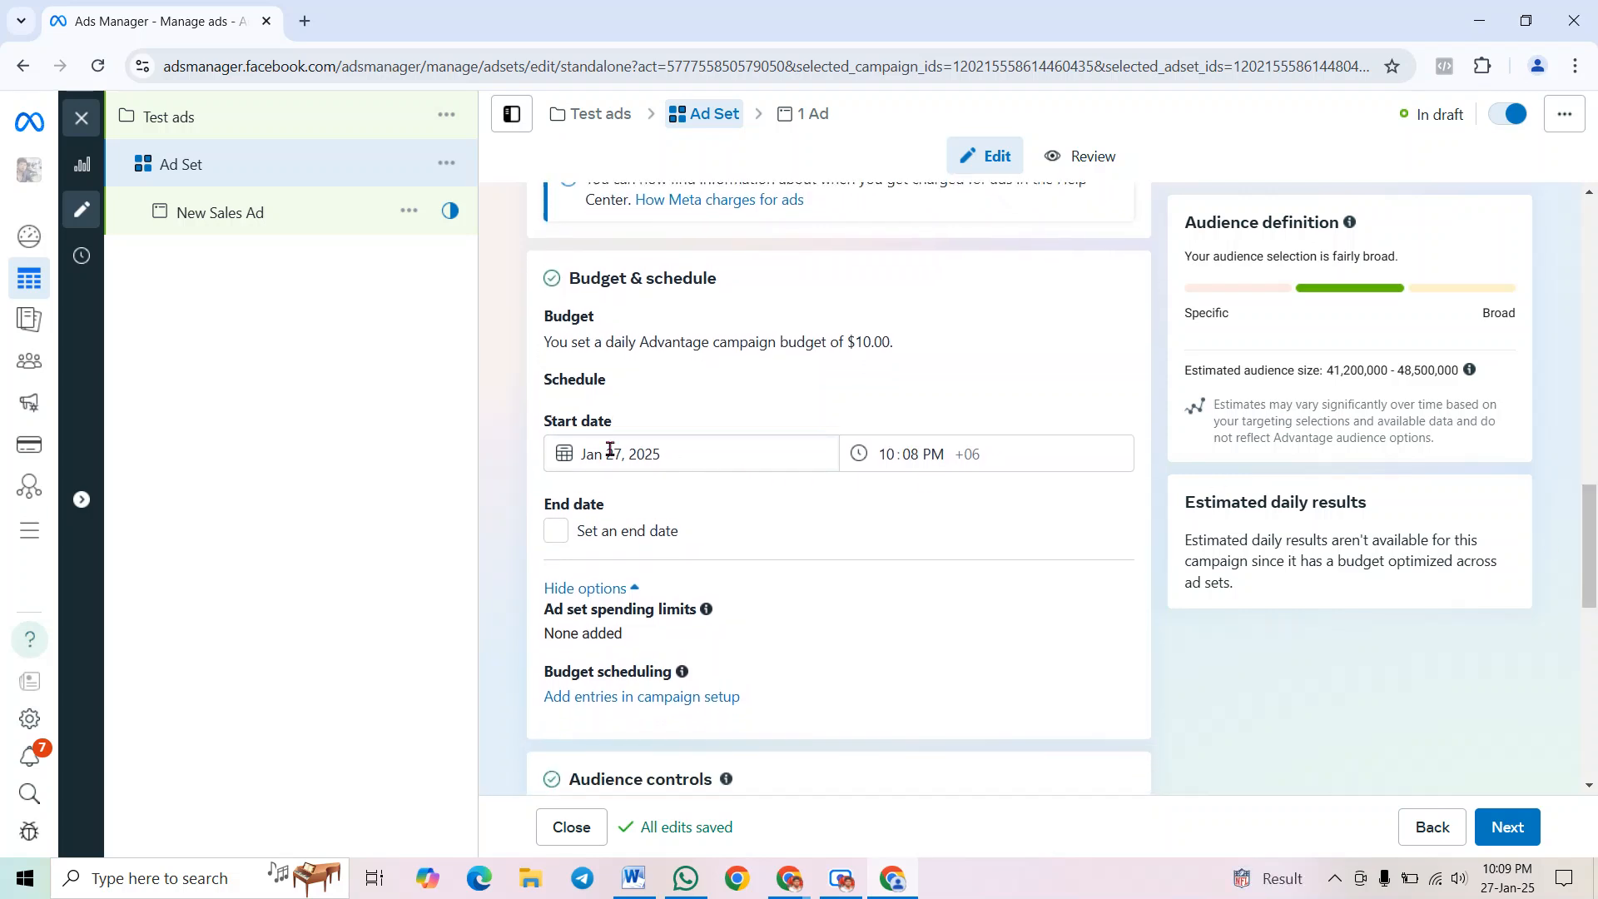
{"action": "left_click", "coordinate": [700, 454]}
{"action": "left_click", "coordinate": [690, 398]}
{"action": "left_click", "coordinate": [680, 456]}
{"action": "left_click", "coordinate": [683, 453]}
{"action": "left_click", "coordinate": [690, 406]}
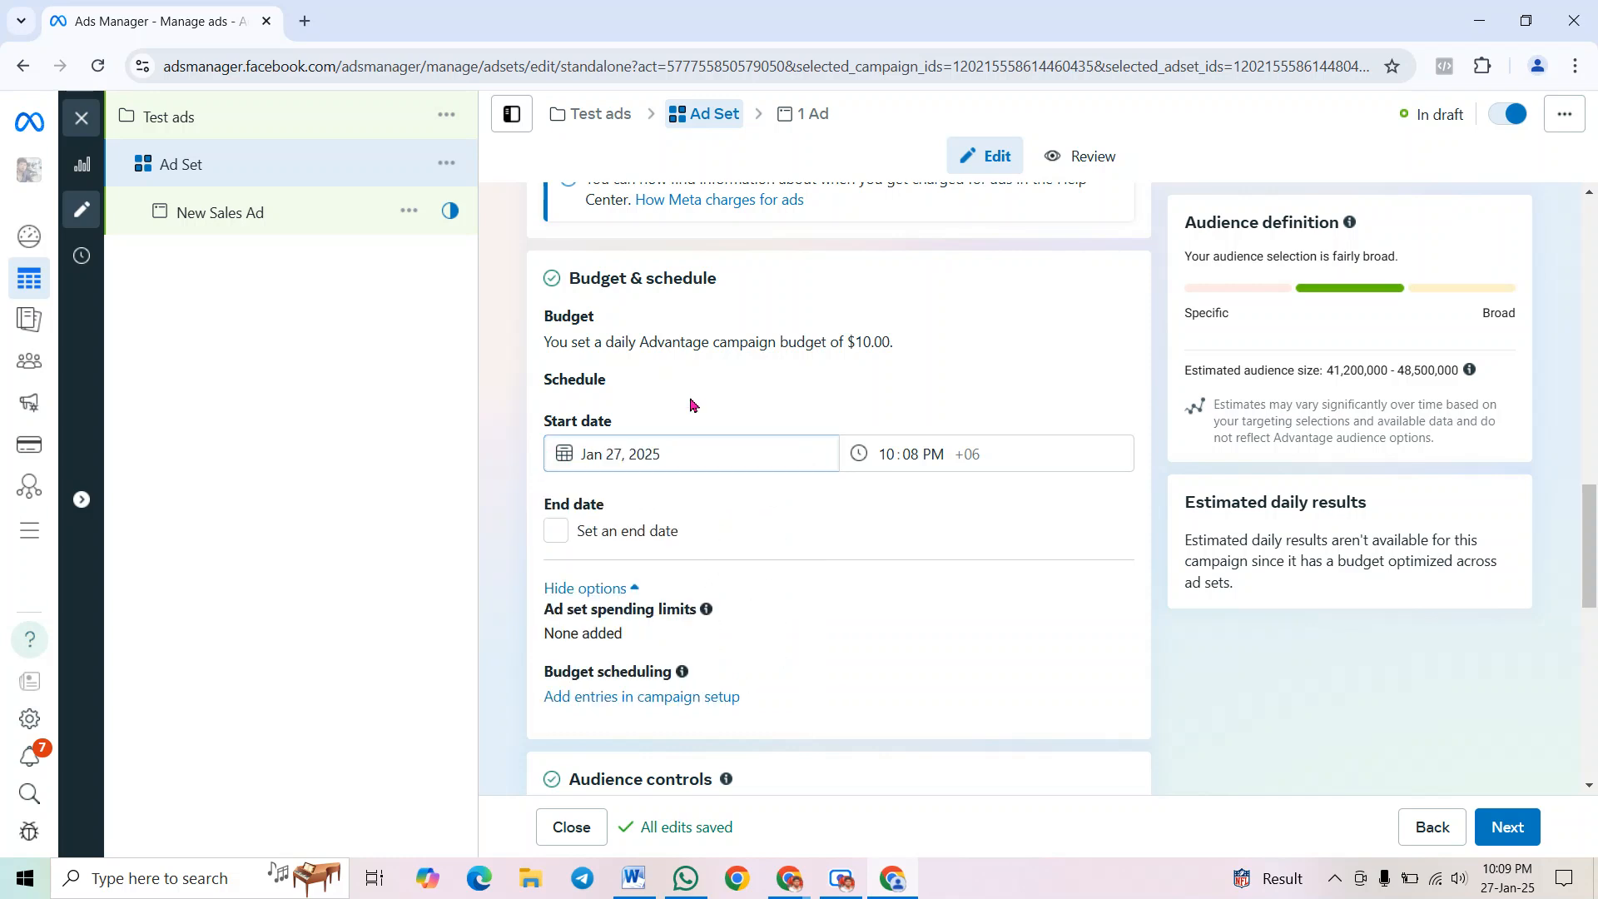
{"action": "left_click", "coordinate": [672, 453]}
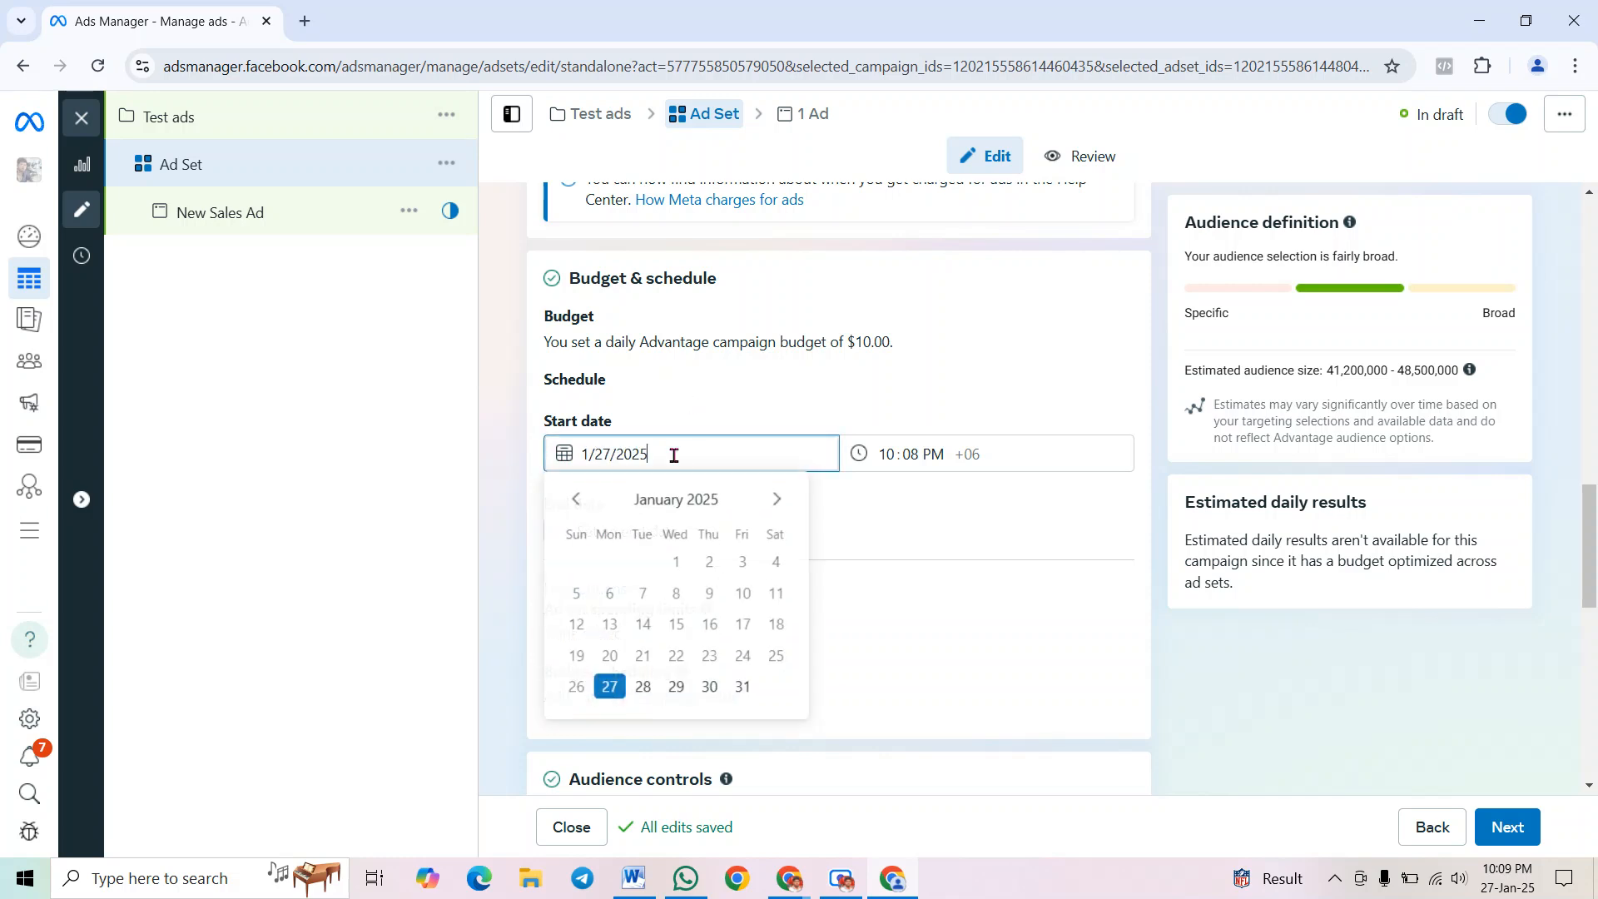
{"action": "left_click", "coordinate": [641, 688]}
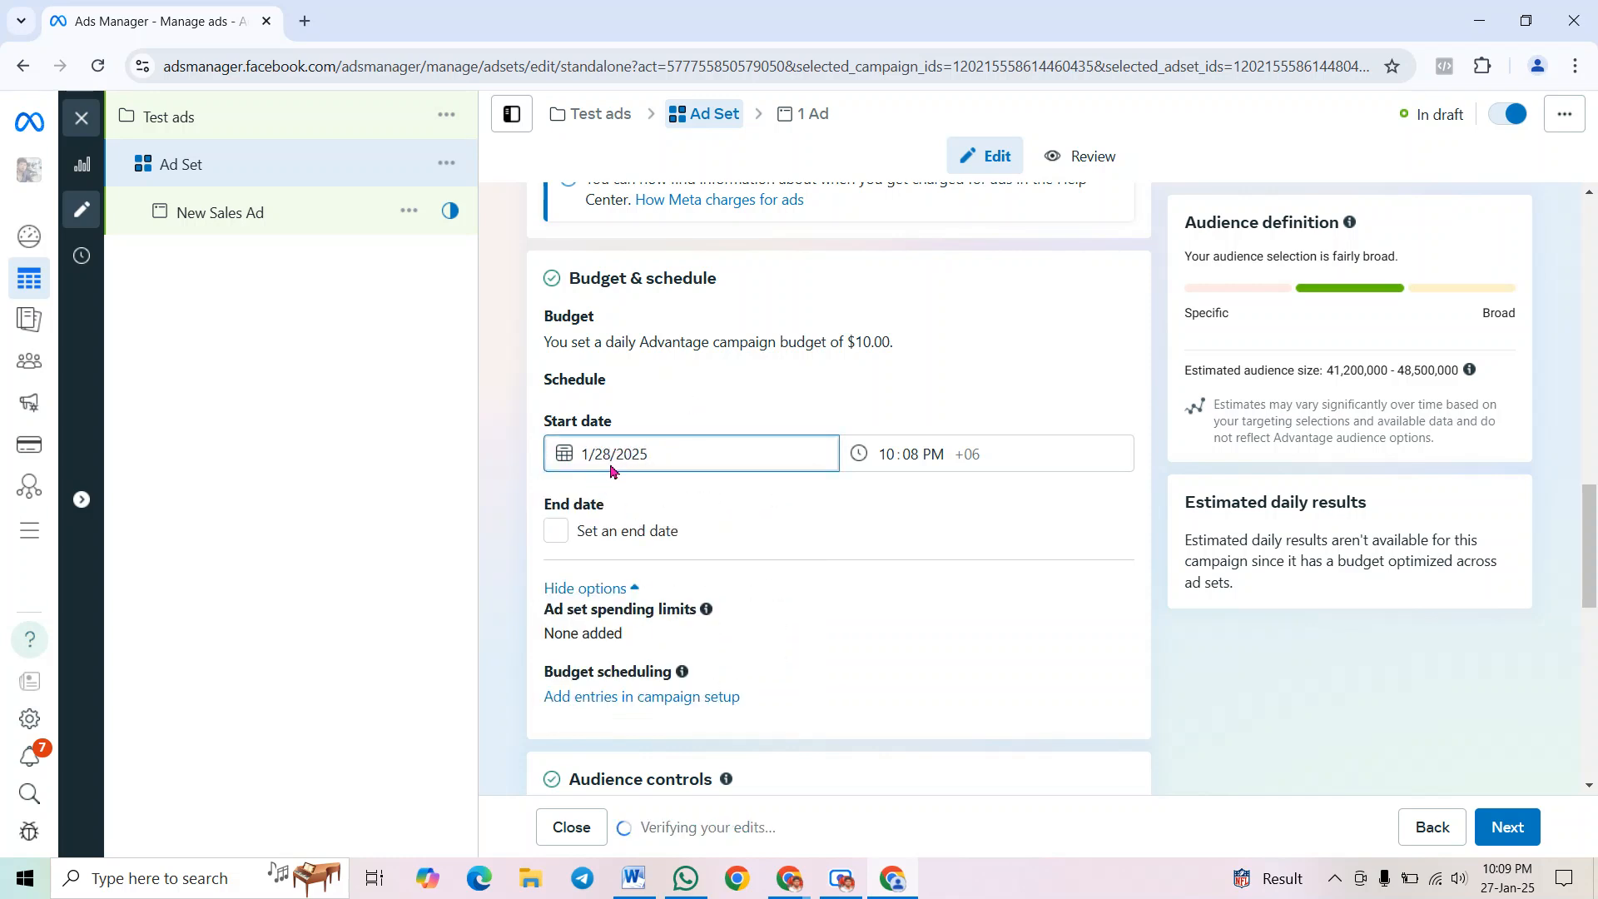
Set the ad set's schedule start date back to Jan 27, 2025
{"action": "left_click", "coordinate": [908, 454]}
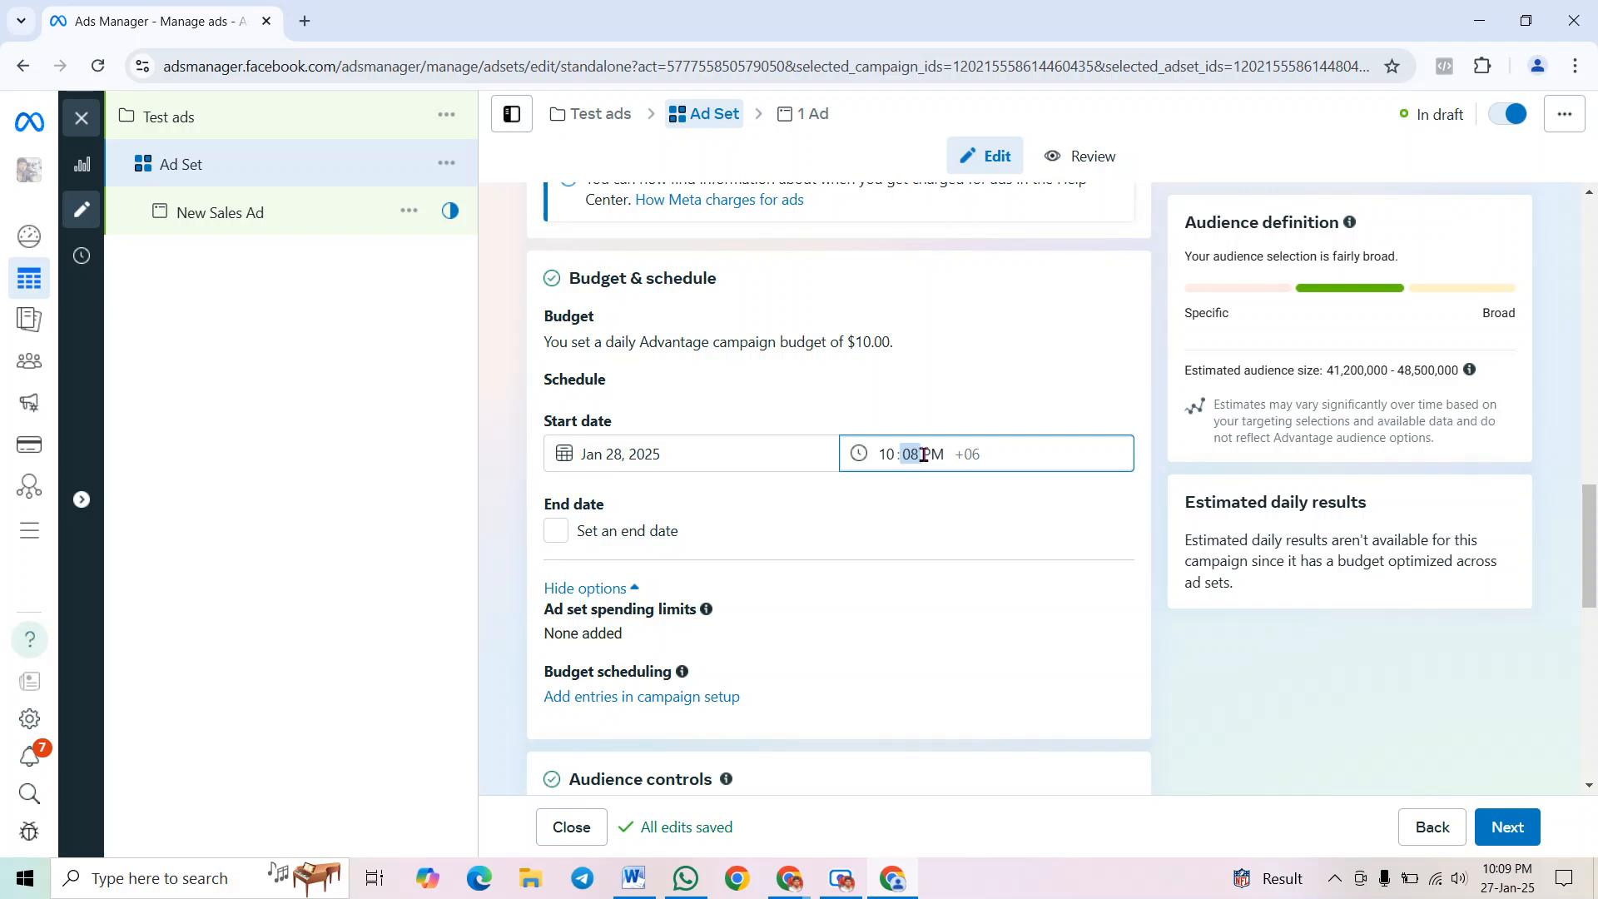
{"action": "left_click", "coordinate": [922, 449]}
{"action": "left_click", "coordinate": [654, 450]}
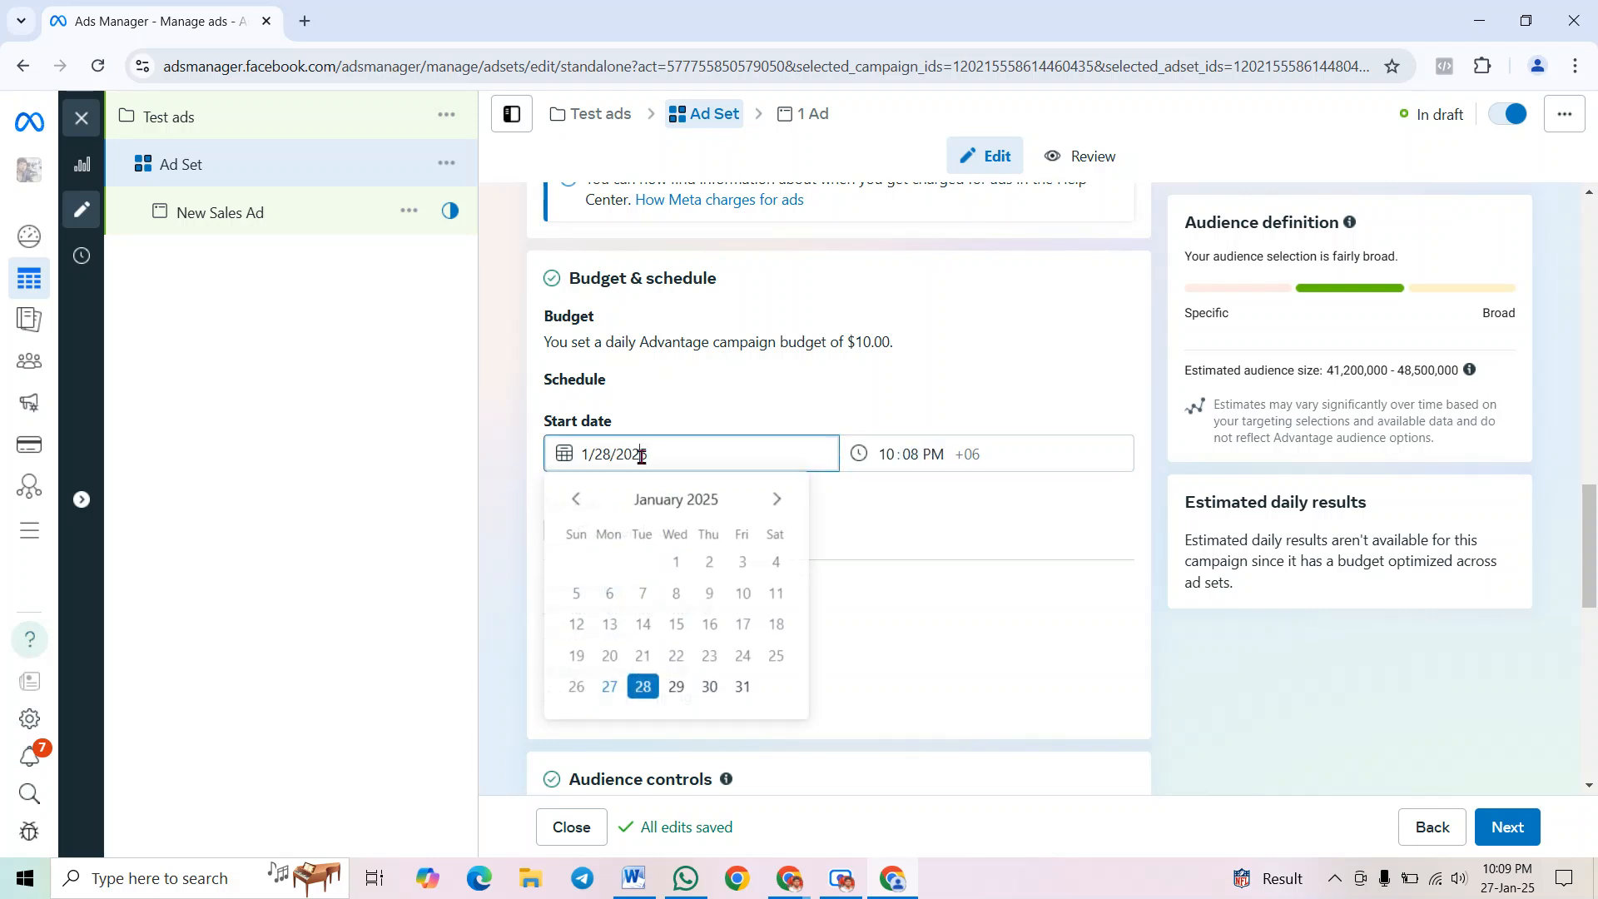
{"action": "left_click", "coordinate": [610, 688]}
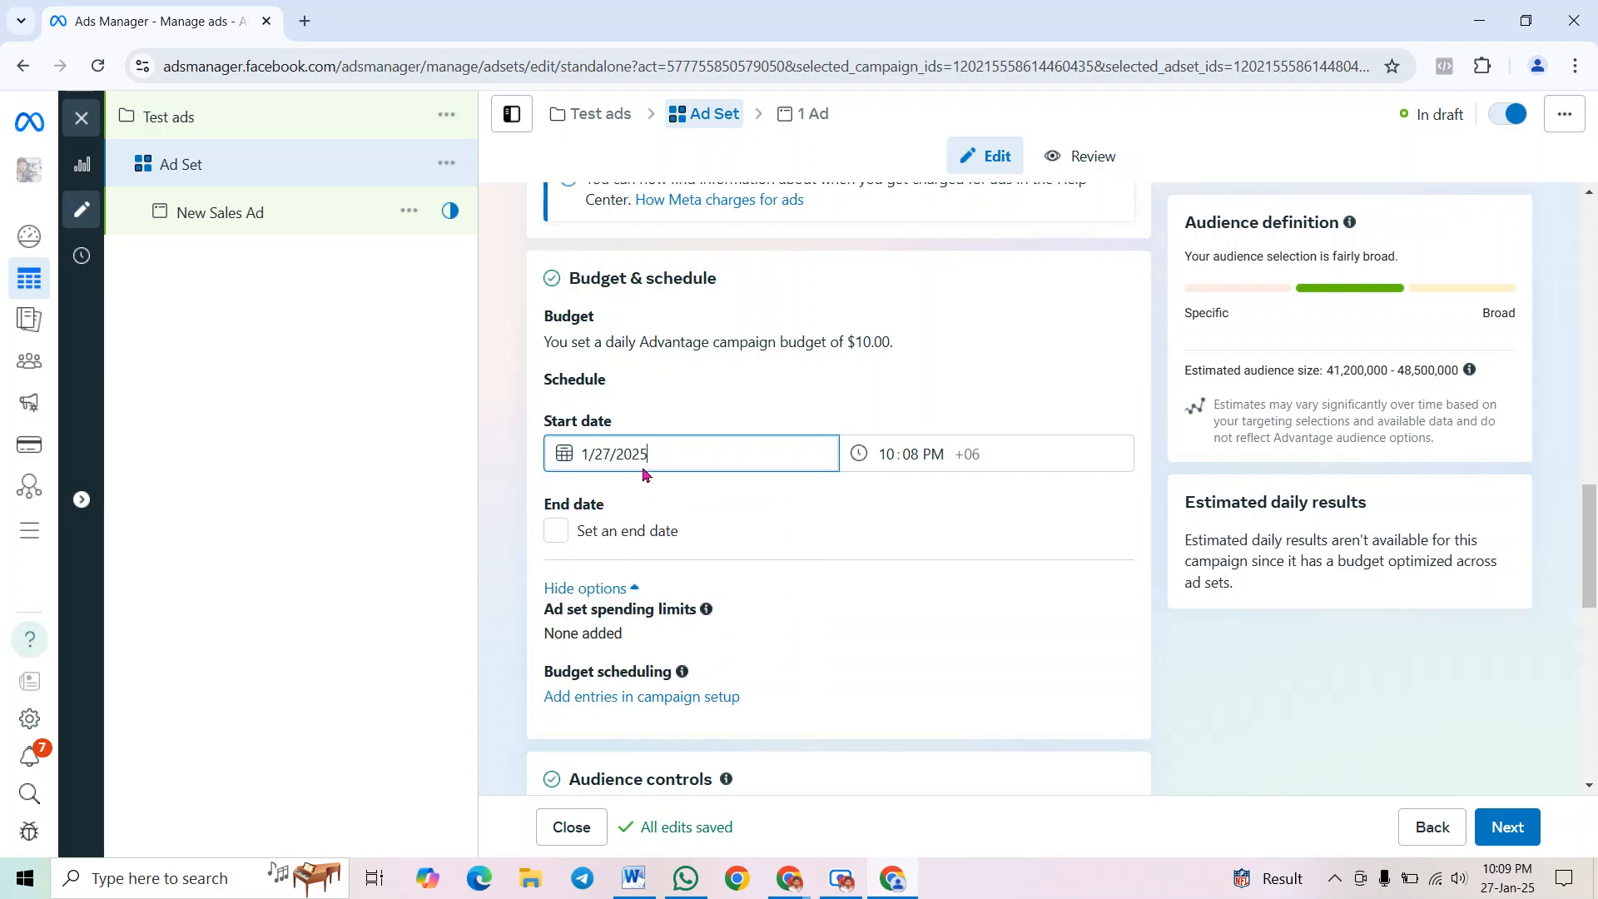
Give the ad set's schedule an end date of Feb 2, 2025, checking the Google Meet call along the way
{"action": "left_click", "coordinate": [558, 535]}
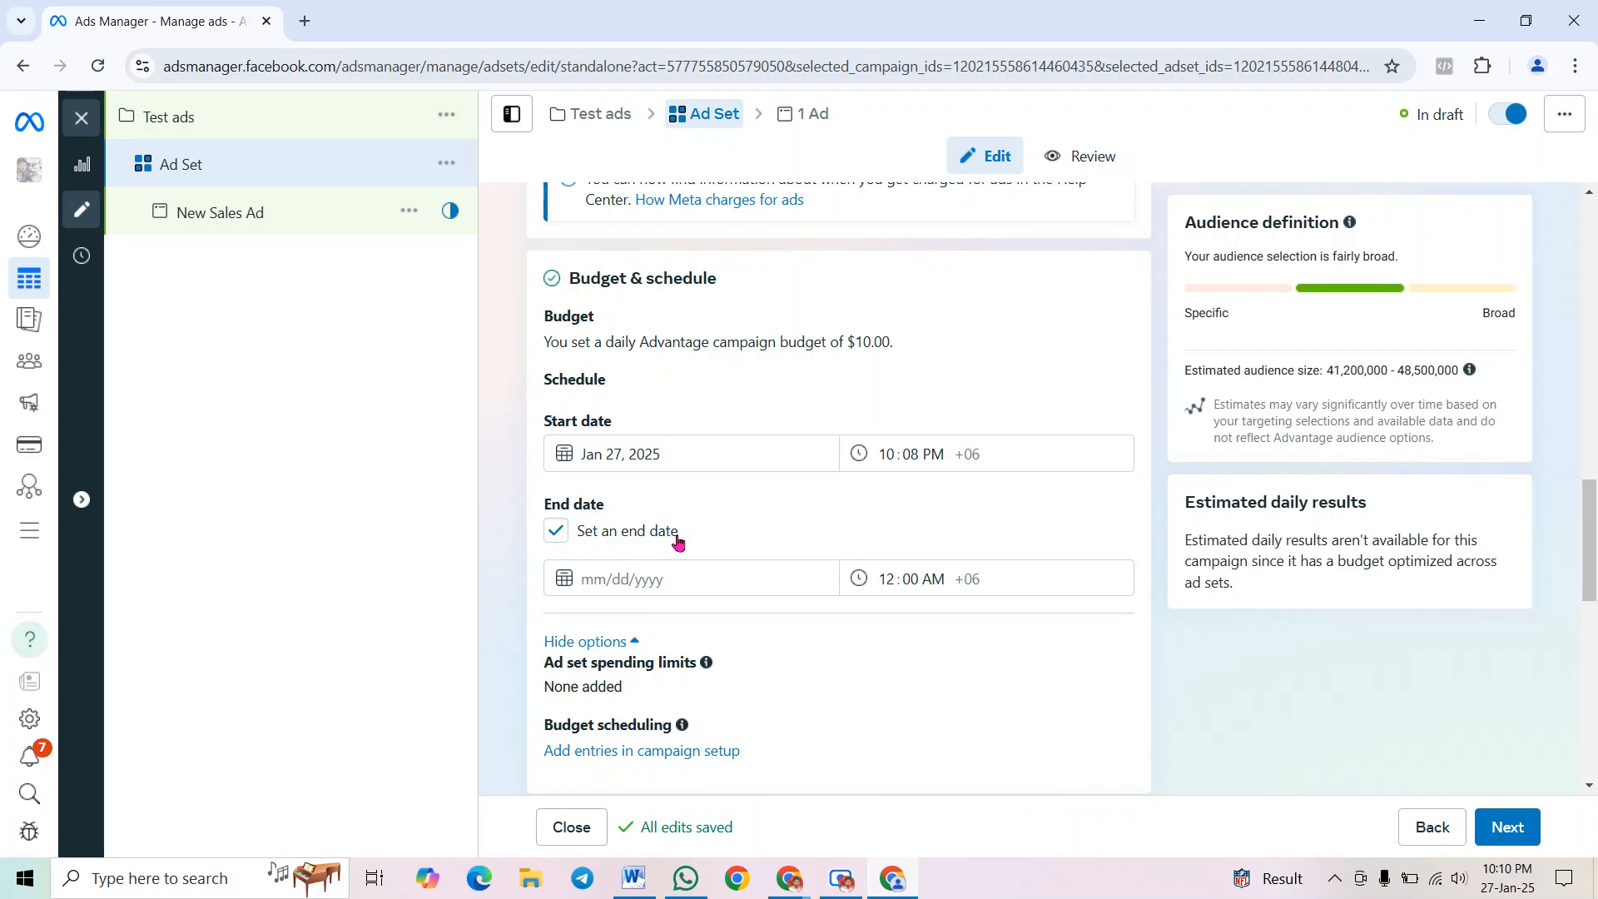
{"action": "left_click", "coordinate": [656, 587]}
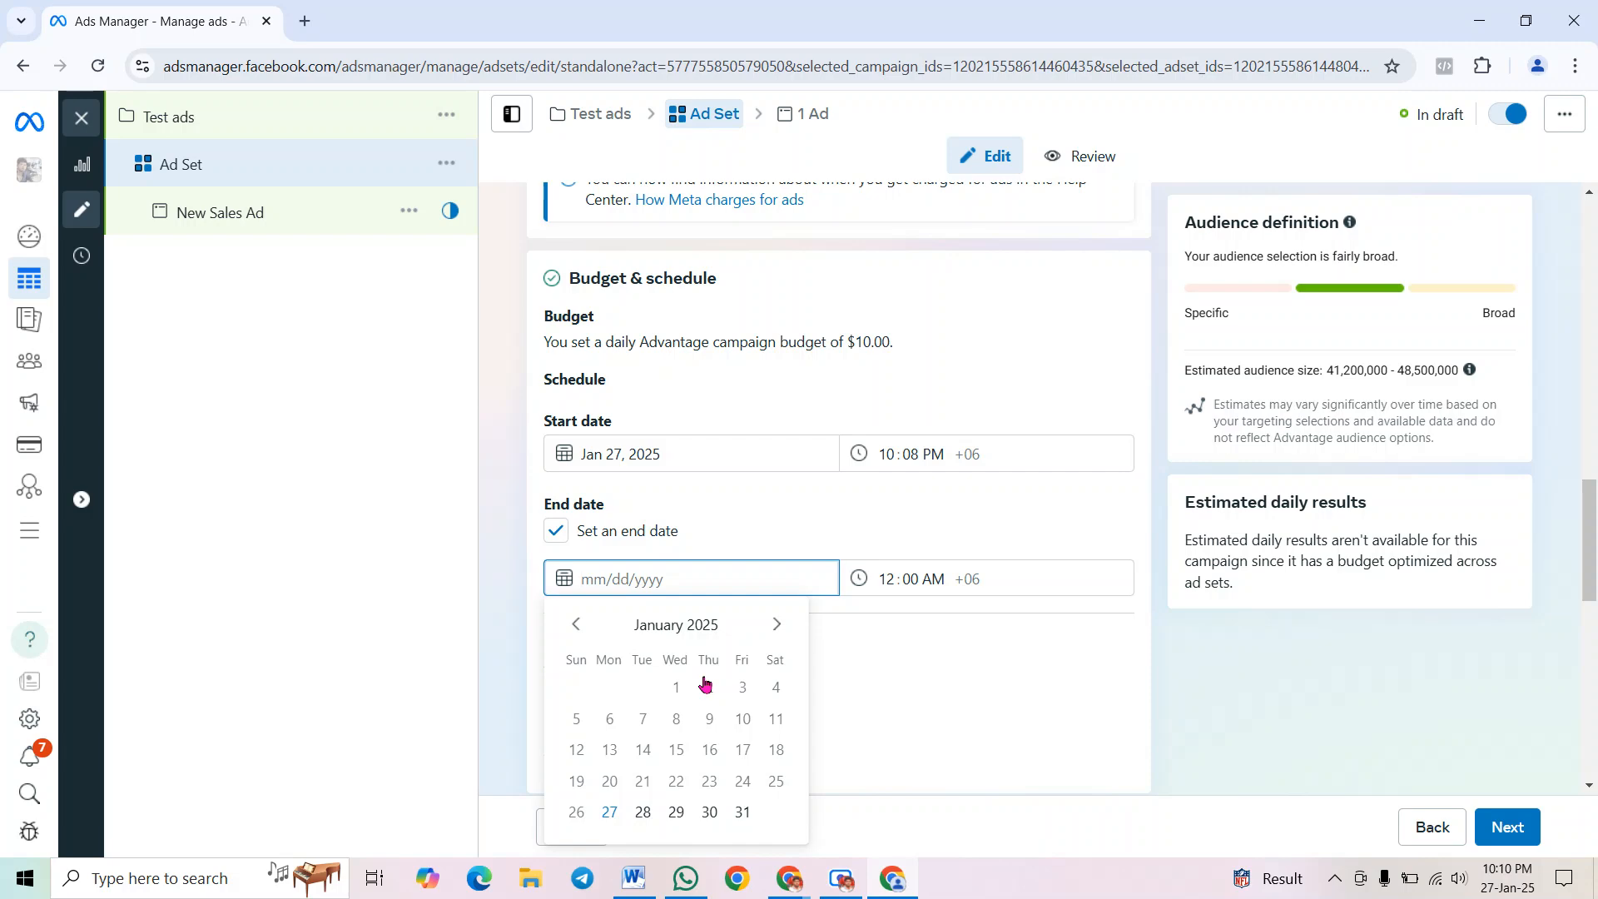
{"action": "left_click", "coordinate": [787, 878]}
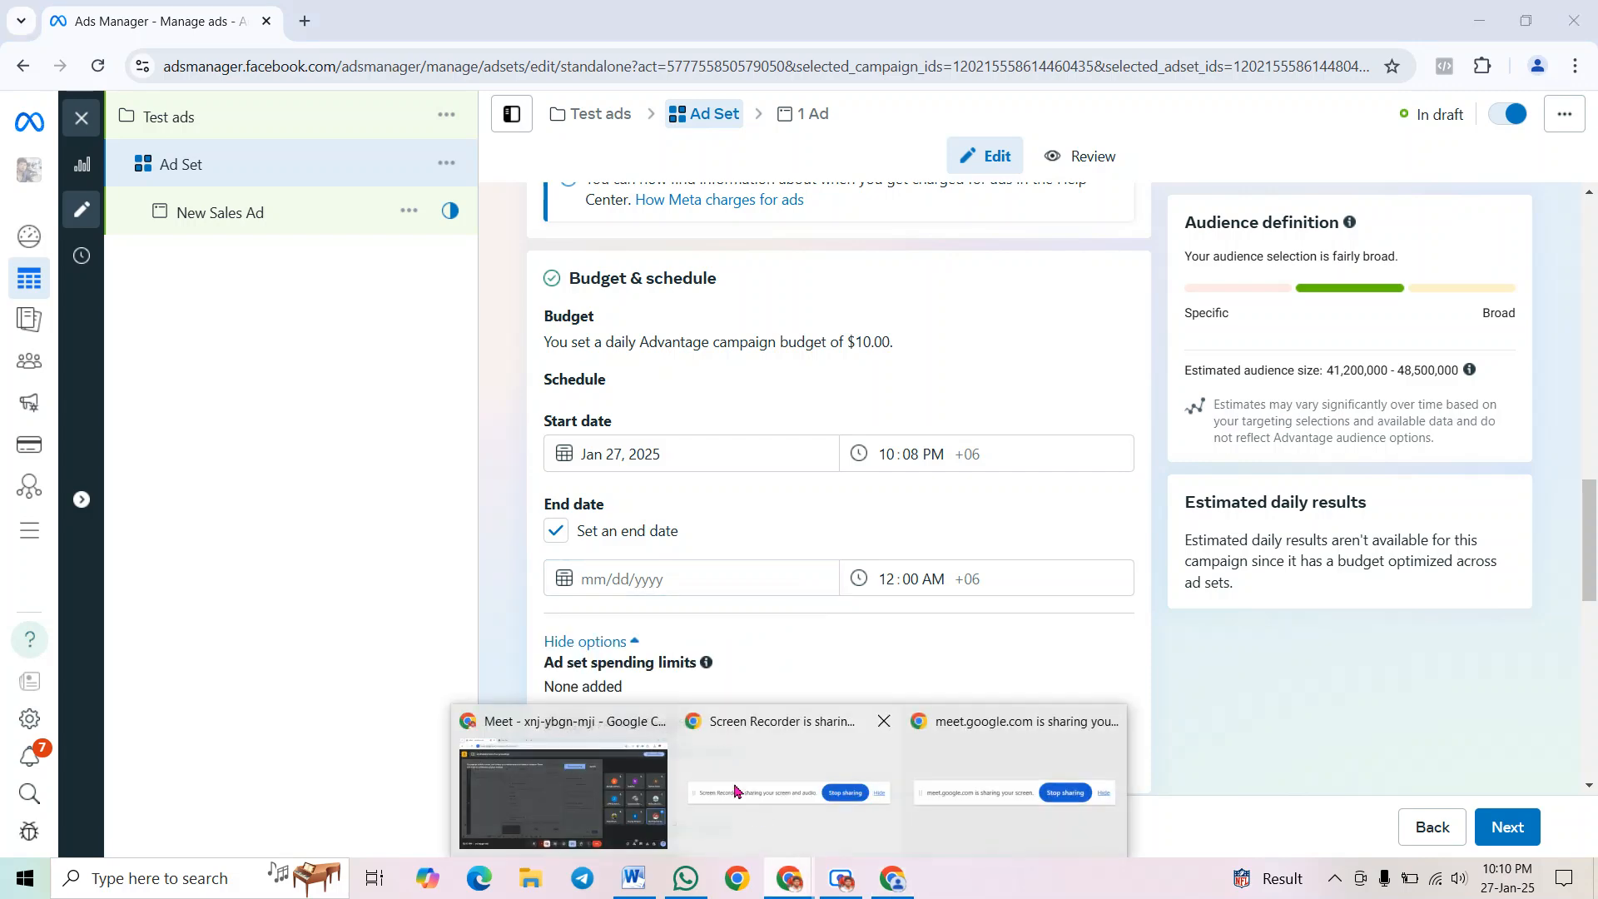
{"action": "left_click", "coordinate": [602, 717]}
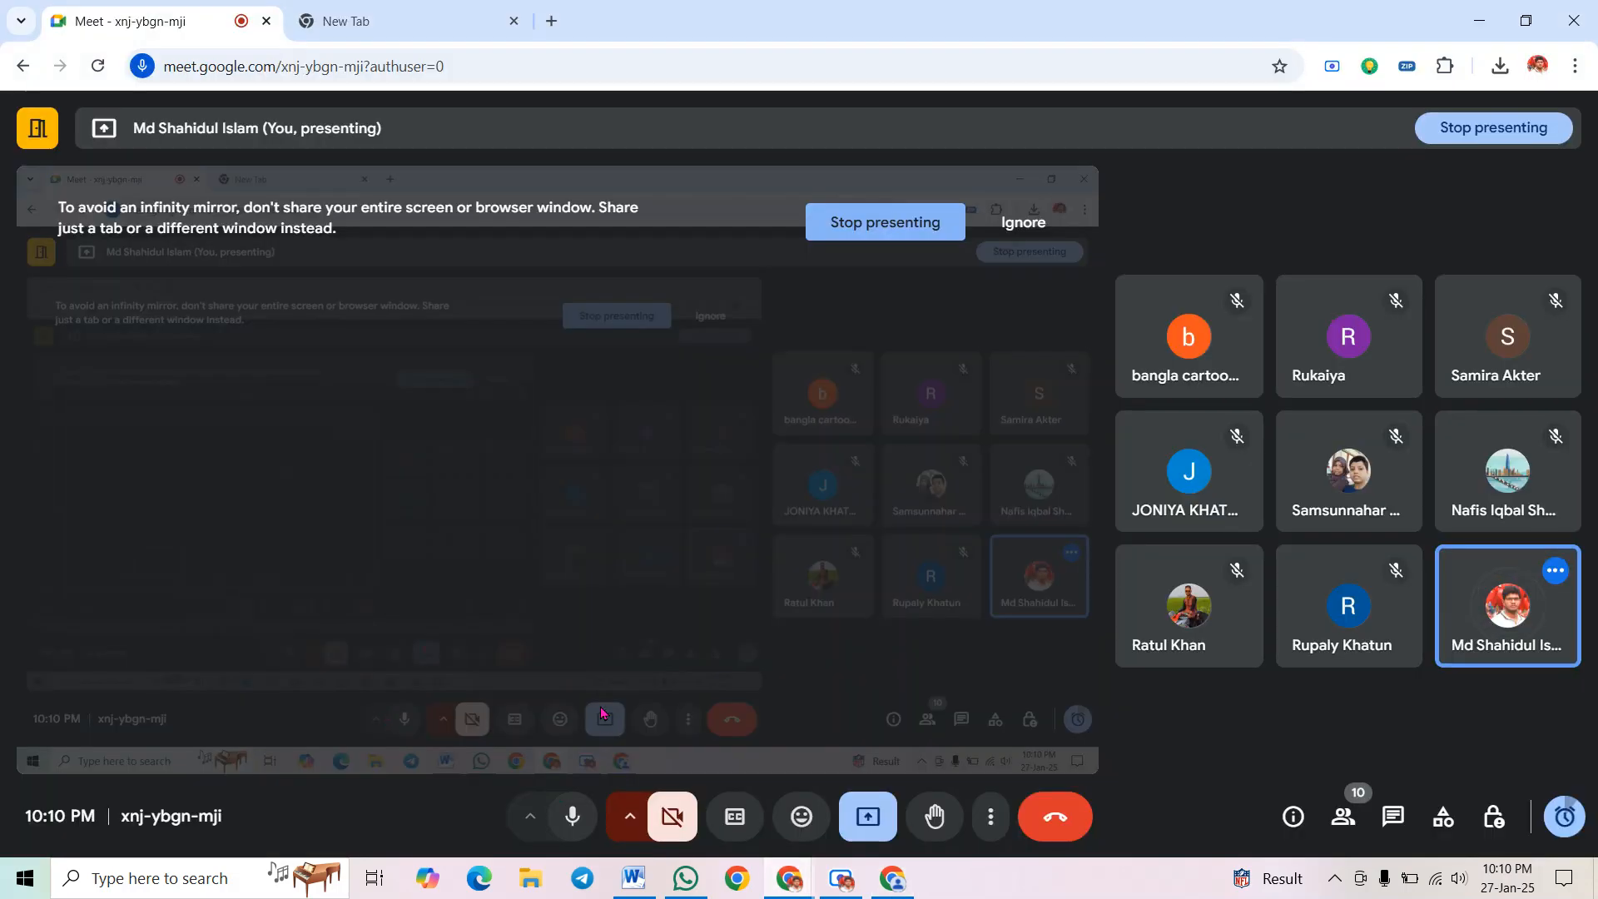
{"action": "left_click", "coordinate": [892, 880]}
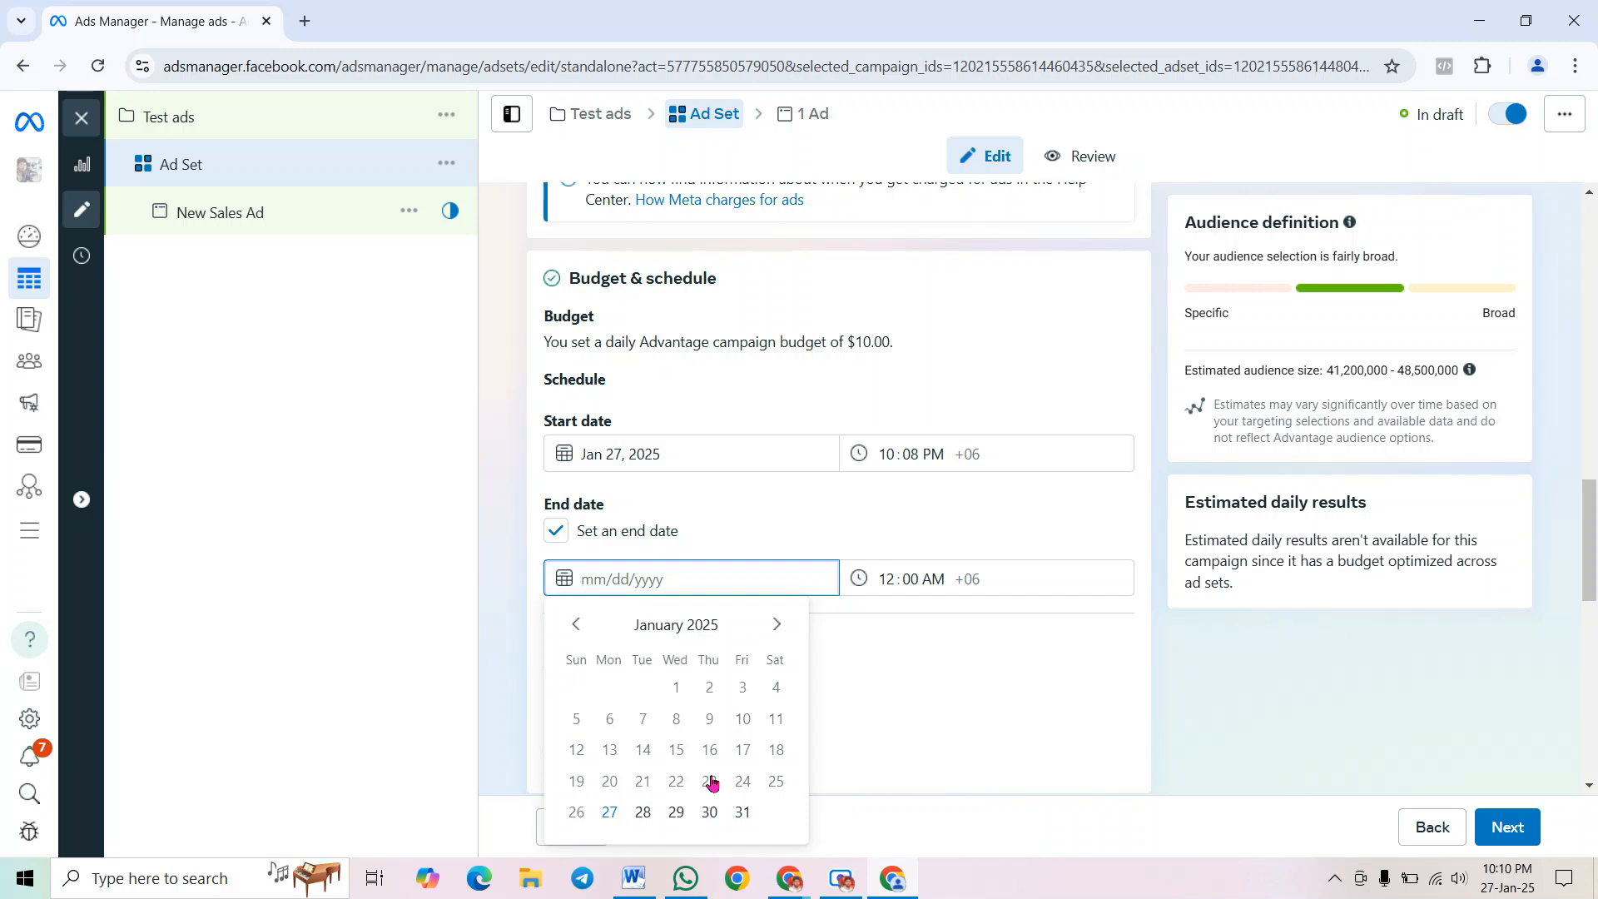
{"action": "left_click", "coordinate": [777, 624]}
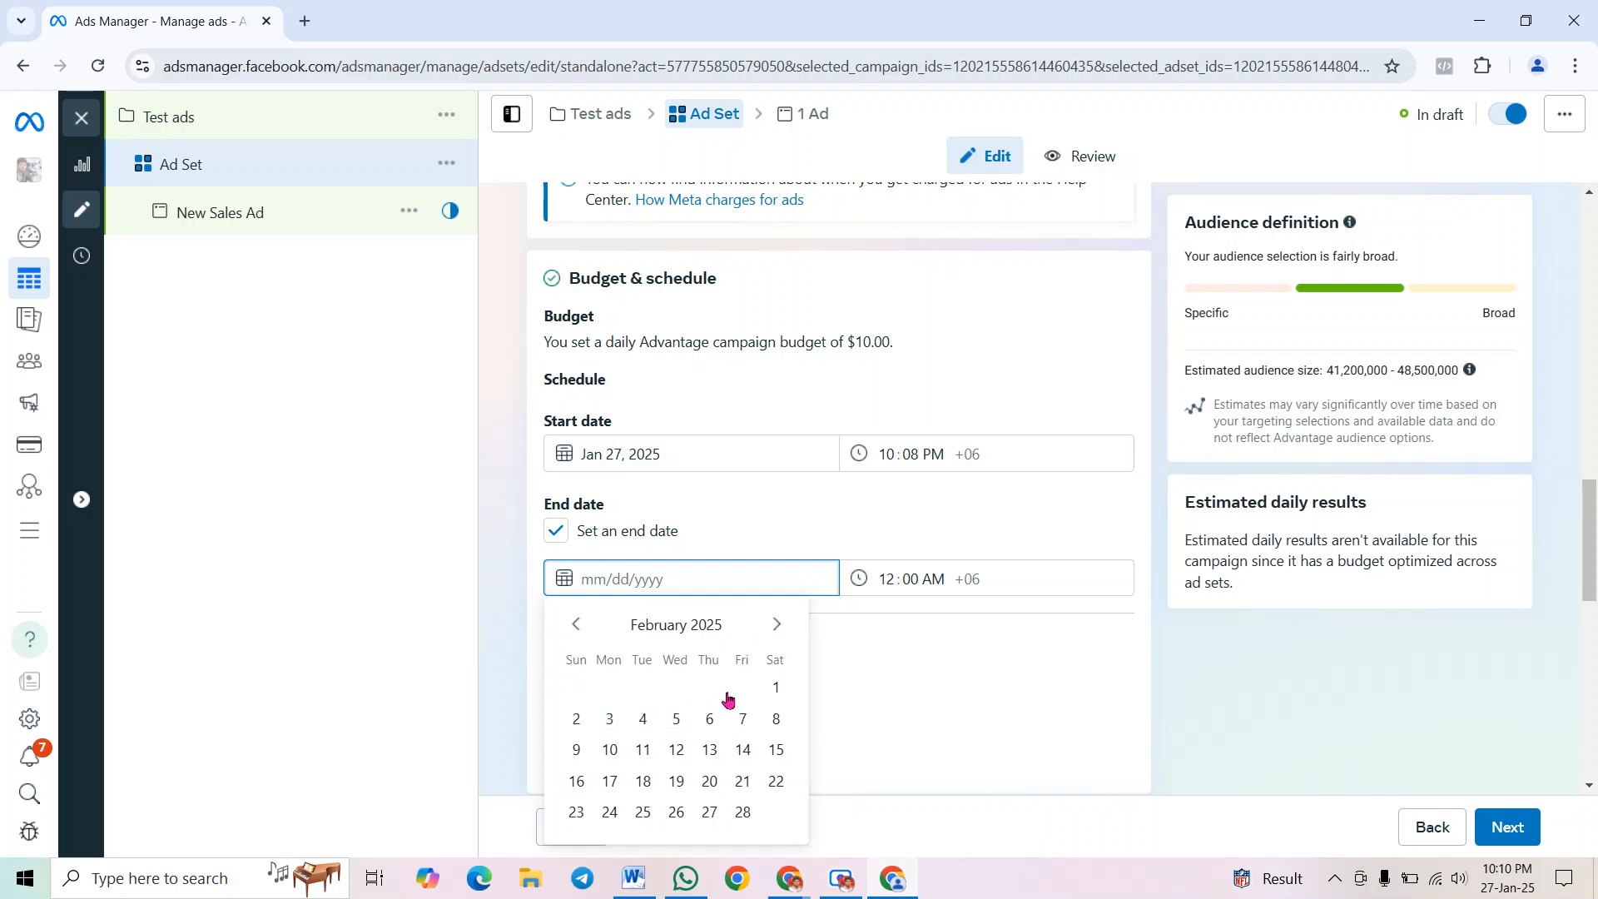
{"action": "left_click", "coordinate": [576, 719]}
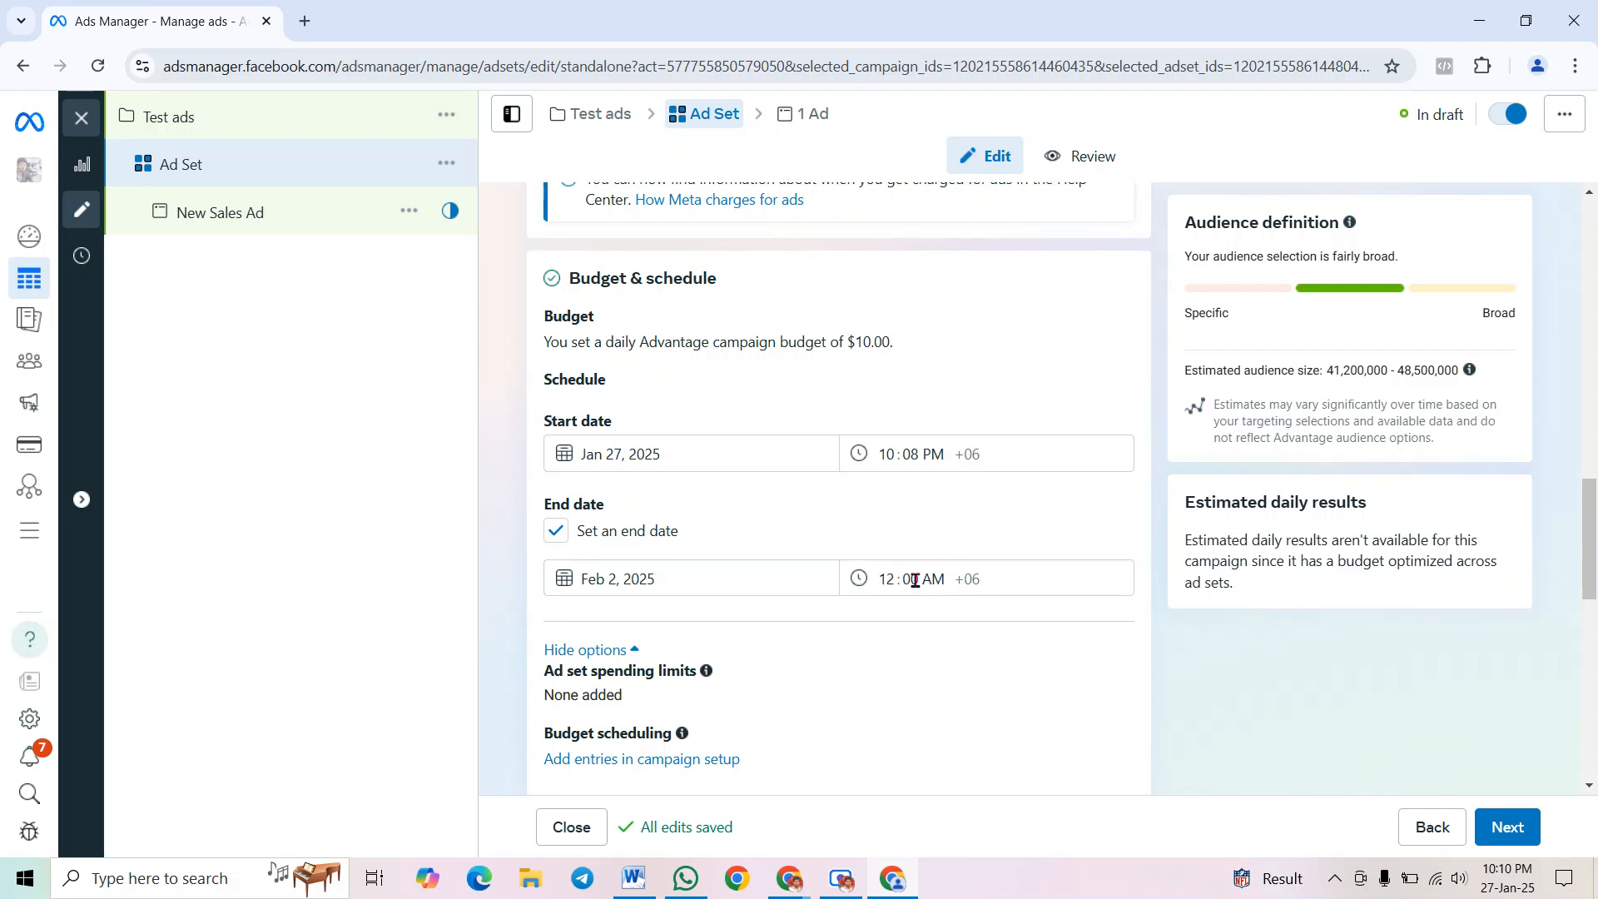
Examine the ad set spending limits option together with the campaign budget and schedule dates
{"action": "left_click_drag", "start_coordinate": [1592, 543], "coordinate": [1596, 587]}
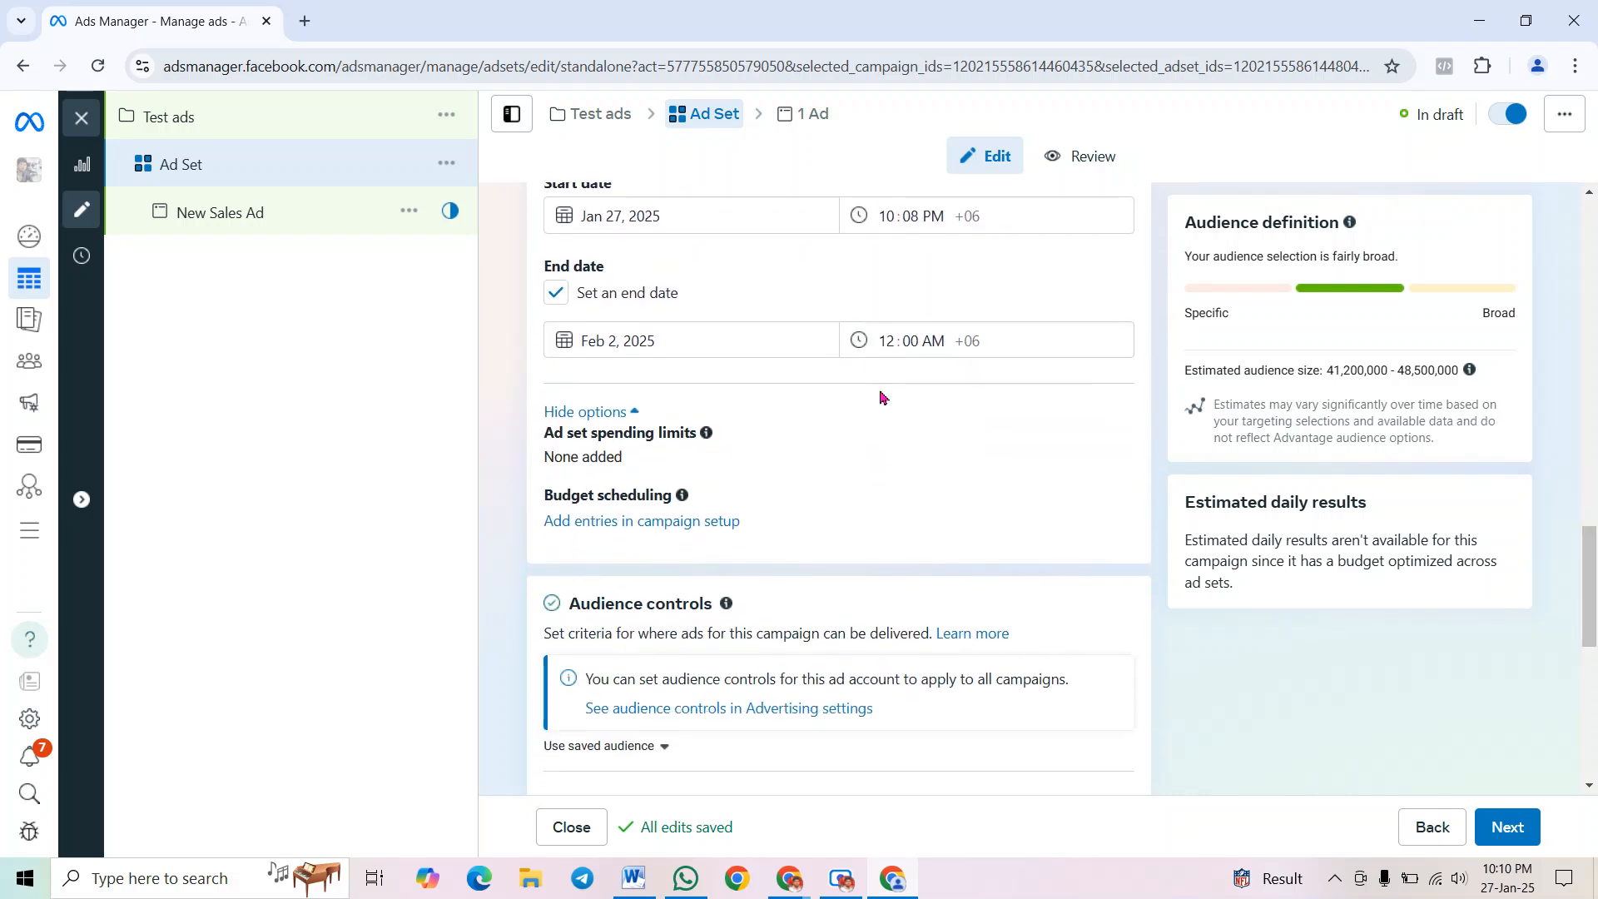
{"action": "left_click_drag", "start_coordinate": [555, 432], "coordinate": [676, 438]}
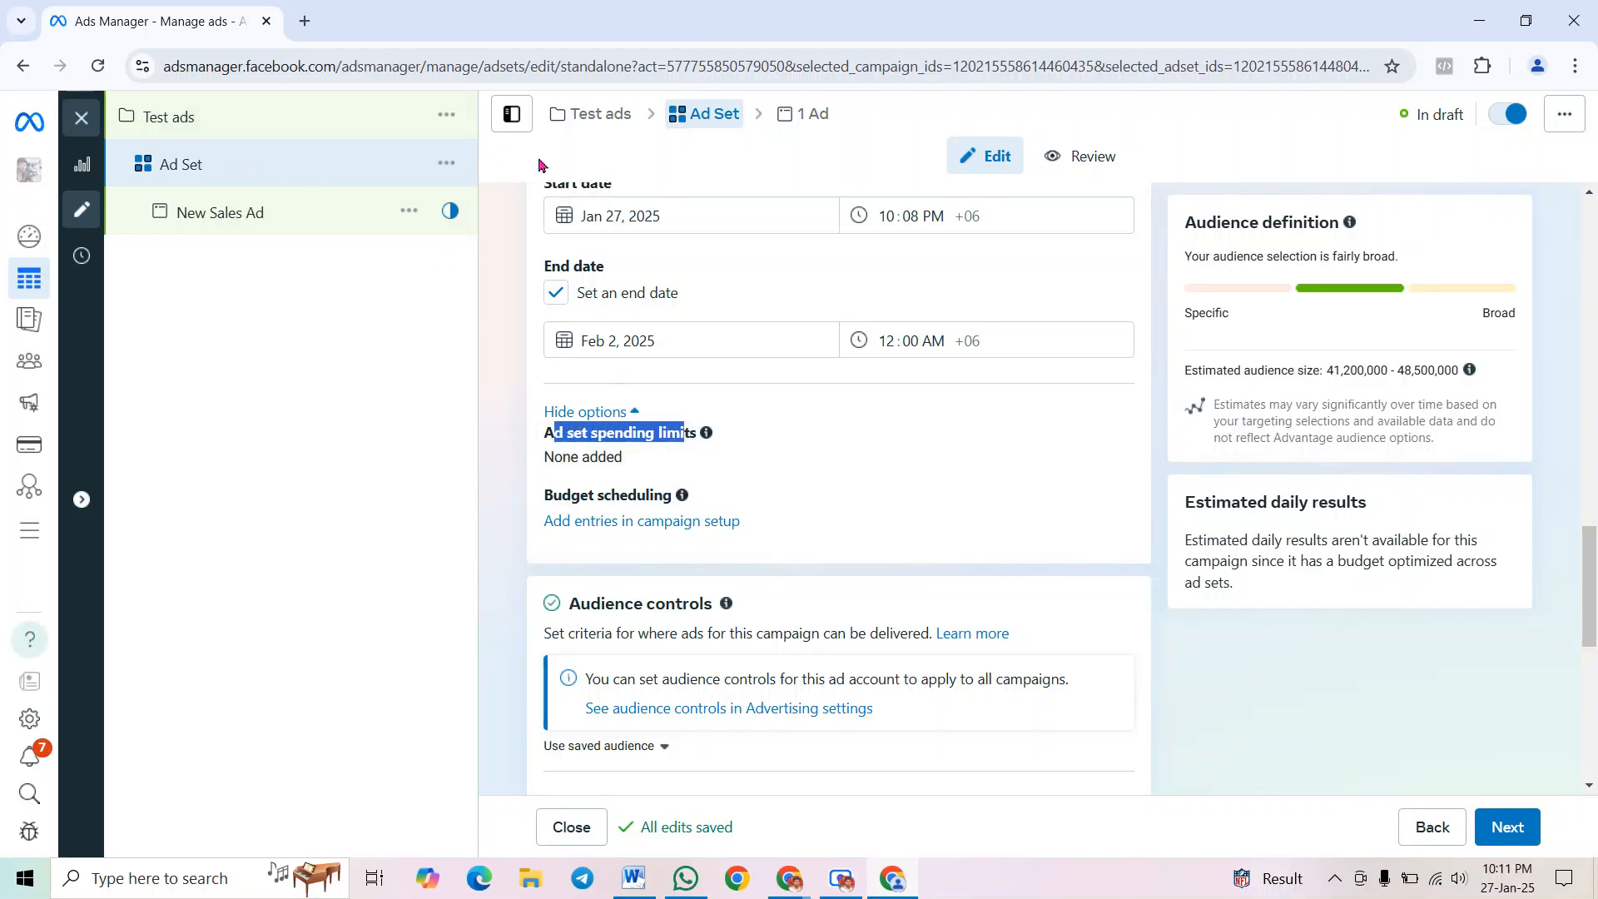
{"action": "left_click", "coordinate": [596, 440]}
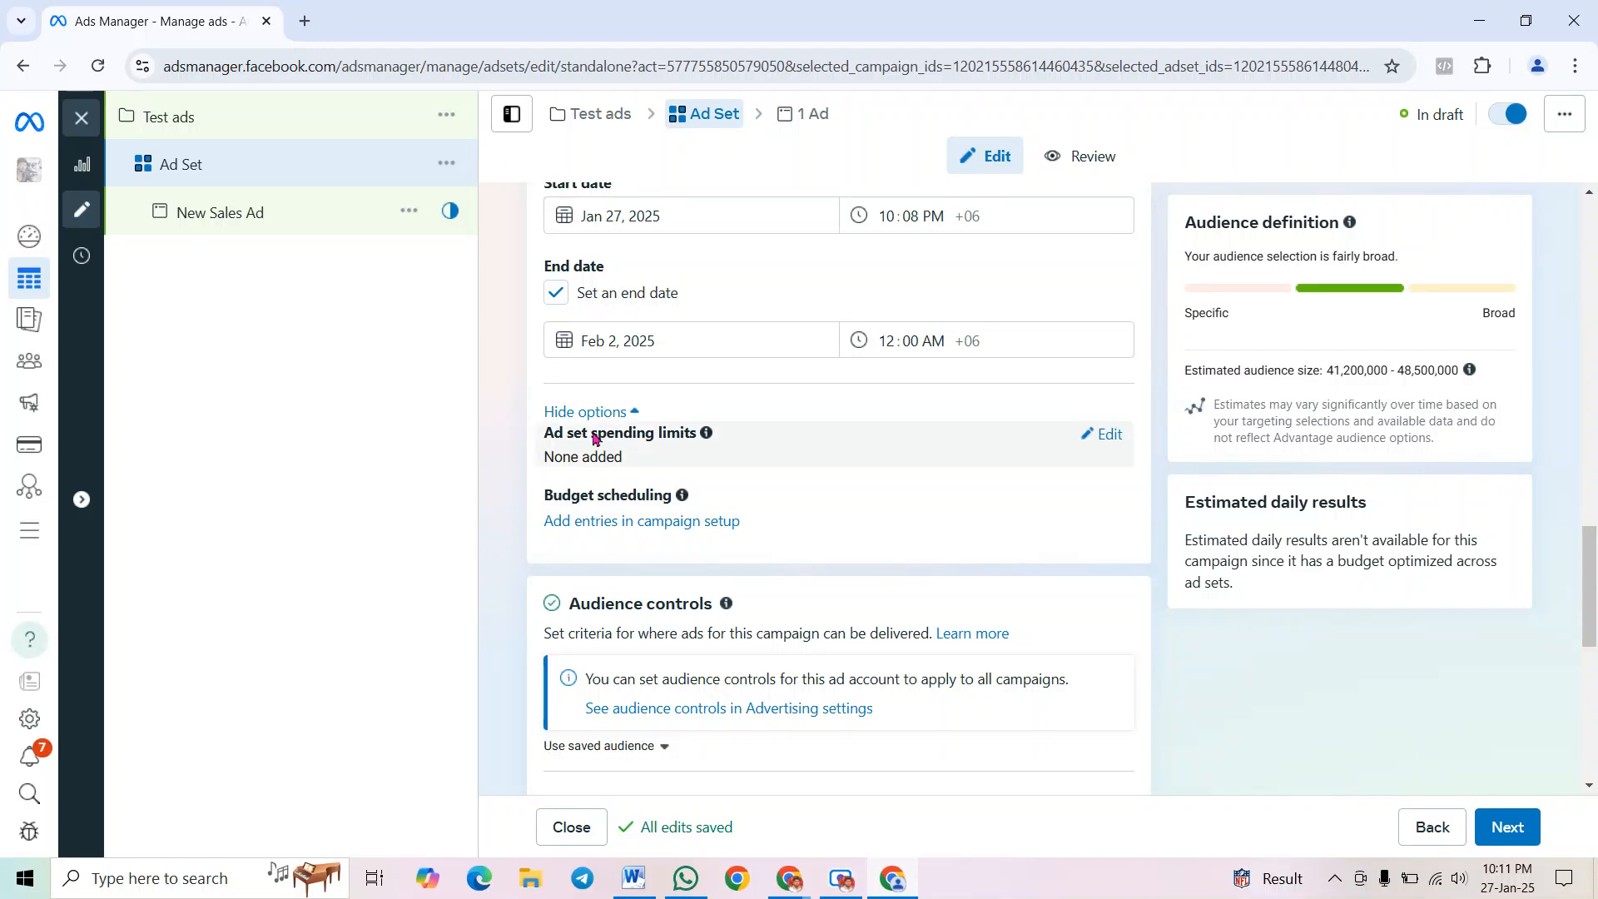
{"action": "left_click_drag", "start_coordinate": [546, 437], "coordinate": [687, 431]}
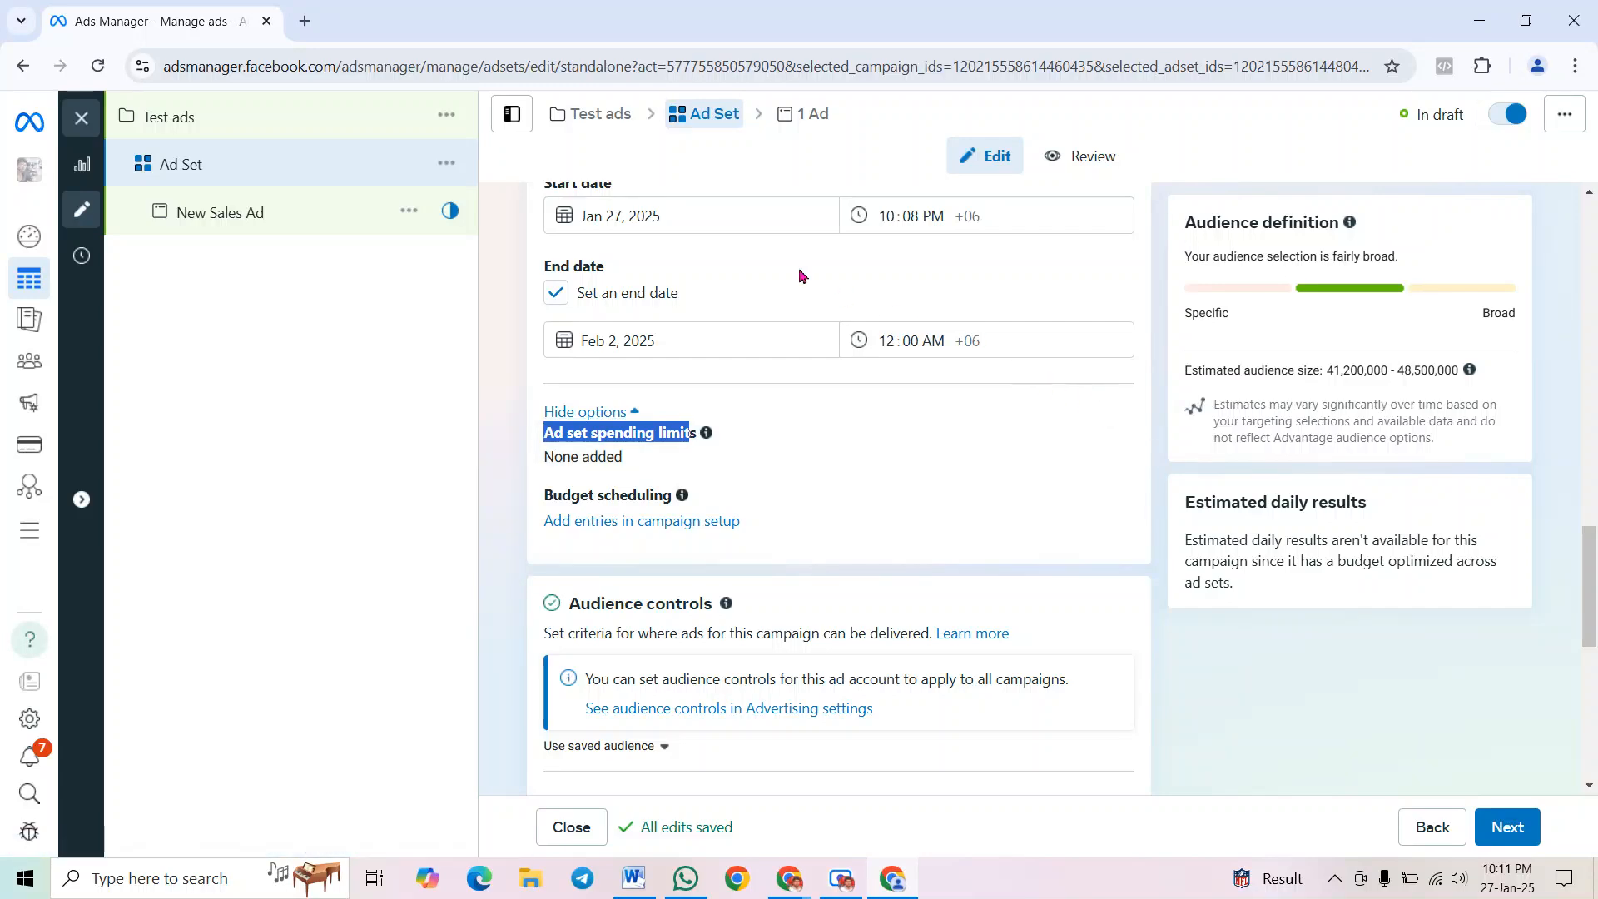
{"action": "scroll", "coordinate": [767, 449], "scroll_direction": "up", "scroll_amount": 4}
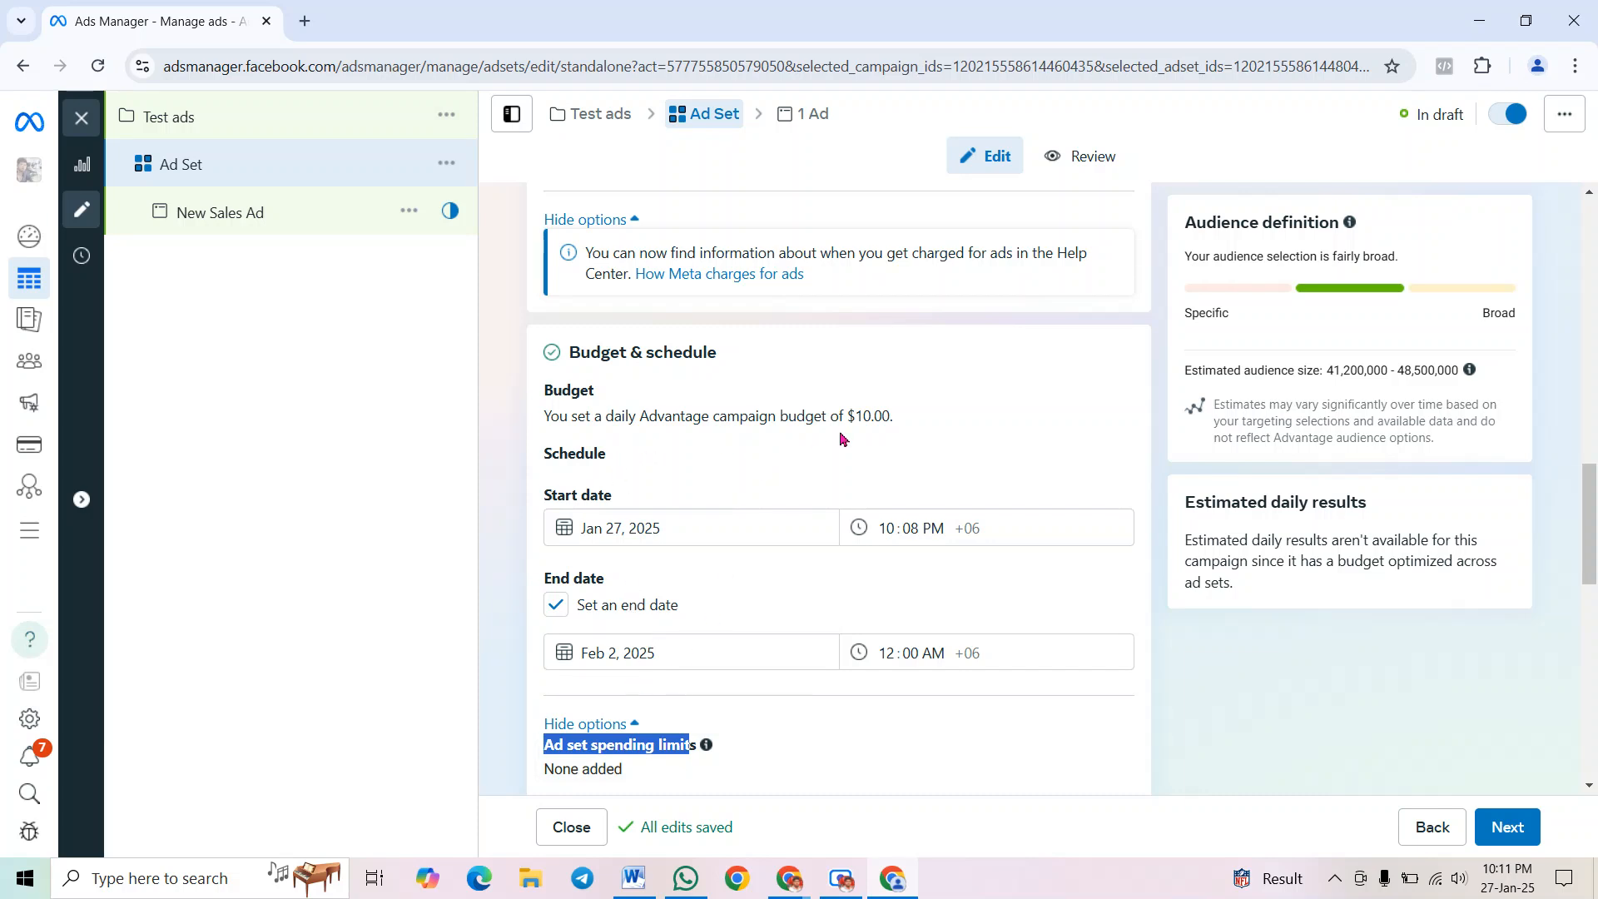
{"action": "scroll", "coordinate": [694, 660], "scroll_direction": "down", "scroll_amount": 4}
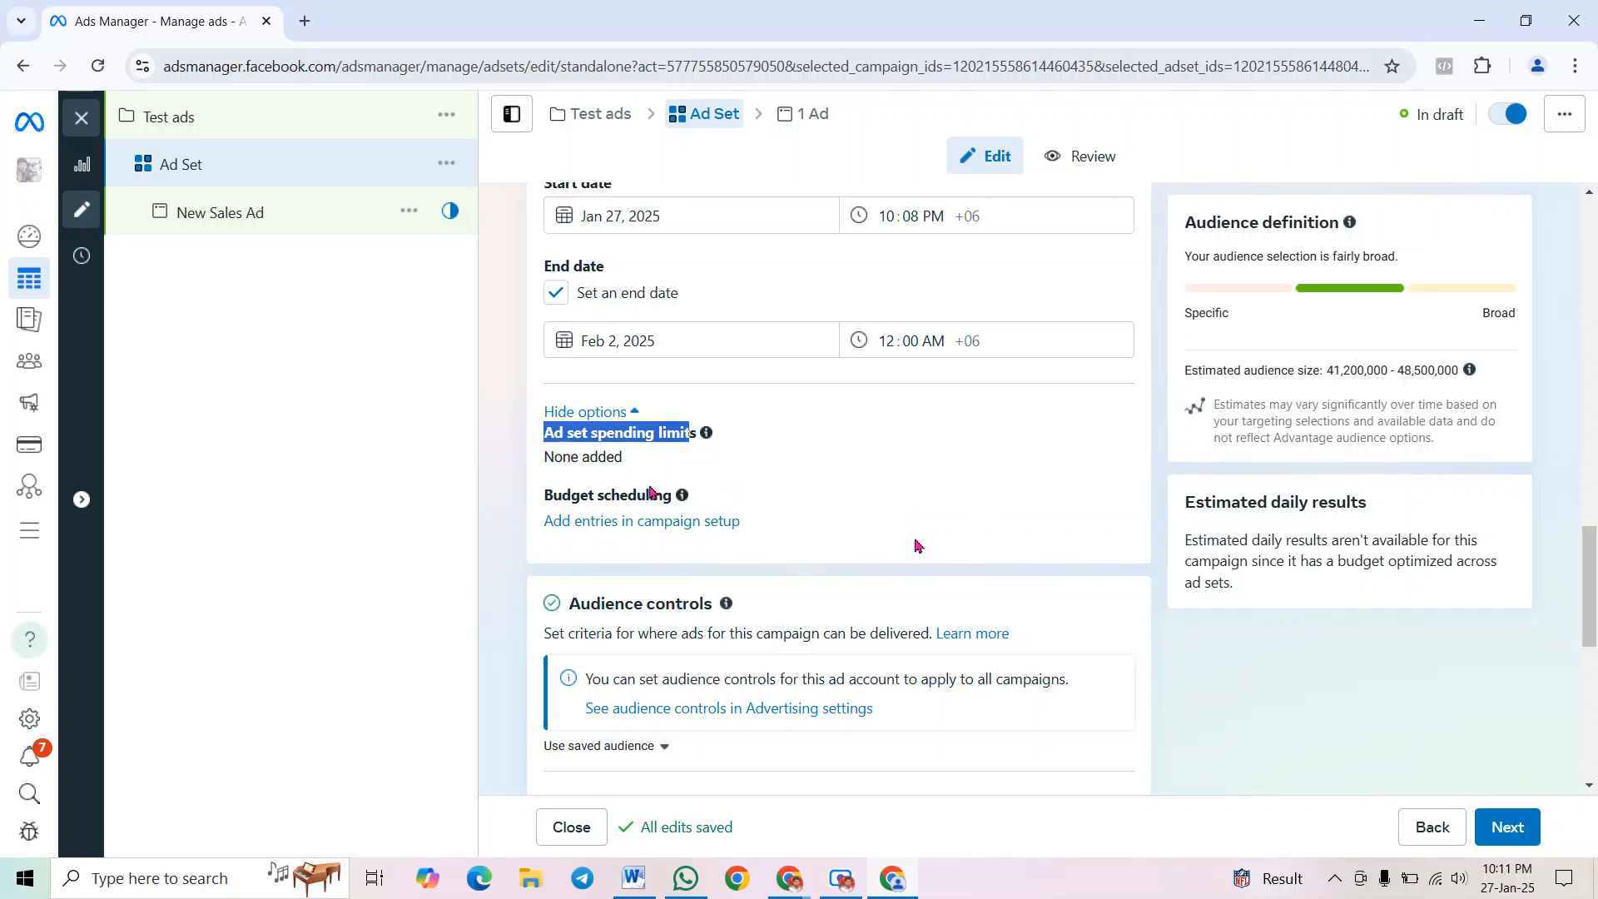
Open the campaign setup from the ad set's budget scheduling and review its objective, budget increase and ad scheduling options
{"action": "scroll", "coordinate": [920, 542], "scroll_direction": "down", "scroll_amount": 4}
{"action": "left_click", "coordinate": [660, 208]}
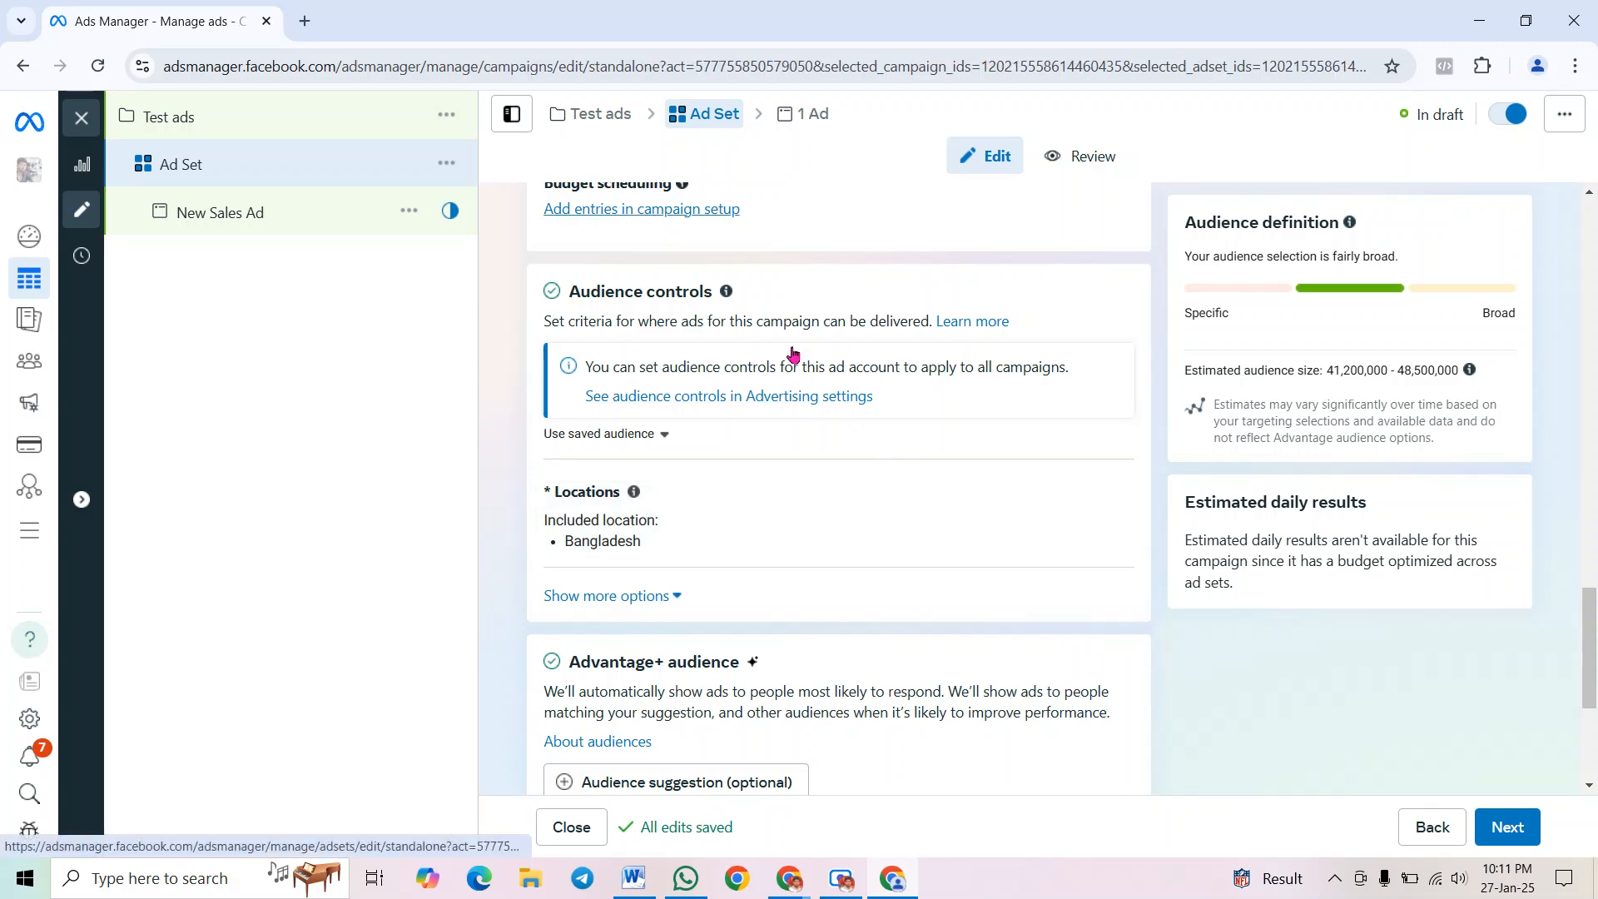
{"action": "scroll", "coordinate": [805, 499], "scroll_direction": "down", "scroll_amount": 4}
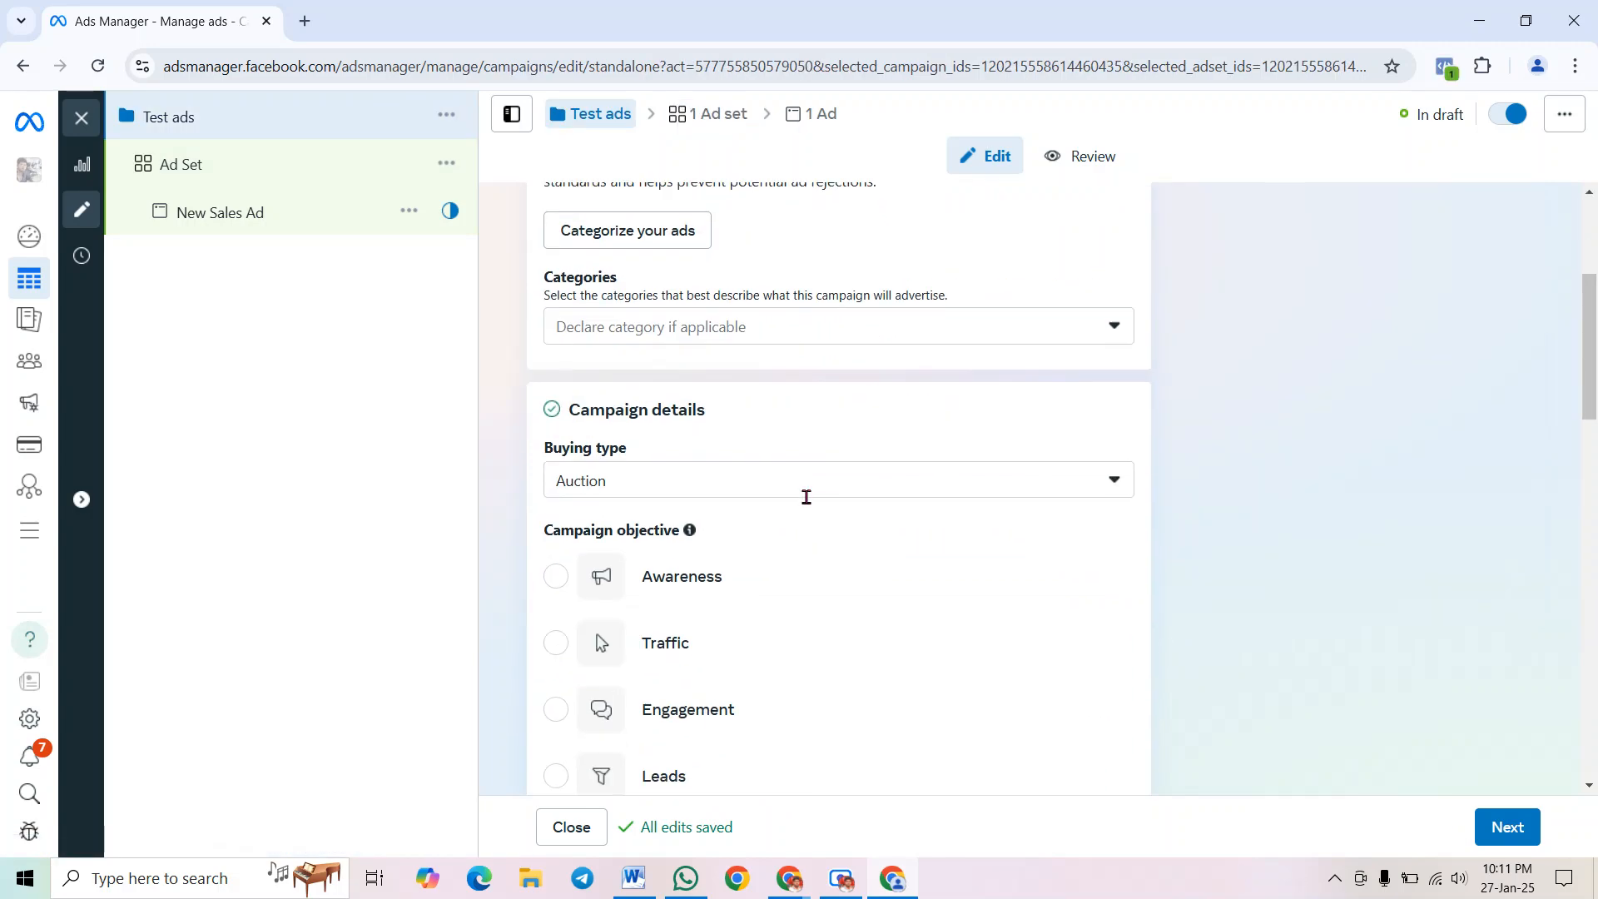
{"action": "scroll", "coordinate": [807, 491], "scroll_direction": "down", "scroll_amount": 14}
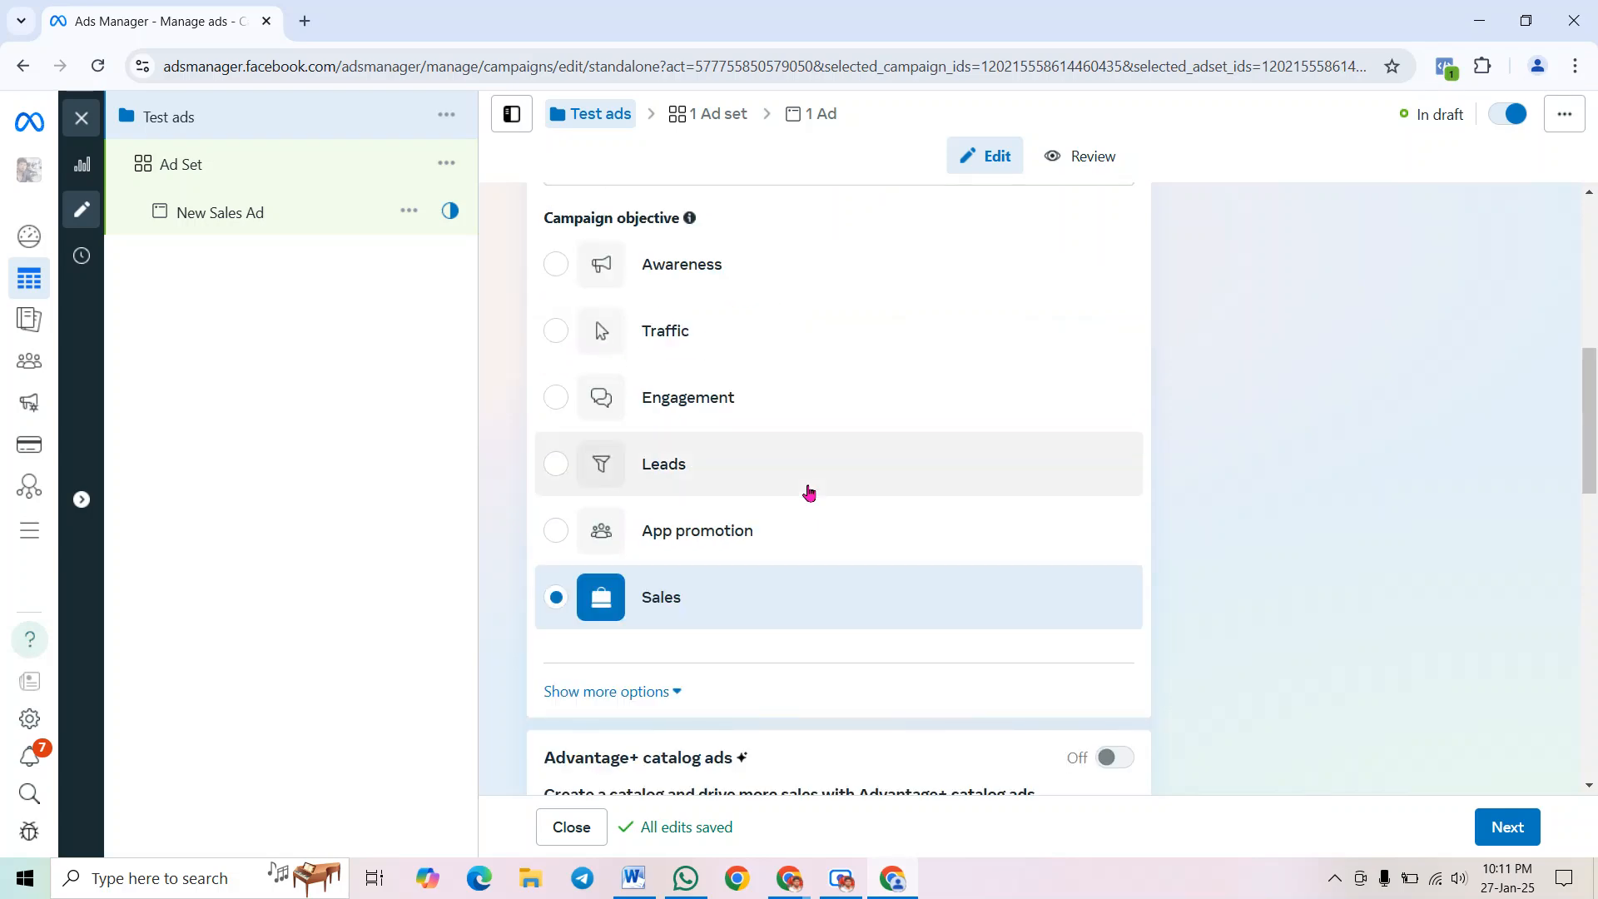
{"action": "scroll", "coordinate": [808, 485], "scroll_direction": "down", "scroll_amount": 1}
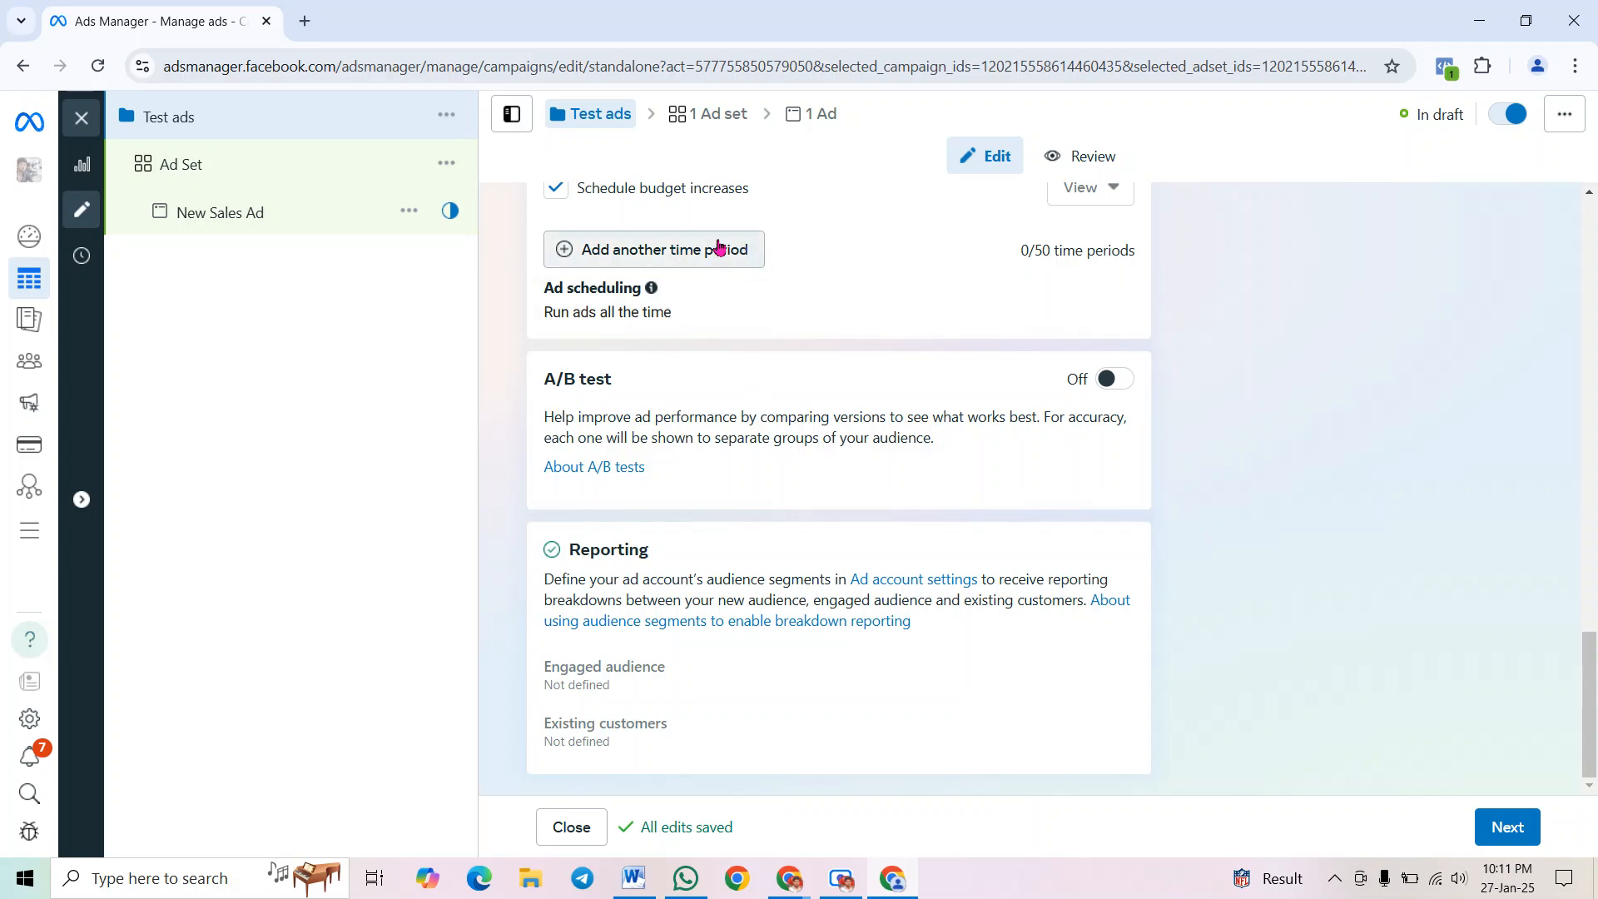
Return to the ad set and review its schedule, audience and placement sections, briefly visiting the New Sales Ad settings
{"action": "left_click", "coordinate": [349, 170]}
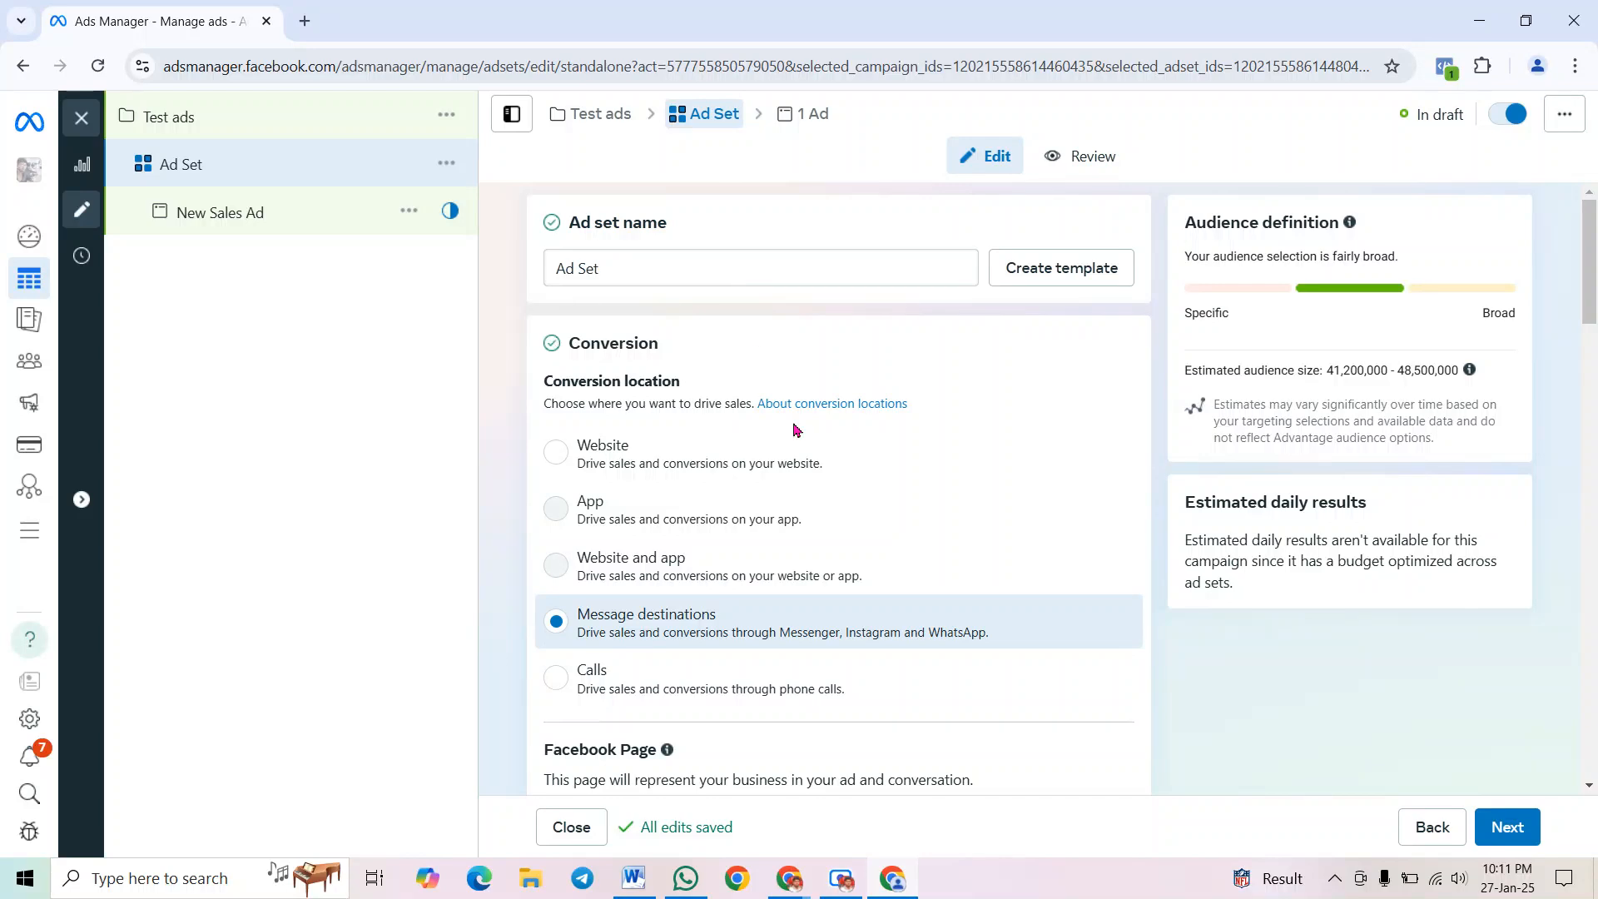
{"action": "scroll", "coordinate": [888, 512], "scroll_direction": "down", "scroll_amount": 15}
{"action": "scroll", "coordinate": [890, 506], "scroll_direction": "down", "scroll_amount": 5}
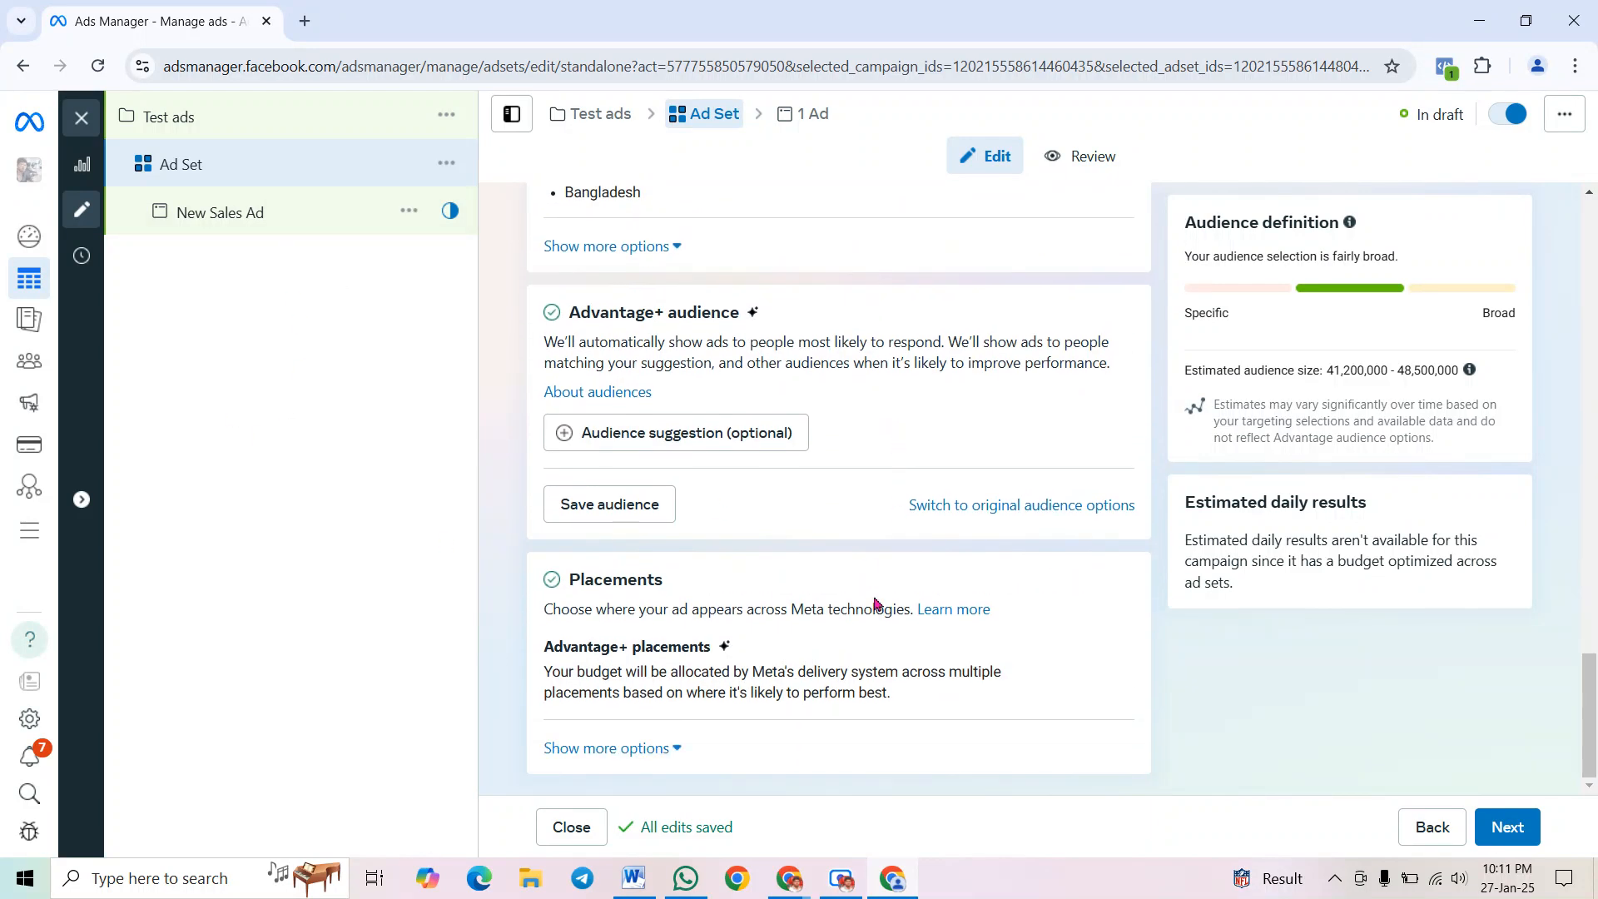
{"action": "left_click", "coordinate": [1507, 826]}
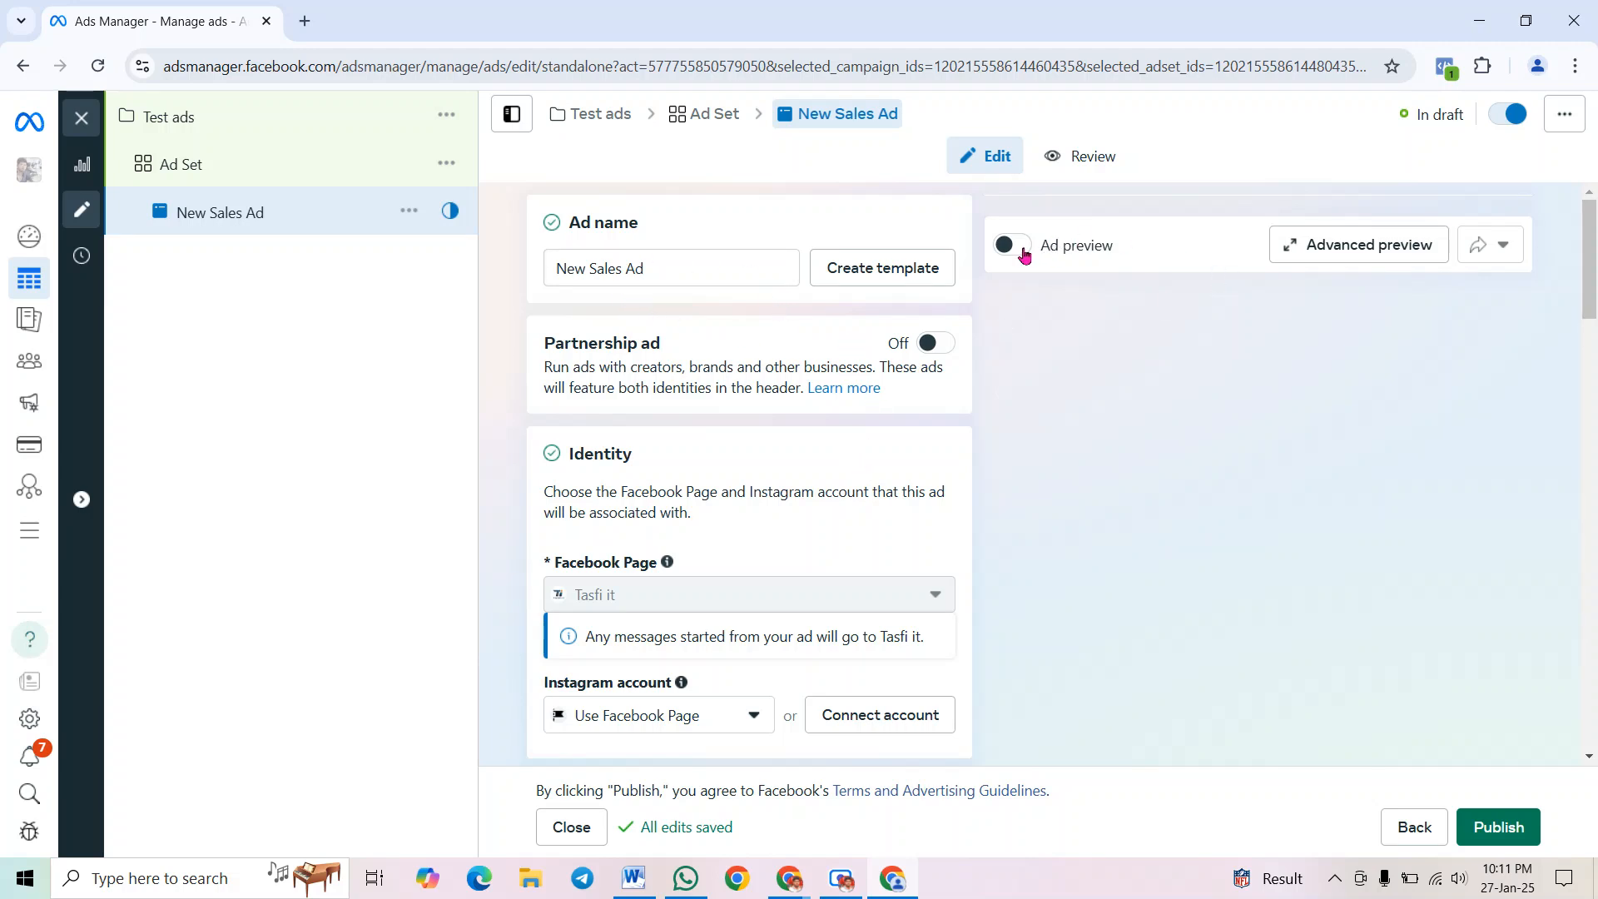
{"action": "left_click", "coordinate": [178, 164]}
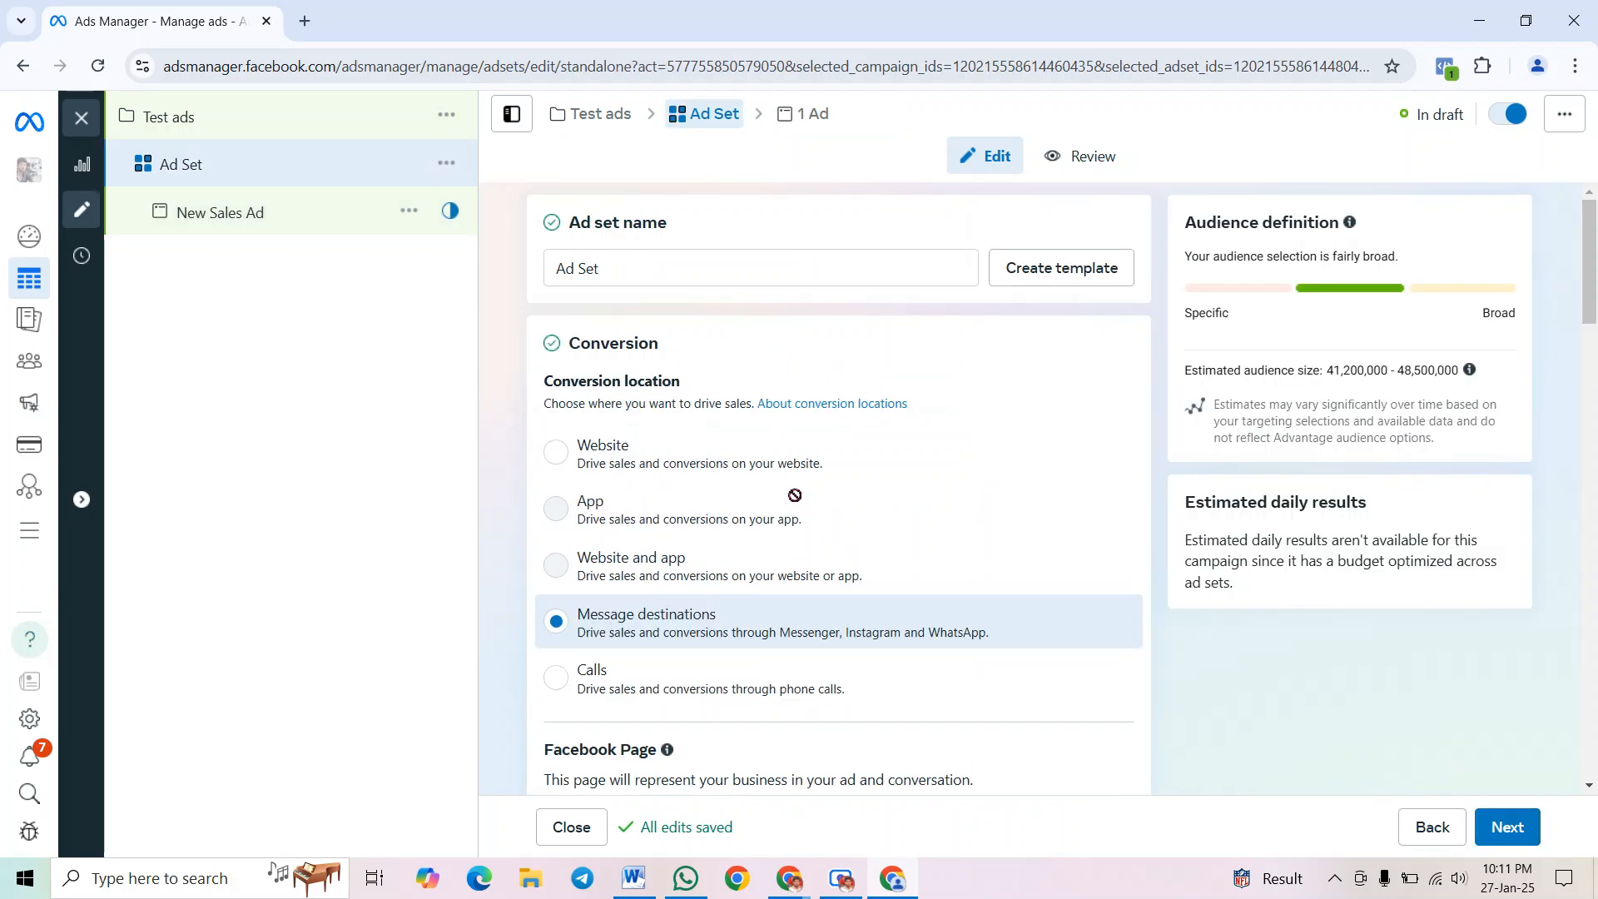
{"action": "scroll", "coordinate": [794, 495], "scroll_direction": "down", "scroll_amount": 20}
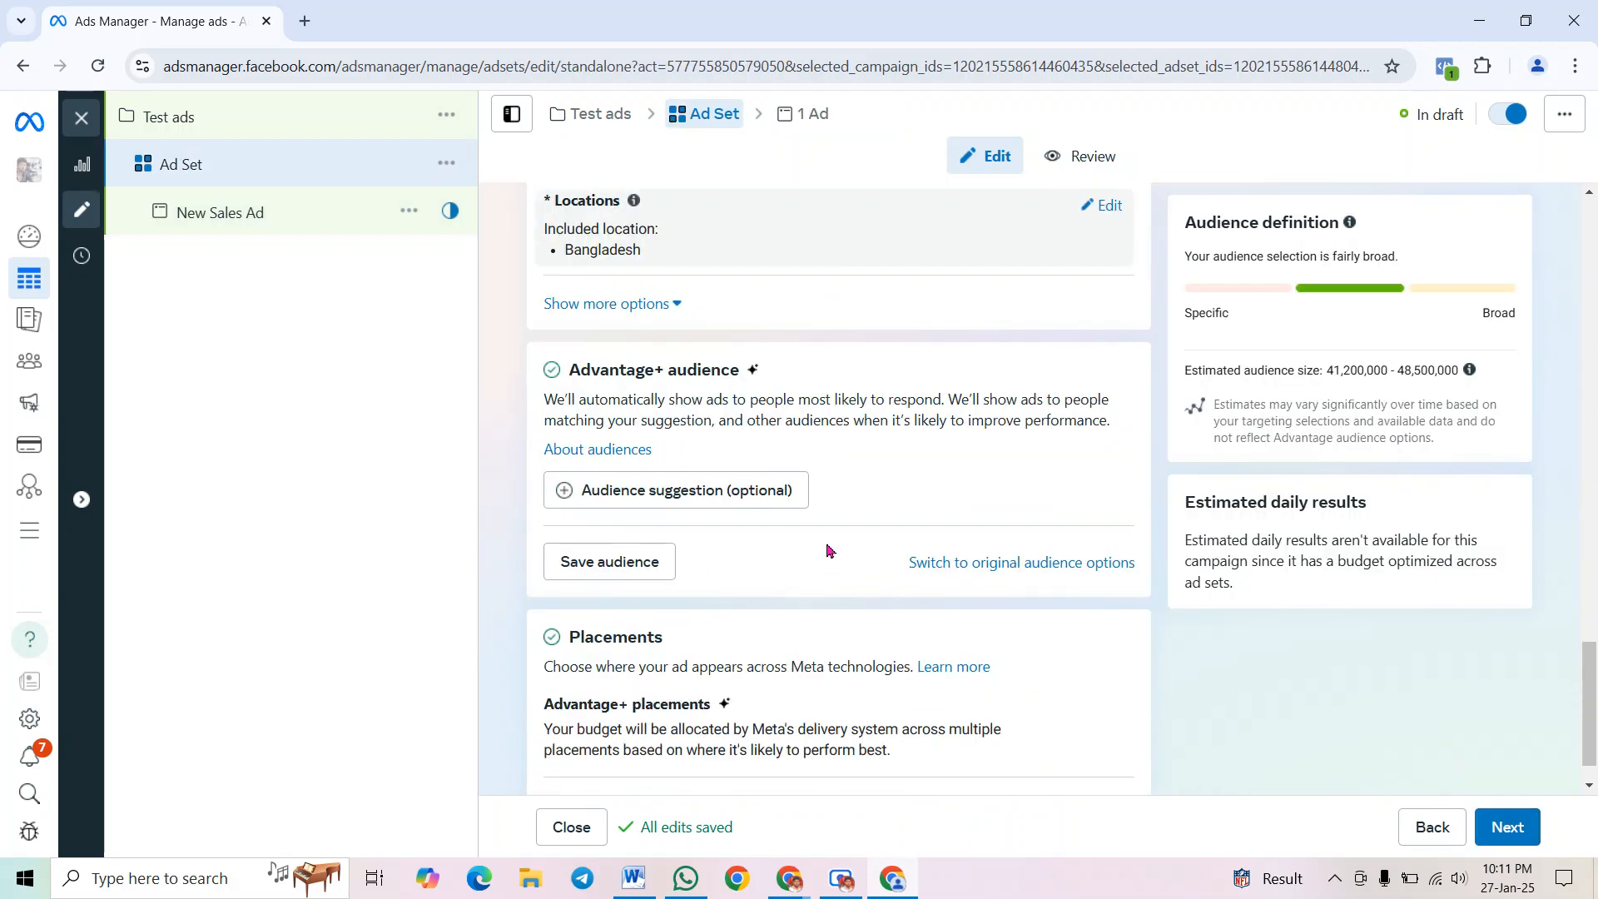
{"action": "scroll", "coordinate": [845, 496], "scroll_direction": "up", "scroll_amount": 4}
{"action": "scroll", "coordinate": [938, 612], "scroll_direction": "up", "scroll_amount": 3}
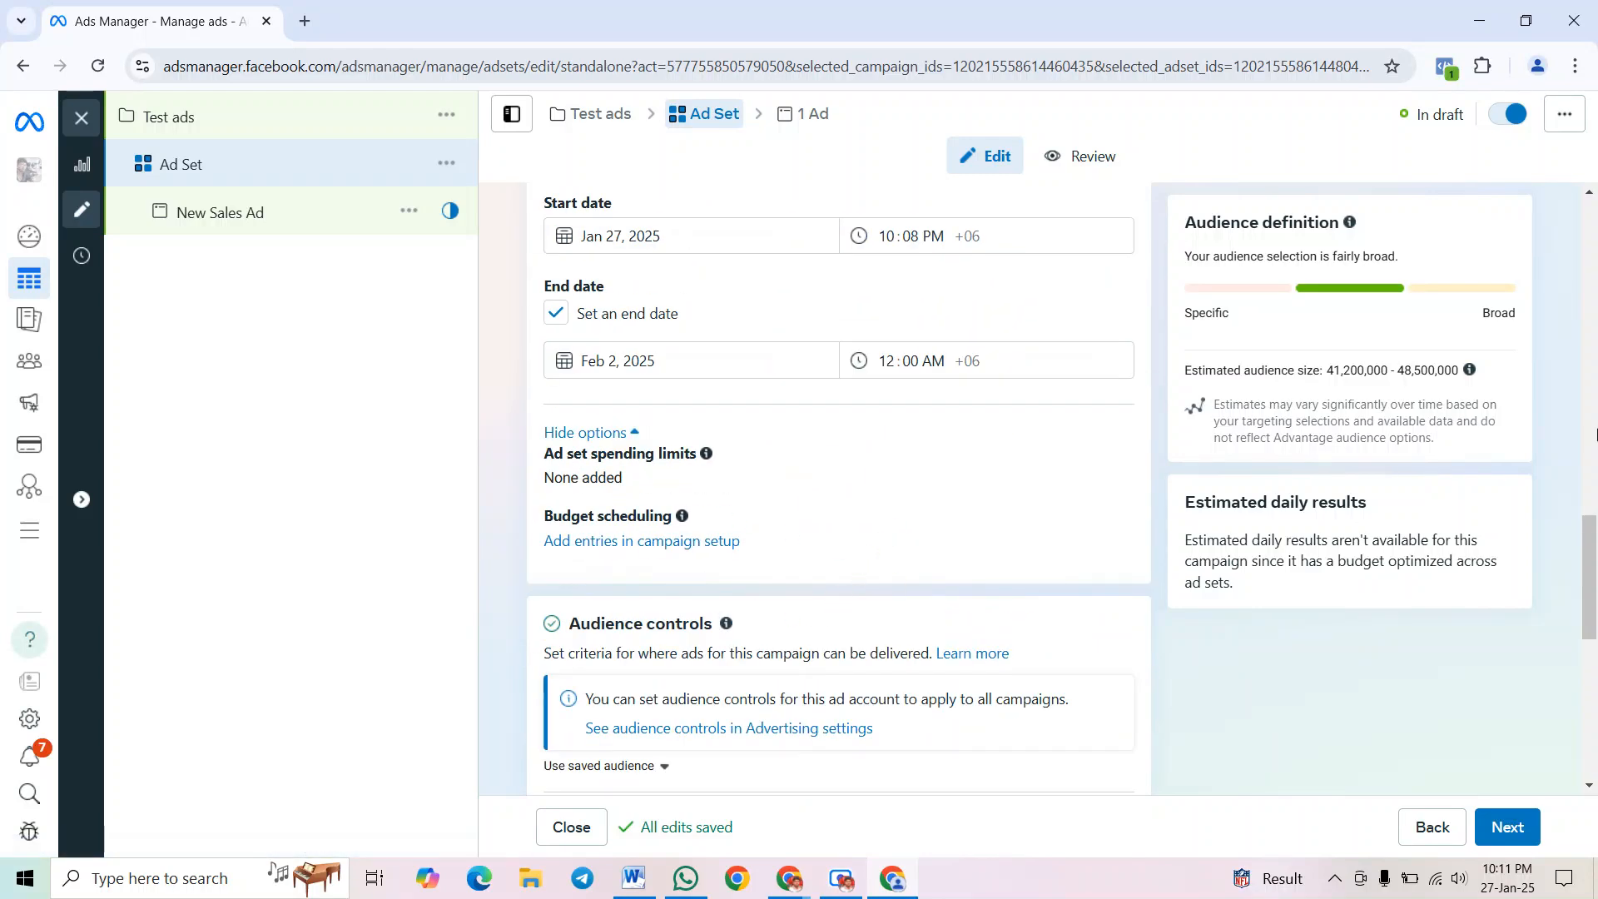
Open the ad set's audience locations for editing and remove Bangladesh from the included locations
{"action": "scroll", "coordinate": [833, 515], "scroll_direction": "down", "scroll_amount": 4}
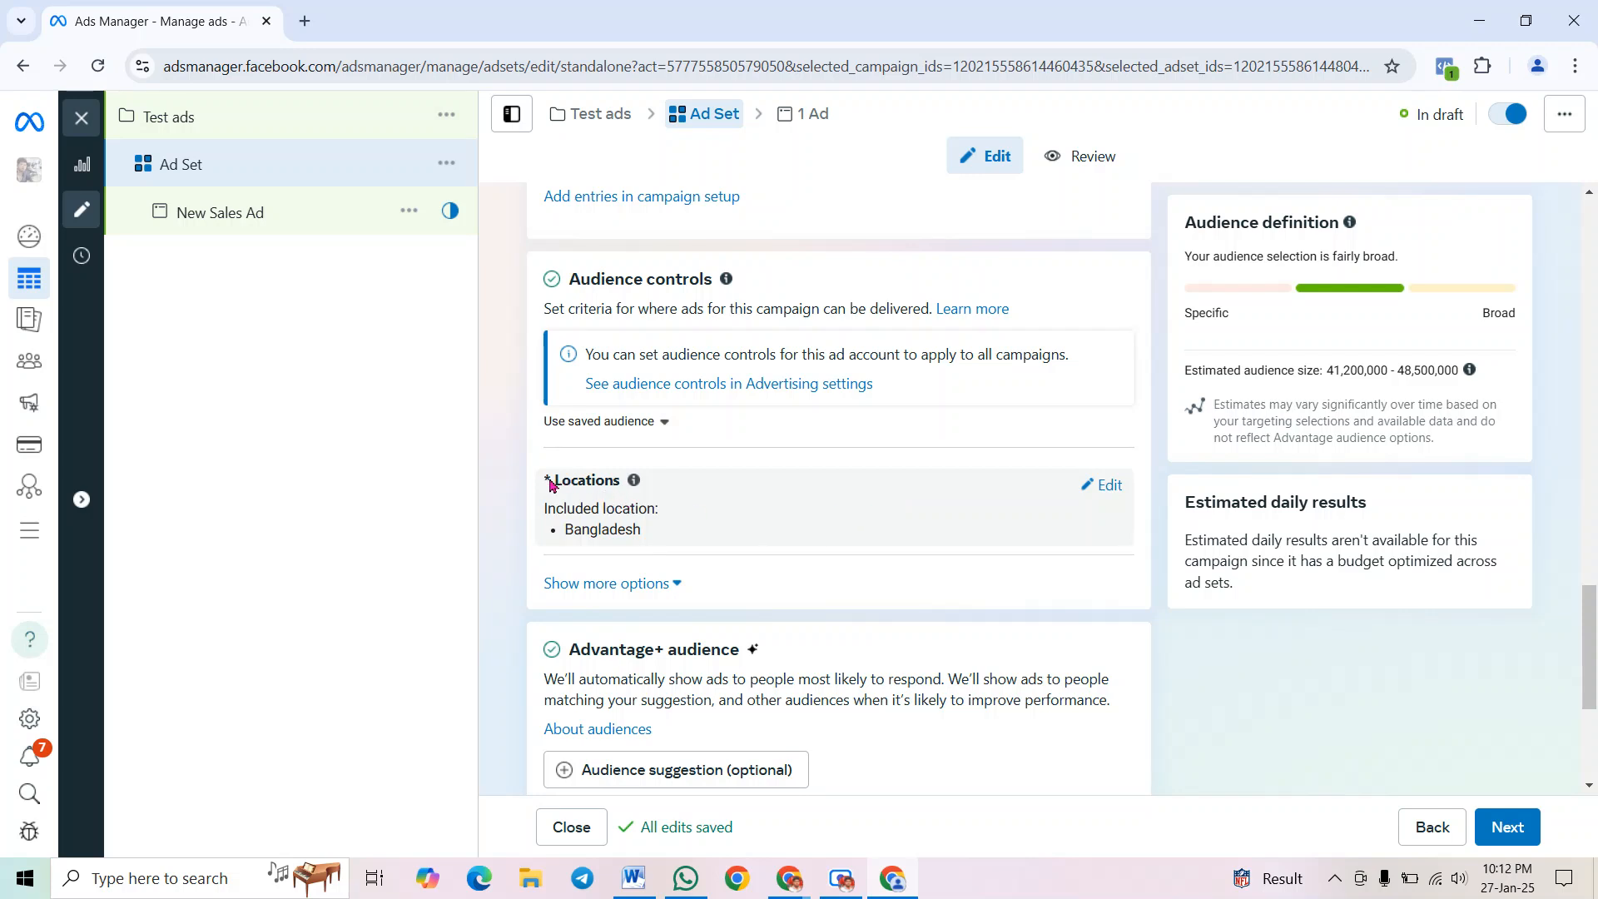
{"action": "left_click", "coordinate": [1108, 489]}
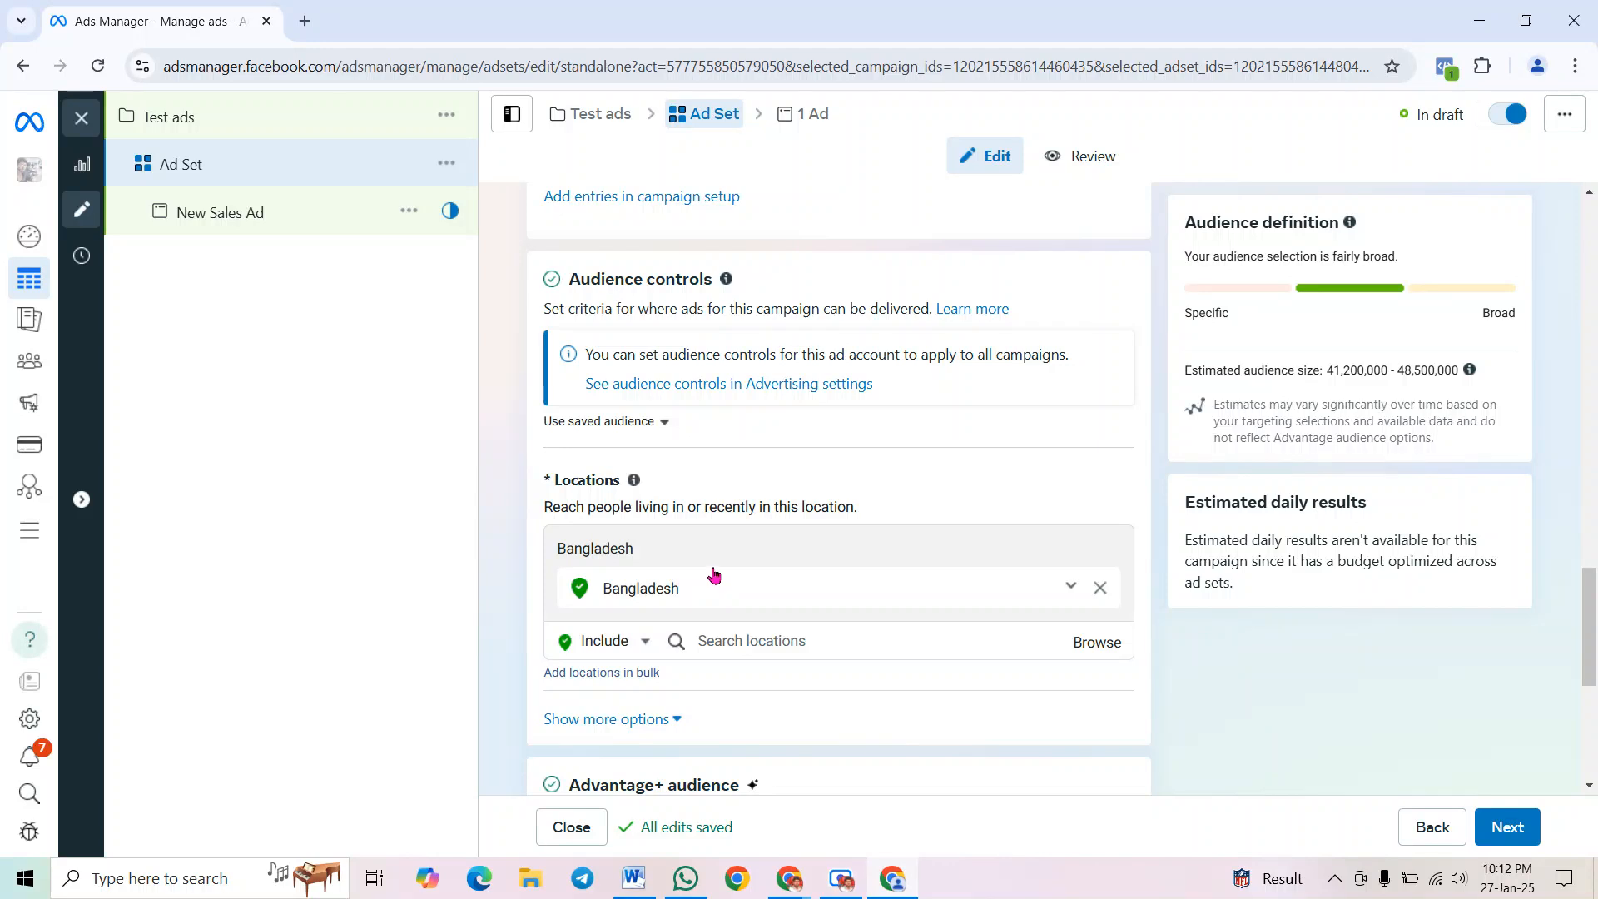
{"action": "left_click", "coordinate": [1101, 592]}
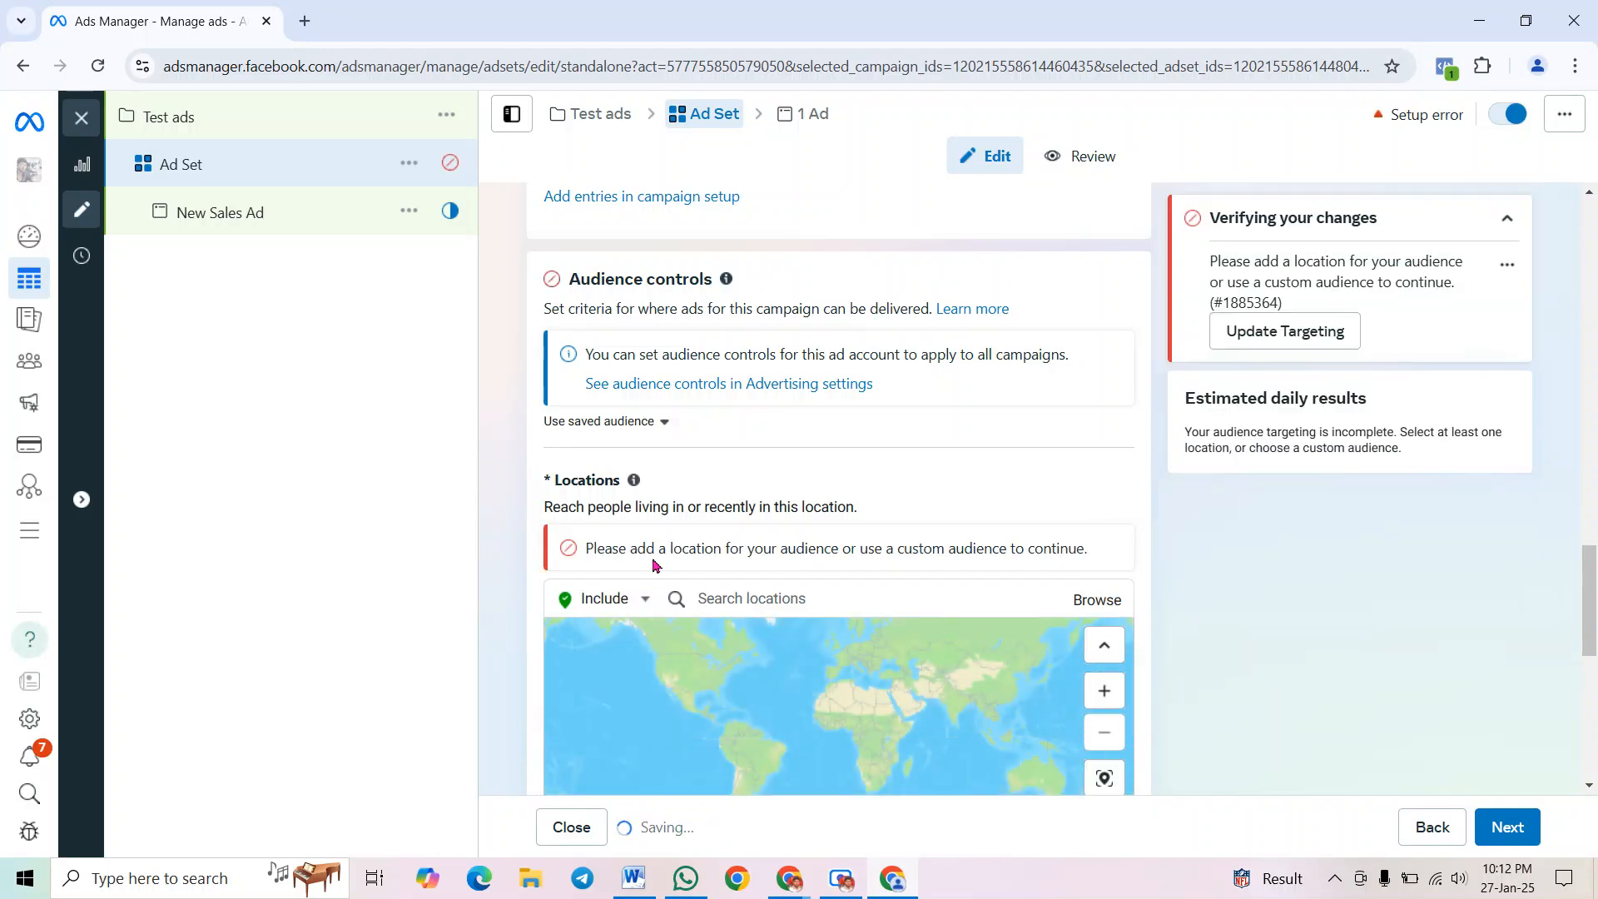
Search the audience locations for natore and include the city Natore, Rajshahi Division, Bangladesh
{"action": "left_click", "coordinate": [773, 596]}
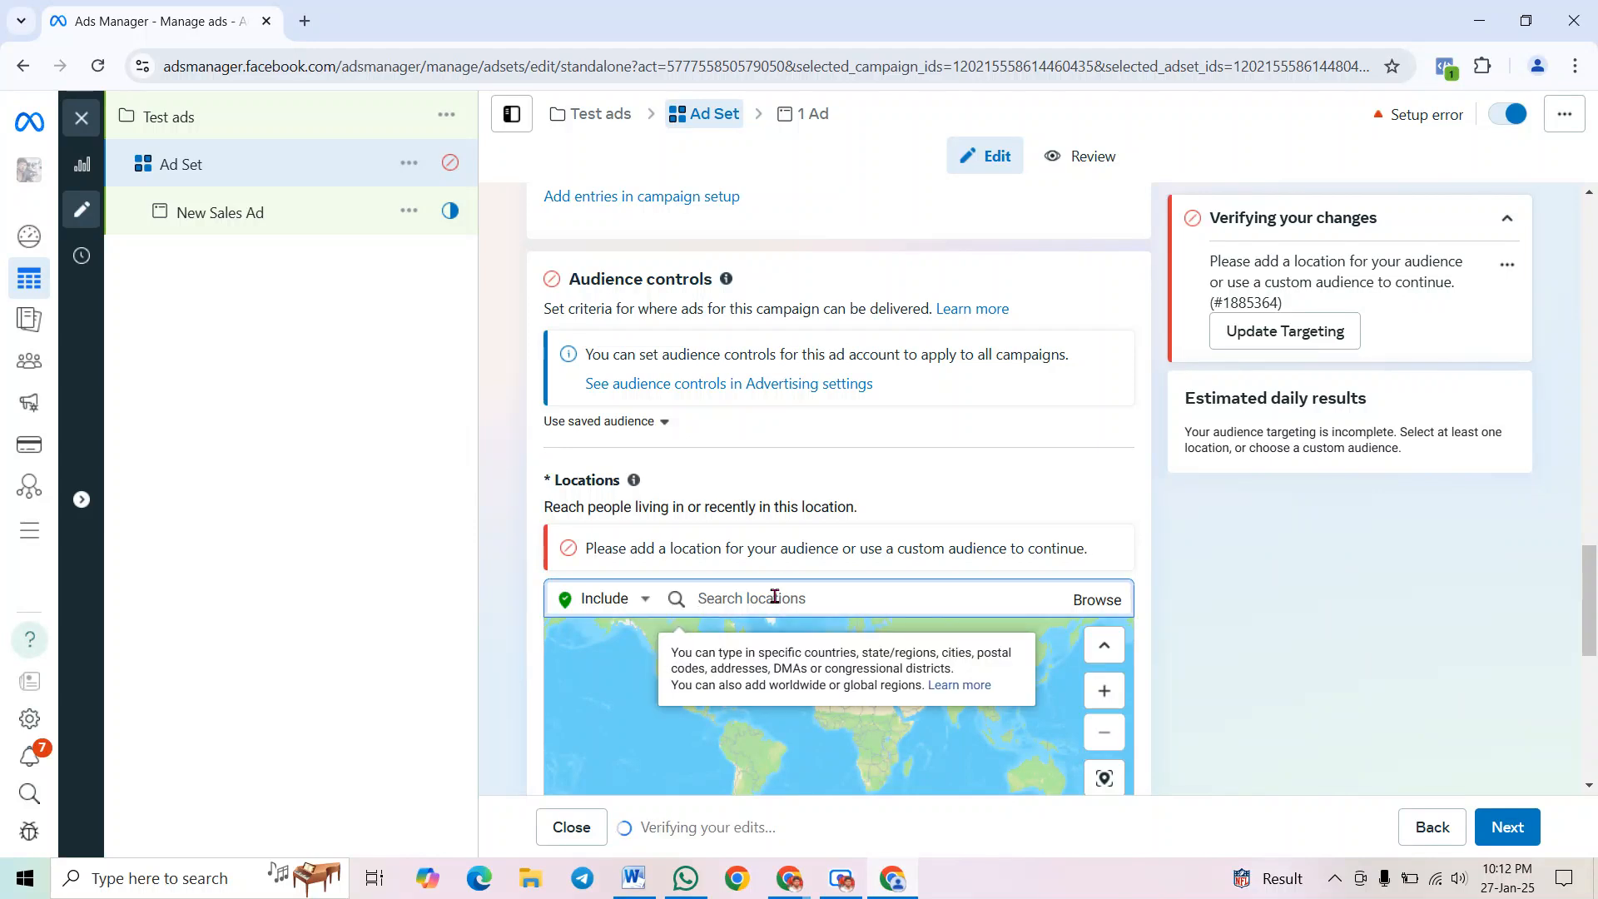
{"action": "type", "text": "natore"}
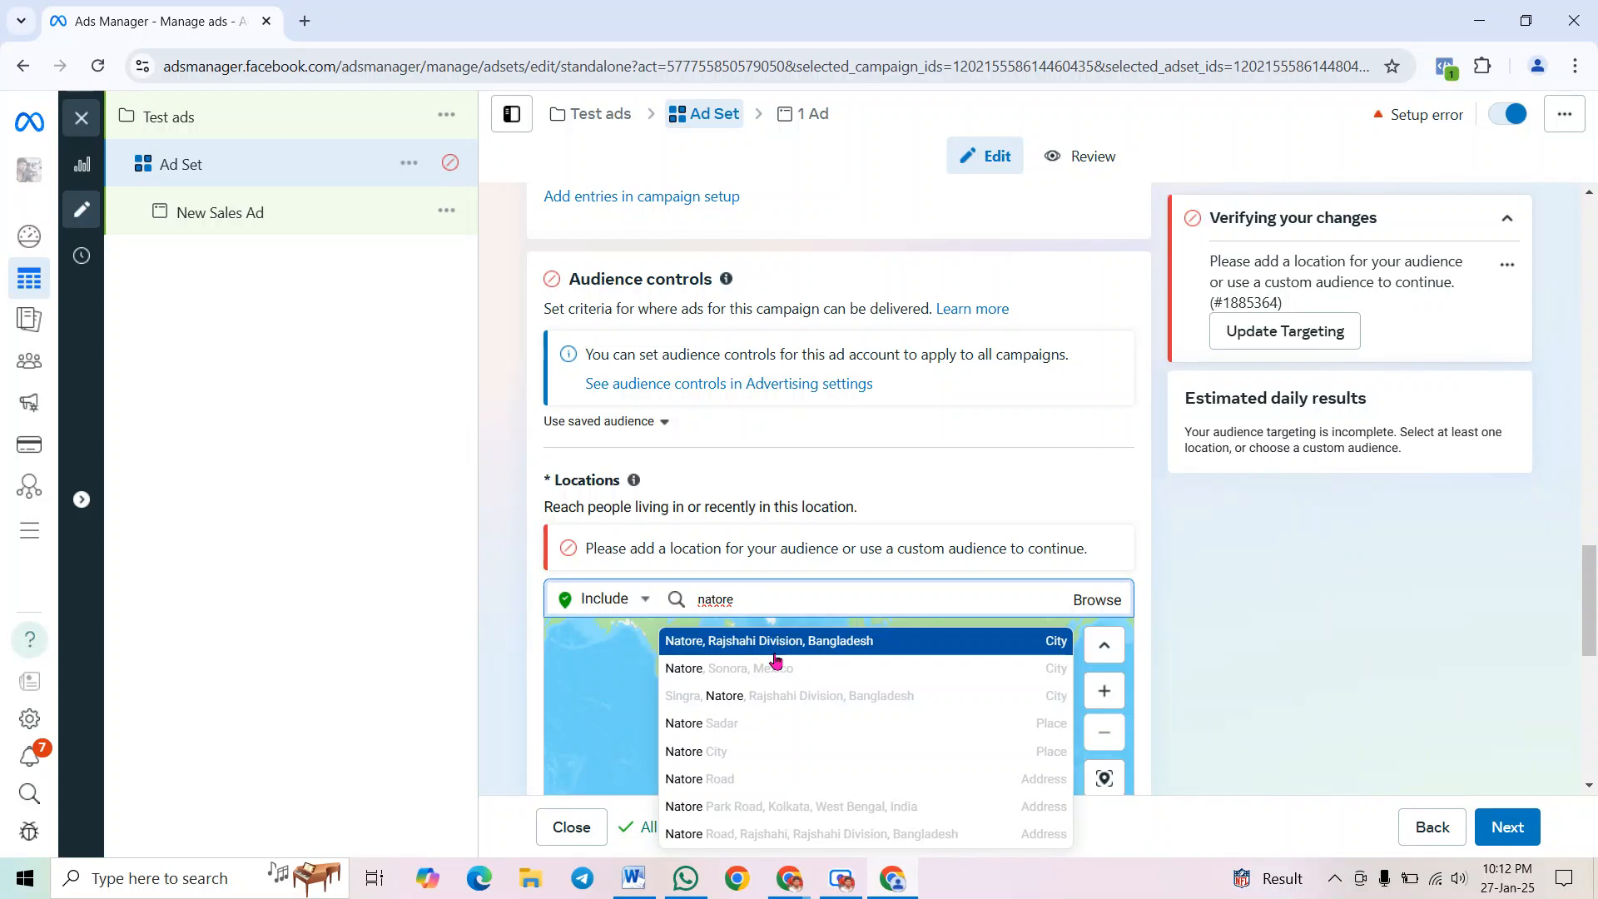
{"action": "left_click", "coordinate": [774, 649]}
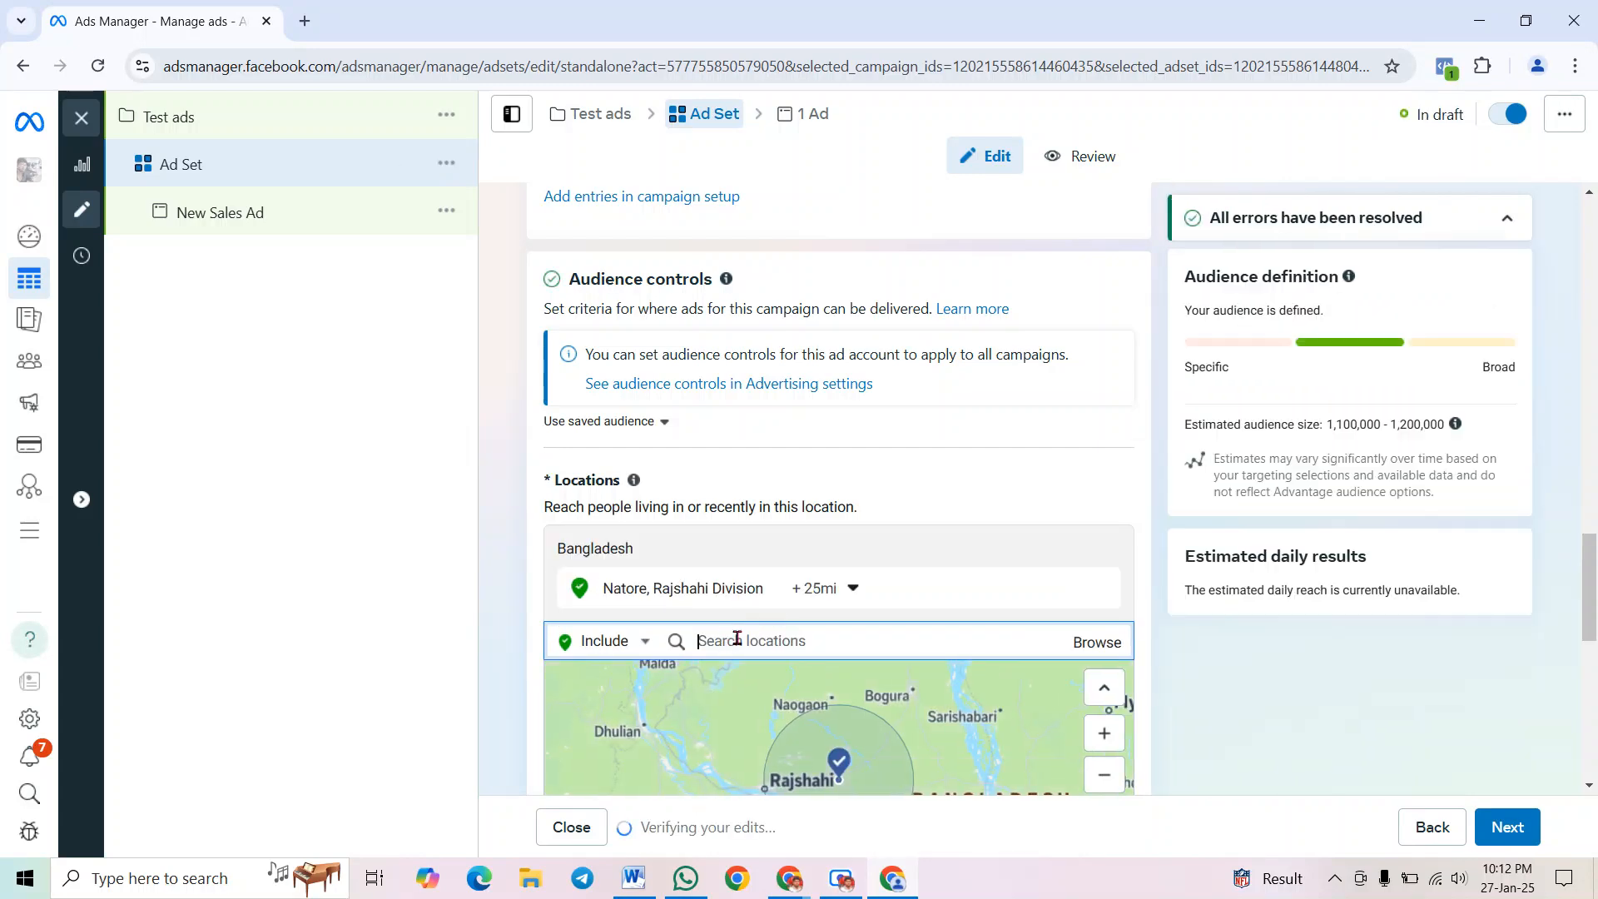
Search the audience locations for Rajshahi and include the state Rajshahi Division, Bangladesh
{"action": "type", "text": "ra"}
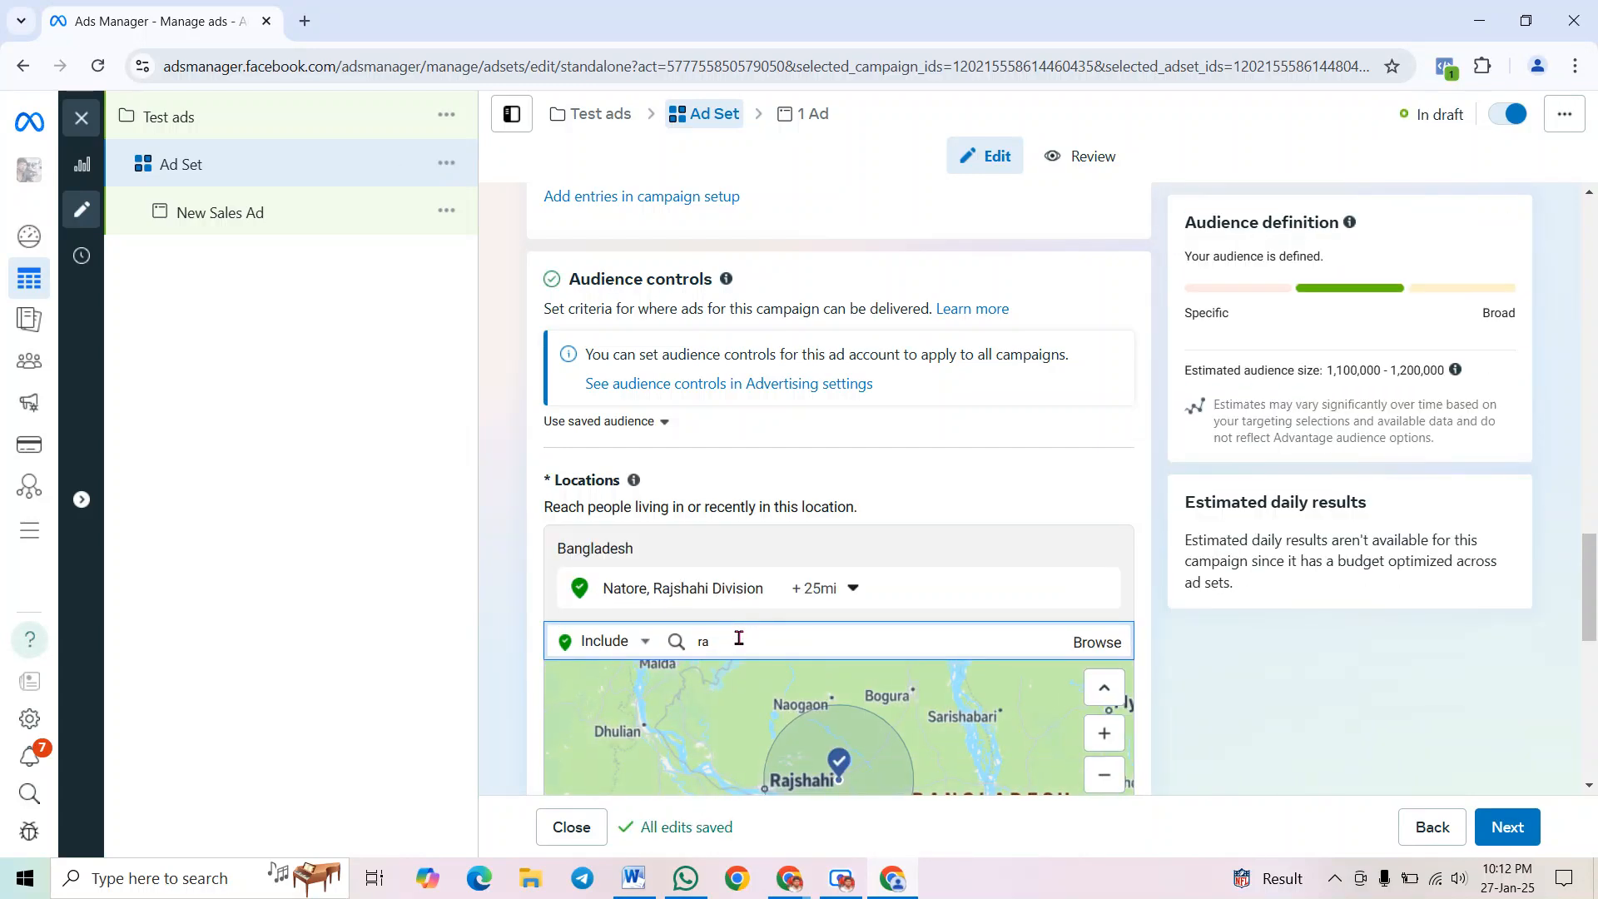
{"action": "type", "text": "jsha"}
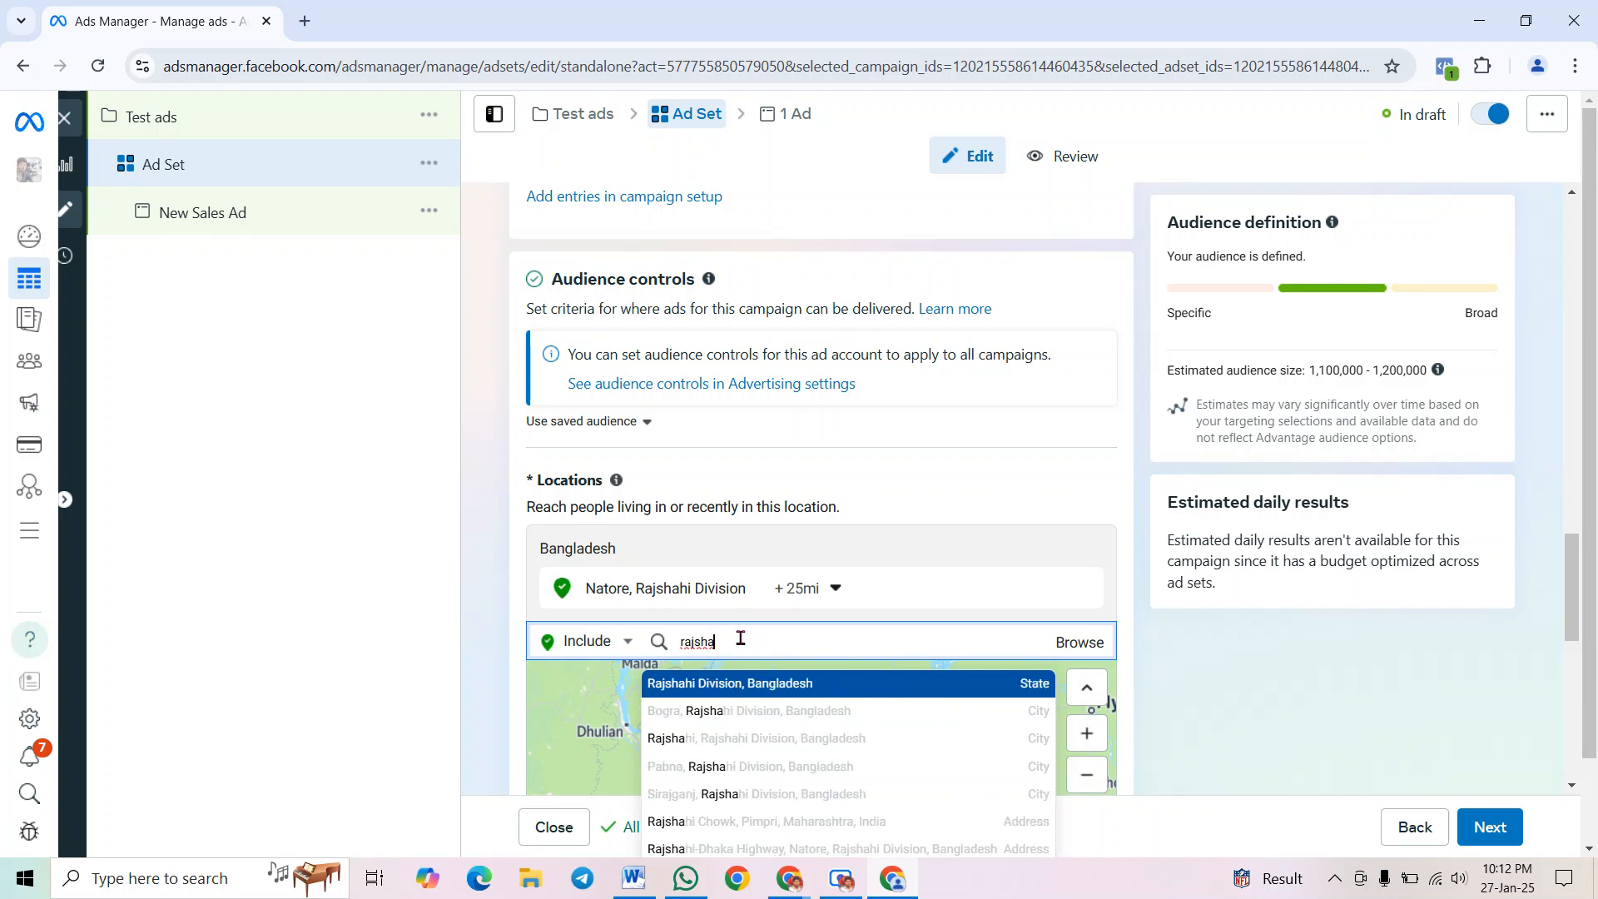
{"action": "left_click", "coordinate": [770, 684]}
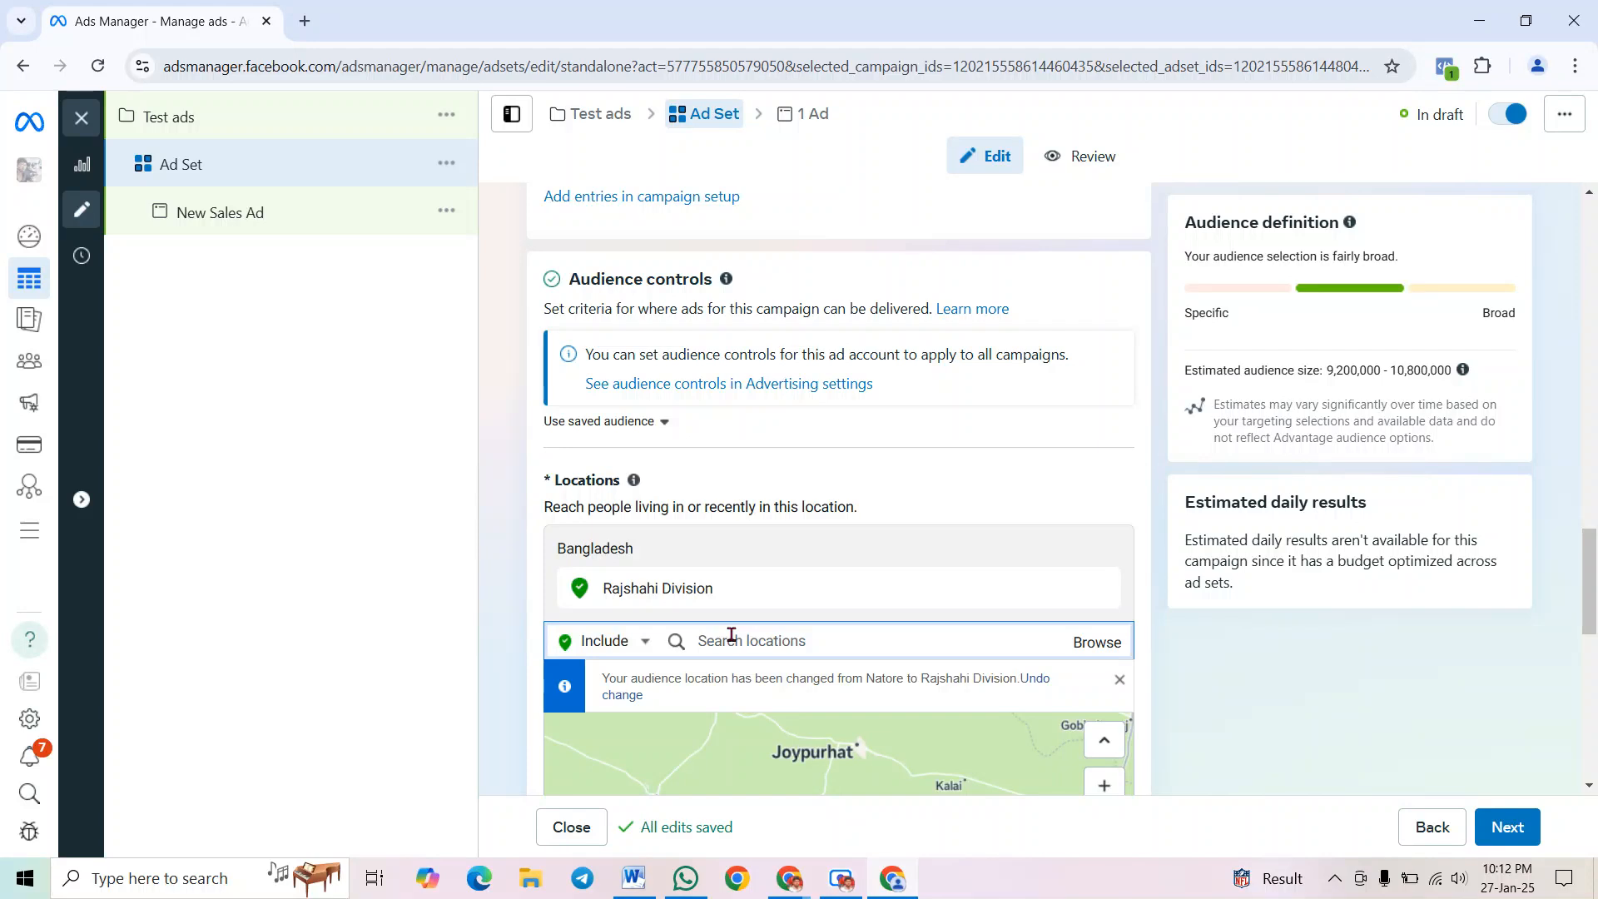
Include the cities Pabna, Rajshahi Division, and Dhaka, Dhaka Division, Bangladesh, in the audience locations
{"action": "type", "text": "pabna"}
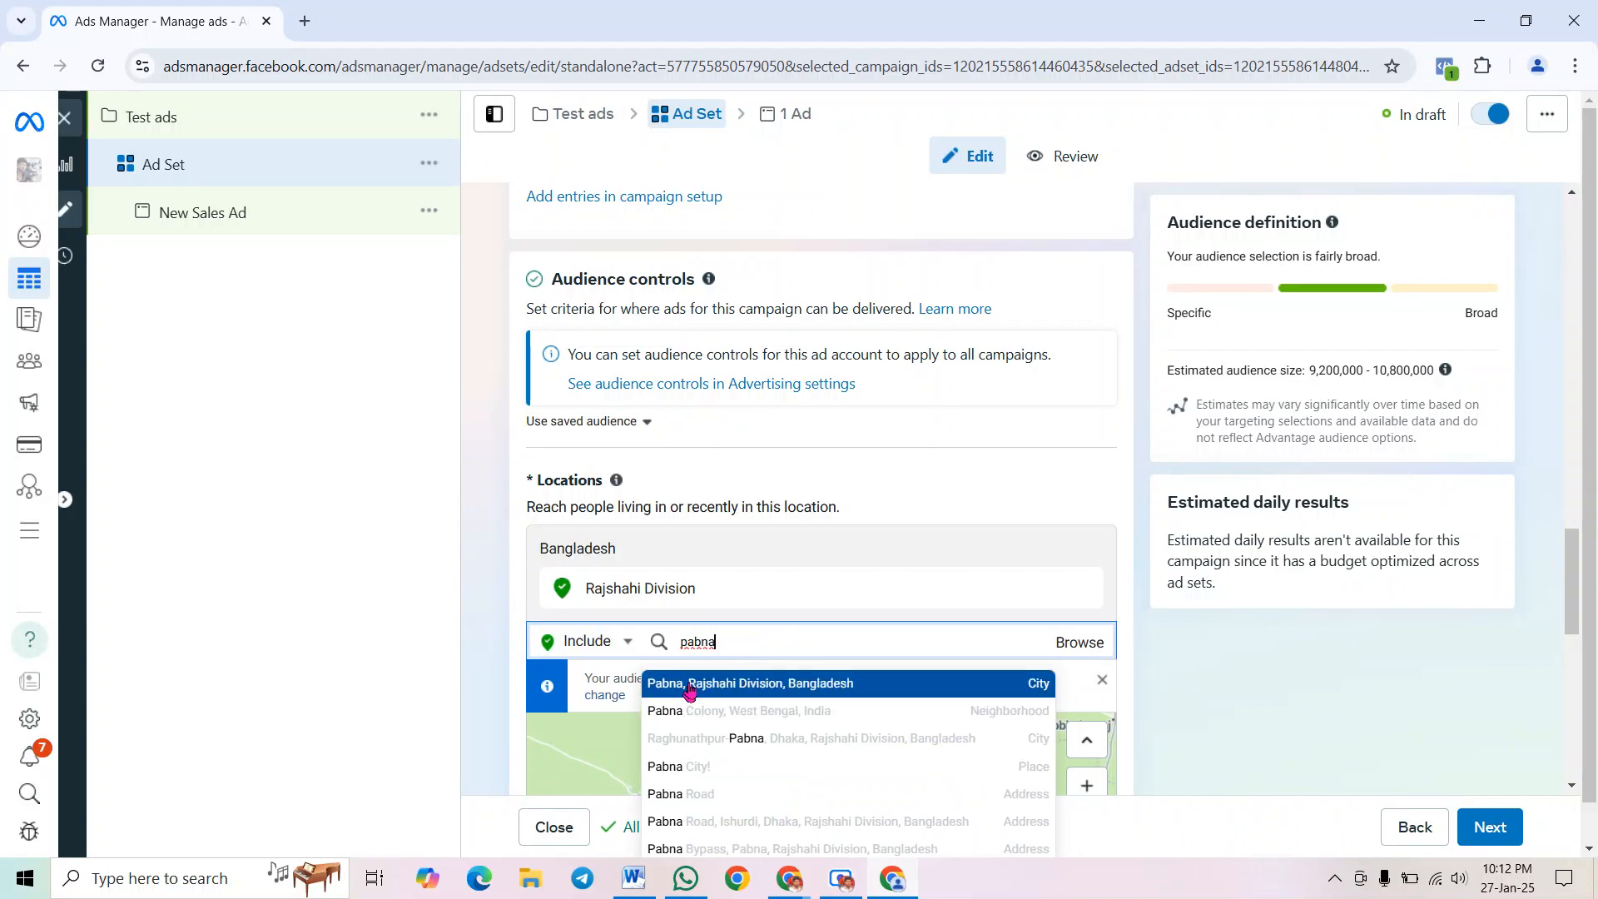
{"action": "left_click", "coordinate": [689, 684]}
{"action": "type", "text": "dh"}
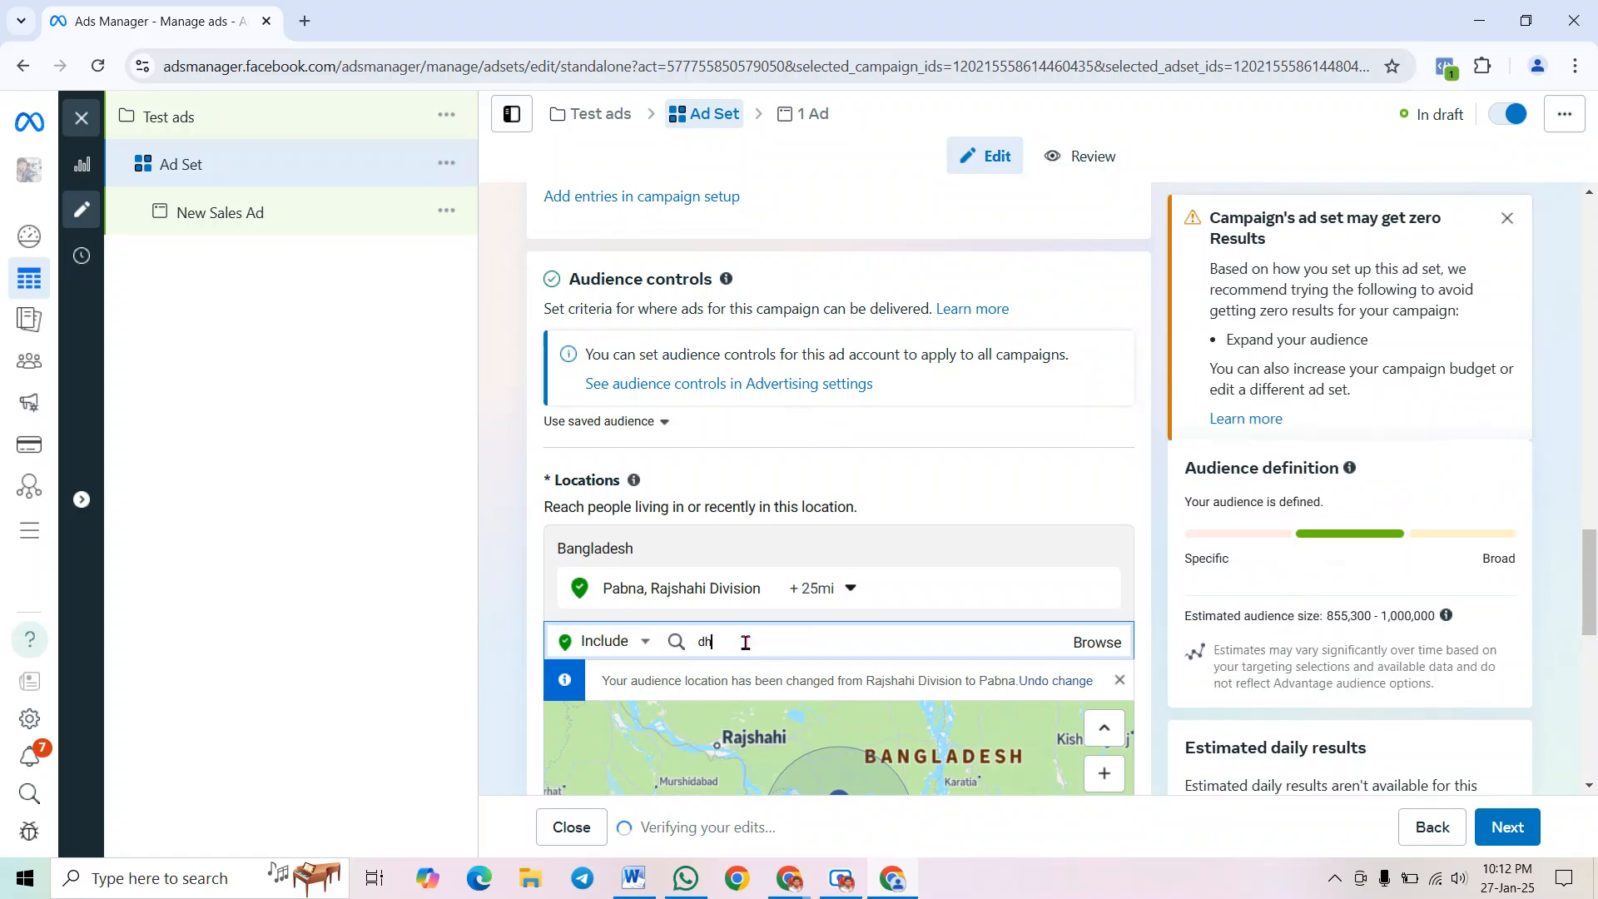
{"action": "type", "text": "aka"}
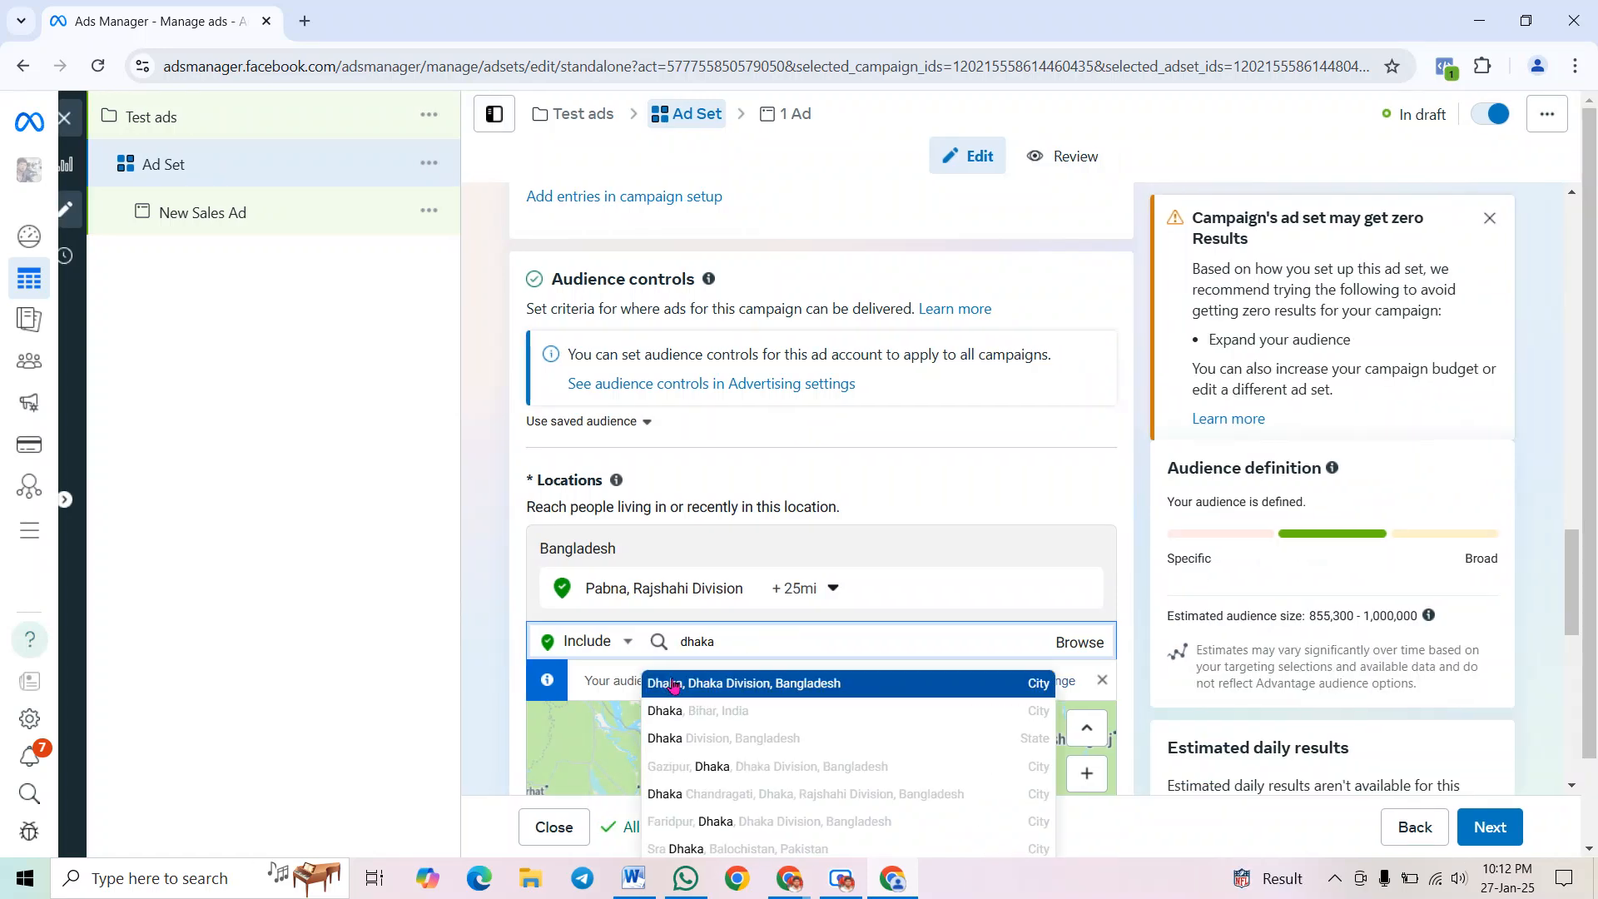
{"action": "left_click", "coordinate": [693, 684]}
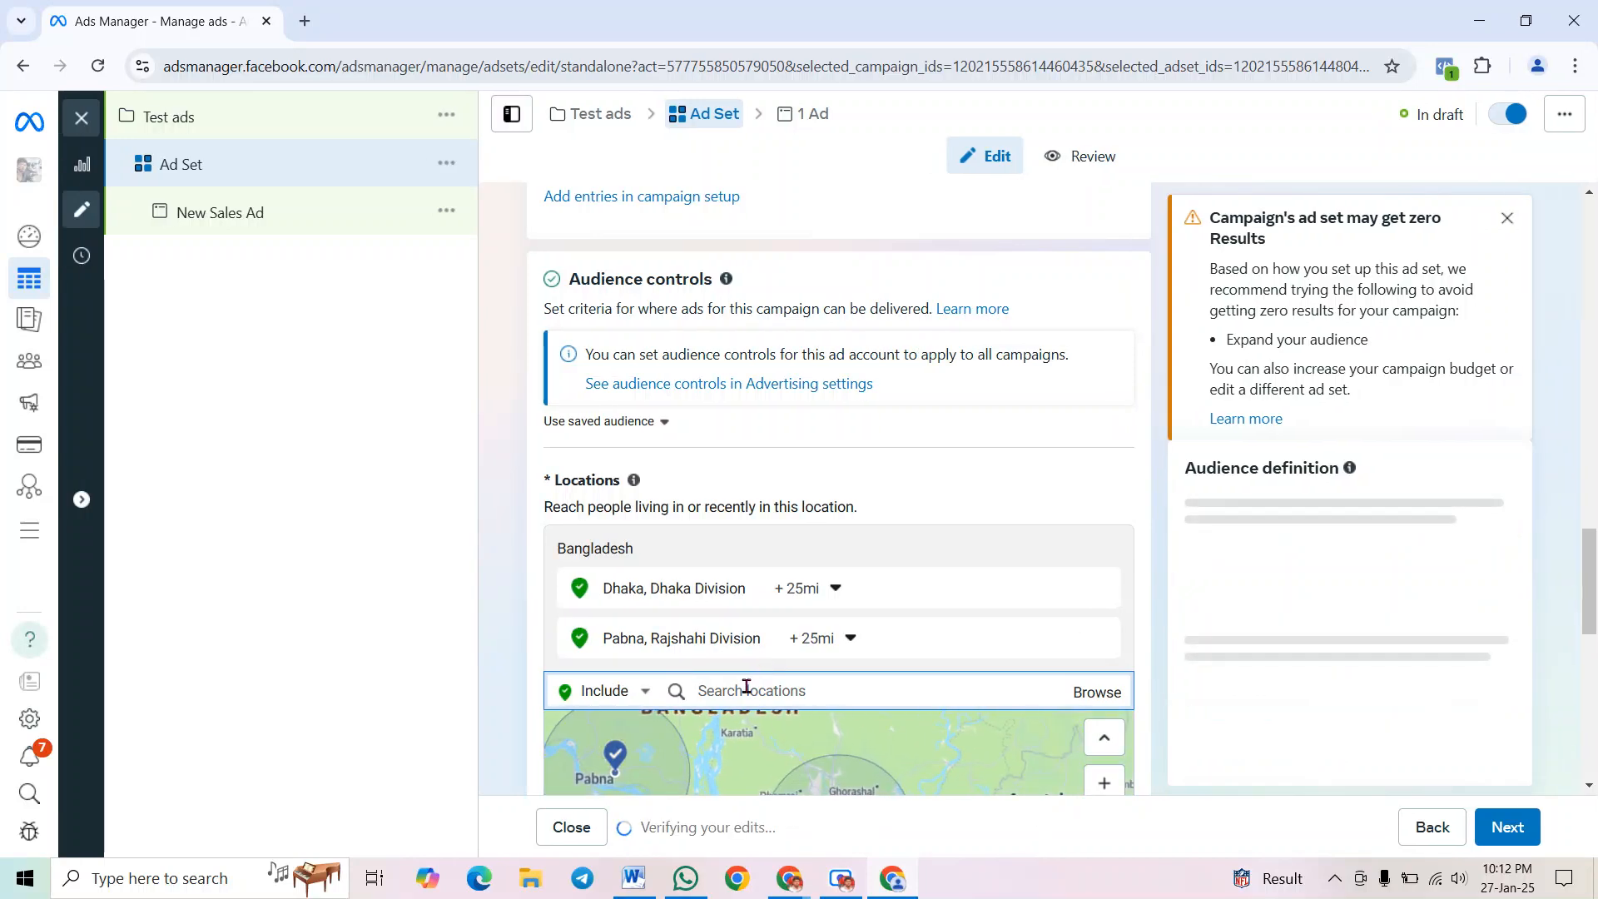
Try including the place Borishal in the audience locations and remove it from the included locations
{"action": "type", "text": "borish"}
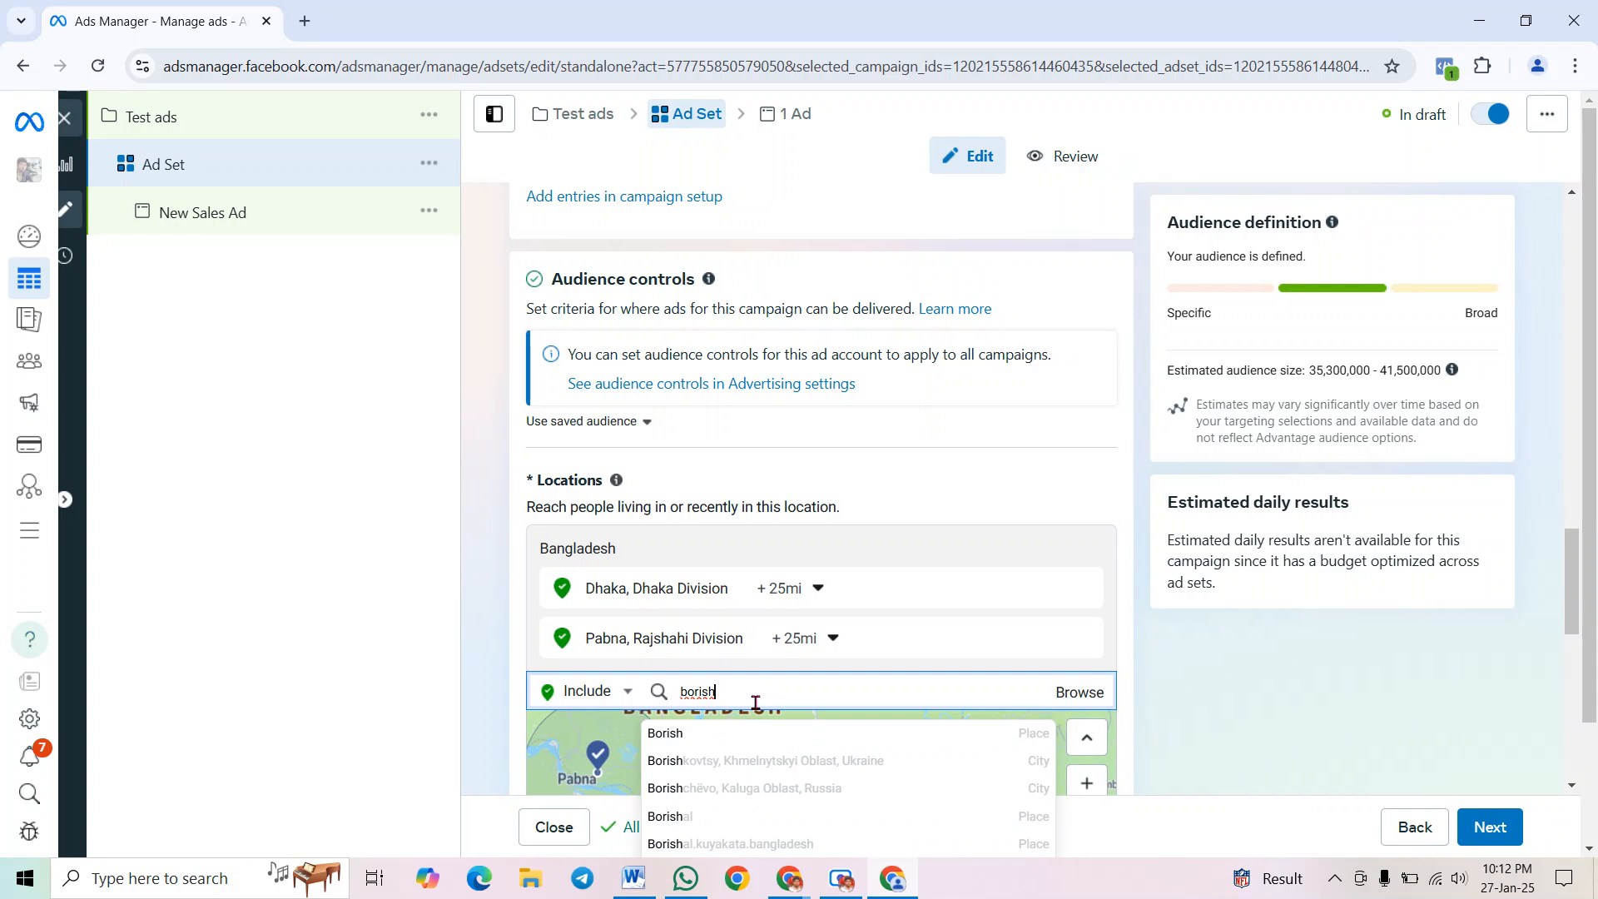
{"action": "type", "text": "a"}
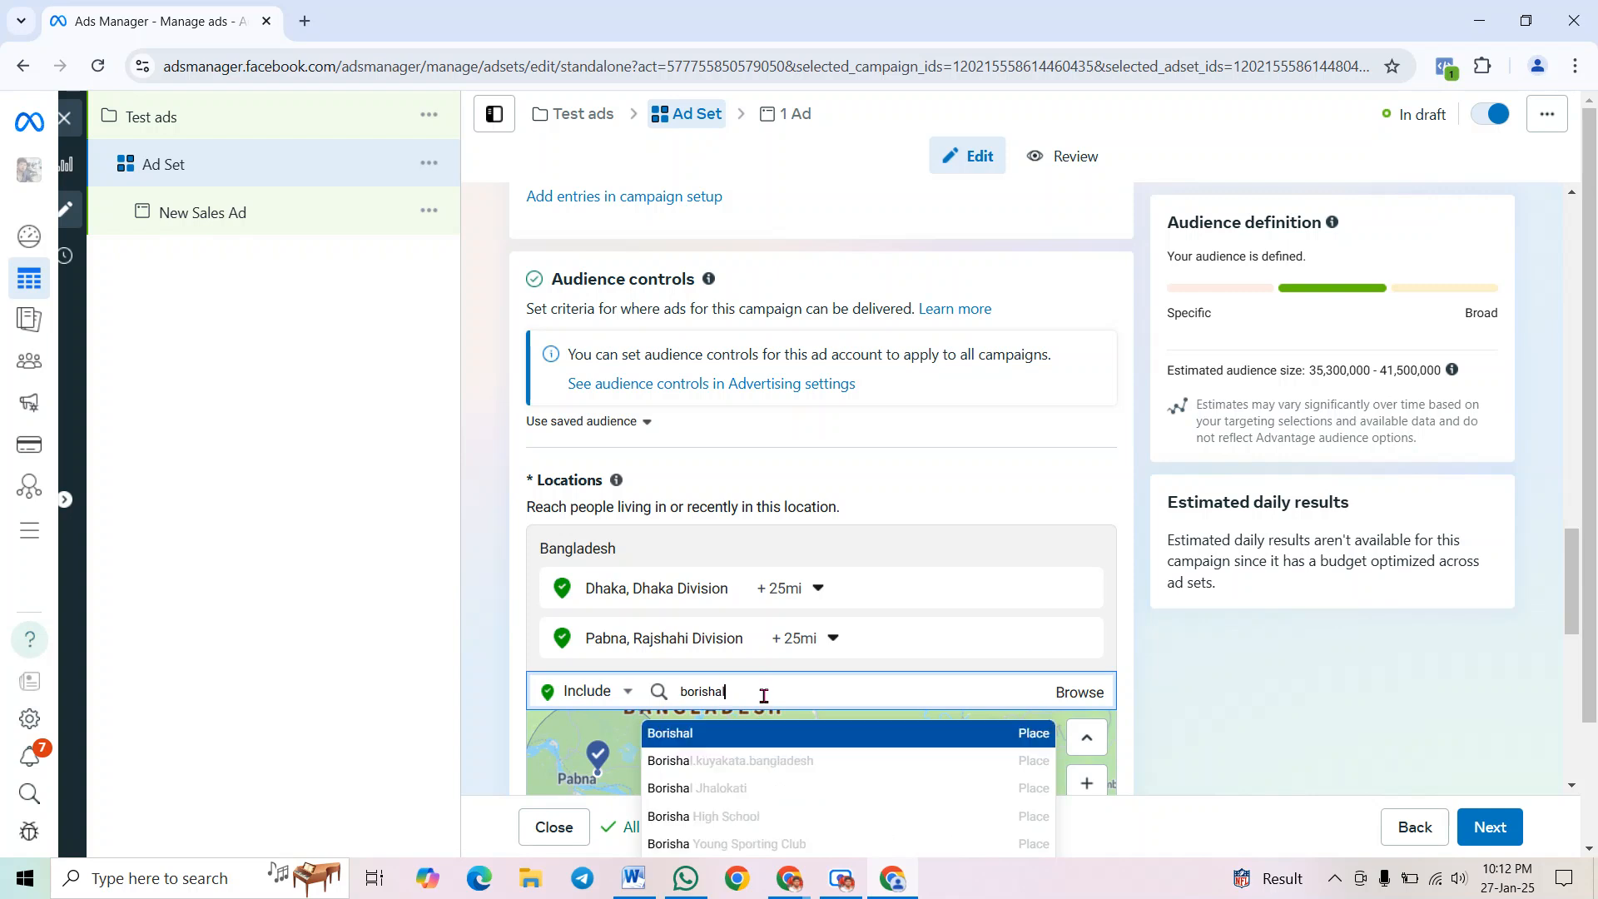
{"action": "type", "text": "l"}
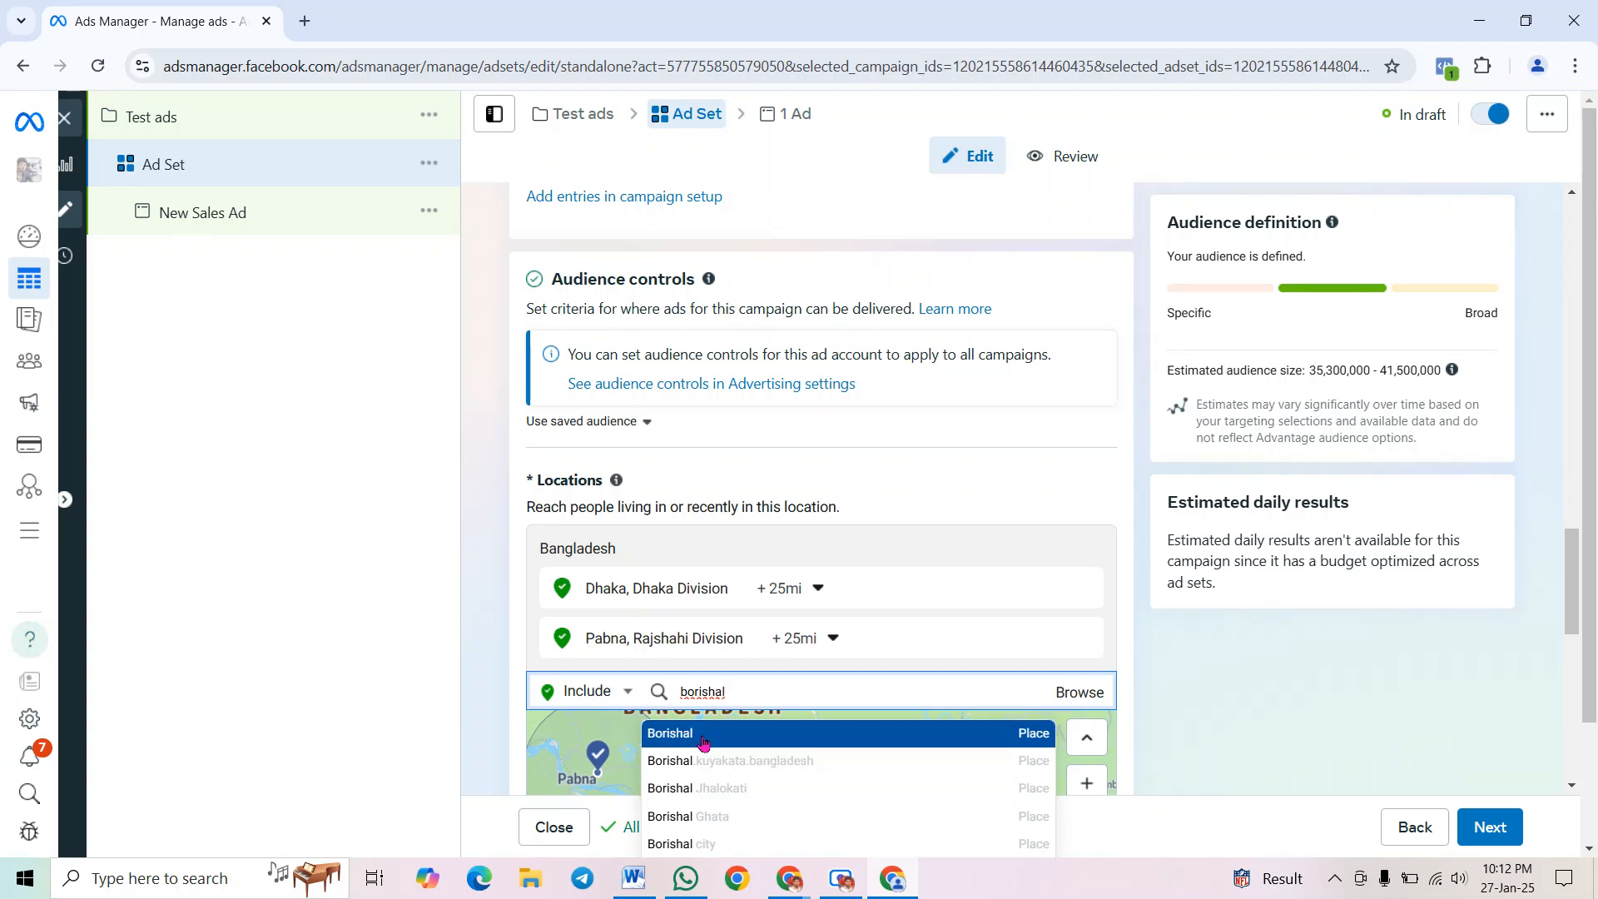
{"action": "left_click", "coordinate": [703, 734]}
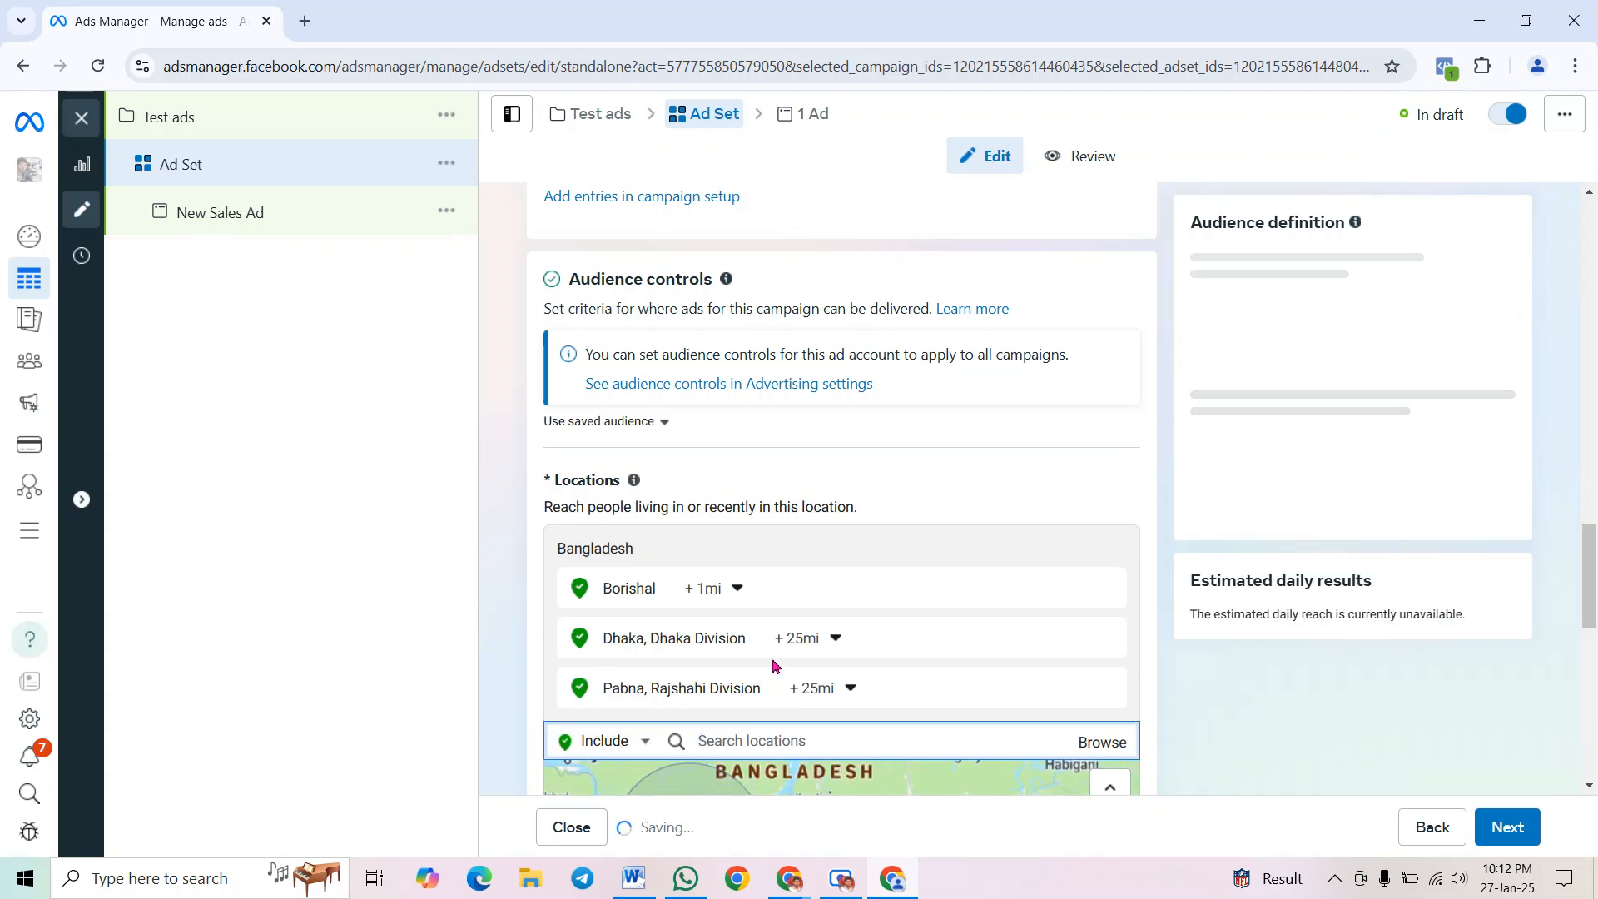
{"action": "scroll", "coordinate": [836, 580], "scroll_direction": "down", "scroll_amount": 3}
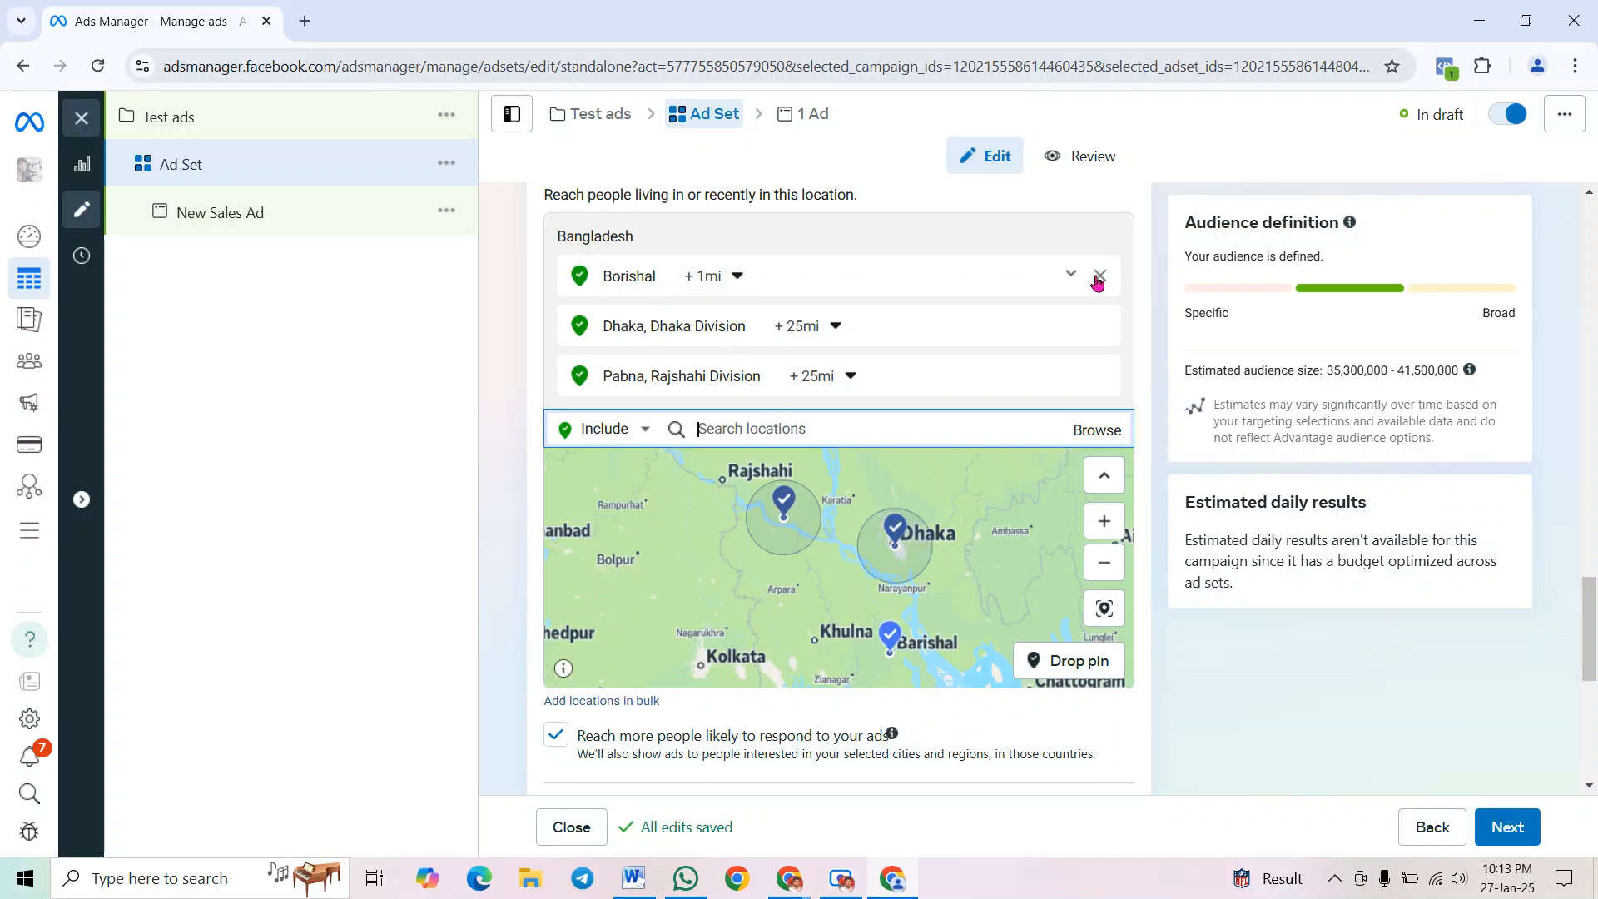
{"action": "left_click", "coordinate": [1100, 277]}
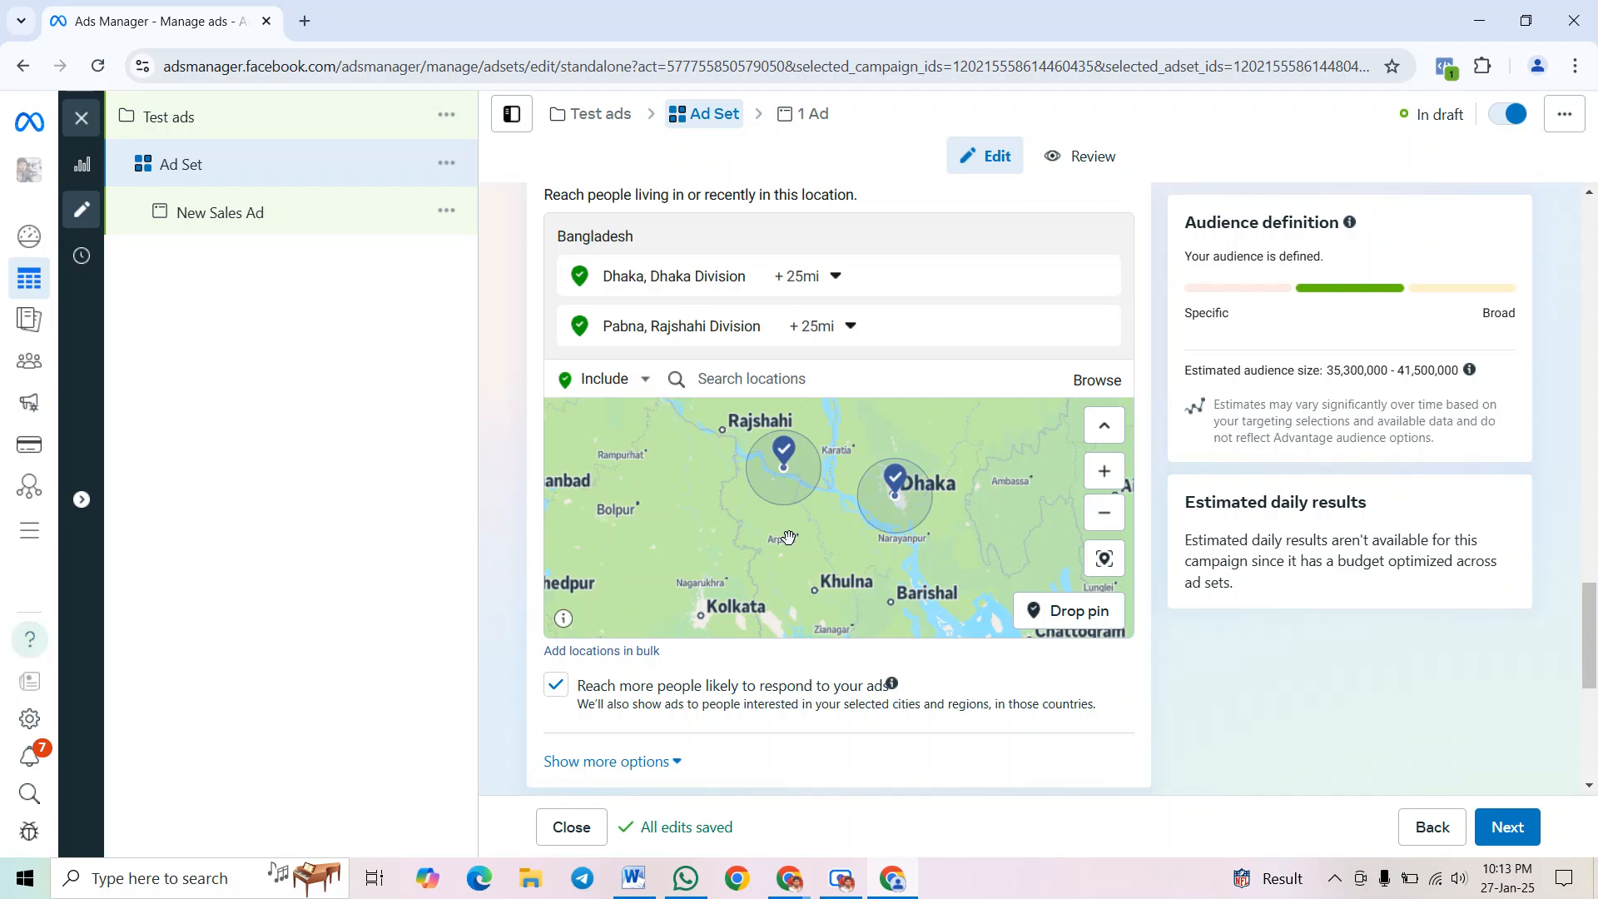
Expand the additional options of the audience controls and set the minimum age to 20
{"action": "scroll", "coordinate": [788, 537], "scroll_direction": "down", "scroll_amount": 3}
{"action": "scroll", "coordinate": [810, 535], "scroll_direction": "down", "scroll_amount": 2}
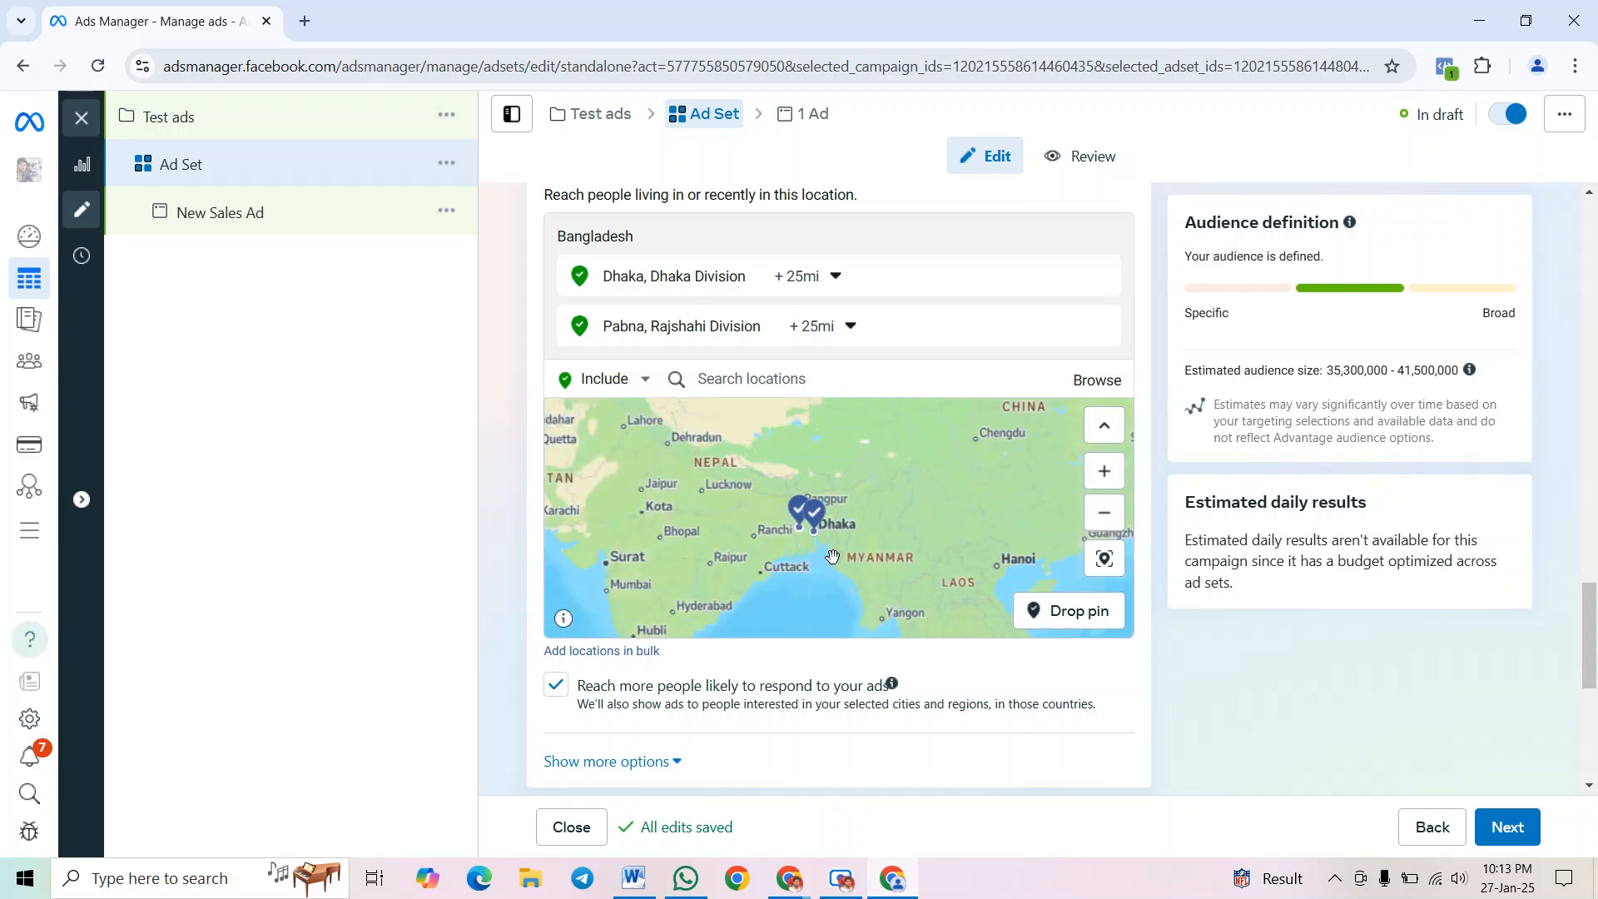
{"action": "scroll", "coordinate": [829, 554], "scroll_direction": "up", "scroll_amount": 3}
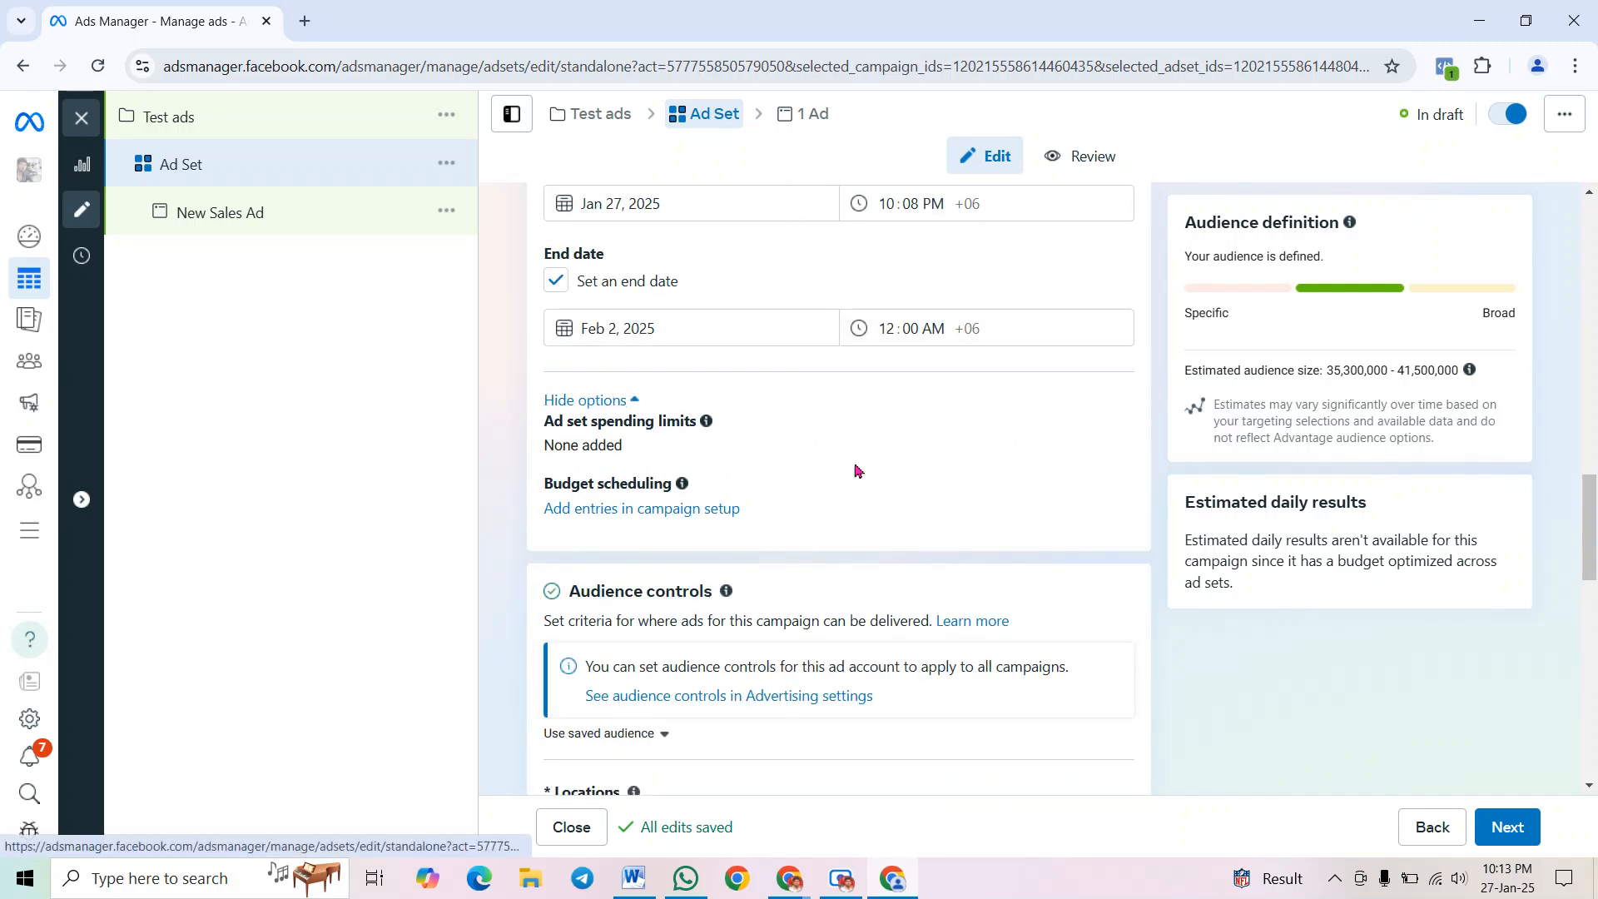
{"action": "scroll", "coordinate": [858, 449], "scroll_direction": "down", "scroll_amount": 6}
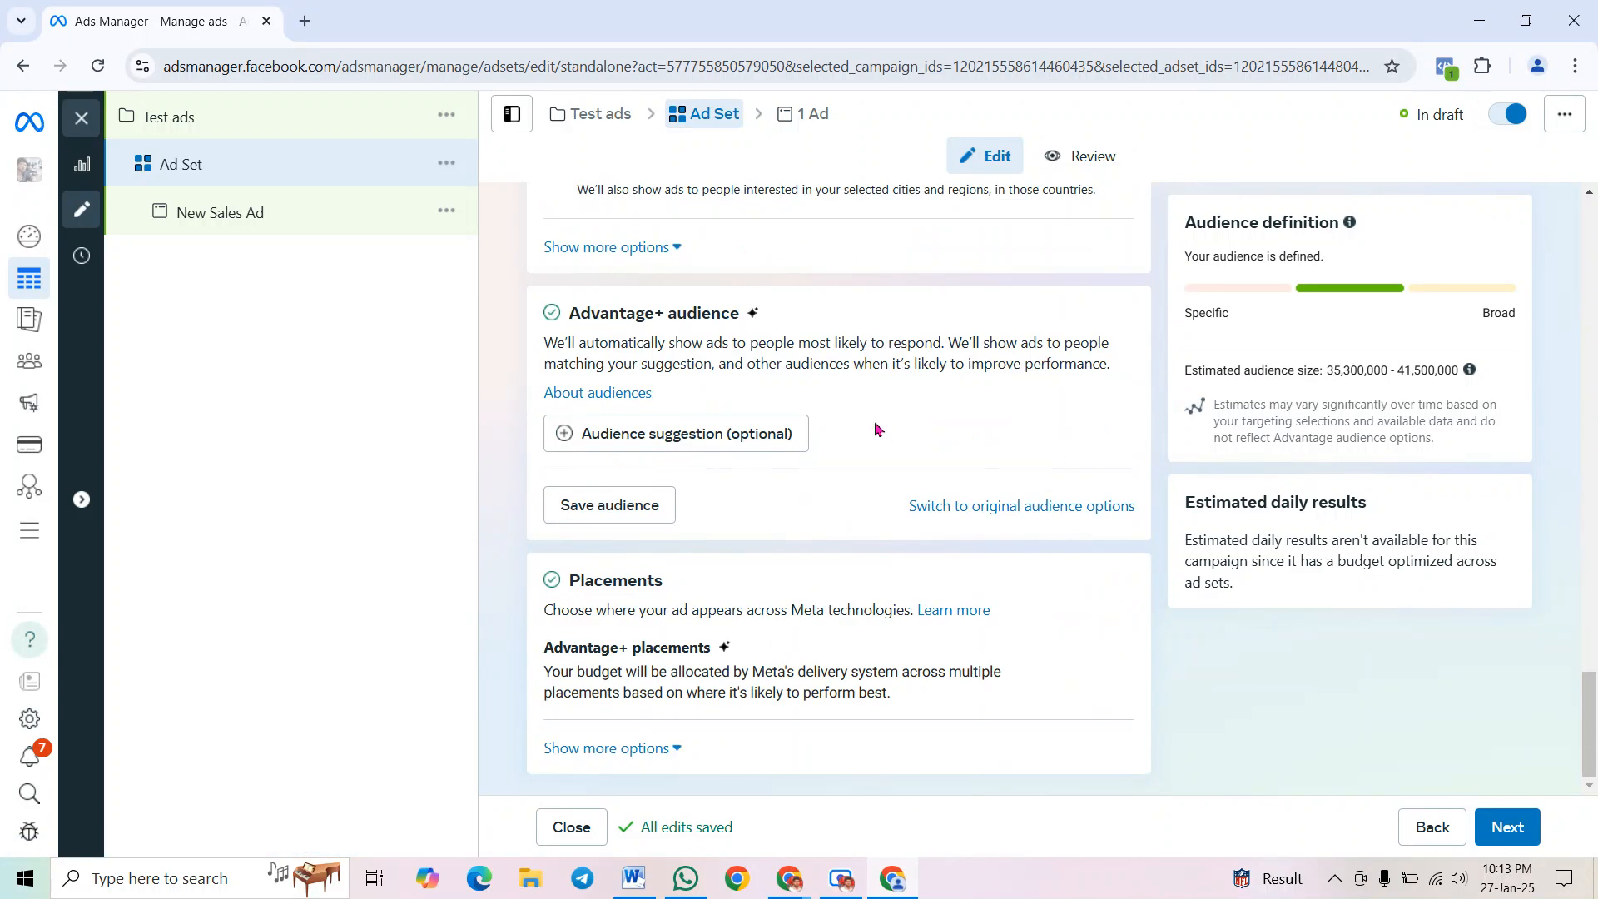
{"action": "left_click", "coordinate": [658, 247]}
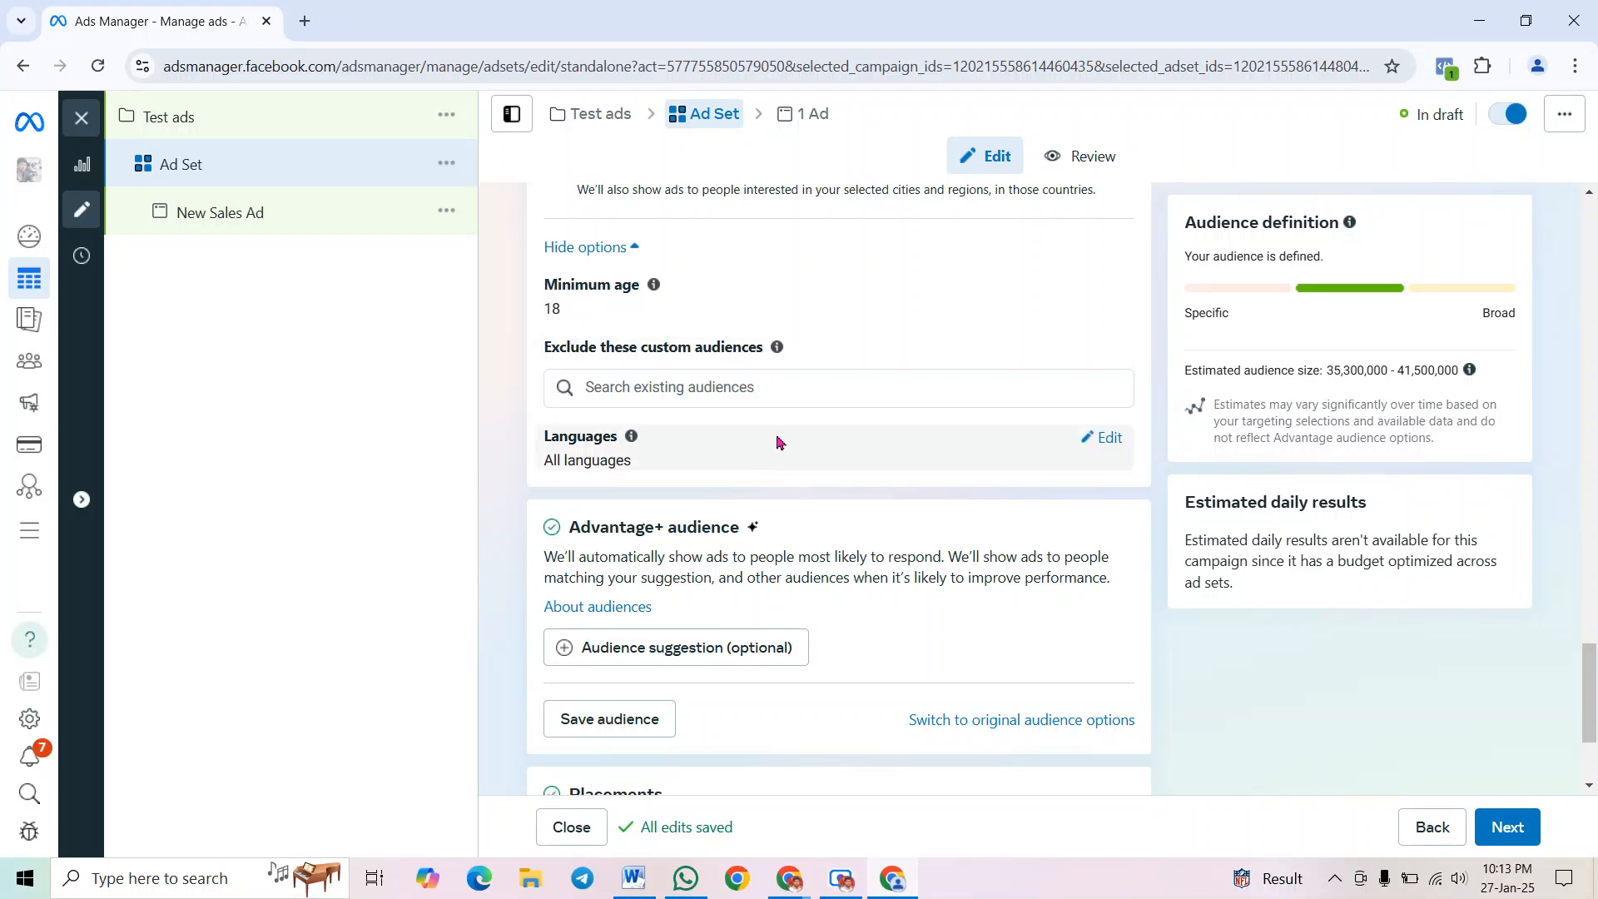
{"action": "scroll", "coordinate": [1593, 660], "scroll_direction": "up", "scroll_amount": 2}
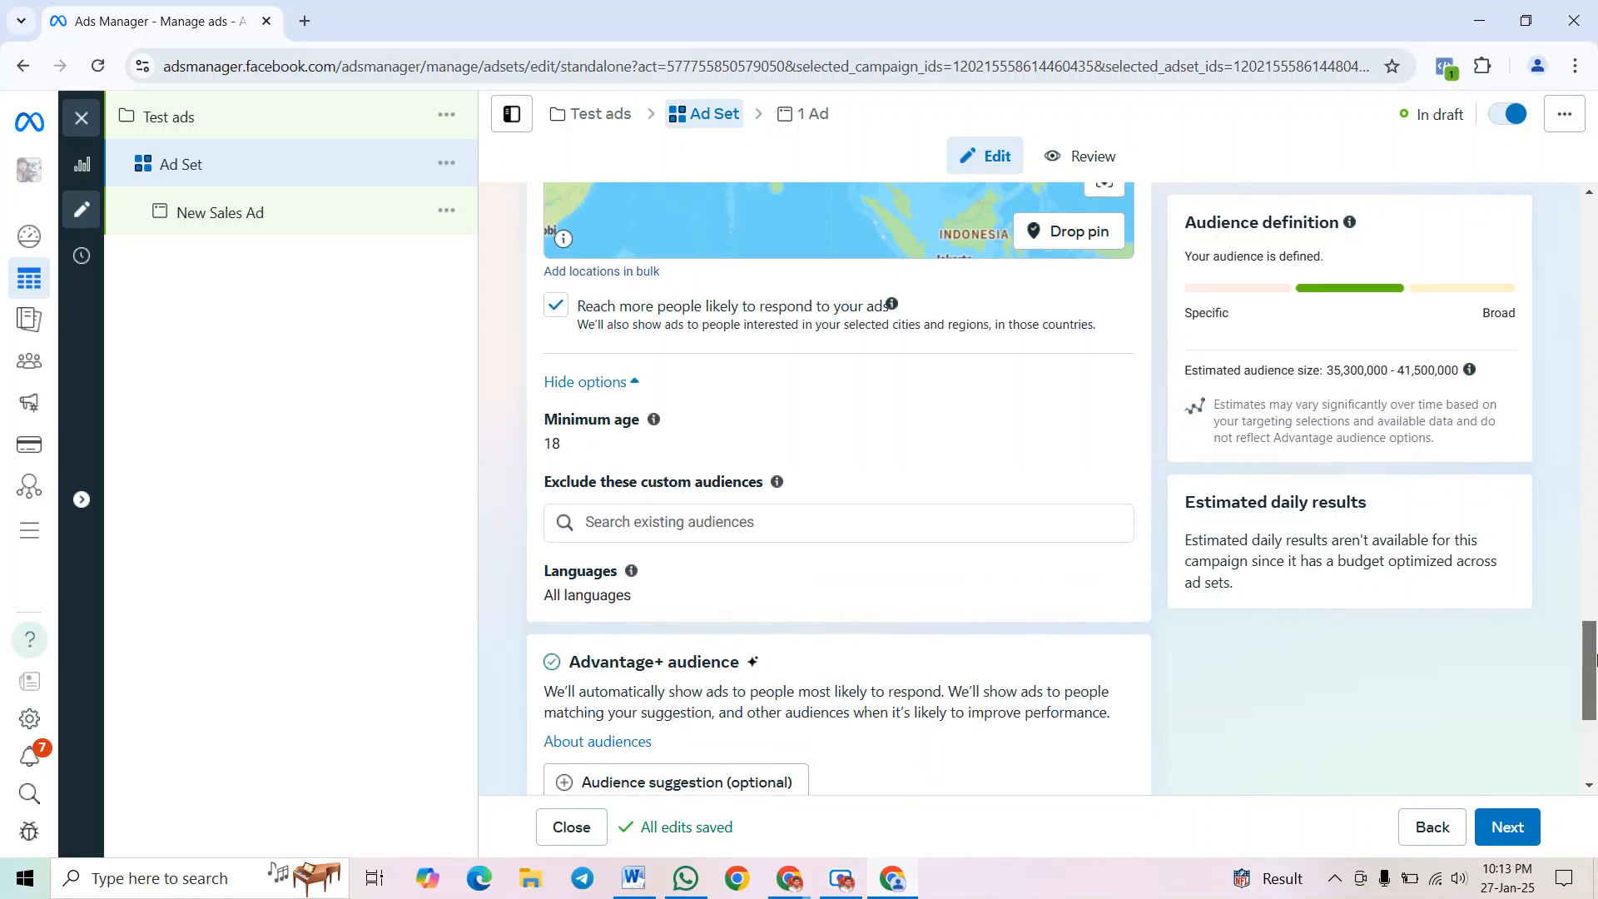
{"action": "scroll", "coordinate": [1594, 660], "scroll_direction": "down", "scroll_amount": 1}
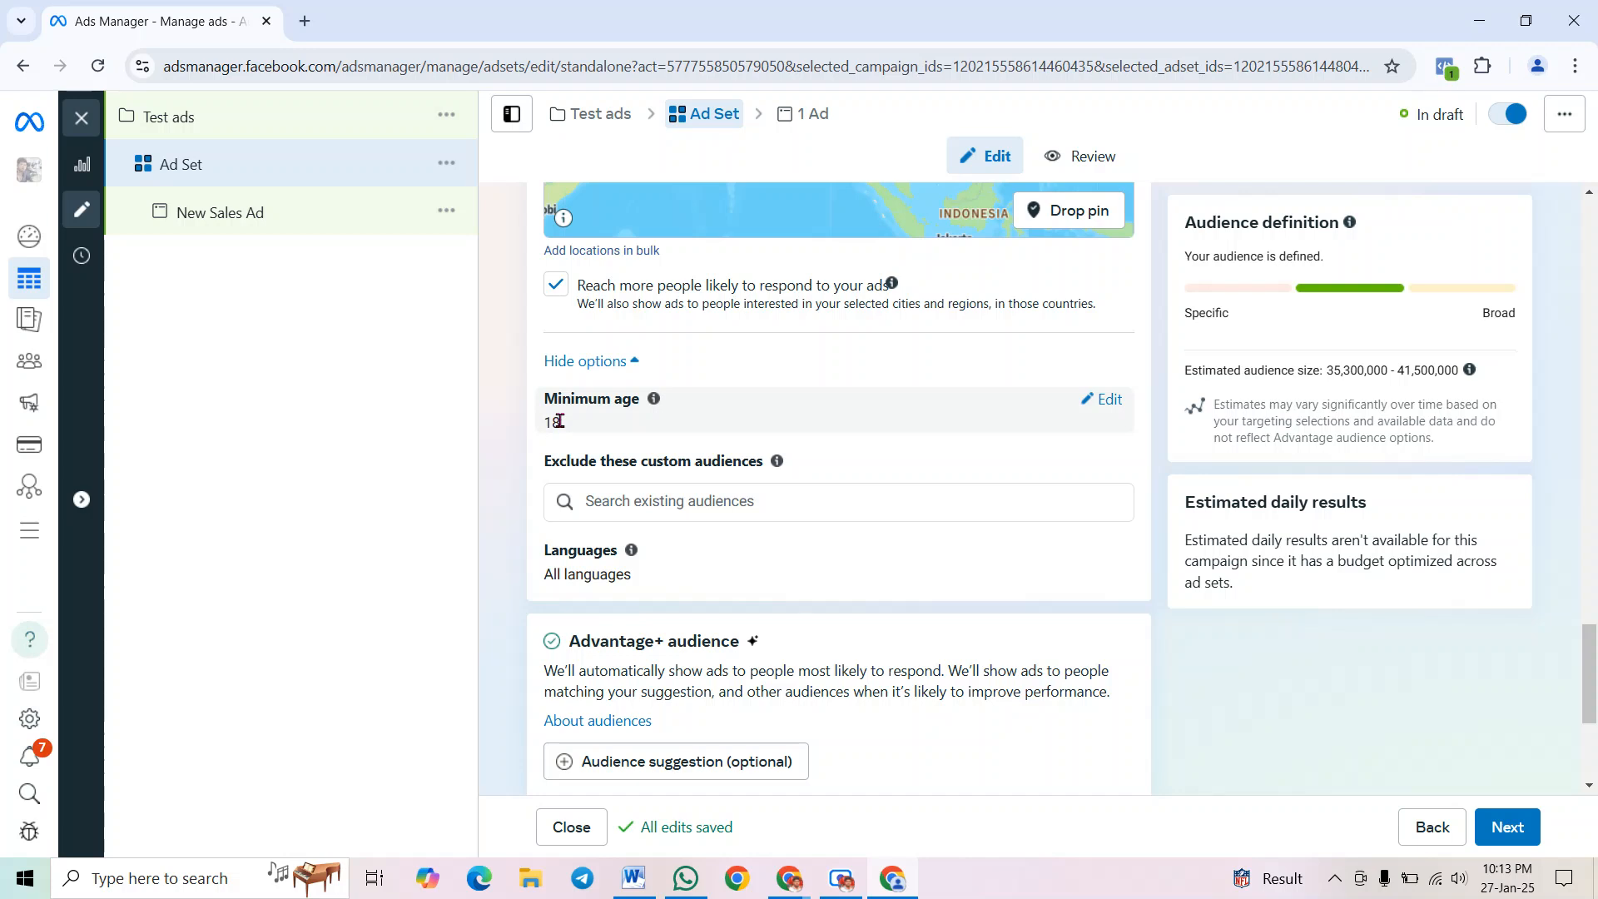
{"action": "left_click_drag", "start_coordinate": [545, 403], "coordinate": [636, 403]}
{"action": "mouse_move", "coordinate": [653, 398]}
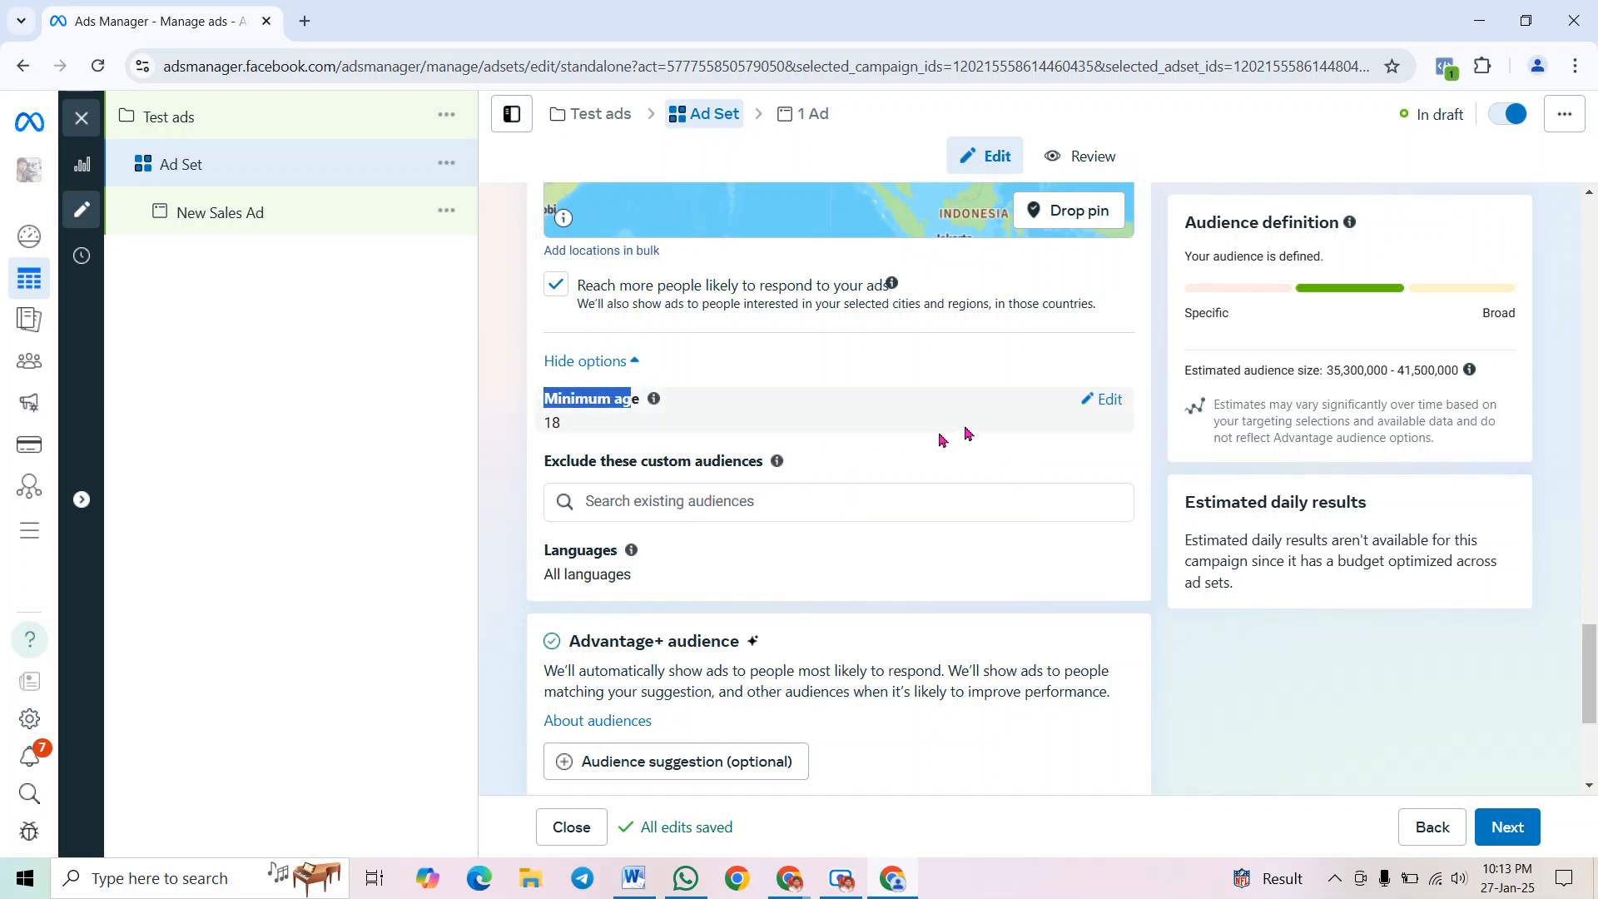
{"action": "left_click", "coordinate": [1104, 400]}
{"action": "left_click", "coordinate": [622, 432]}
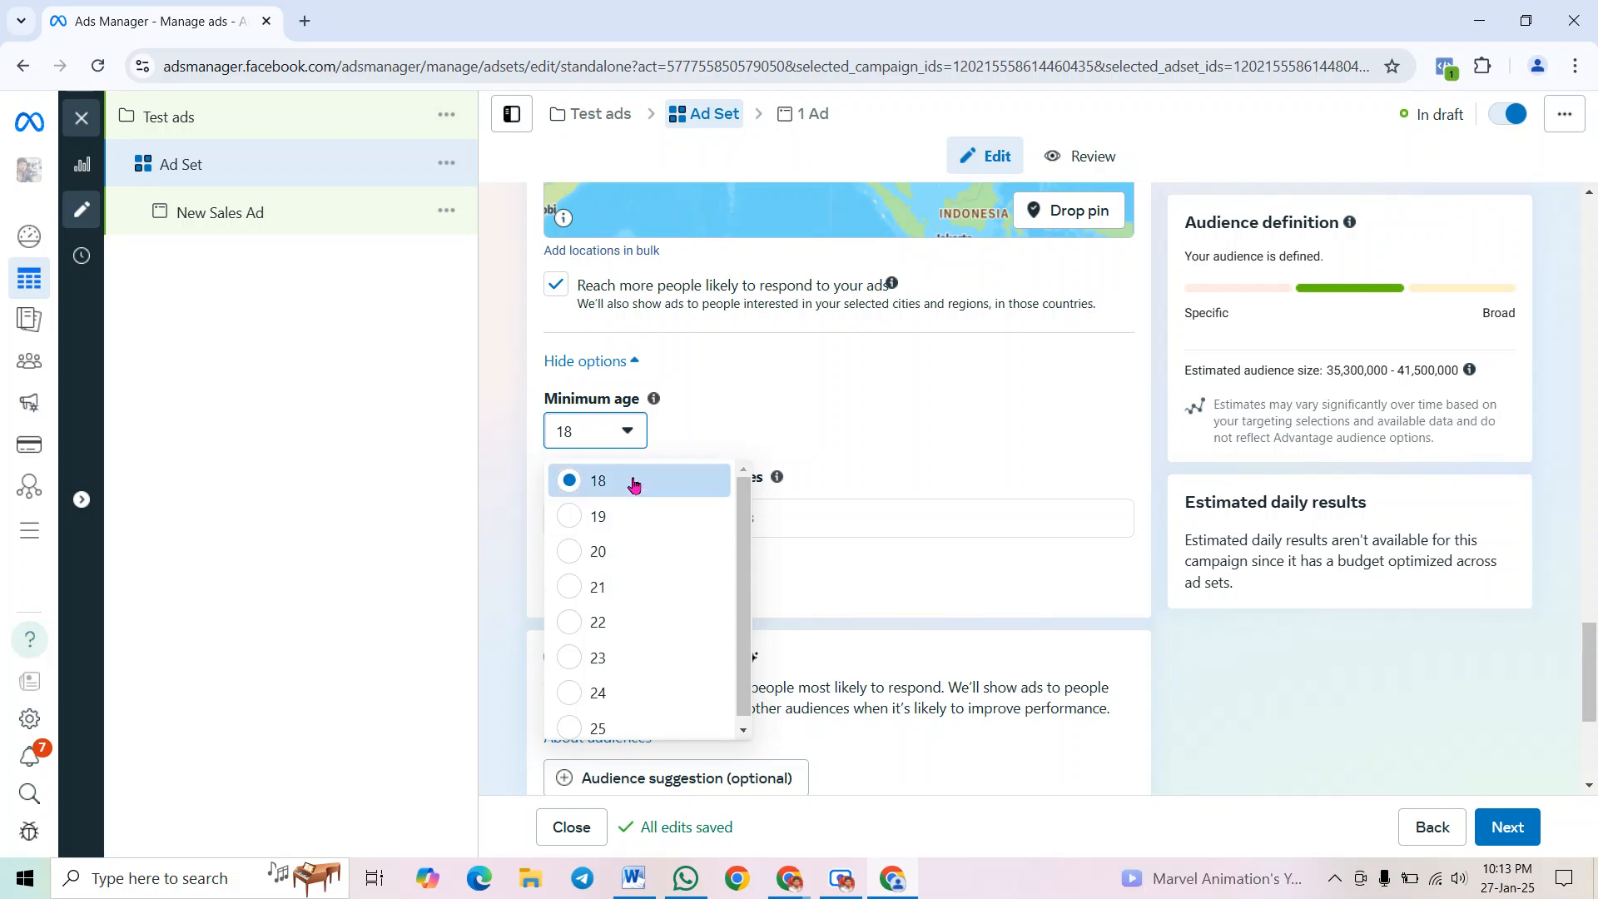
{"action": "left_click", "coordinate": [599, 552]}
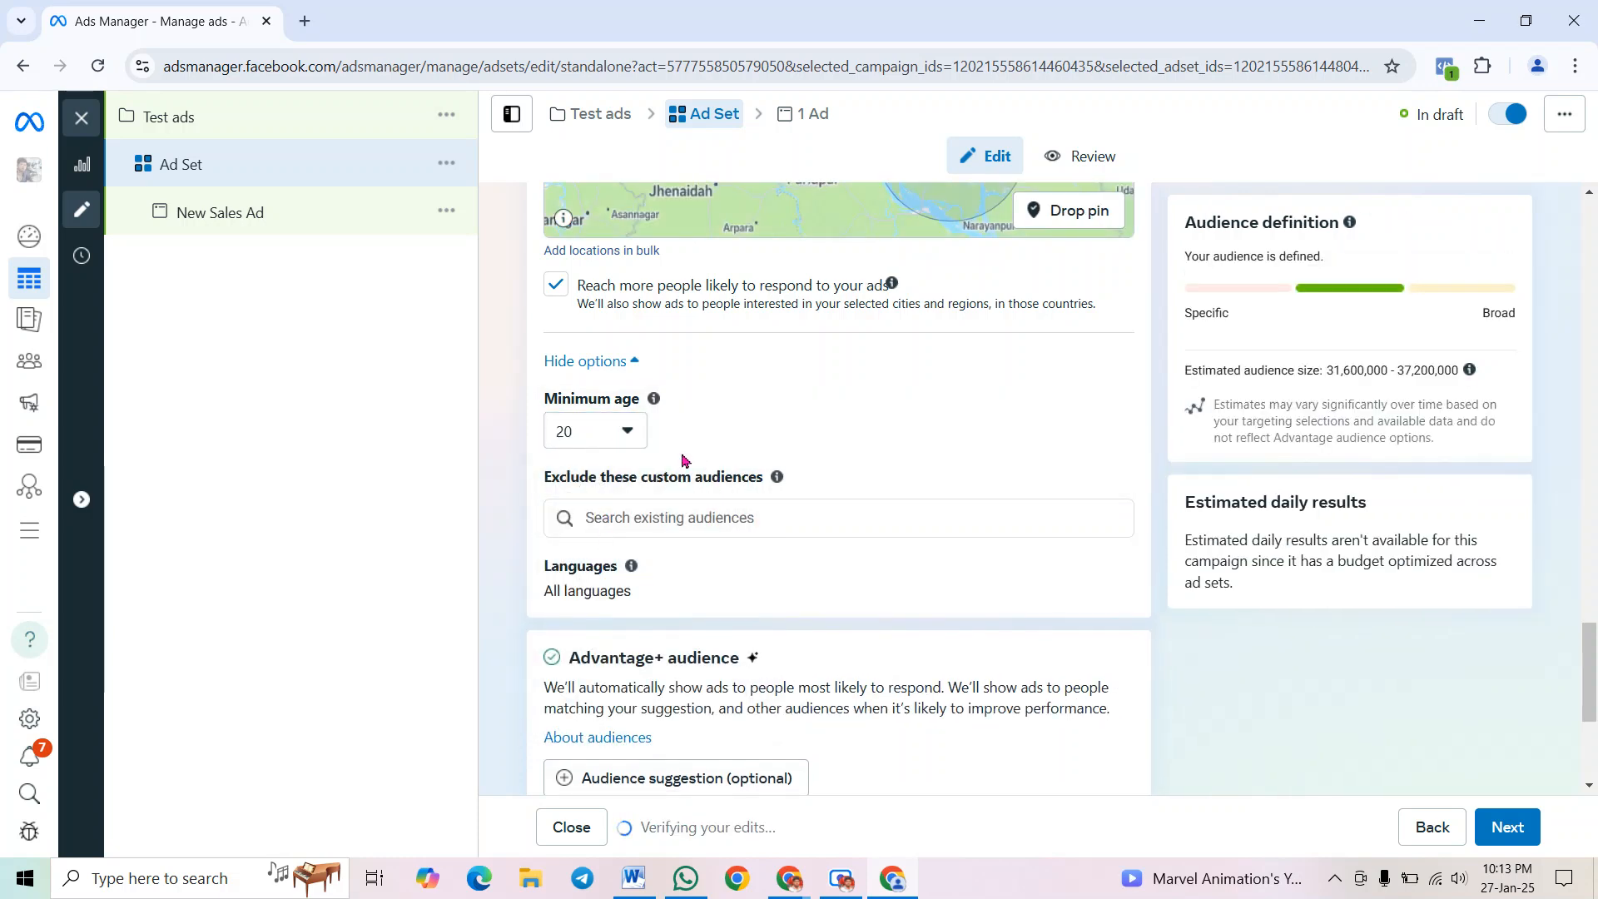
Check the existing custom audiences available for exclusion and limit the audience languages to Bengali and English (All)
{"action": "left_click", "coordinate": [746, 512]}
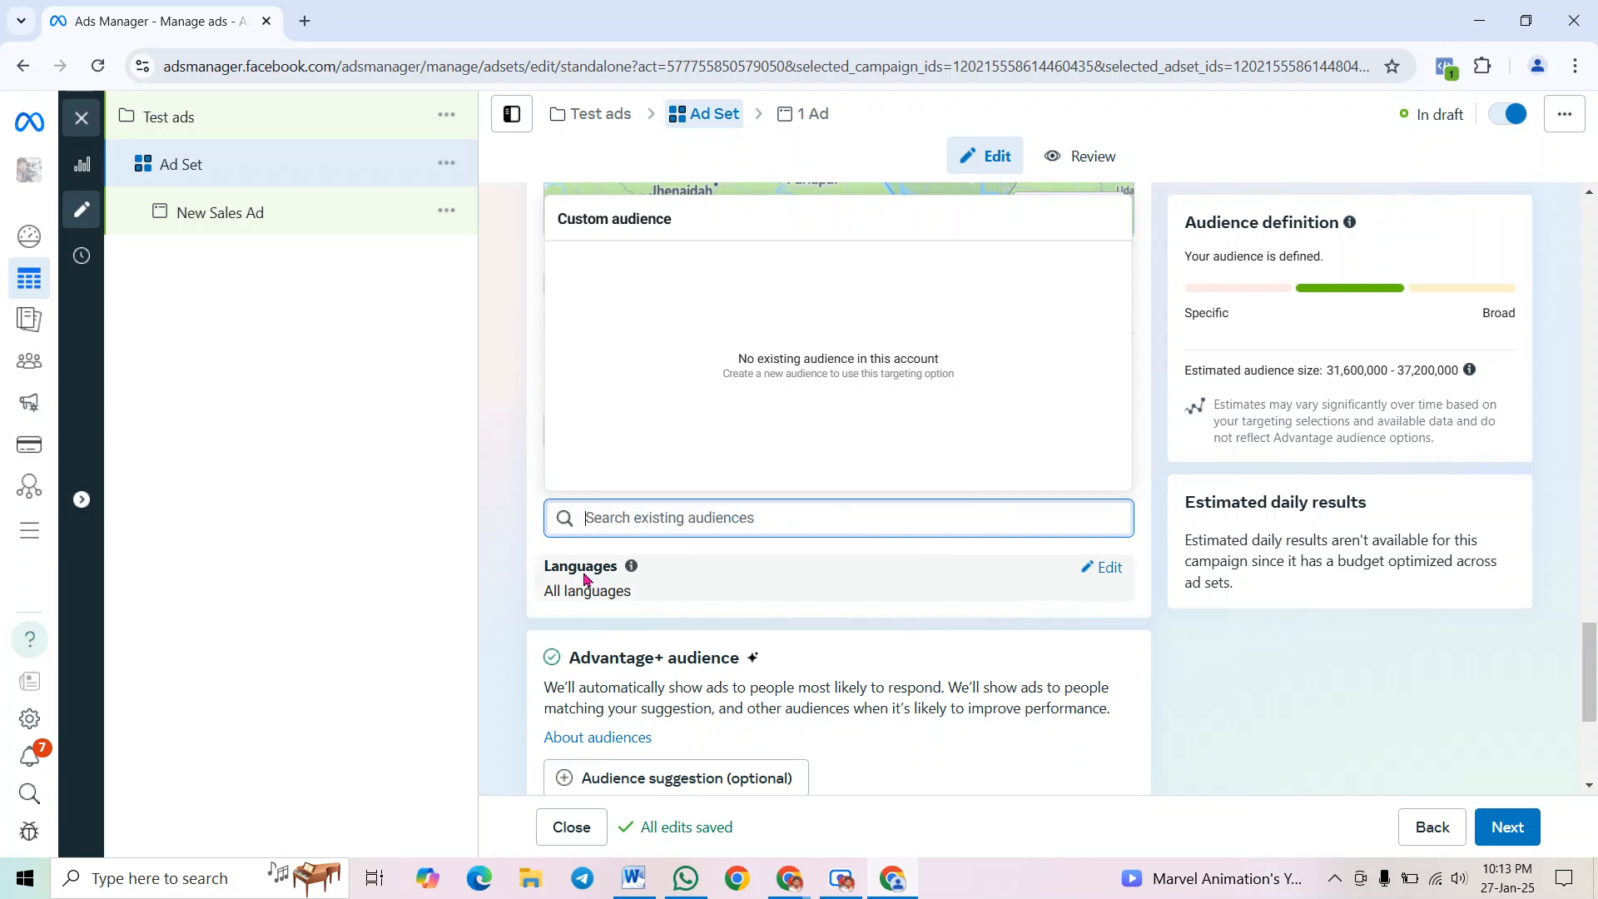
{"action": "left_click", "coordinate": [1100, 567]}
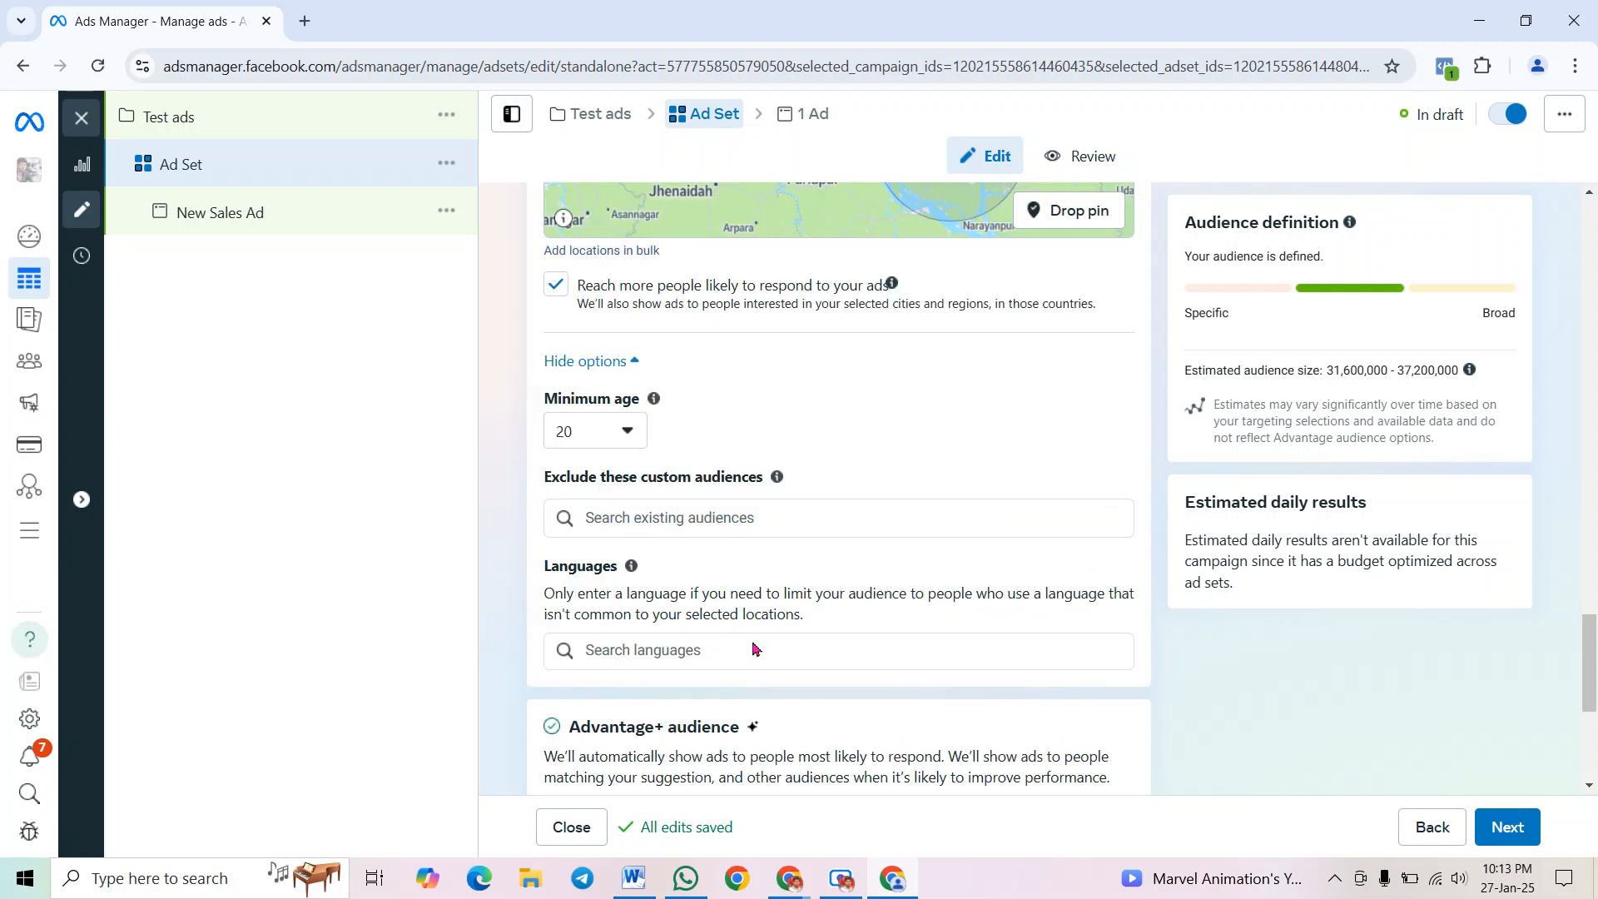
{"action": "scroll", "coordinate": [757, 631], "scroll_direction": "down", "scroll_amount": 3}
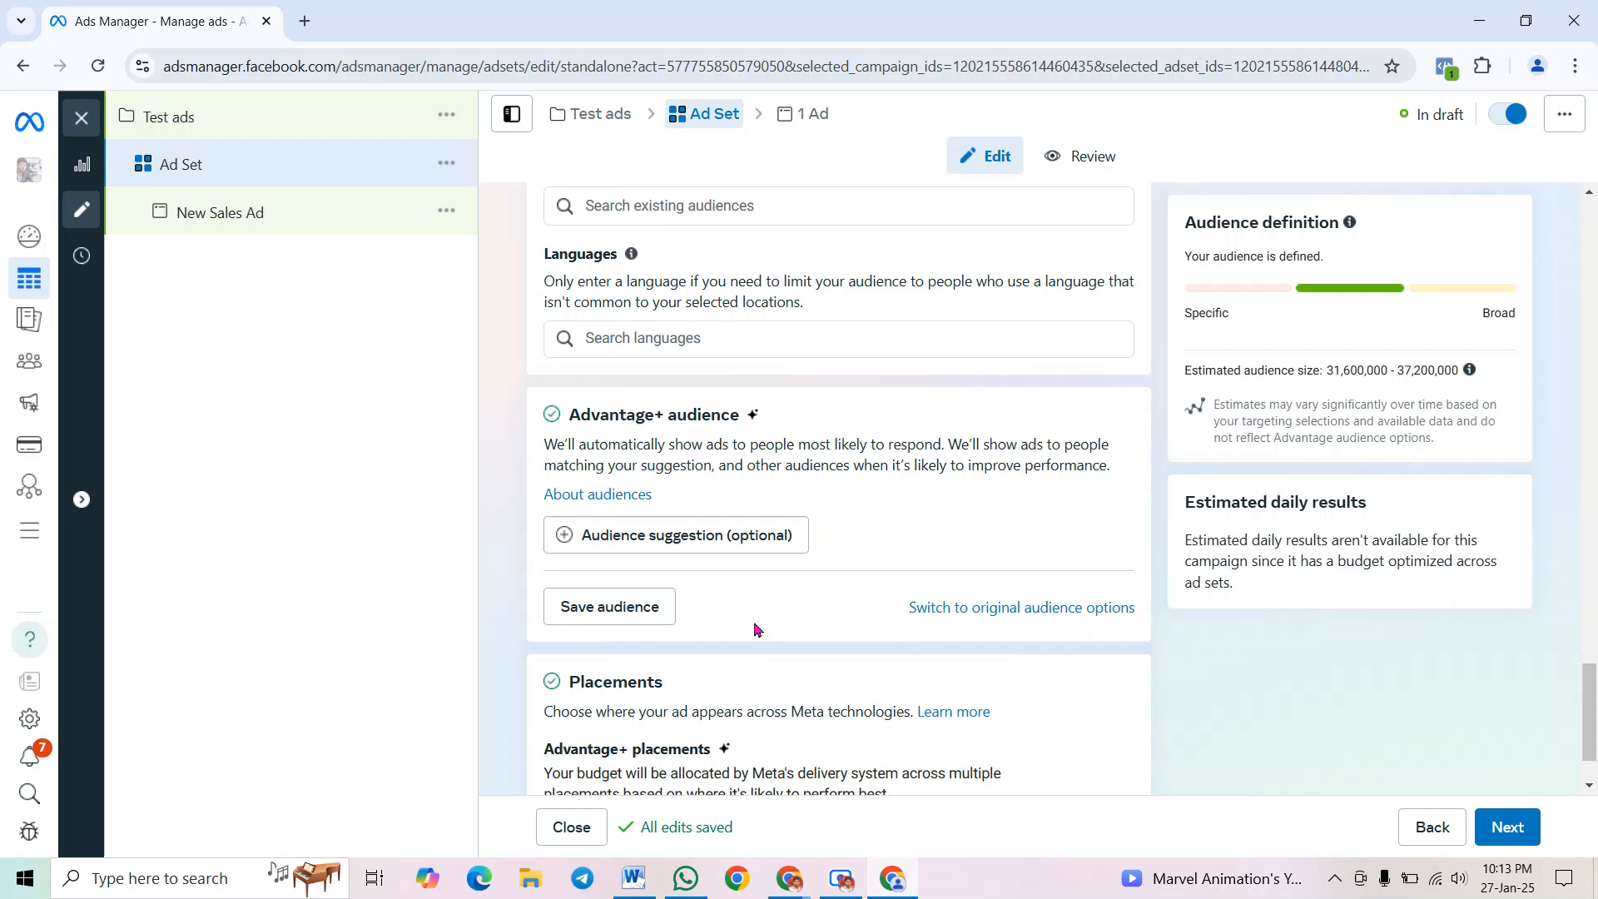
{"action": "left_click", "coordinate": [671, 337]}
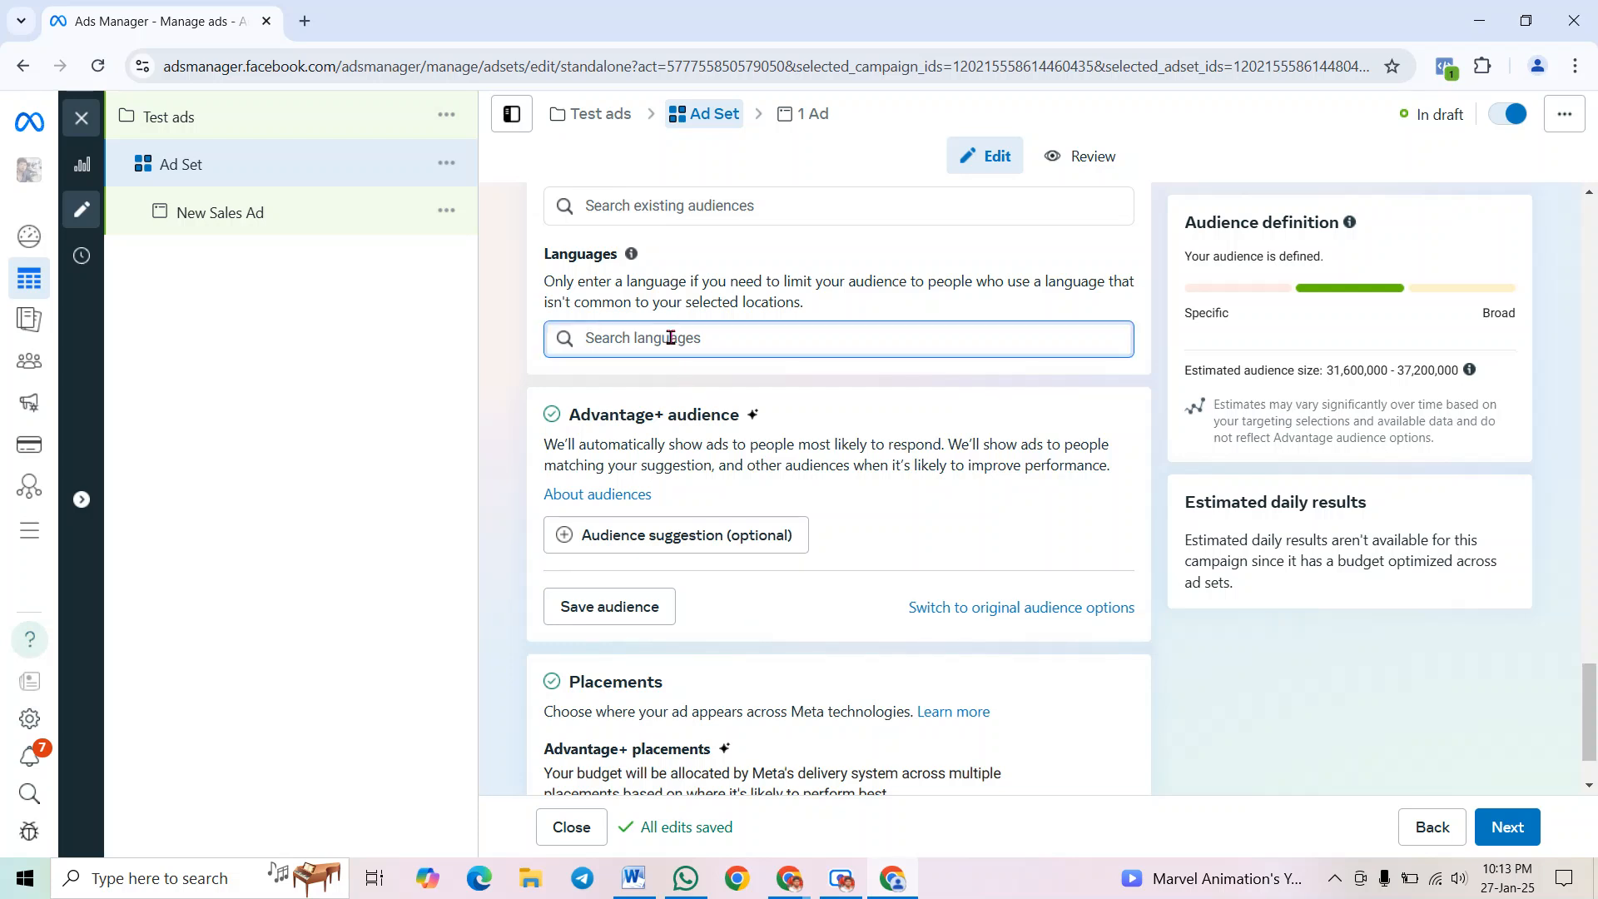
{"action": "type", "text": "be"}
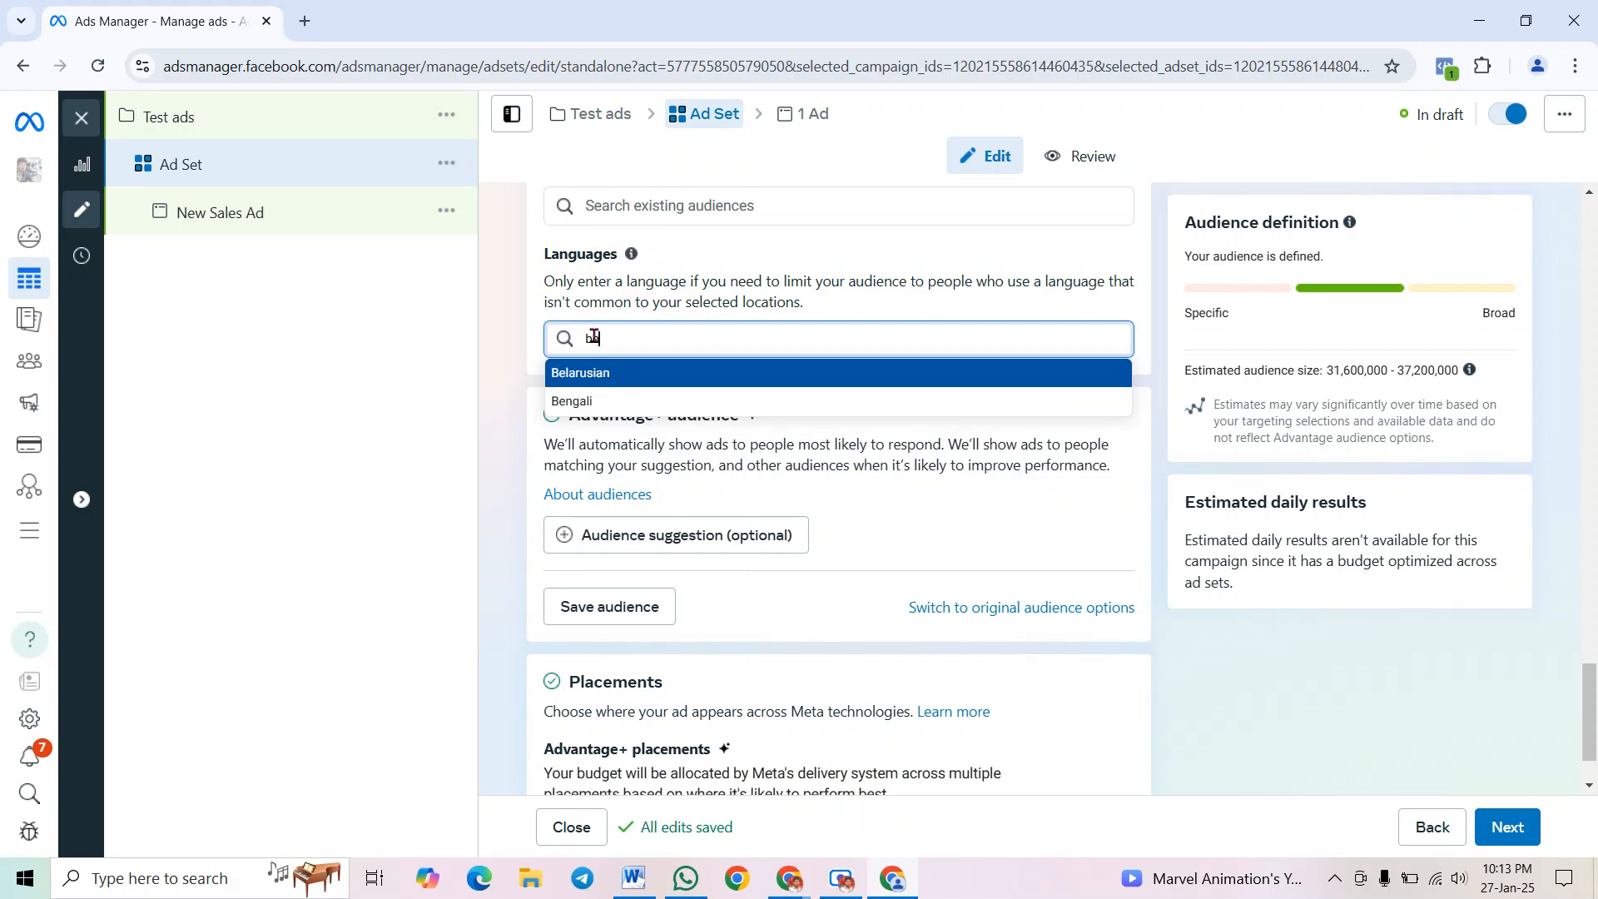
{"action": "left_click", "coordinate": [629, 402]}
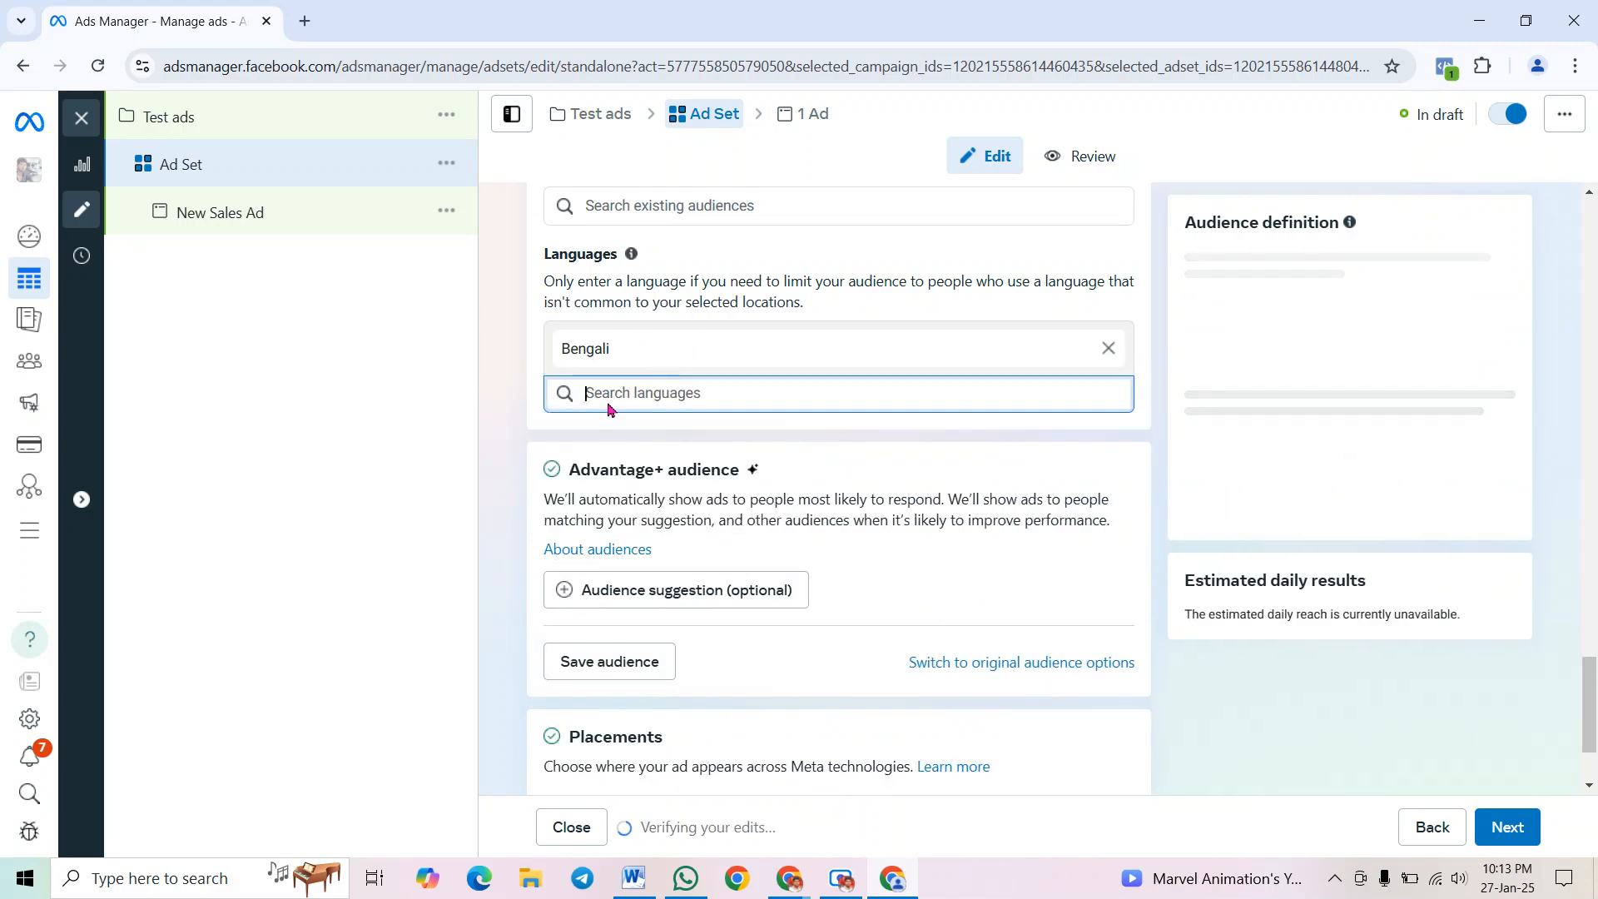
{"action": "type", "text": "engl"}
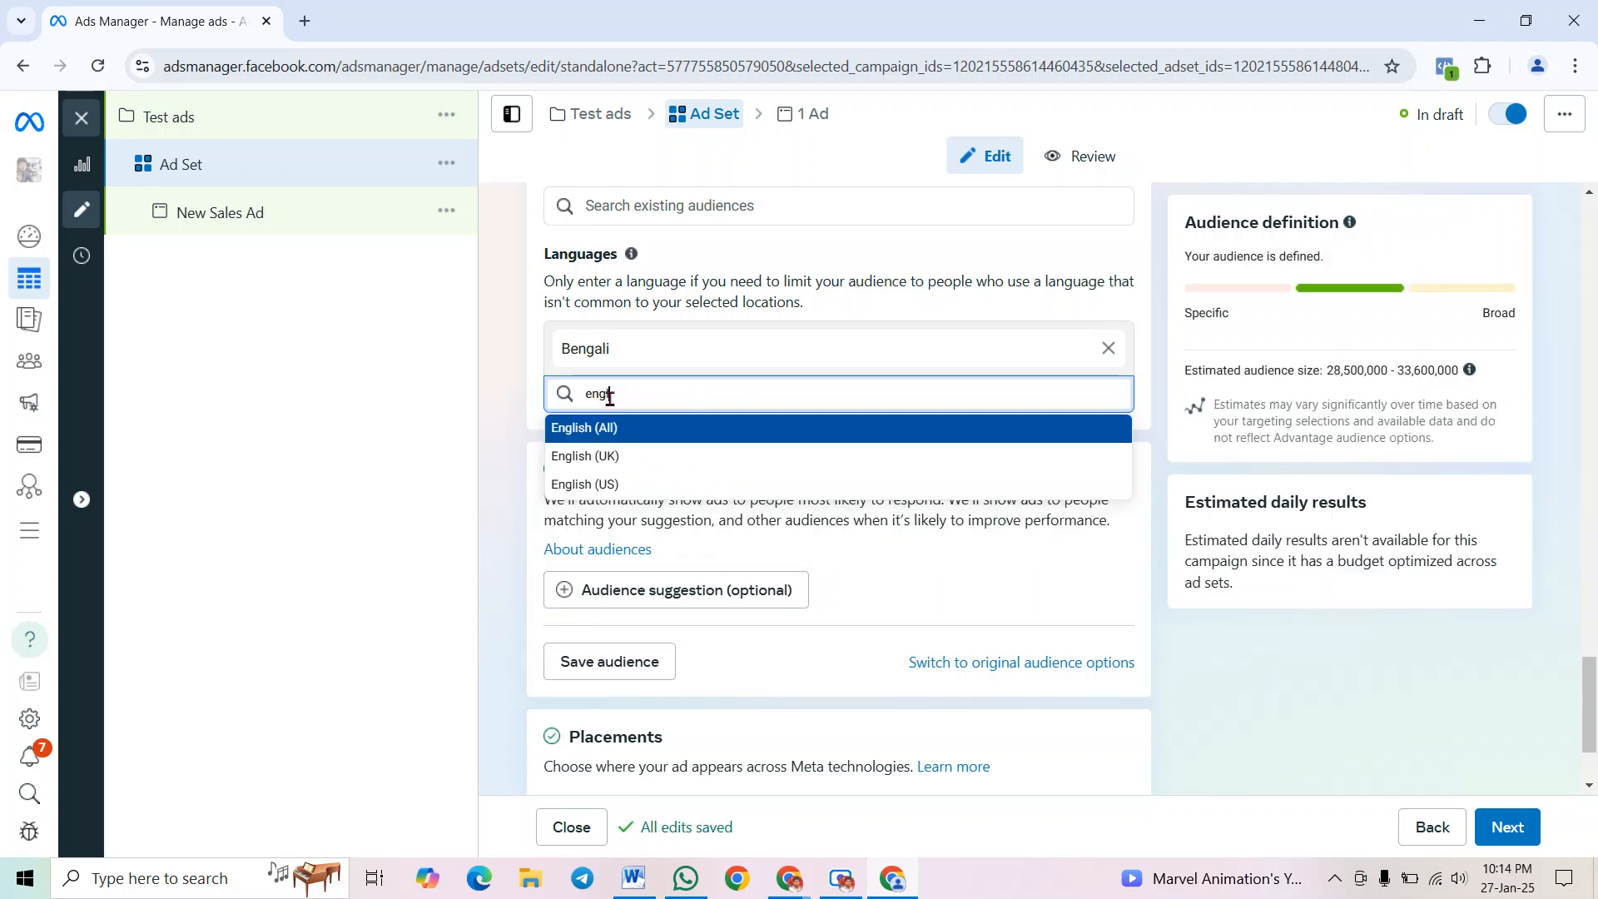
{"action": "left_click", "coordinate": [614, 431]}
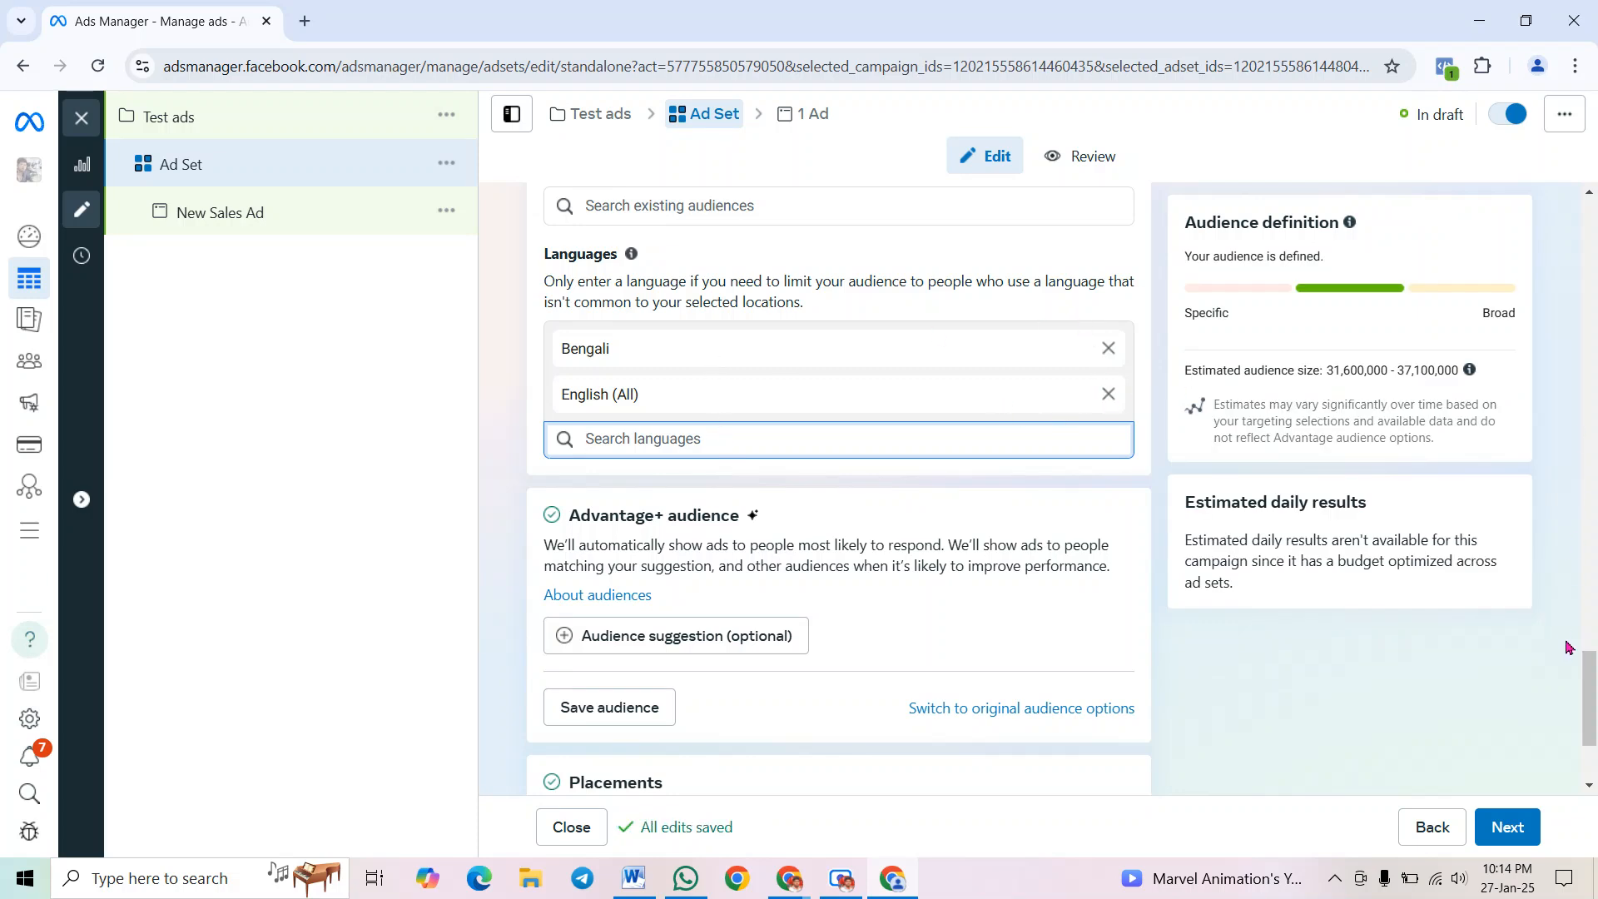
Expand the optional Advantage+ audience suggestion and review its custom audiences, age, gender and detailed targeting settings
{"action": "scroll", "coordinate": [865, 522], "scroll_direction": "up", "scroll_amount": 6}
{"action": "scroll", "coordinate": [865, 521], "scroll_direction": "down", "scroll_amount": 7}
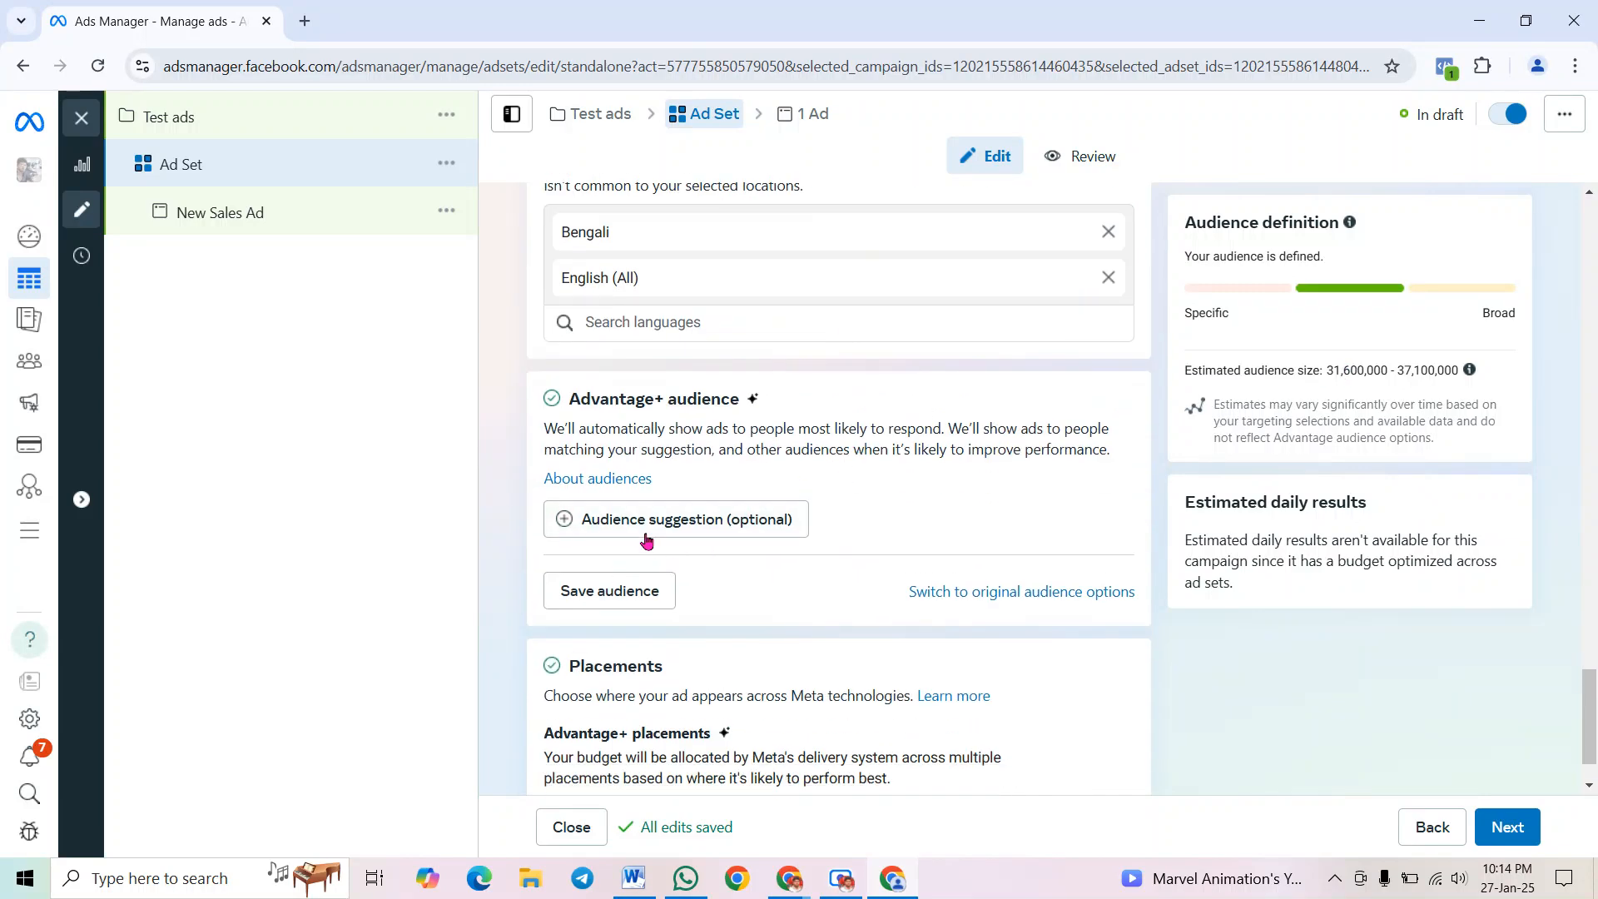
{"action": "left_click_drag", "start_coordinate": [574, 399], "coordinate": [745, 405]}
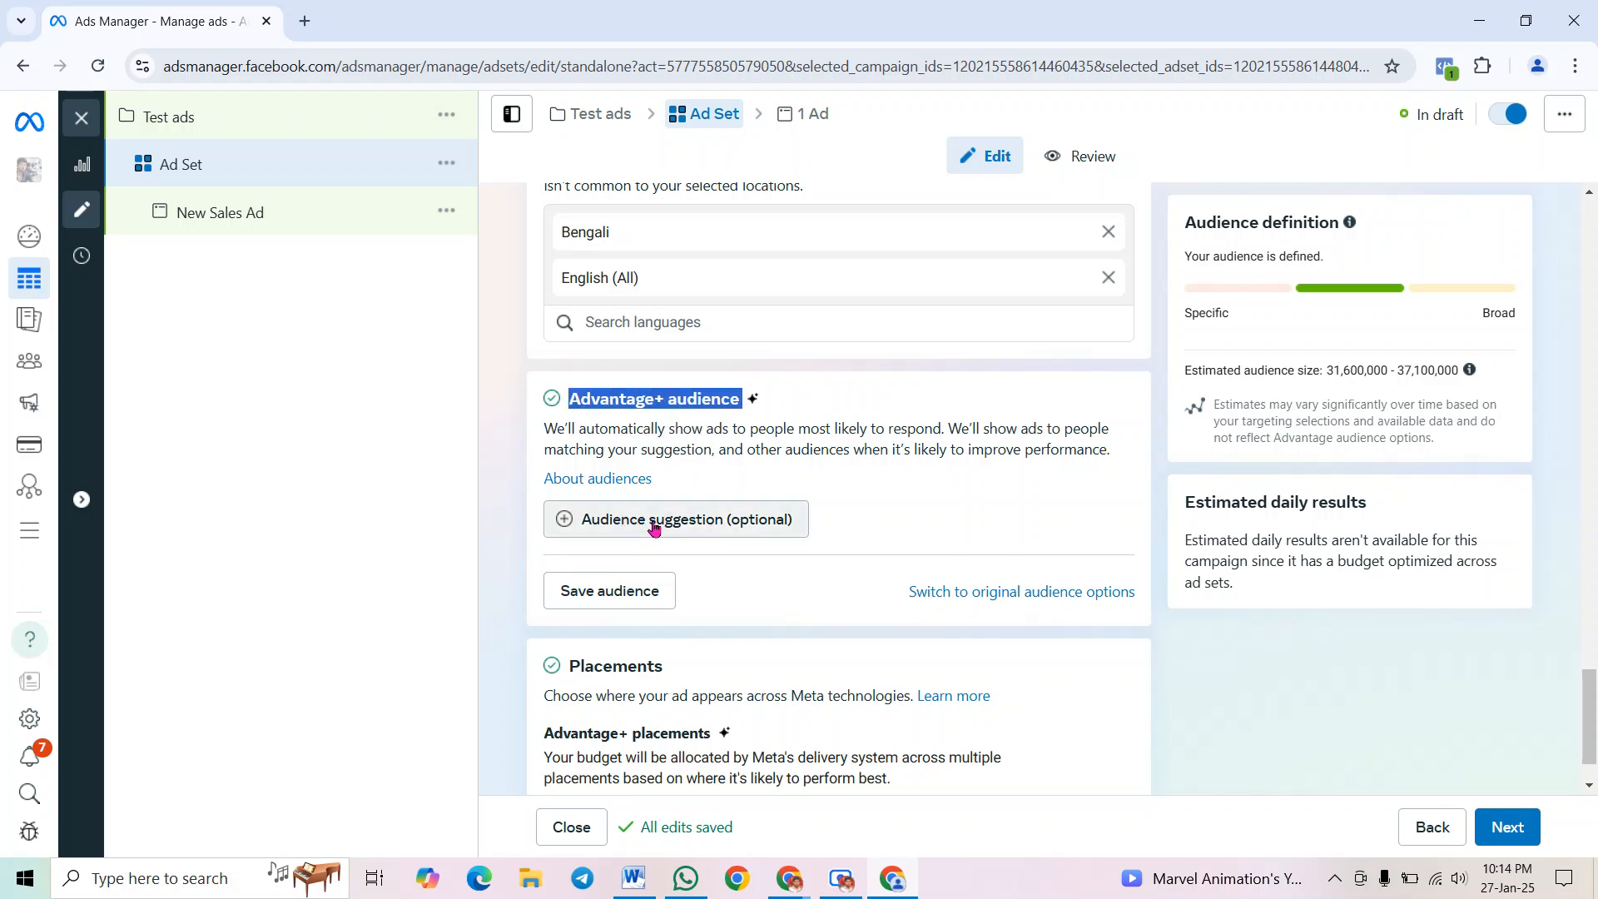
{"action": "left_click", "coordinate": [574, 521]}
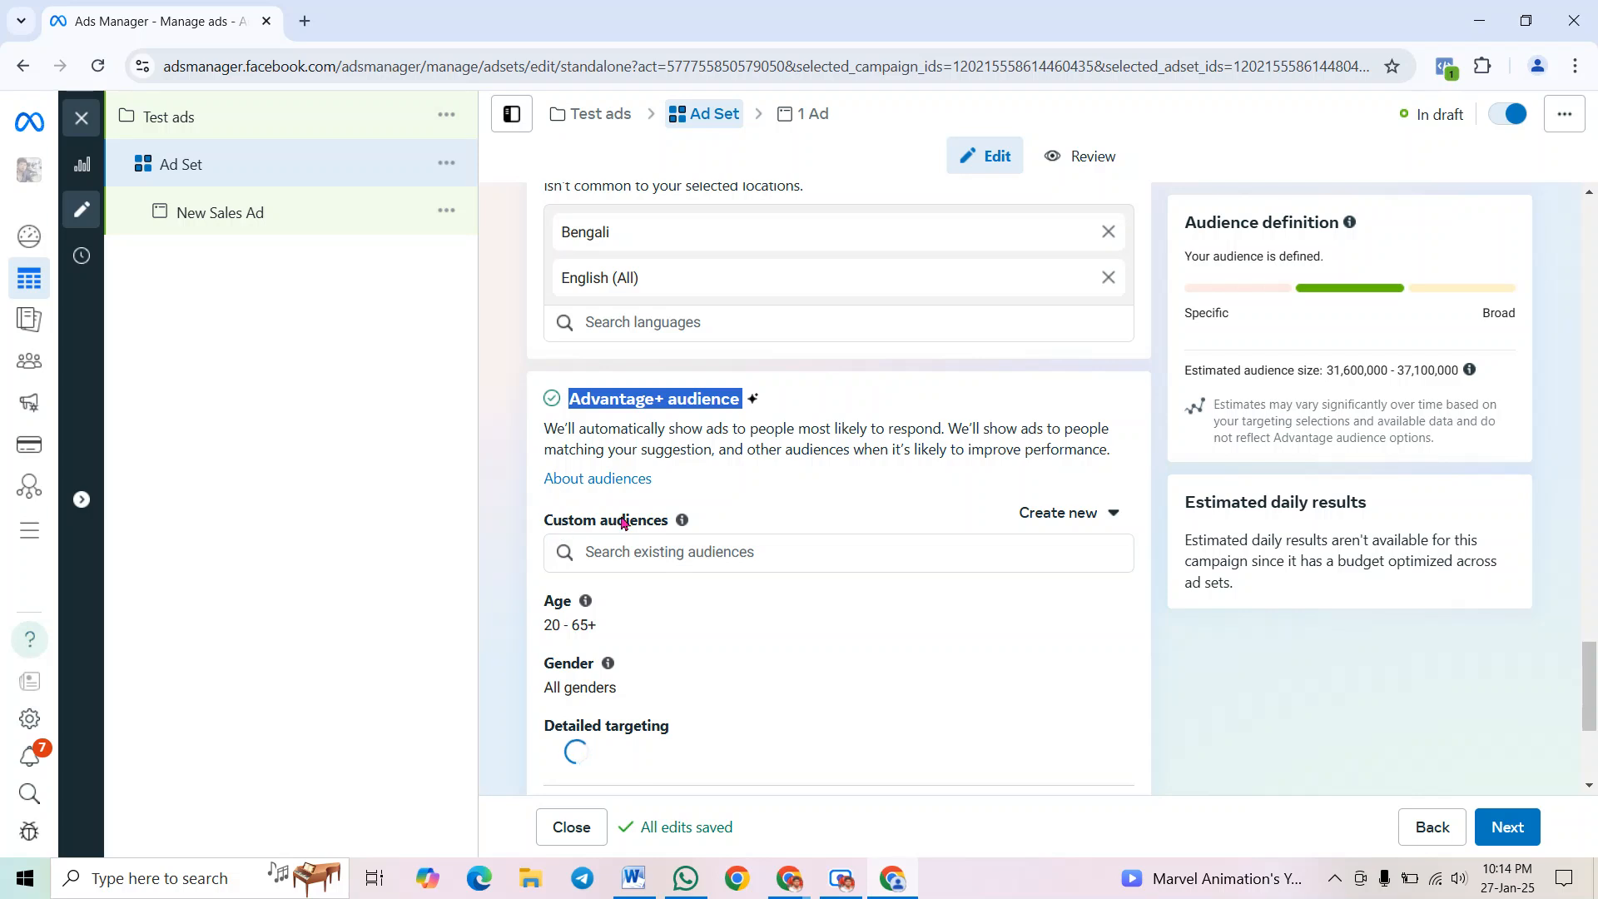
{"action": "mouse_move", "coordinate": [682, 519]}
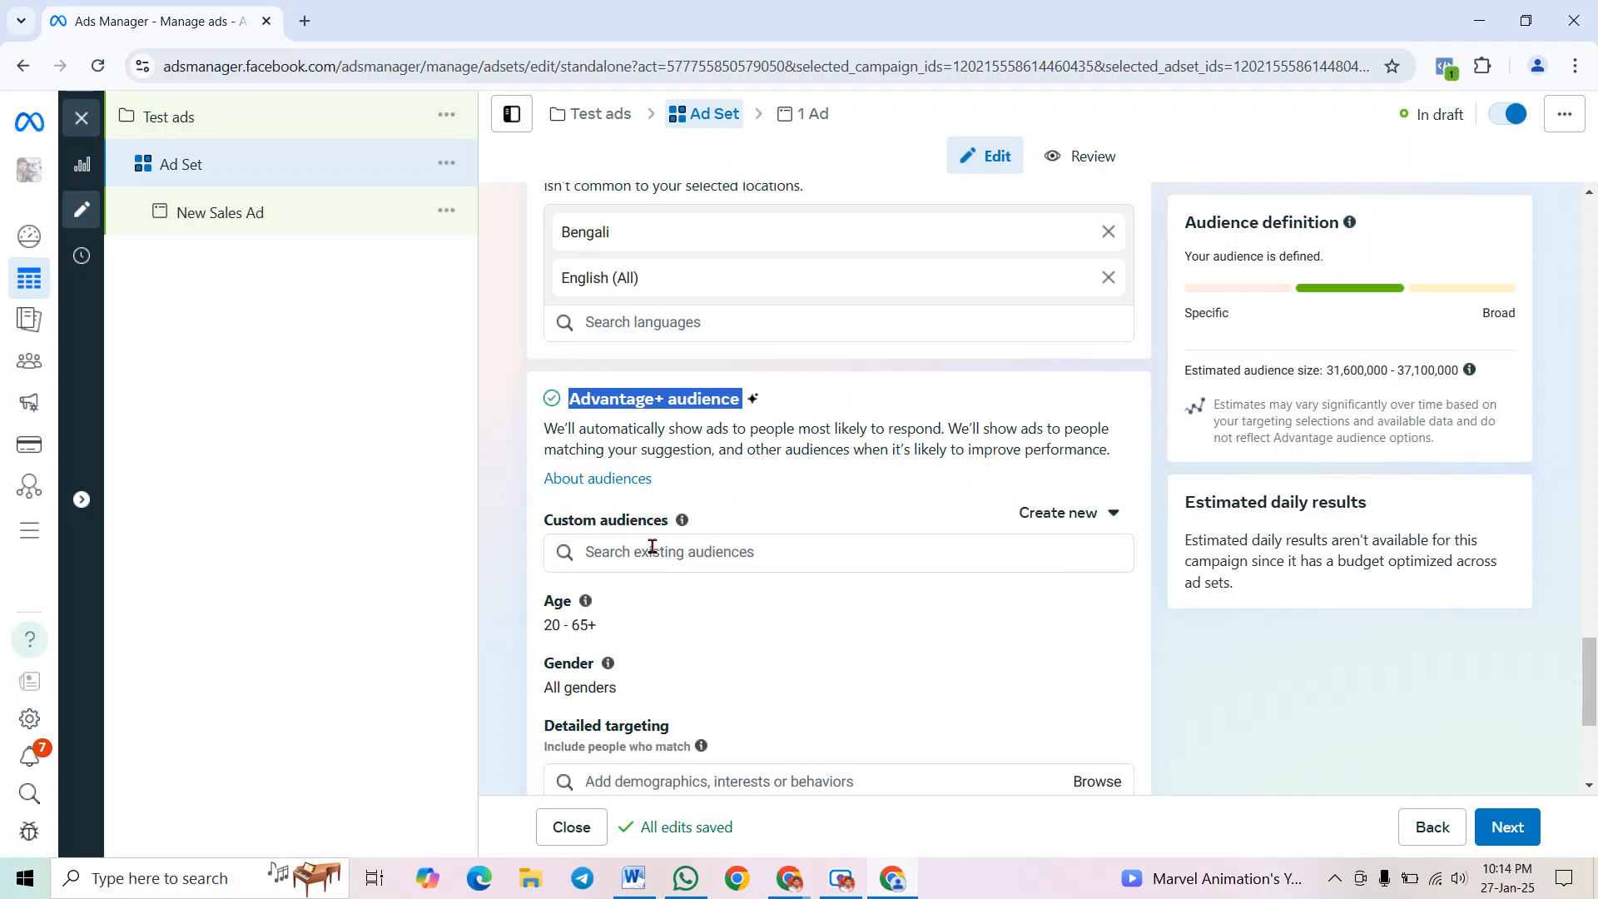
{"action": "left_click_drag", "start_coordinate": [546, 624], "coordinate": [563, 624]}
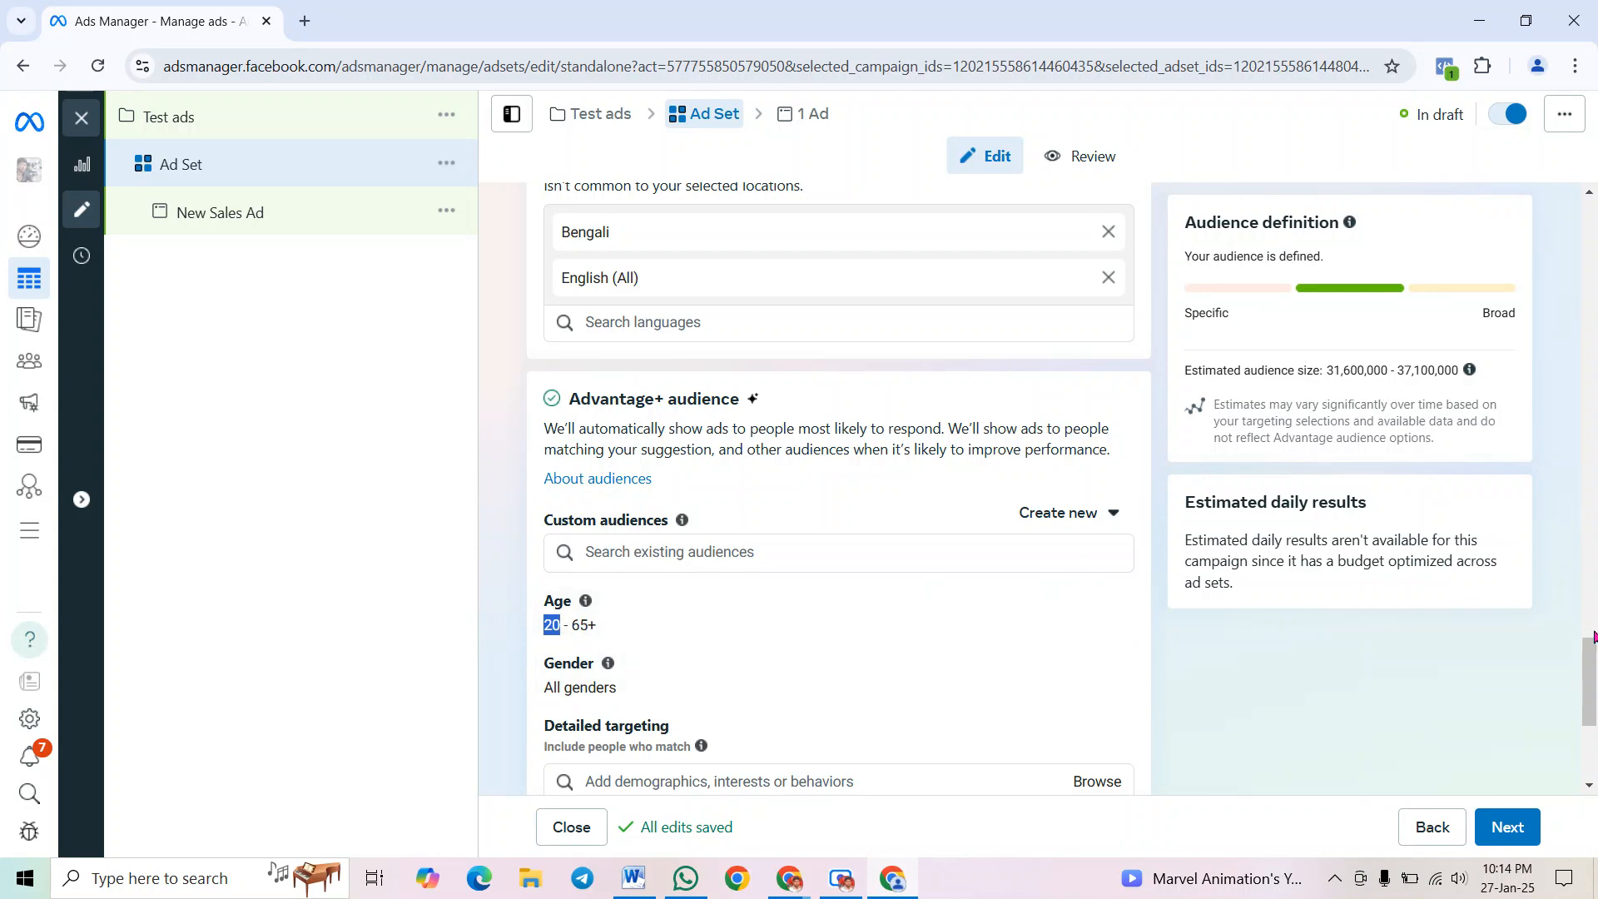
{"action": "left_click_drag", "start_coordinate": [1588, 670], "coordinate": [1591, 699]}
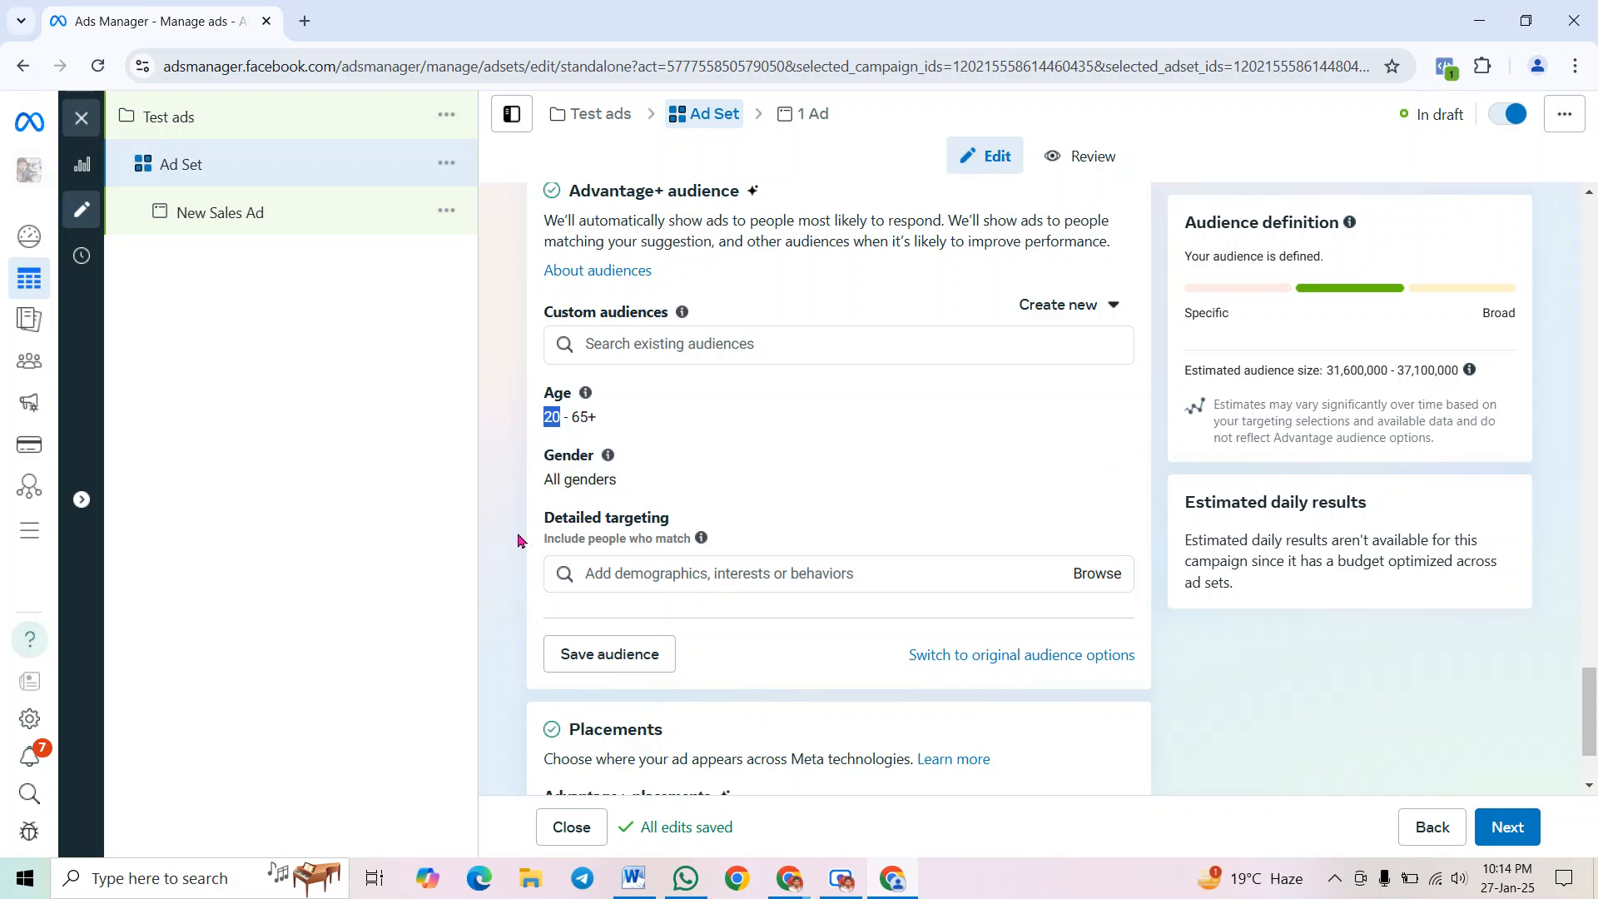
{"action": "left_click", "coordinate": [769, 572]}
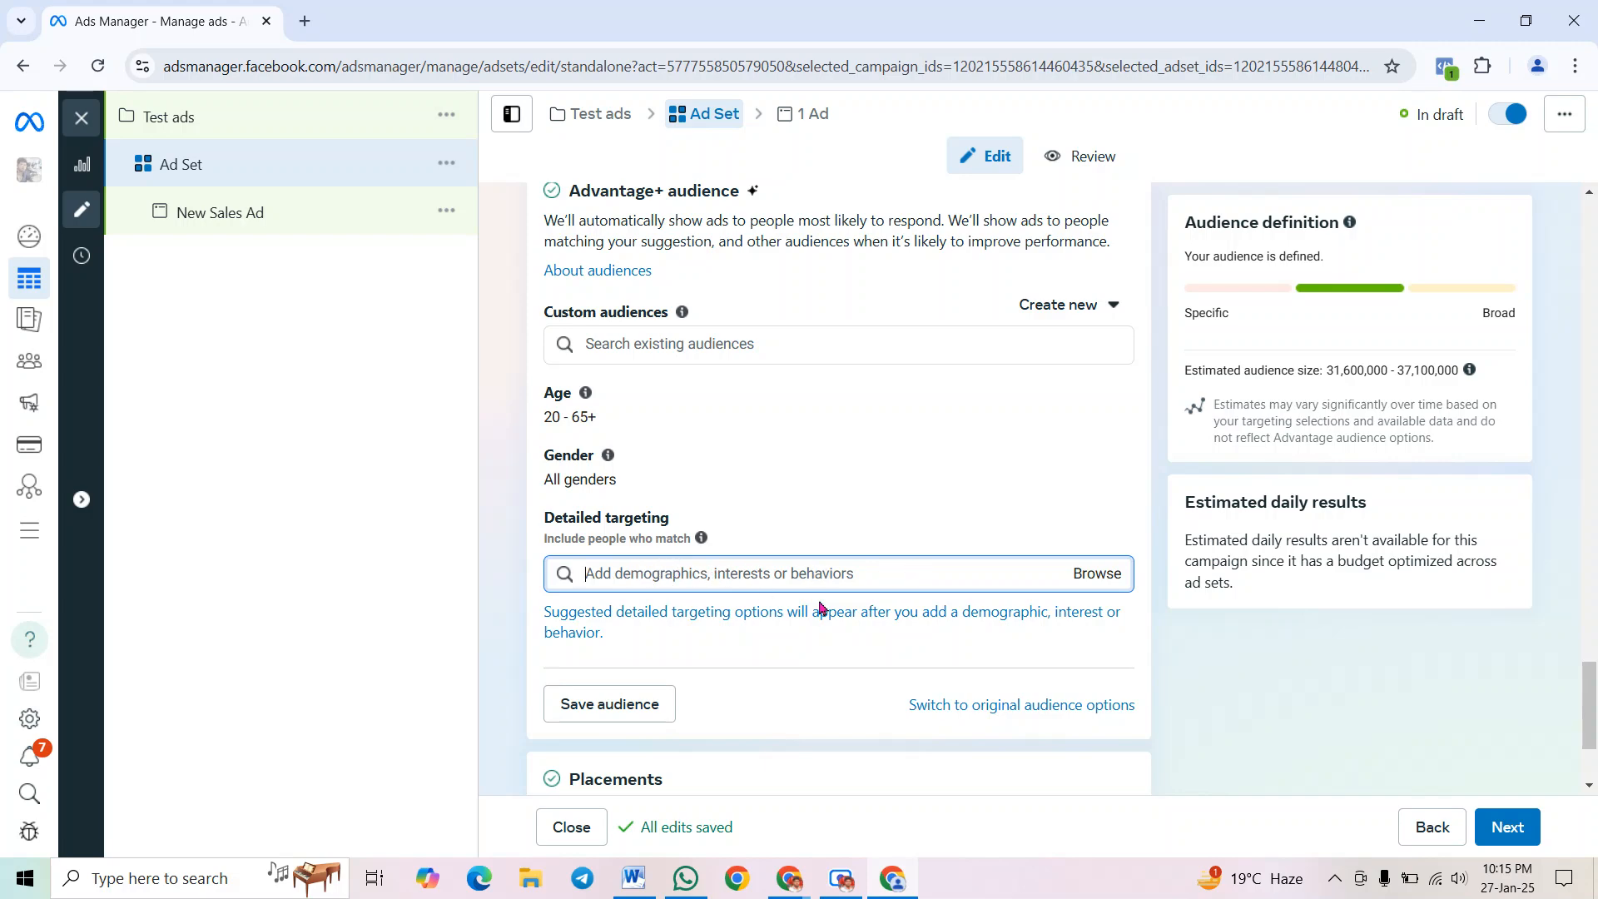
{"action": "scroll", "coordinate": [1592, 714], "scroll_direction": "down", "scroll_amount": 1}
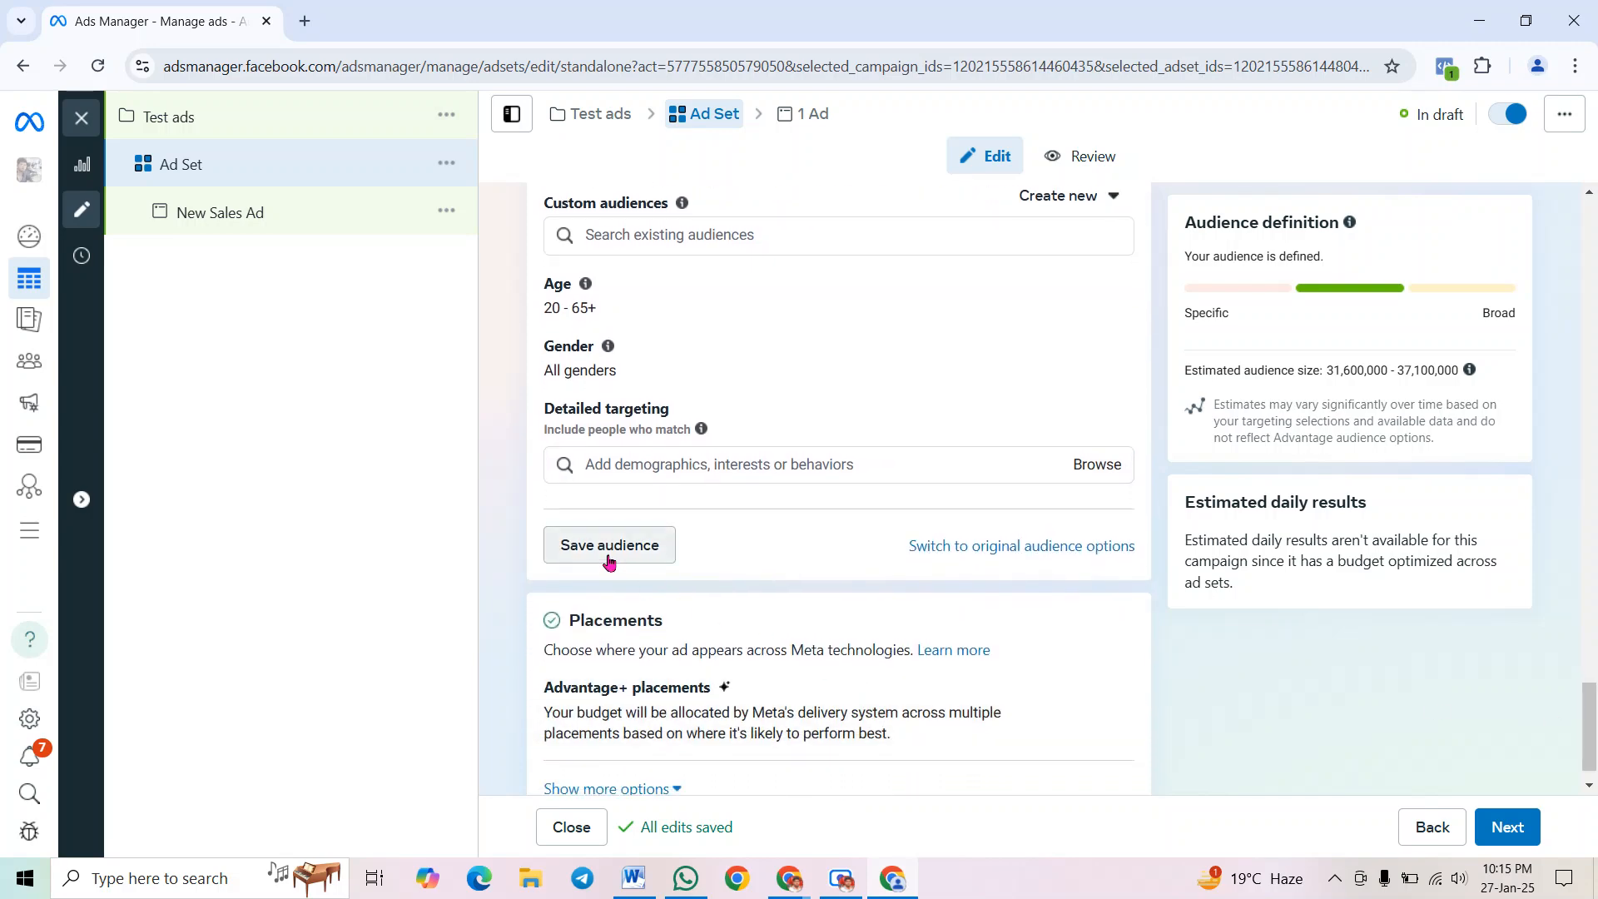
Save the current audience settings as a saved audience named after the trainer
{"action": "left_click", "coordinate": [609, 545]}
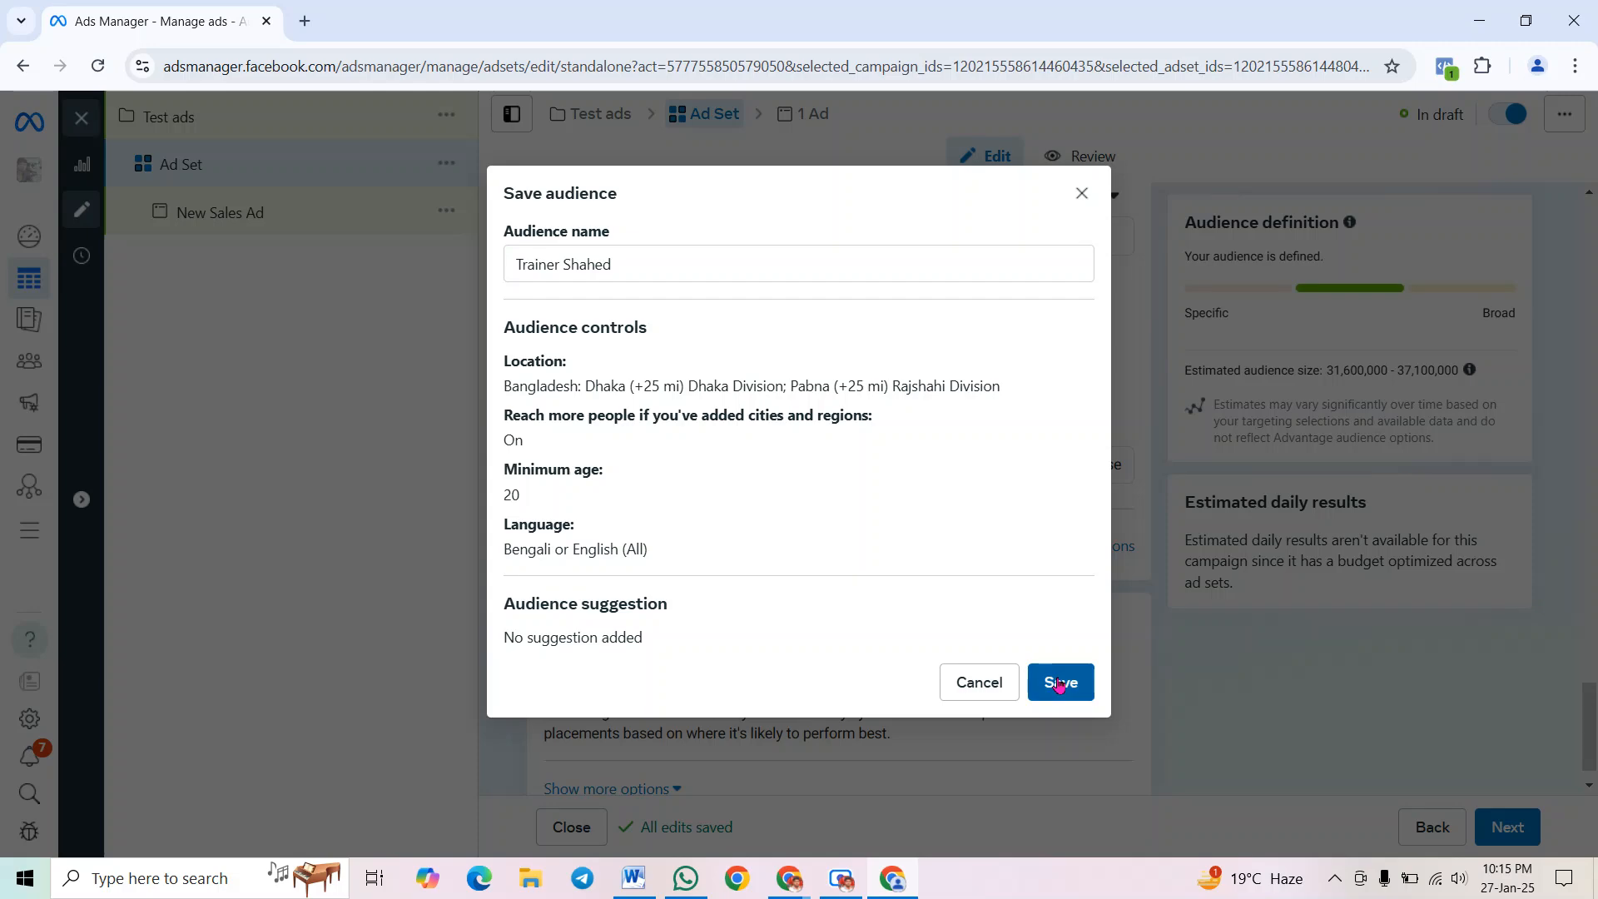
{"action": "left_click", "coordinate": [1060, 682]}
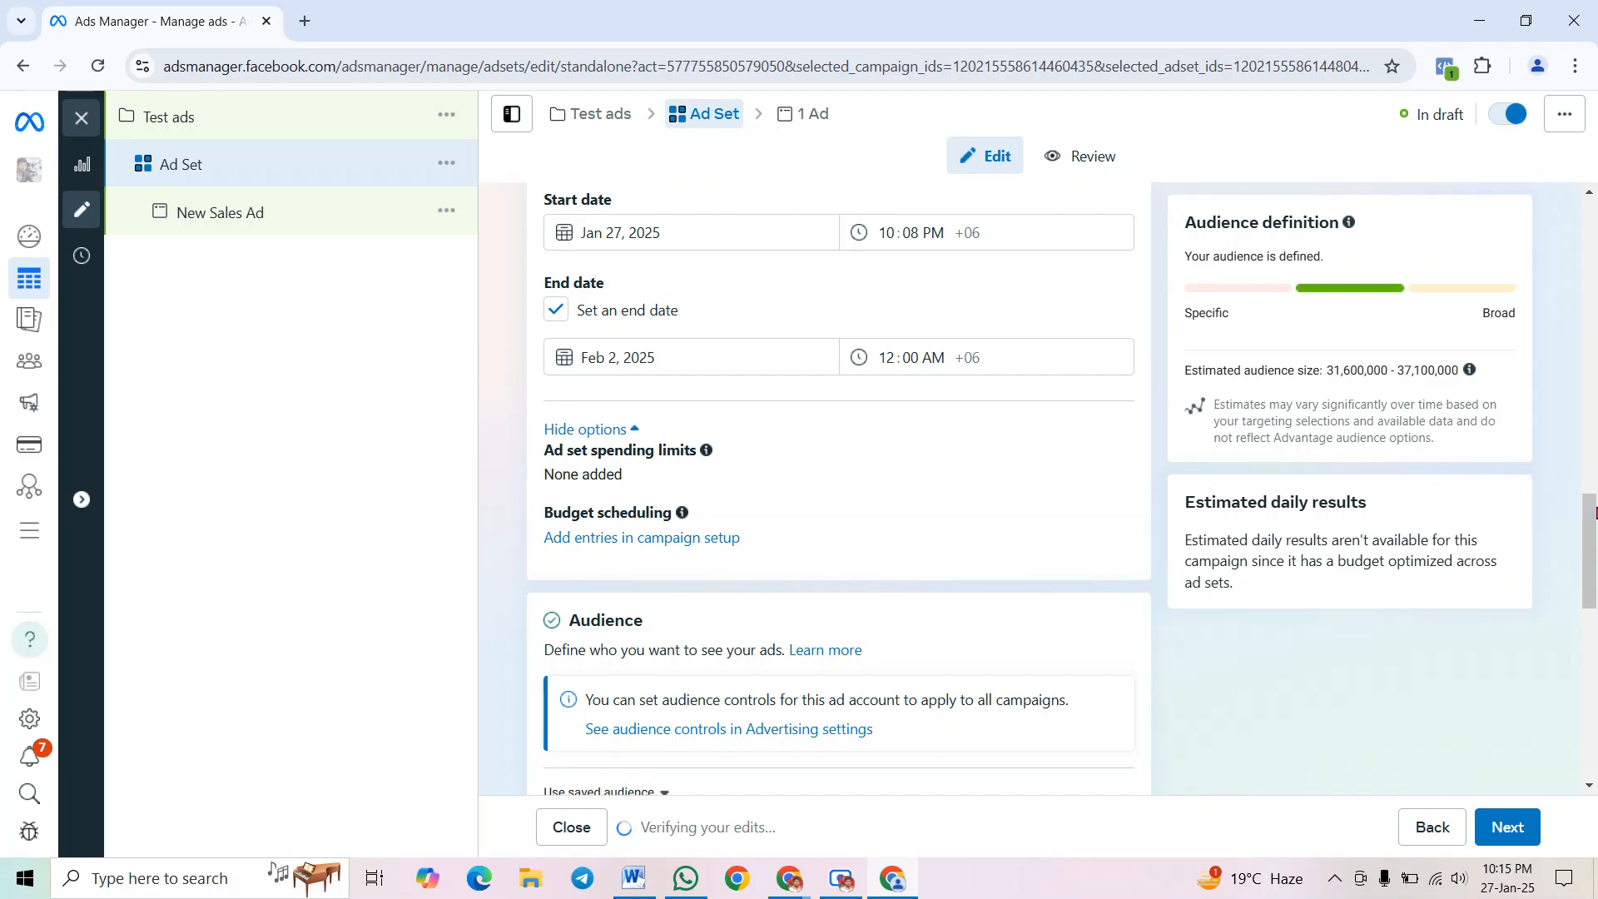
Expand the additional Placements options to review brand safety and suitability, and proceed to the ad level
{"action": "scroll", "coordinate": [1596, 583], "scroll_direction": "down", "scroll_amount": 4}
{"action": "left_click_drag", "start_coordinate": [1596, 611], "coordinate": [1593, 736]}
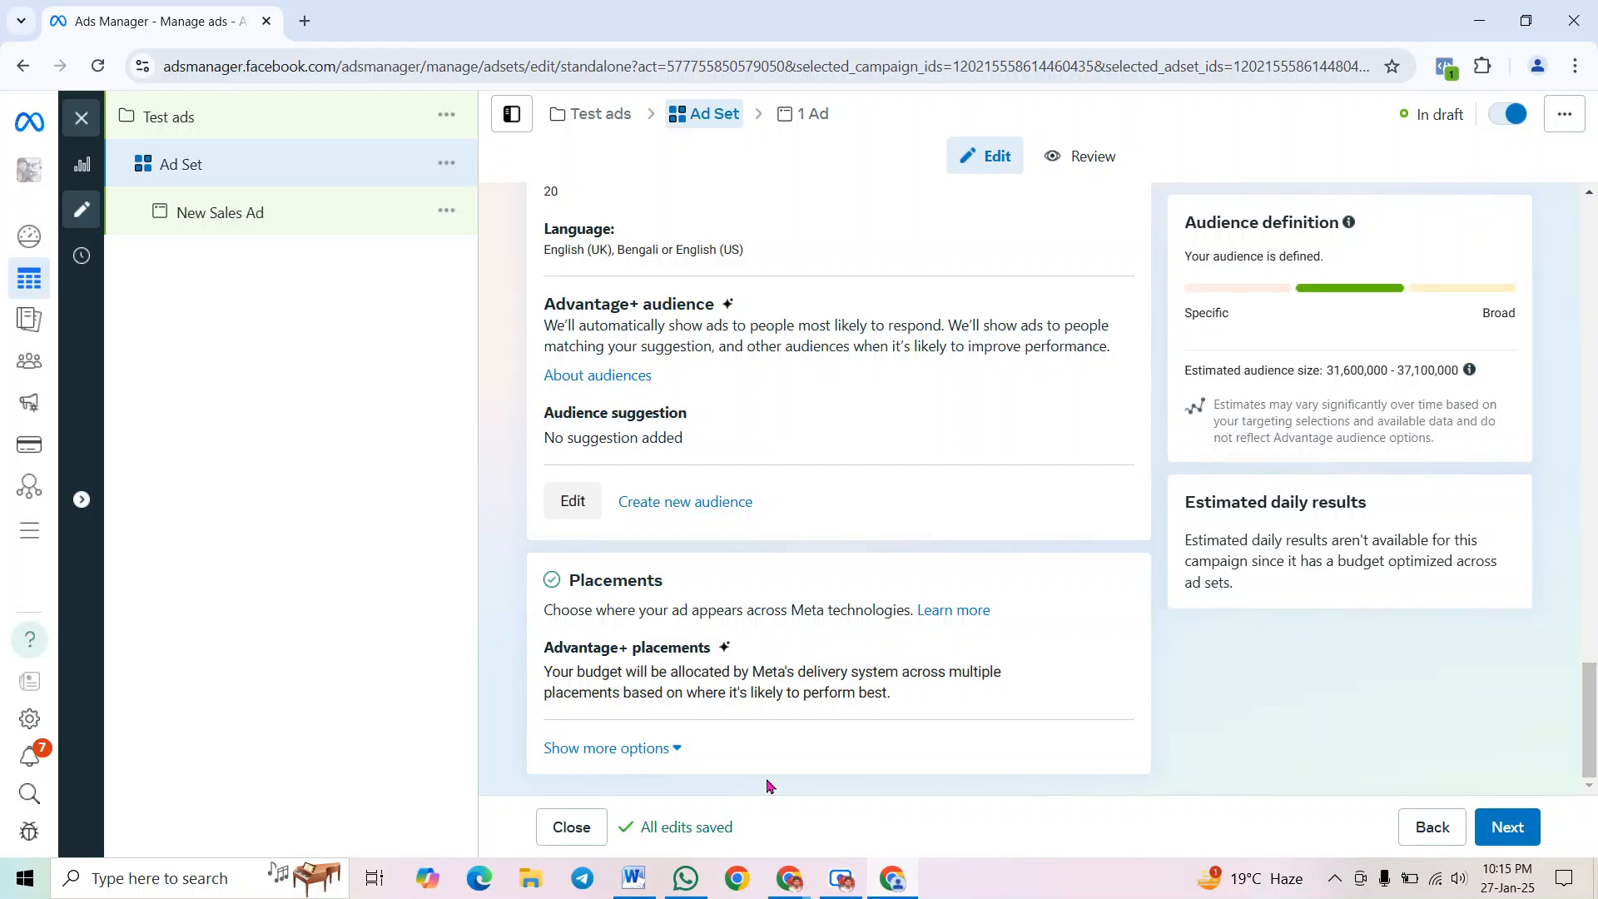
{"action": "left_click", "coordinate": [610, 748]}
{"action": "scroll", "coordinate": [784, 693], "scroll_direction": "down", "scroll_amount": 3}
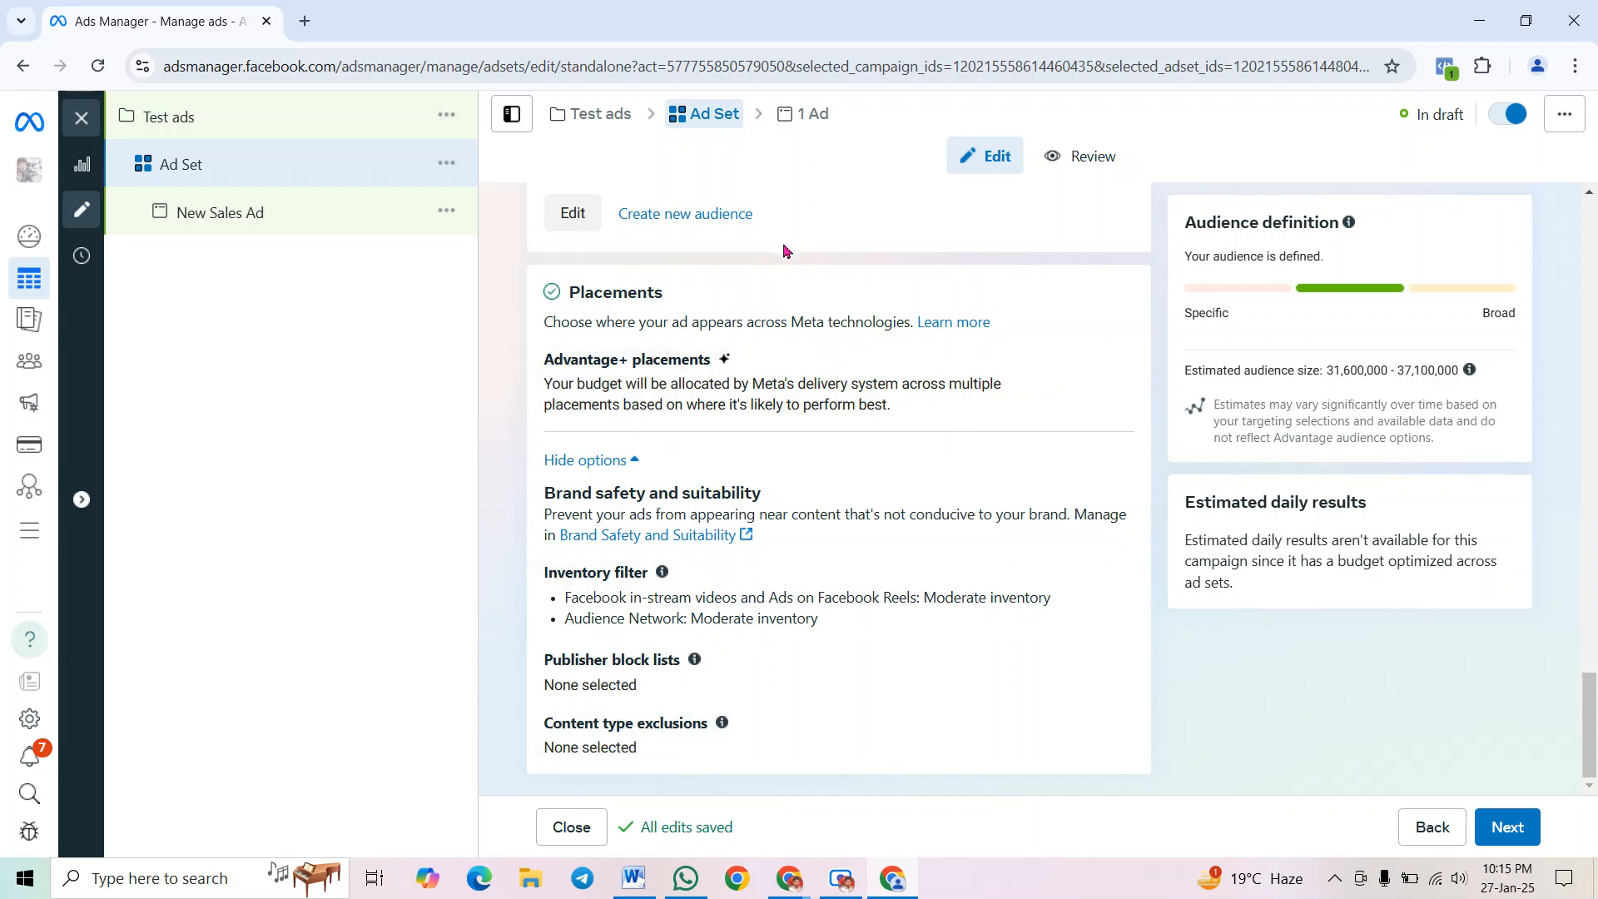
{"action": "left_click", "coordinate": [1511, 830]}
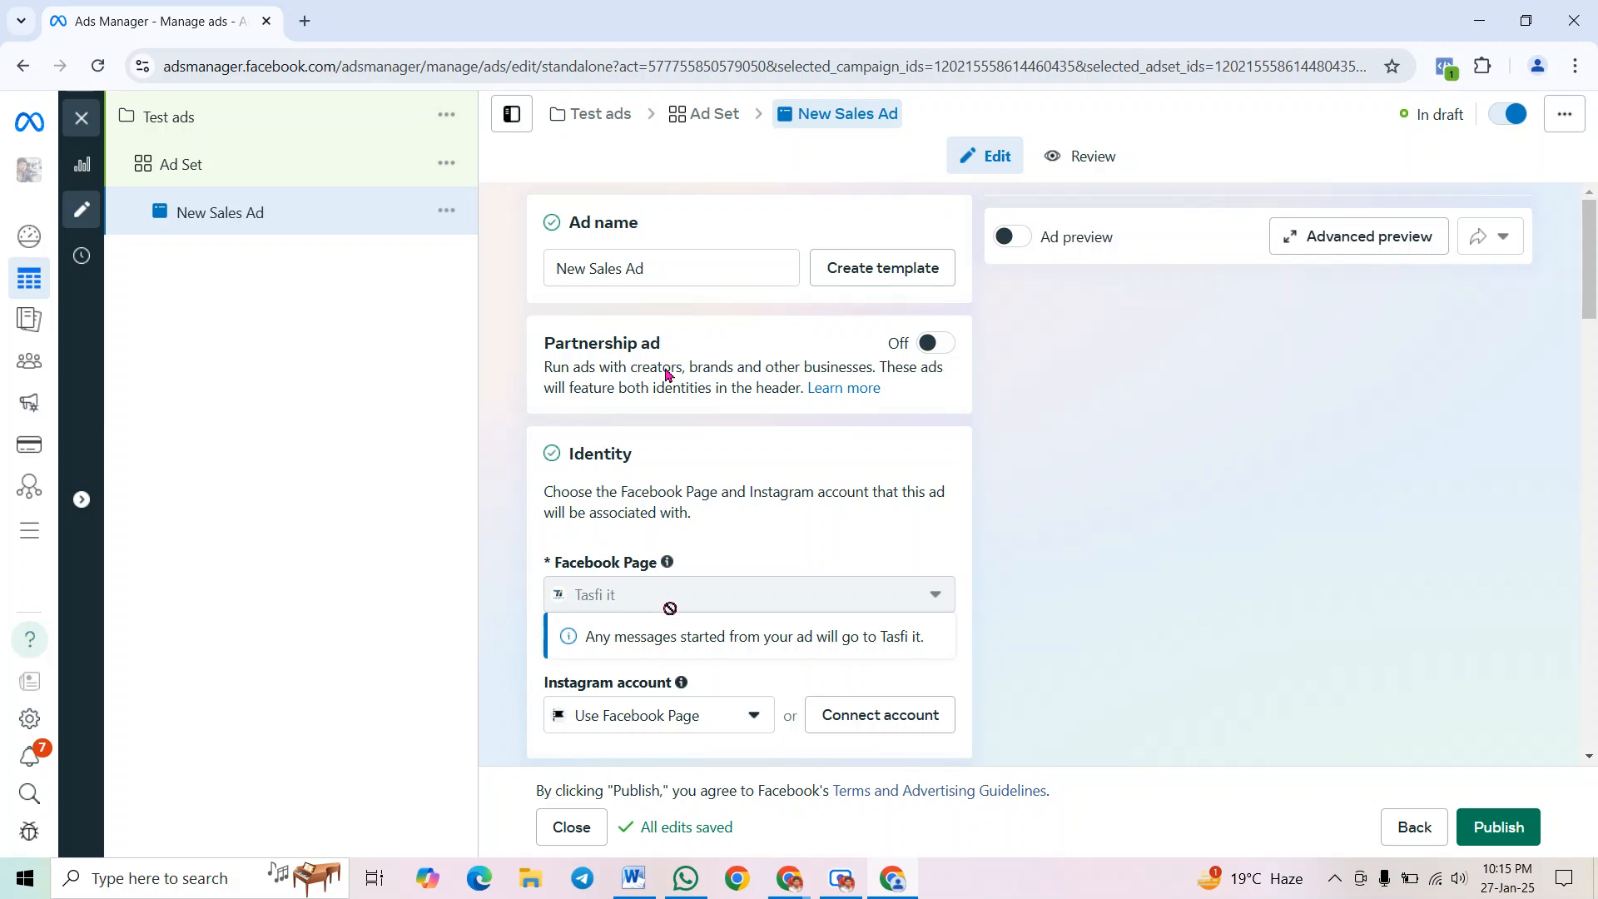
Turn on the ad preview for New Sales Ad and dismiss the Advantage+ catalog ads suggestion in the ad setup
{"action": "left_click_drag", "start_coordinate": [1593, 291], "coordinate": [1594, 354]}
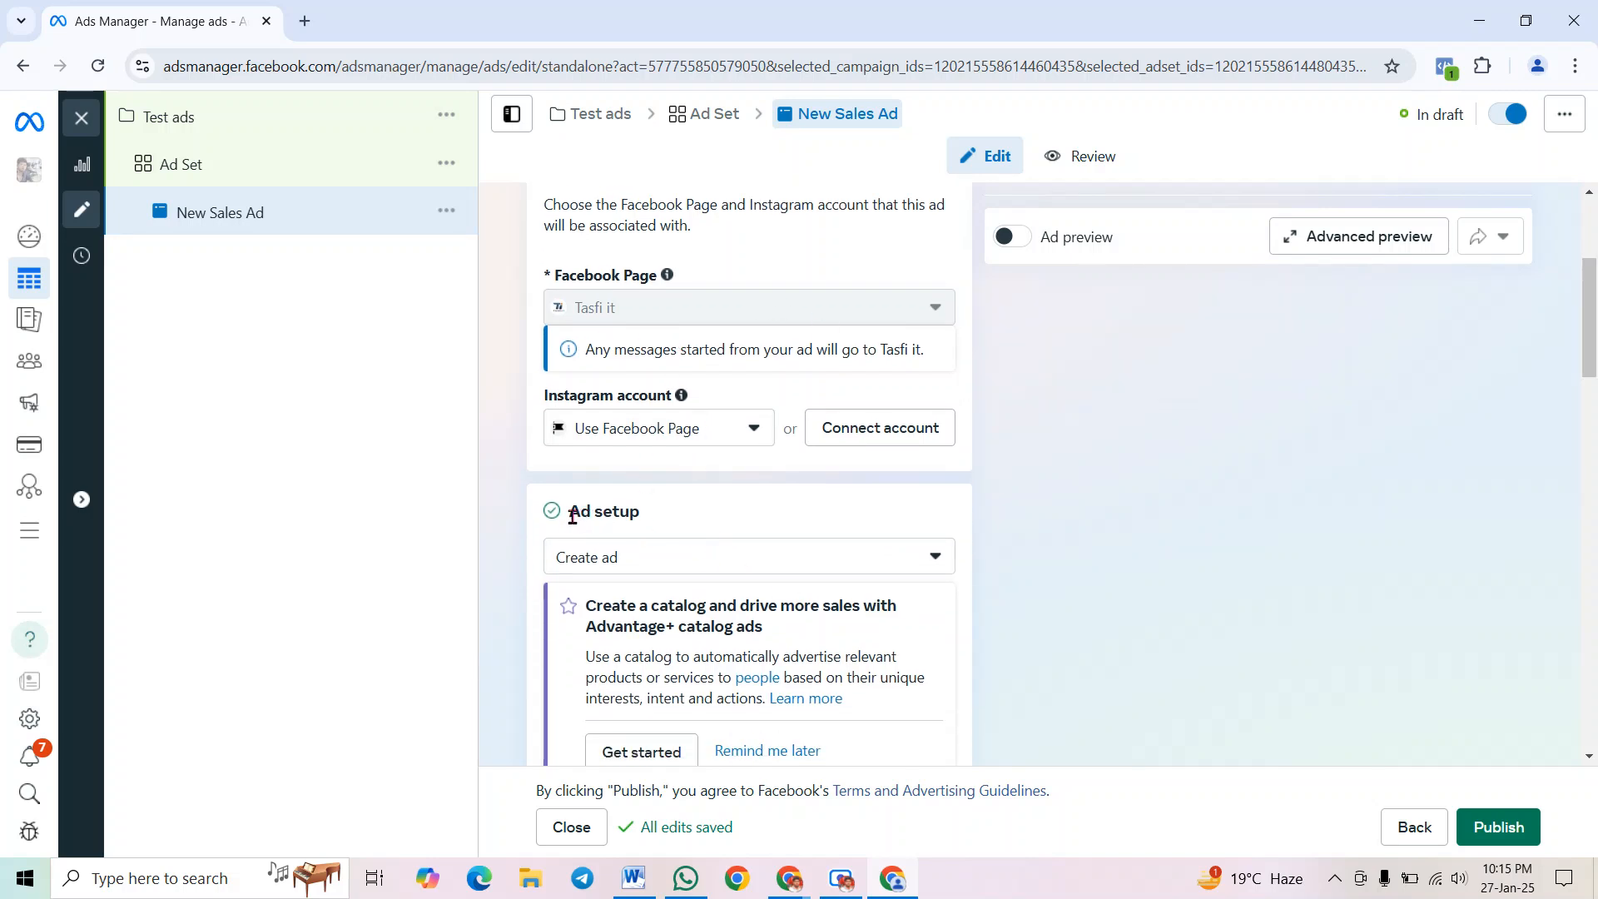
{"action": "left_click_drag", "start_coordinate": [571, 512], "coordinate": [637, 512]}
{"action": "left_click", "coordinate": [1021, 239]}
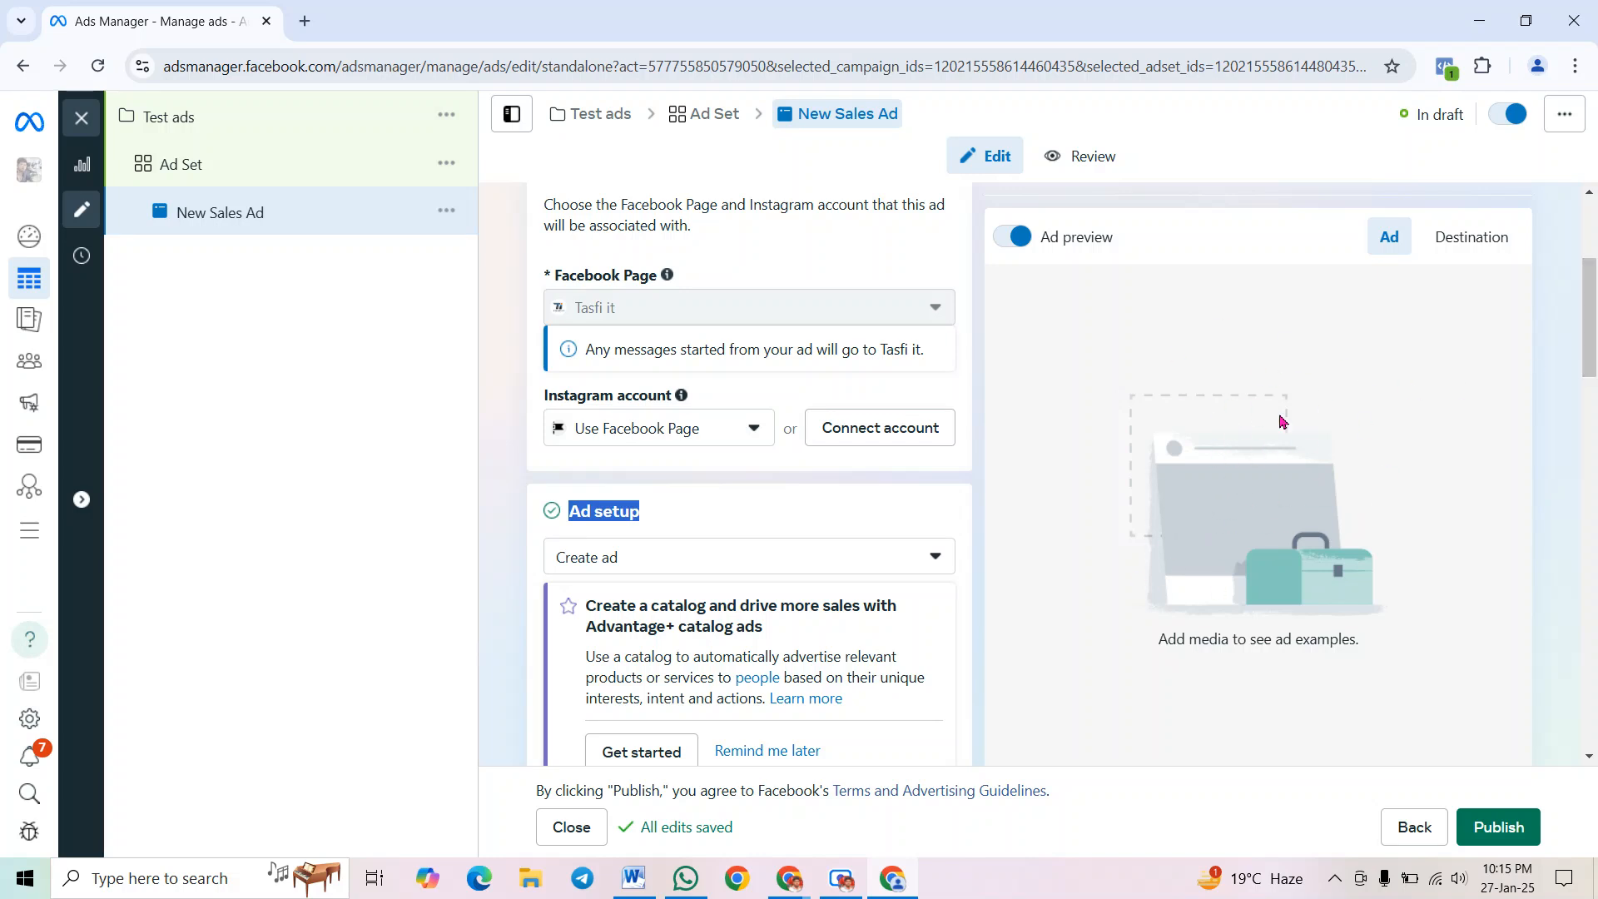
{"action": "left_click_drag", "start_coordinate": [1586, 323], "coordinate": [1586, 350]}
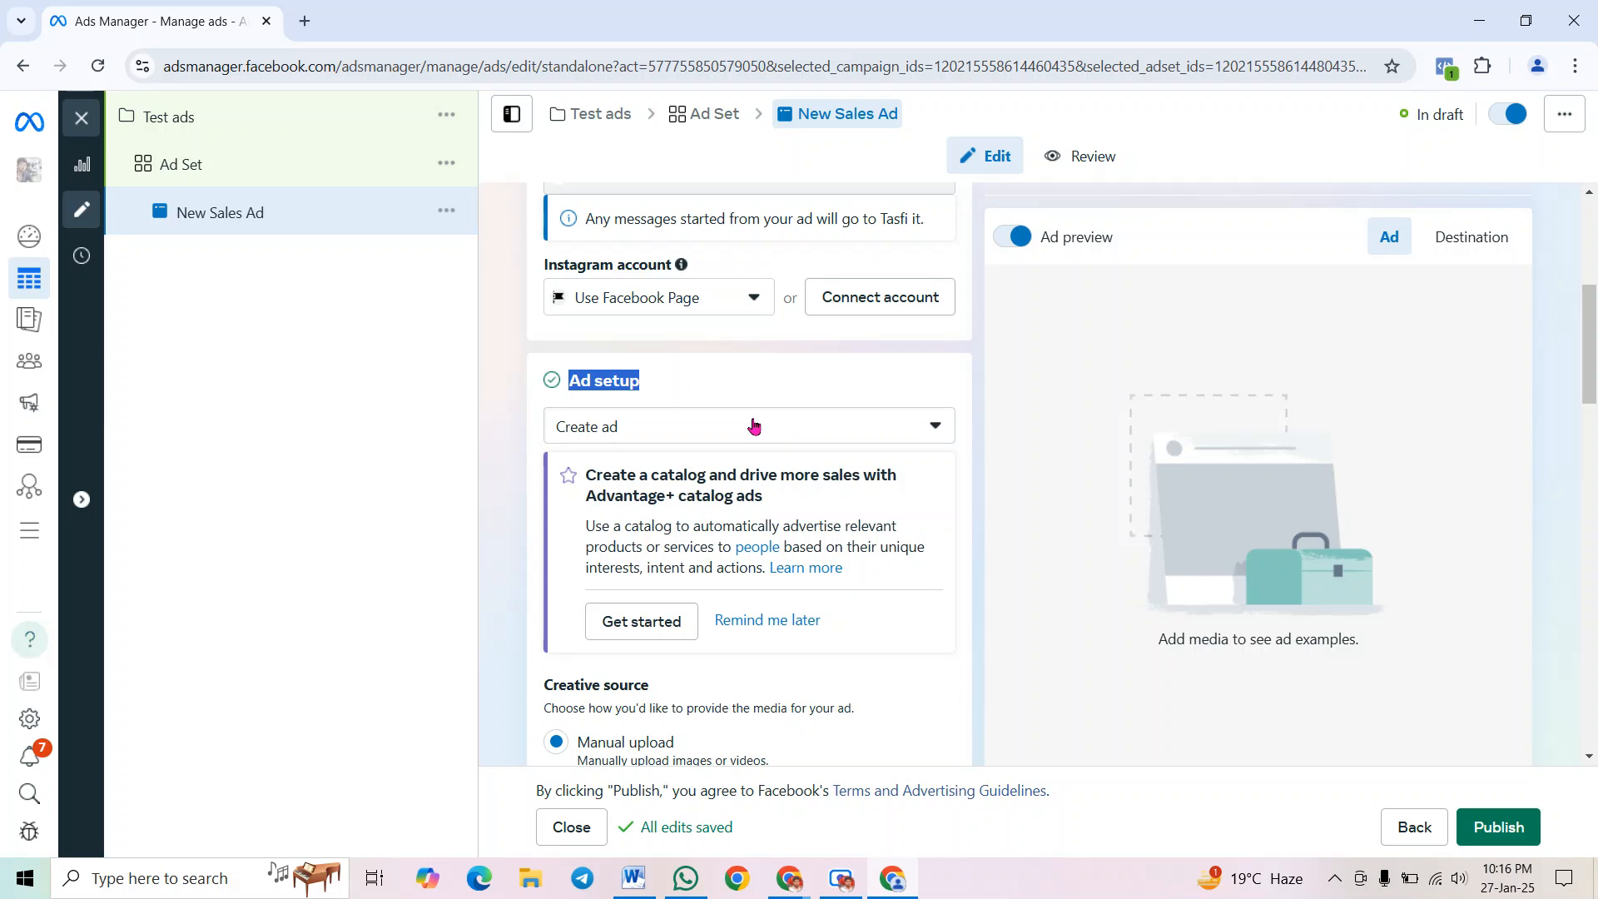
{"action": "left_click", "coordinate": [763, 619]}
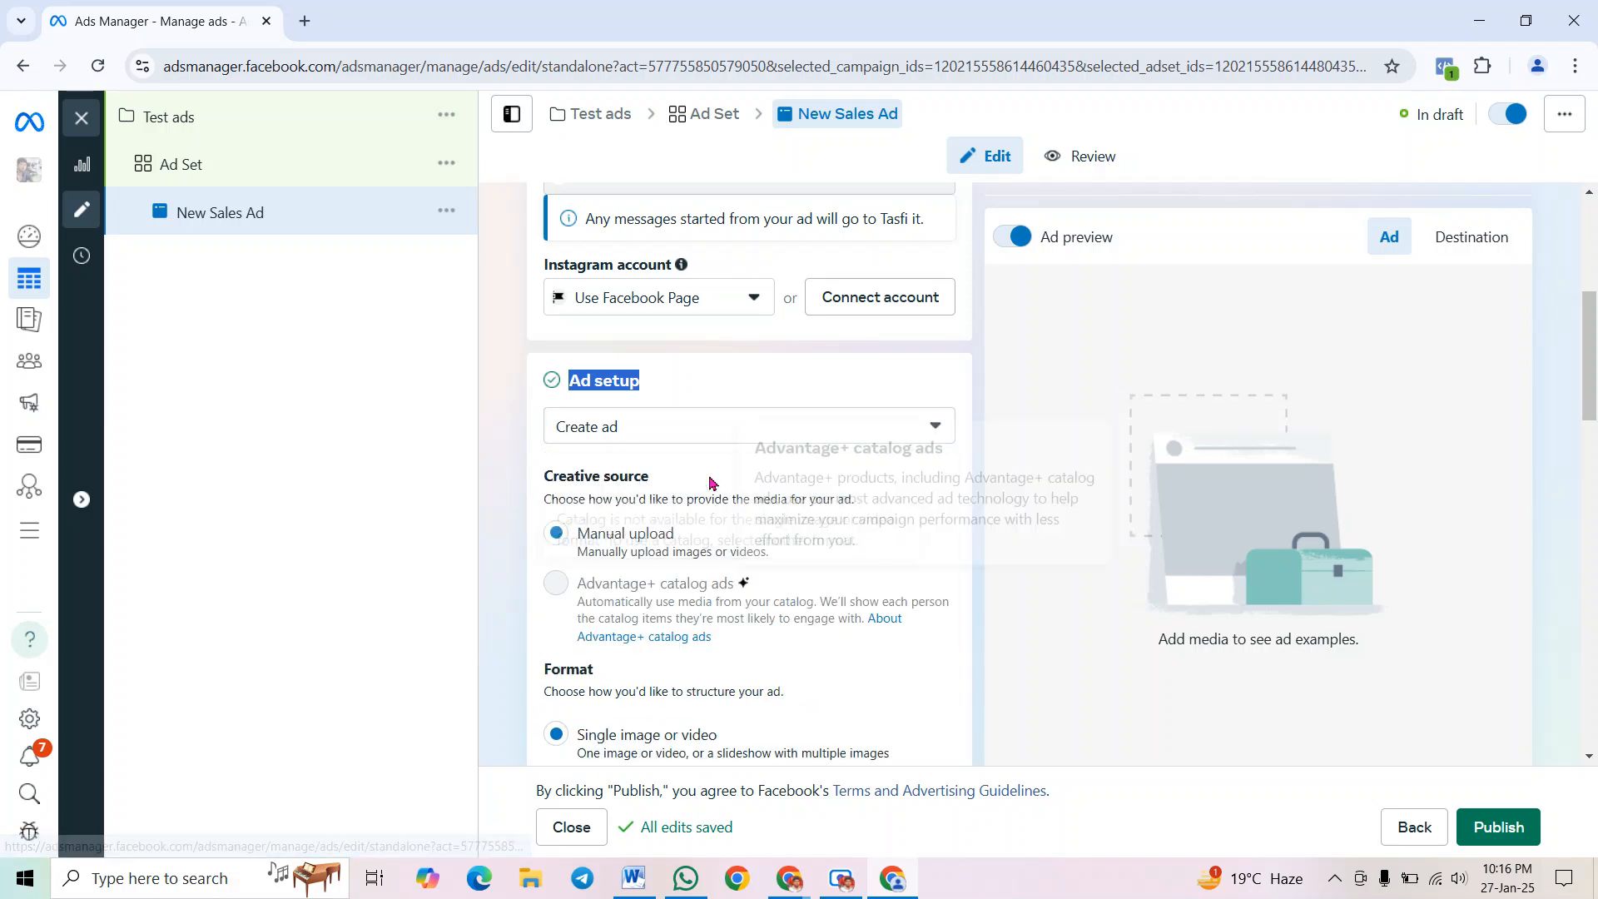
Change the ad setup from creating an ad to Use existing post and expand its additional options
{"action": "left_click", "coordinate": [699, 431]}
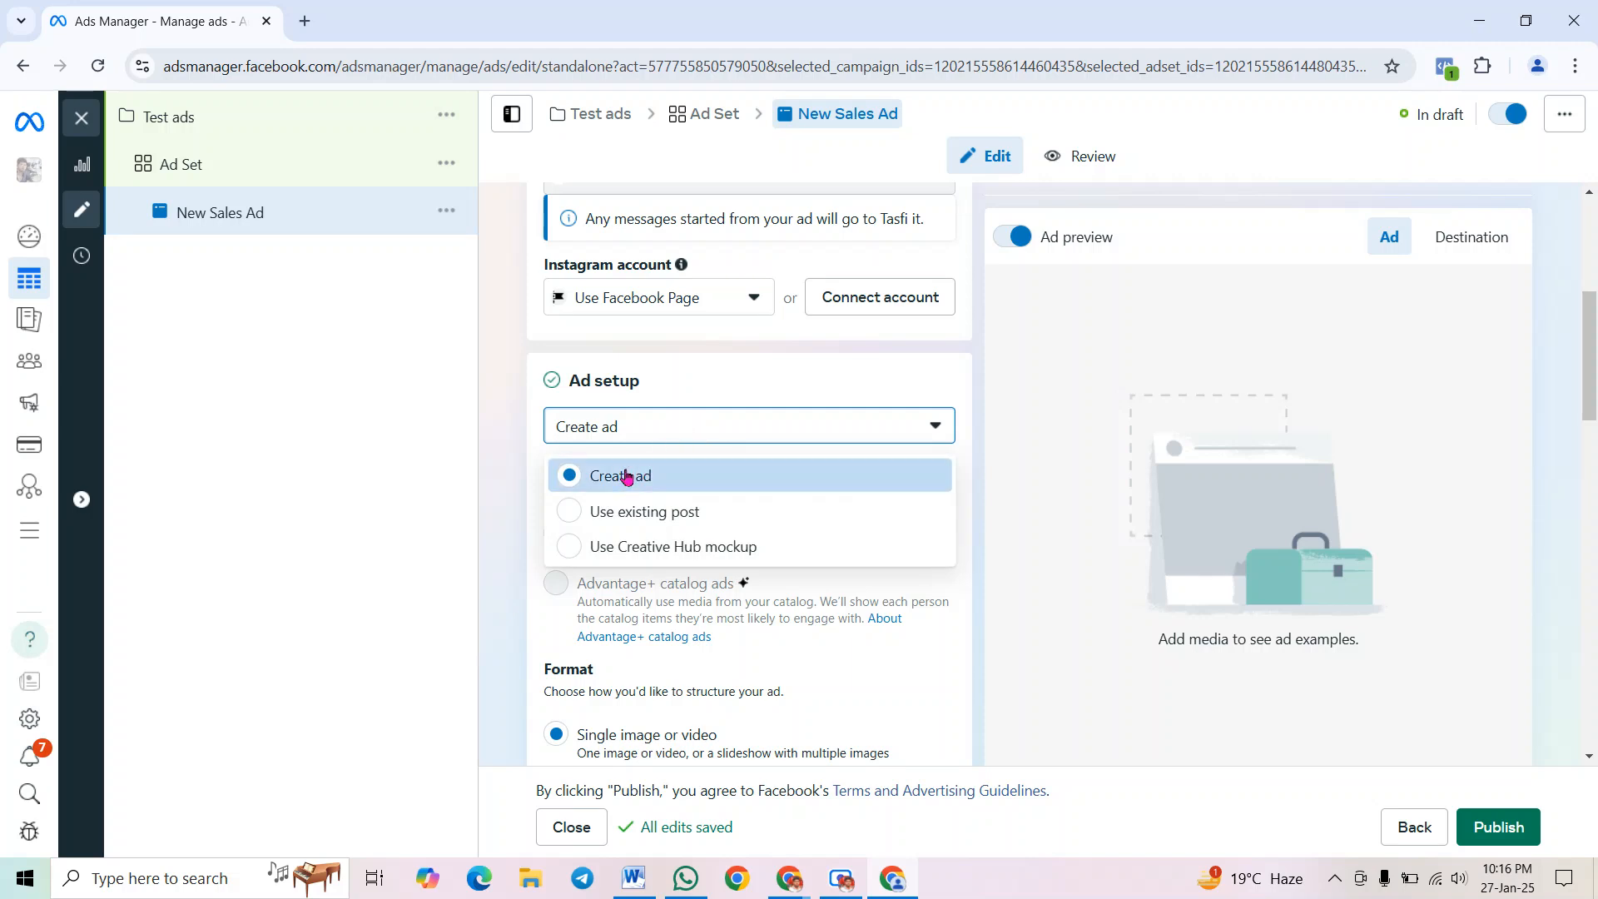
{"action": "left_click", "coordinate": [593, 426]}
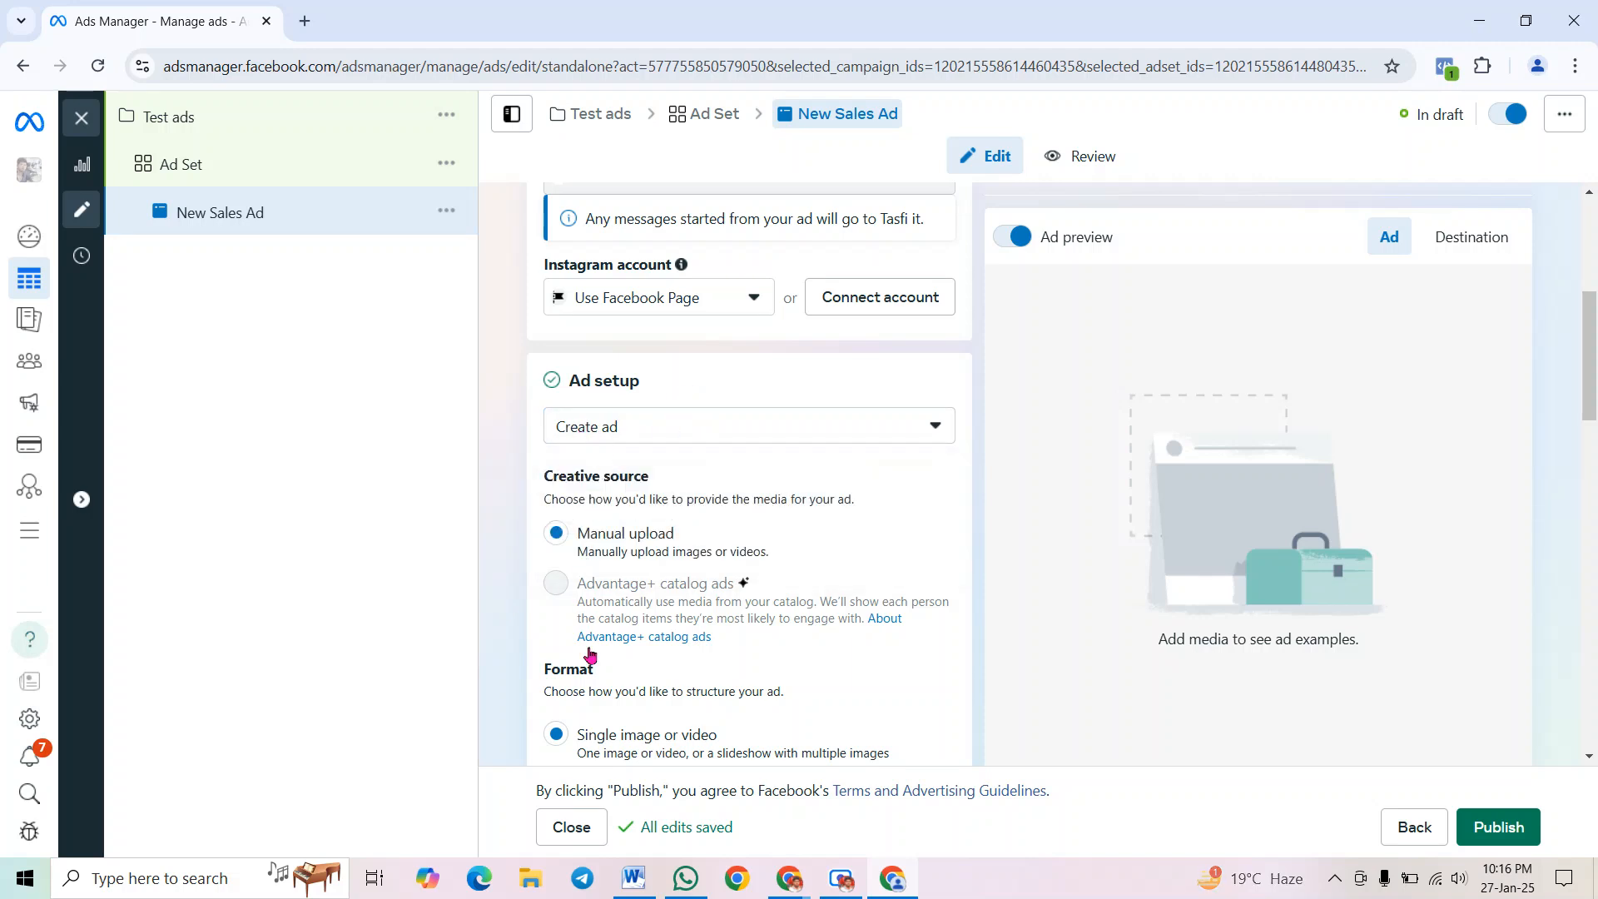
{"action": "left_click", "coordinate": [645, 430]}
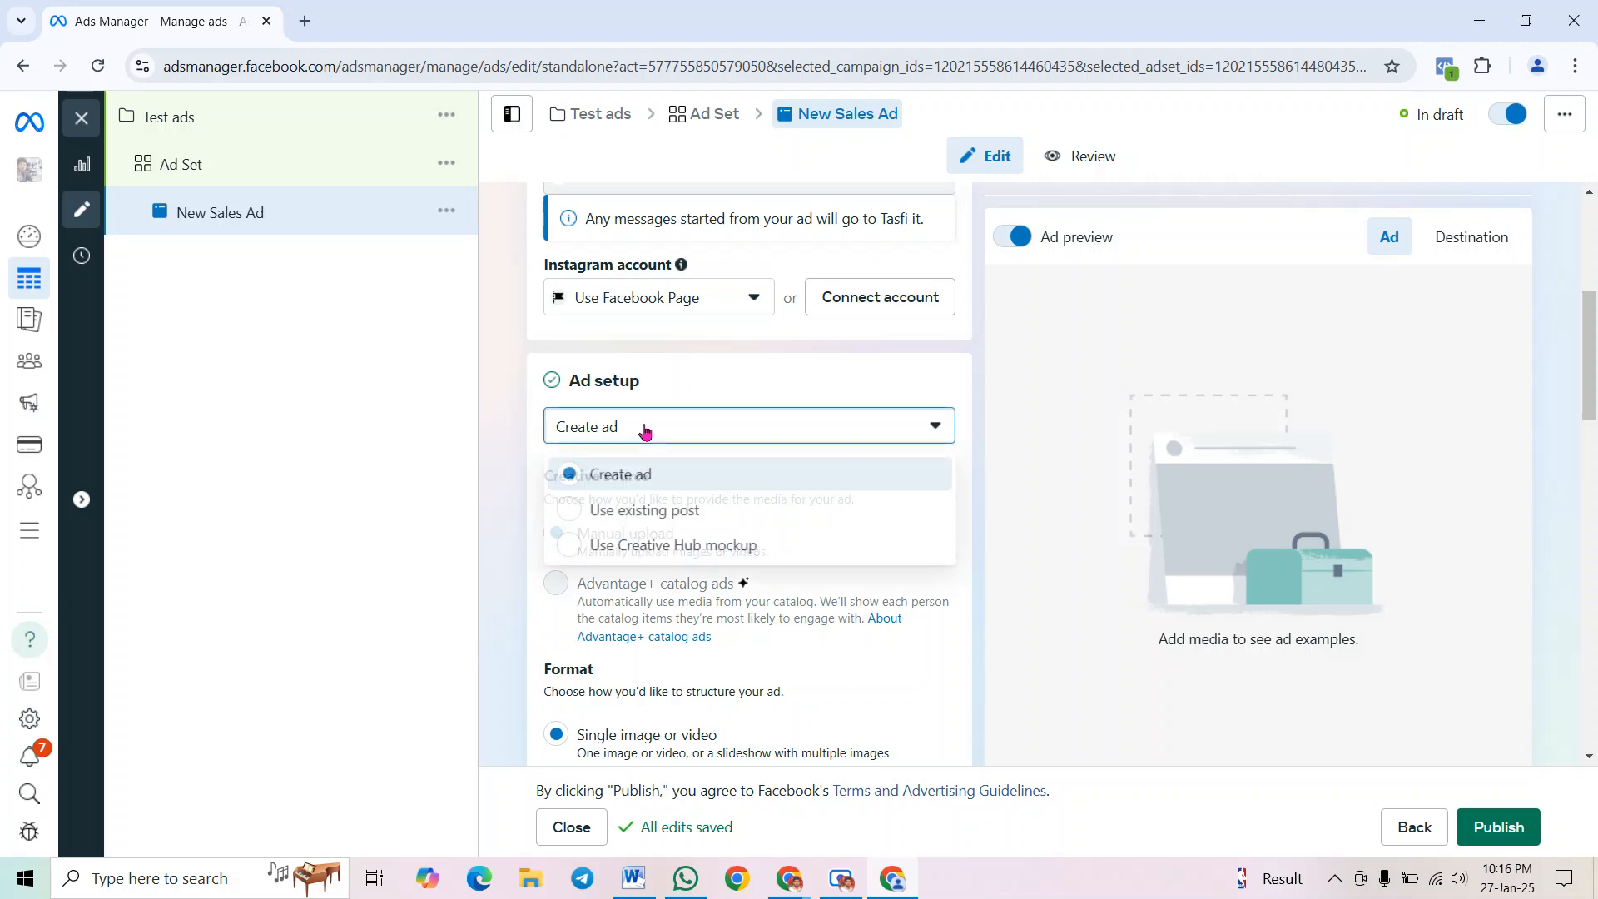
{"action": "left_click", "coordinate": [652, 513]}
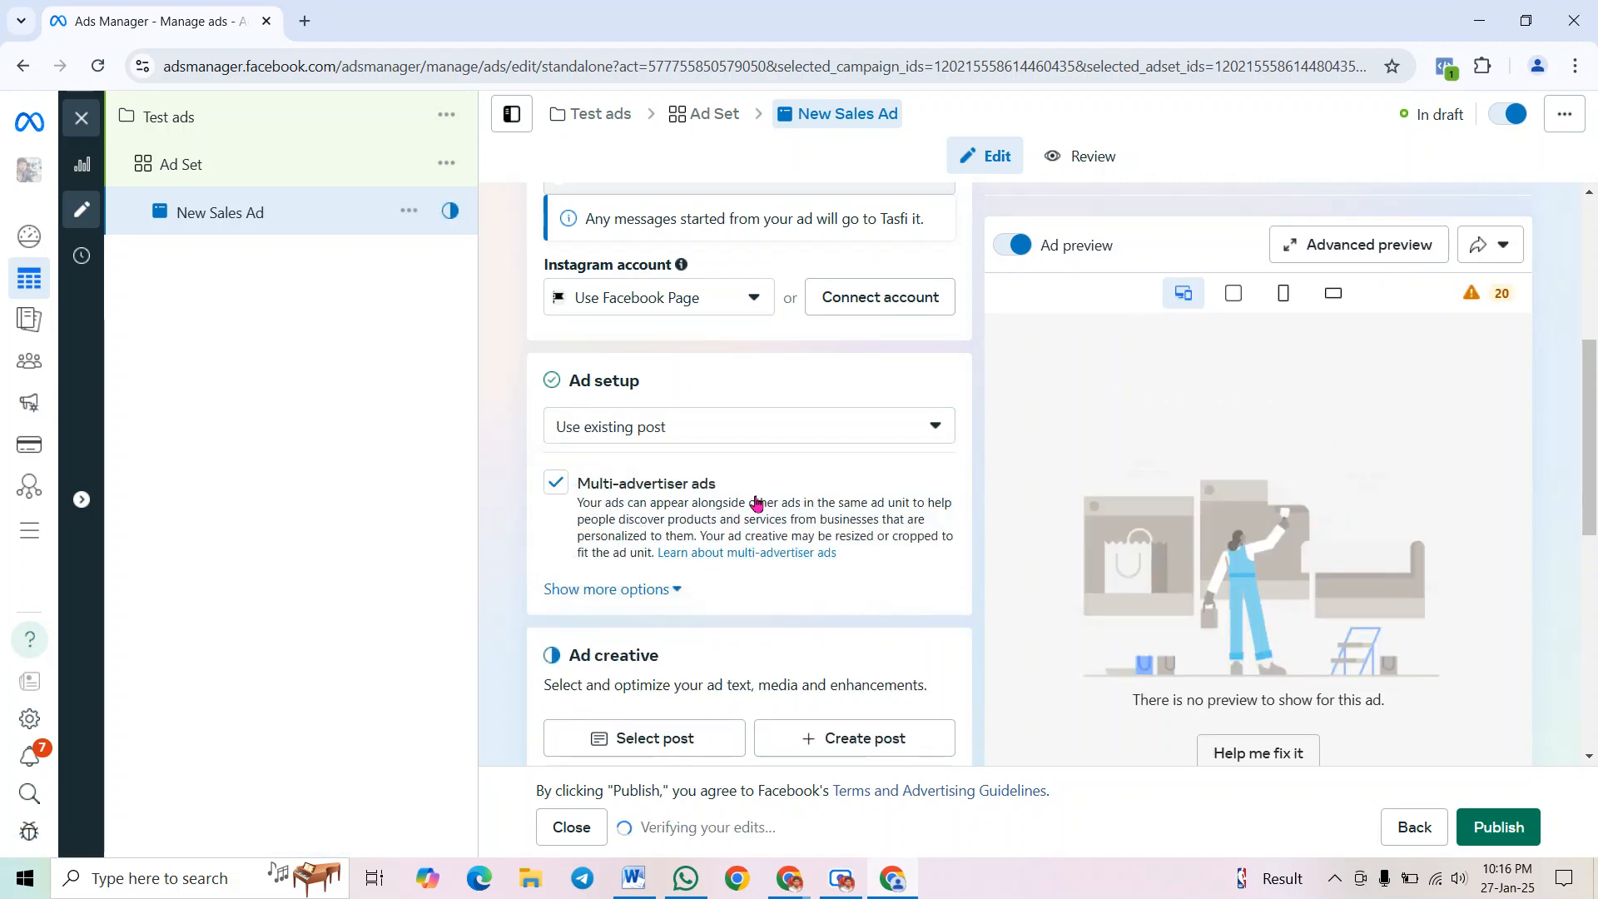
{"action": "scroll", "coordinate": [755, 502], "scroll_direction": "down", "scroll_amount": 3}
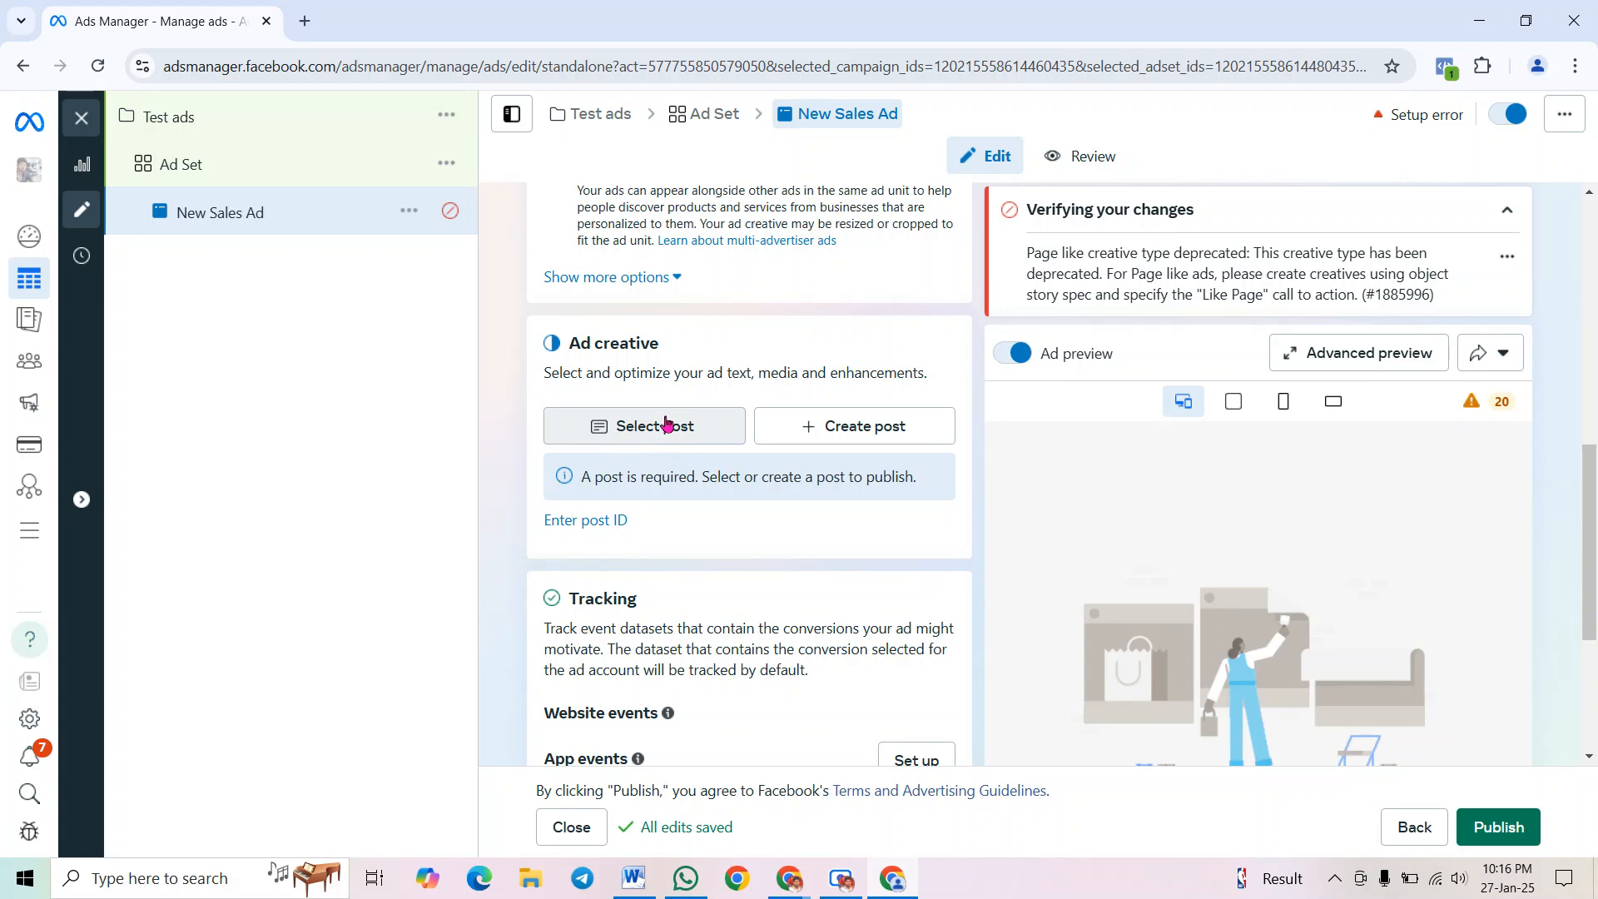
{"action": "left_click", "coordinate": [616, 278]}
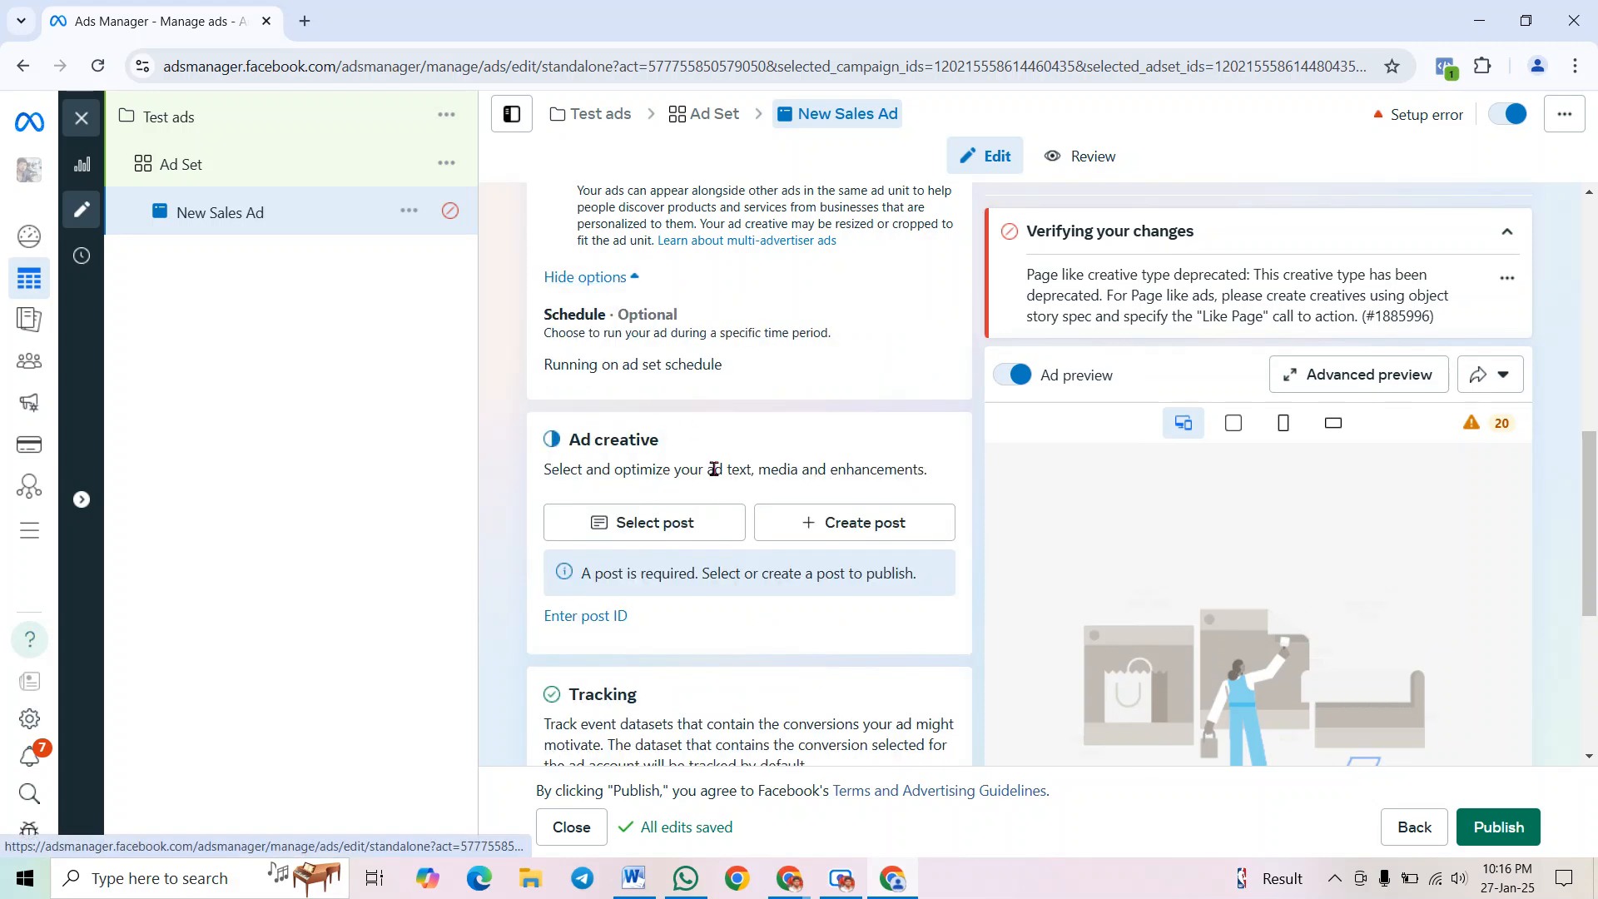
Choose the published Facebook album post dated Jan 25, 2024 as the ad creative
{"action": "left_click", "coordinate": [655, 527]}
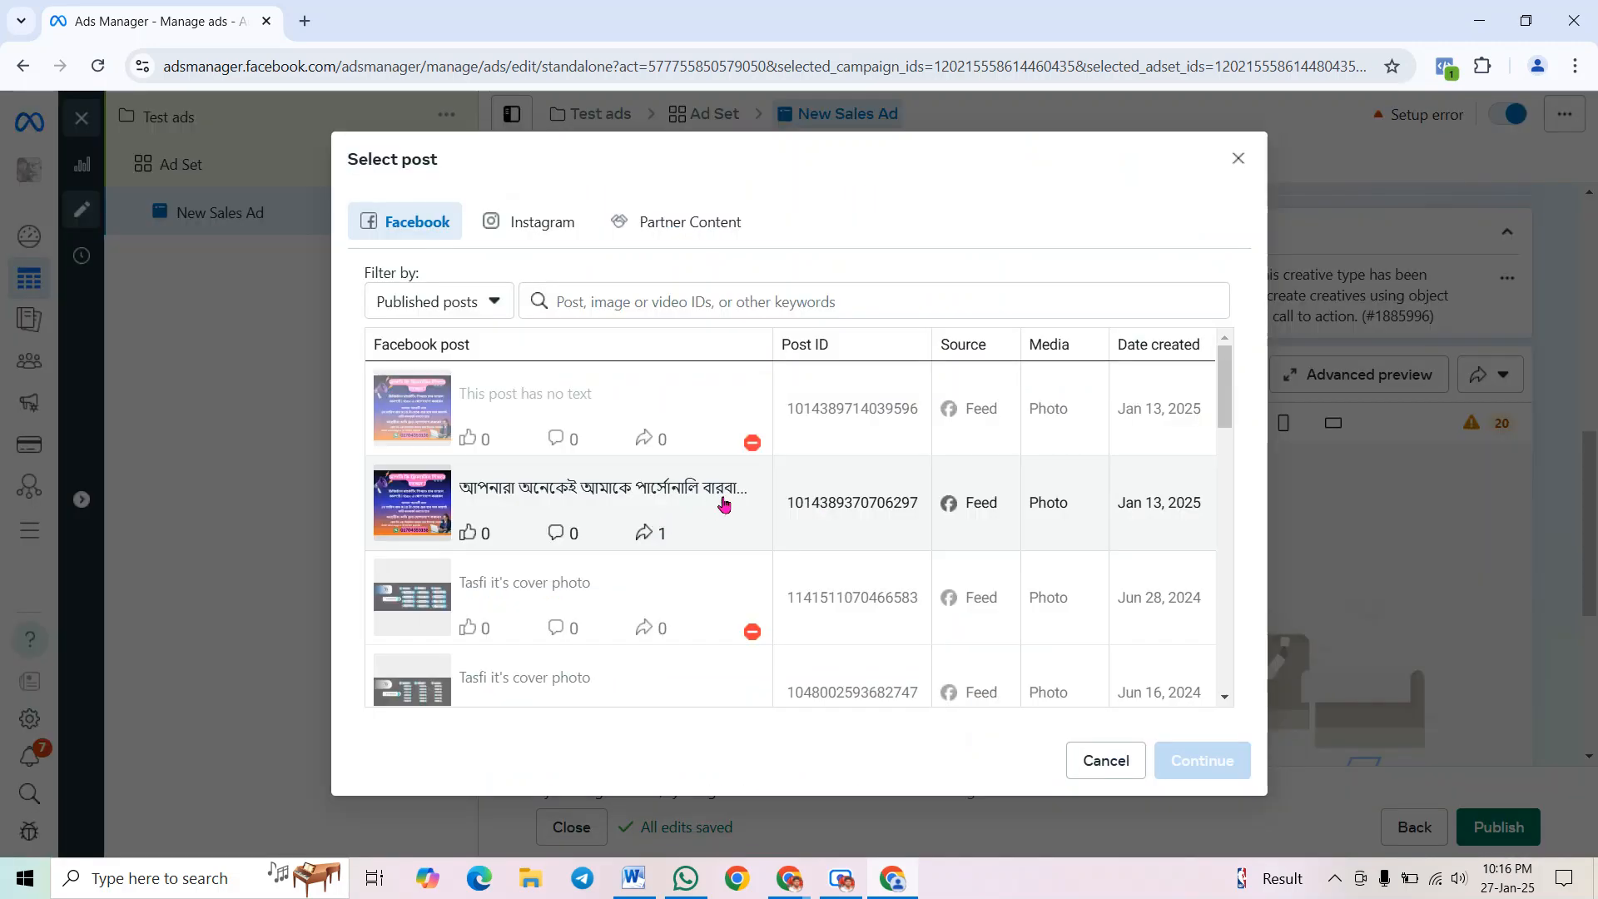
{"action": "scroll", "coordinate": [574, 528], "scroll_direction": "down", "scroll_amount": 4}
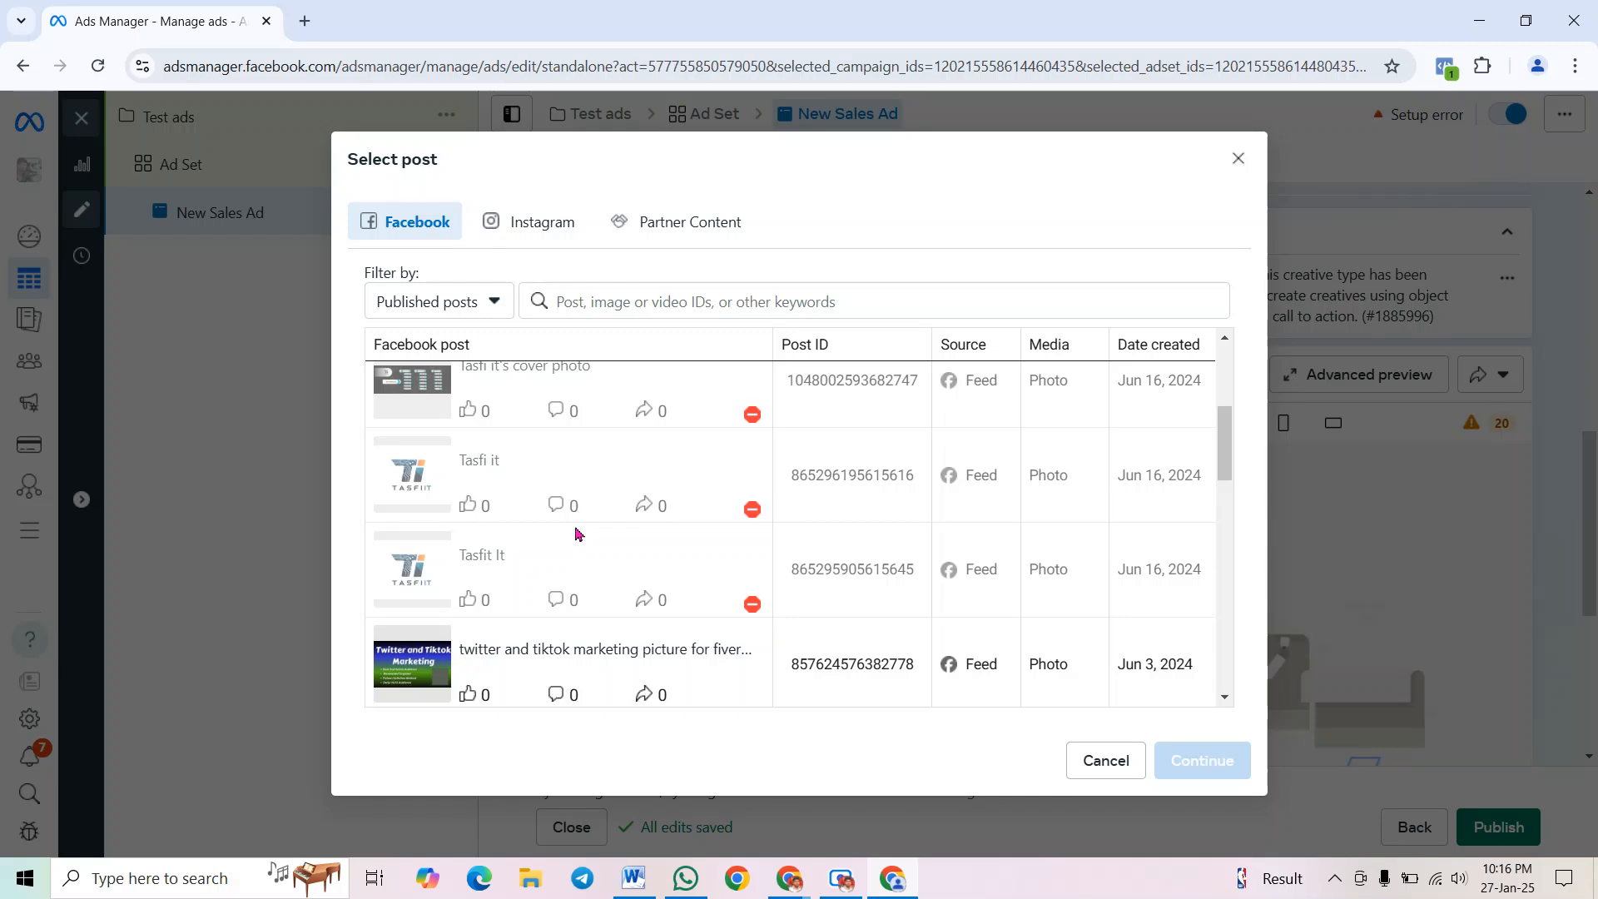
{"action": "scroll", "coordinate": [576, 533], "scroll_direction": "down", "scroll_amount": 10}
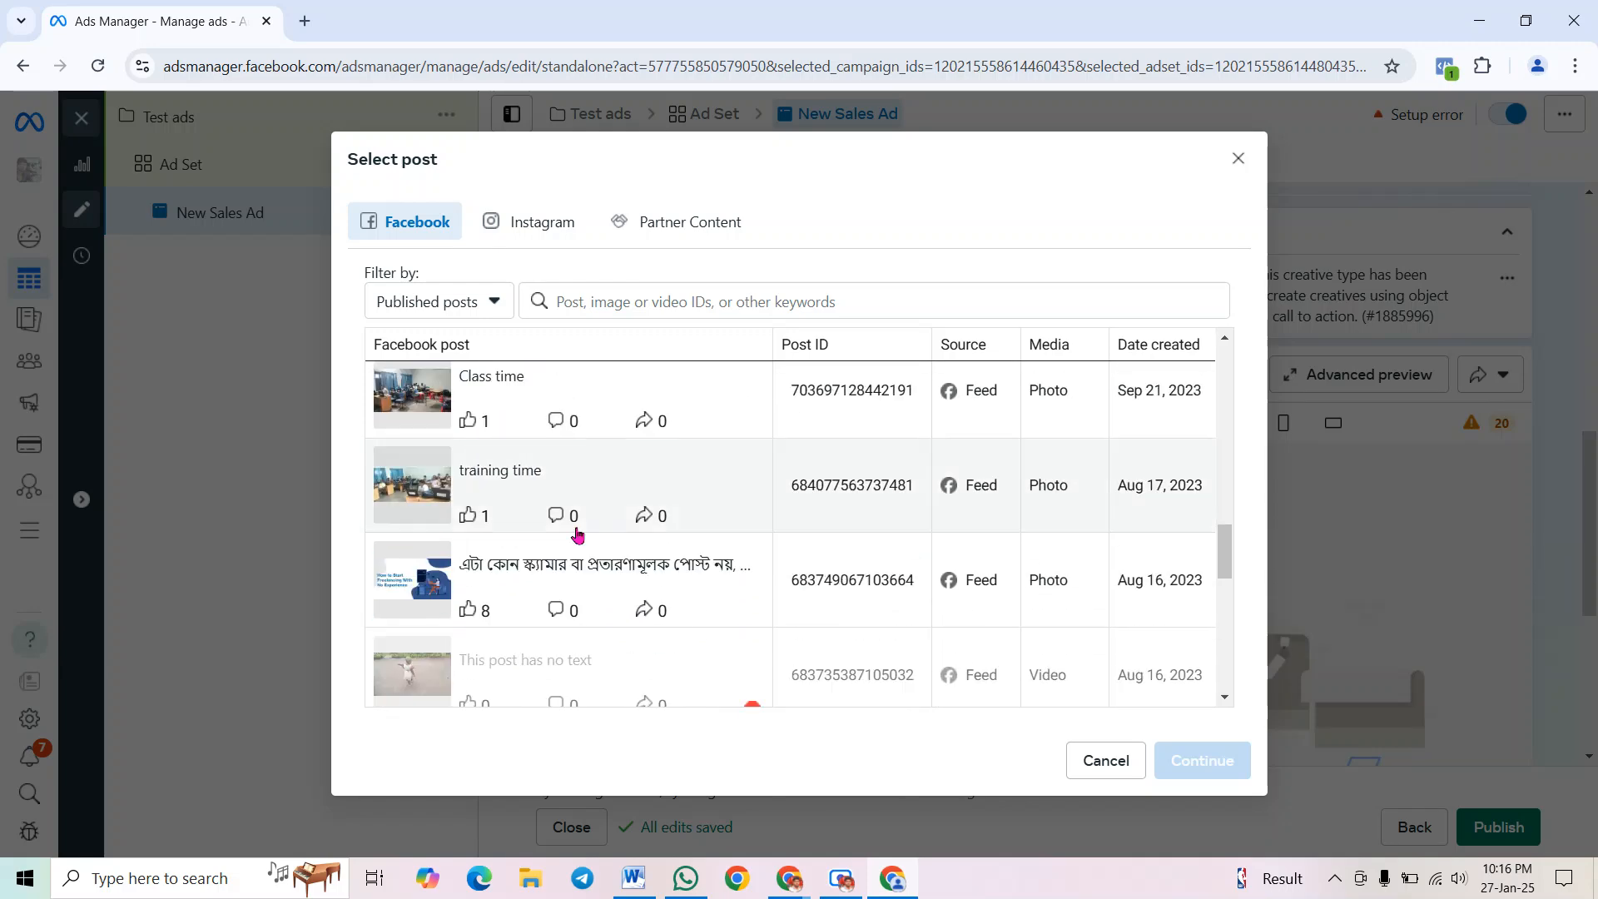
{"action": "scroll", "coordinate": [641, 599], "scroll_direction": "up", "scroll_amount": 3}
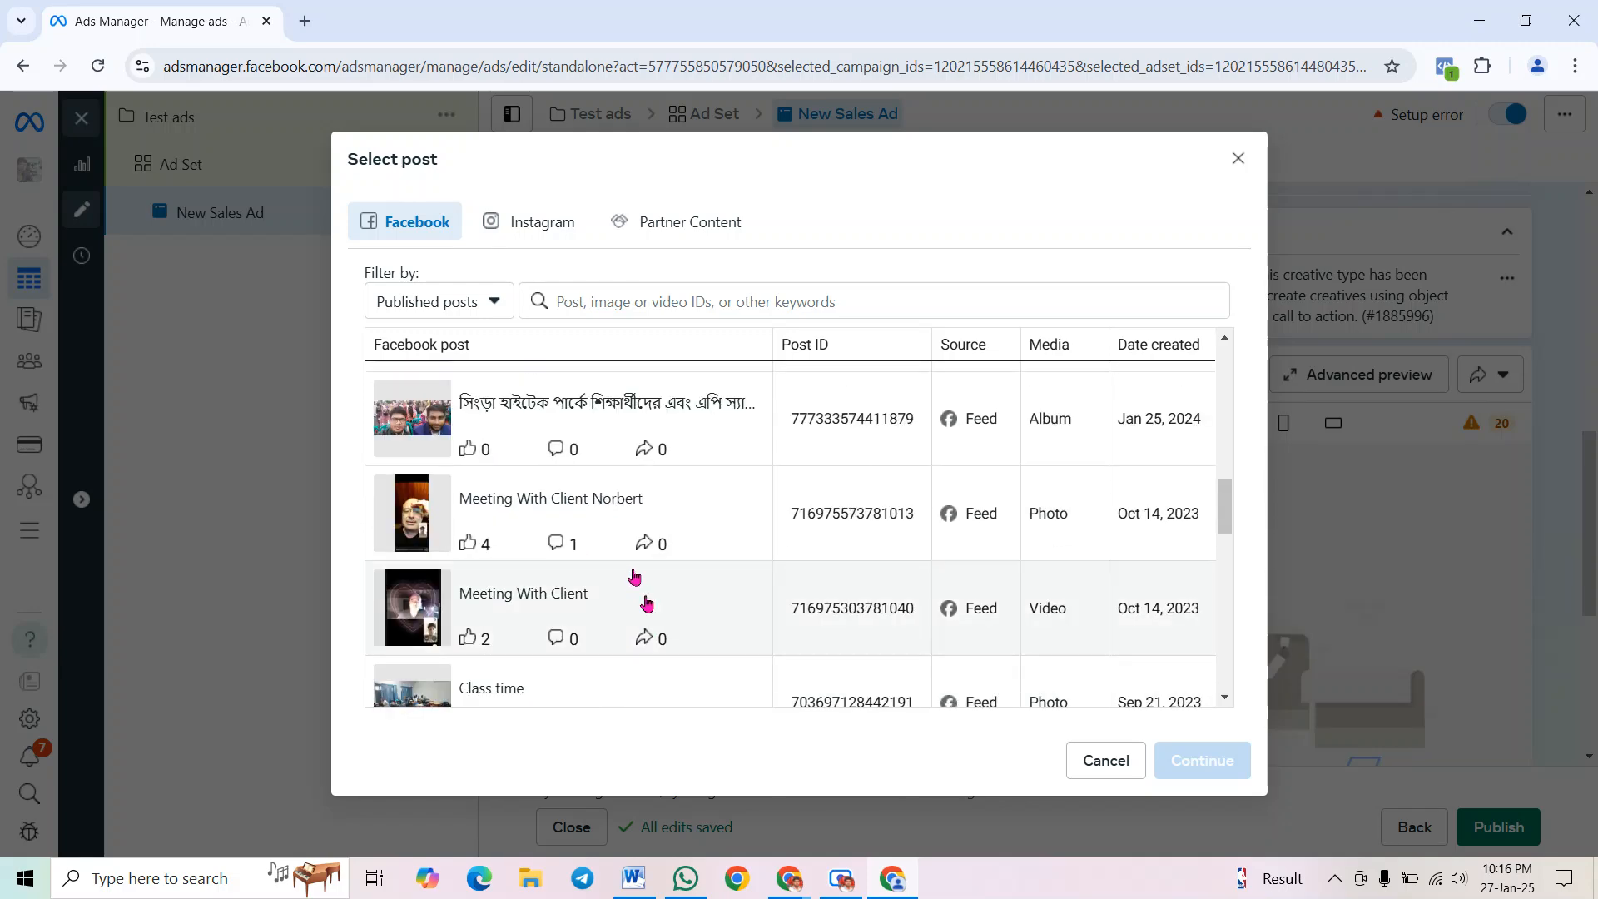
{"action": "left_click", "coordinate": [608, 418]}
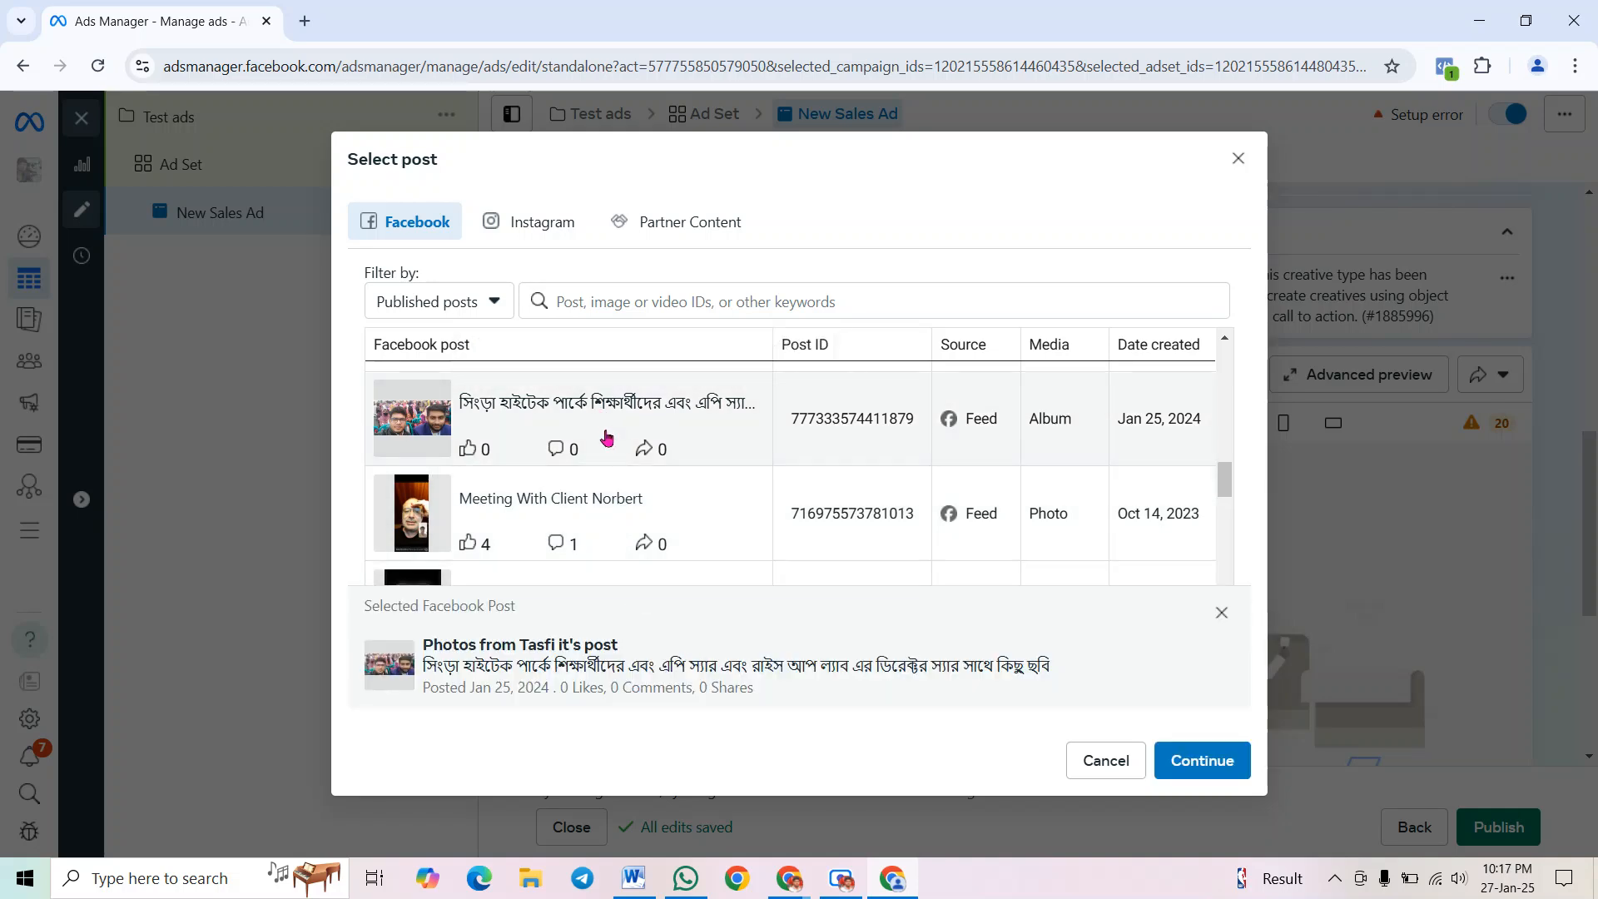
{"action": "scroll", "coordinate": [612, 496], "scroll_direction": "down", "scroll_amount": 1}
{"action": "scroll", "coordinate": [612, 497], "scroll_direction": "down", "scroll_amount": 5}
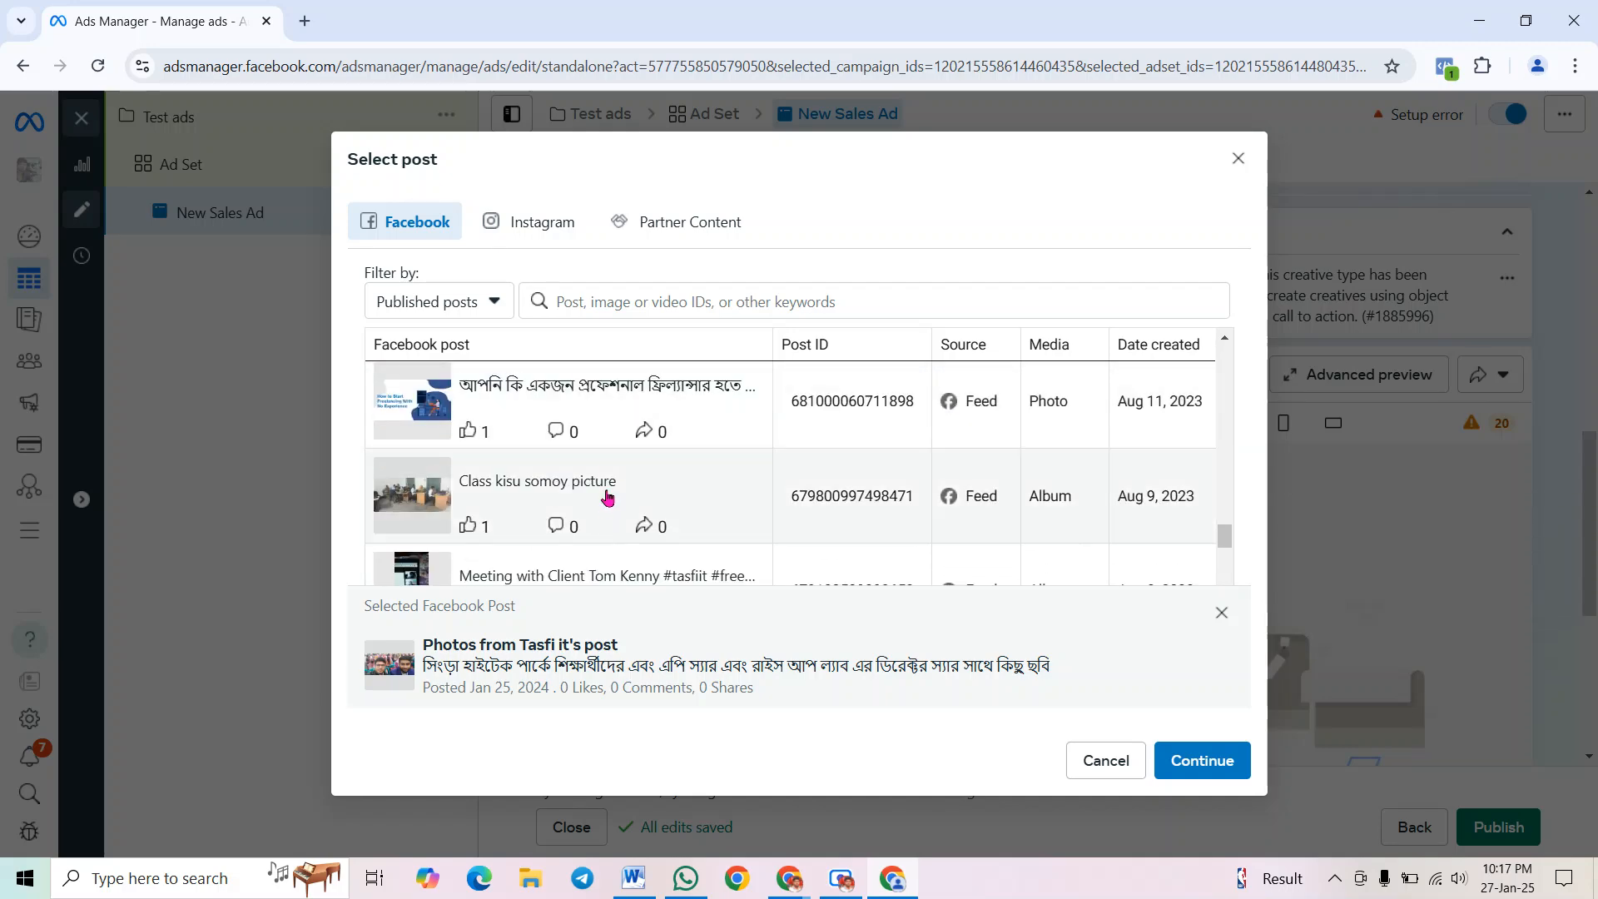
{"action": "scroll", "coordinate": [610, 497], "scroll_direction": "down", "scroll_amount": 3}
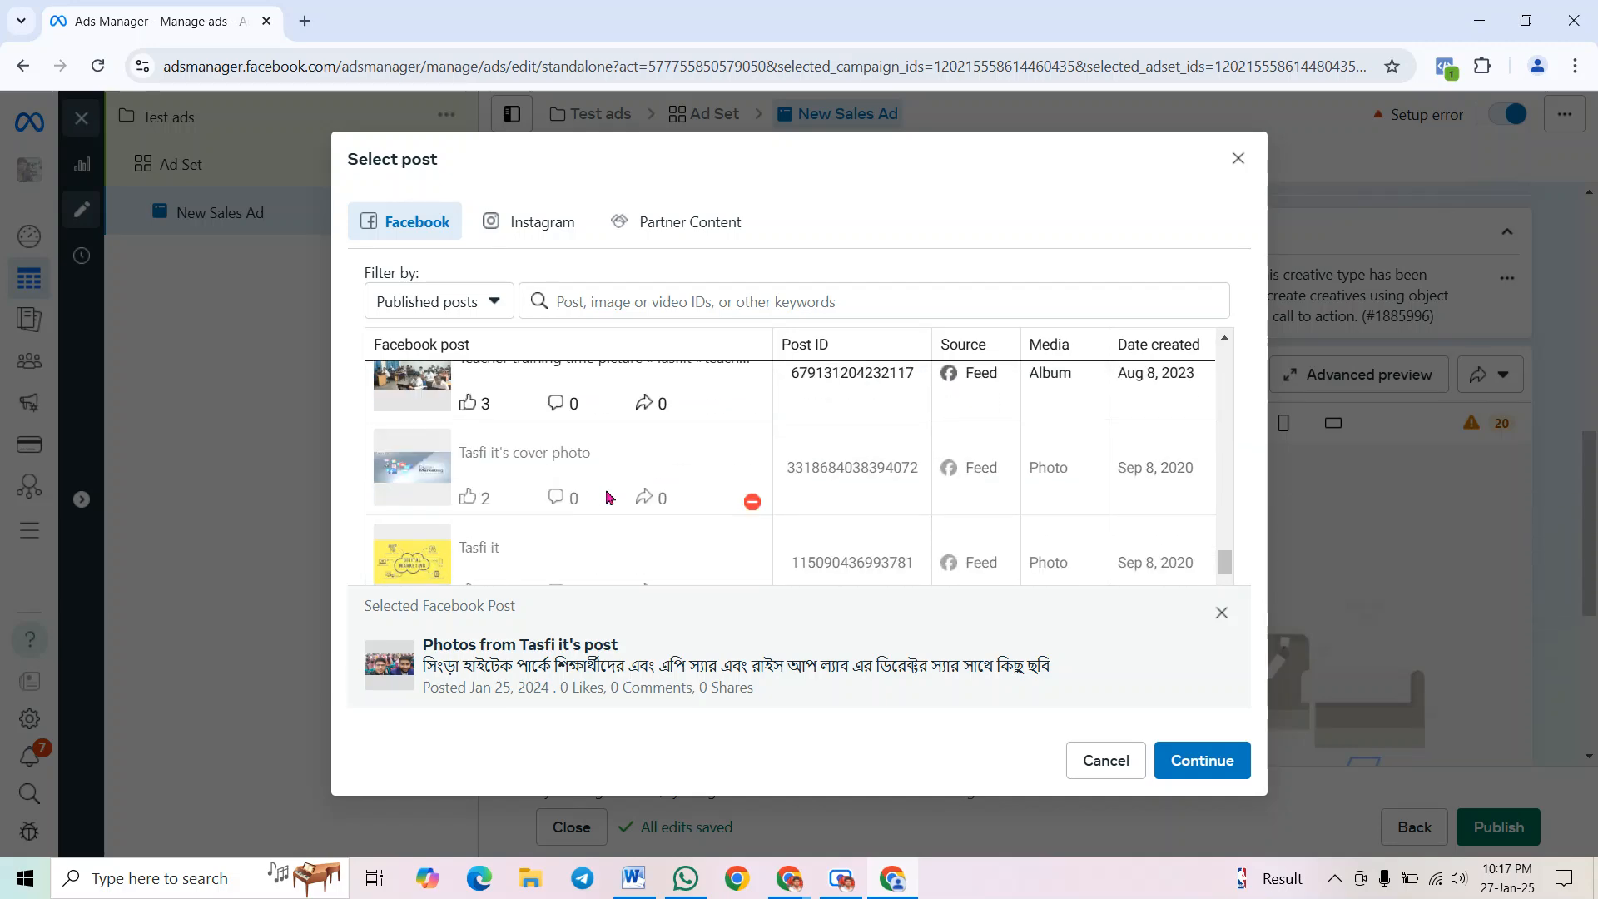
{"action": "left_click", "coordinate": [1208, 757]}
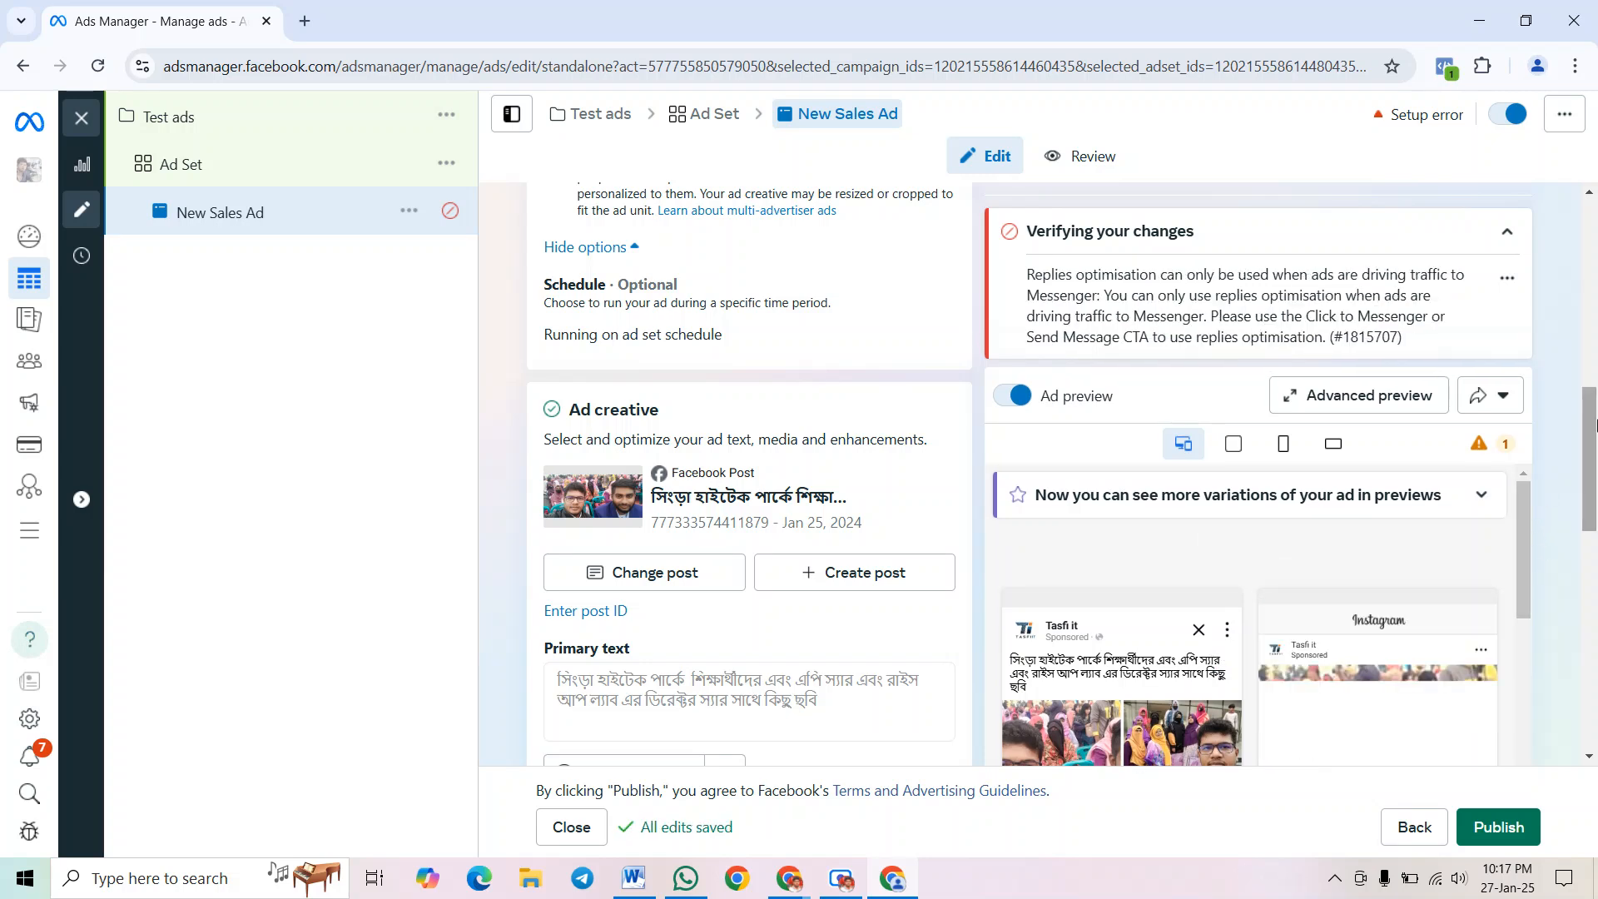
Review the selected post's ad previews and its primary text
{"action": "left_click_drag", "start_coordinate": [1590, 503], "coordinate": [1589, 516]}
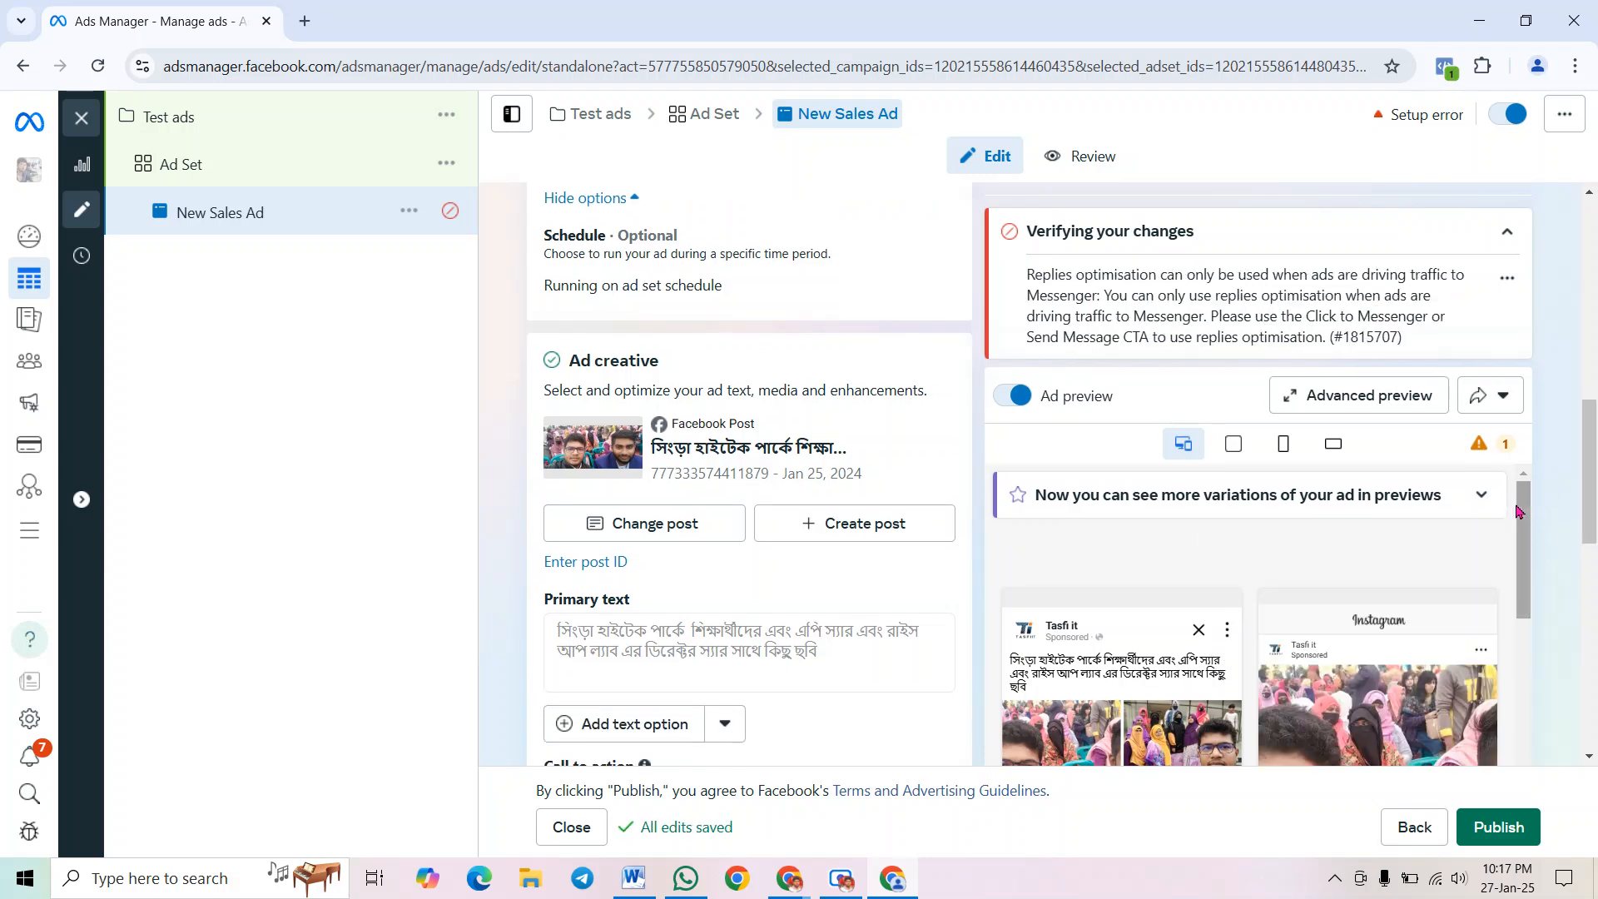
{"action": "scroll", "coordinate": [1525, 532], "scroll_direction": "down", "scroll_amount": 3}
{"action": "mouse_move", "coordinate": [1526, 533]}
{"action": "left_mouse_down"}
{"action": "mouse_move", "coordinate": [1536, 575]}
{"action": "mouse_move", "coordinate": [1545, 531]}
{"action": "mouse_move", "coordinate": [1541, 551]}
{"action": "left_mouse_up"}
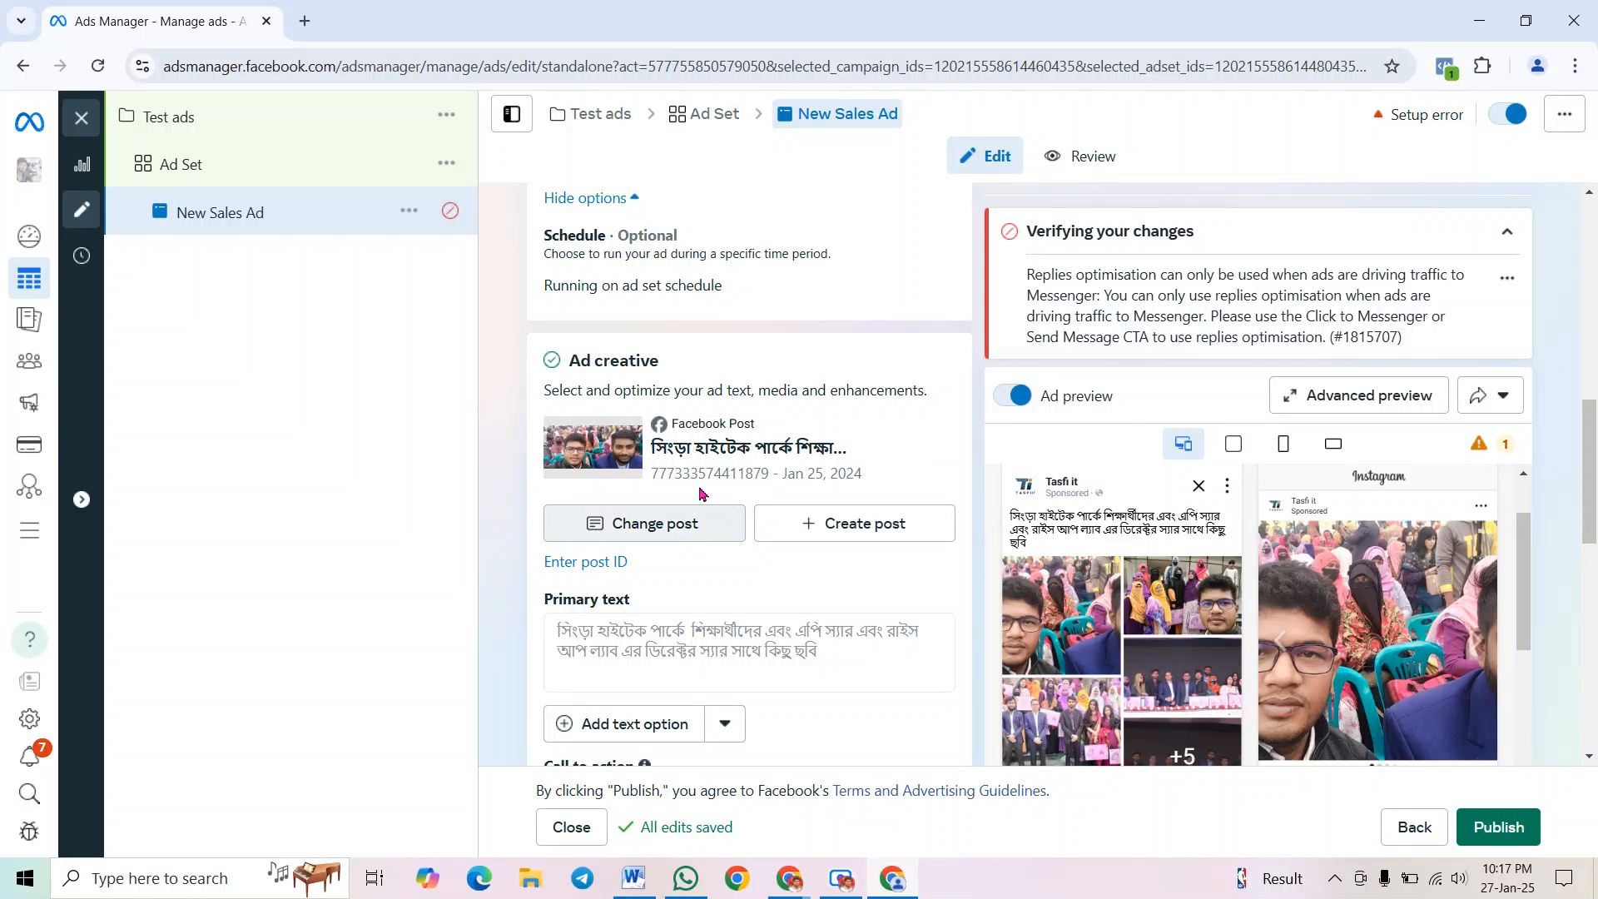
{"action": "scroll", "coordinate": [749, 596], "scroll_direction": "down", "scroll_amount": 4}
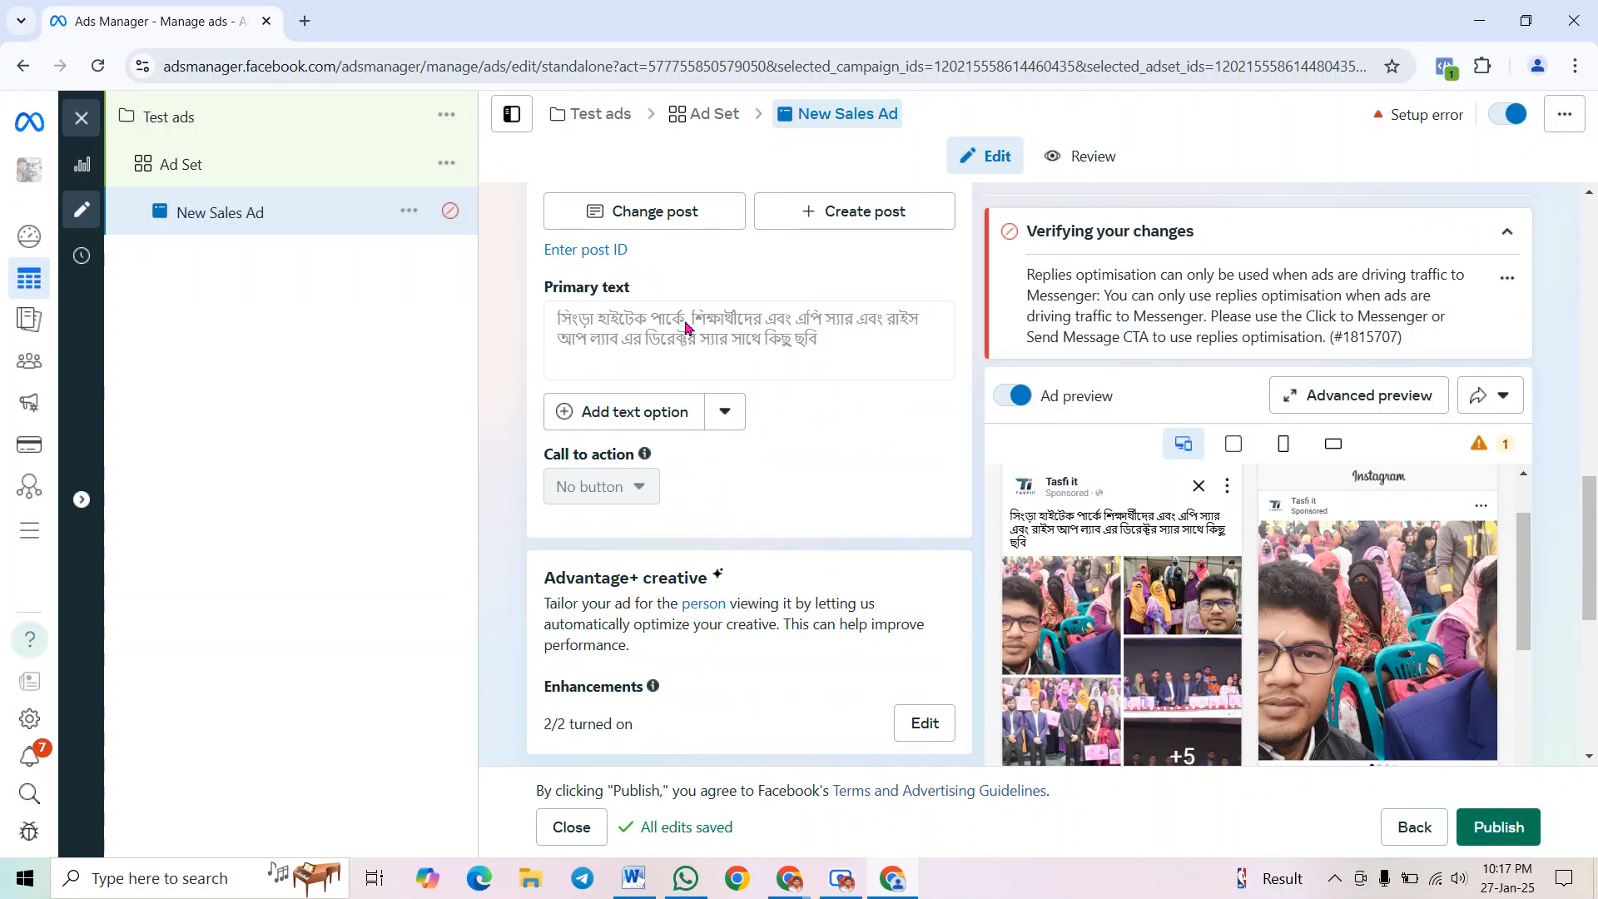
{"action": "left_click_drag", "start_coordinate": [556, 322], "coordinate": [857, 349]}
{"action": "left_click", "coordinate": [808, 338]}
{"action": "triple_click", "coordinate": [823, 348]}
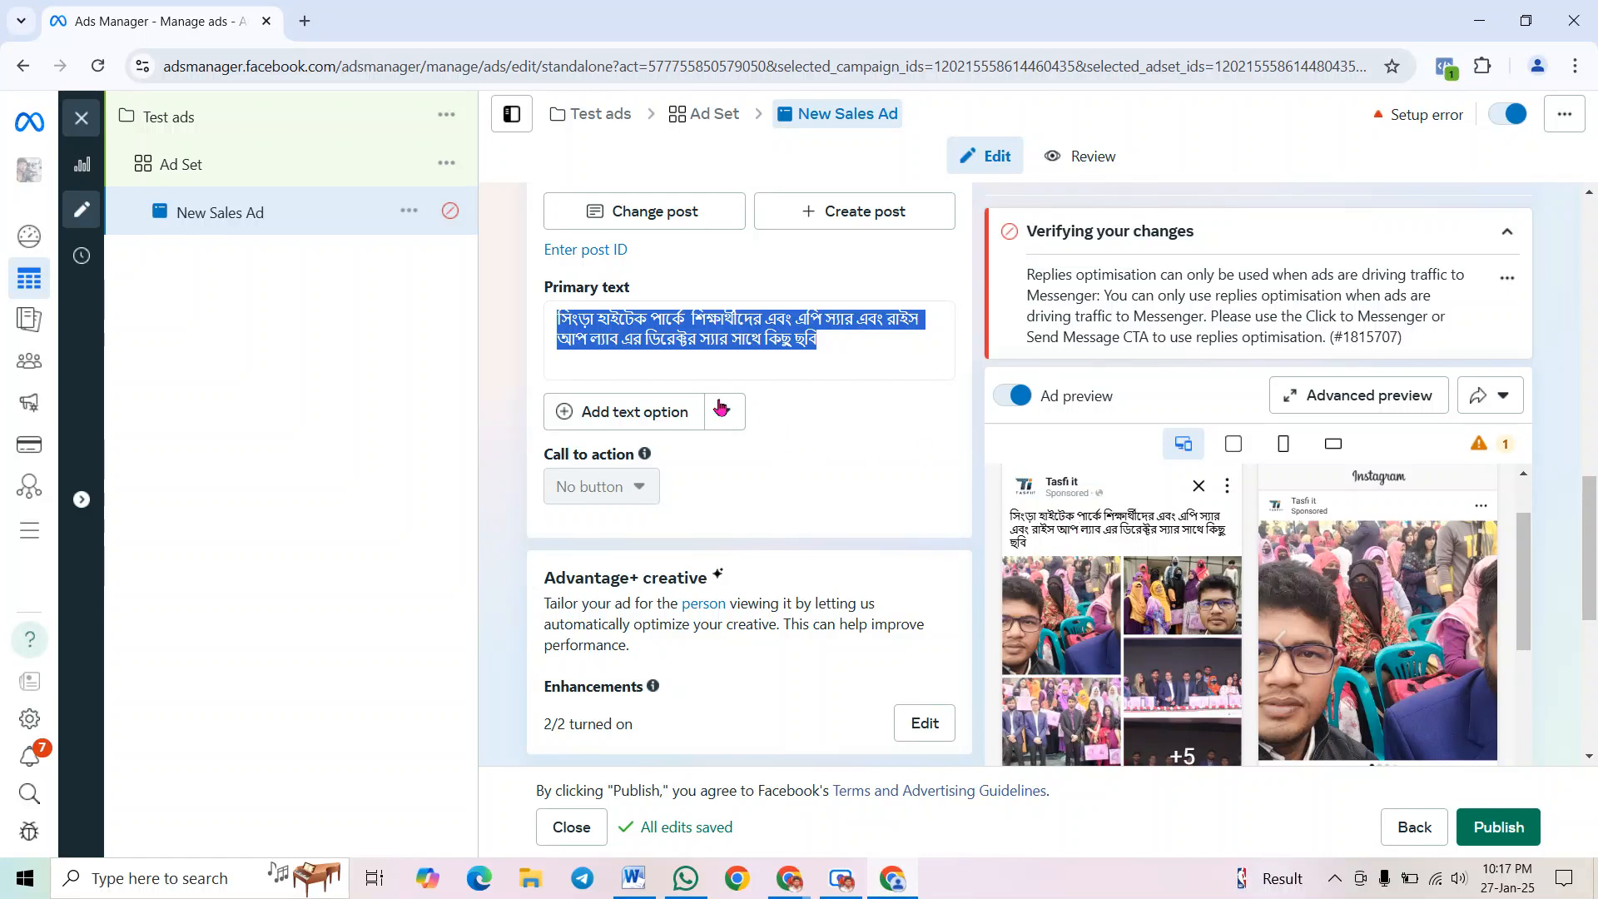
Try adding a second primary text option reading "ffgftew dfhty ere" and remove it
{"action": "left_click", "coordinate": [621, 418]}
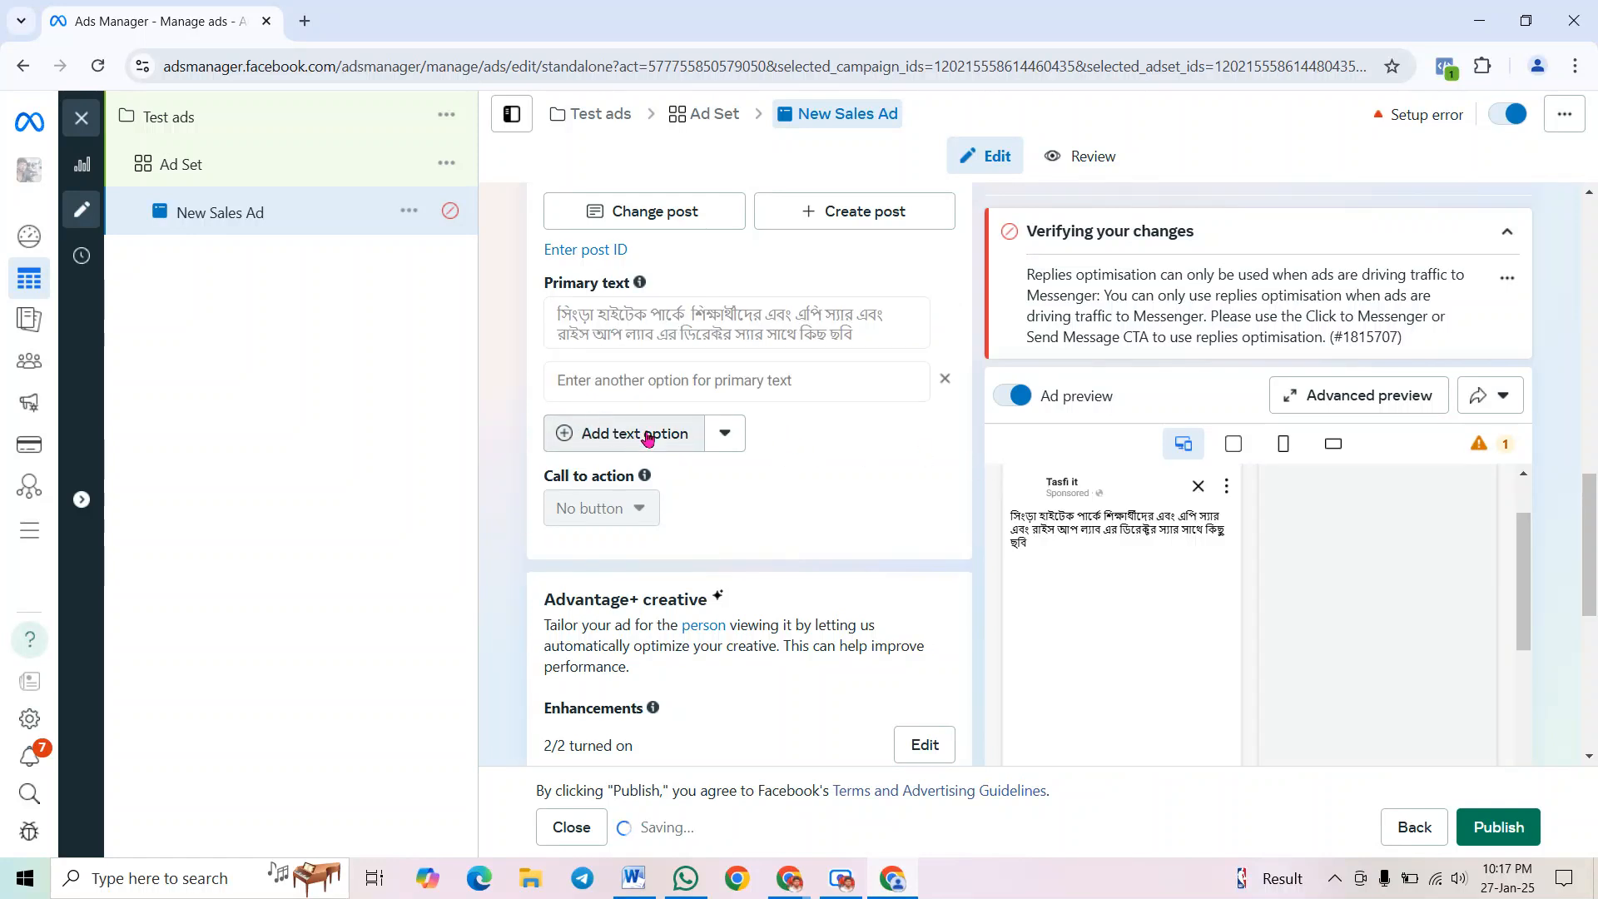
{"action": "left_click", "coordinate": [711, 376]}
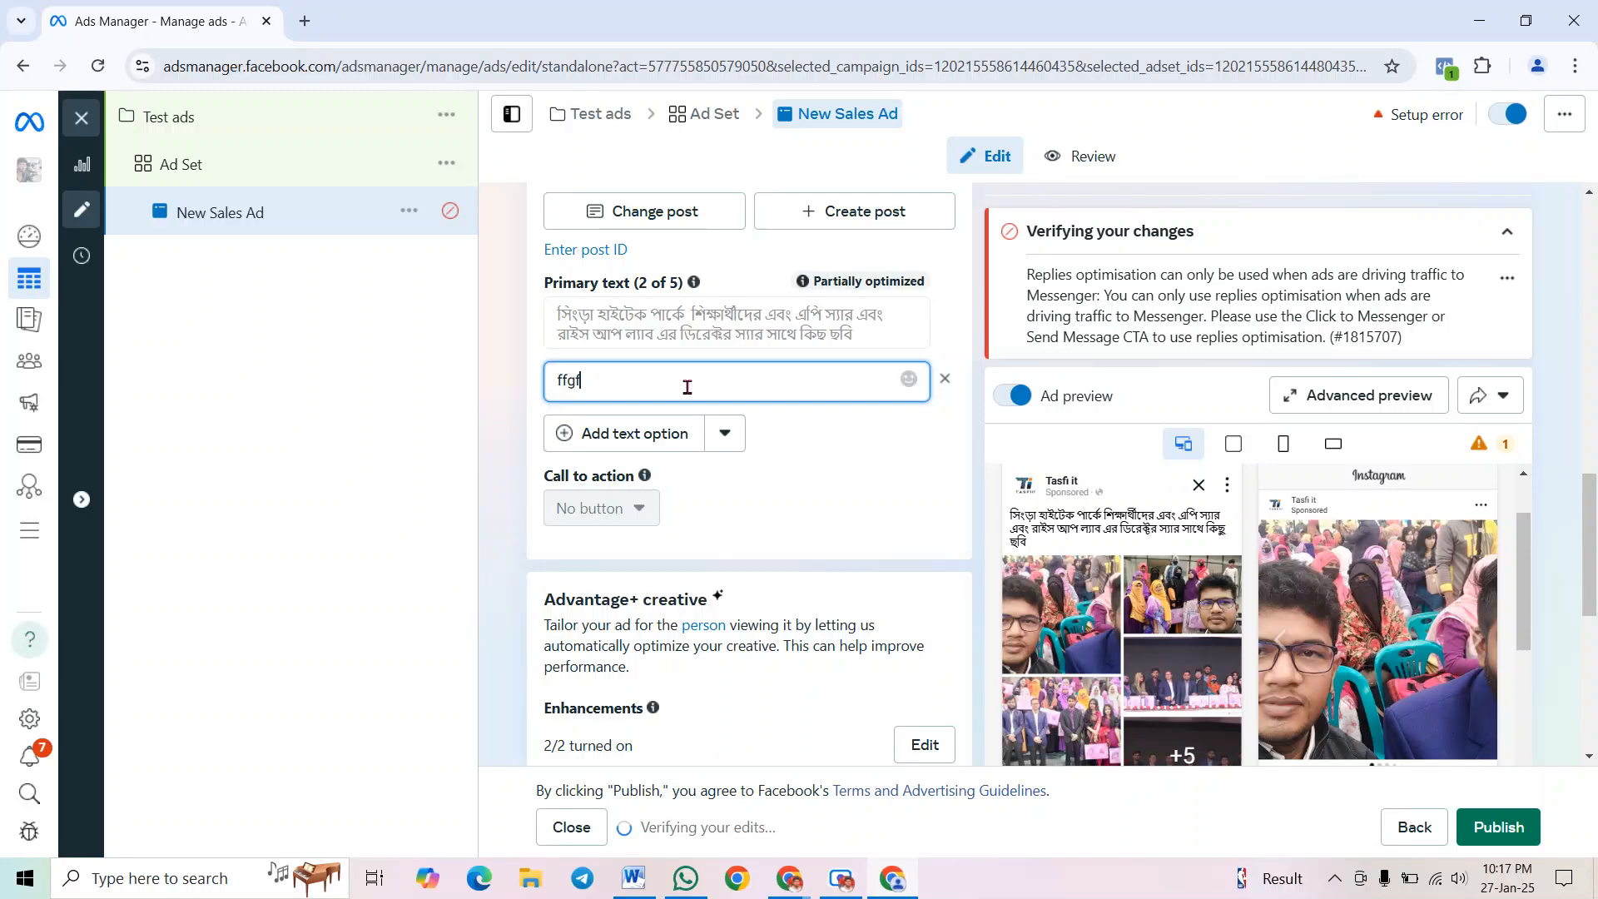
{"action": "type", "text": "ffgftew dfhty ere"}
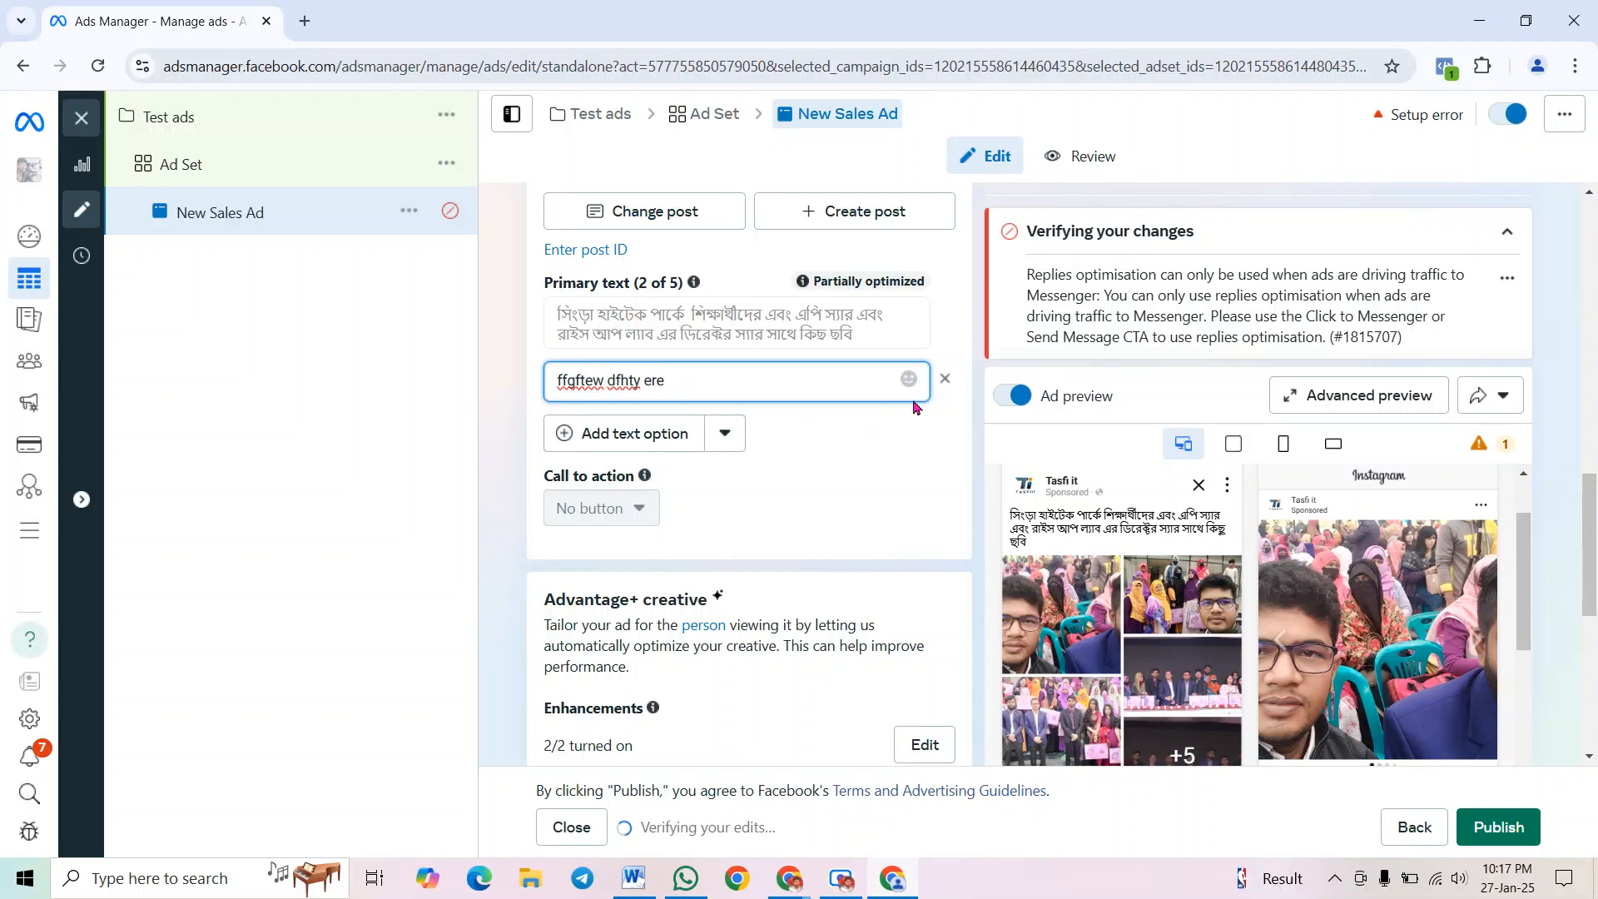
{"action": "left_click", "coordinate": [532, 433]}
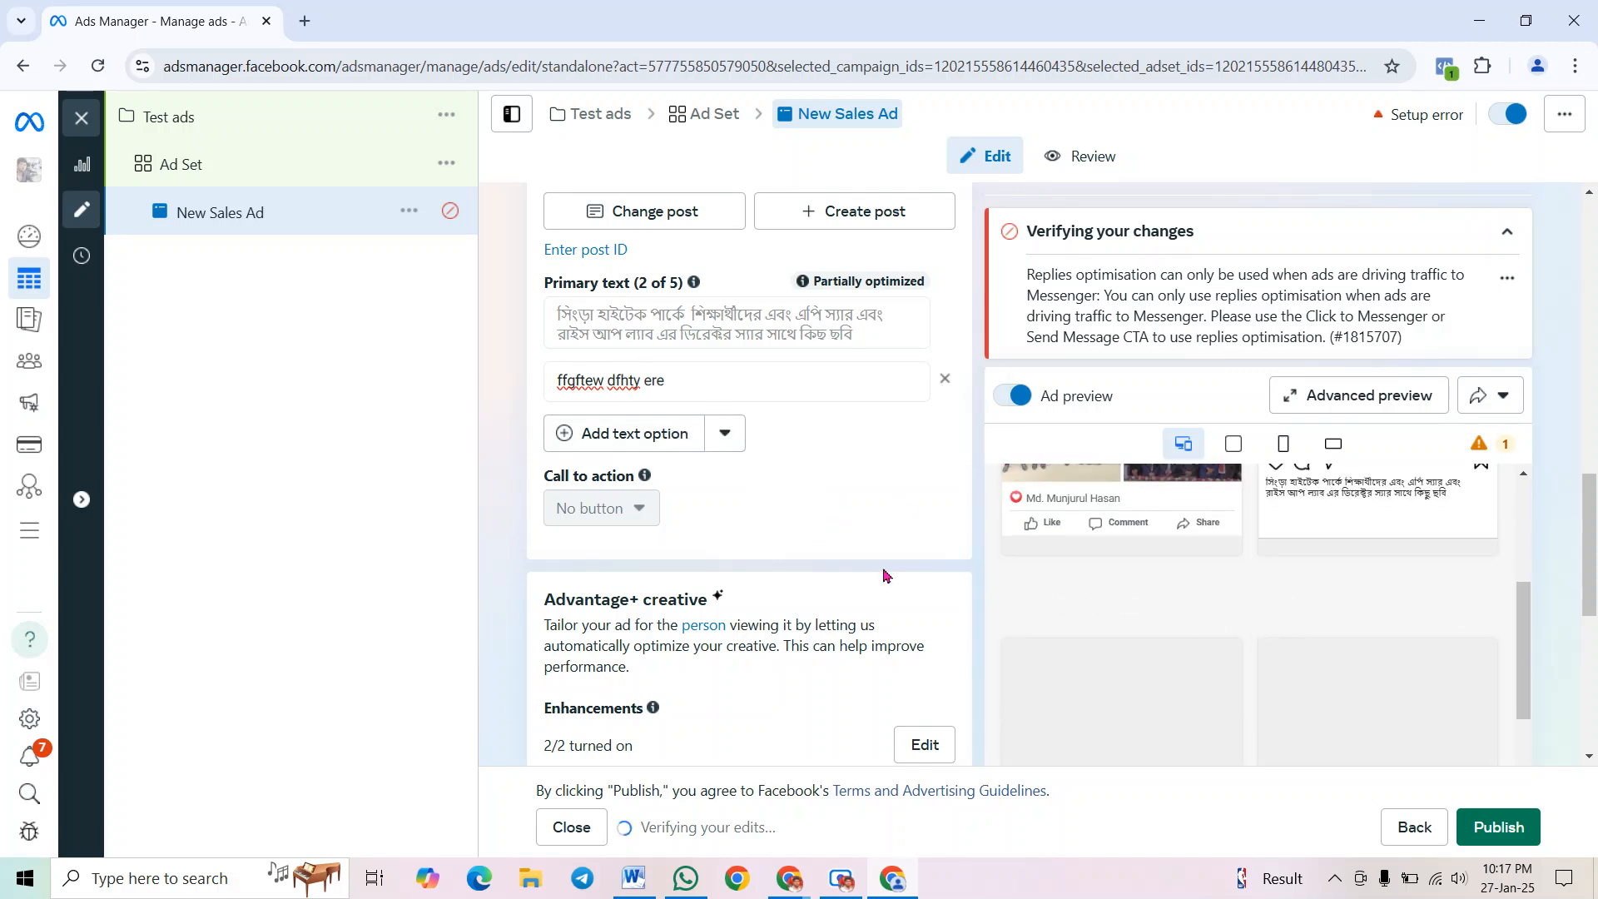
{"action": "scroll", "coordinate": [819, 616], "scroll_direction": "down", "scroll_amount": 3}
{"action": "scroll", "coordinate": [873, 574], "scroll_direction": "up", "scroll_amount": 3}
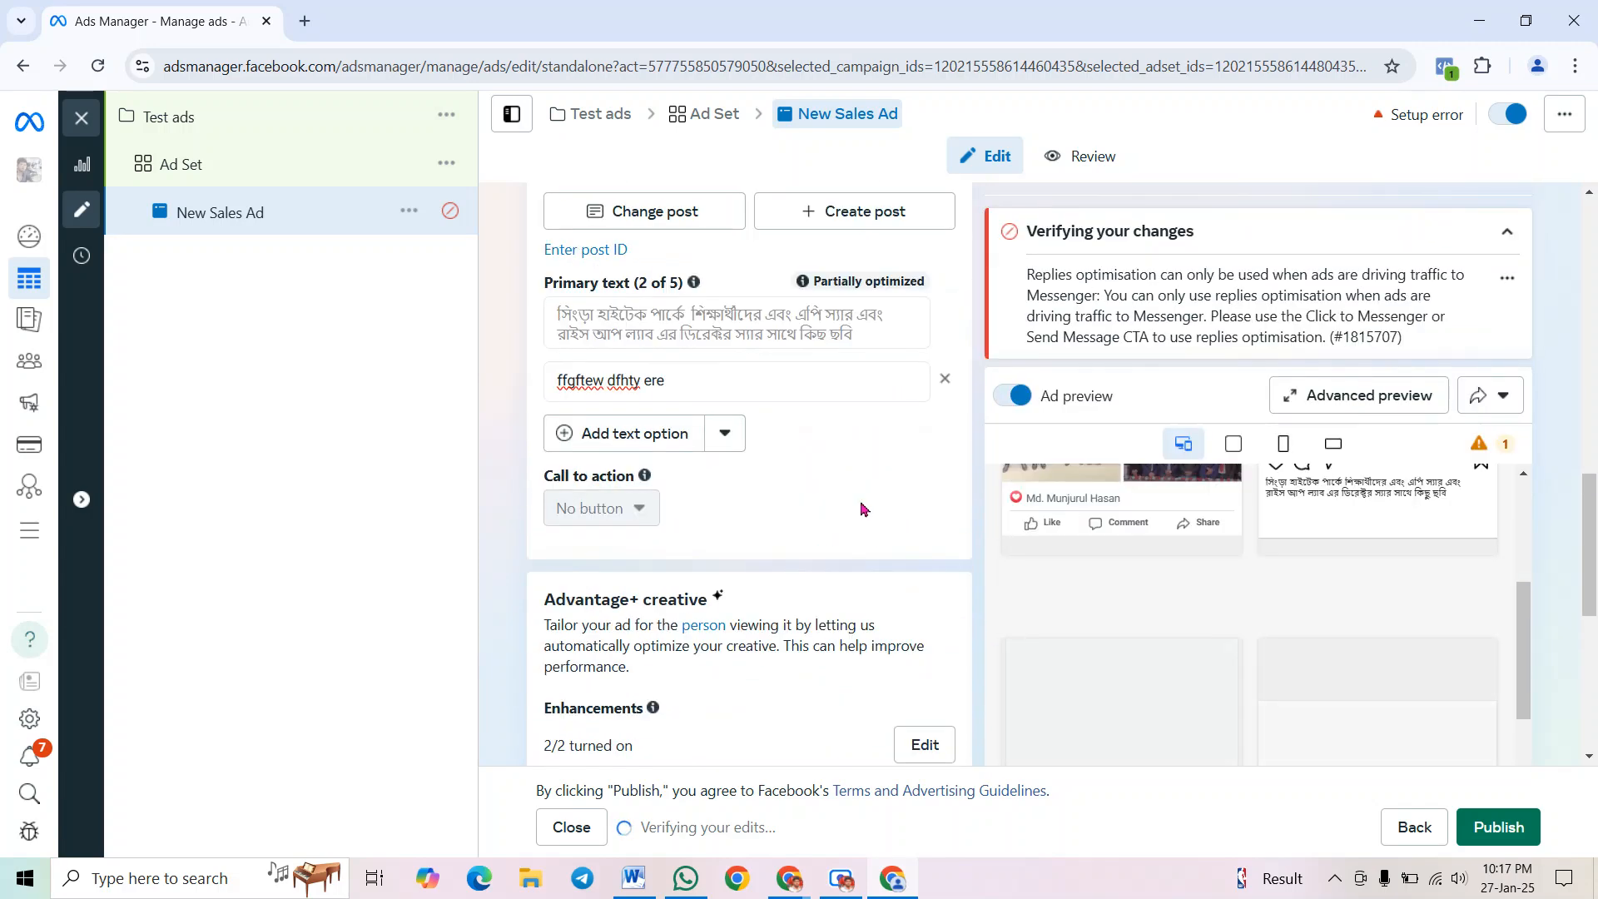
{"action": "left_click", "coordinate": [943, 412]}
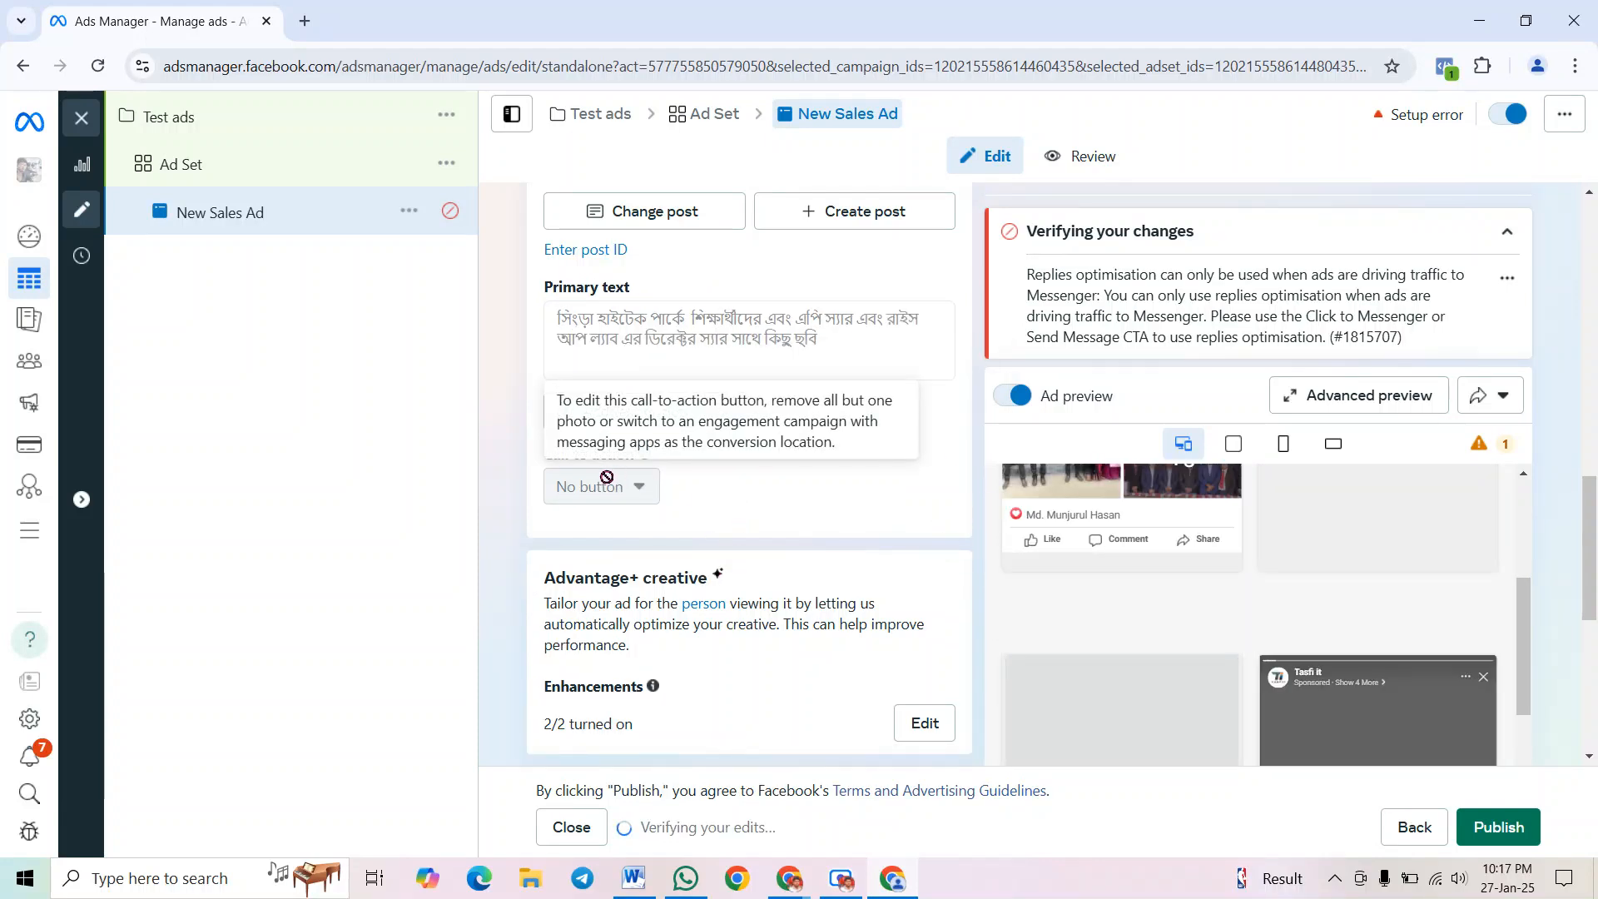
Check the explanation for the ad creative's call-to-action setting and return to the selected post
{"action": "mouse_move", "coordinate": [634, 484]}
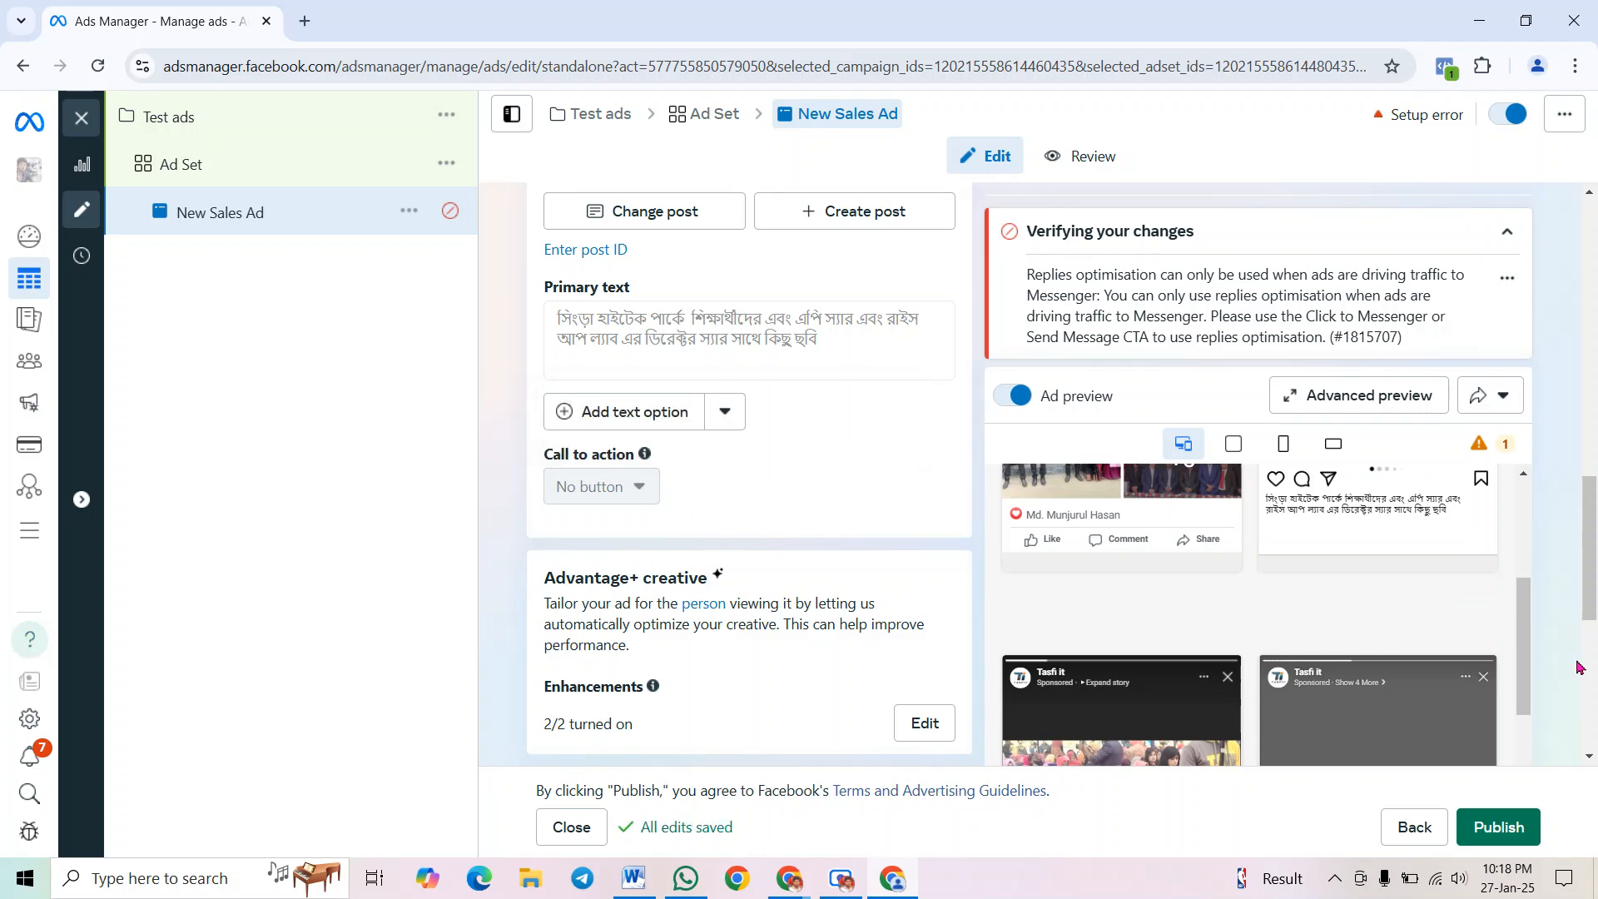
{"action": "left_click_drag", "start_coordinate": [1590, 557], "coordinate": [1593, 477]}
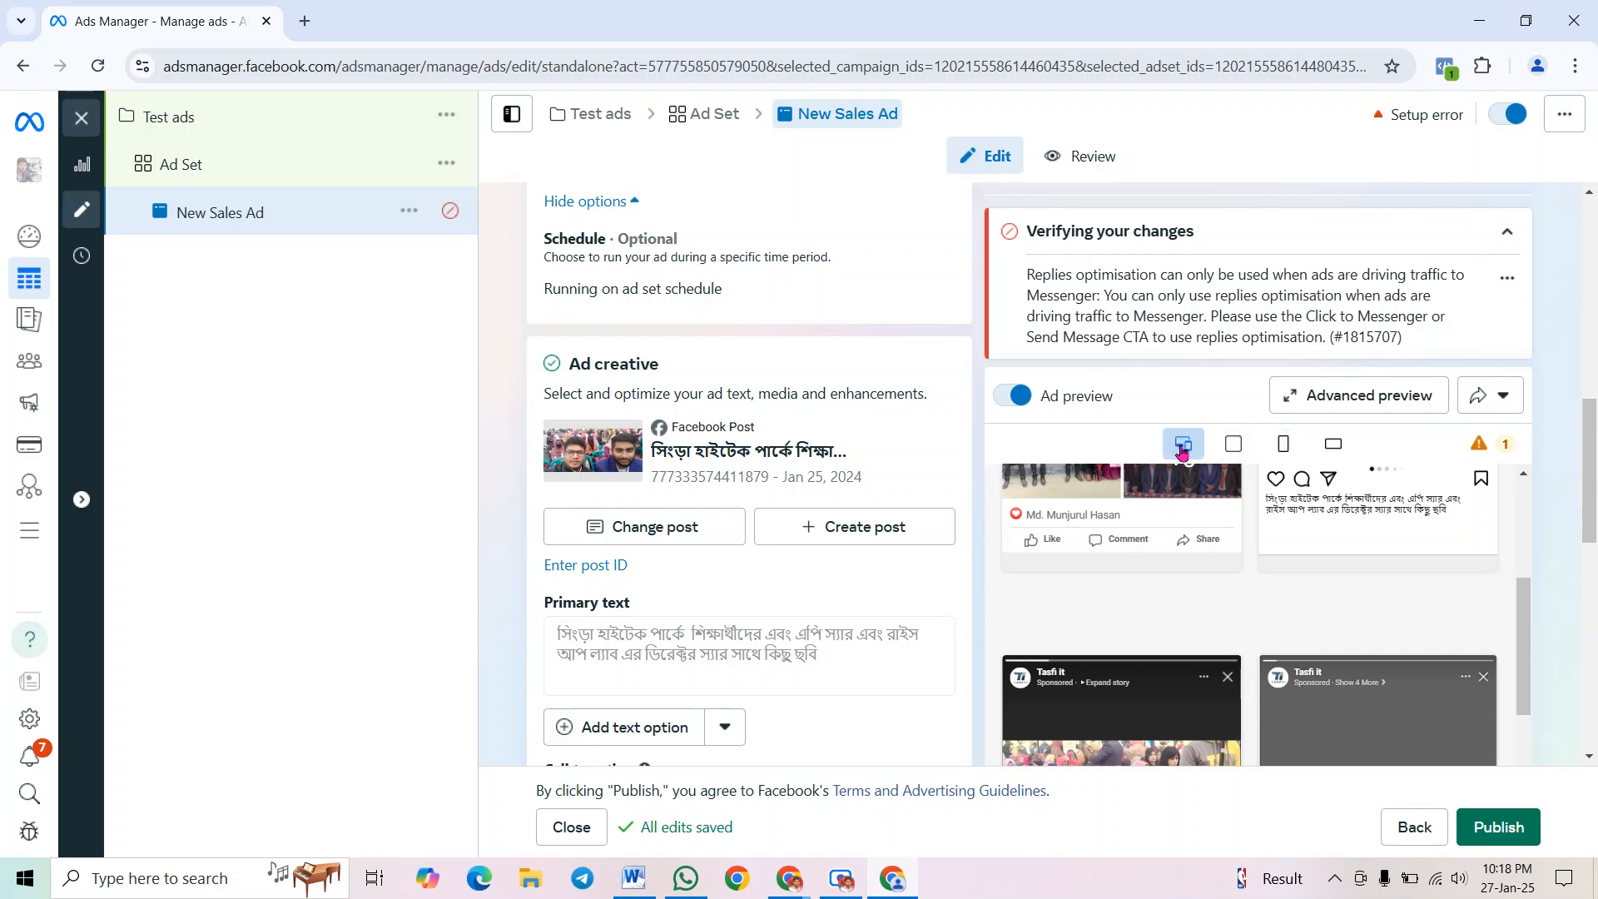
Switch the ad preview to the vertical story and reel placements and look through the previews
{"action": "scroll", "coordinate": [1564, 508], "scroll_direction": "down", "scroll_amount": 2}
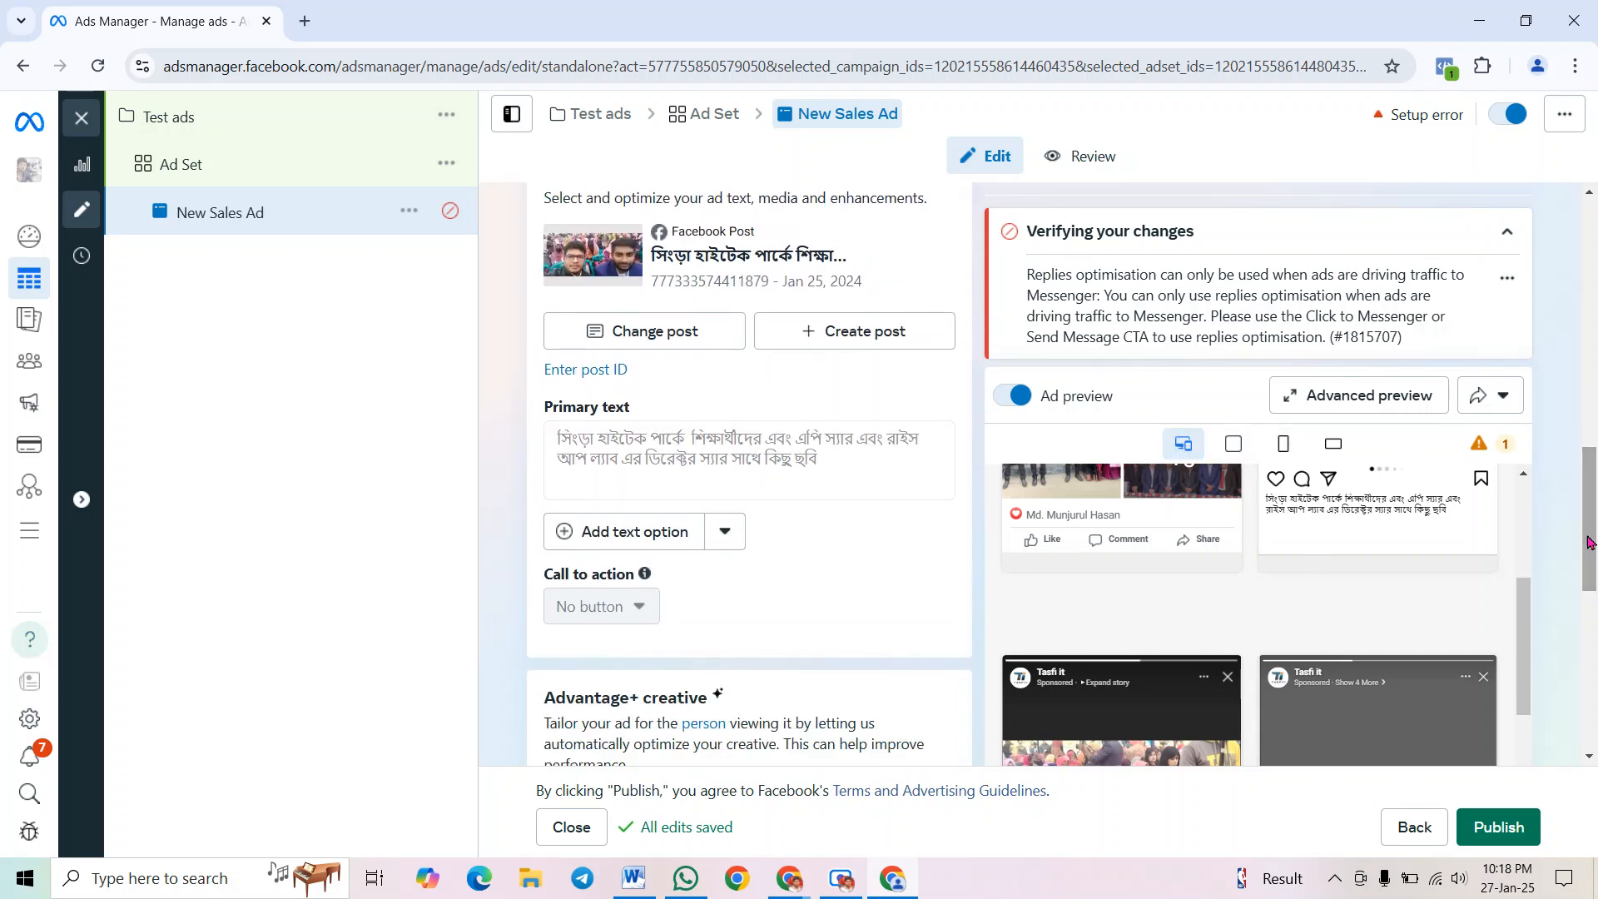
{"action": "mouse_move", "coordinate": [1520, 604]}
{"action": "left_mouse_down"}
{"action": "mouse_move", "coordinate": [1520, 626]}
{"action": "mouse_move", "coordinate": [1526, 569]}
{"action": "mouse_move", "coordinate": [1525, 782]}
{"action": "mouse_move", "coordinate": [1536, 602]}
{"action": "left_mouse_up"}
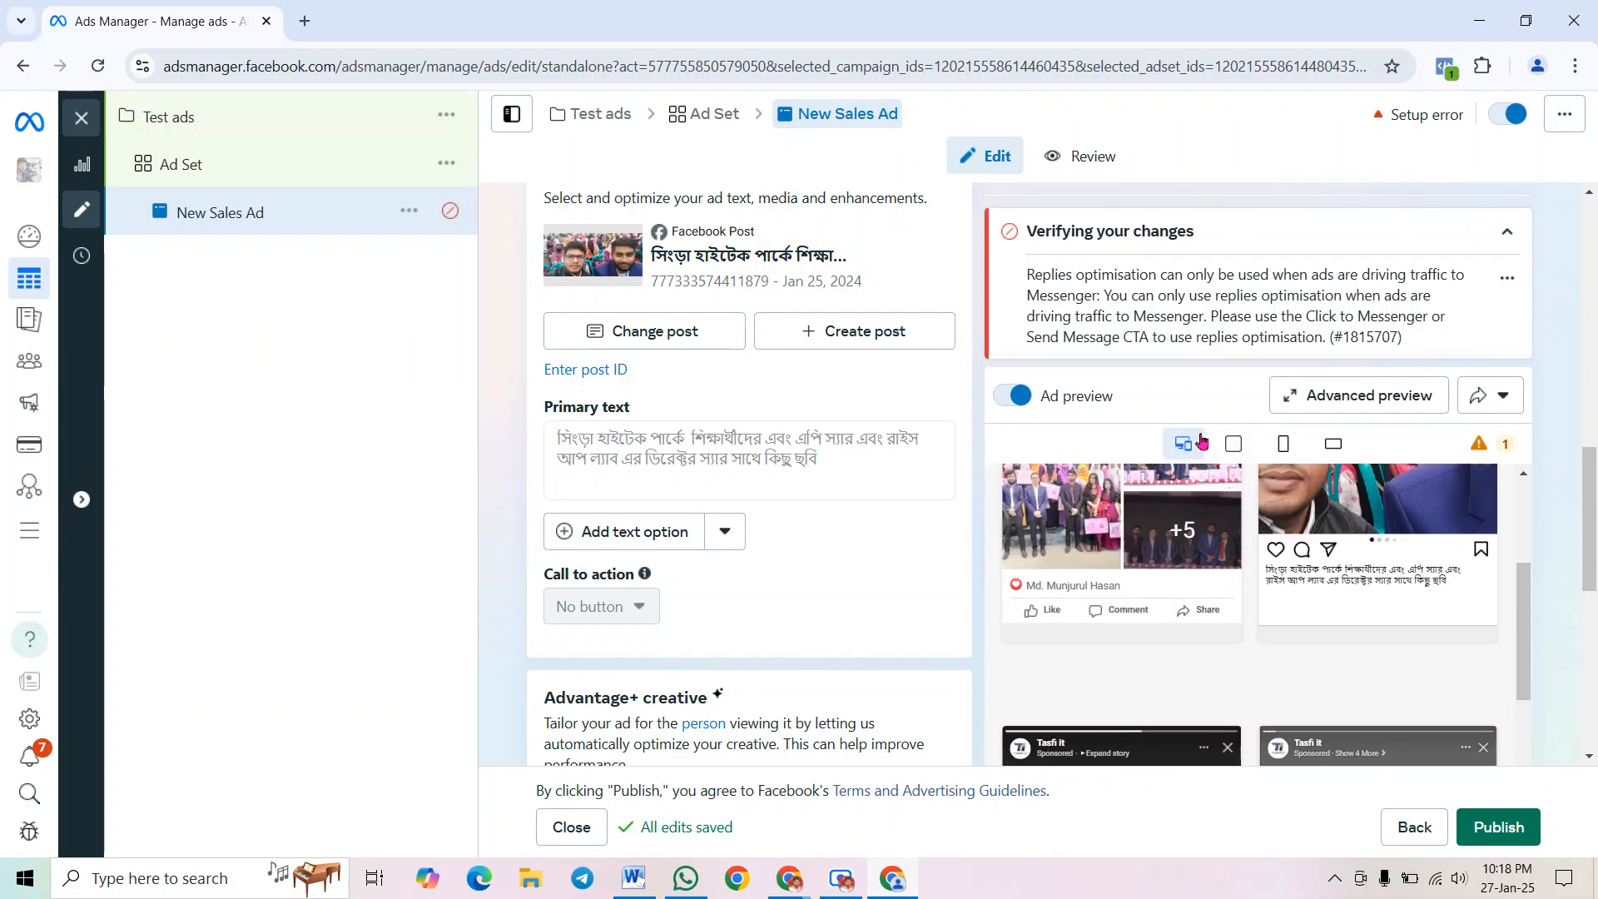
{"action": "left_click", "coordinate": [1285, 454]}
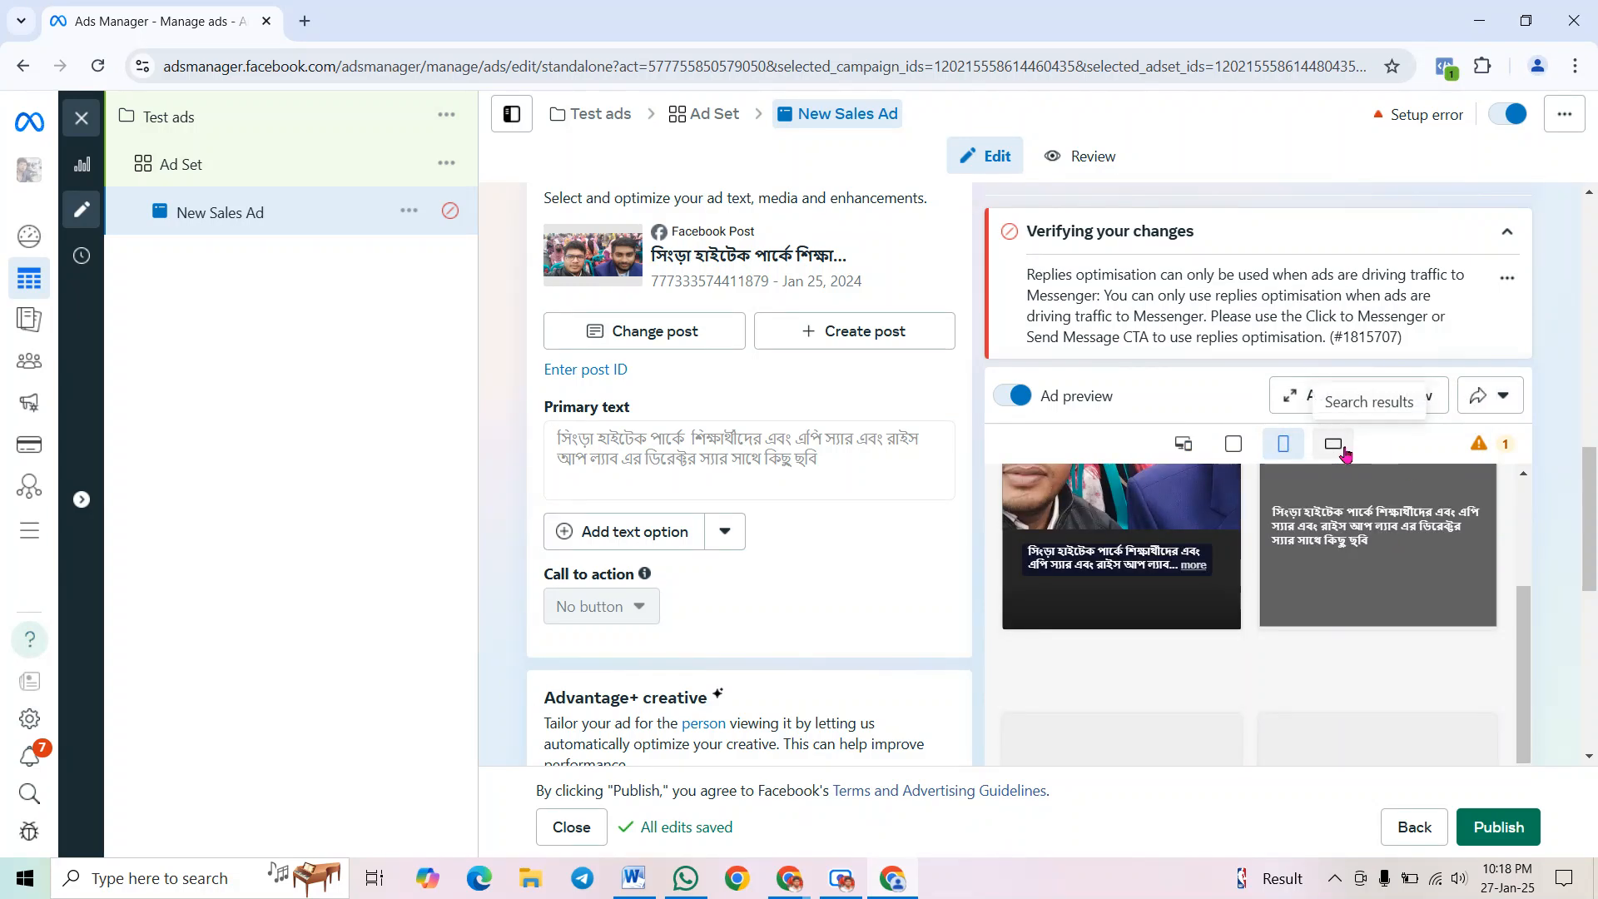
{"action": "scroll", "coordinate": [1496, 651], "scroll_direction": "up", "scroll_amount": 4}
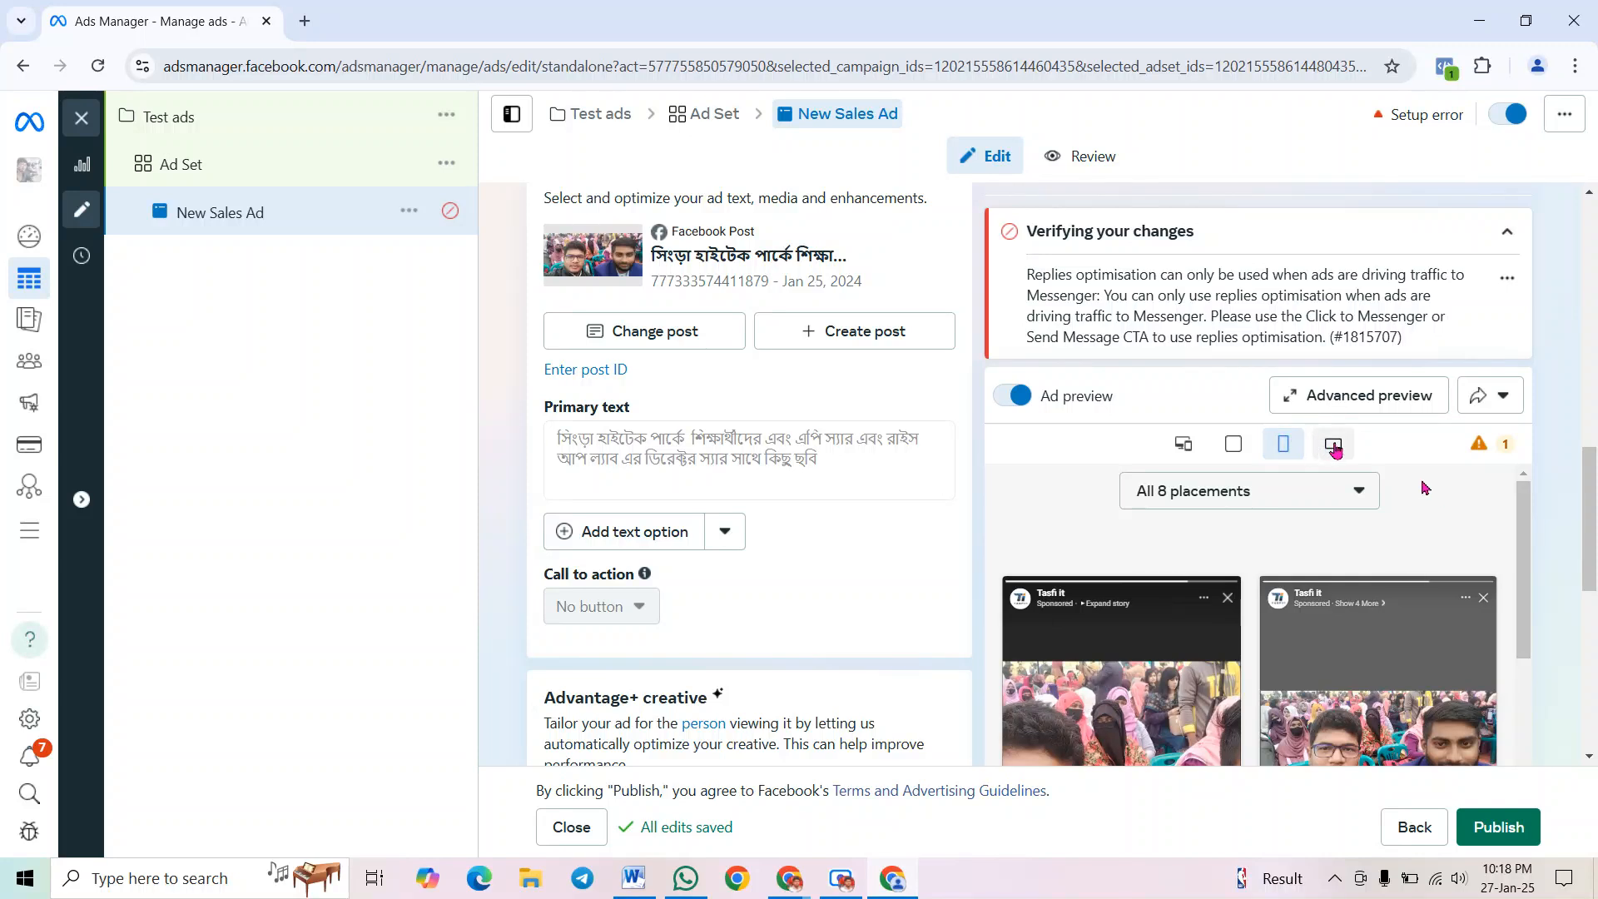
{"action": "scroll", "coordinate": [1512, 499], "scroll_direction": "down", "scroll_amount": 2}
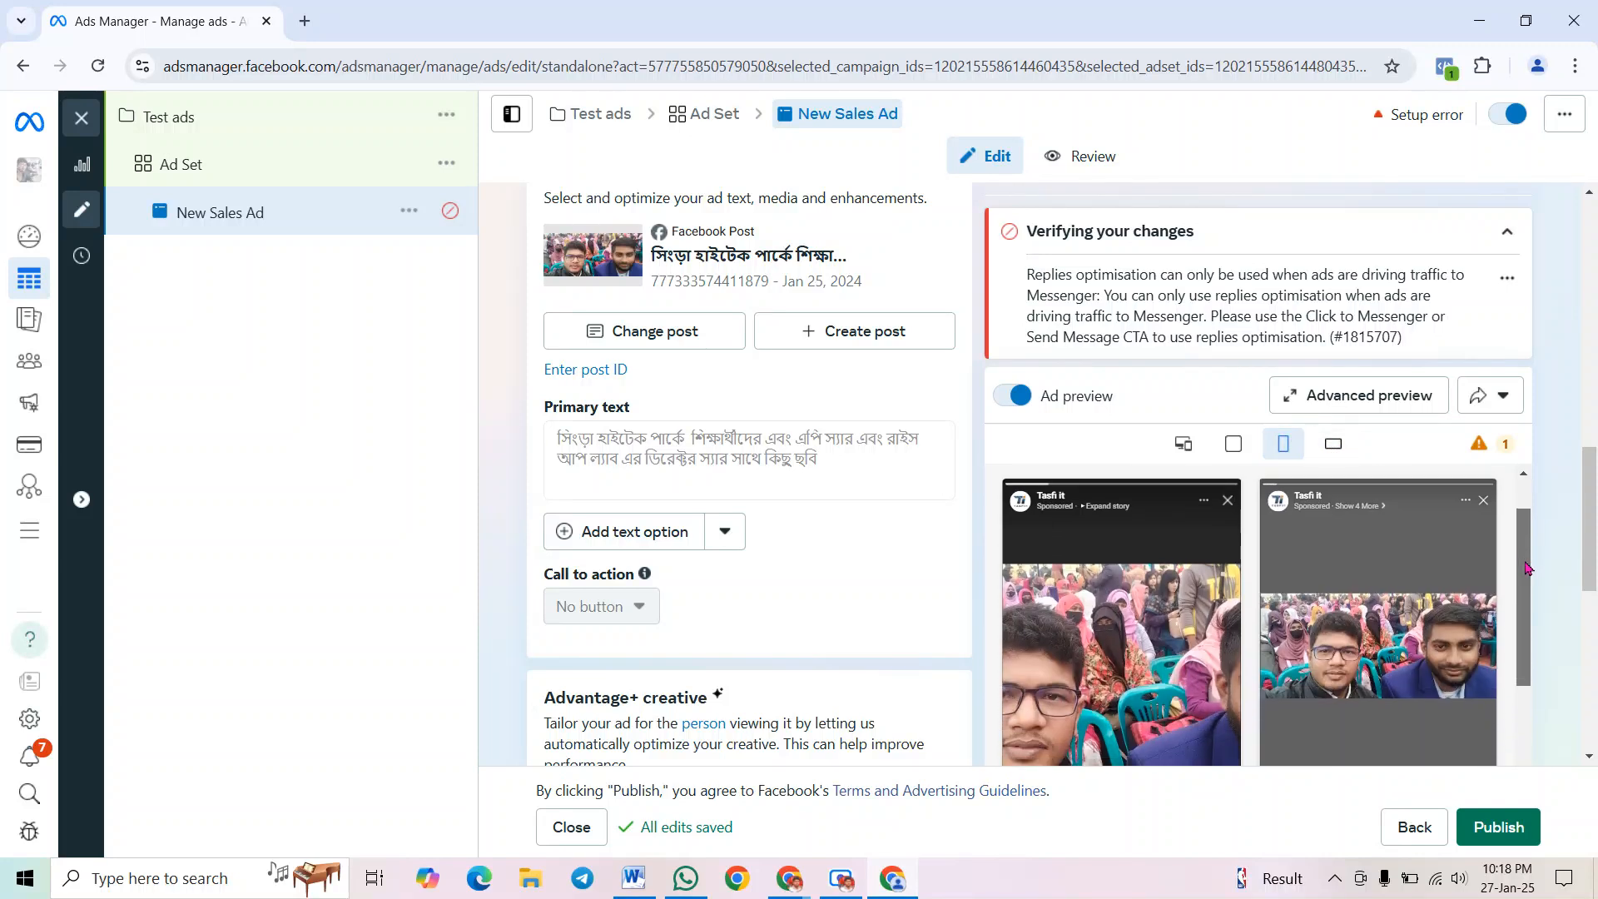
{"action": "scroll", "coordinate": [1591, 533], "scroll_direction": "down", "scroll_amount": 1}
Review the ad's Tracking section, including app events, and look back over its identity, creative and Advantage+ settings
{"action": "left_click_drag", "start_coordinate": [1595, 537], "coordinate": [1595, 689]}
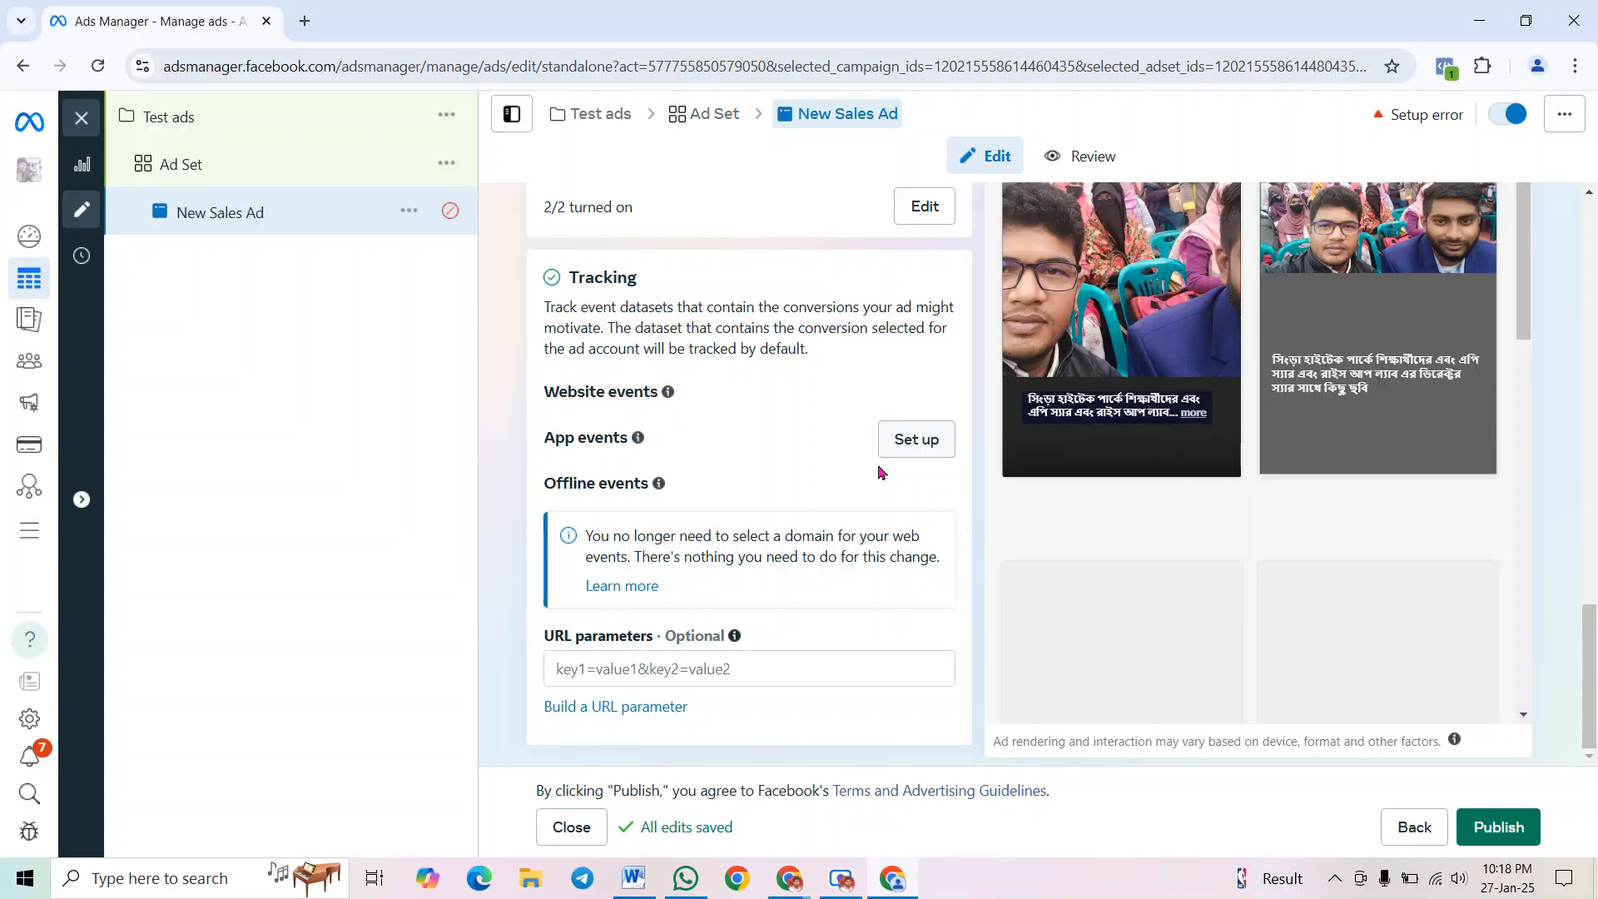
{"action": "left_click_drag", "start_coordinate": [545, 435], "coordinate": [632, 438]}
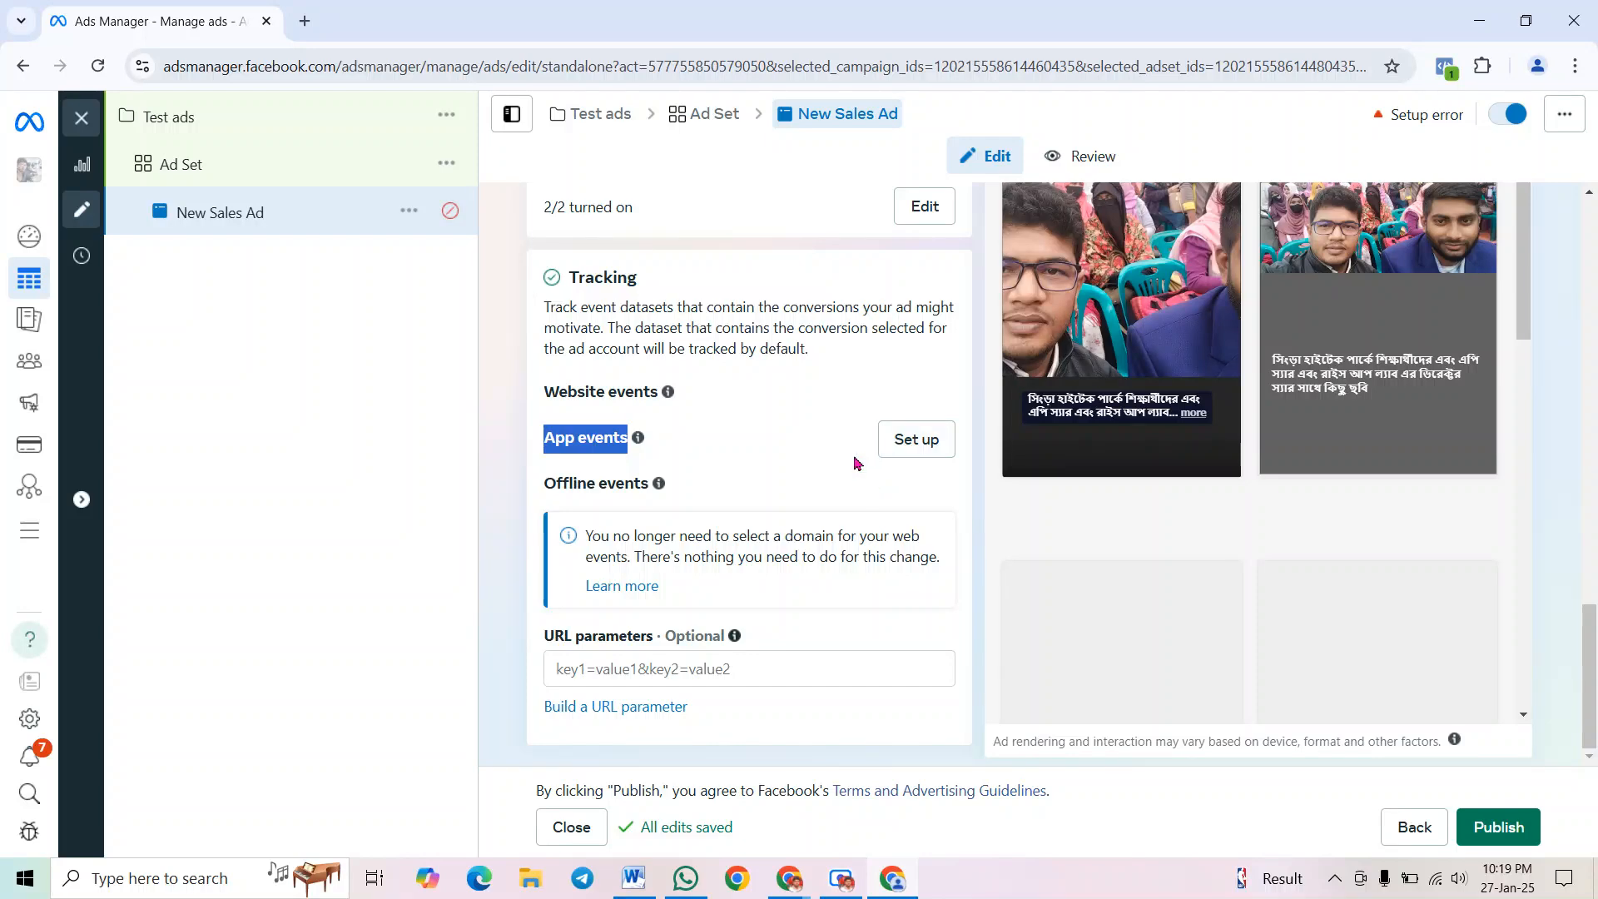
{"action": "left_click_drag", "start_coordinate": [1585, 682], "coordinate": [1595, 545]}
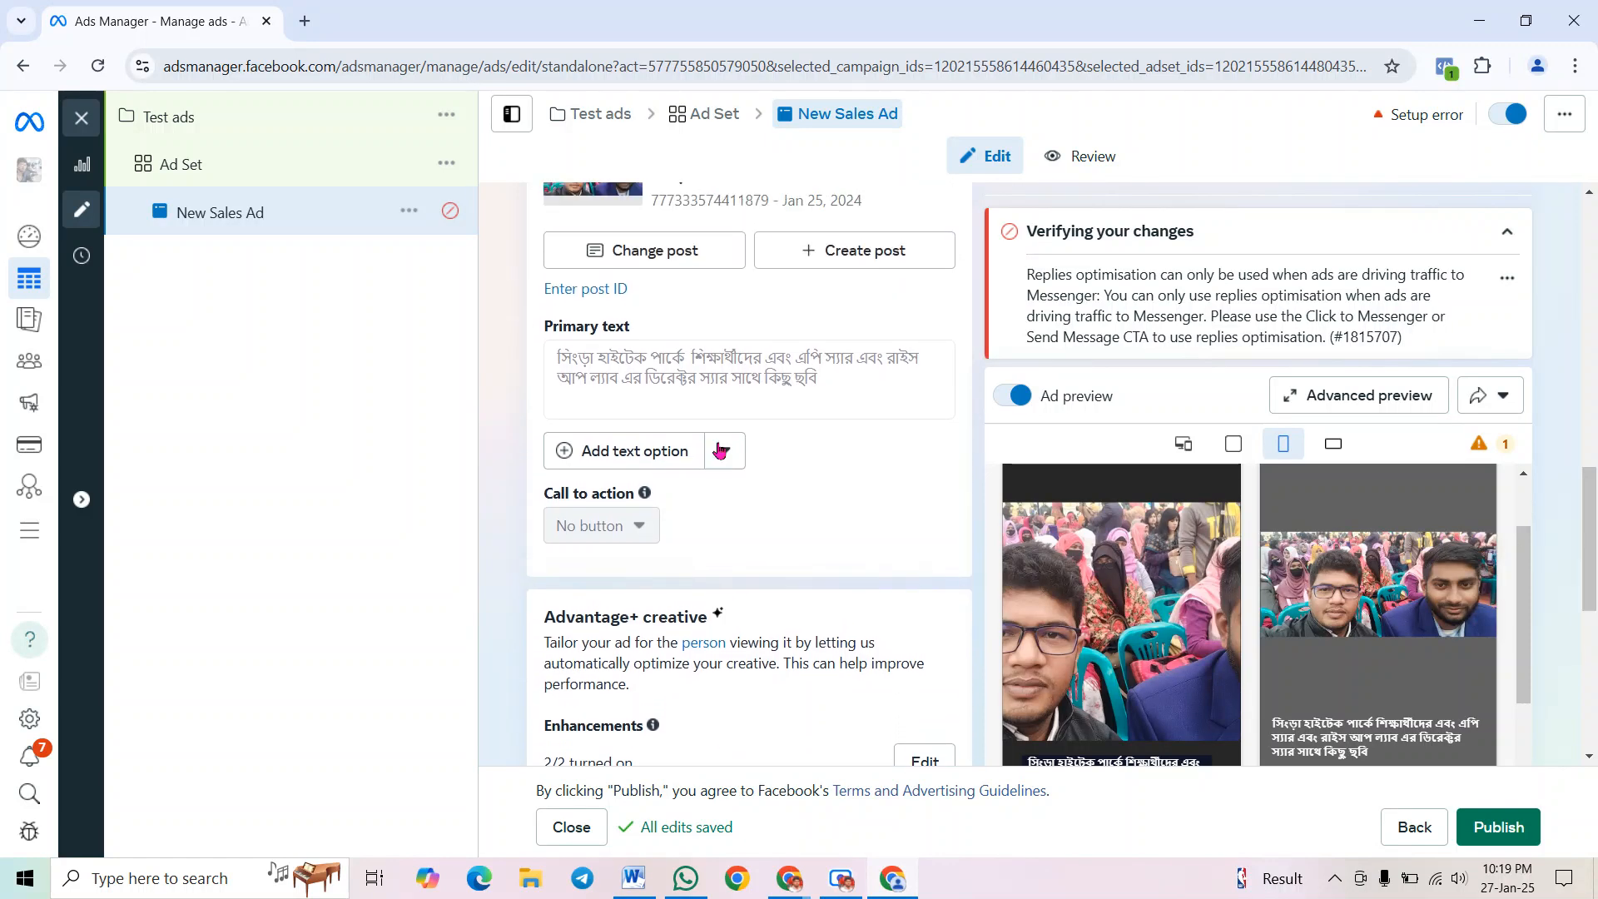
{"action": "scroll", "coordinate": [891, 553], "scroll_direction": "up", "scroll_amount": 10}
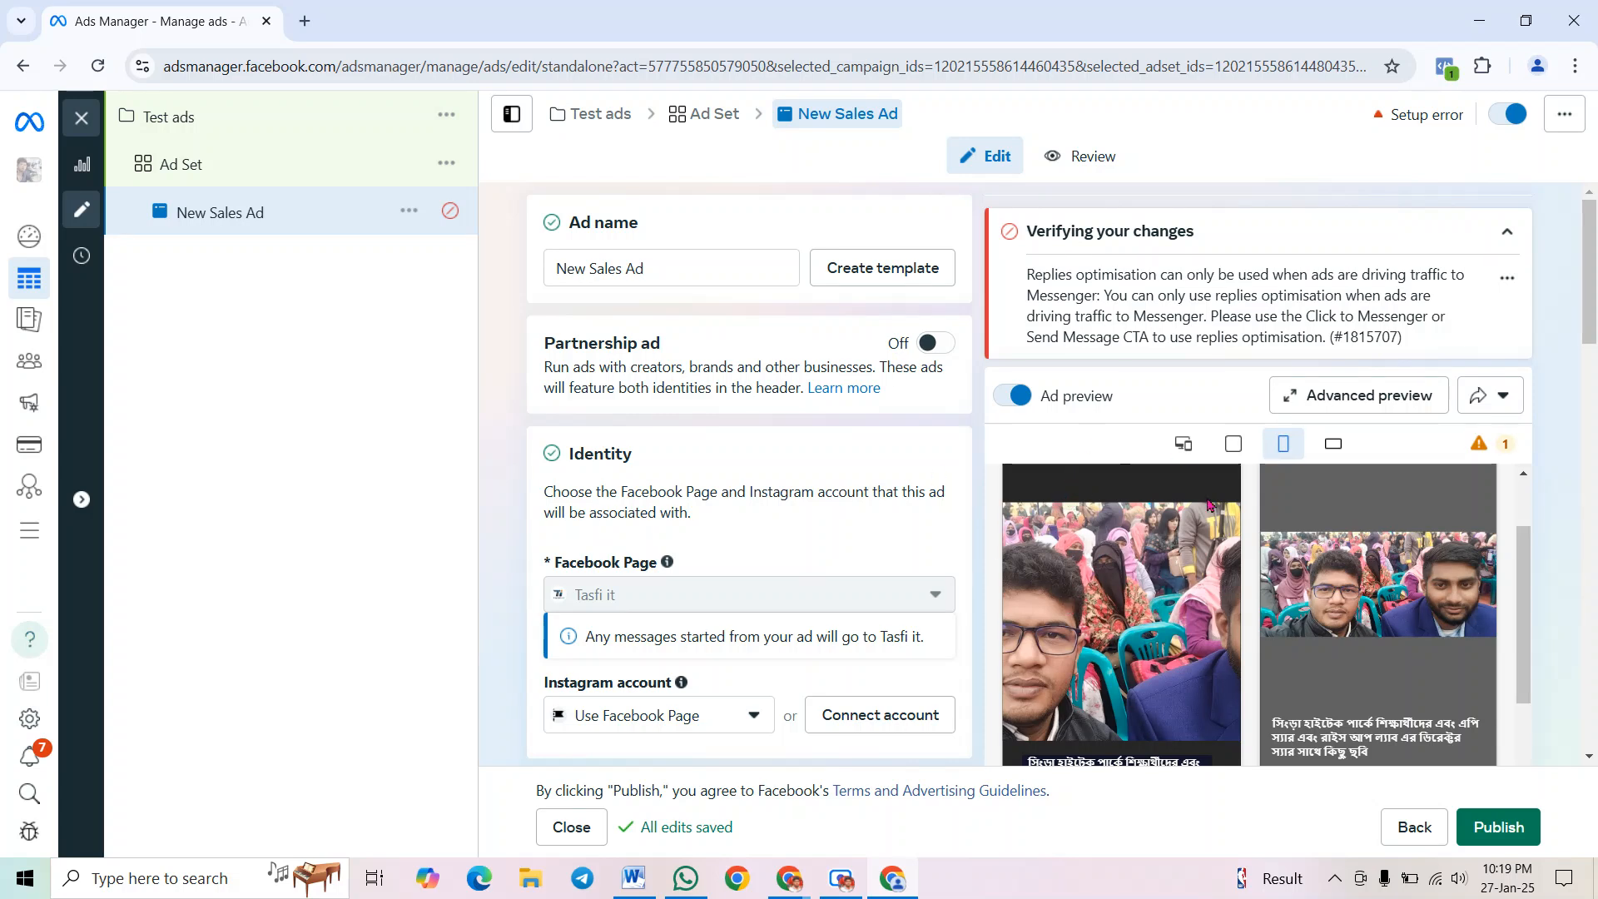
{"action": "left_click_drag", "start_coordinate": [1595, 268], "coordinate": [1595, 629]}
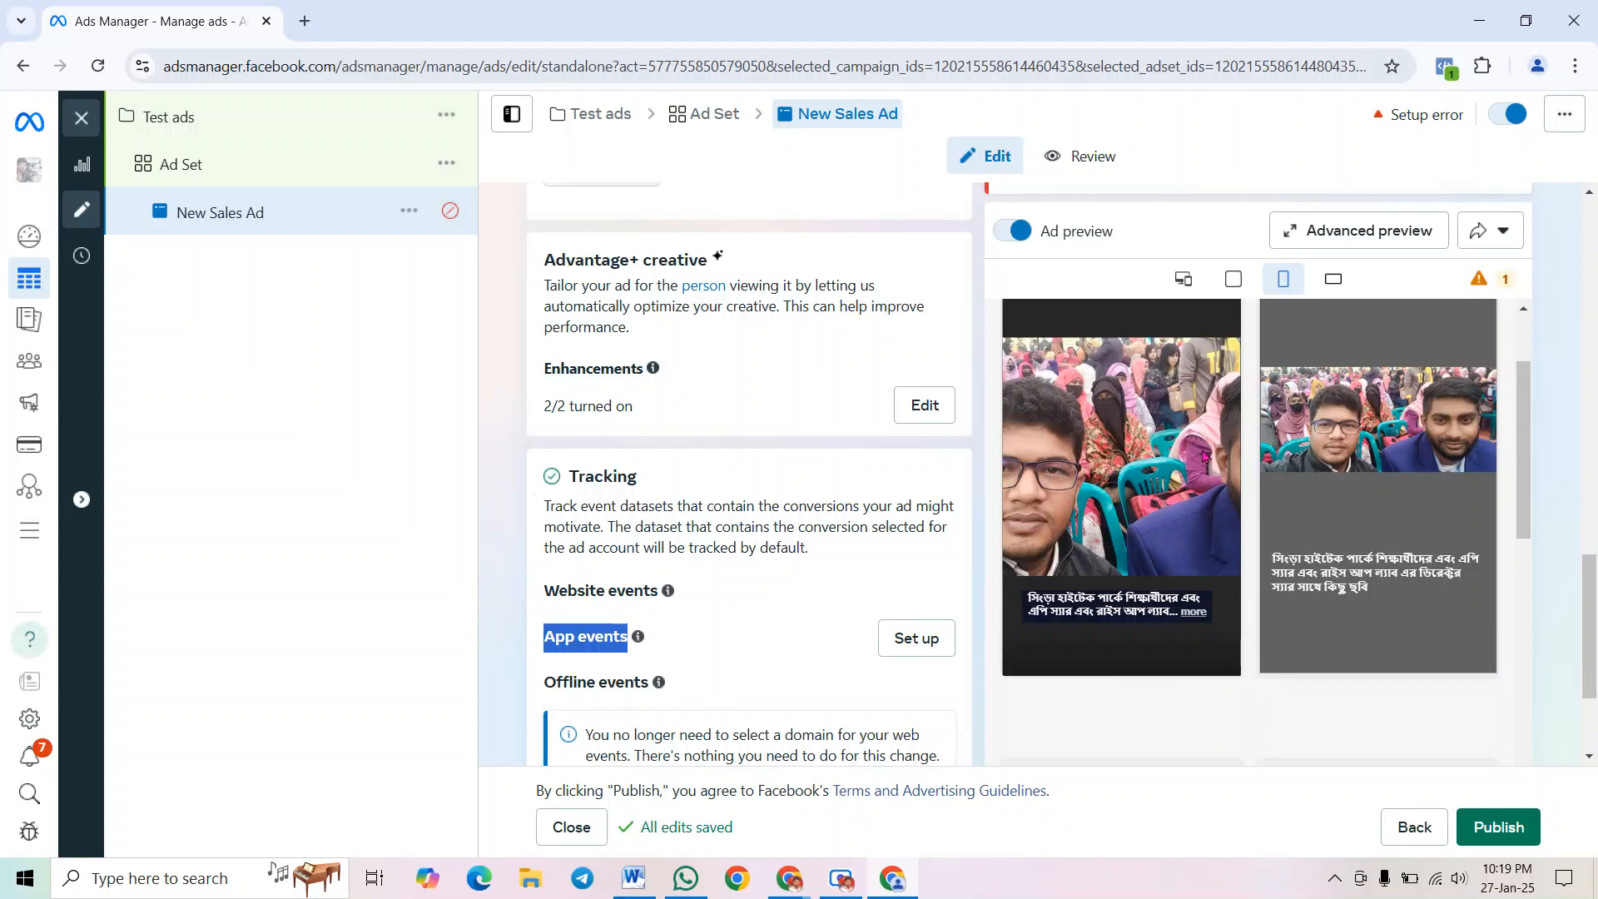
{"action": "scroll", "coordinate": [924, 566], "scroll_direction": "down", "scroll_amount": 2}
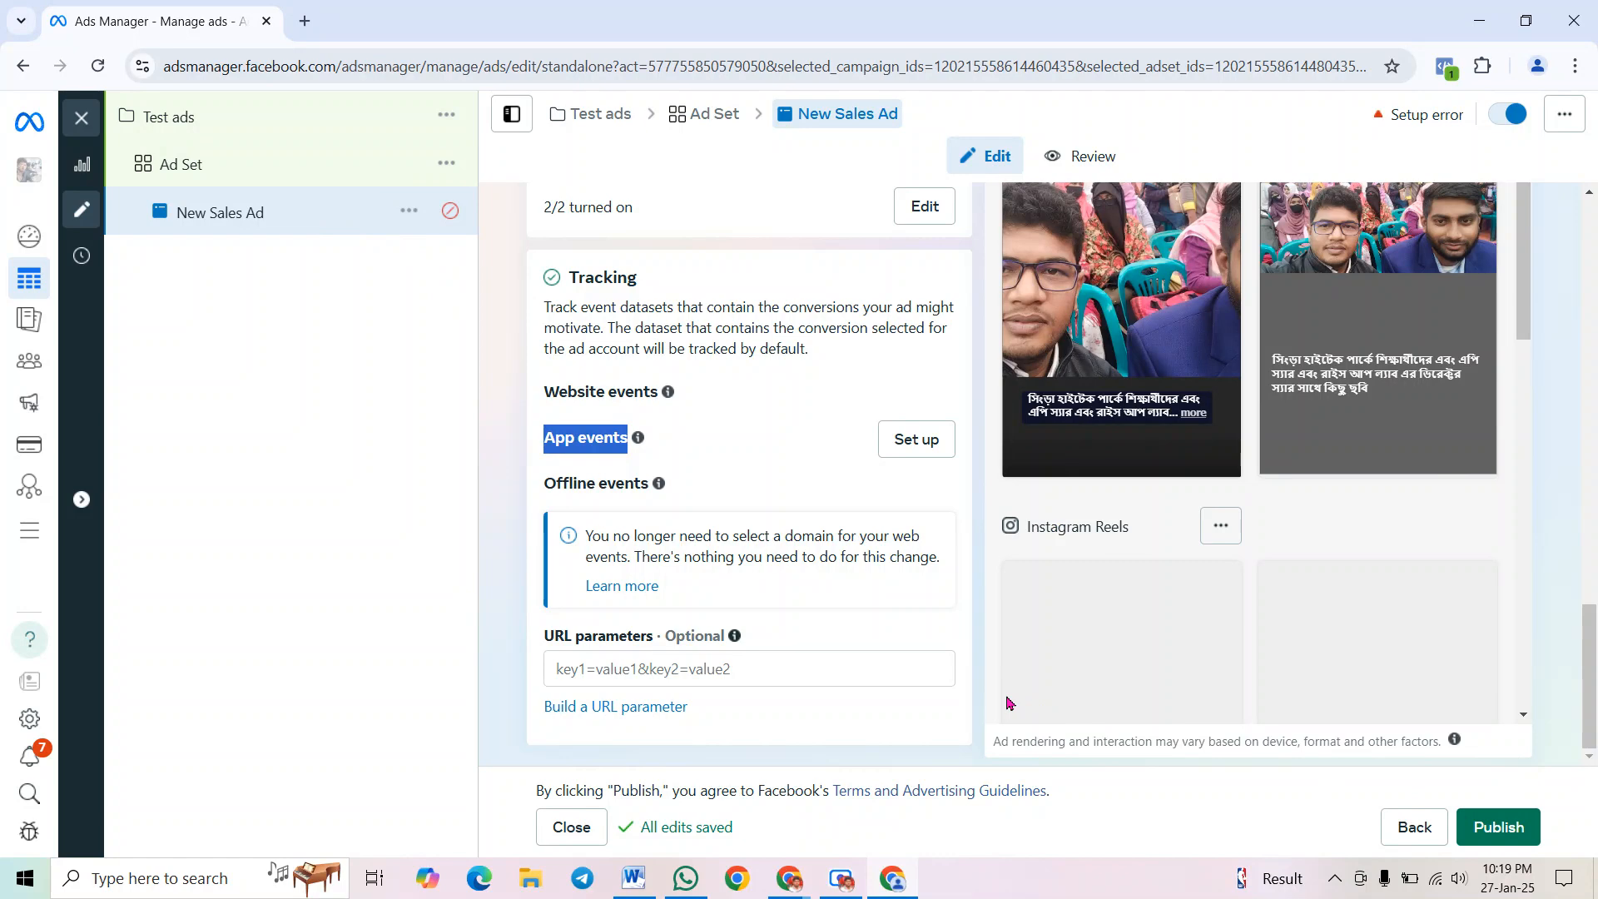
{"action": "scroll", "coordinate": [1049, 732], "scroll_direction": "up", "scroll_amount": 3}
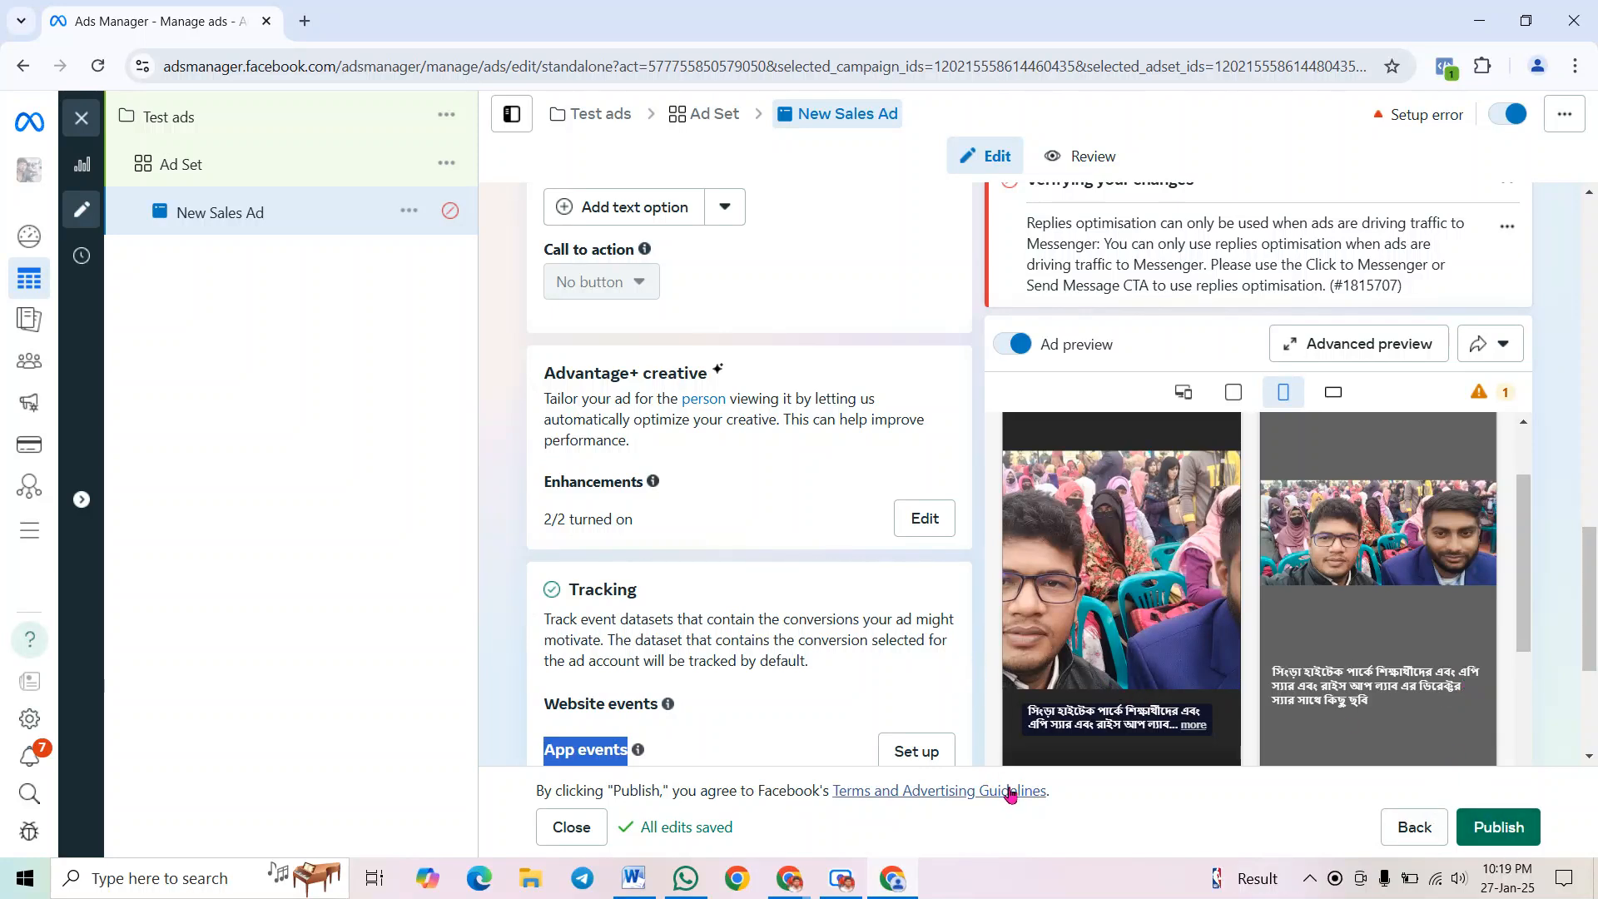
Close the ad editor, publish the draft items, and dismiss the publishing notification
{"action": "left_click", "coordinate": [81, 118]}
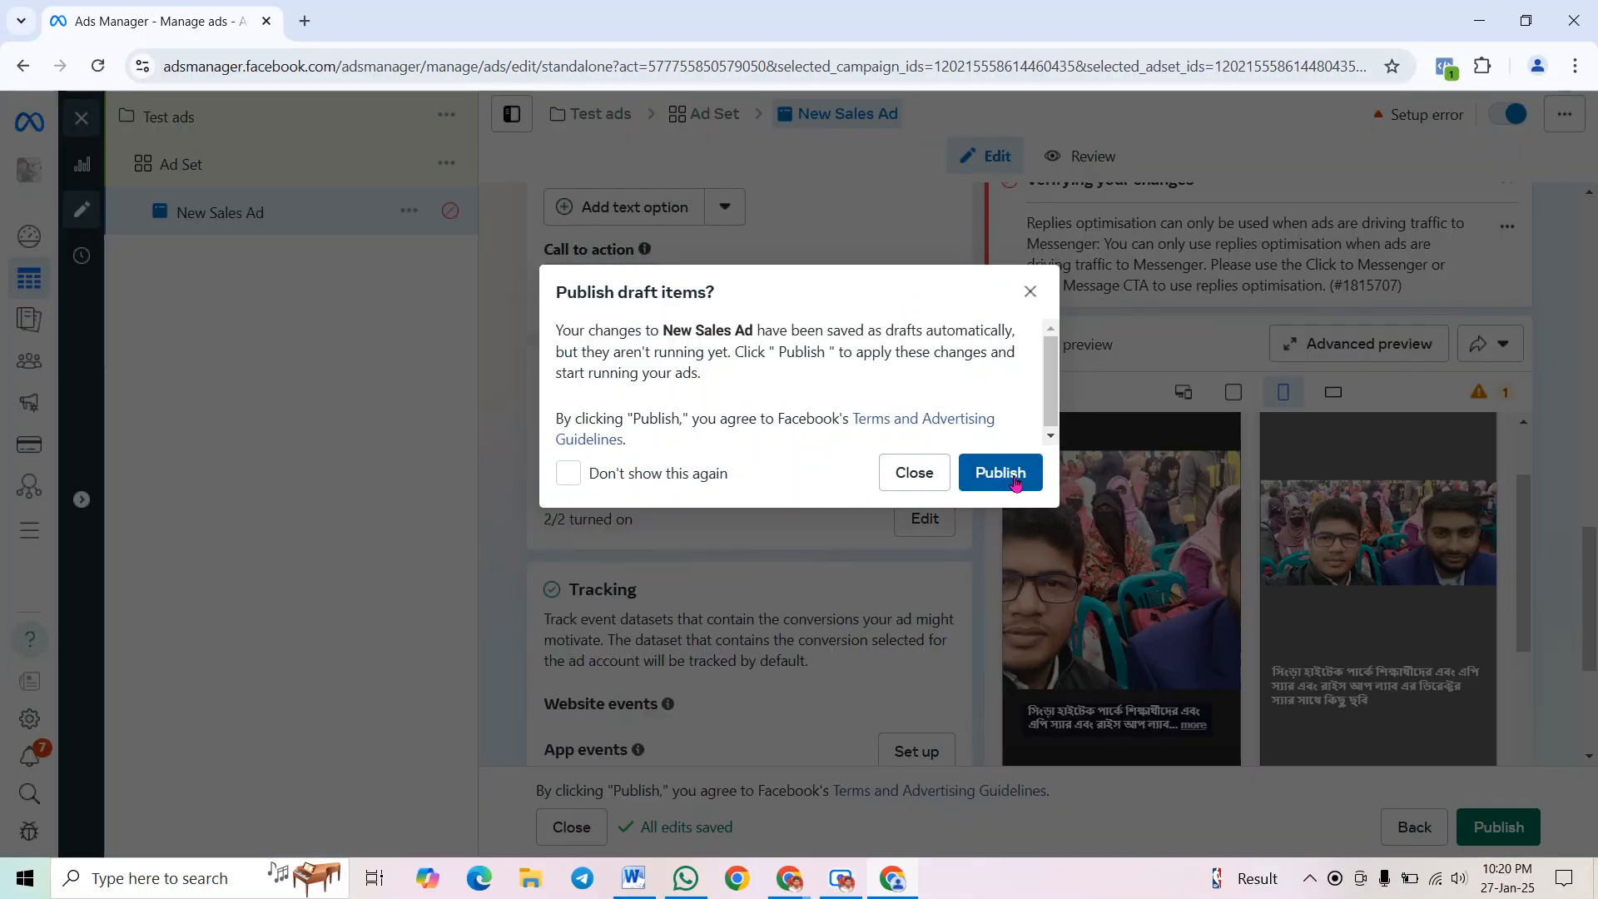
{"action": "left_click", "coordinate": [926, 480]}
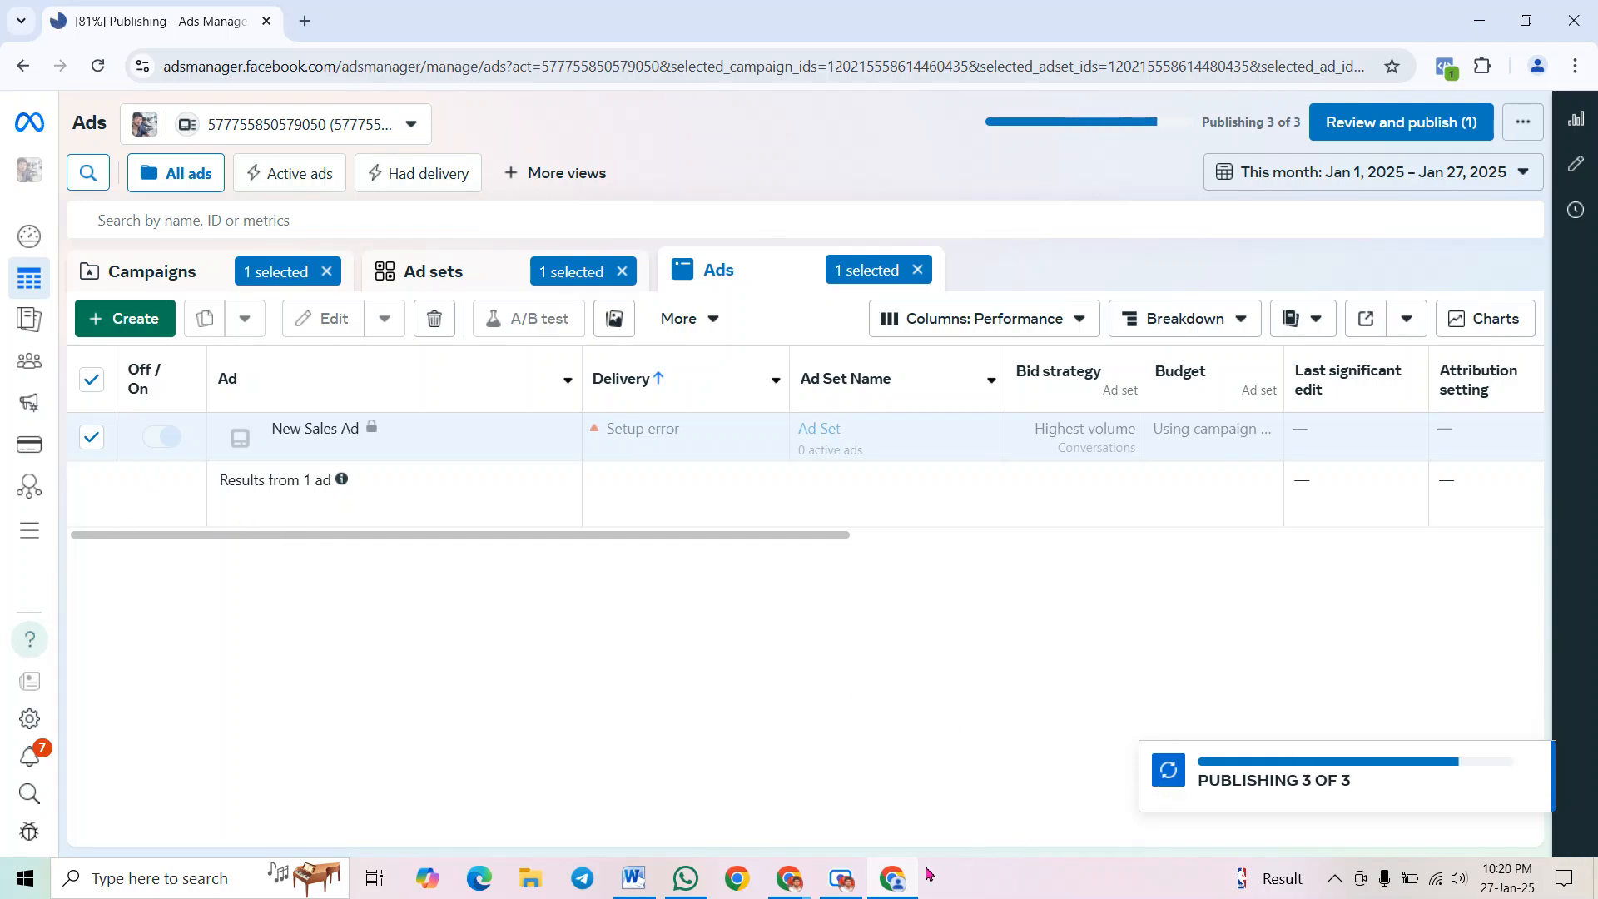
{"action": "left_click", "coordinate": [841, 878]}
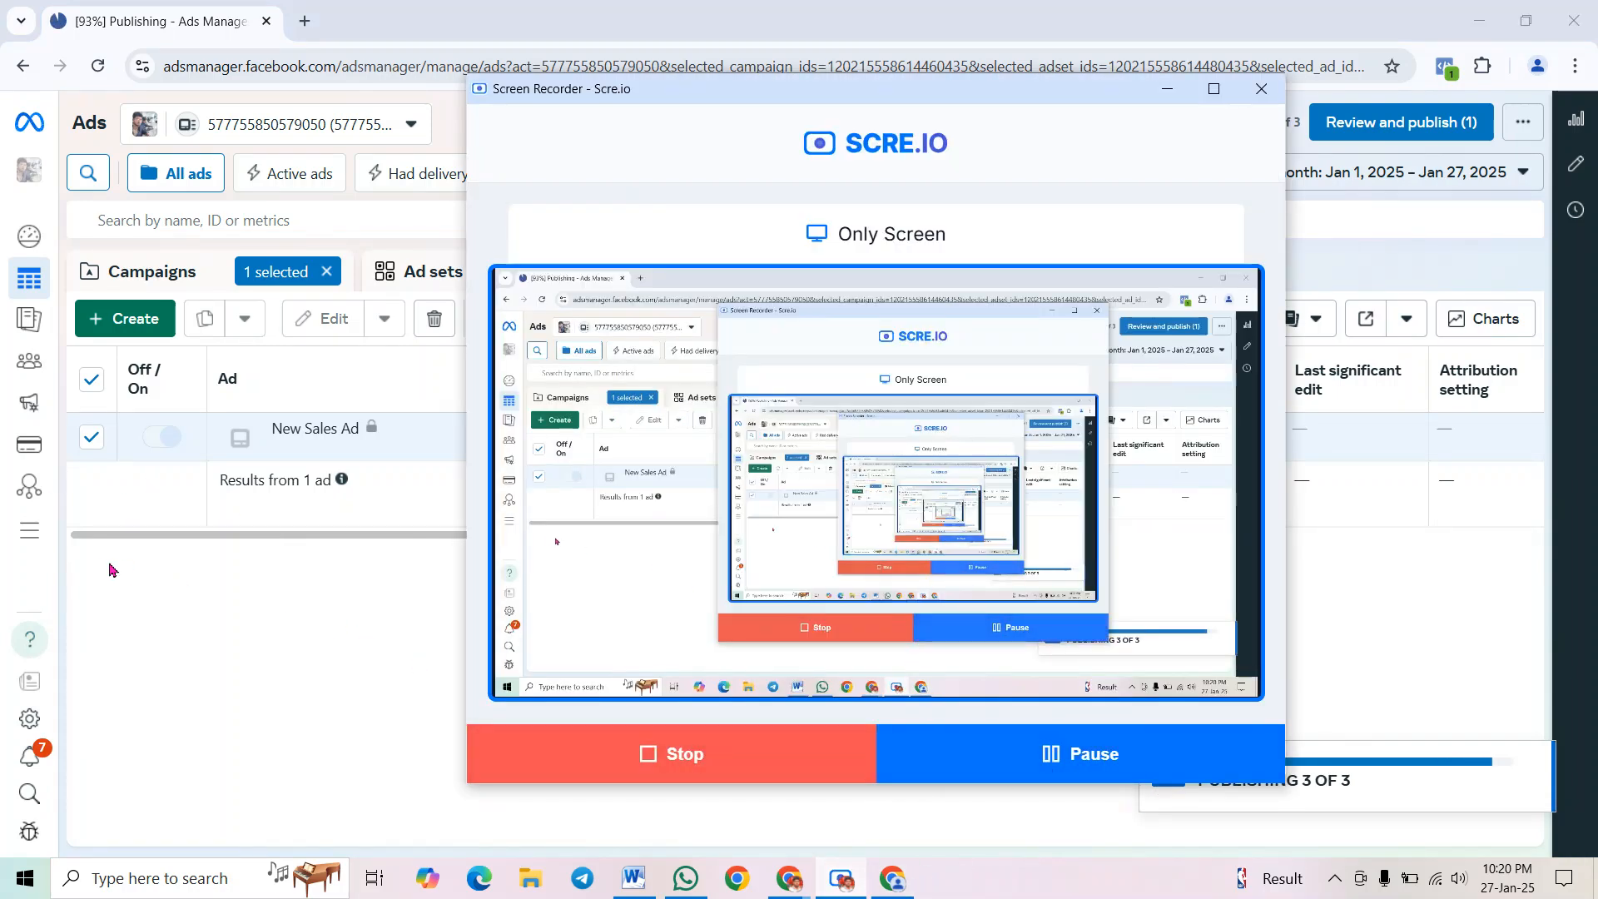
{"action": "left_click", "coordinate": [98, 605]}
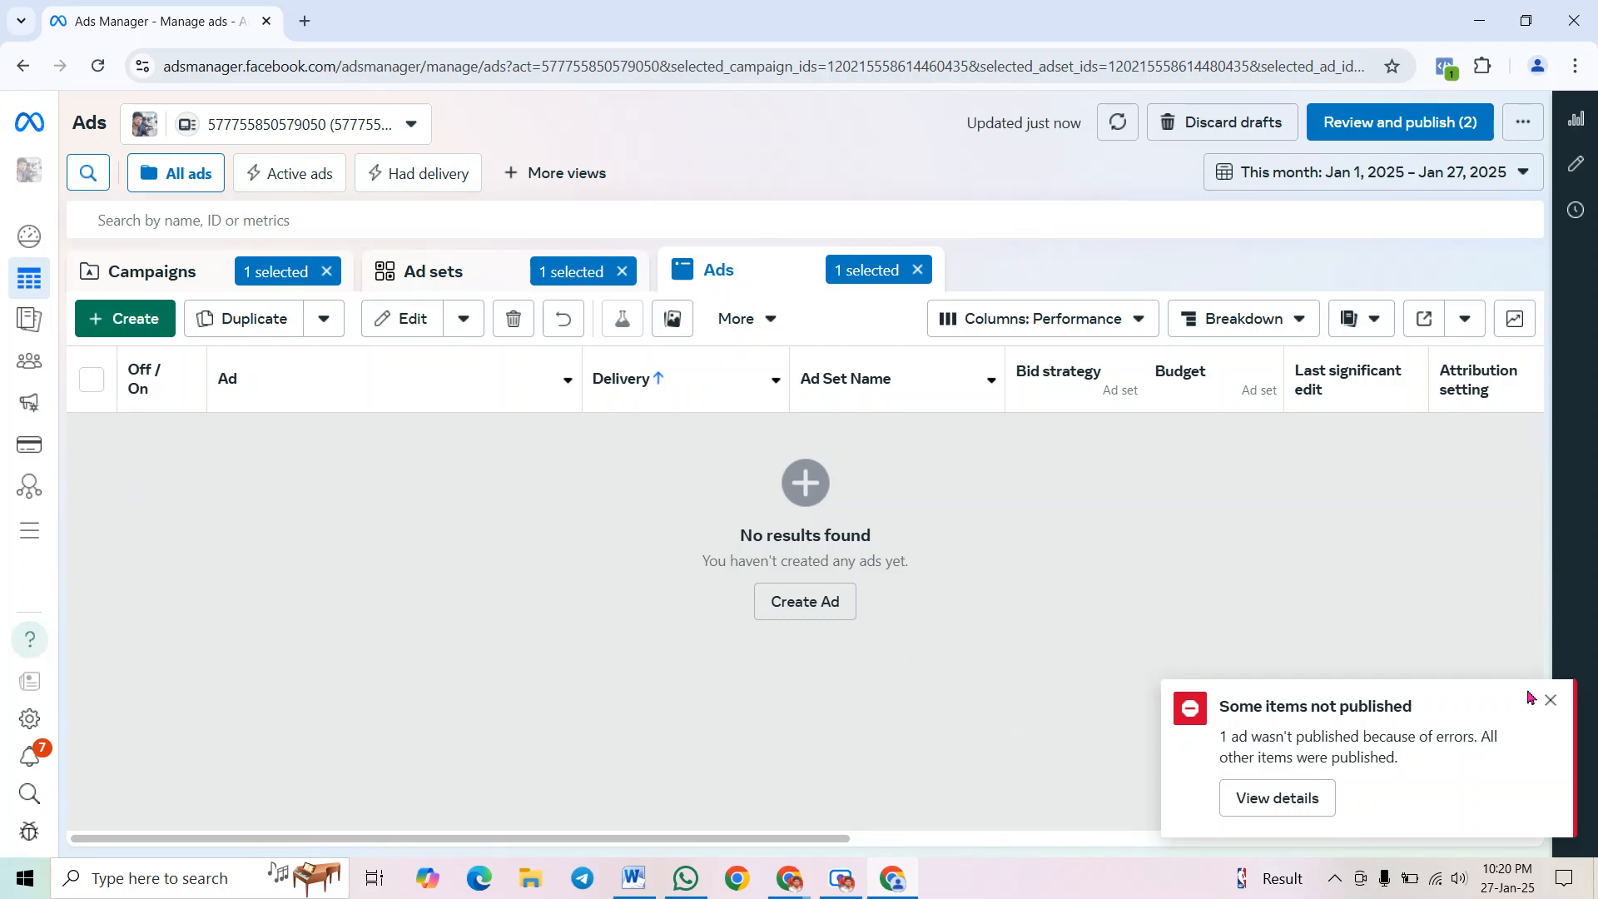
{"action": "left_click", "coordinate": [1550, 703]}
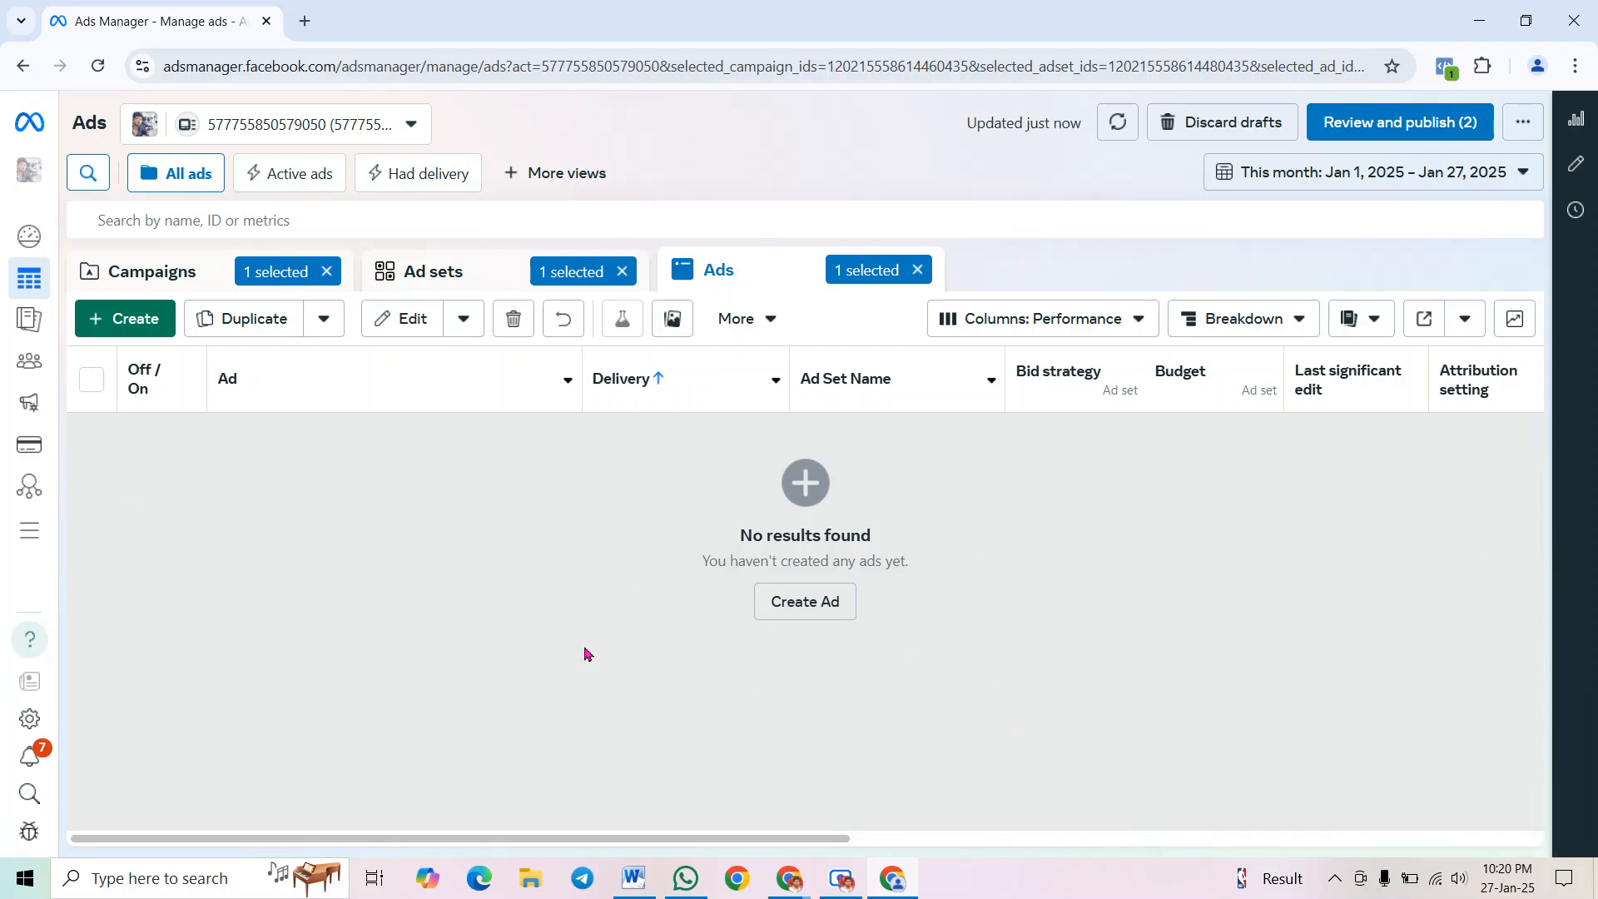
Reload the ads list, clear the campaign, ad set and ad selections, and open the Account Overview
{"action": "left_click", "coordinate": [98, 65]}
{"action": "left_click", "coordinate": [326, 271]}
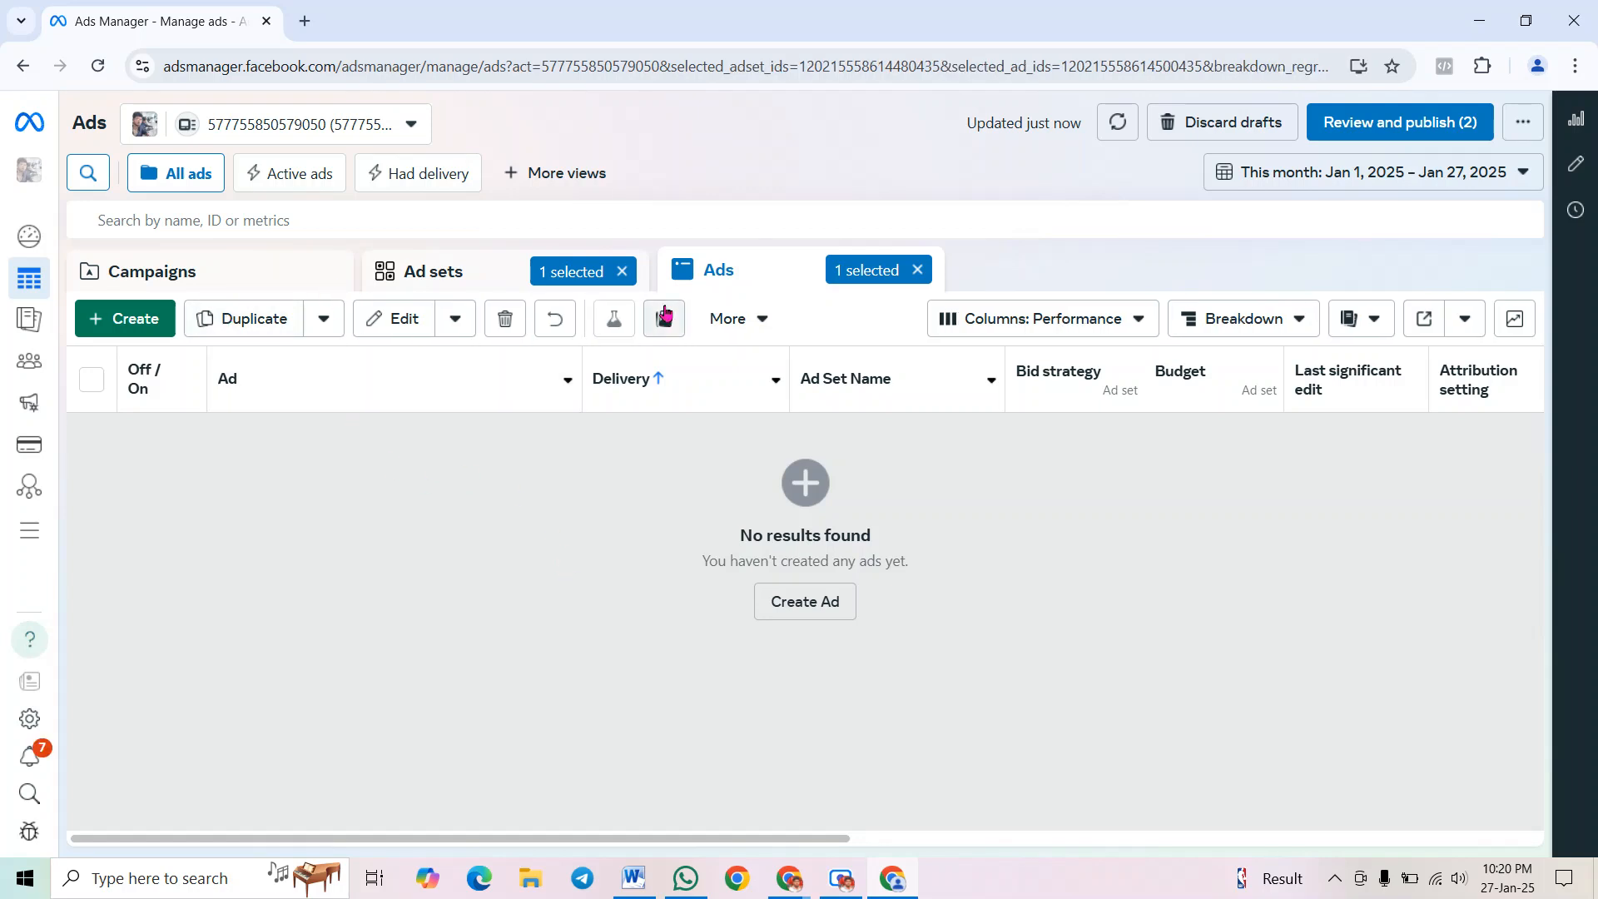
{"action": "left_click", "coordinate": [622, 272]}
{"action": "left_click", "coordinate": [917, 270]}
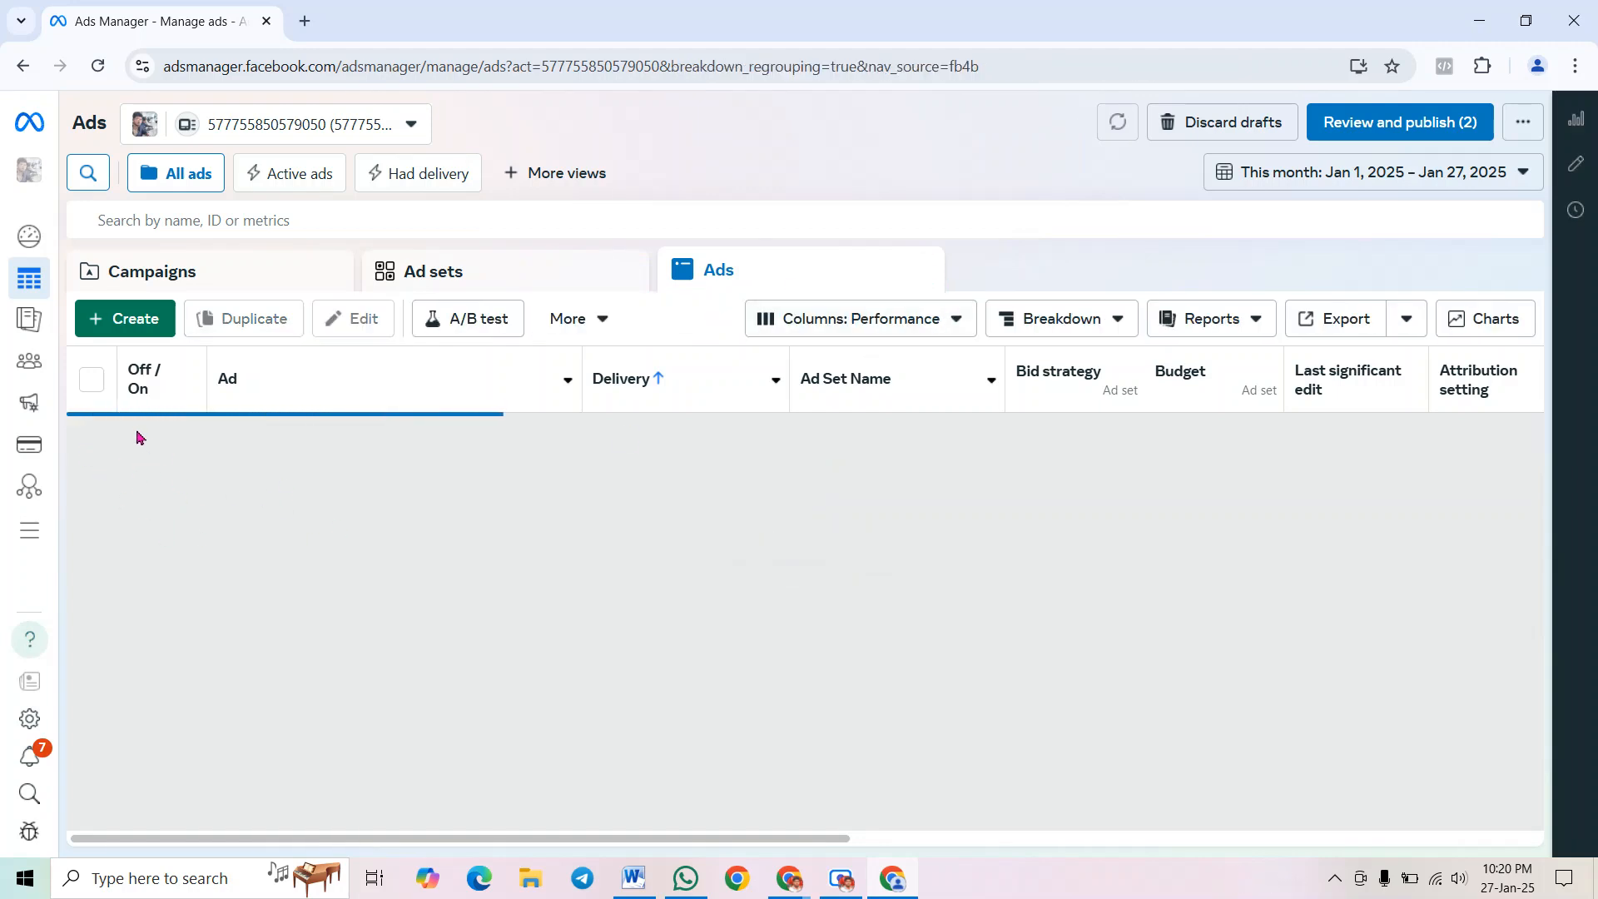
{"action": "mouse_move", "coordinate": [25, 278]}
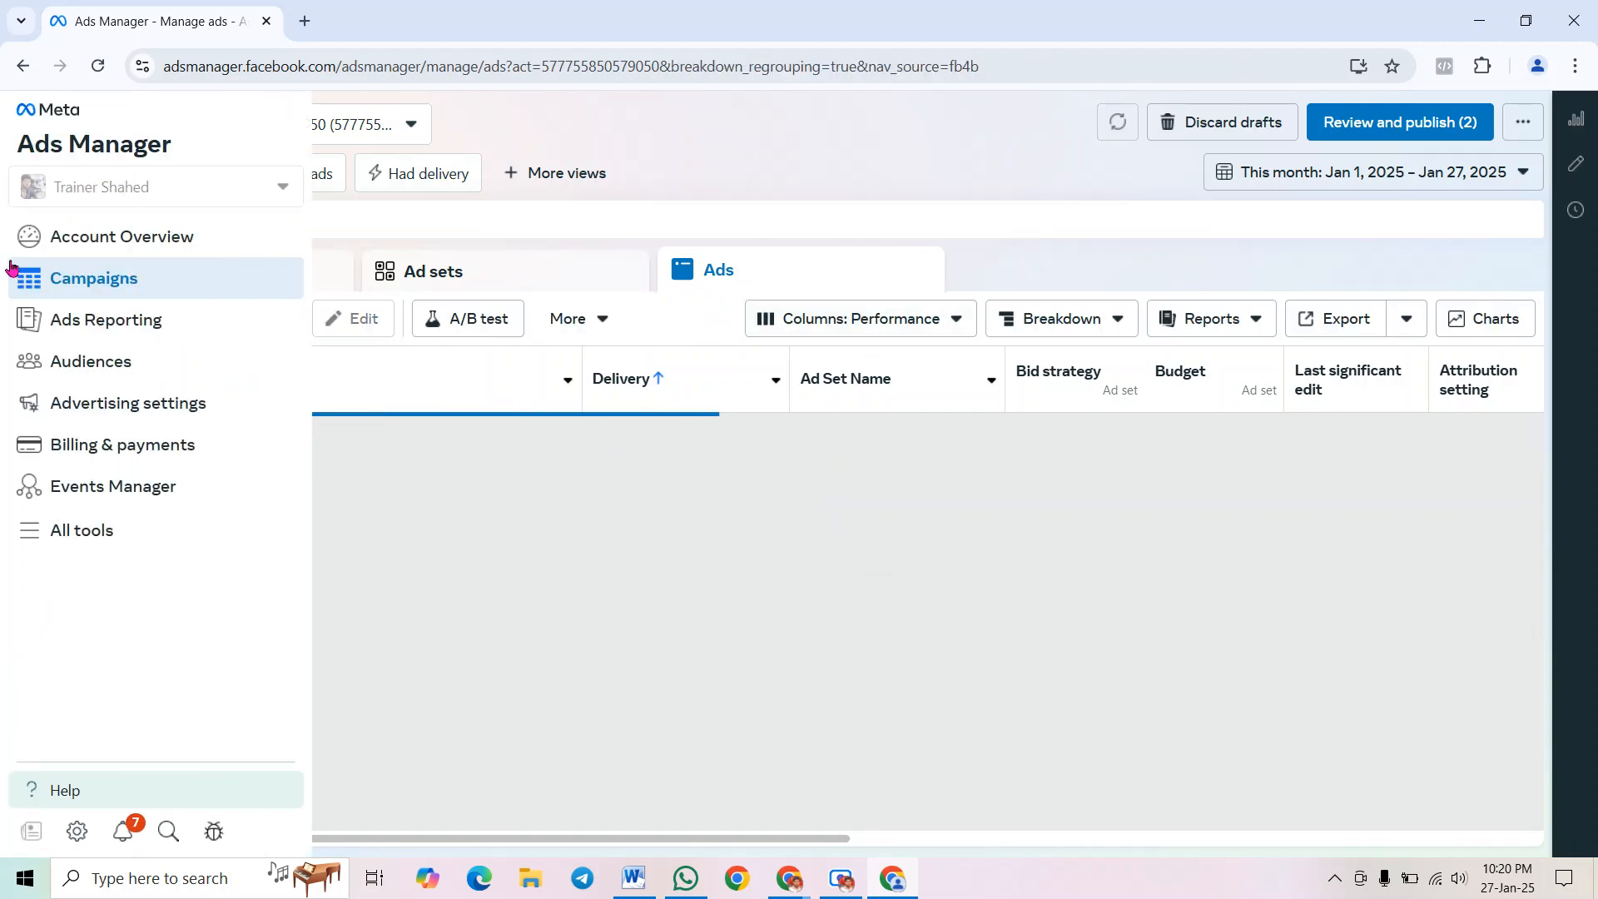
{"action": "left_click", "coordinate": [55, 246]}
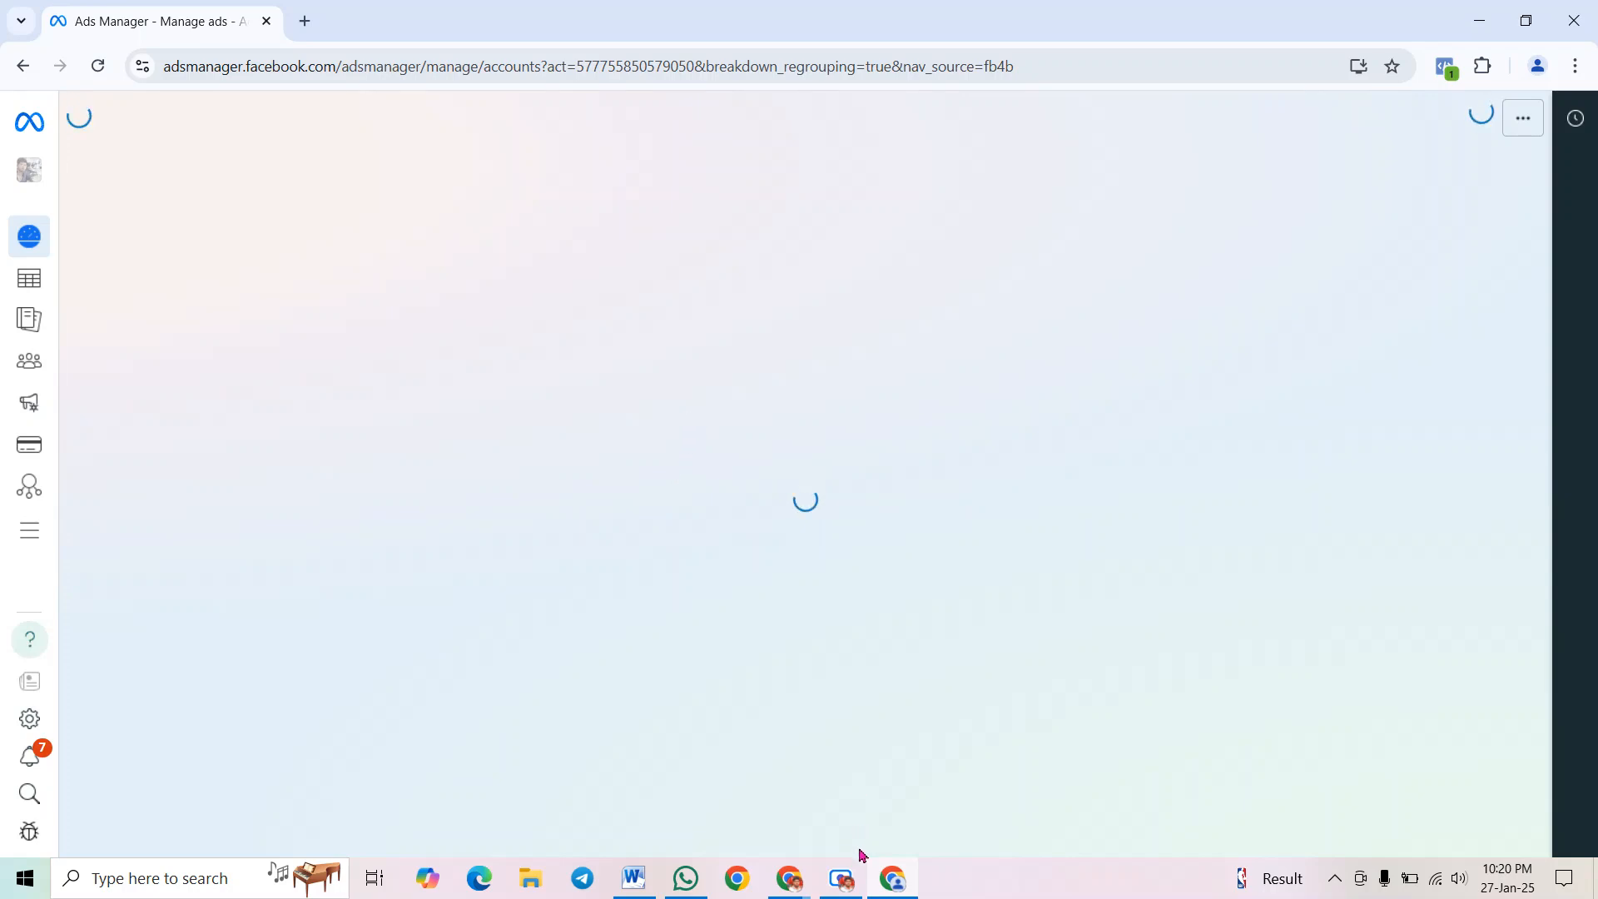
{"action": "mouse_move", "coordinate": [843, 882]}
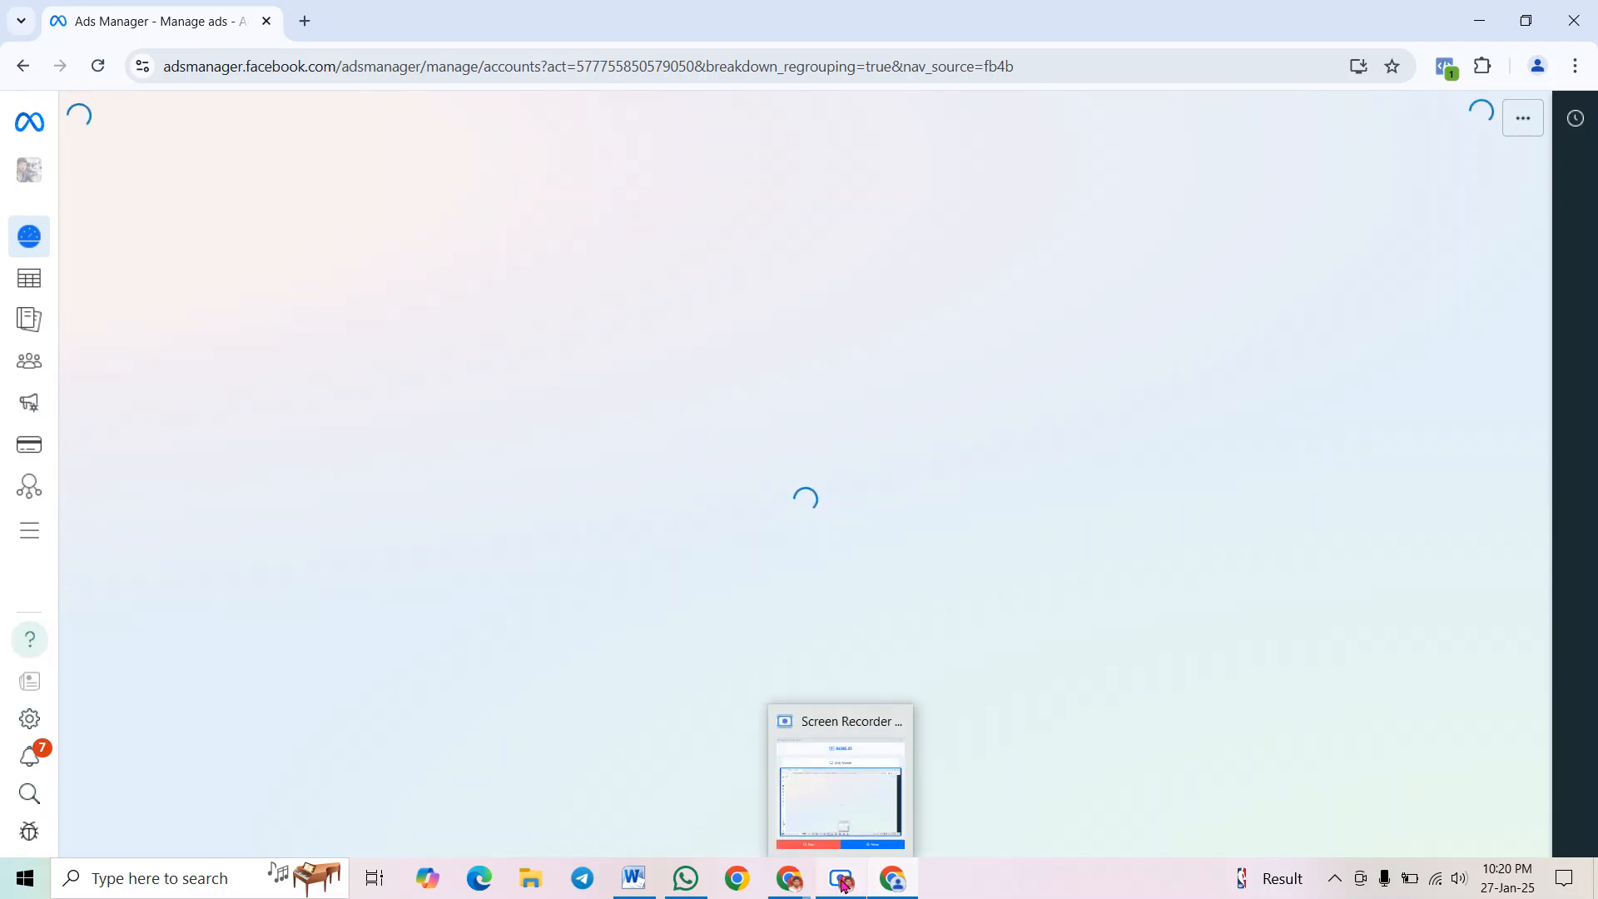
{"action": "left_click", "coordinate": [843, 883]}
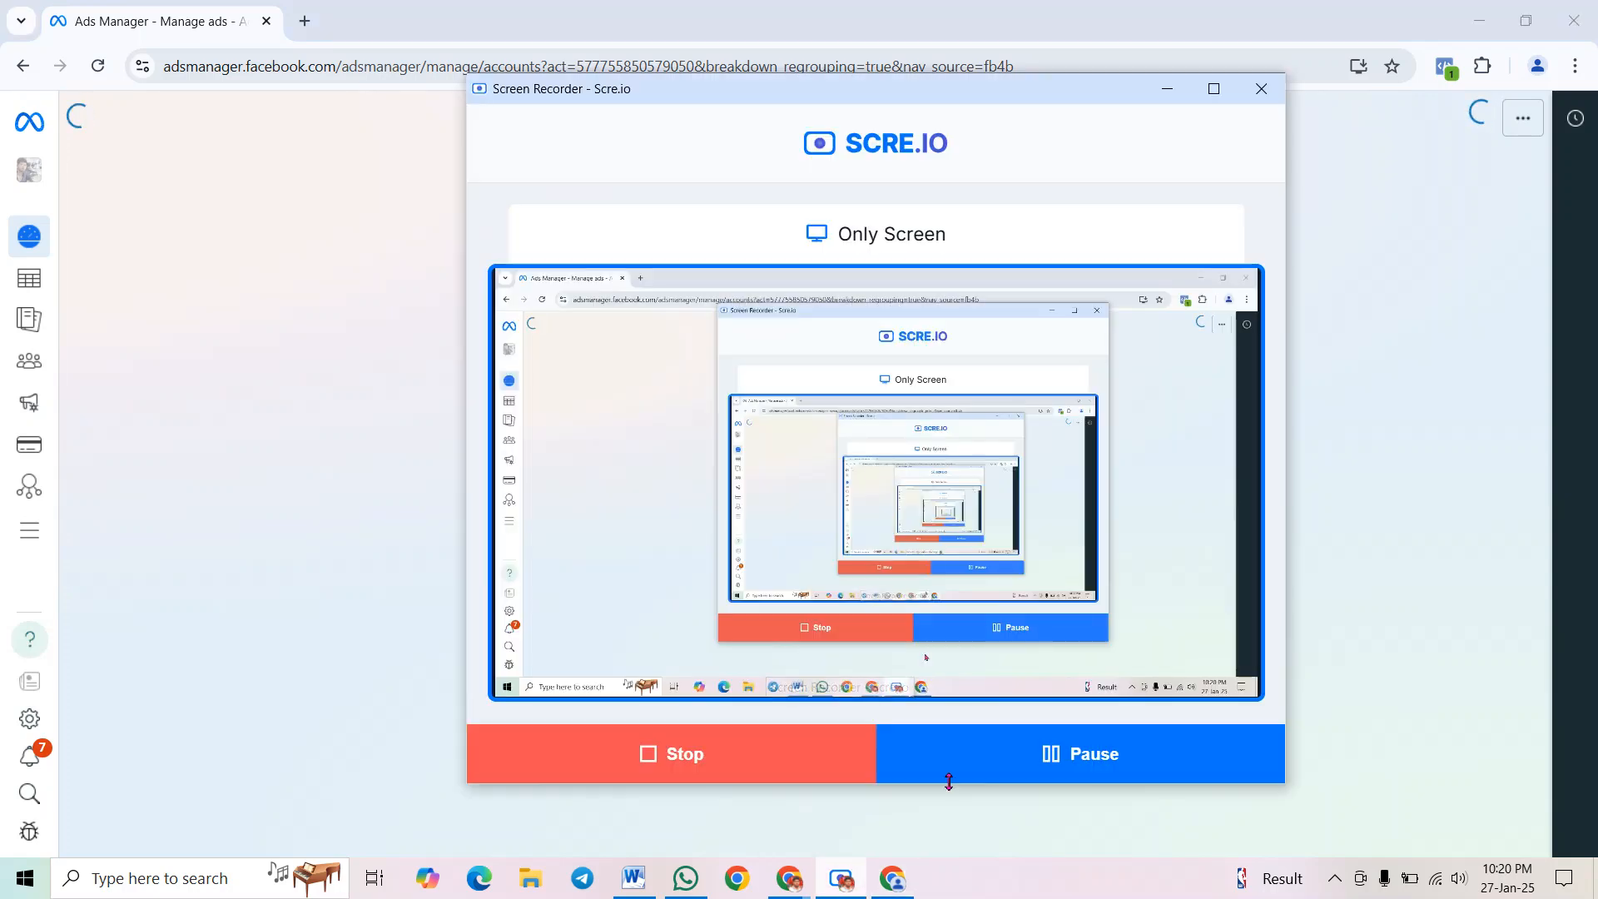